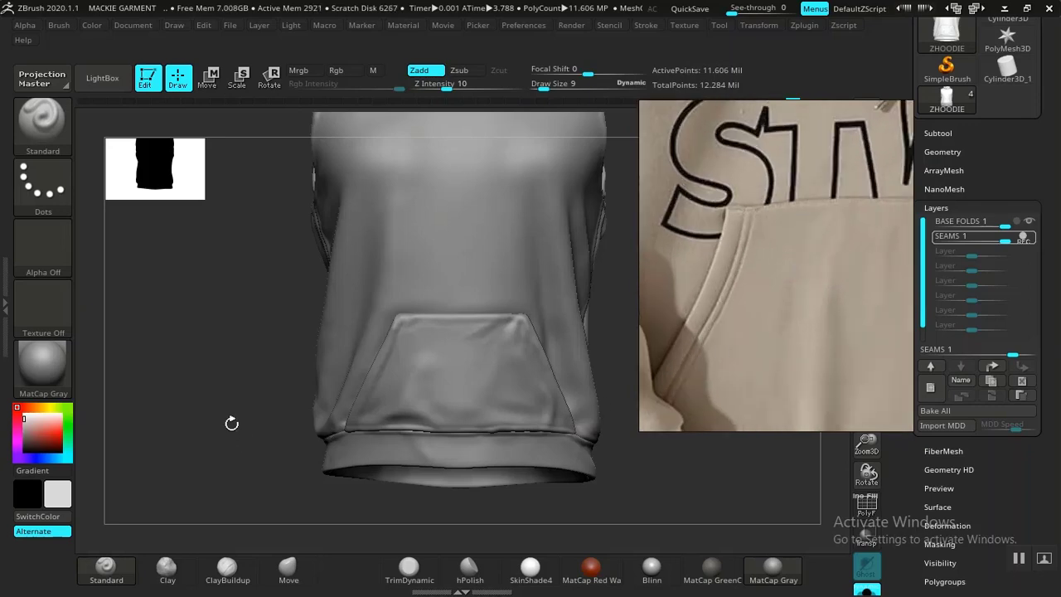
- Toggle the SEAMS and BASE FOLDS layers to compare their effect around the front pocket
{"action": "left_click_drag", "start_coordinate": [232, 422], "coordinate": [228, 364]}
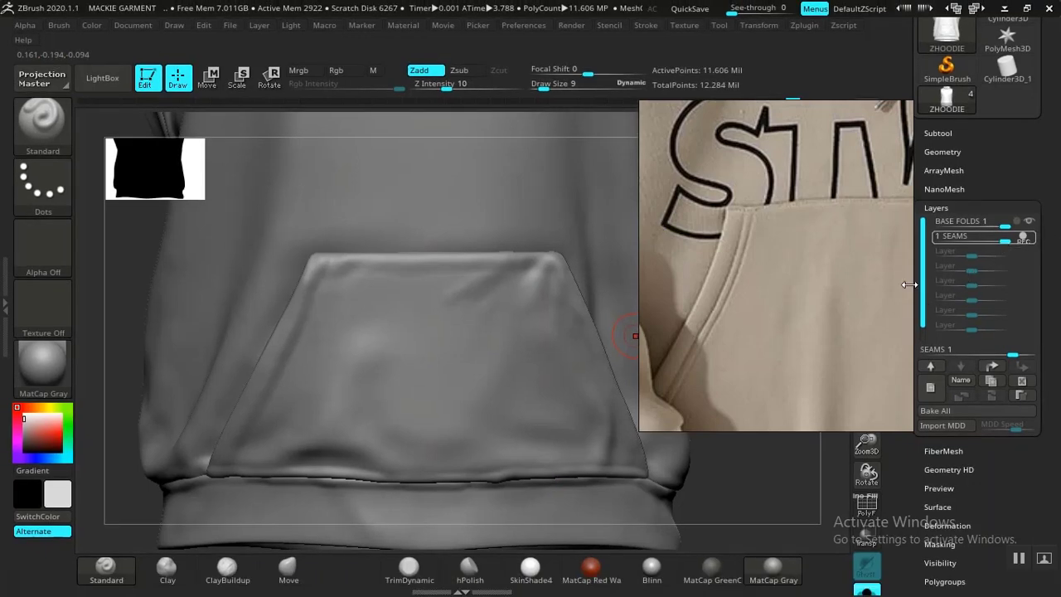
{"action": "left_click", "coordinate": [1024, 236]}
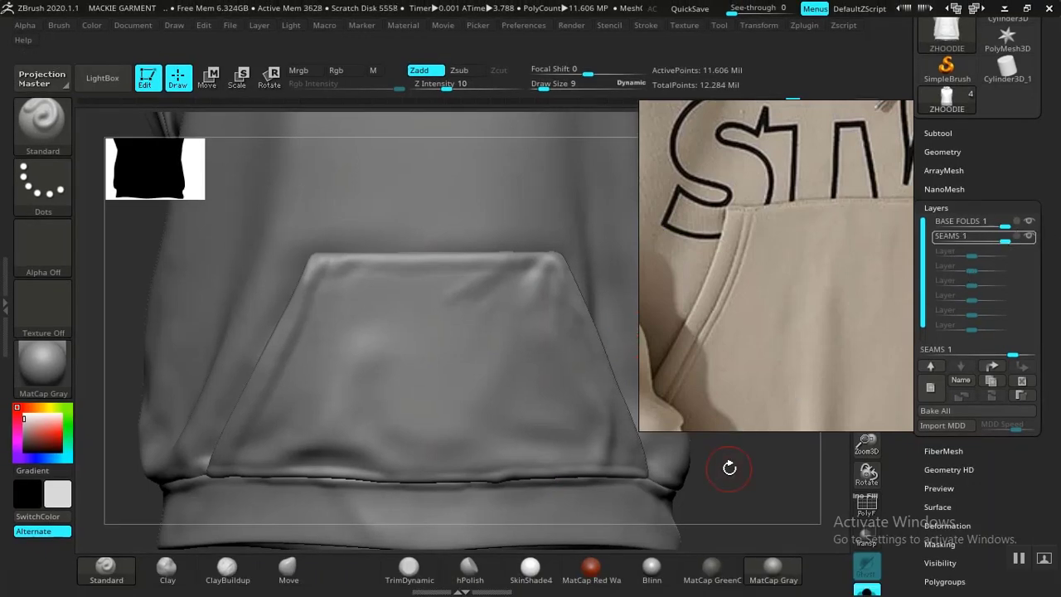
{"action": "left_click", "coordinate": [1029, 237]}
{"action": "left_click", "coordinate": [1028, 220]}
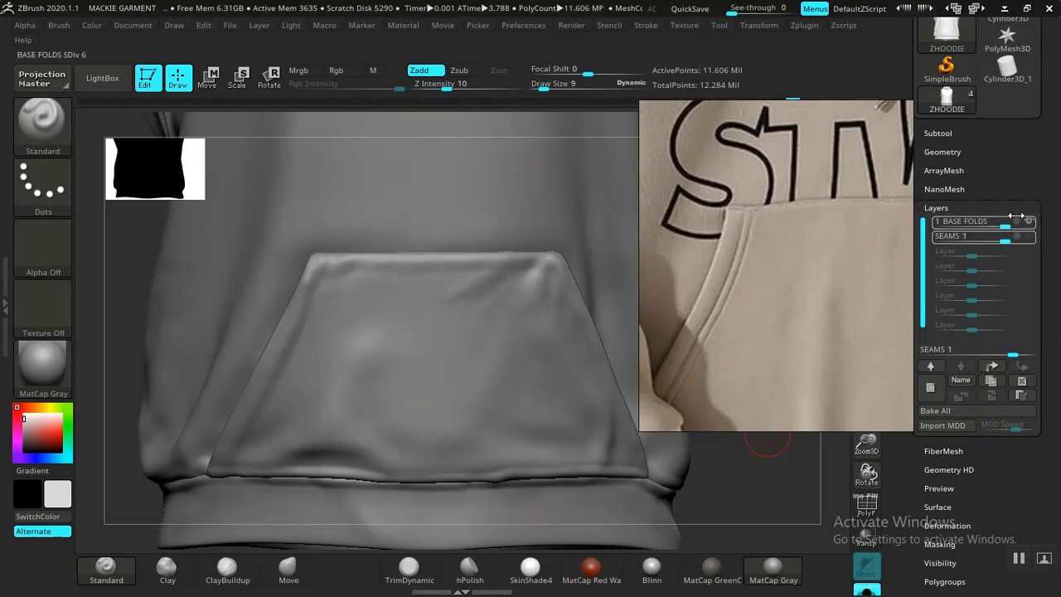
{"action": "left_click", "coordinate": [1028, 237]}
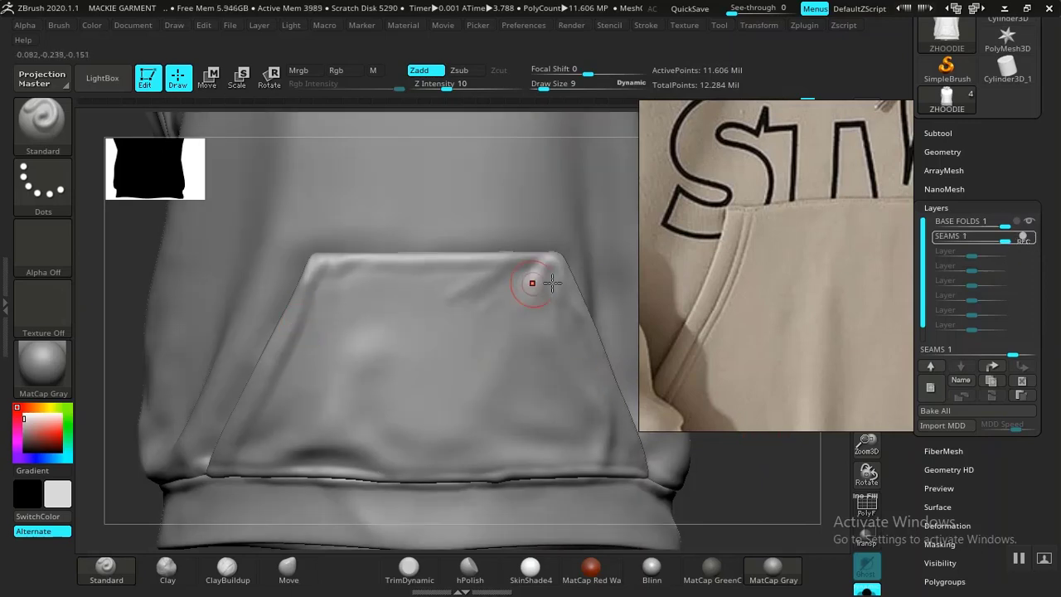
- Switch layer recording from SEAMS to BASE FOLDS
{"action": "mouse_move", "coordinate": [735, 311]}
{"action": "left_mouse_down"}
{"action": "mouse_move", "coordinate": [778, 302]}
{"action": "mouse_move", "coordinate": [731, 308]}
{"action": "left_mouse_up"}
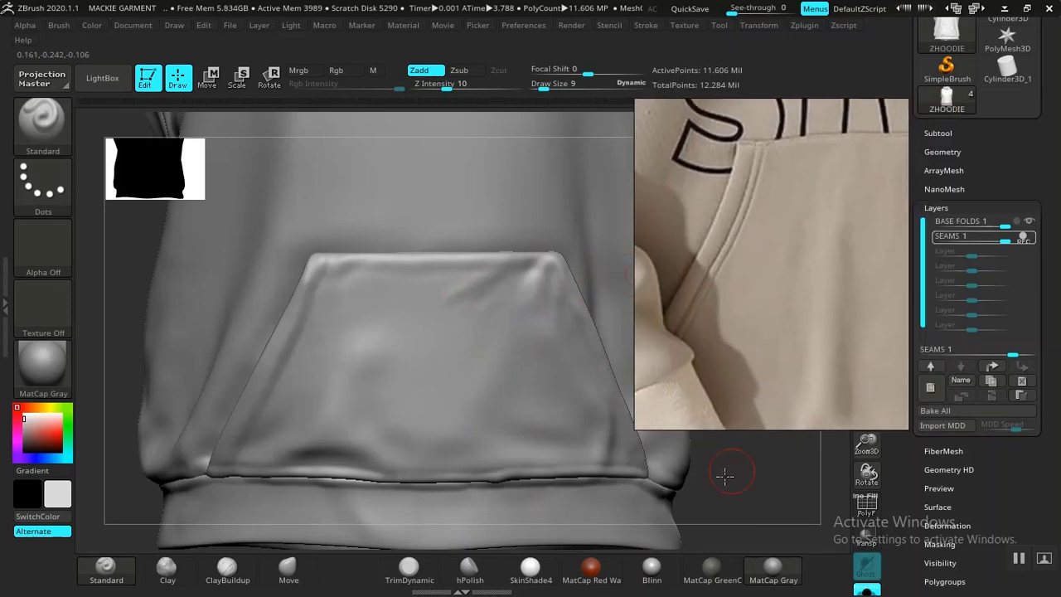
{"action": "mouse_move", "coordinate": [724, 476]}
{"action": "left_mouse_down"}
{"action": "mouse_move", "coordinate": [512, 481]}
{"action": "mouse_move", "coordinate": [538, 448]}
{"action": "mouse_move", "coordinate": [604, 539]}
{"action": "mouse_move", "coordinate": [604, 450]}
{"action": "left_mouse_up"}
{"action": "mouse_move", "coordinate": [566, 522]}
{"action": "left_mouse_down"}
{"action": "mouse_move", "coordinate": [473, 504]}
{"action": "mouse_move", "coordinate": [511, 478]}
{"action": "mouse_move", "coordinate": [398, 518]}
{"action": "mouse_move", "coordinate": [484, 474]}
{"action": "mouse_move", "coordinate": [382, 249]}
{"action": "mouse_move", "coordinate": [320, 246]}
{"action": "left_mouse_up"}
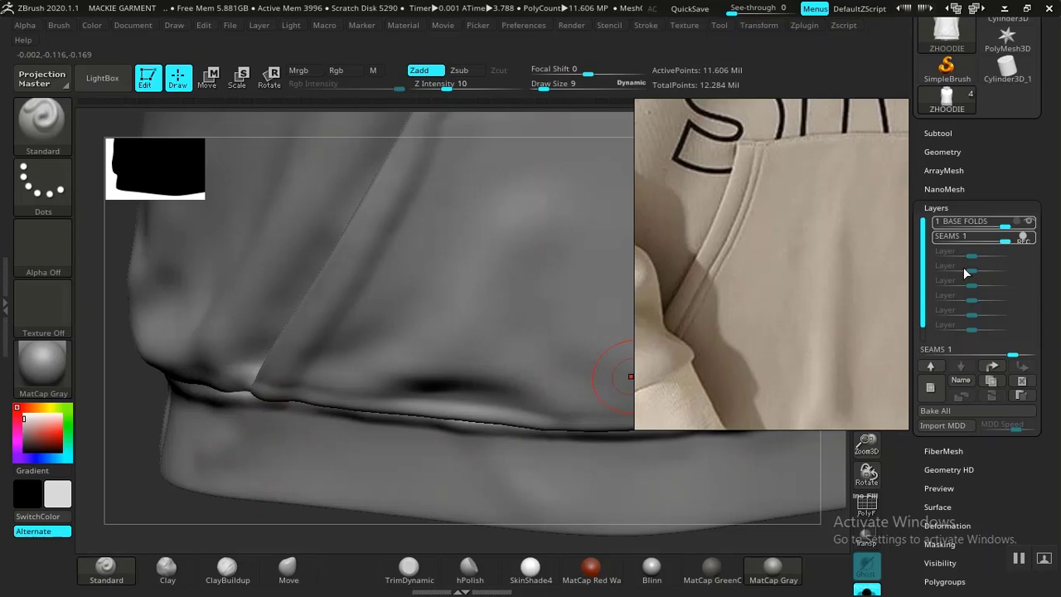
{"action": "left_click", "coordinate": [969, 223]}
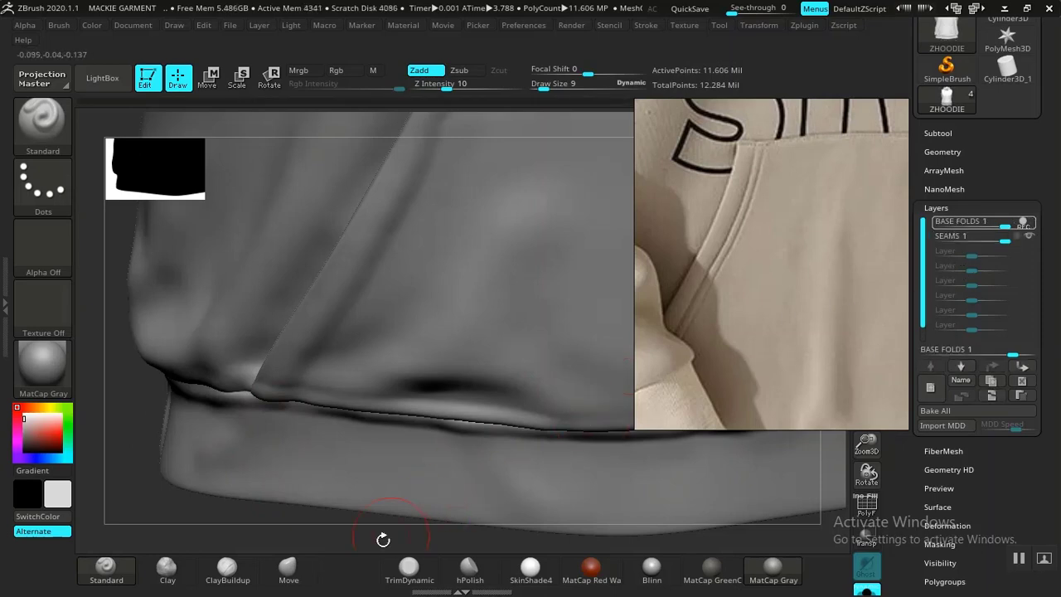
- Smooth the middle of the seam where the pocket's lower edge meets the waistband
{"action": "left_click_drag", "start_coordinate": [385, 537], "coordinate": [369, 509], "text": "alt"}
{"action": "left_click_drag", "start_coordinate": [751, 289], "coordinate": [135, 332]}
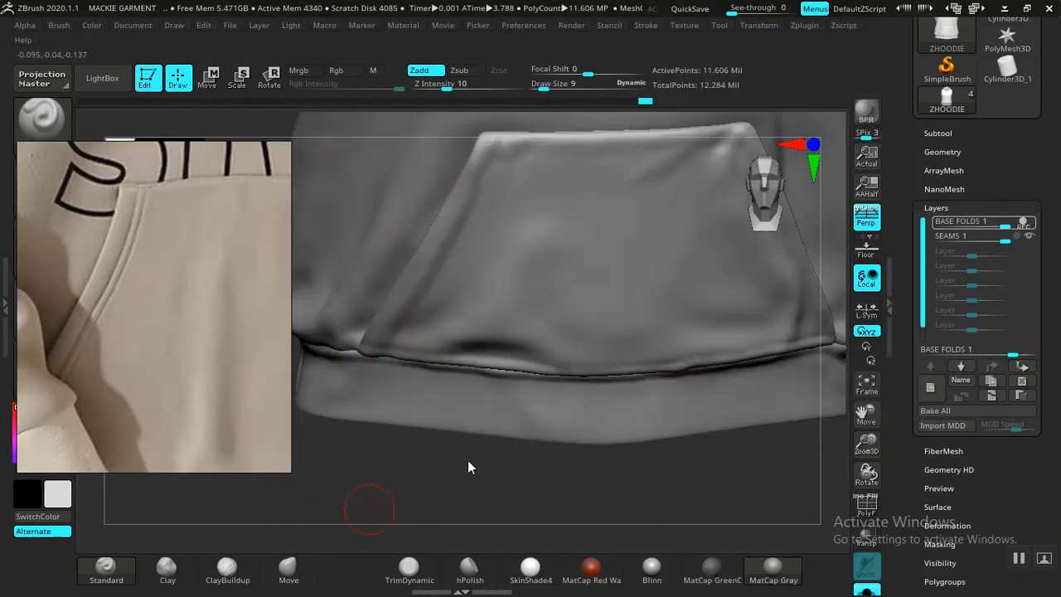
{"action": "left_click_drag", "start_coordinate": [467, 460], "coordinate": [474, 438], "text": "alt"}
{"action": "key", "text": "shift"}
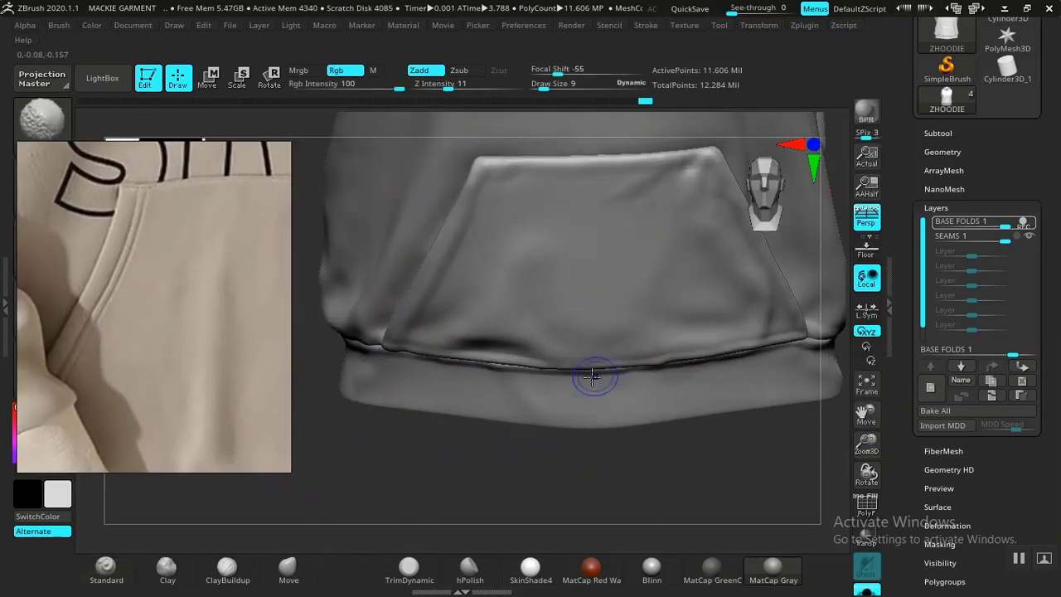
{"action": "left_click_drag", "start_coordinate": [592, 377], "coordinate": [572, 375], "text": "shift"}
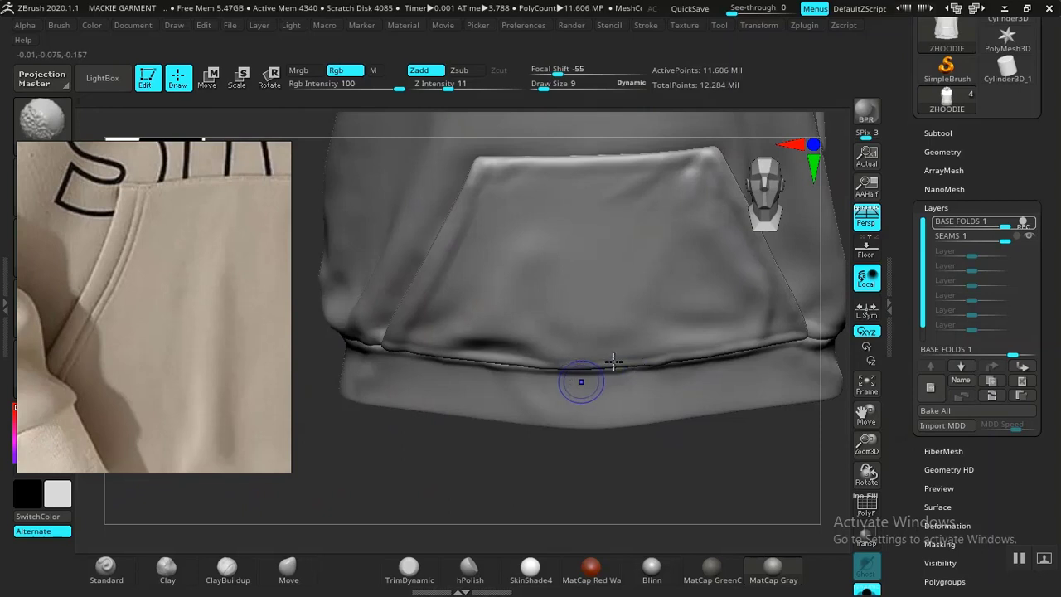
- Lower the hoodie mesh to subdivision level 3
{"action": "key", "text": "shift+d"}
{"action": "key", "text": "shift+d"}
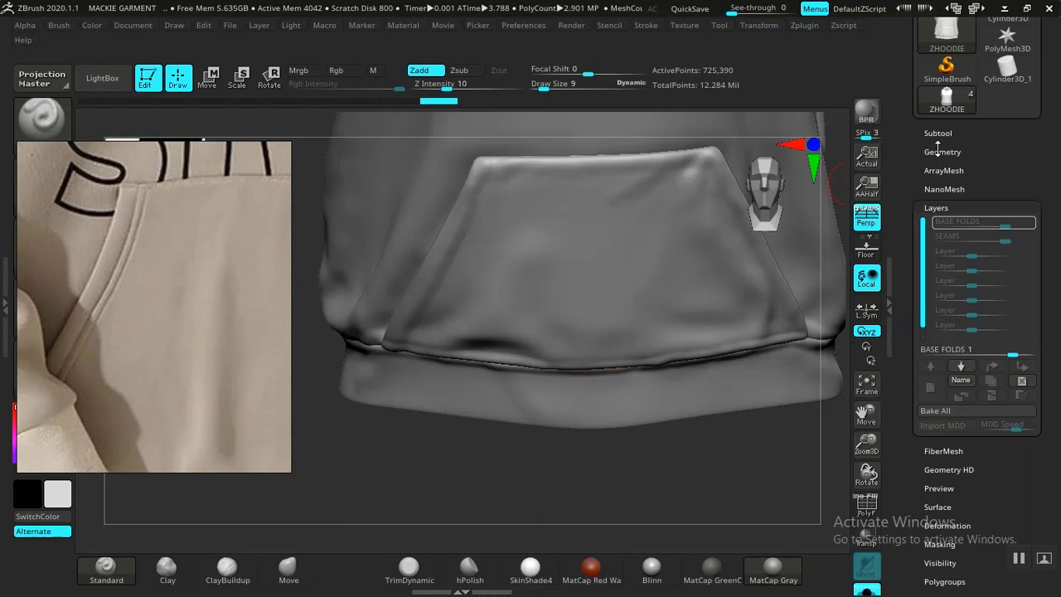
{"action": "left_click", "coordinate": [939, 151]}
{"action": "key", "text": "shift"}
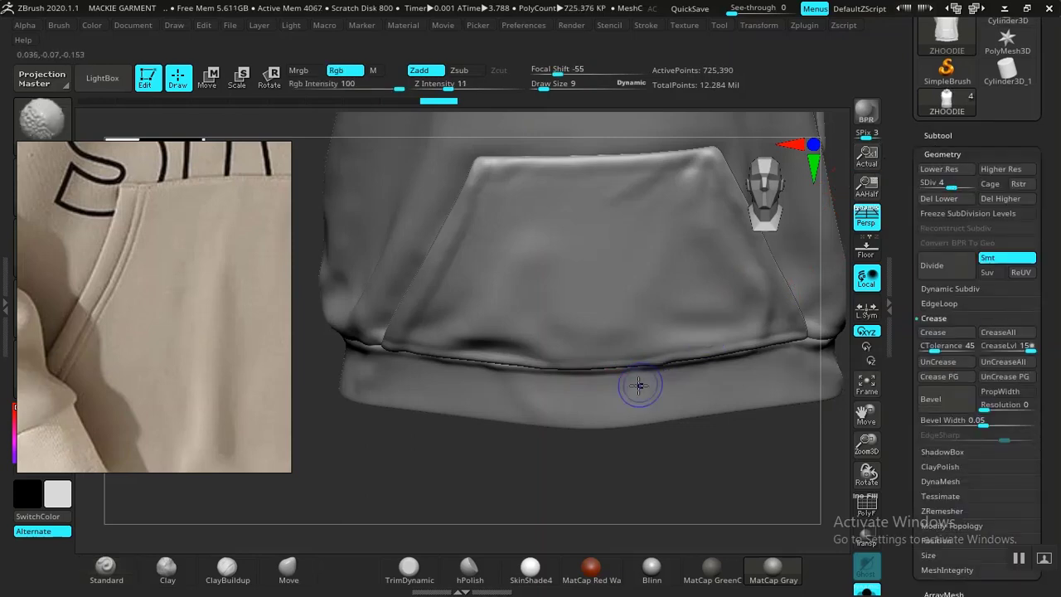
{"action": "key", "text": "shift+d"}
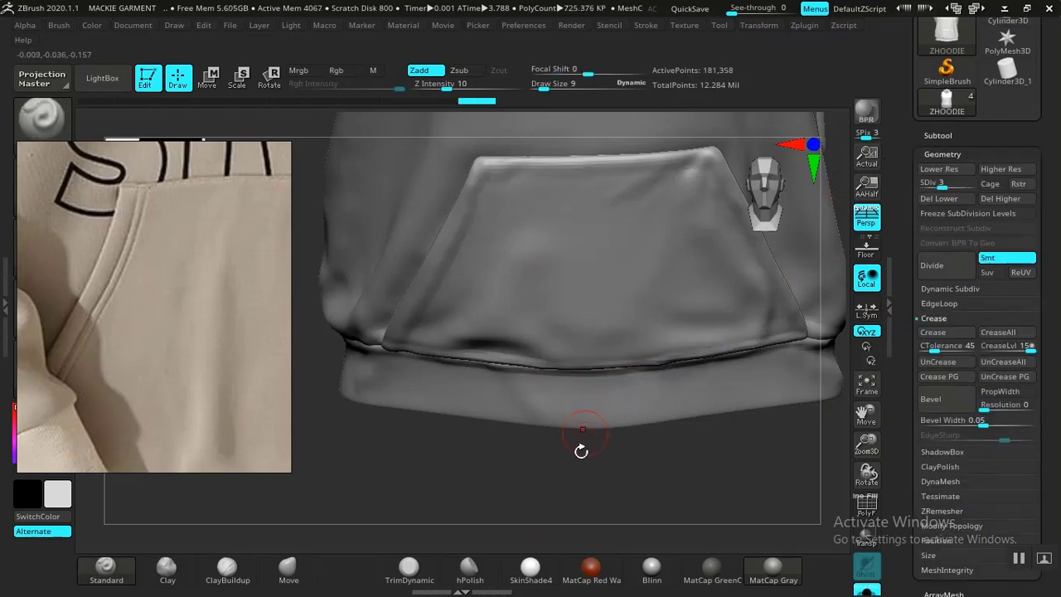
- Isolate the front waistband panel and raise the mesh to subdivision level 4
{"action": "left_click_drag", "start_coordinate": [582, 474], "coordinate": [309, 395]}
{"action": "left_click_drag", "start_coordinate": [249, 373], "coordinate": [916, 270]}
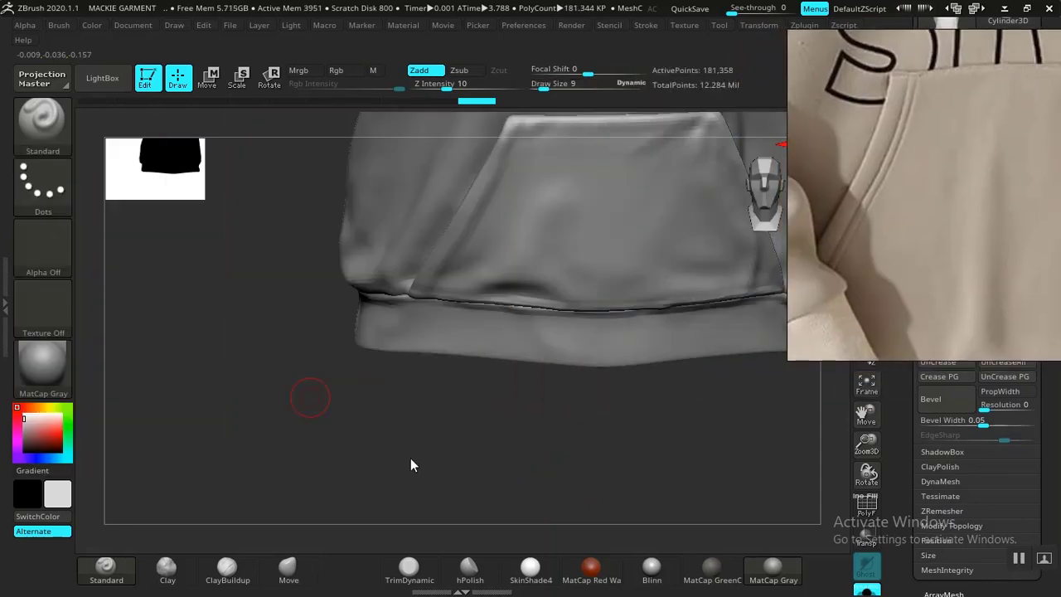
{"action": "mouse_move", "coordinate": [420, 464]}
{"action": "left_mouse_down", "text": "alt"}
{"action": "mouse_move", "coordinate": [440, 448]}
{"action": "mouse_move", "coordinate": [368, 429]}
{"action": "mouse_move", "coordinate": [473, 481]}
{"action": "mouse_move", "coordinate": [452, 479]}
{"action": "left_mouse_up", "text": "alt"}
{"action": "key", "text": "ctrl+shift"}
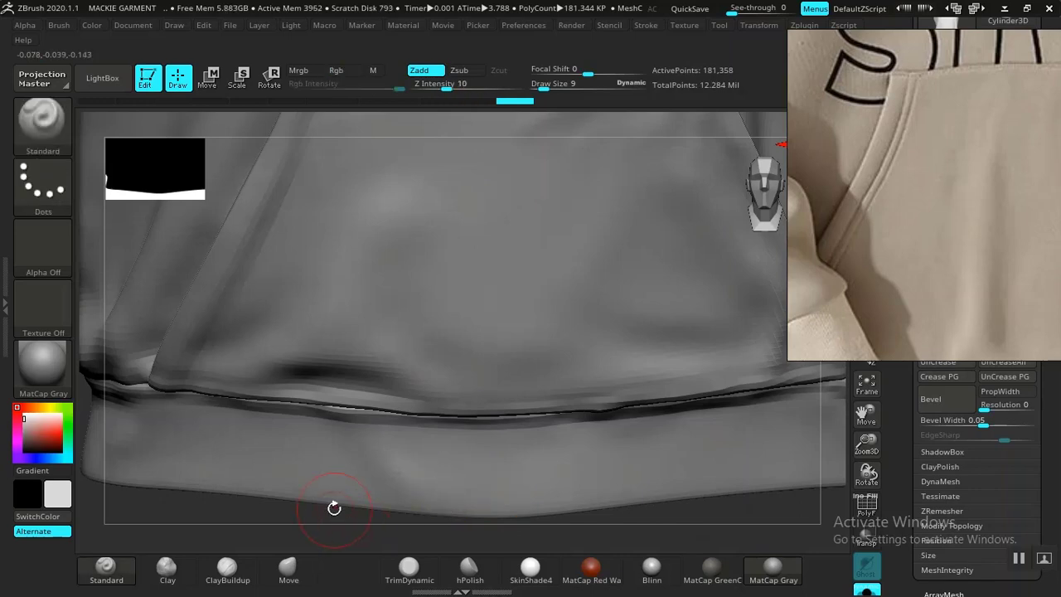
{"action": "left_click", "coordinate": [389, 468], "text": "ctrl+shift"}
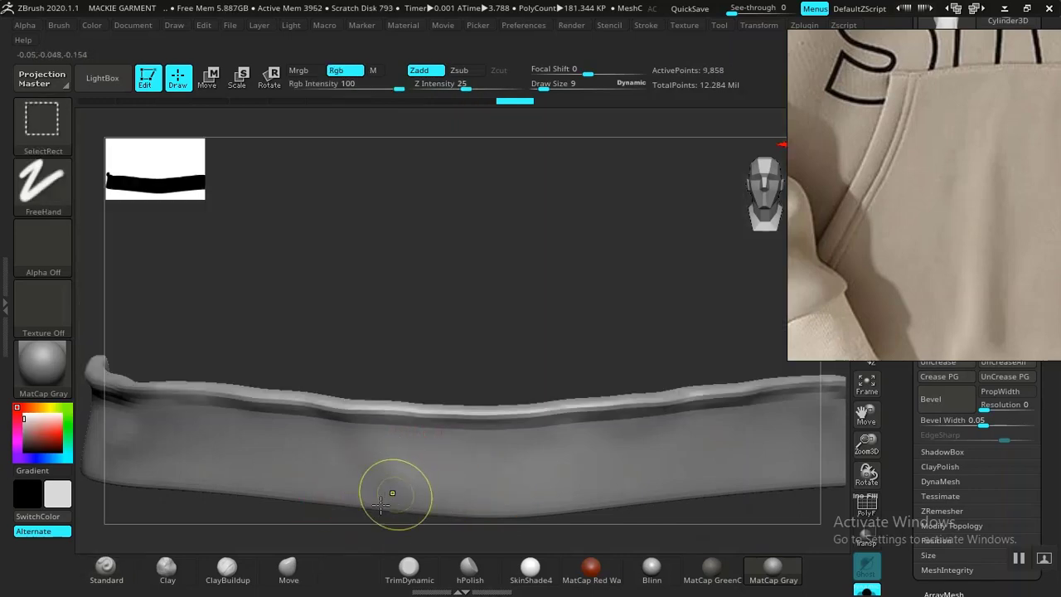
{"action": "left_click_drag", "start_coordinate": [338, 367], "coordinate": [363, 442]}
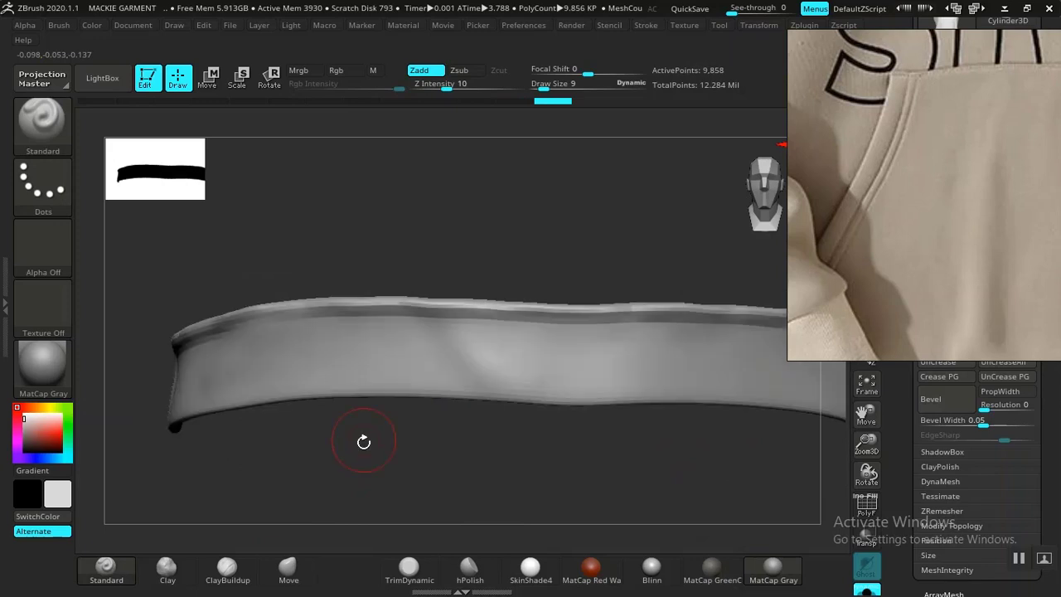
{"action": "key", "text": "ctrl+d"}
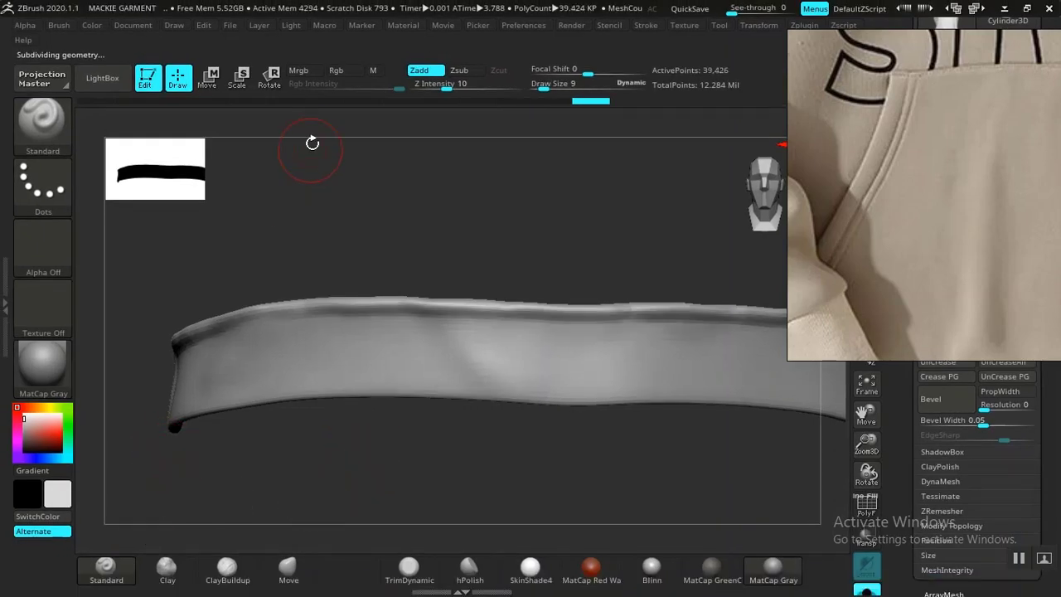
- Sculpt a raised ridge along the lower edge of the front waistband with the Standard brush at Z Intensity 10
{"action": "mouse_move", "coordinate": [348, 428]}
{"action": "left_mouse_down"}
{"action": "mouse_move", "coordinate": [291, 442]}
{"action": "mouse_move", "coordinate": [332, 492]}
{"action": "mouse_move", "coordinate": [428, 456]}
{"action": "mouse_move", "coordinate": [315, 439]}
{"action": "mouse_move", "coordinate": [382, 389]}
{"action": "left_mouse_up"}
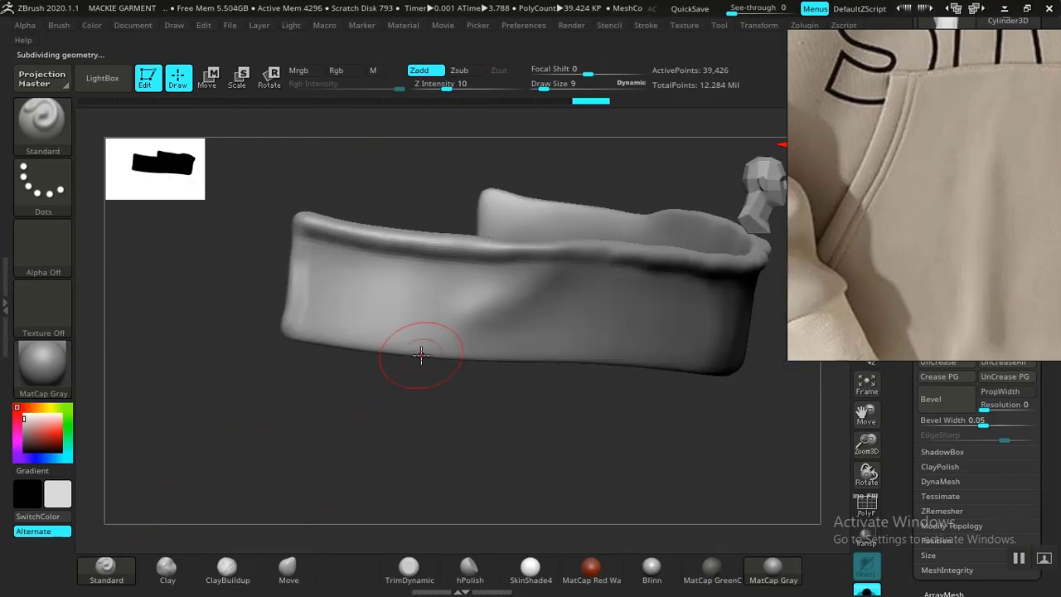
{"action": "left_click_drag", "start_coordinate": [306, 330], "coordinate": [638, 352]}
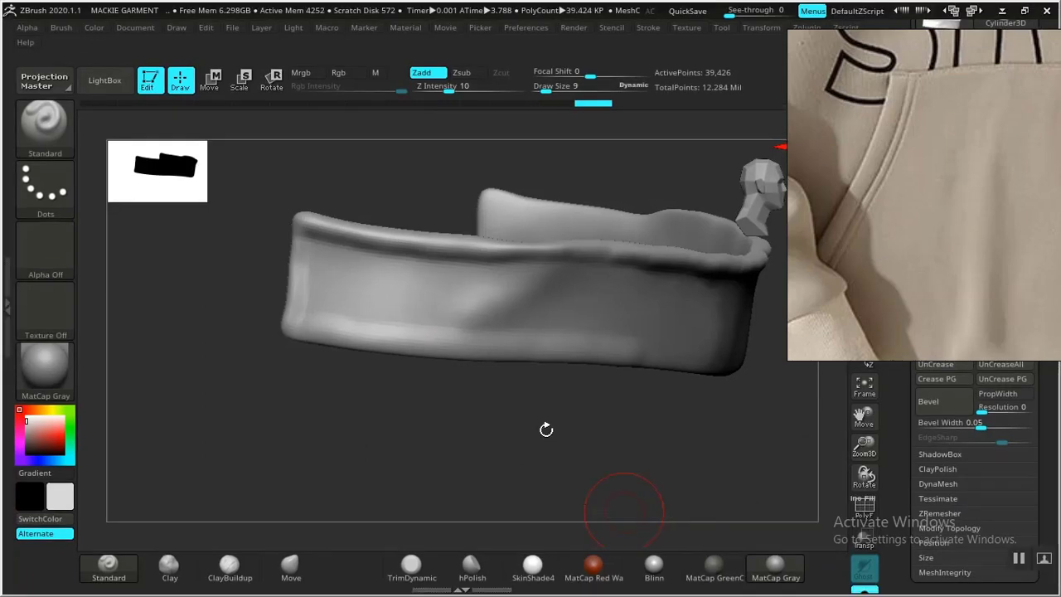
{"action": "left_click_drag", "start_coordinate": [546, 428], "coordinate": [365, 358]}
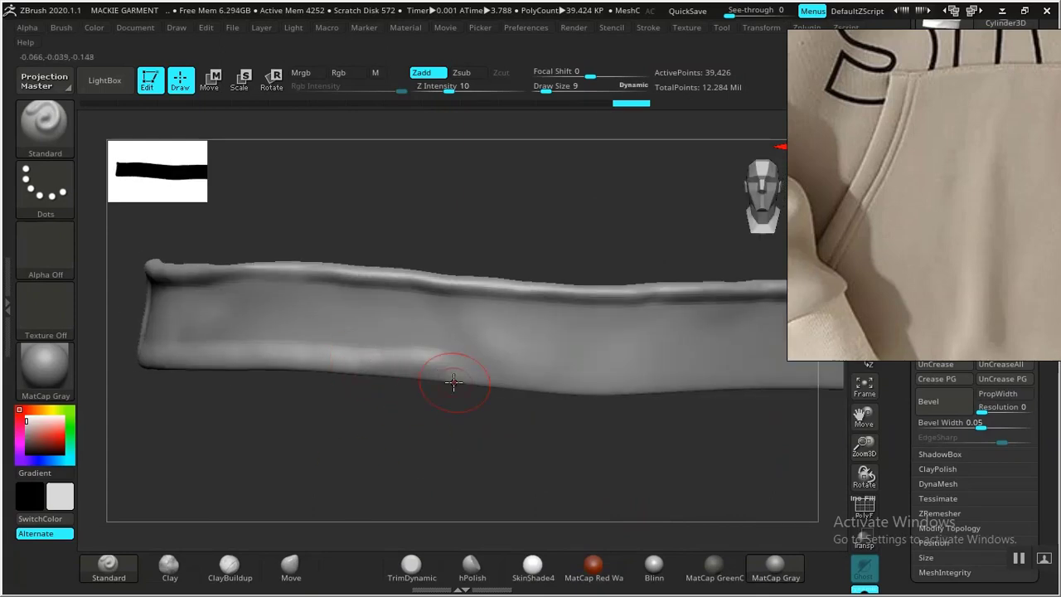
{"action": "key", "text": "ctrl"}
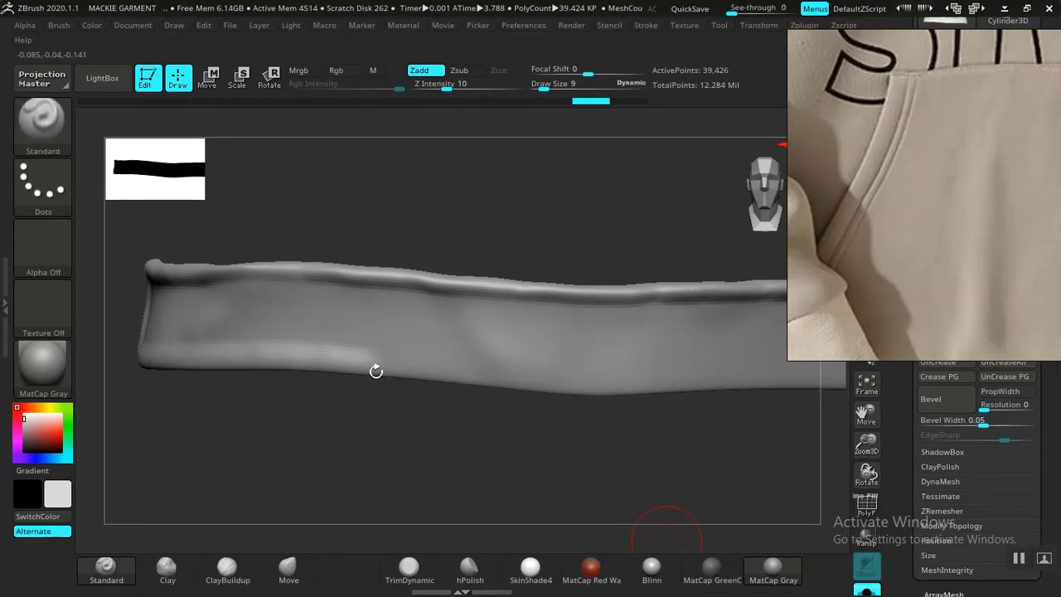
{"action": "left_click_drag", "start_coordinate": [379, 427], "coordinate": [372, 429], "text": "alt"}
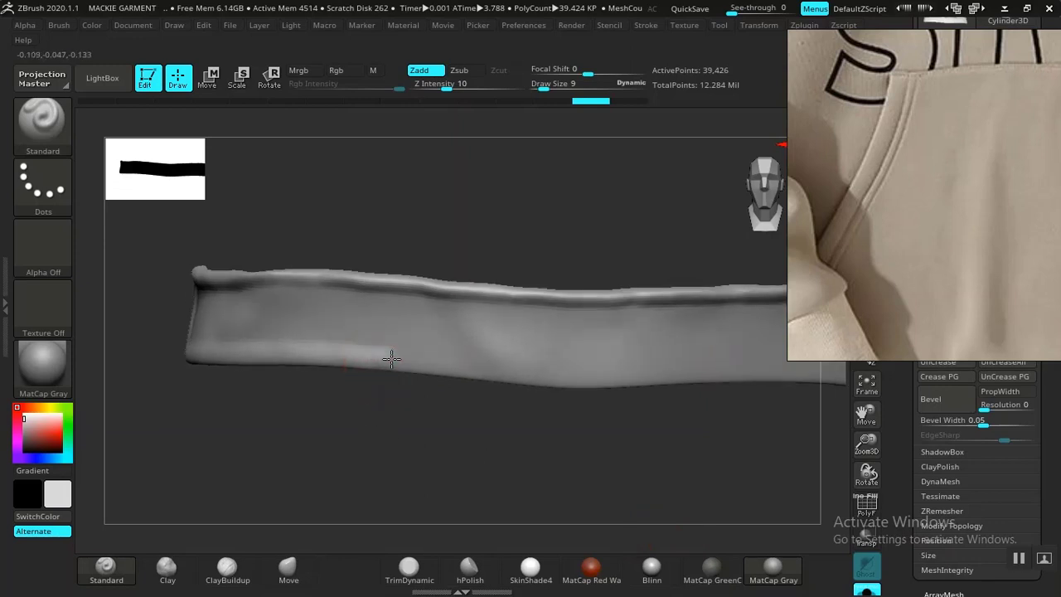
{"action": "mouse_move", "coordinate": [391, 358]}
{"action": "left_mouse_down"}
{"action": "mouse_move", "coordinate": [561, 379]}
{"action": "mouse_move", "coordinate": [771, 369]}
{"action": "left_mouse_up"}
{"action": "mouse_move", "coordinate": [651, 474]}
{"action": "left_mouse_down"}
{"action": "mouse_move", "coordinate": [415, 498]}
{"action": "mouse_move", "coordinate": [332, 407]}
{"action": "left_mouse_up"}
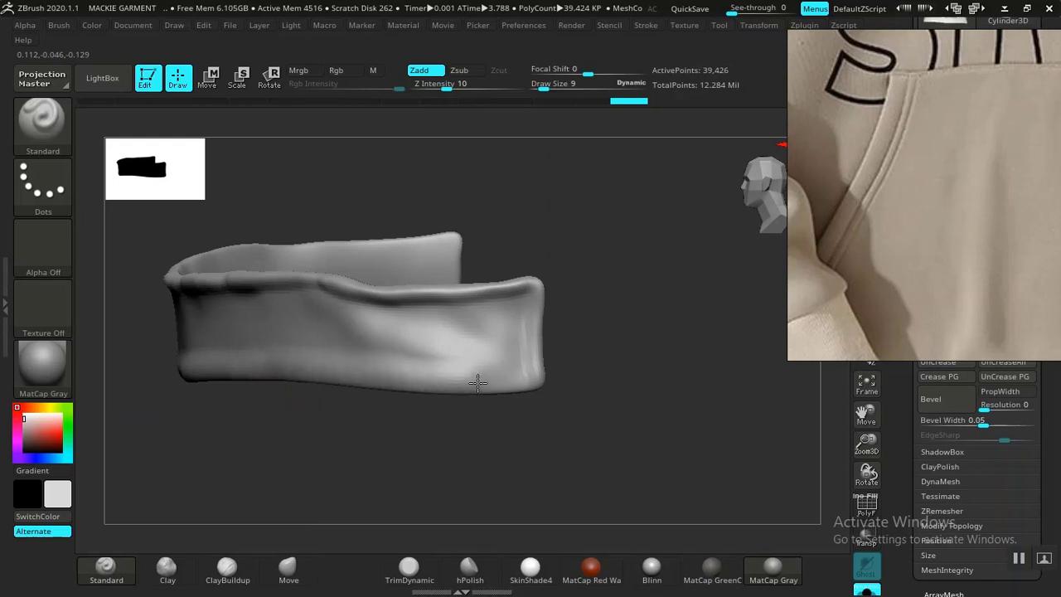
{"action": "mouse_move", "coordinate": [571, 386]}
{"action": "left_mouse_down"}
{"action": "mouse_move", "coordinate": [522, 363]}
{"action": "mouse_move", "coordinate": [409, 417]}
{"action": "mouse_move", "coordinate": [539, 417]}
{"action": "mouse_move", "coordinate": [377, 464]}
{"action": "mouse_move", "coordinate": [339, 415]}
{"action": "mouse_move", "coordinate": [365, 467]}
{"action": "mouse_move", "coordinate": [404, 474]}
{"action": "mouse_move", "coordinate": [405, 456]}
{"action": "mouse_move", "coordinate": [517, 440]}
{"action": "mouse_move", "coordinate": [473, 443]}
{"action": "mouse_move", "coordinate": [456, 364]}
{"action": "left_mouse_up"}
- Isolate the back waistband panel and sculpt a raised ridge along the first part of its lower edge
{"action": "left_click", "coordinate": [582, 365], "text": "ctrl+shift"}
{"action": "left_click", "coordinate": [472, 334], "text": "ctrl+shift"}
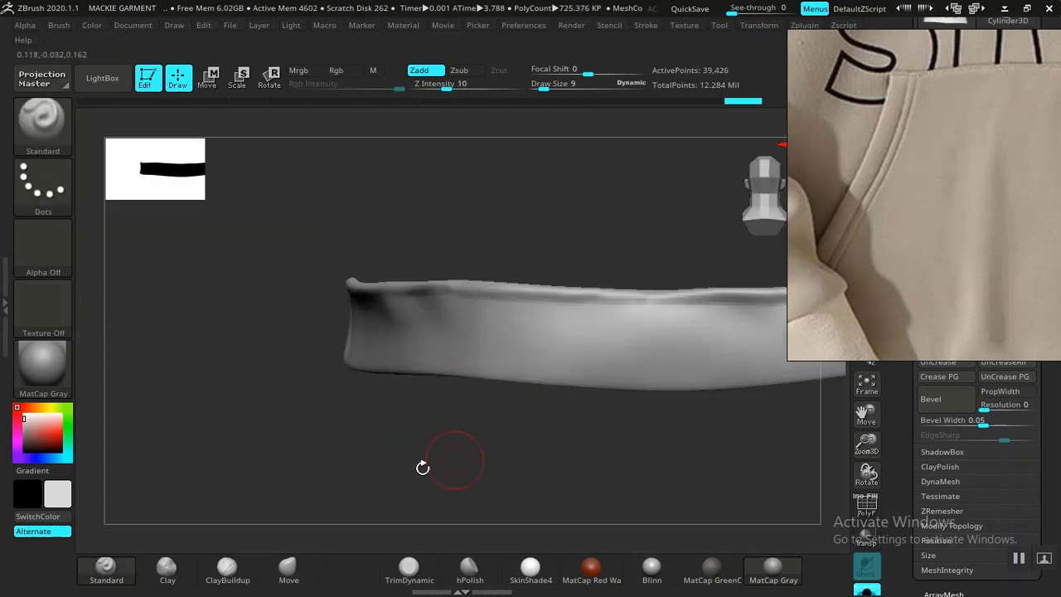
{"action": "left_click_drag", "start_coordinate": [315, 455], "coordinate": [437, 407]}
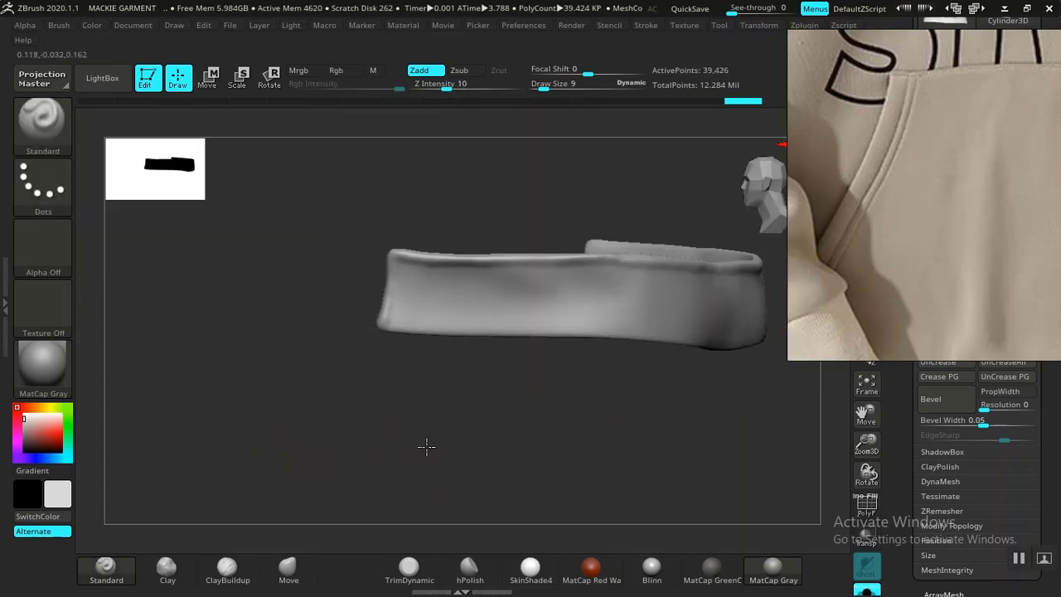
{"action": "left_click_drag", "start_coordinate": [427, 445], "coordinate": [396, 432], "text": "alt"}
{"action": "mouse_move", "coordinate": [296, 321]}
{"action": "left_mouse_down"}
{"action": "mouse_move", "coordinate": [289, 312]}
{"action": "mouse_move", "coordinate": [723, 335]}
{"action": "left_mouse_up"}
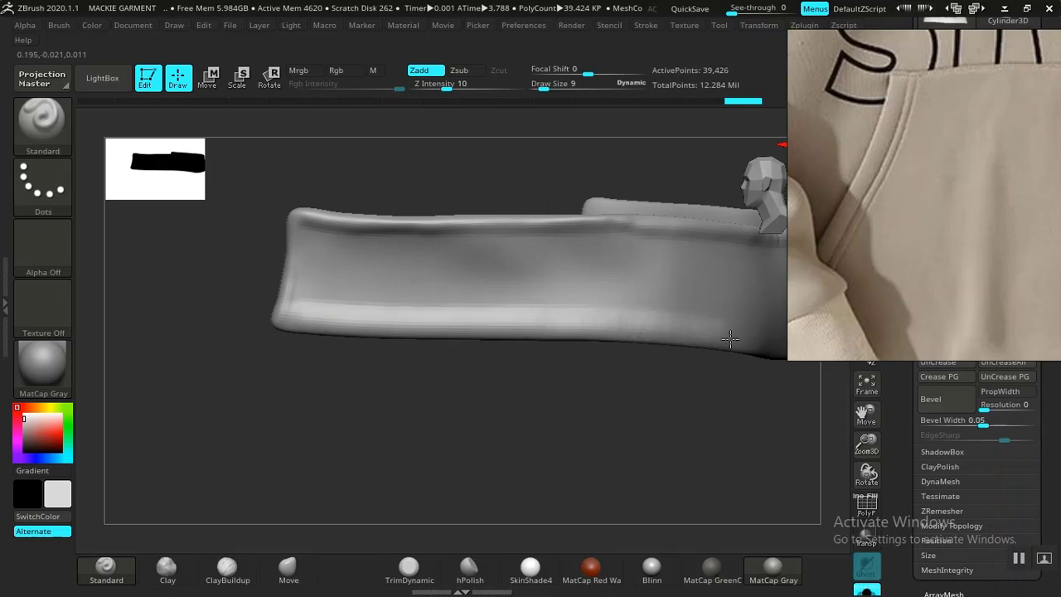
{"action": "mouse_move", "coordinate": [664, 414]}
{"action": "left_mouse_down"}
{"action": "mouse_move", "coordinate": [414, 450]}
{"action": "mouse_move", "coordinate": [457, 465]}
{"action": "mouse_move", "coordinate": [329, 384]}
{"action": "left_mouse_up"}
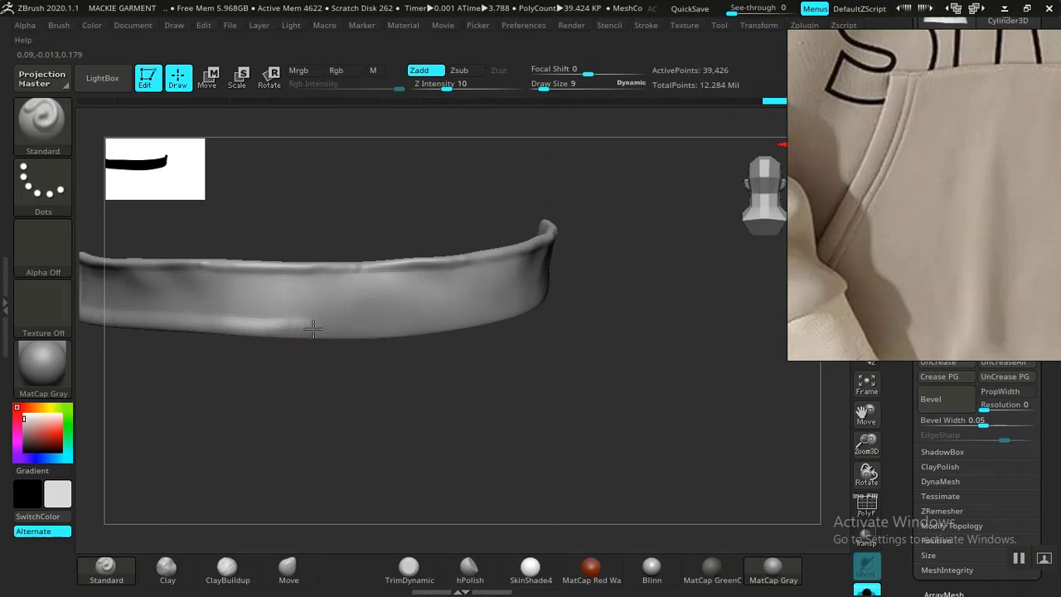
- Continue the raised ridge along the rest of the back waistband's lower edge to its far end
{"action": "left_click_drag", "start_coordinate": [324, 335], "coordinate": [319, 335]}
{"action": "mouse_move", "coordinate": [516, 485]}
{"action": "left_mouse_down", "text": "alt"}
{"action": "mouse_move", "coordinate": [488, 428]}
{"action": "mouse_move", "coordinate": [366, 444]}
{"action": "left_mouse_up", "text": "alt"}
{"action": "mouse_move", "coordinate": [336, 327]}
{"action": "left_mouse_down"}
{"action": "mouse_move", "coordinate": [562, 327]}
{"action": "mouse_move", "coordinate": [756, 298]}
{"action": "left_mouse_up"}
{"action": "mouse_move", "coordinate": [552, 442]}
{"action": "left_mouse_down"}
{"action": "mouse_move", "coordinate": [469, 457]}
{"action": "mouse_move", "coordinate": [462, 442]}
{"action": "mouse_move", "coordinate": [379, 422]}
{"action": "mouse_move", "coordinate": [309, 355]}
{"action": "left_mouse_up"}
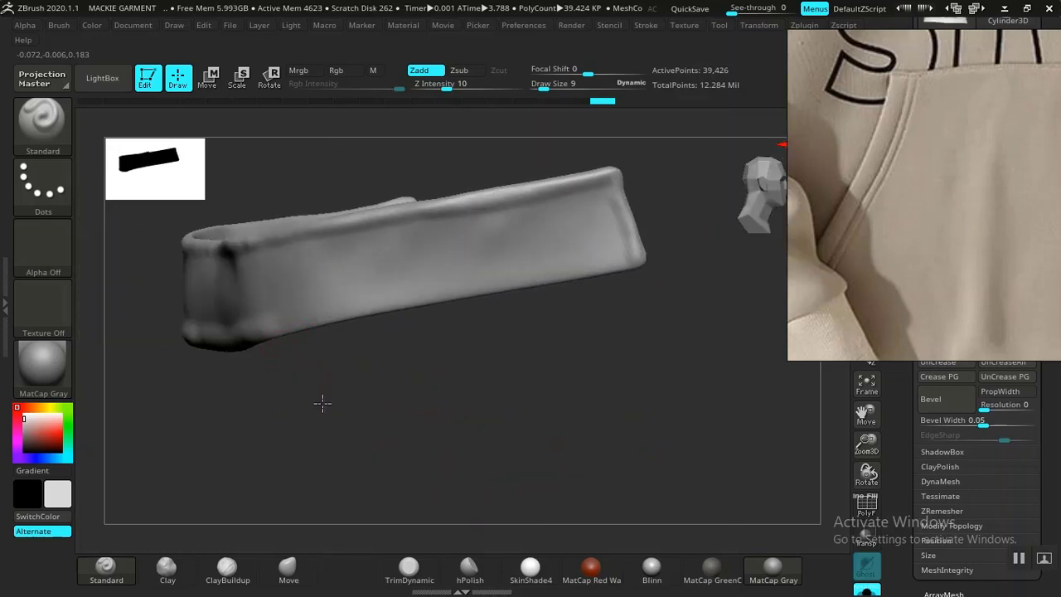
{"action": "left_click_drag", "start_coordinate": [323, 402], "coordinate": [364, 360]}
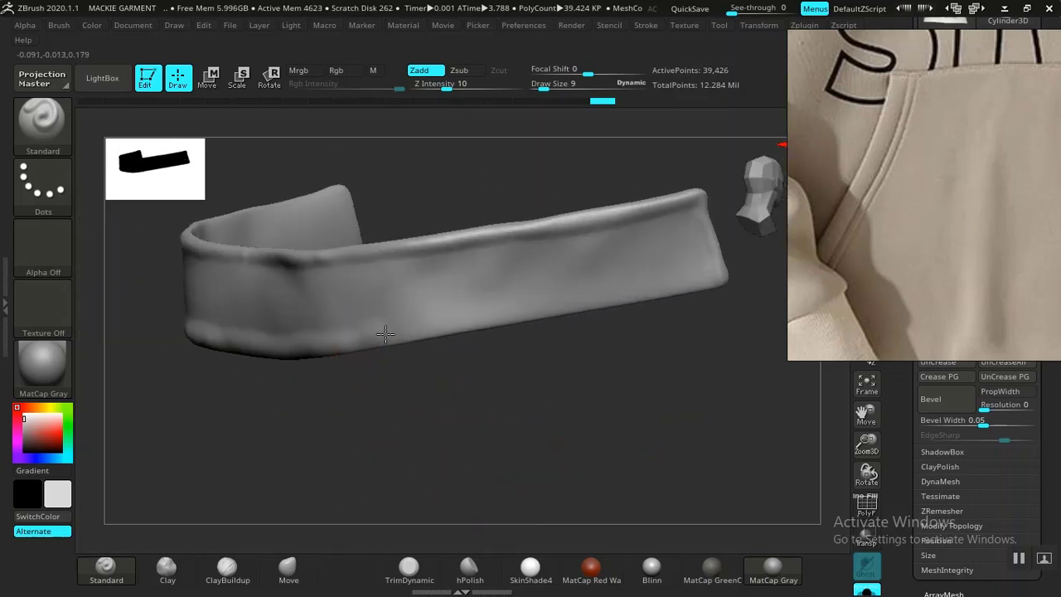
{"action": "left_click_drag", "start_coordinate": [454, 323], "coordinate": [707, 276]}
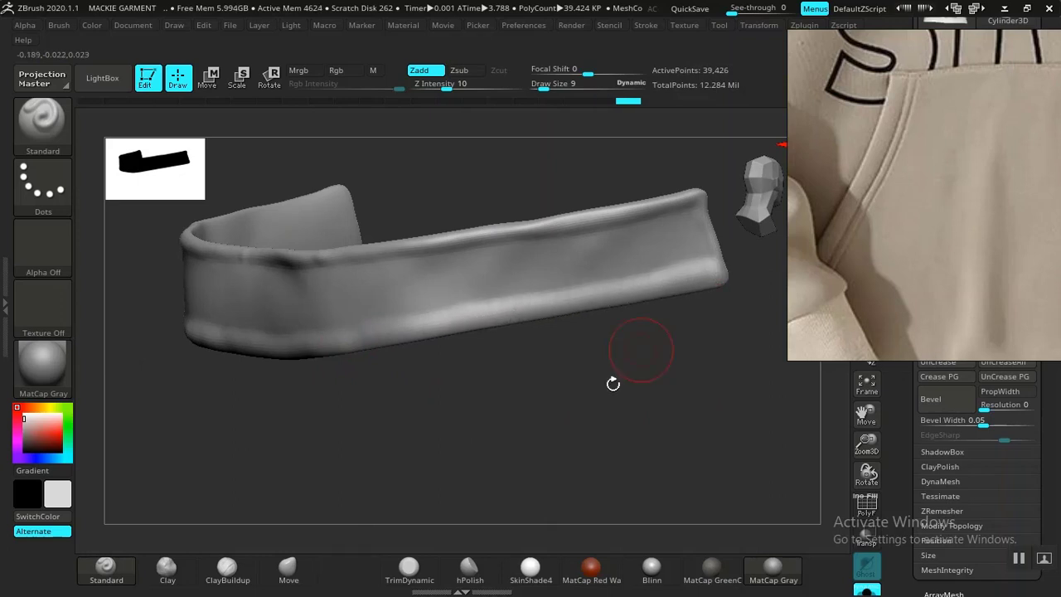
- Show the whole hoodie again and examine its waistband, side panels and armhole
{"action": "mouse_move", "coordinate": [613, 383]}
{"action": "left_mouse_down"}
{"action": "mouse_move", "coordinate": [435, 430]}
{"action": "mouse_move", "coordinate": [464, 476]}
{"action": "mouse_move", "coordinate": [339, 387]}
{"action": "mouse_move", "coordinate": [450, 471]}
{"action": "mouse_move", "coordinate": [464, 452]}
{"action": "left_mouse_up"}
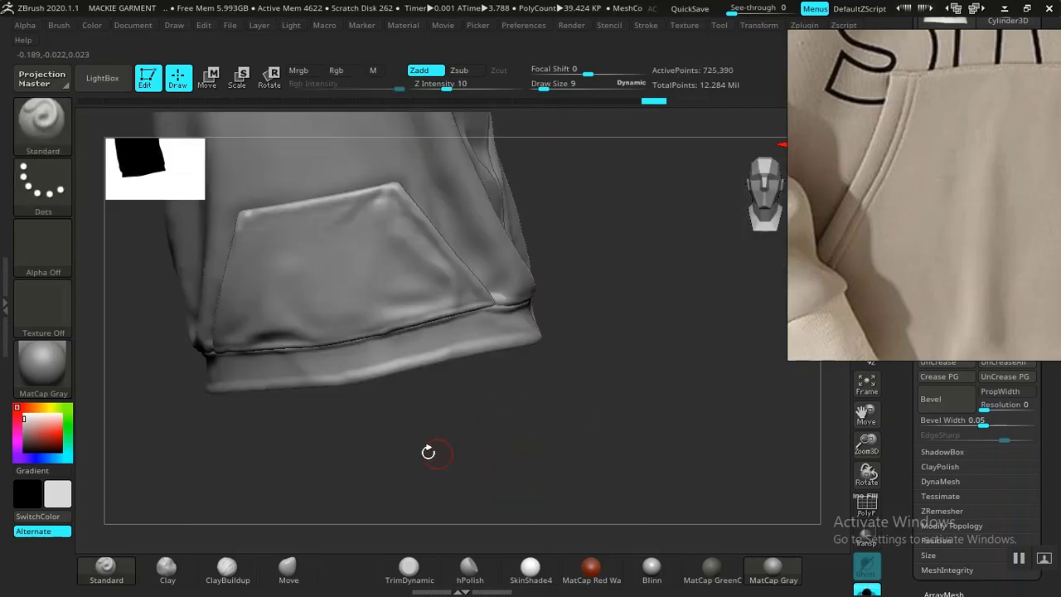
{"action": "mouse_move", "coordinate": [417, 448]}
{"action": "left_mouse_down"}
{"action": "mouse_move", "coordinate": [393, 457]}
{"action": "mouse_move", "coordinate": [436, 473]}
{"action": "mouse_move", "coordinate": [409, 434]}
{"action": "mouse_move", "coordinate": [456, 458]}
{"action": "mouse_move", "coordinate": [462, 505]}
{"action": "mouse_move", "coordinate": [360, 443]}
{"action": "mouse_move", "coordinate": [462, 516]}
{"action": "mouse_move", "coordinate": [442, 493]}
{"action": "left_mouse_up"}
{"action": "left_click_drag", "start_coordinate": [422, 456], "coordinate": [706, 339]}
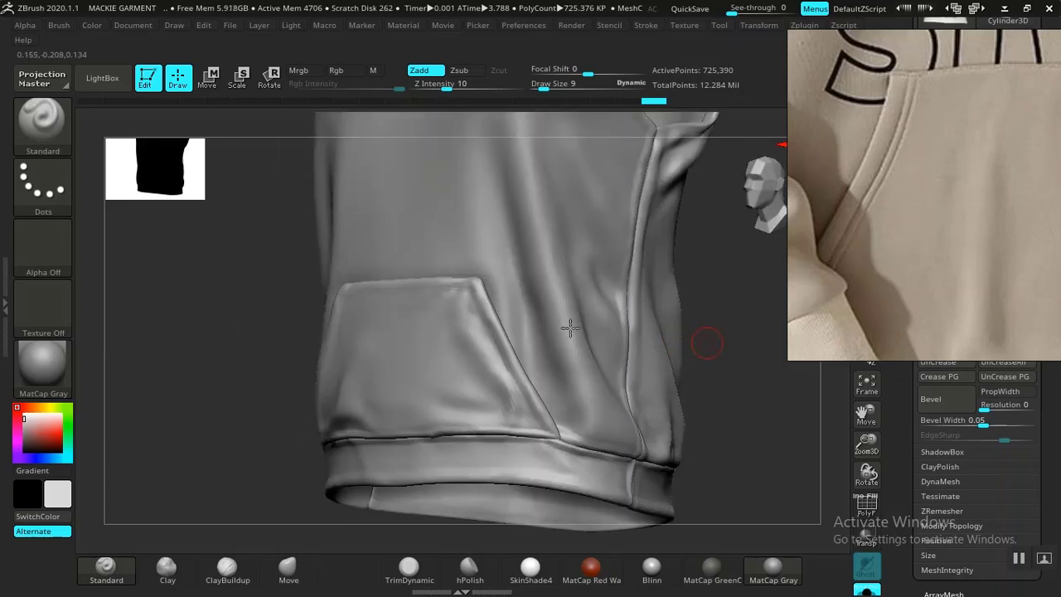
{"action": "key", "text": "f"}
{"action": "left_click_drag", "start_coordinate": [357, 382], "coordinate": [689, 345]}
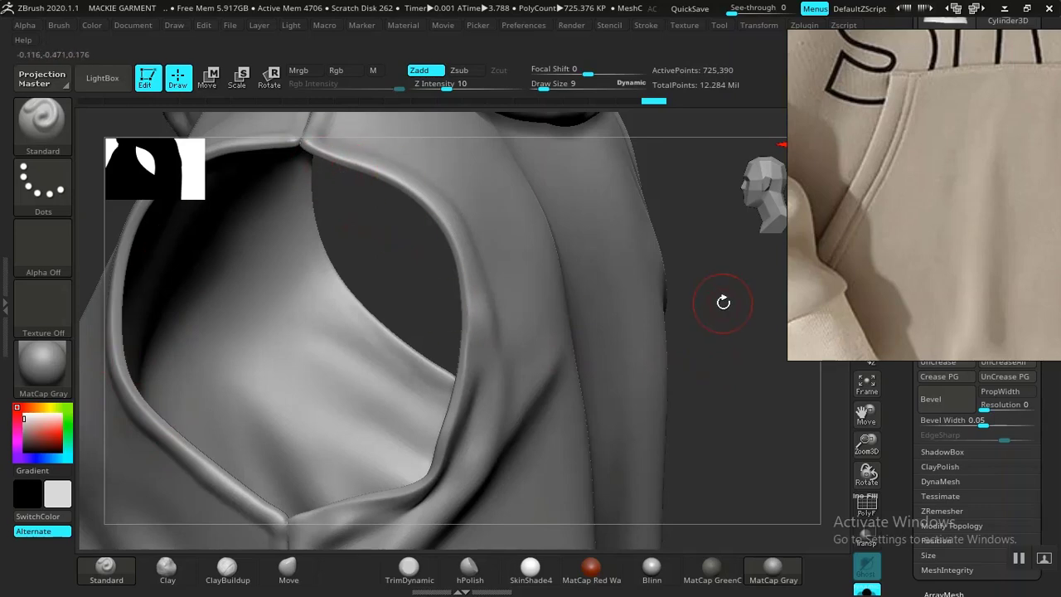
{"action": "left_click_drag", "start_coordinate": [728, 404], "coordinate": [828, 383]}
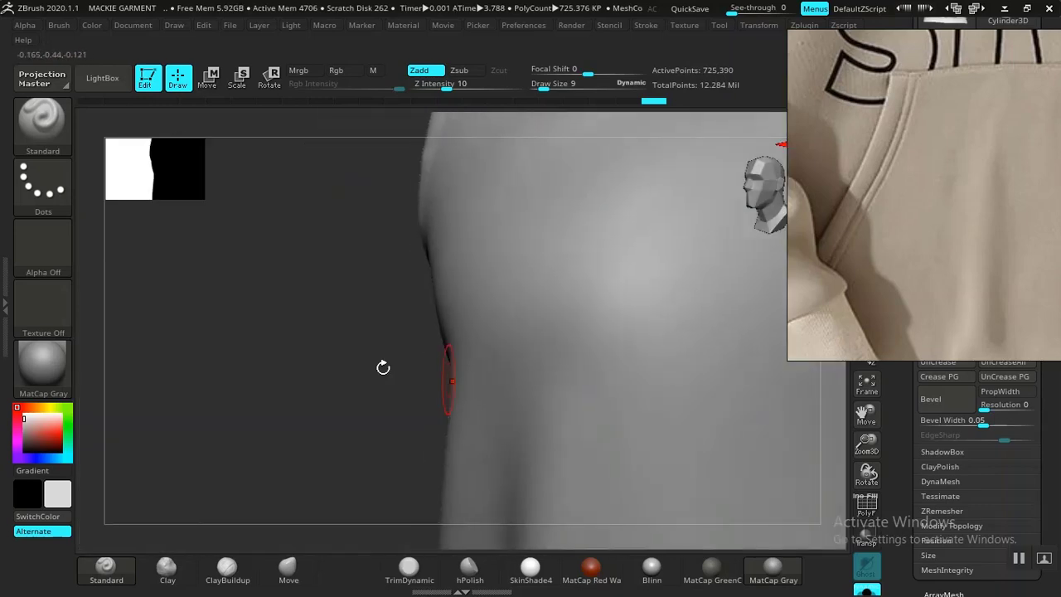
- Frame the whole hoodie and examine its front, back, shoulder seam and armhole edge against the reference photo
{"action": "left_click_drag", "start_coordinate": [384, 368], "coordinate": [323, 248], "text": "alt"}
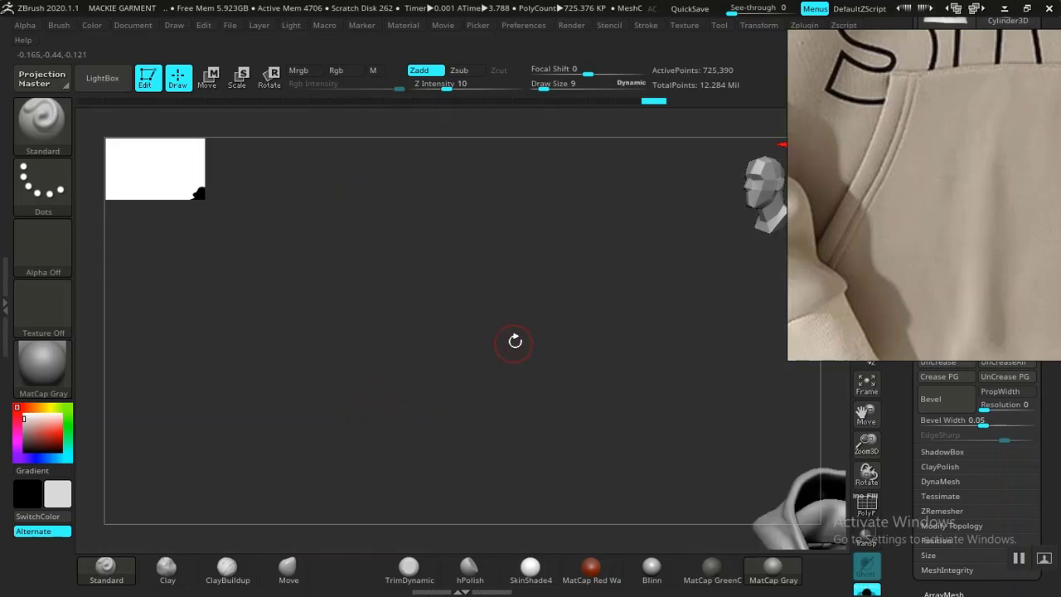
{"action": "key", "text": "f"}
{"action": "left_click_drag", "start_coordinate": [602, 348], "coordinate": [634, 338], "text": "shift"}
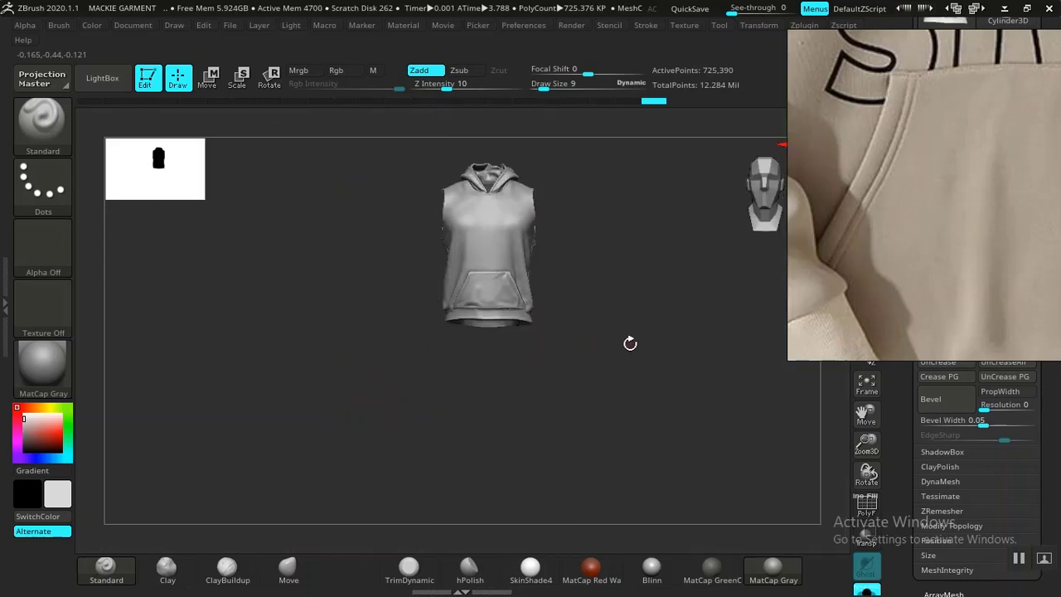
{"action": "key", "text": "f"}
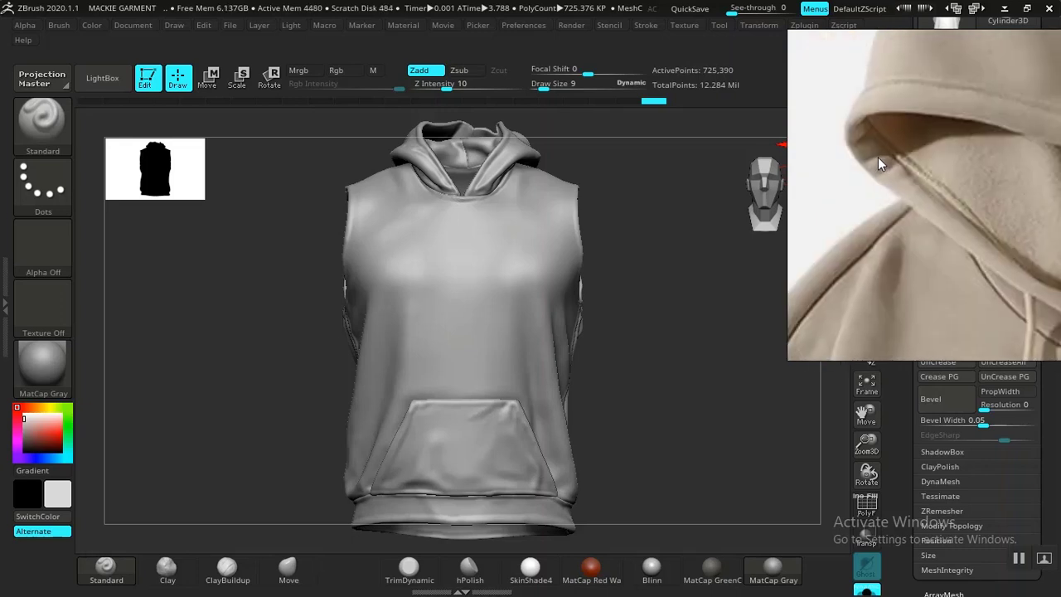
{"action": "left_click_drag", "start_coordinate": [641, 277], "coordinate": [448, 289]}
{"action": "left_click_drag", "start_coordinate": [223, 288], "coordinate": [386, 241], "text": "alt"}
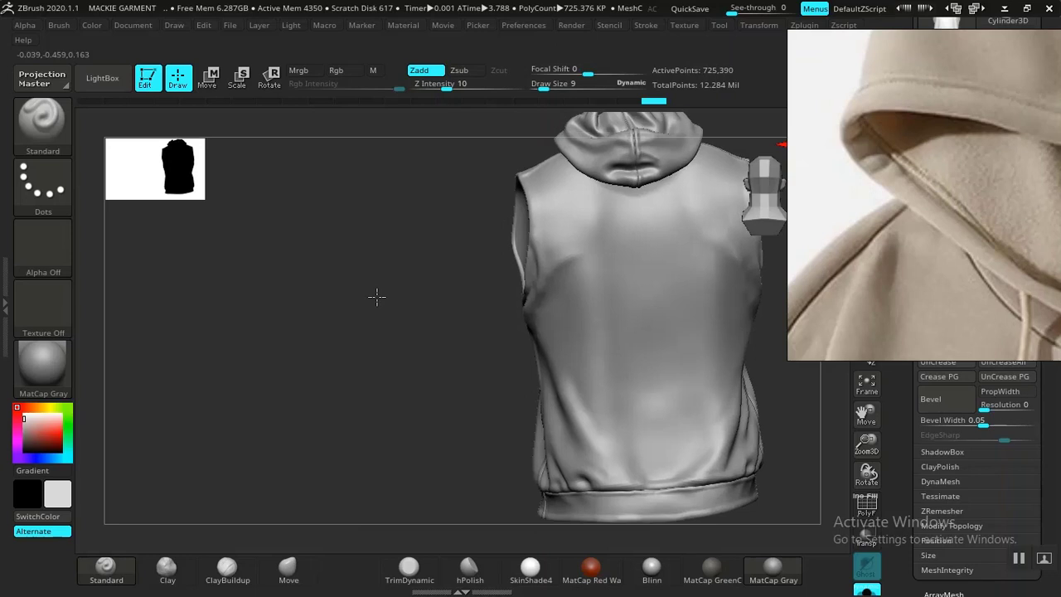
{"action": "left_click_drag", "start_coordinate": [377, 295], "coordinate": [365, 365], "text": "alt"}
{"action": "left_click_drag", "start_coordinate": [310, 240], "coordinate": [319, 356], "text": "alt"}
{"action": "mouse_move", "coordinate": [300, 322]}
{"action": "left_mouse_down", "text": "alt"}
{"action": "mouse_move", "coordinate": [213, 283]}
{"action": "mouse_move", "coordinate": [216, 319]}
{"action": "left_mouse_up", "text": "alt"}
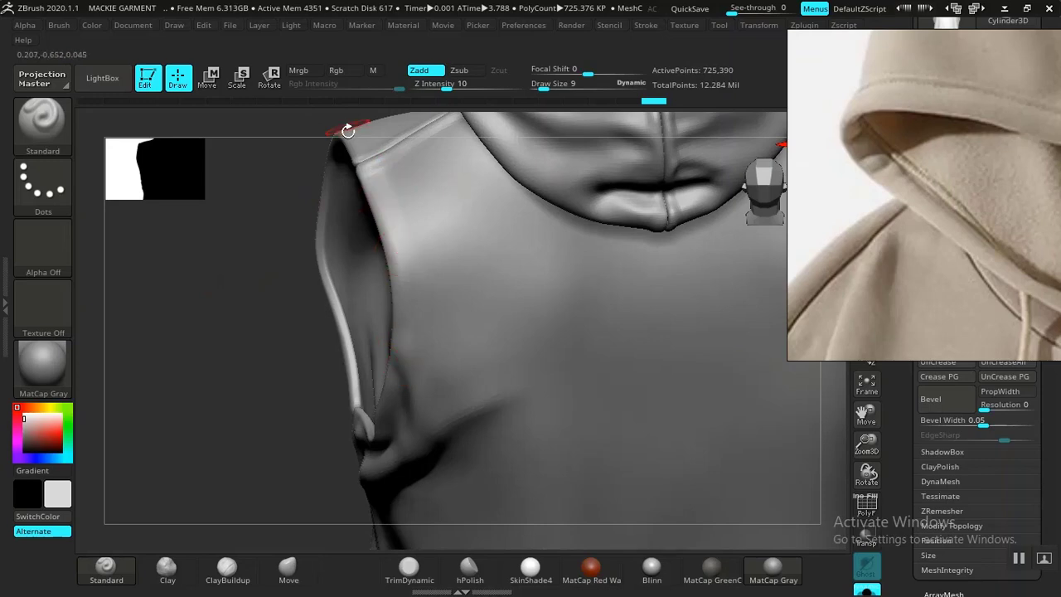
{"action": "left_click_drag", "start_coordinate": [320, 288], "coordinate": [261, 261]}
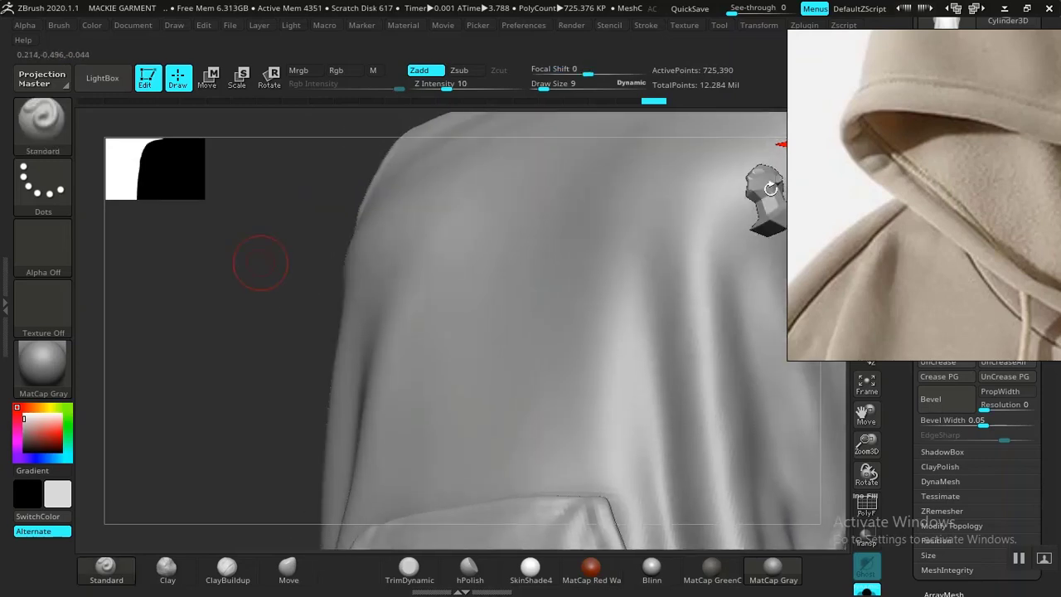
- Examine the side folds, chest, neckline and hood of the hoodie from the front and back
{"action": "mouse_move", "coordinate": [273, 366]}
{"action": "left_mouse_down"}
{"action": "mouse_move", "coordinate": [303, 367]}
{"action": "mouse_move", "coordinate": [348, 398]}
{"action": "mouse_move", "coordinate": [363, 390]}
{"action": "left_mouse_up"}
{"action": "left_click_drag", "start_coordinate": [829, 325], "coordinate": [659, 304], "text": "alt"}
{"action": "mouse_move", "coordinate": [717, 279]}
{"action": "left_mouse_down", "text": "alt"}
{"action": "mouse_move", "coordinate": [612, 342]}
{"action": "mouse_move", "coordinate": [722, 346]}
{"action": "mouse_move", "coordinate": [729, 468]}
{"action": "left_mouse_up", "text": "alt"}
{"action": "left_click_drag", "start_coordinate": [717, 384], "coordinate": [736, 453], "text": "alt"}
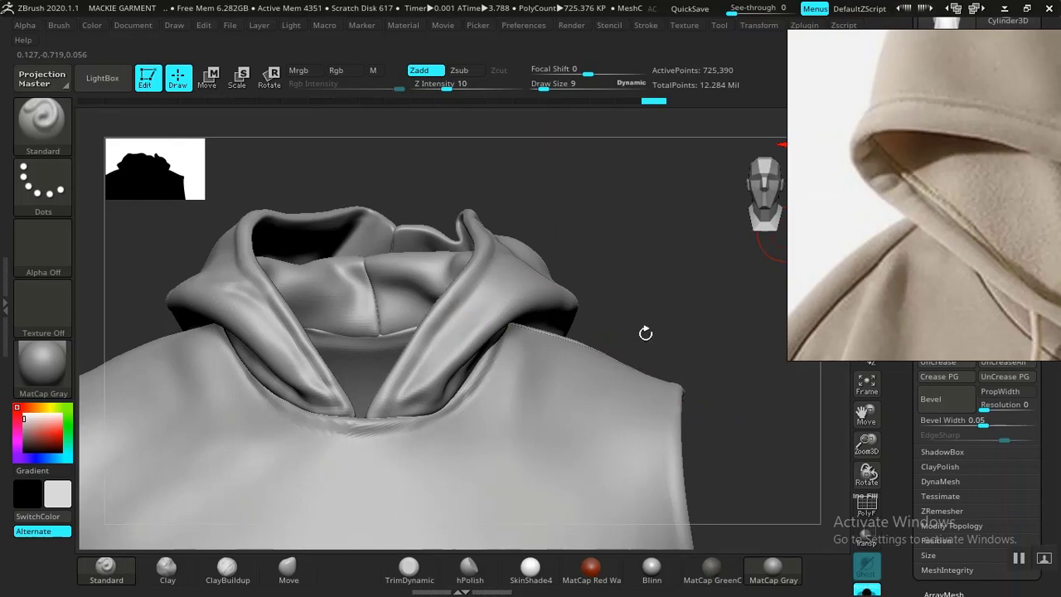
{"action": "left_click_drag", "start_coordinate": [661, 315], "coordinate": [616, 307]}
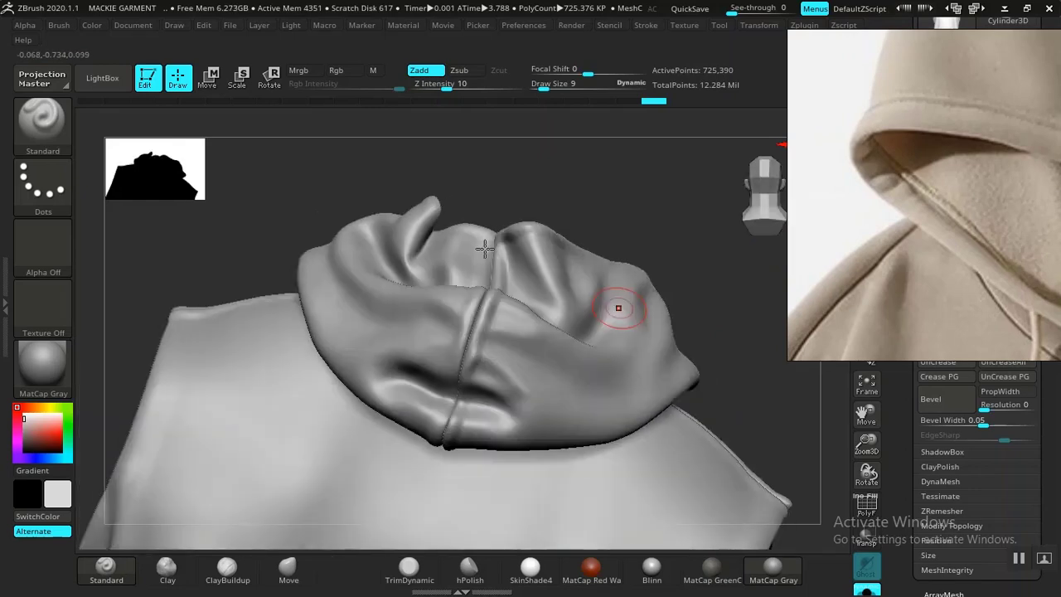
{"action": "left_click_drag", "start_coordinate": [594, 231], "coordinate": [588, 396]}
{"action": "left_click_drag", "start_coordinate": [630, 307], "coordinate": [690, 210]}
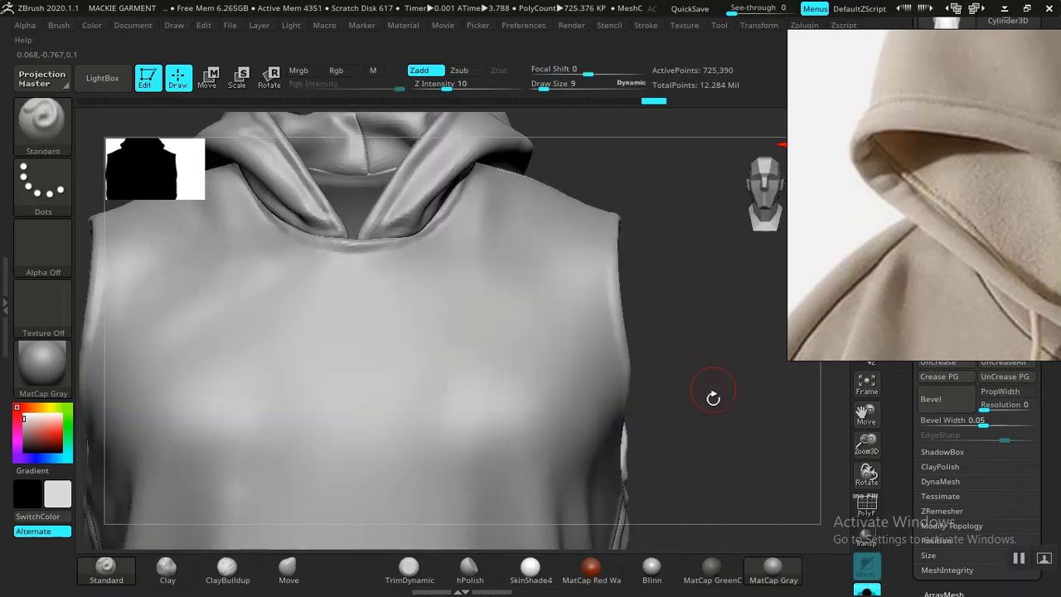
{"action": "mouse_move", "coordinate": [656, 372]}
{"action": "left_mouse_down", "text": "alt"}
{"action": "mouse_move", "coordinate": [679, 334]}
{"action": "mouse_move", "coordinate": [597, 241]}
{"action": "mouse_move", "coordinate": [610, 216]}
{"action": "left_mouse_up", "text": "alt"}
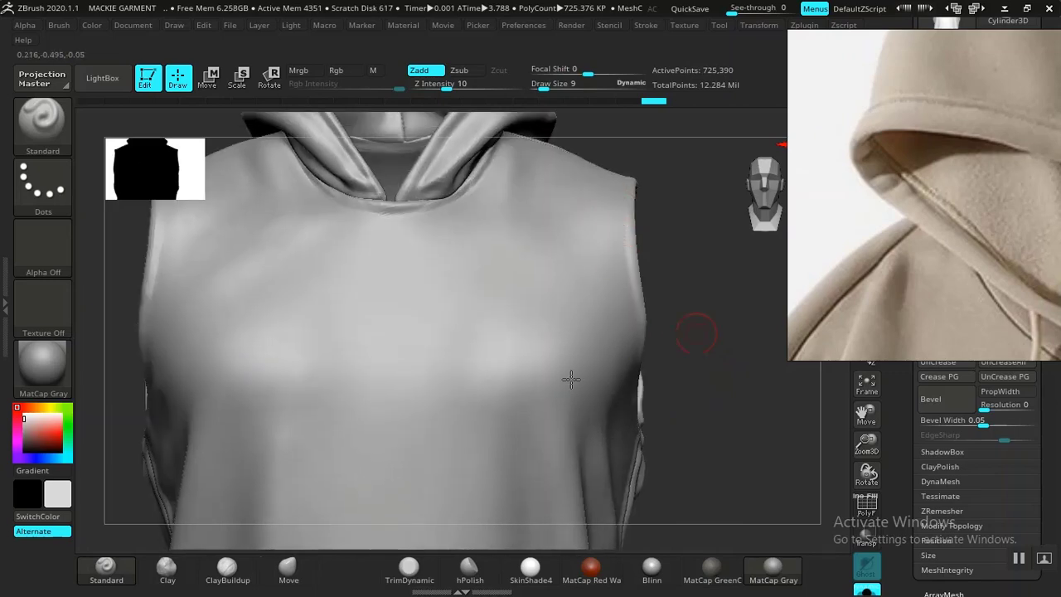
{"action": "left_click_drag", "start_coordinate": [589, 273], "coordinate": [527, 377], "text": "alt"}
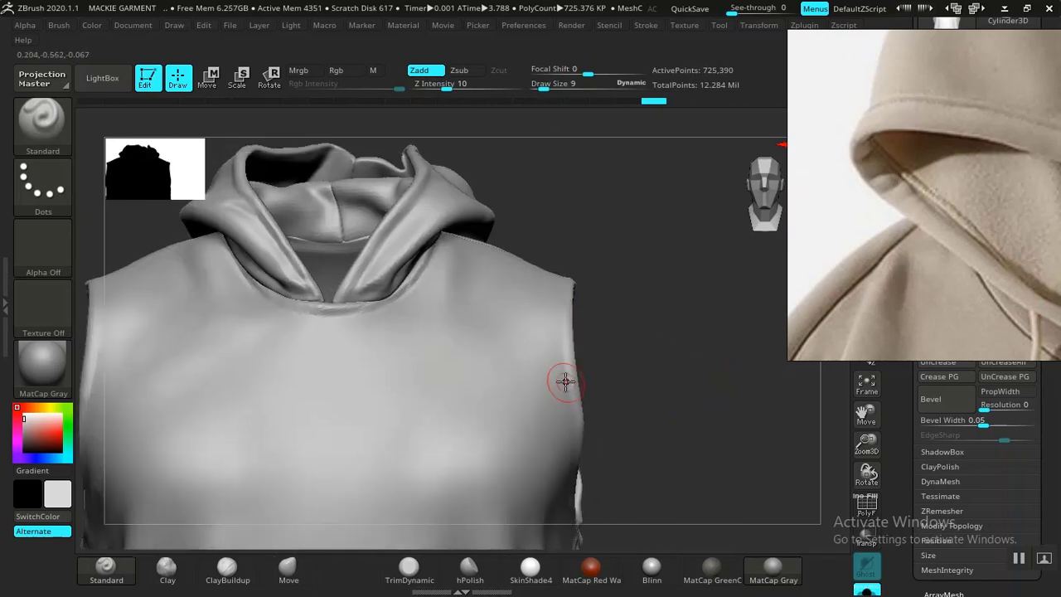
- Isolate the front body panel, raise the Draw Size to 18 and try shaping and smoothing its armhole edge
{"action": "mouse_move", "coordinate": [613, 378]}
{"action": "left_mouse_down", "text": "alt"}
{"action": "mouse_move", "coordinate": [641, 305]}
{"action": "mouse_move", "coordinate": [666, 317]}
{"action": "mouse_move", "coordinate": [525, 318]}
{"action": "mouse_move", "coordinate": [642, 329]}
{"action": "mouse_move", "coordinate": [654, 284]}
{"action": "mouse_move", "coordinate": [530, 343]}
{"action": "mouse_move", "coordinate": [519, 265]}
{"action": "mouse_move", "coordinate": [622, 414]}
{"action": "mouse_move", "coordinate": [525, 262]}
{"action": "left_mouse_up", "text": "alt"}
{"action": "key", "text": "ctrl+shift"}
{"action": "left_click", "coordinate": [437, 379], "text": "ctrl+shift"}
{"action": "key", "text": "bracketright"}
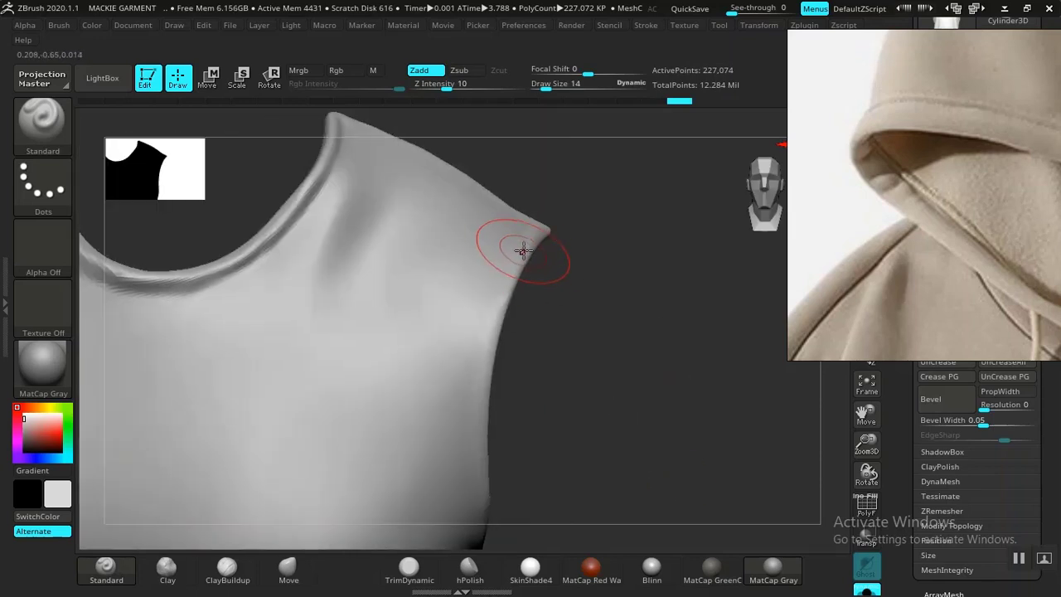
{"action": "mouse_move", "coordinate": [560, 267]}
{"action": "left_mouse_down"}
{"action": "mouse_move", "coordinate": [568, 355]}
{"action": "mouse_move", "coordinate": [562, 310]}
{"action": "mouse_move", "coordinate": [608, 318]}
{"action": "mouse_move", "coordinate": [573, 289]}
{"action": "mouse_move", "coordinate": [614, 268]}
{"action": "mouse_move", "coordinate": [560, 327]}
{"action": "mouse_move", "coordinate": [569, 320]}
{"action": "mouse_move", "coordinate": [559, 308]}
{"action": "left_mouse_up"}
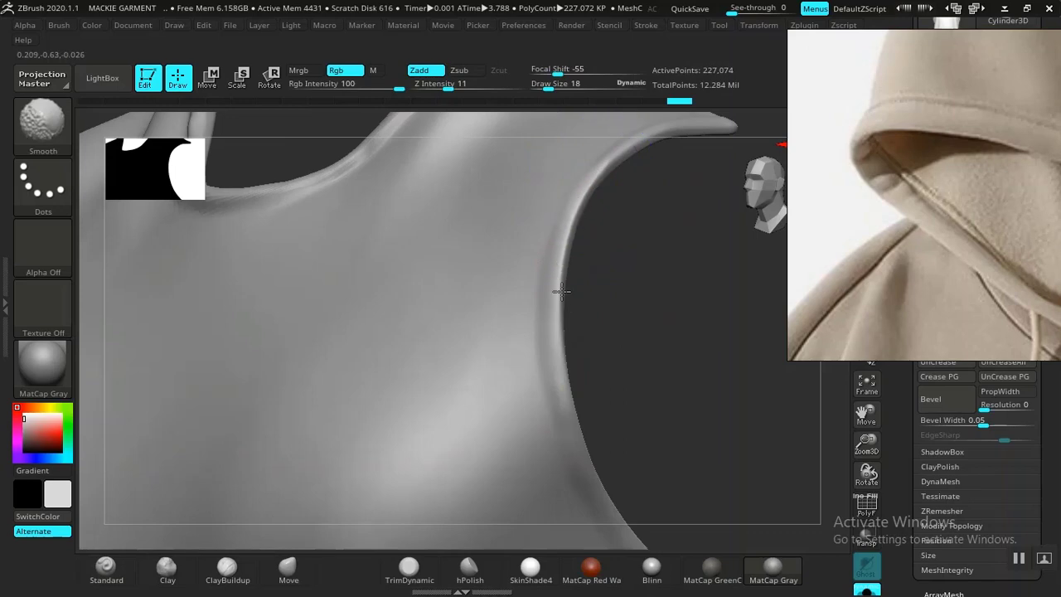
{"action": "mouse_move", "coordinate": [668, 284]}
{"action": "left_mouse_down"}
{"action": "mouse_move", "coordinate": [644, 282]}
{"action": "mouse_move", "coordinate": [632, 320]}
{"action": "mouse_move", "coordinate": [566, 354]}
{"action": "mouse_move", "coordinate": [587, 359]}
{"action": "mouse_move", "coordinate": [639, 429]}
{"action": "mouse_move", "coordinate": [627, 381]}
{"action": "mouse_move", "coordinate": [630, 395]}
{"action": "mouse_move", "coordinate": [547, 381]}
{"action": "left_mouse_up"}
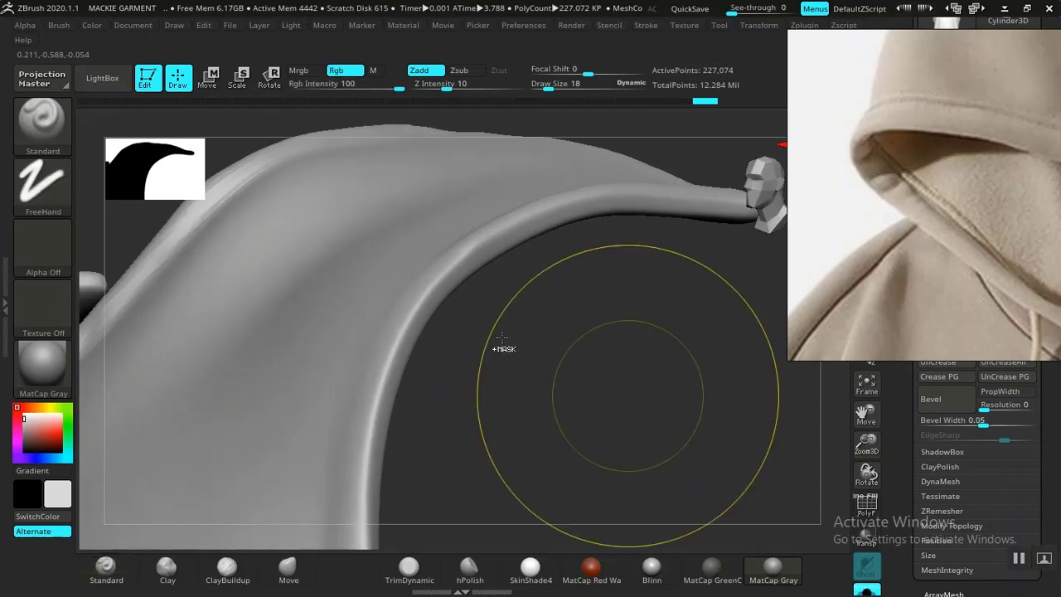
{"action": "key", "text": "ctrl+z"}
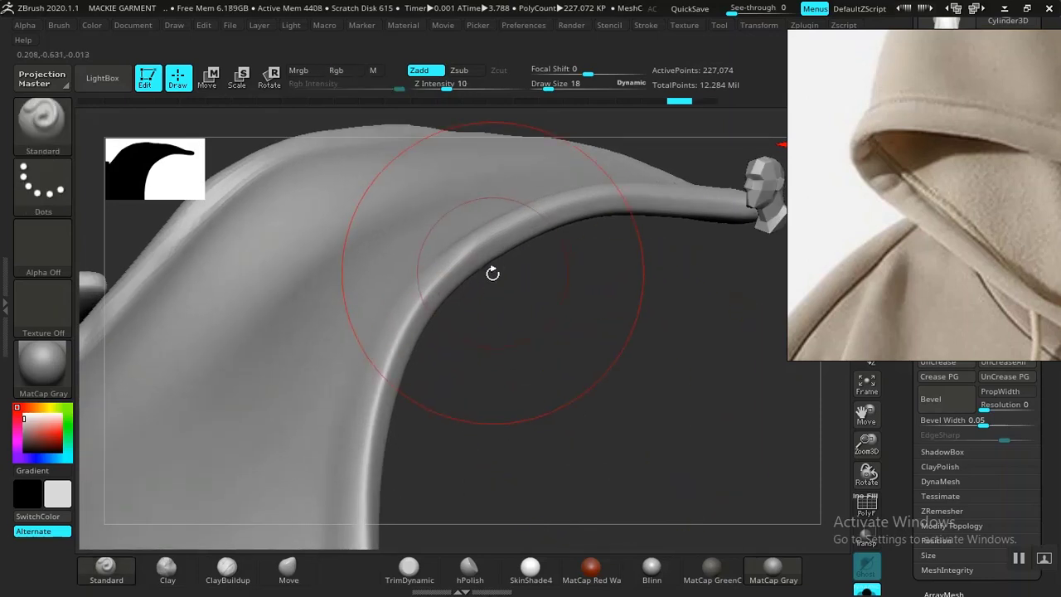
- Lower the front panel to its 56,770-point subdivision level and smooth along the curve of the armhole edge
{"action": "key", "text": "shift+d"}
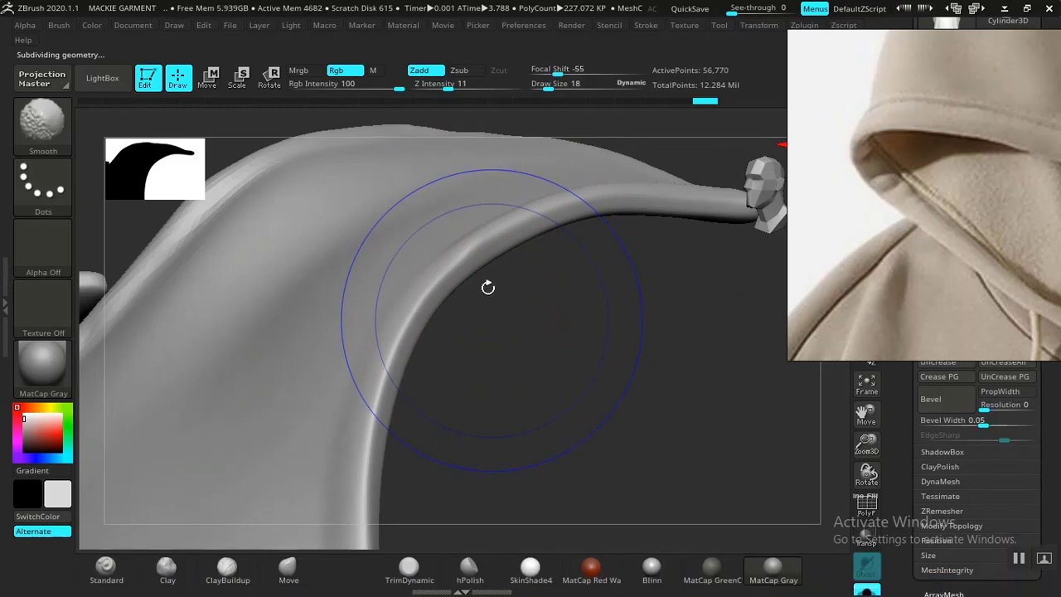
{"action": "key", "text": "shift+d"}
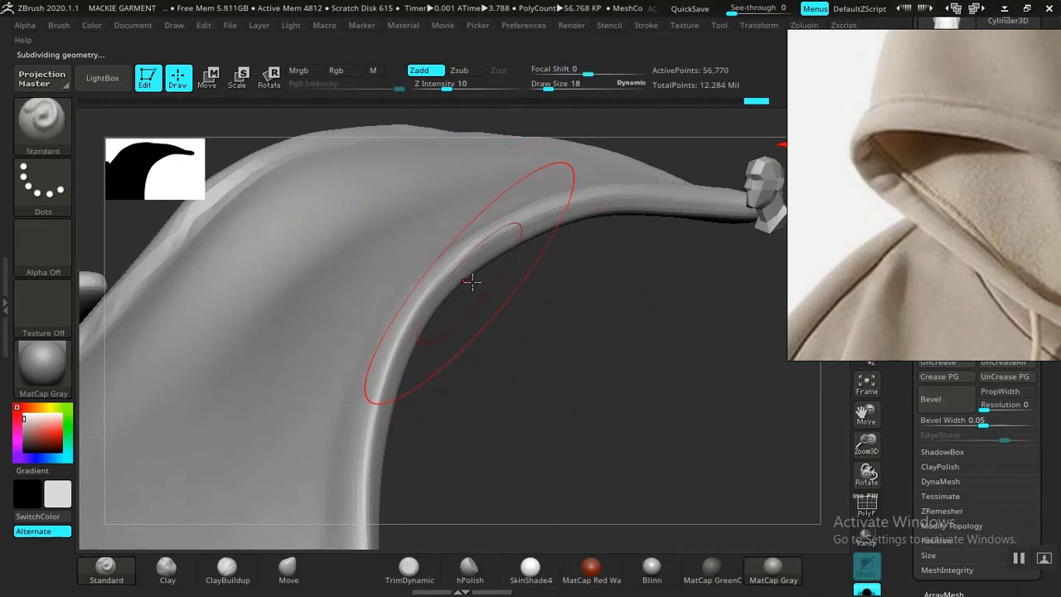
{"action": "mouse_move", "coordinate": [473, 258]}
{"action": "left_mouse_down", "text": "shift"}
{"action": "mouse_move", "coordinate": [410, 330]}
{"action": "mouse_move", "coordinate": [392, 387]}
{"action": "left_mouse_up", "text": "shift"}
{"action": "key", "text": "ctrl"}
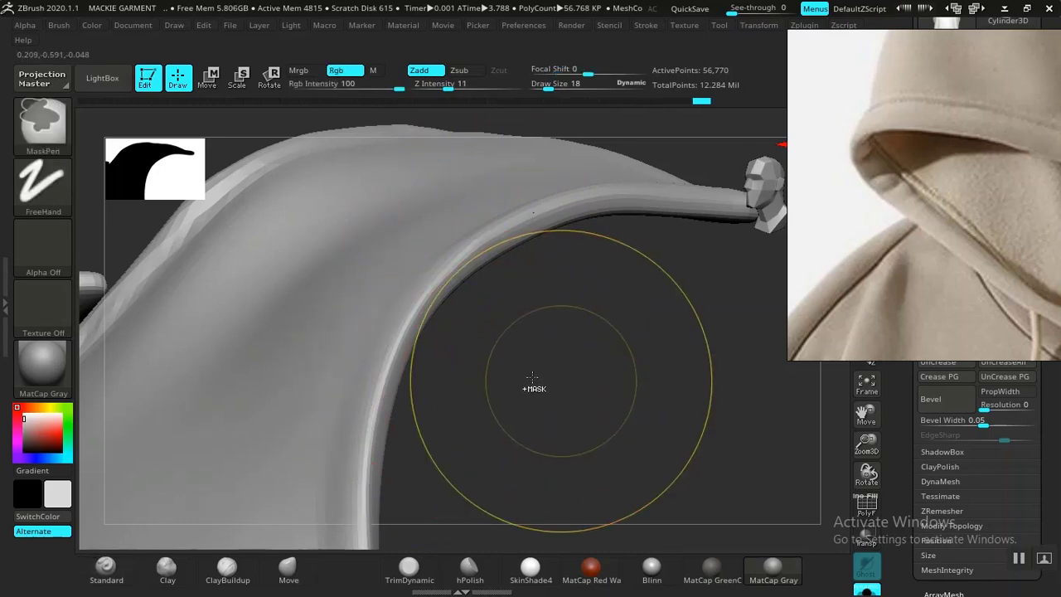
- Reduce the Draw Size to 6 and smooth the armhole edge toward its shoulder end
{"action": "mouse_move", "coordinate": [521, 362]}
{"action": "left_mouse_down"}
{"action": "mouse_move", "coordinate": [533, 324]}
{"action": "mouse_move", "coordinate": [473, 398]}
{"action": "mouse_move", "coordinate": [542, 397]}
{"action": "mouse_move", "coordinate": [533, 382]}
{"action": "mouse_move", "coordinate": [469, 357]}
{"action": "mouse_move", "coordinate": [452, 420]}
{"action": "left_mouse_up"}
{"action": "key", "text": "space"}
{"action": "left_click_drag", "start_coordinate": [543, 260], "coordinate": [535, 261]}
{"action": "left_click_drag", "start_coordinate": [424, 307], "coordinate": [365, 347], "text": "shift"}
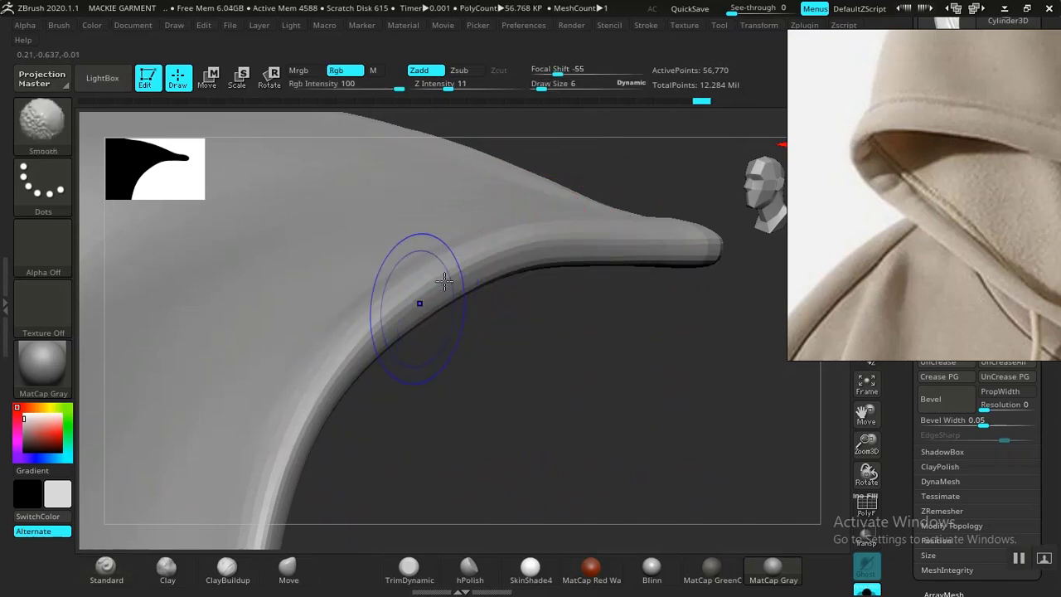
{"action": "left_click_drag", "start_coordinate": [443, 279], "coordinate": [474, 262], "text": "shift"}
{"action": "left_click_drag", "start_coordinate": [615, 234], "coordinate": [627, 239], "text": "shift"}
- Continue smoothing the armhole edge down from the shoulder toward the underarm
{"action": "left_click_drag", "start_coordinate": [538, 440], "coordinate": [594, 244], "text": "alt"}
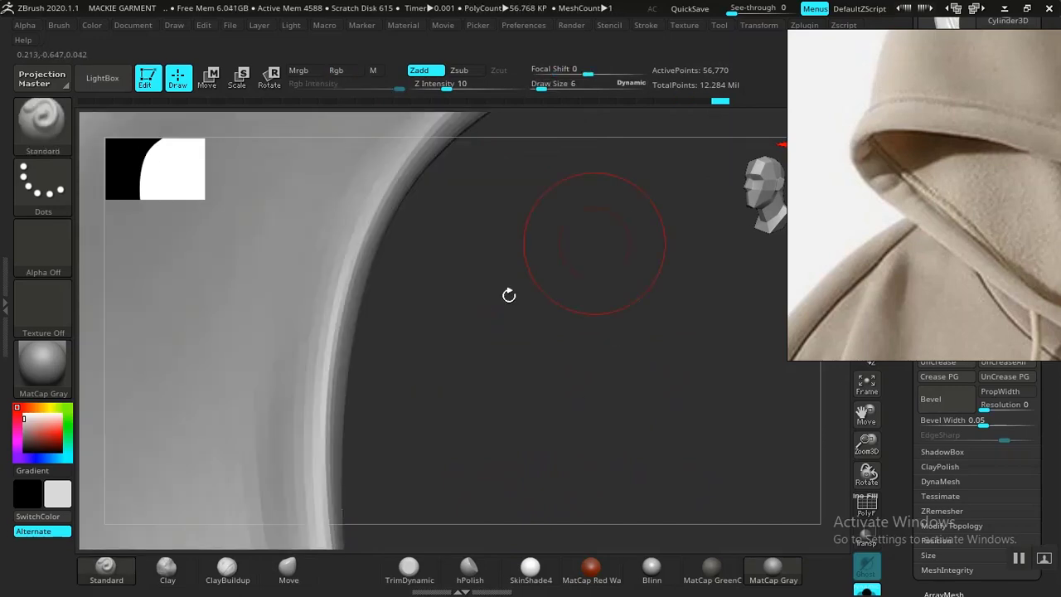
{"action": "left_click_drag", "start_coordinate": [346, 300], "coordinate": [332, 379], "text": "shift"}
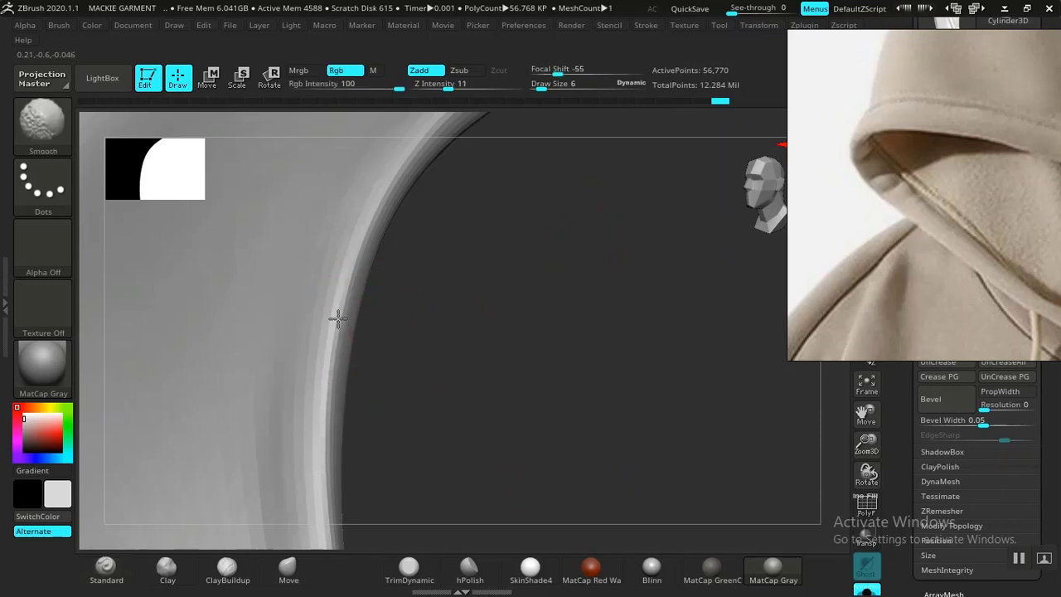
{"action": "mouse_move", "coordinate": [480, 343]}
{"action": "left_mouse_down"}
{"action": "mouse_move", "coordinate": [547, 206]}
{"action": "mouse_move", "coordinate": [500, 257]}
{"action": "mouse_move", "coordinate": [507, 341]}
{"action": "mouse_move", "coordinate": [332, 315]}
{"action": "left_mouse_up"}
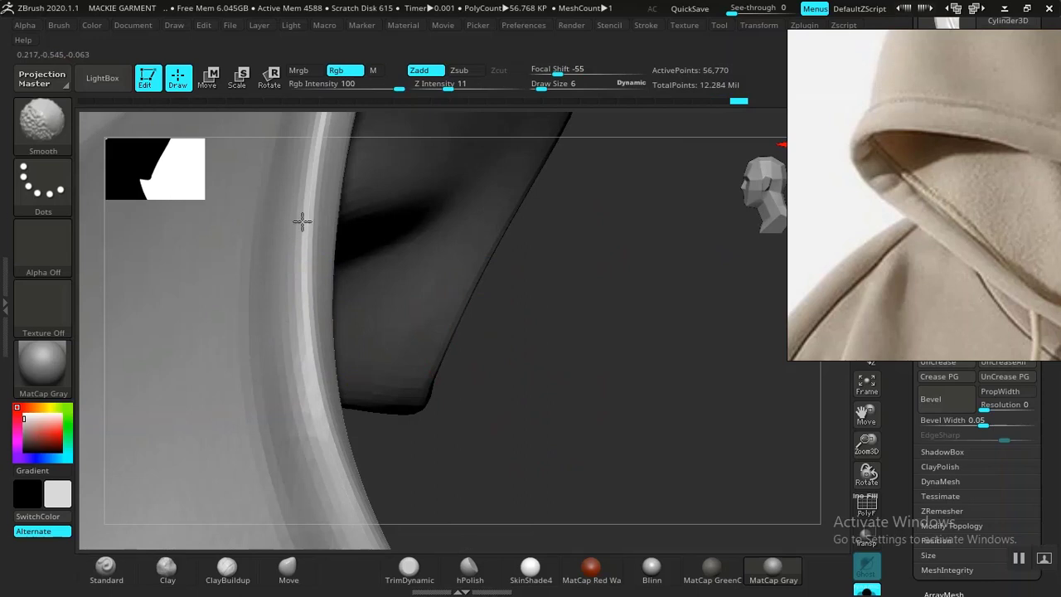
{"action": "mouse_move", "coordinate": [490, 442]}
{"action": "left_mouse_down"}
{"action": "mouse_move", "coordinate": [564, 317]}
{"action": "mouse_move", "coordinate": [516, 384]}
{"action": "mouse_move", "coordinate": [465, 392]}
{"action": "mouse_move", "coordinate": [201, 362]}
{"action": "mouse_move", "coordinate": [204, 315]}
{"action": "mouse_move", "coordinate": [237, 374]}
{"action": "mouse_move", "coordinate": [211, 380]}
{"action": "mouse_move", "coordinate": [240, 368]}
{"action": "mouse_move", "coordinate": [249, 339]}
{"action": "mouse_move", "coordinate": [235, 381]}
{"action": "mouse_move", "coordinate": [294, 418]}
{"action": "mouse_move", "coordinate": [561, 346]}
{"action": "left_mouse_up"}
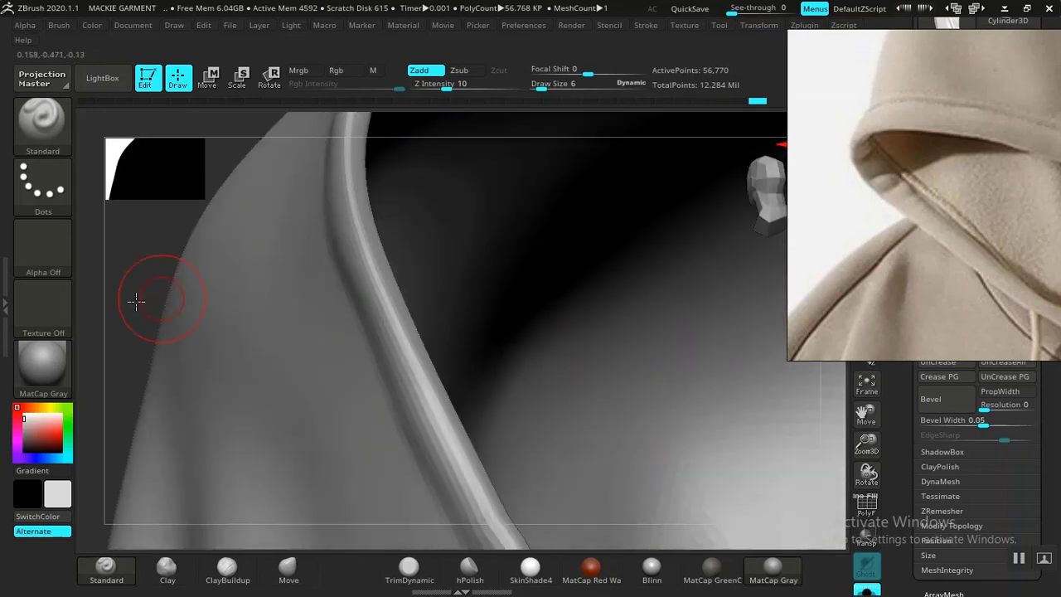
- Sculpt a raised ridge along the upper armhole edge with the Standard brush at Draw Size 8 and Z Intensity 10
{"action": "left_click_drag", "start_coordinate": [136, 301], "coordinate": [136, 531]}
{"action": "mouse_move", "coordinate": [119, 350]}
{"action": "left_mouse_down"}
{"action": "mouse_move", "coordinate": [267, 351]}
{"action": "mouse_move", "coordinate": [200, 415]}
{"action": "mouse_move", "coordinate": [320, 271]}
{"action": "mouse_move", "coordinate": [527, 287]}
{"action": "mouse_move", "coordinate": [481, 400]}
{"action": "mouse_move", "coordinate": [558, 407]}
{"action": "mouse_move", "coordinate": [585, 388]}
{"action": "mouse_move", "coordinate": [563, 318]}
{"action": "left_mouse_up"}
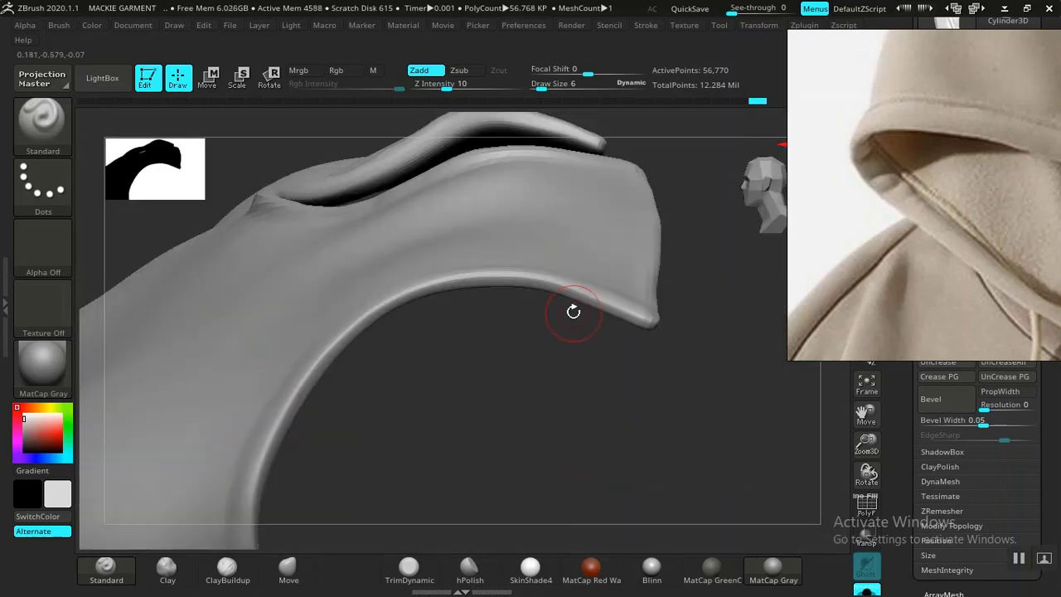
{"action": "mouse_move", "coordinate": [567, 383]}
{"action": "left_mouse_down"}
{"action": "mouse_move", "coordinate": [597, 436]}
{"action": "mouse_move", "coordinate": [556, 381]}
{"action": "mouse_move", "coordinate": [505, 426]}
{"action": "mouse_move", "coordinate": [511, 384]}
{"action": "mouse_move", "coordinate": [535, 393]}
{"action": "mouse_move", "coordinate": [483, 414]}
{"action": "mouse_move", "coordinate": [493, 407]}
{"action": "mouse_move", "coordinate": [536, 426]}
{"action": "mouse_move", "coordinate": [467, 440]}
{"action": "mouse_move", "coordinate": [563, 362]}
{"action": "left_mouse_up"}
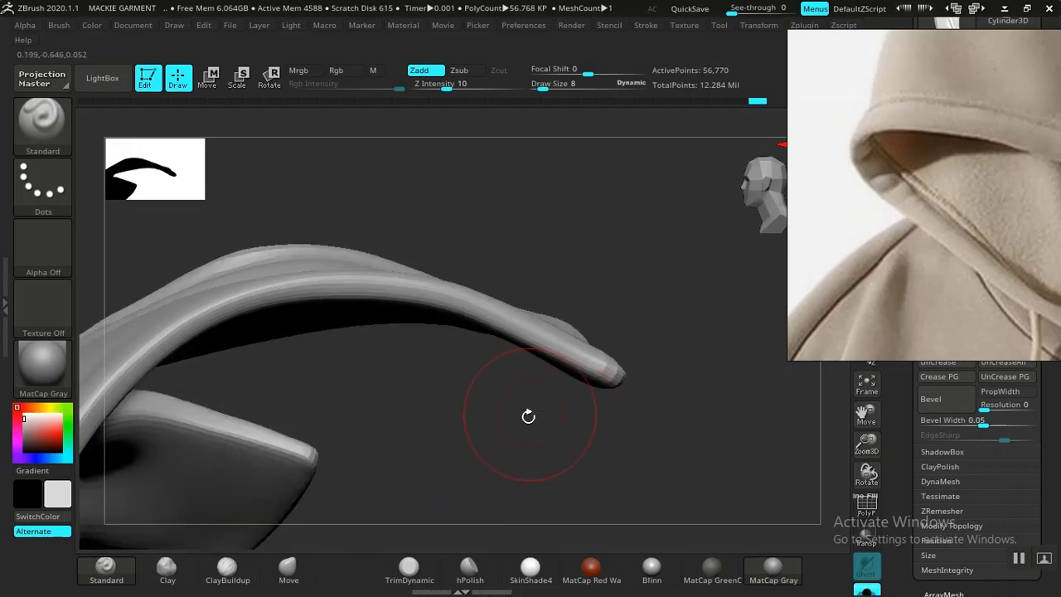
{"action": "left_click_drag", "start_coordinate": [528, 416], "coordinate": [585, 293]}
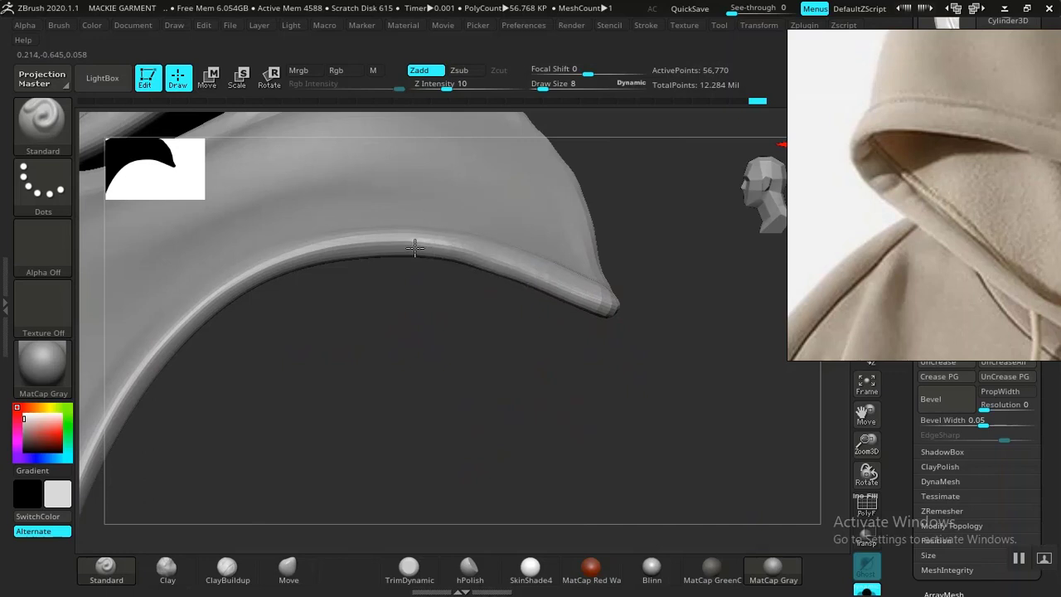
{"action": "mouse_move", "coordinate": [370, 249]}
{"action": "left_mouse_down"}
{"action": "mouse_move", "coordinate": [300, 259]}
{"action": "mouse_move", "coordinate": [250, 282]}
{"action": "mouse_move", "coordinate": [170, 345]}
{"action": "left_mouse_up"}
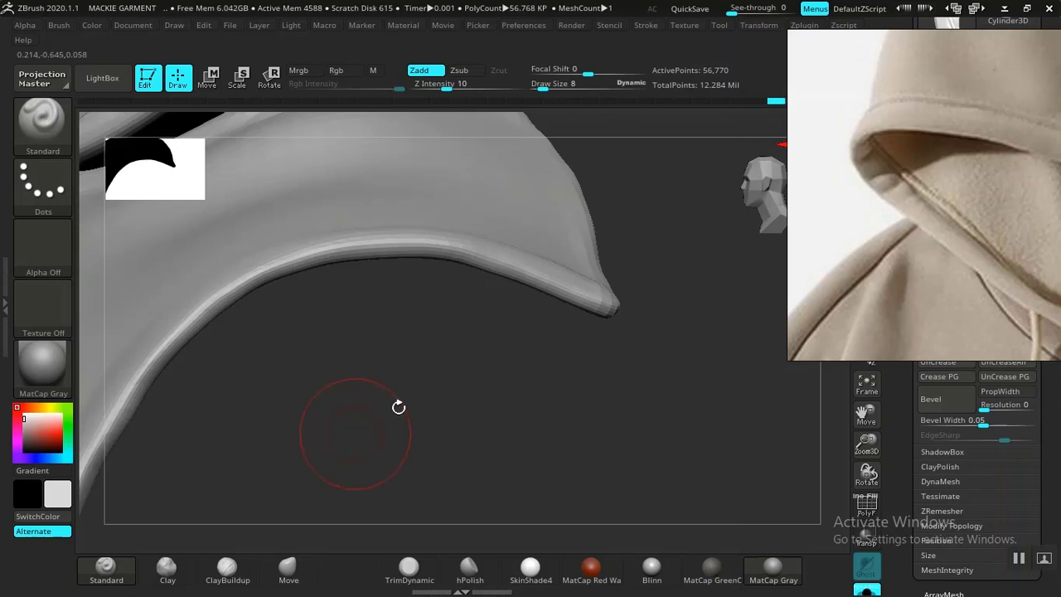
{"action": "mouse_move", "coordinate": [398, 407]}
{"action": "left_mouse_down"}
{"action": "mouse_move", "coordinate": [542, 291]}
{"action": "mouse_move", "coordinate": [423, 329]}
{"action": "mouse_move", "coordinate": [390, 450]}
{"action": "mouse_move", "coordinate": [514, 400]}
{"action": "mouse_move", "coordinate": [514, 310]}
{"action": "mouse_move", "coordinate": [498, 277]}
{"action": "mouse_move", "coordinate": [459, 374]}
{"action": "mouse_move", "coordinate": [469, 374]}
{"action": "left_mouse_up"}
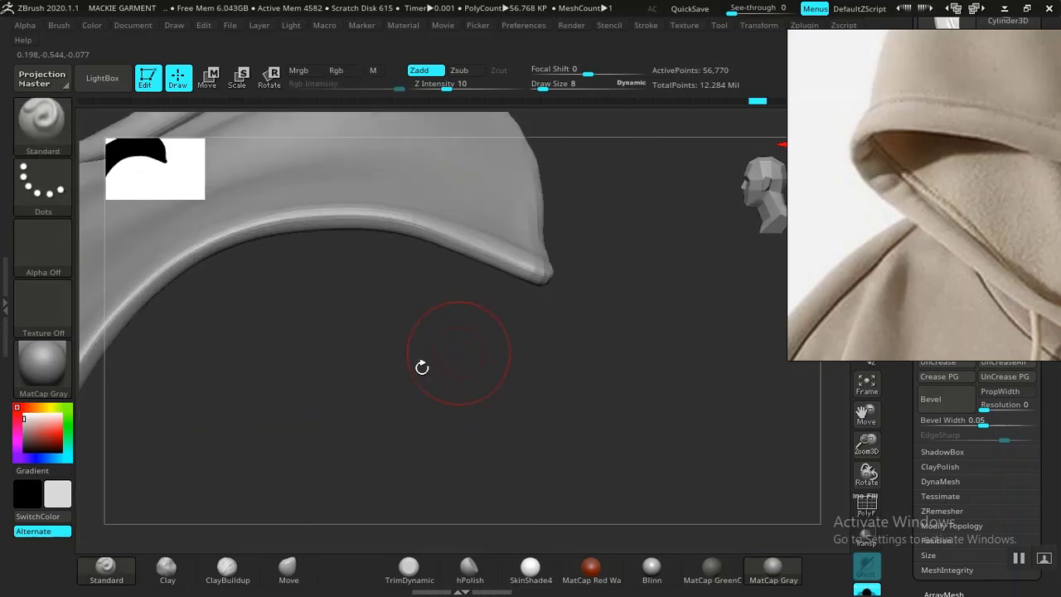
{"action": "mouse_move", "coordinate": [421, 367]}
{"action": "left_mouse_down"}
{"action": "mouse_move", "coordinate": [538, 355]}
{"action": "mouse_move", "coordinate": [622, 290]}
{"action": "left_mouse_up"}
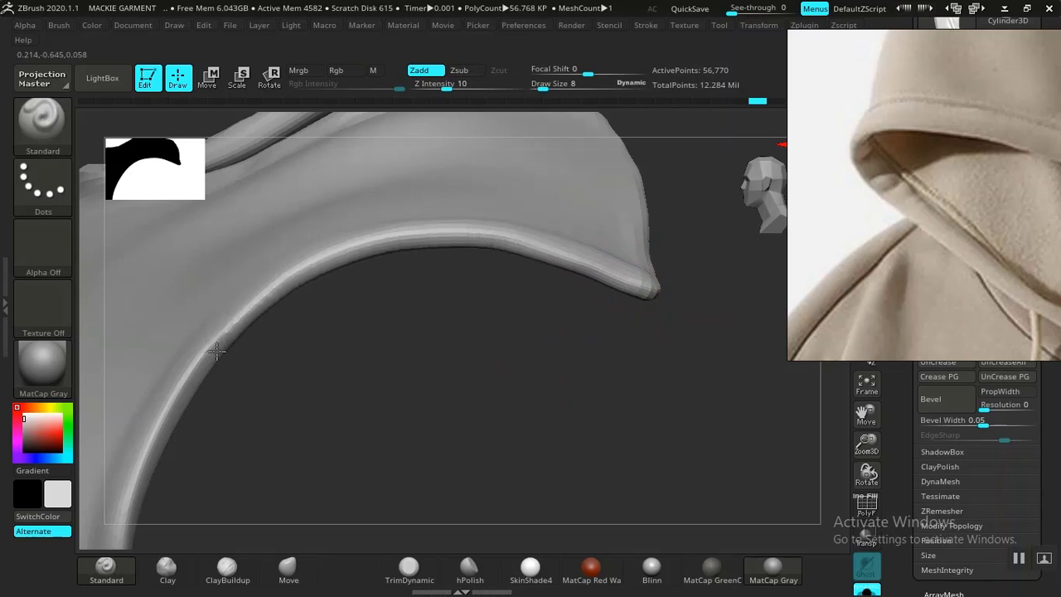
{"action": "left_click_drag", "start_coordinate": [296, 439], "coordinate": [383, 247]}
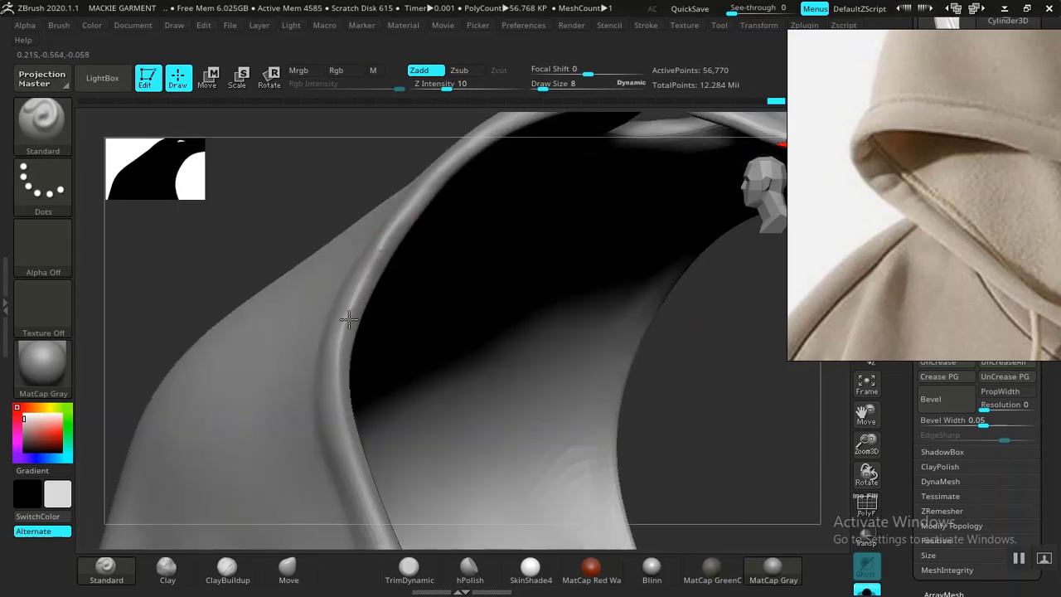
- Build up the raised ridge along the inner side of the armhole edge, from the underarm to the shoulder
{"action": "left_click_drag", "start_coordinate": [656, 380], "coordinate": [254, 346]}
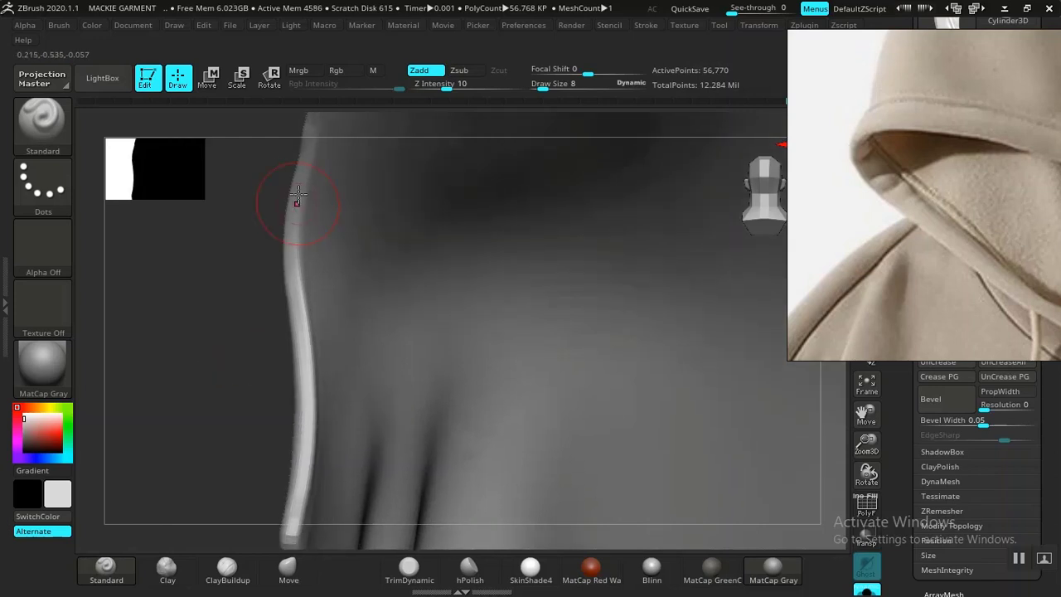
{"action": "left_click_drag", "start_coordinate": [300, 187], "coordinate": [292, 214]}
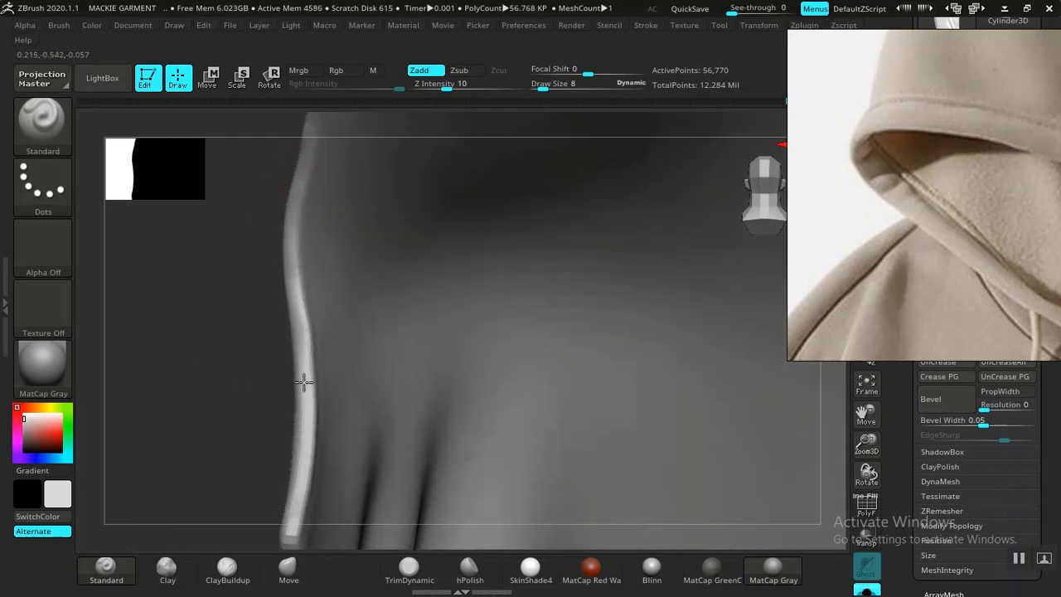
{"action": "left_click_drag", "start_coordinate": [303, 381], "coordinate": [300, 471]}
{"action": "mouse_move", "coordinate": [237, 461]}
{"action": "left_mouse_down"}
{"action": "mouse_move", "coordinate": [273, 301]}
{"action": "mouse_move", "coordinate": [279, 334]}
{"action": "left_mouse_up"}
{"action": "left_click_drag", "start_coordinate": [202, 324], "coordinate": [273, 298]}
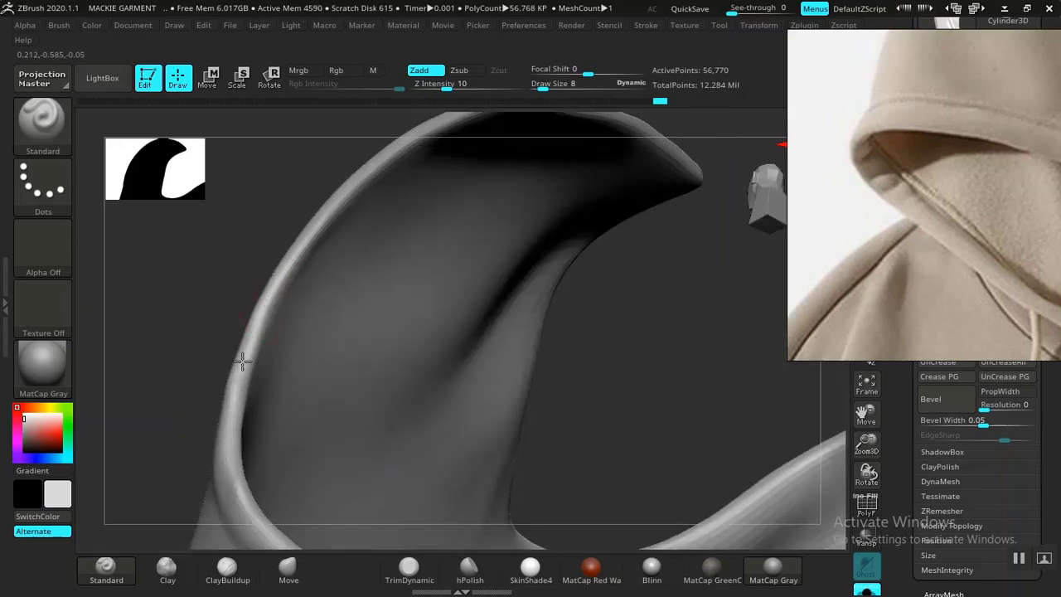
{"action": "left_click_drag", "start_coordinate": [415, 187], "coordinate": [421, 264]}
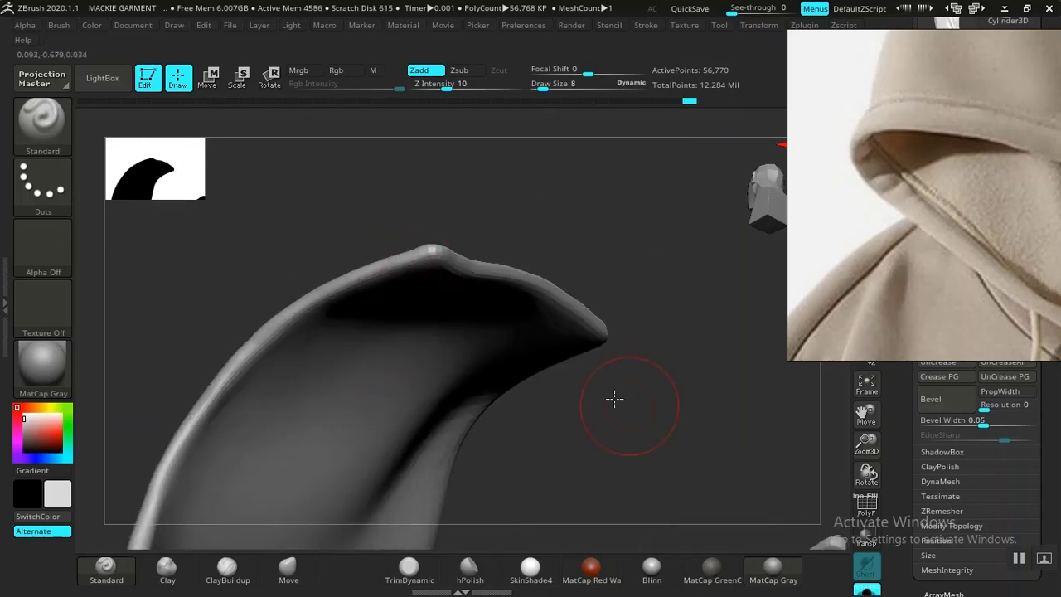
{"action": "left_click_drag", "start_coordinate": [615, 399], "coordinate": [562, 353]}
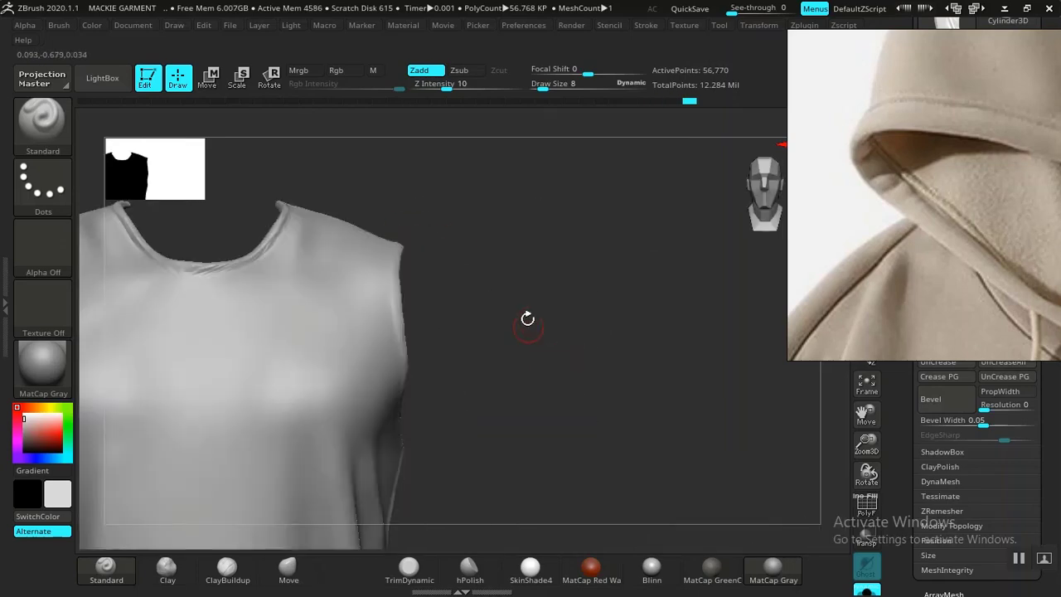
- Build up the raised ridge along the inner armhole edge from the shoulder down around the underarm
{"action": "left_click_drag", "start_coordinate": [527, 319], "coordinate": [156, 311]}
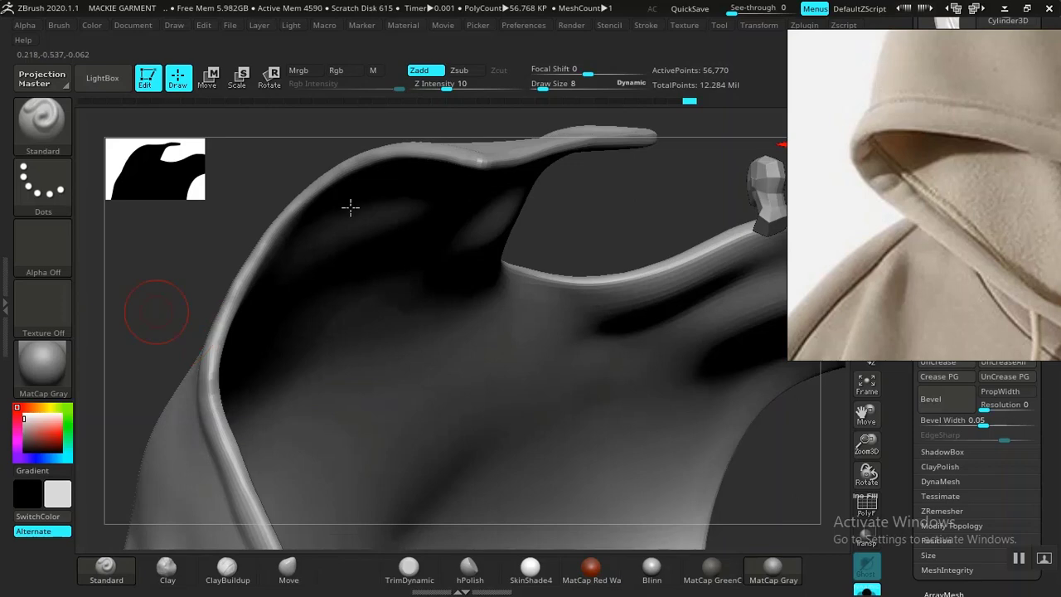
{"action": "left_click_drag", "start_coordinate": [351, 208], "coordinate": [313, 270]}
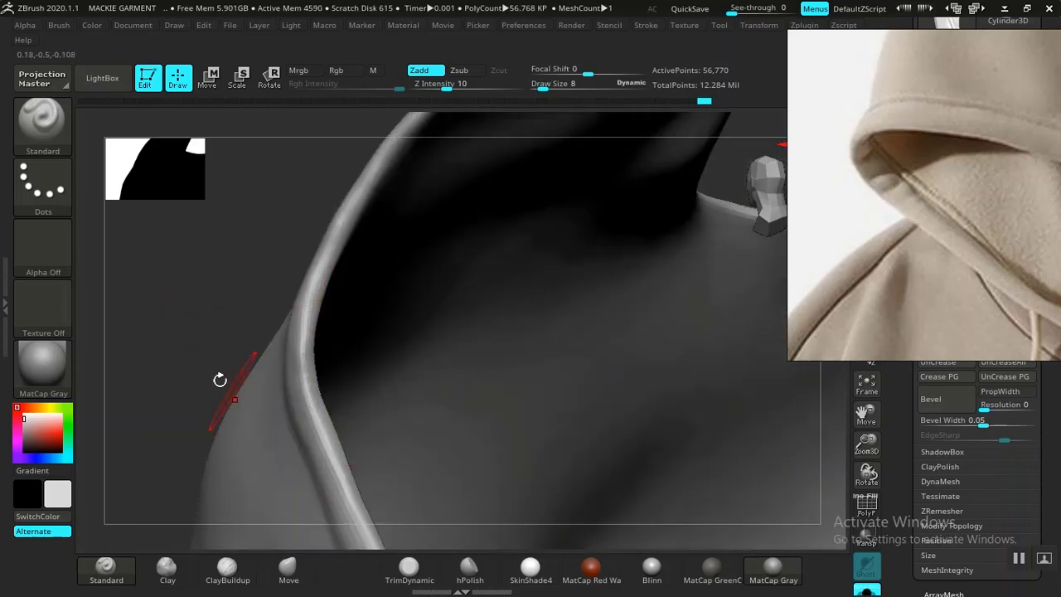
{"action": "left_click_drag", "start_coordinate": [219, 380], "coordinate": [308, 301]}
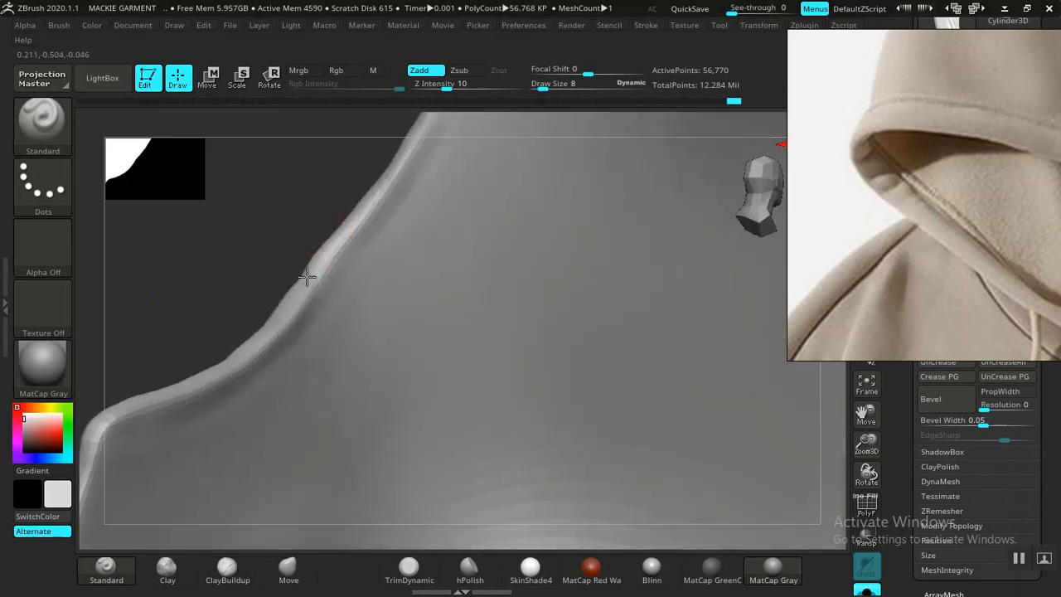
{"action": "left_click_drag", "start_coordinate": [293, 241], "coordinate": [352, 241]}
{"action": "left_click_drag", "start_coordinate": [341, 314], "coordinate": [299, 251]}
{"action": "left_click_drag", "start_coordinate": [517, 266], "coordinate": [535, 334]}
{"action": "left_click_drag", "start_coordinate": [396, 241], "coordinate": [459, 353]}
{"action": "left_click_drag", "start_coordinate": [654, 296], "coordinate": [686, 294]}
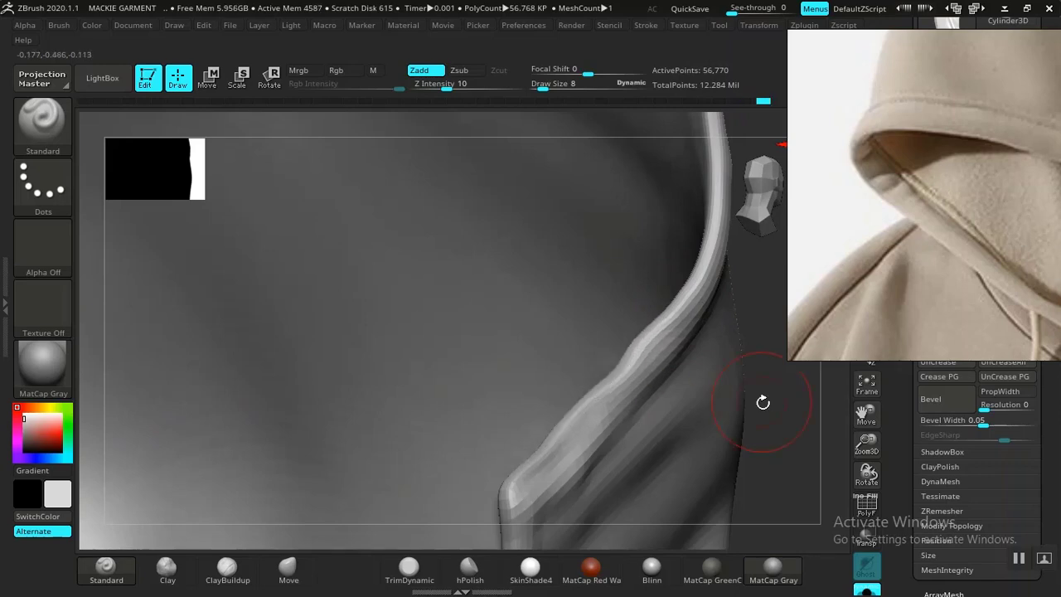
- Strengthen the raised ridge along the opposite armhole edge, from the underarm up to the shoulder tip
{"action": "left_click_drag", "start_coordinate": [768, 401], "coordinate": [488, 315]}
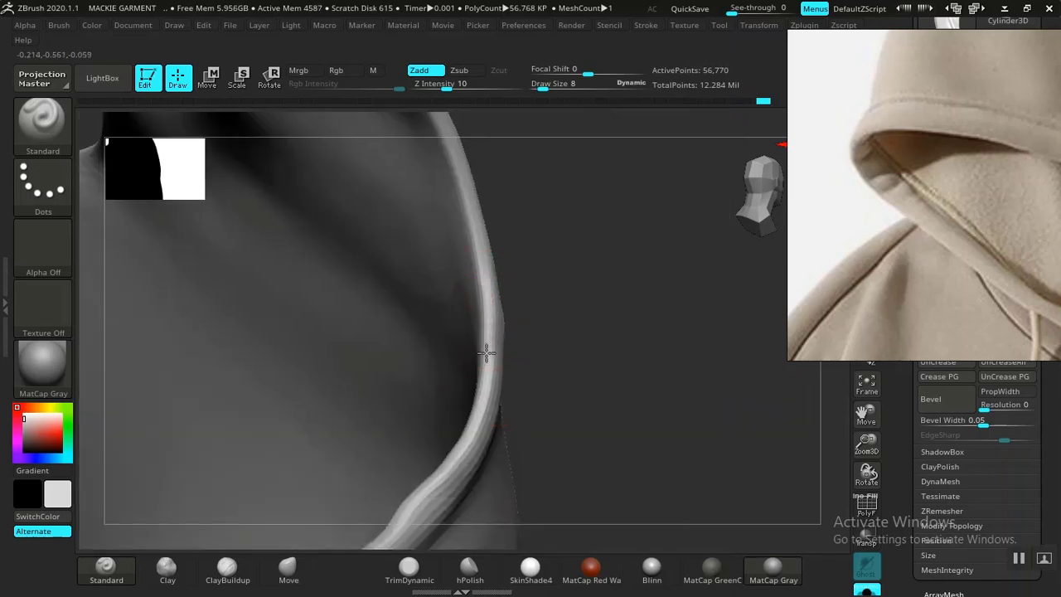
{"action": "left_click_drag", "start_coordinate": [592, 271], "coordinate": [490, 429]}
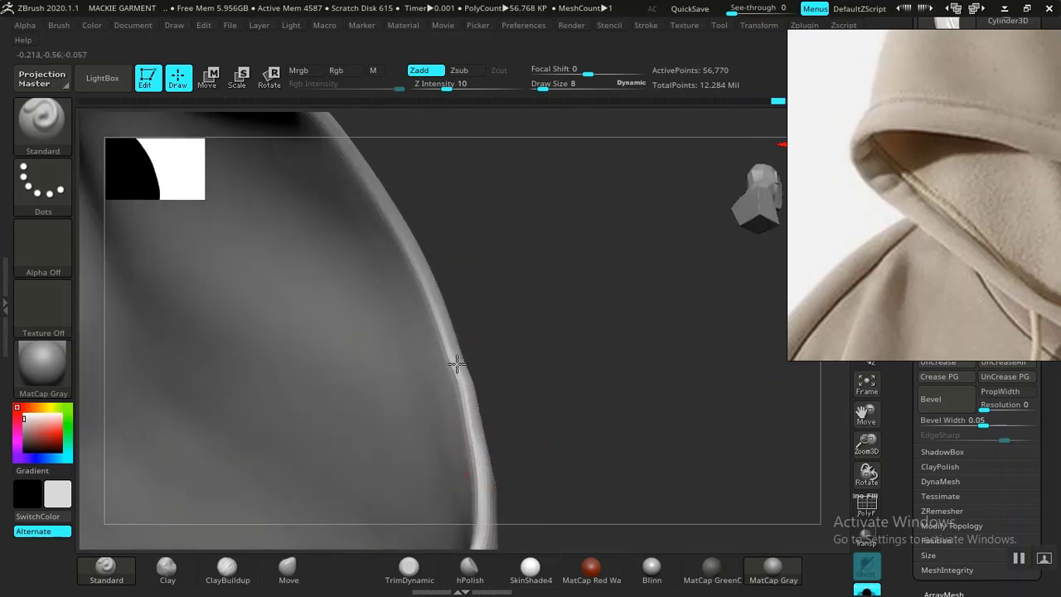
{"action": "mouse_move", "coordinate": [470, 183]}
{"action": "left_mouse_down"}
{"action": "mouse_move", "coordinate": [555, 325]}
{"action": "mouse_move", "coordinate": [538, 337]}
{"action": "left_mouse_up"}
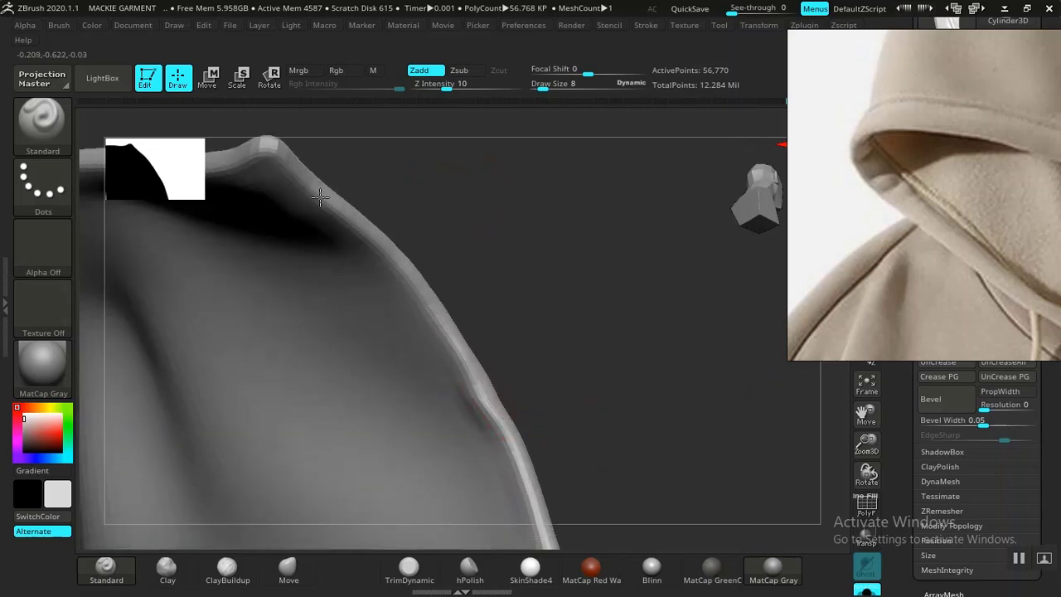
{"action": "left_click_drag", "start_coordinate": [320, 198], "coordinate": [259, 158]}
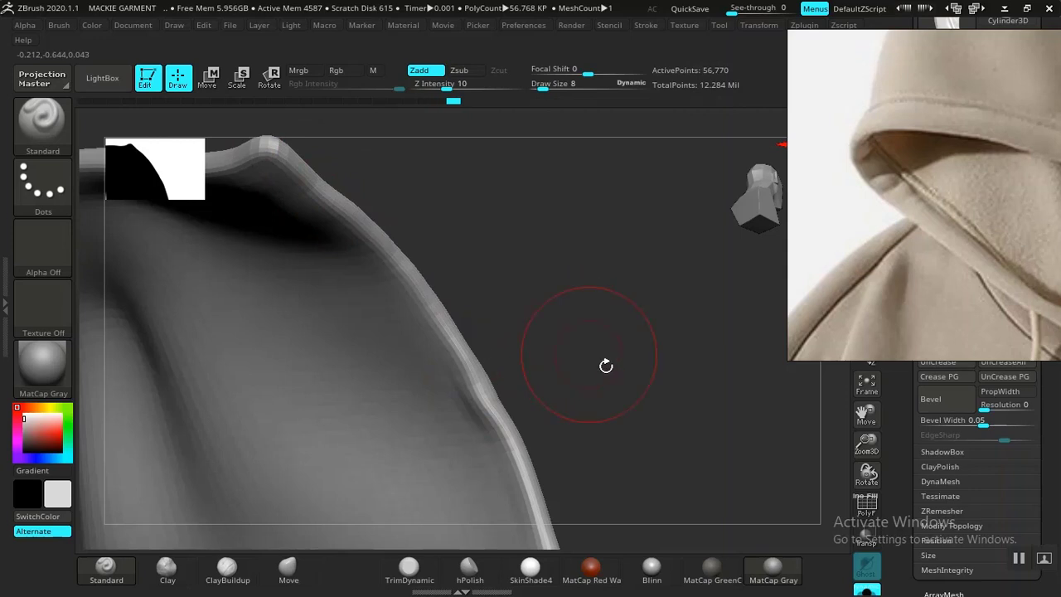
- Subdivide the garment mesh once and set the Draw Size to 10 for sculpting the shoulder end of the armhole
{"action": "left_click_drag", "start_coordinate": [606, 365], "coordinate": [365, 273]}
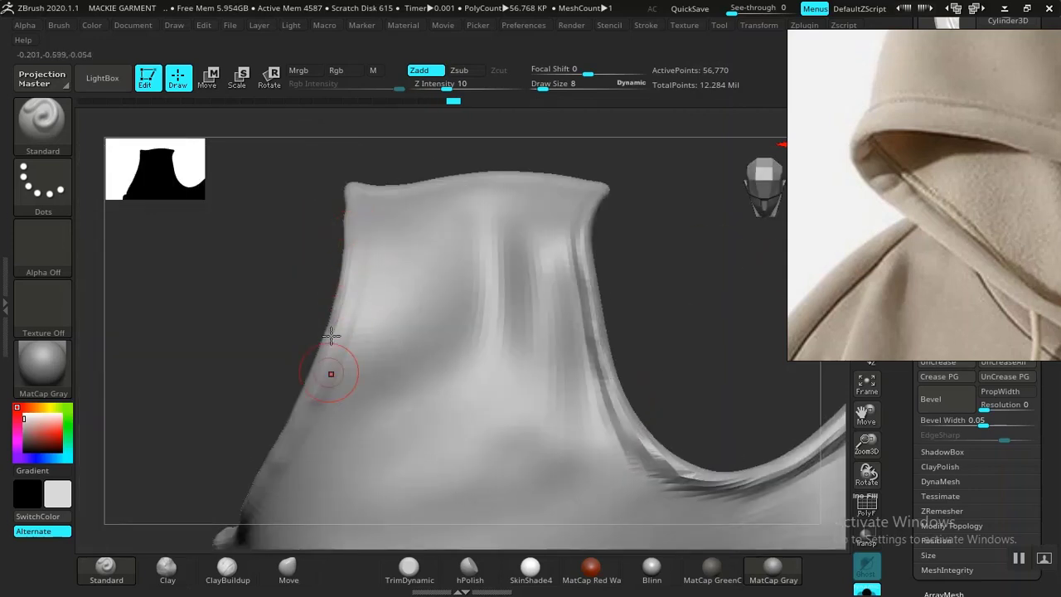
{"action": "right_click_drag", "start_coordinate": [332, 372], "coordinate": [333, 220]}
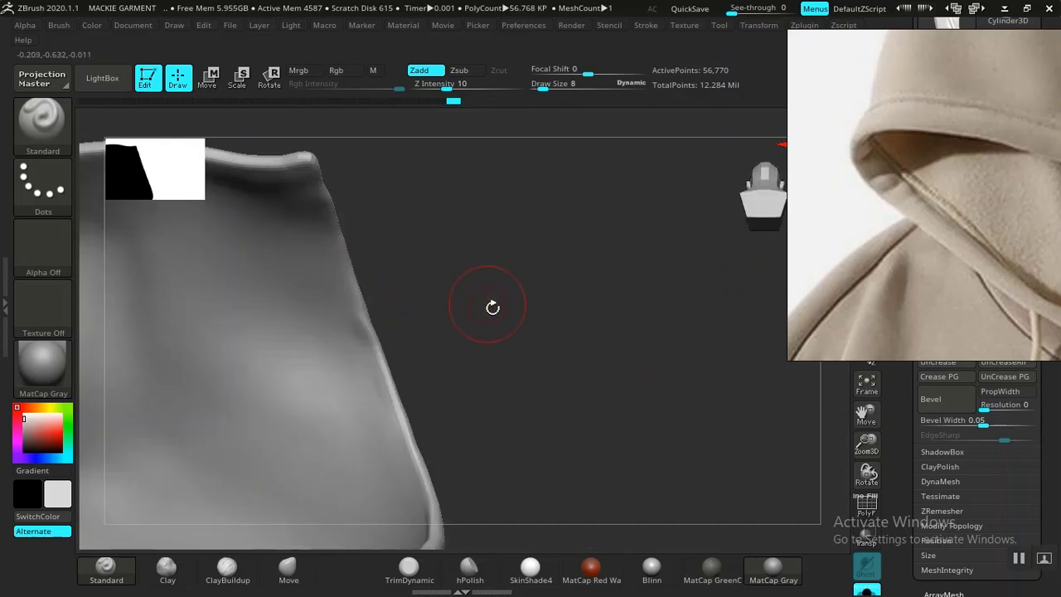
{"action": "right_click_drag", "start_coordinate": [553, 342], "coordinate": [540, 320]}
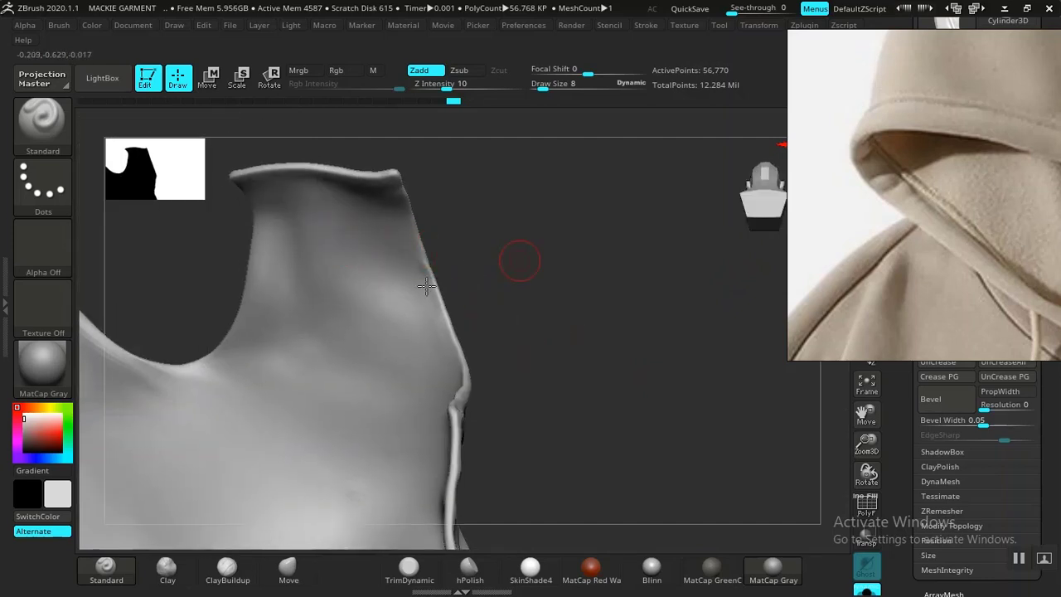
{"action": "mouse_move", "coordinate": [426, 286]}
{"action": "right_mouse_down"}
{"action": "mouse_move", "coordinate": [535, 301]}
{"action": "mouse_move", "coordinate": [555, 322]}
{"action": "mouse_move", "coordinate": [542, 313]}
{"action": "mouse_move", "coordinate": [538, 244]}
{"action": "mouse_move", "coordinate": [486, 327]}
{"action": "mouse_move", "coordinate": [484, 317]}
{"action": "mouse_move", "coordinate": [544, 290]}
{"action": "mouse_move", "coordinate": [509, 273]}
{"action": "mouse_move", "coordinate": [523, 298]}
{"action": "mouse_move", "coordinate": [439, 295]}
{"action": "right_mouse_up"}
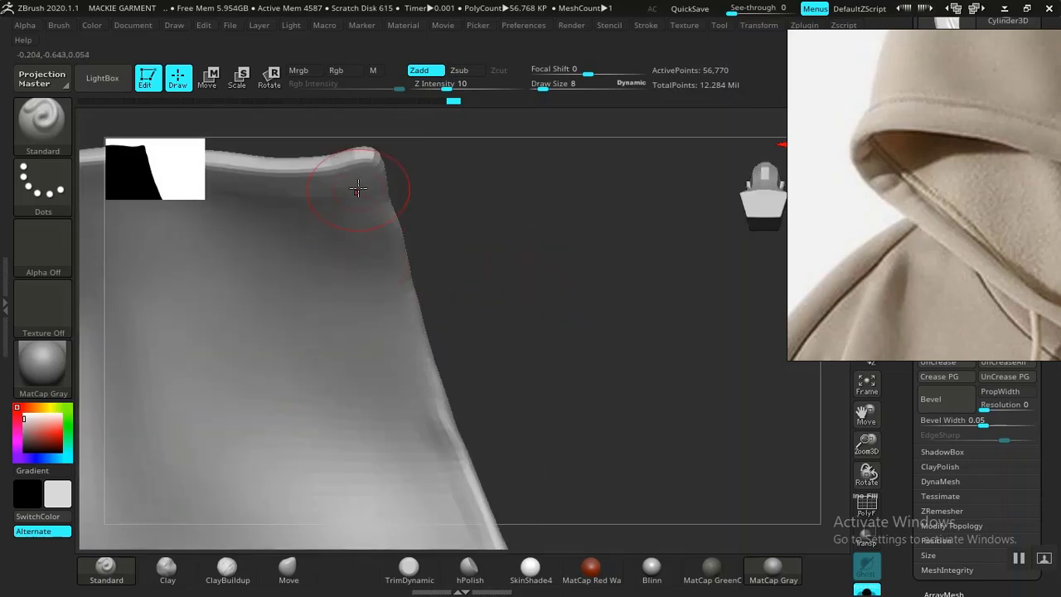
{"action": "right_click_drag", "start_coordinate": [450, 176], "coordinate": [352, 191]}
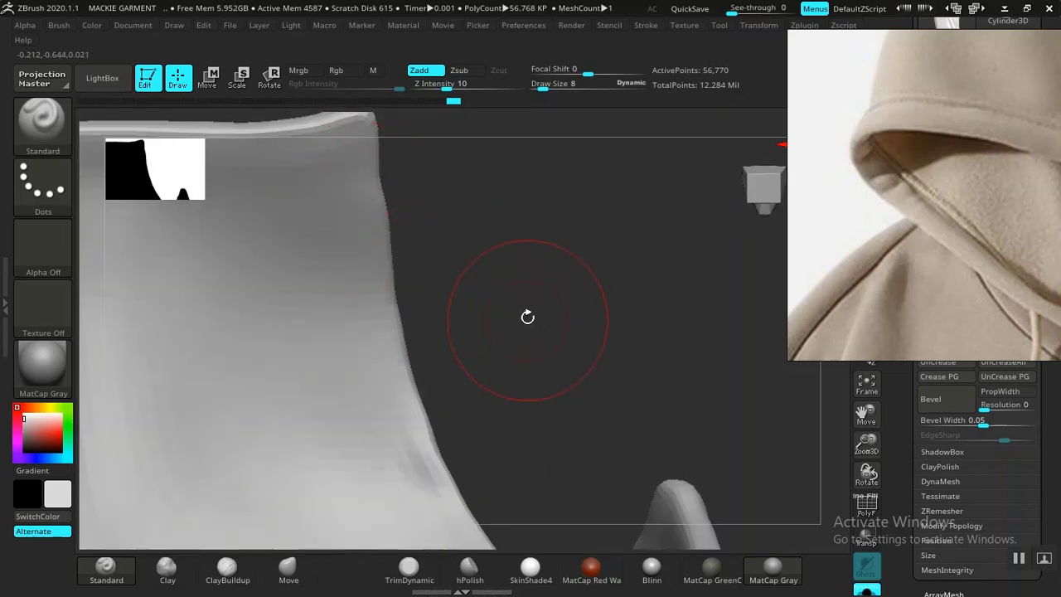
{"action": "right_click_drag", "start_coordinate": [527, 316], "coordinate": [565, 354]}
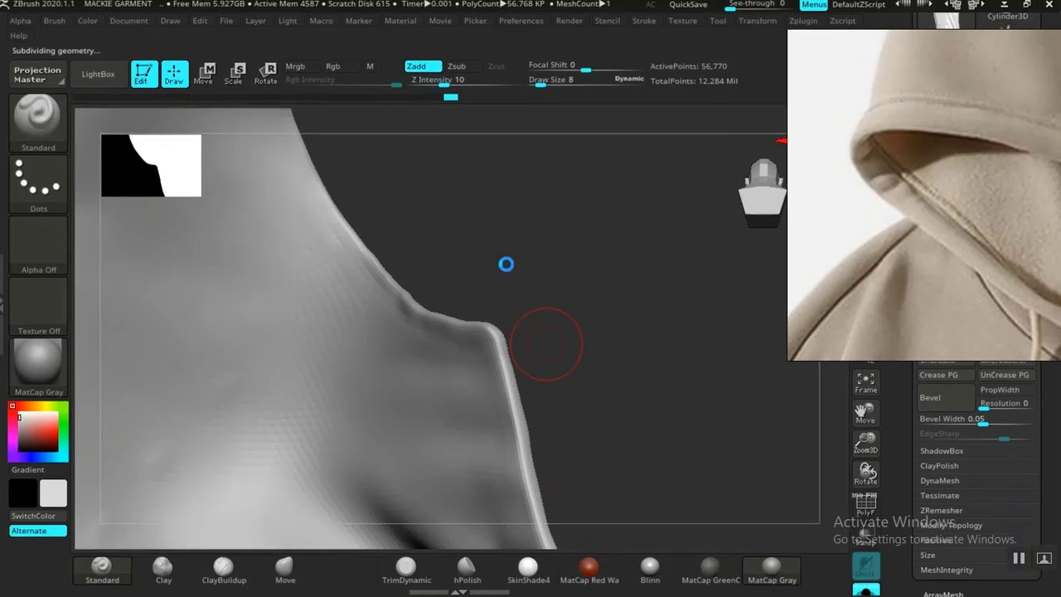
{"action": "mouse_move", "coordinate": [442, 244]}
{"action": "right_mouse_down"}
{"action": "mouse_move", "coordinate": [509, 284]}
{"action": "mouse_move", "coordinate": [521, 339]}
{"action": "mouse_move", "coordinate": [545, 348]}
{"action": "mouse_move", "coordinate": [525, 298]}
{"action": "mouse_move", "coordinate": [427, 230]}
{"action": "right_mouse_up"}
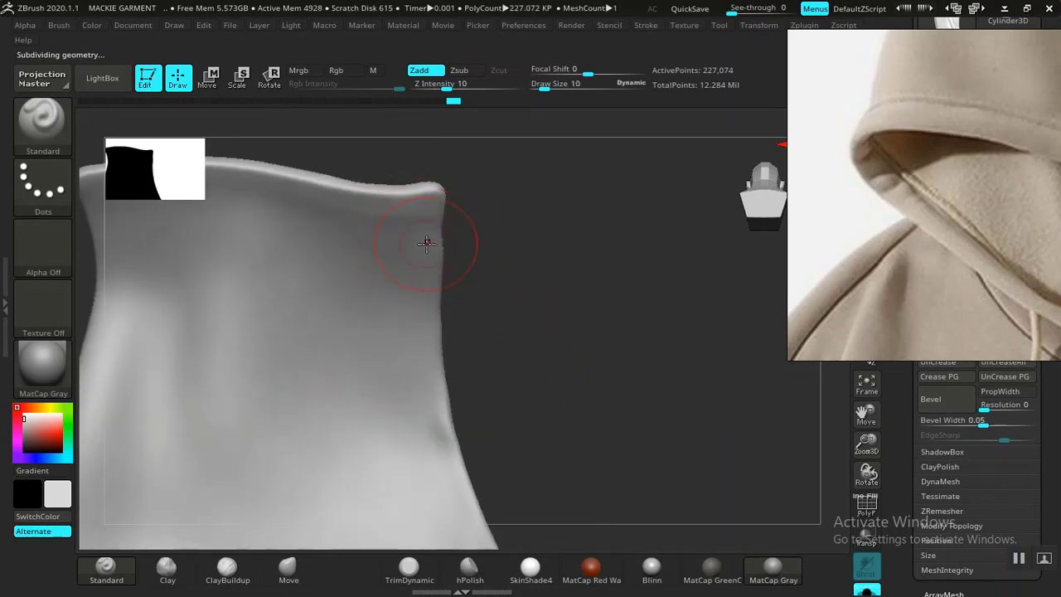
{"action": "right_click_drag", "start_coordinate": [528, 256], "coordinate": [448, 211]}
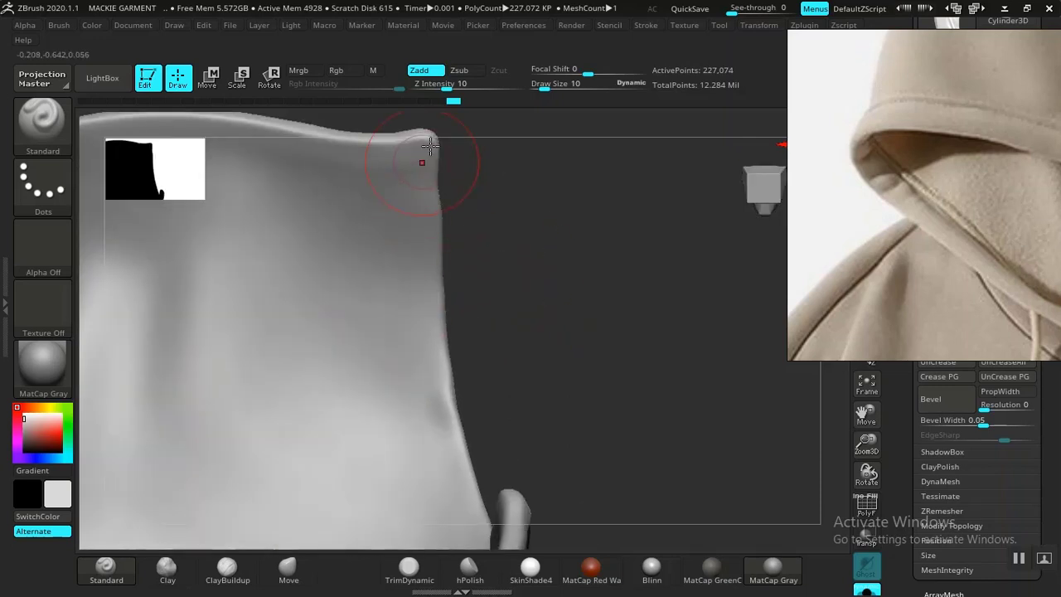
- Set the Z Intensity to 13 and sculpt a wide hem down the armhole edge from the shoulder corner
{"action": "left_click", "coordinate": [451, 86]}
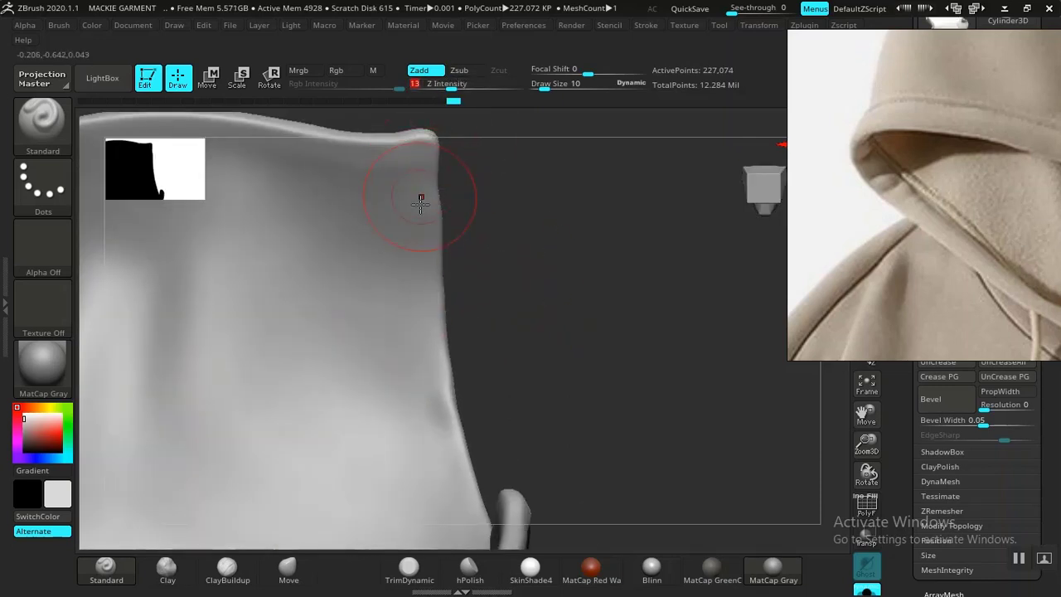
{"action": "mouse_move", "coordinate": [422, 152]}
{"action": "left_mouse_down"}
{"action": "mouse_move", "coordinate": [426, 373]}
{"action": "mouse_move", "coordinate": [467, 474]}
{"action": "left_mouse_up"}
{"action": "key", "text": "ctrl"}
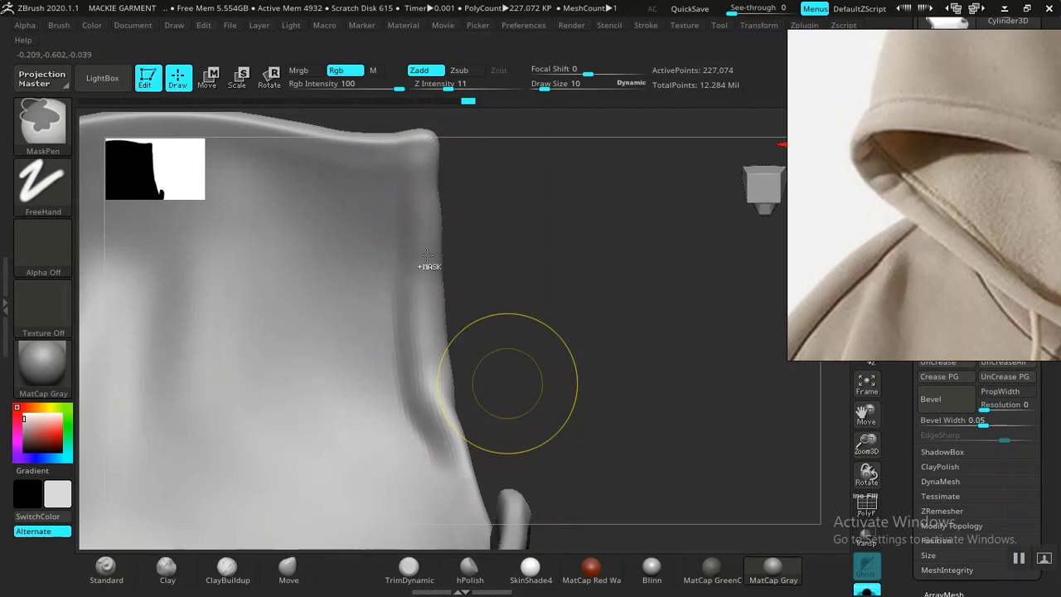
{"action": "key", "text": "ctrl+z"}
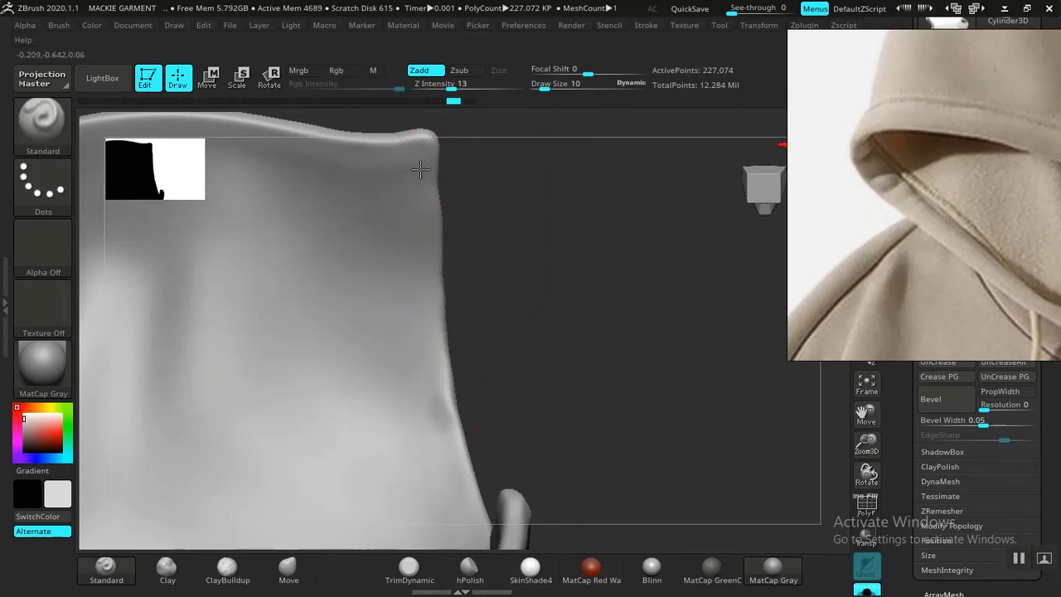
{"action": "left_click_drag", "start_coordinate": [421, 207], "coordinate": [437, 416]}
{"action": "mouse_move", "coordinate": [539, 436]}
{"action": "left_mouse_down"}
{"action": "mouse_move", "coordinate": [519, 262]}
{"action": "mouse_move", "coordinate": [564, 339]}
{"action": "mouse_move", "coordinate": [535, 331]}
{"action": "mouse_move", "coordinate": [516, 298]}
{"action": "mouse_move", "coordinate": [443, 237]}
{"action": "mouse_move", "coordinate": [432, 250]}
{"action": "left_mouse_up"}
- Extend the wide hem down the middle of the armhole edge toward the underarm, redoing the uneven strokes
{"action": "left_click_drag", "start_coordinate": [371, 168], "coordinate": [389, 228]}
{"action": "key", "text": "ctrl+z"}
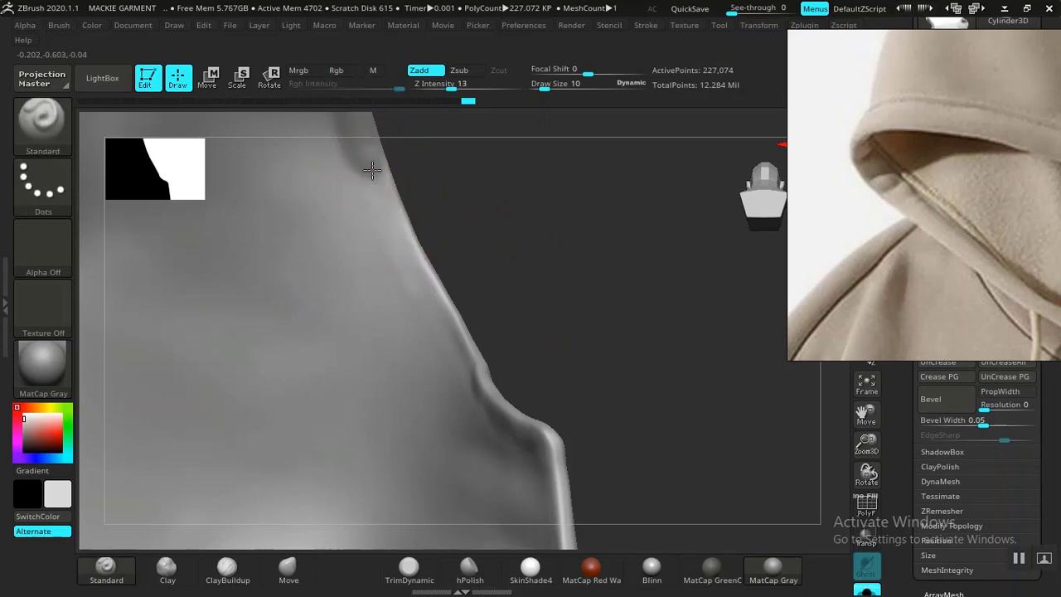
{"action": "left_click_drag", "start_coordinate": [372, 170], "coordinate": [395, 231]}
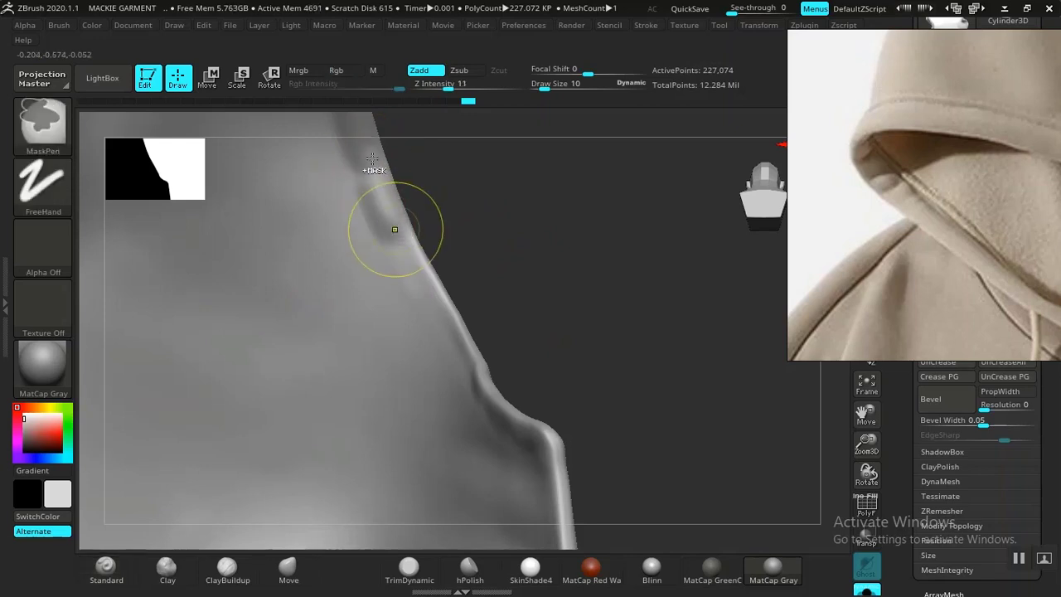
{"action": "key", "text": "ctrl+z"}
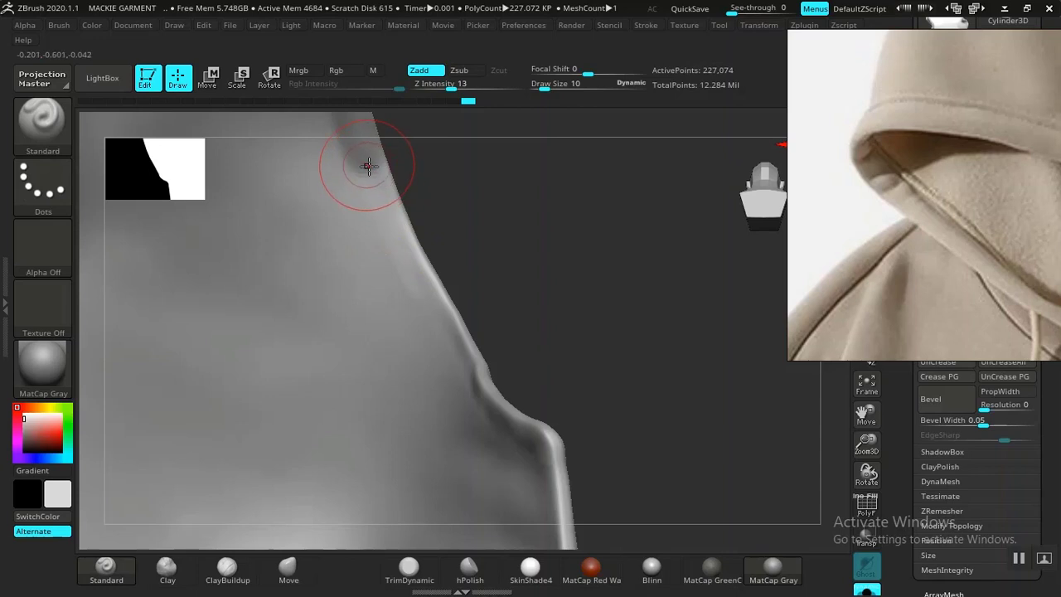
{"action": "left_click_drag", "start_coordinate": [369, 166], "coordinate": [466, 385]}
{"action": "left_click_drag", "start_coordinate": [534, 331], "coordinate": [570, 321]}
{"action": "left_click_drag", "start_coordinate": [541, 254], "coordinate": [433, 241], "text": "alt"}
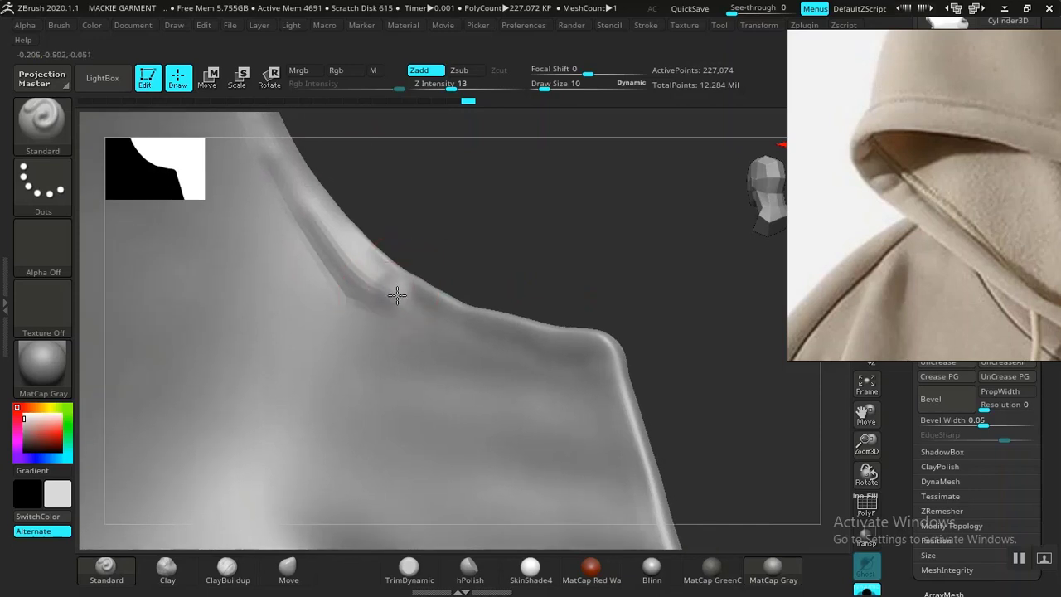
- Undo the last hem stroke and carry the hem along the lower armhole edge to the underarm corner
{"action": "key", "text": "ctrl"}
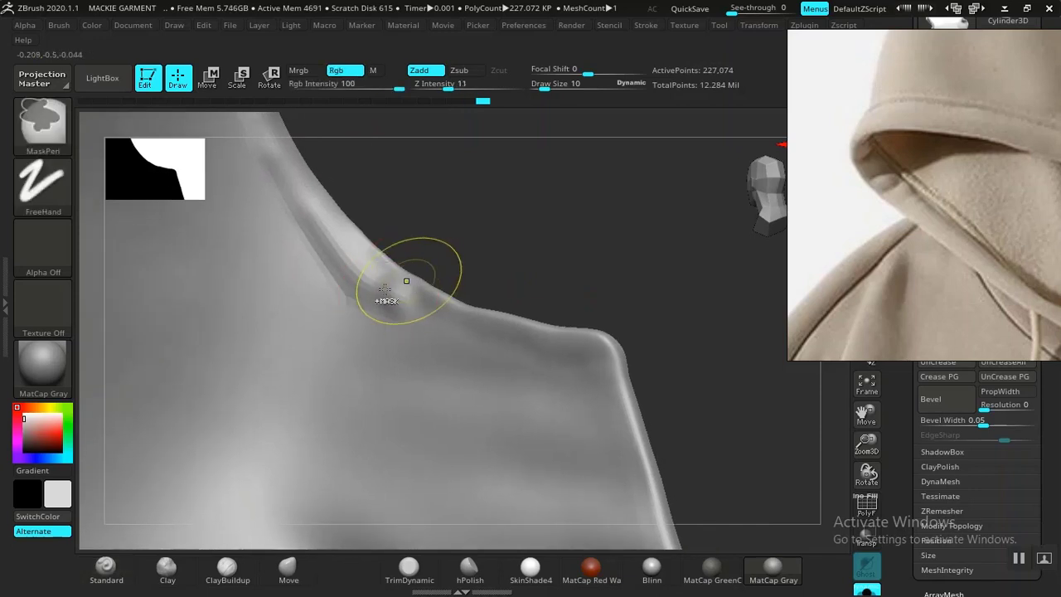
{"action": "key", "text": "ctrl+z"}
{"action": "mouse_move", "coordinate": [374, 291]}
{"action": "left_mouse_down"}
{"action": "mouse_move", "coordinate": [564, 356]}
{"action": "mouse_move", "coordinate": [585, 359]}
{"action": "mouse_move", "coordinate": [615, 342]}
{"action": "left_mouse_up"}
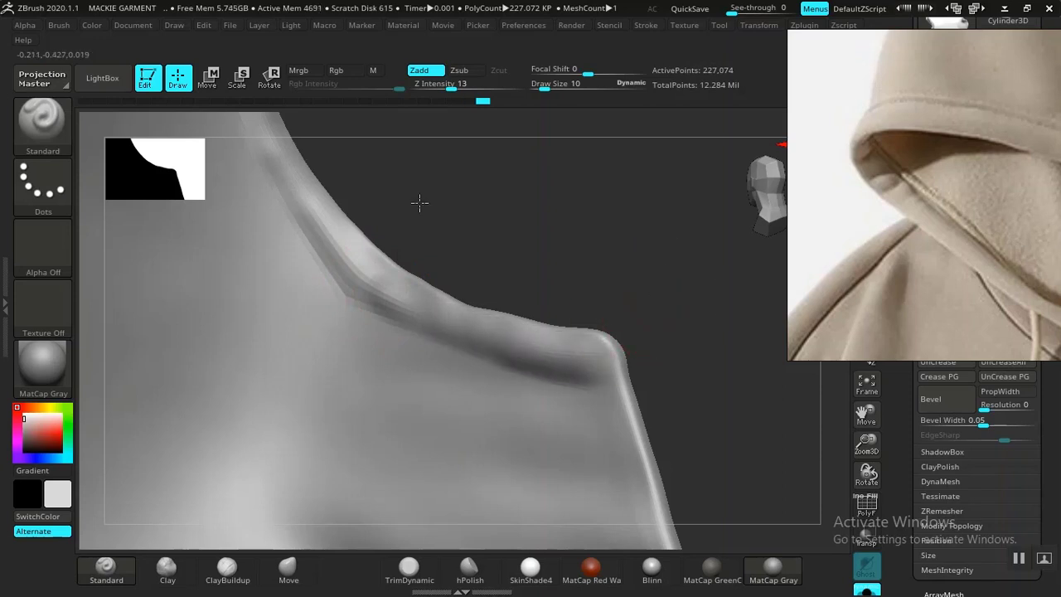
{"action": "mouse_move", "coordinate": [420, 202]}
{"action": "left_mouse_down"}
{"action": "mouse_move", "coordinate": [502, 204]}
{"action": "mouse_move", "coordinate": [493, 197]}
{"action": "mouse_move", "coordinate": [520, 276]}
{"action": "mouse_move", "coordinate": [521, 335]}
{"action": "mouse_move", "coordinate": [741, 327]}
{"action": "mouse_move", "coordinate": [422, 224]}
{"action": "mouse_move", "coordinate": [350, 334]}
{"action": "mouse_move", "coordinate": [290, 378]}
{"action": "mouse_move", "coordinate": [303, 220]}
{"action": "mouse_move", "coordinate": [315, 301]}
{"action": "mouse_move", "coordinate": [190, 318]}
{"action": "mouse_move", "coordinate": [387, 325]}
{"action": "mouse_move", "coordinate": [298, 367]}
{"action": "mouse_move", "coordinate": [281, 341]}
{"action": "mouse_move", "coordinate": [268, 346]}
{"action": "mouse_move", "coordinate": [242, 304]}
{"action": "mouse_move", "coordinate": [426, 332]}
{"action": "mouse_move", "coordinate": [296, 234]}
{"action": "mouse_move", "coordinate": [315, 313]}
{"action": "mouse_move", "coordinate": [363, 230]}
{"action": "mouse_move", "coordinate": [349, 186]}
{"action": "left_mouse_up"}
- Sculpt a matching wide hem along the opposite armhole edge down to its underarm corner
{"action": "mouse_move", "coordinate": [283, 232]}
{"action": "left_mouse_down"}
{"action": "mouse_move", "coordinate": [355, 246]}
{"action": "mouse_move", "coordinate": [437, 201]}
{"action": "mouse_move", "coordinate": [491, 383]}
{"action": "mouse_move", "coordinate": [474, 501]}
{"action": "left_mouse_up"}
{"action": "mouse_move", "coordinate": [435, 463]}
{"action": "left_mouse_down"}
{"action": "mouse_move", "coordinate": [362, 275]}
{"action": "mouse_move", "coordinate": [348, 310]}
{"action": "mouse_move", "coordinate": [450, 240]}
{"action": "left_mouse_up"}
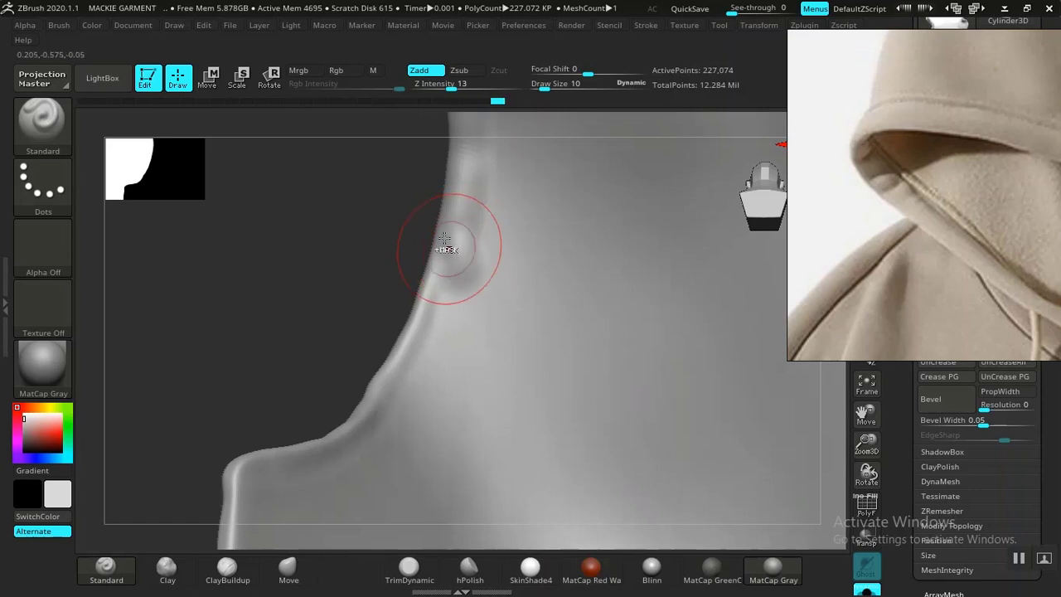
{"action": "key", "text": "ctrl"}
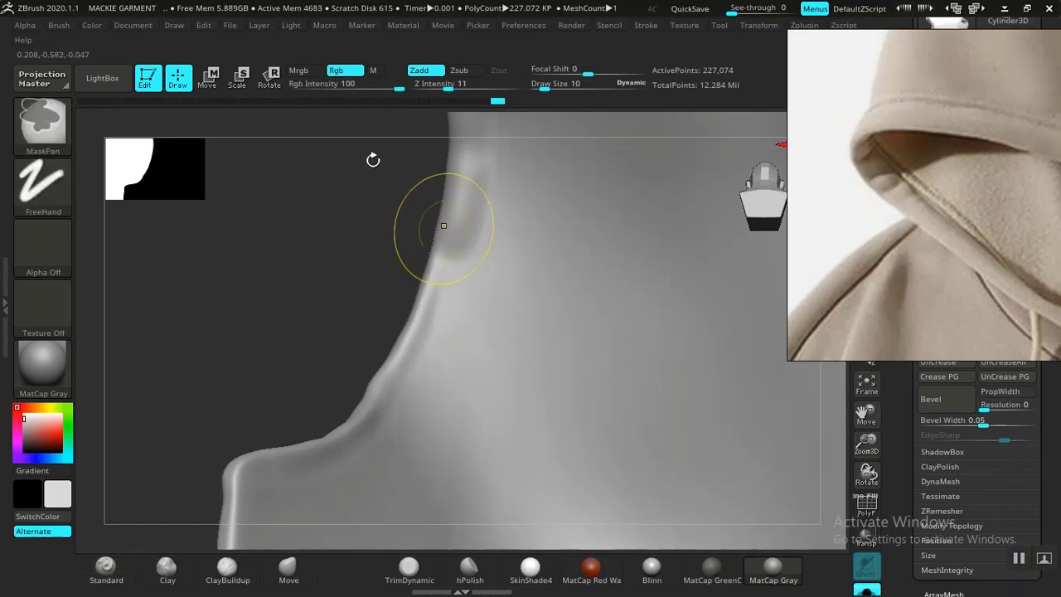
{"action": "left_click_drag", "start_coordinate": [327, 268], "coordinate": [391, 175]}
{"action": "mouse_move", "coordinate": [473, 151]}
{"action": "left_mouse_down"}
{"action": "mouse_move", "coordinate": [434, 269]}
{"action": "mouse_move", "coordinate": [368, 373]}
{"action": "mouse_move", "coordinate": [246, 423]}
{"action": "left_mouse_up"}
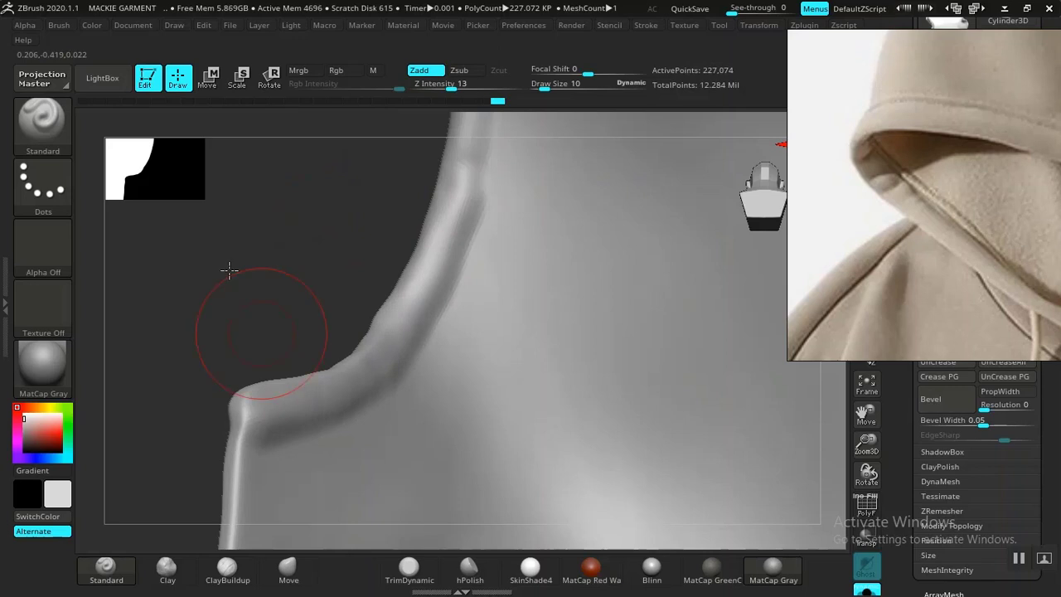
- Reveal the whole hoodie to check the armhole from the front, and isolate the torso again
{"action": "left_click_drag", "start_coordinate": [229, 270], "coordinate": [417, 315], "text": "alt"}
{"action": "left_click_drag", "start_coordinate": [611, 182], "coordinate": [564, 257], "text": "alt"}
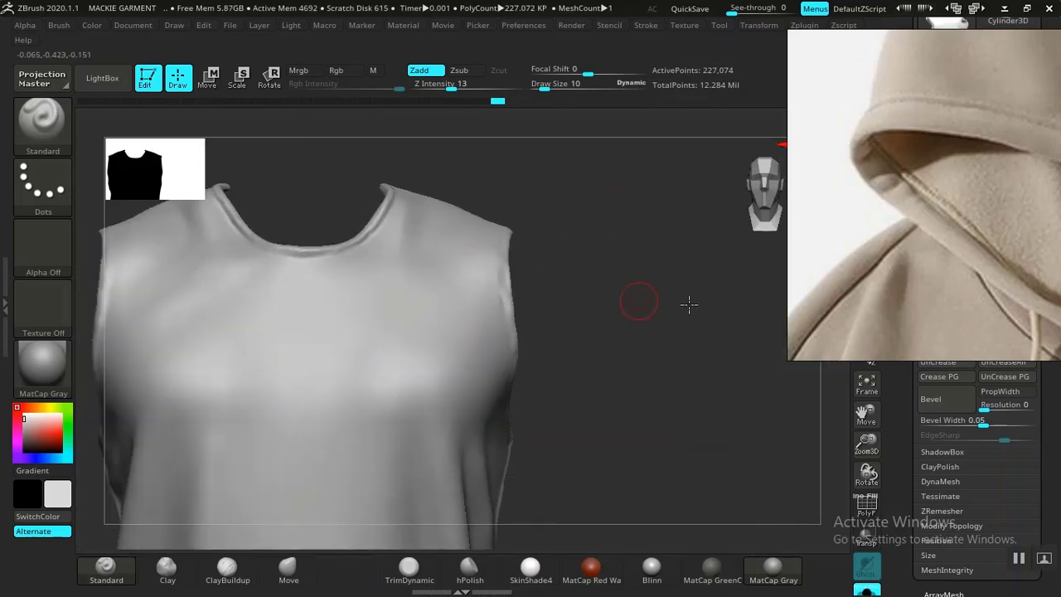
{"action": "mouse_move", "coordinate": [689, 305]}
{"action": "left_mouse_down"}
{"action": "mouse_move", "coordinate": [675, 323]}
{"action": "mouse_move", "coordinate": [684, 322]}
{"action": "mouse_move", "coordinate": [688, 417]}
{"action": "mouse_move", "coordinate": [600, 371]}
{"action": "mouse_move", "coordinate": [654, 364]}
{"action": "mouse_move", "coordinate": [686, 260]}
{"action": "left_mouse_up"}
{"action": "key", "text": "ctrl+shift"}
{"action": "left_click", "coordinate": [671, 321], "text": "ctrl+shift"}
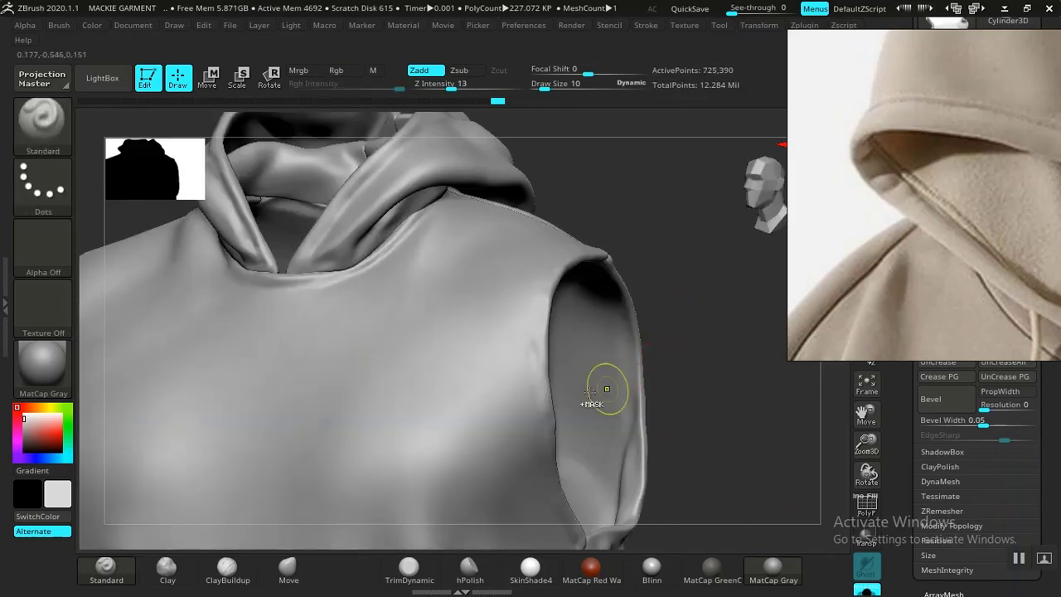
{"action": "left_click", "coordinate": [603, 387], "text": "ctrl+shift"}
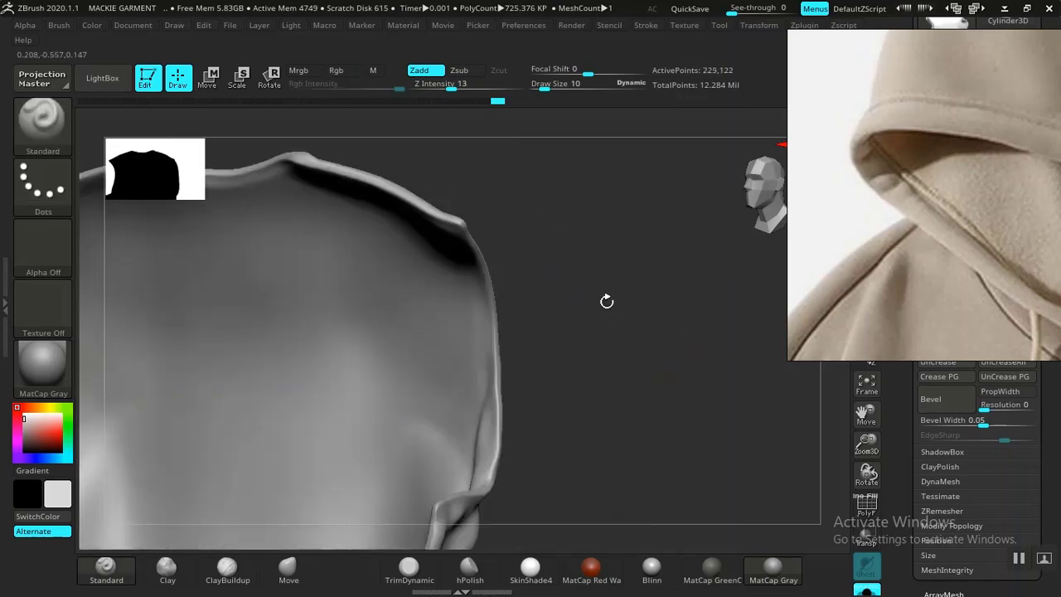
- Build up the hem along the underarm fold of the armhole, up to the peak of the edge
{"action": "mouse_move", "coordinate": [607, 301]}
{"action": "left_mouse_down"}
{"action": "mouse_move", "coordinate": [652, 344]}
{"action": "mouse_move", "coordinate": [606, 230]}
{"action": "mouse_move", "coordinate": [535, 315]}
{"action": "mouse_move", "coordinate": [522, 244]}
{"action": "mouse_move", "coordinate": [355, 155]}
{"action": "mouse_move", "coordinate": [468, 311]}
{"action": "mouse_move", "coordinate": [490, 422]}
{"action": "left_mouse_up"}
{"action": "mouse_move", "coordinate": [619, 221]}
{"action": "left_mouse_down"}
{"action": "mouse_move", "coordinate": [630, 317]}
{"action": "mouse_move", "coordinate": [656, 359]}
{"action": "mouse_move", "coordinate": [571, 207]}
{"action": "mouse_move", "coordinate": [583, 278]}
{"action": "mouse_move", "coordinate": [519, 241]}
{"action": "mouse_move", "coordinate": [486, 407]}
{"action": "mouse_move", "coordinate": [455, 484]}
{"action": "left_mouse_up"}
{"action": "mouse_move", "coordinate": [608, 404]}
{"action": "left_mouse_down"}
{"action": "mouse_move", "coordinate": [632, 339]}
{"action": "mouse_move", "coordinate": [610, 313]}
{"action": "mouse_move", "coordinate": [637, 382]}
{"action": "mouse_move", "coordinate": [471, 320]}
{"action": "mouse_move", "coordinate": [384, 432]}
{"action": "left_mouse_up"}
{"action": "mouse_move", "coordinate": [534, 397]}
{"action": "left_mouse_down"}
{"action": "mouse_move", "coordinate": [387, 319]}
{"action": "mouse_move", "coordinate": [470, 229]}
{"action": "mouse_move", "coordinate": [431, 370]}
{"action": "left_mouse_up"}
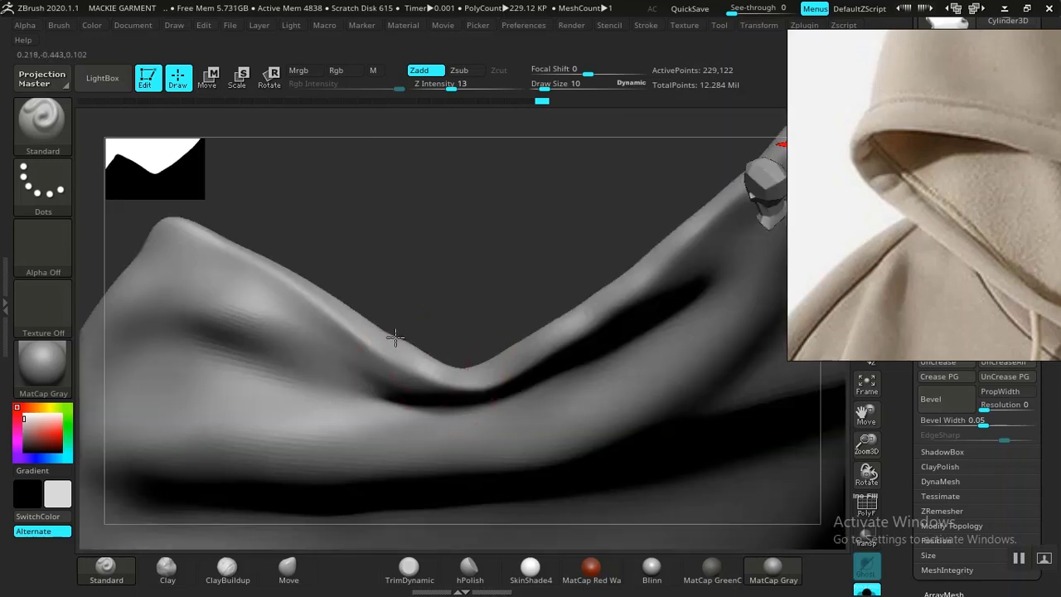
{"action": "mouse_move", "coordinate": [324, 286]}
{"action": "left_mouse_down"}
{"action": "mouse_move", "coordinate": [254, 244]}
{"action": "mouse_move", "coordinate": [174, 218]}
{"action": "left_mouse_up"}
- Thicken the raised hem along the upper armhole edge, from the shoulder tip down the curve
{"action": "left_click_drag", "start_coordinate": [416, 261], "coordinate": [638, 407]}
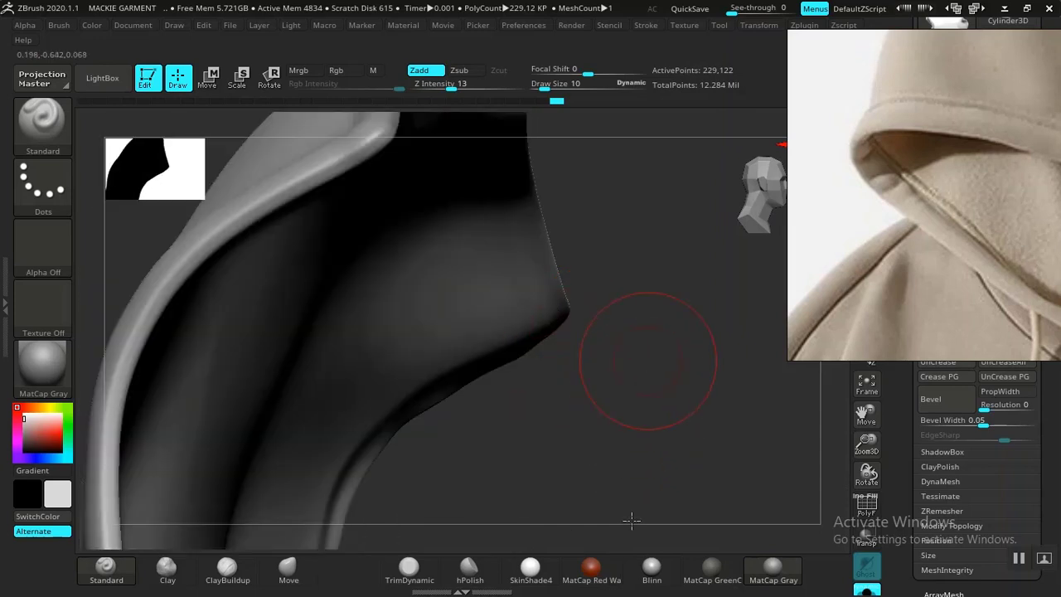
{"action": "mouse_move", "coordinate": [632, 520]}
{"action": "left_mouse_down"}
{"action": "mouse_move", "coordinate": [644, 360]}
{"action": "mouse_move", "coordinate": [627, 356]}
{"action": "mouse_move", "coordinate": [742, 280]}
{"action": "mouse_move", "coordinate": [505, 158]}
{"action": "mouse_move", "coordinate": [522, 422]}
{"action": "mouse_move", "coordinate": [606, 367]}
{"action": "mouse_move", "coordinate": [517, 334]}
{"action": "left_mouse_up"}
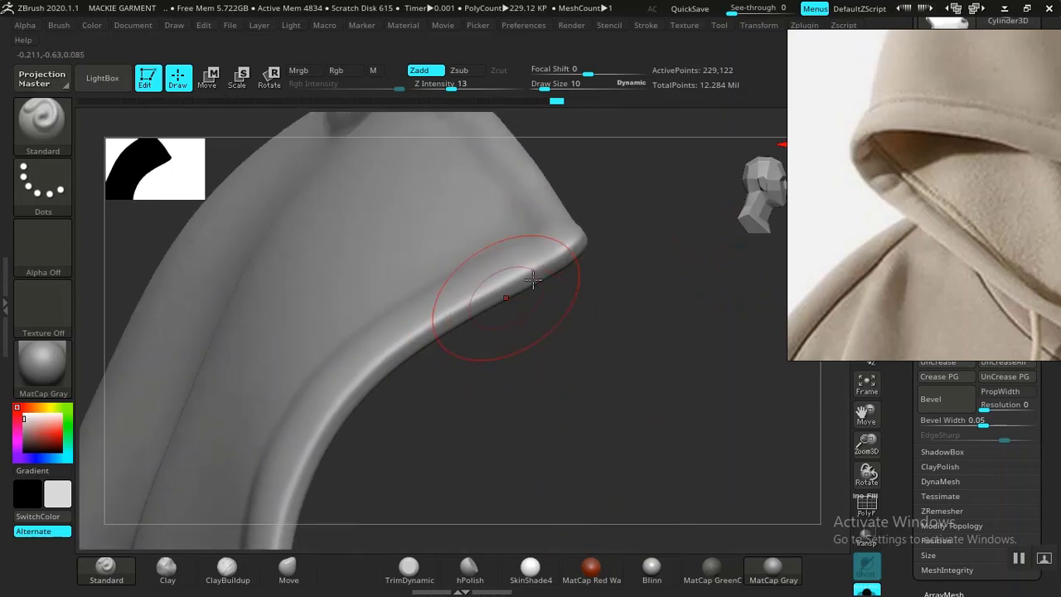
{"action": "mouse_move", "coordinate": [576, 247]}
{"action": "left_mouse_down"}
{"action": "mouse_move", "coordinate": [332, 407]}
{"action": "mouse_move", "coordinate": [303, 468]}
{"action": "left_mouse_up"}
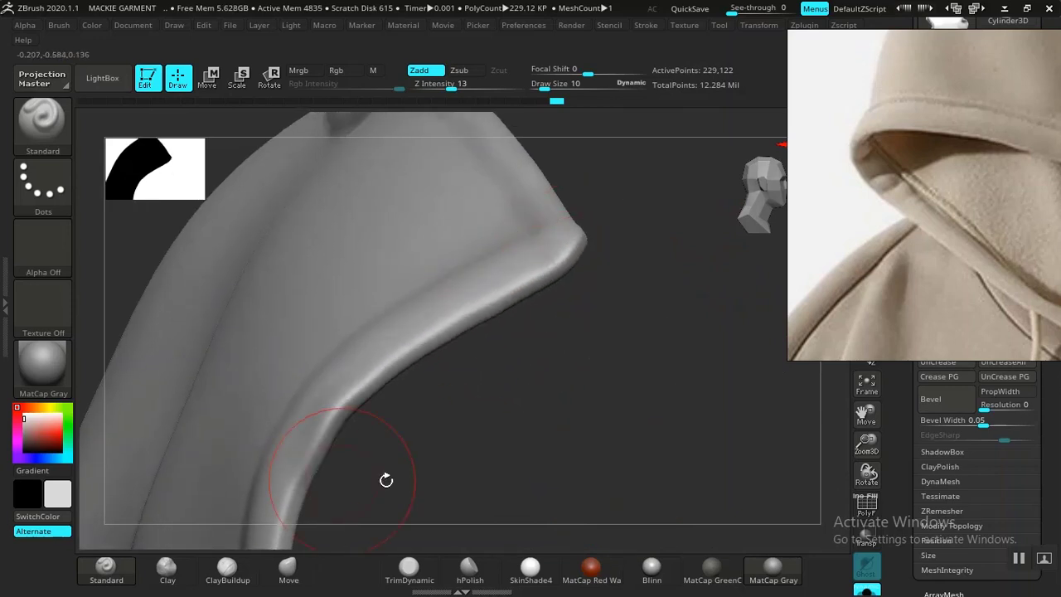
- Thicken the raised hem down the lower curve of the armhole edge toward the underarm
{"action": "left_click_drag", "start_coordinate": [387, 480], "coordinate": [332, 315]}
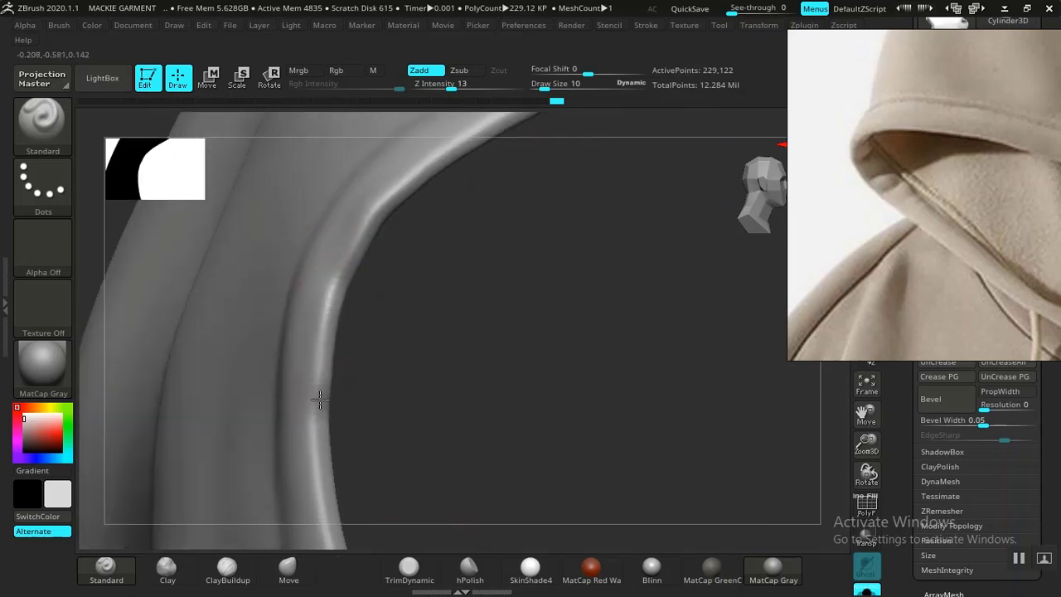
{"action": "left_click_drag", "start_coordinate": [320, 399], "coordinate": [331, 520]}
{"action": "left_click_drag", "start_coordinate": [477, 444], "coordinate": [351, 301]}
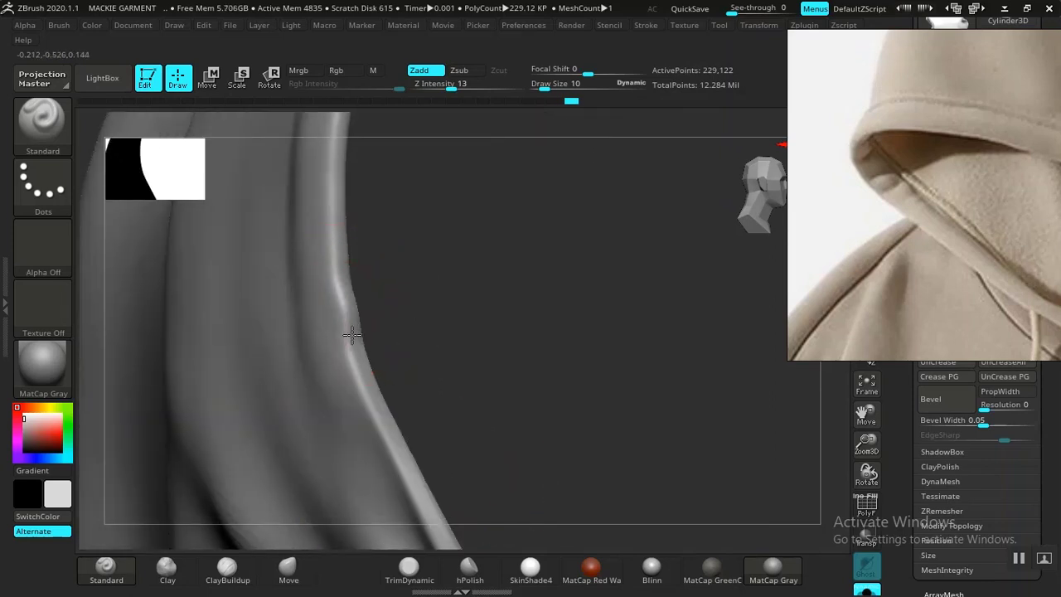
{"action": "left_click_drag", "start_coordinate": [386, 427], "coordinate": [416, 495]}
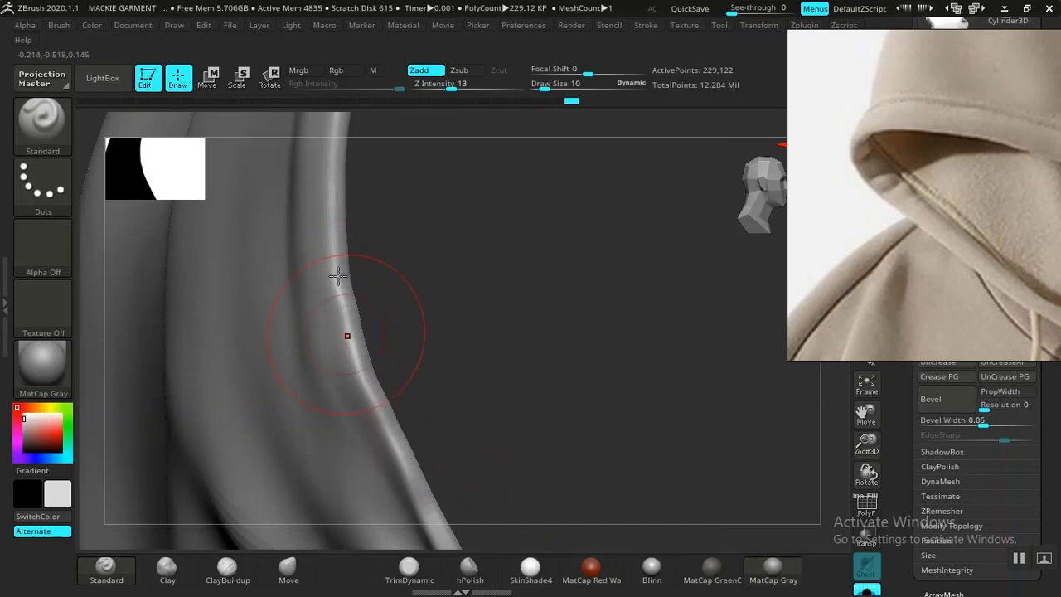
{"action": "mouse_move", "coordinate": [490, 417]}
{"action": "left_mouse_down"}
{"action": "mouse_move", "coordinate": [466, 267]}
{"action": "mouse_move", "coordinate": [384, 321]}
{"action": "mouse_move", "coordinate": [431, 430]}
{"action": "left_mouse_up"}
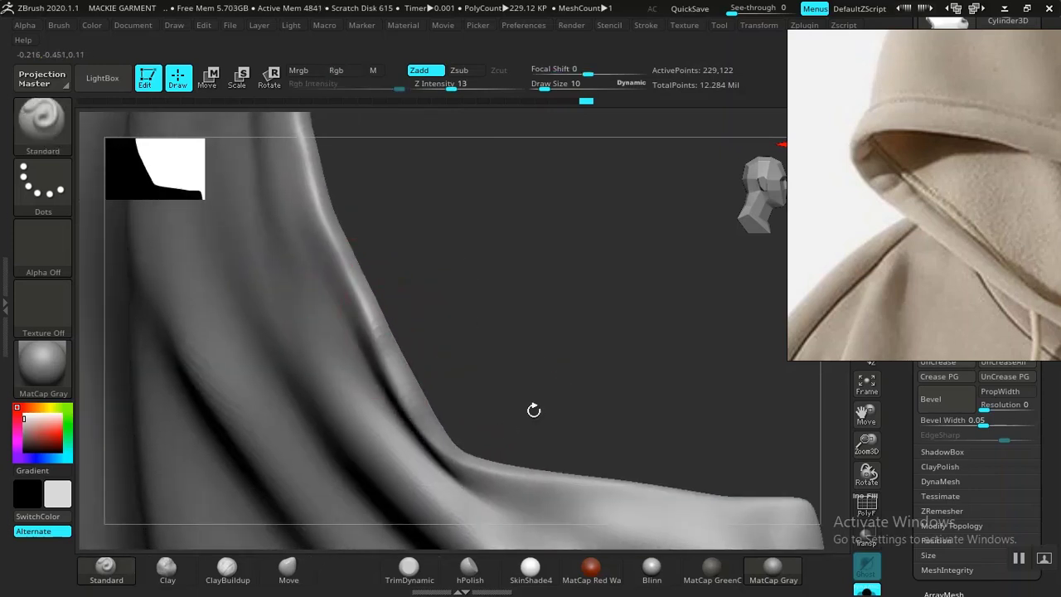
- Build up the hem around the underarm corner and along the folded edge of the isolated torso piece
{"action": "mouse_move", "coordinate": [534, 410]}
{"action": "left_mouse_down"}
{"action": "mouse_move", "coordinate": [450, 431]}
{"action": "mouse_move", "coordinate": [479, 432]}
{"action": "left_mouse_up"}
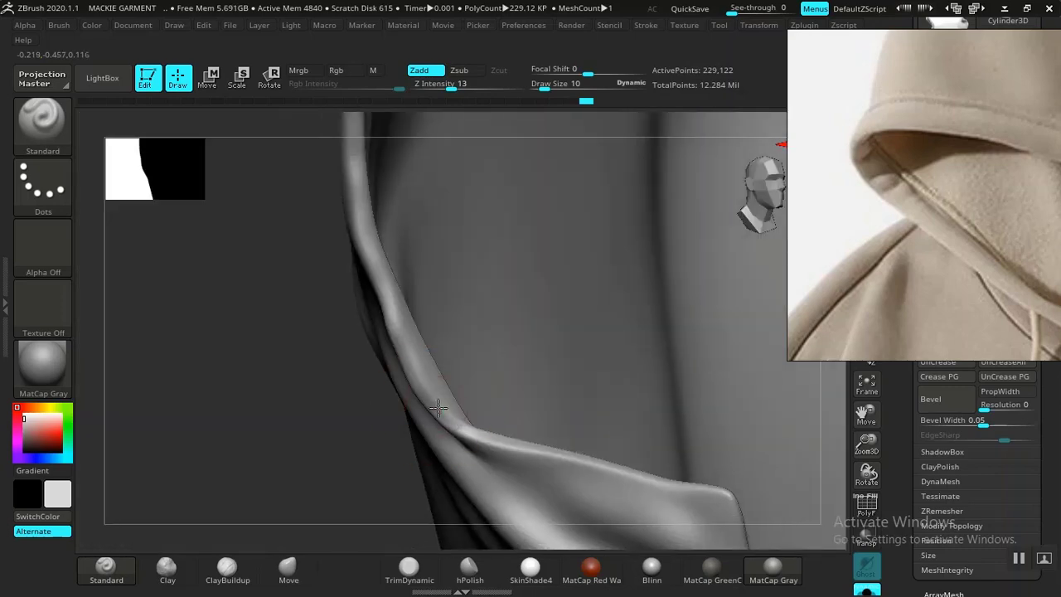
{"action": "left_click_drag", "start_coordinate": [581, 461], "coordinate": [717, 491]}
{"action": "mouse_move", "coordinate": [623, 475]}
{"action": "left_mouse_down"}
{"action": "mouse_move", "coordinate": [525, 442]}
{"action": "mouse_move", "coordinate": [365, 328]}
{"action": "left_mouse_up"}
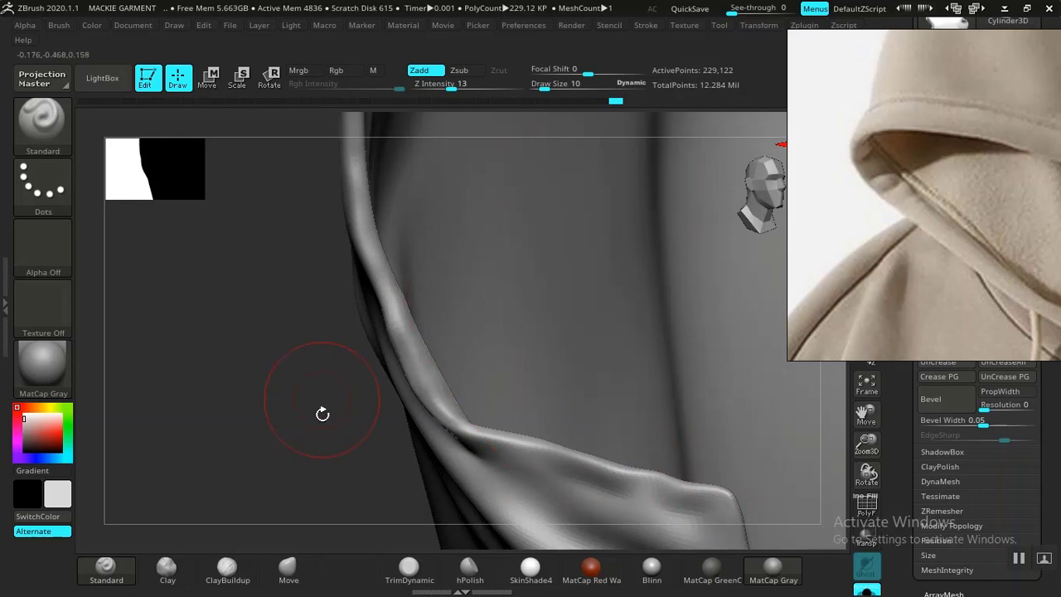
{"action": "left_click_drag", "start_coordinate": [322, 413], "coordinate": [389, 346], "text": "alt"}
{"action": "left_click_drag", "start_coordinate": [542, 374], "coordinate": [667, 267], "text": "alt"}
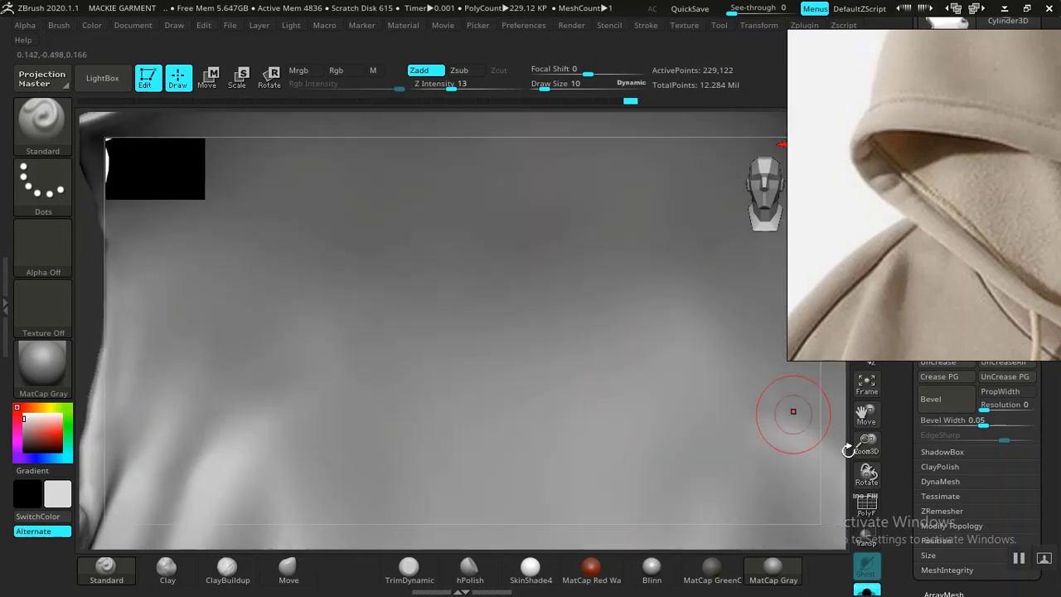
- Sculpt a raised hem along the opposite armhole edge of the isolated torso, from the shoulder tip down
{"action": "left_click_drag", "start_coordinate": [865, 444], "coordinate": [806, 409]}
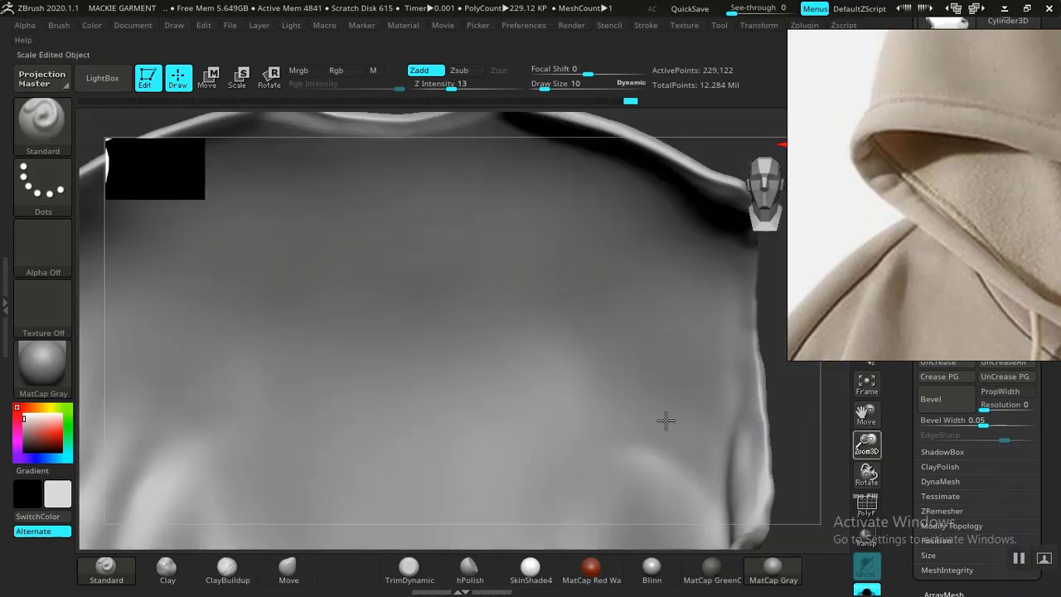
{"action": "mouse_move", "coordinate": [796, 356]}
{"action": "left_mouse_down", "text": "alt"}
{"action": "mouse_move", "coordinate": [547, 372]}
{"action": "mouse_move", "coordinate": [557, 358]}
{"action": "mouse_move", "coordinate": [729, 352]}
{"action": "mouse_move", "coordinate": [595, 371]}
{"action": "mouse_move", "coordinate": [569, 326]}
{"action": "mouse_move", "coordinate": [552, 254]}
{"action": "mouse_move", "coordinate": [500, 175]}
{"action": "left_mouse_up", "text": "alt"}
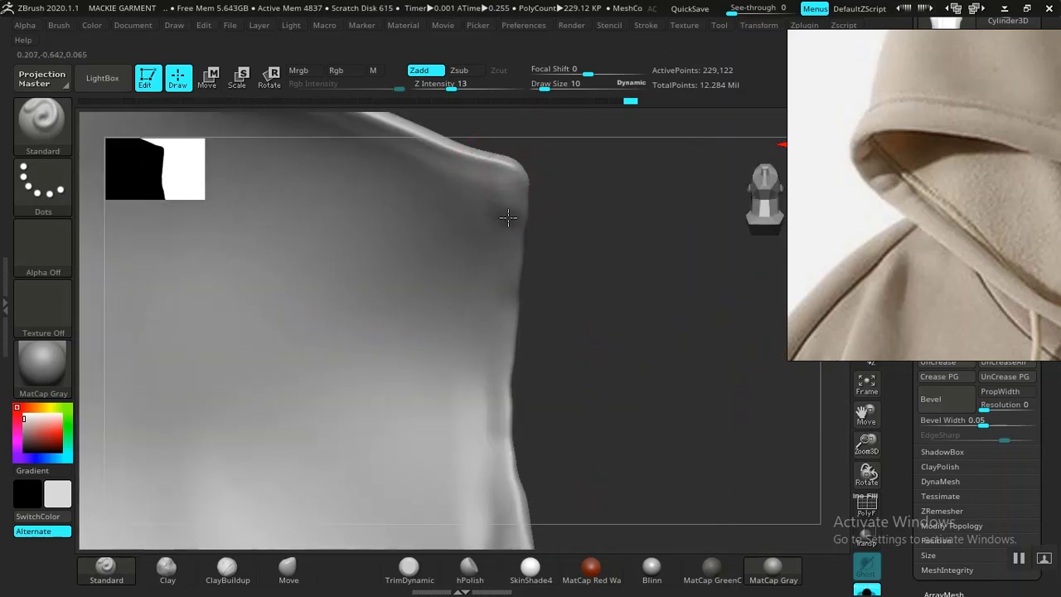
{"action": "mouse_move", "coordinate": [508, 217]}
{"action": "left_mouse_down"}
{"action": "mouse_move", "coordinate": [486, 415]}
{"action": "mouse_move", "coordinate": [496, 481]}
{"action": "mouse_move", "coordinate": [538, 499]}
{"action": "left_mouse_up"}
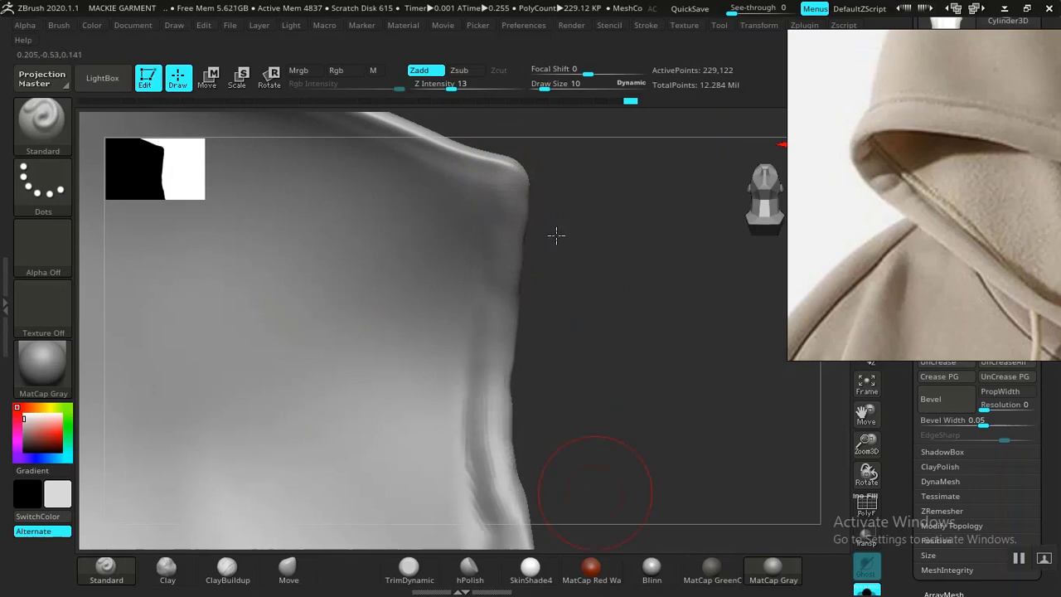
{"action": "left_click_drag", "start_coordinate": [556, 236], "coordinate": [564, 229], "text": "alt"}
{"action": "mouse_move", "coordinate": [570, 223]}
{"action": "left_mouse_down"}
{"action": "mouse_move", "coordinate": [498, 293]}
{"action": "mouse_move", "coordinate": [581, 325]}
{"action": "left_mouse_up"}
{"action": "left_click_drag", "start_coordinate": [457, 253], "coordinate": [533, 437]}
{"action": "mouse_move", "coordinate": [661, 426]}
{"action": "left_mouse_down"}
{"action": "mouse_move", "coordinate": [642, 379]}
{"action": "mouse_move", "coordinate": [580, 446]}
{"action": "left_mouse_up"}
{"action": "mouse_move", "coordinate": [530, 405]}
{"action": "left_mouse_down"}
{"action": "mouse_move", "coordinate": [585, 453]}
{"action": "mouse_move", "coordinate": [658, 474]}
{"action": "mouse_move", "coordinate": [735, 433]}
{"action": "left_mouse_up"}
{"action": "left_click_drag", "start_coordinate": [533, 287], "coordinate": [718, 255], "text": "alt"}
- Raise the hem on the other side's armhole edge, from the shoulder tip down to the underarm fold
{"action": "left_click_drag", "start_coordinate": [230, 438], "coordinate": [327, 368]}
{"action": "left_click_drag", "start_coordinate": [326, 368], "coordinate": [211, 370], "text": "alt"}
{"action": "left_click_drag", "start_coordinate": [135, 344], "coordinate": [312, 350], "text": "alt"}
{"action": "left_click_drag", "start_coordinate": [249, 315], "coordinate": [317, 337]}
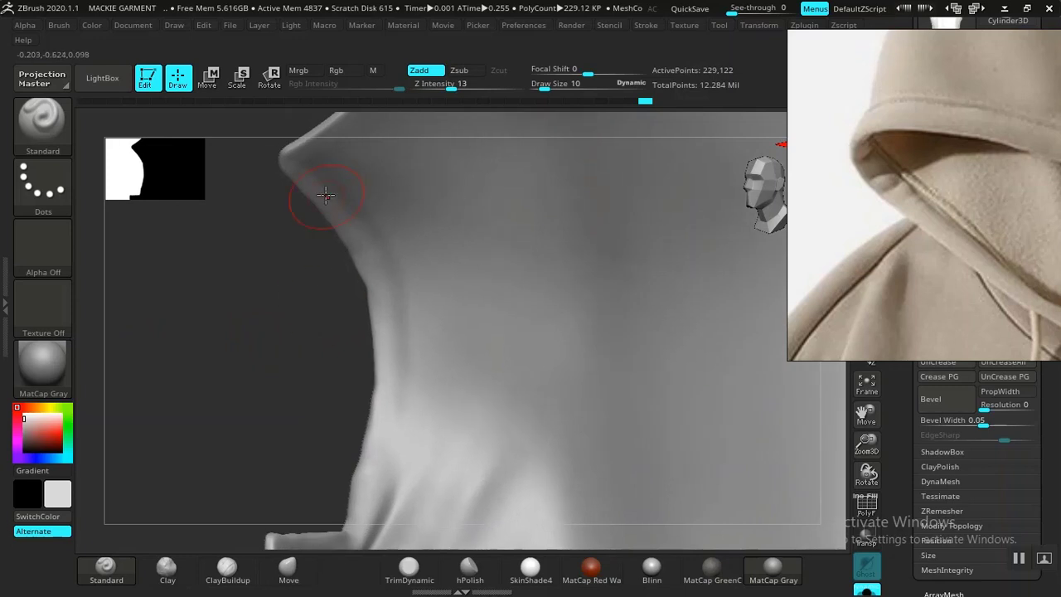
{"action": "key", "text": "ctrl"}
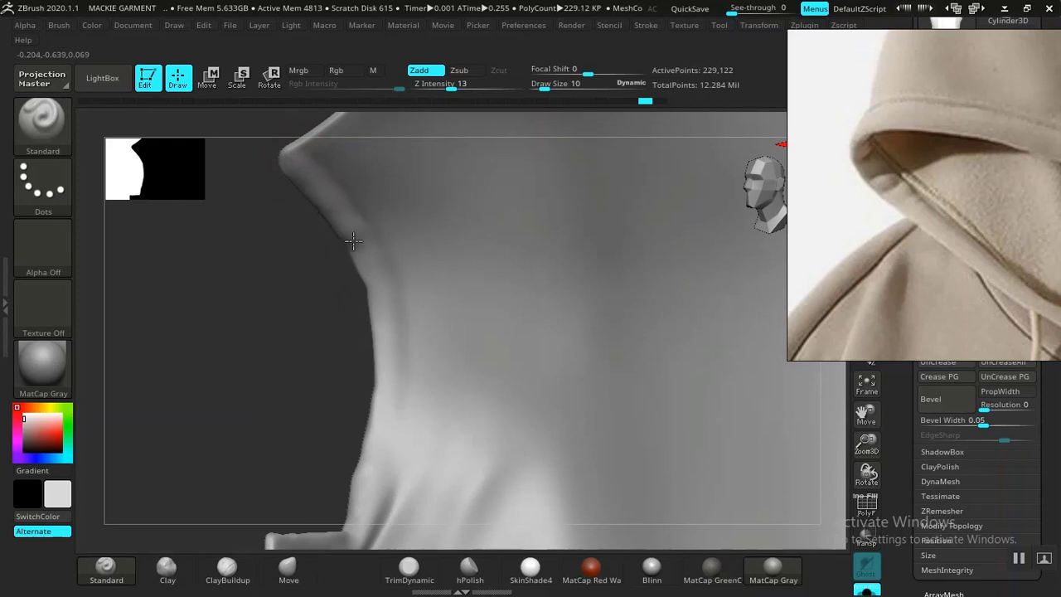
{"action": "mouse_move", "coordinate": [353, 240]}
{"action": "left_mouse_down"}
{"action": "mouse_move", "coordinate": [388, 386]}
{"action": "mouse_move", "coordinate": [365, 498]}
{"action": "left_mouse_up"}
{"action": "left_click_drag", "start_coordinate": [310, 438], "coordinate": [302, 340]}
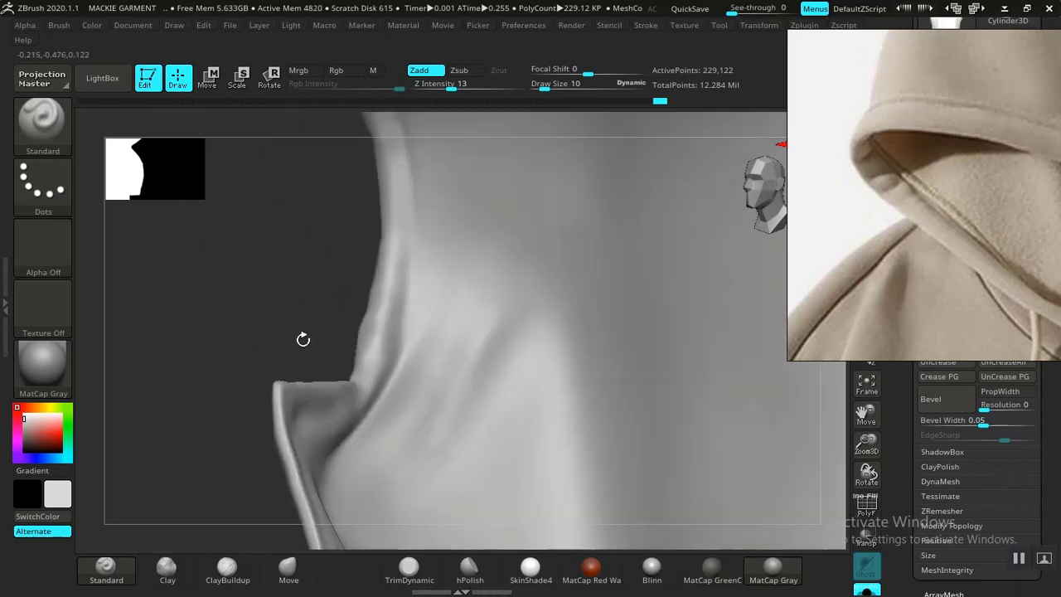
{"action": "left_click_drag", "start_coordinate": [326, 303], "coordinate": [355, 374]}
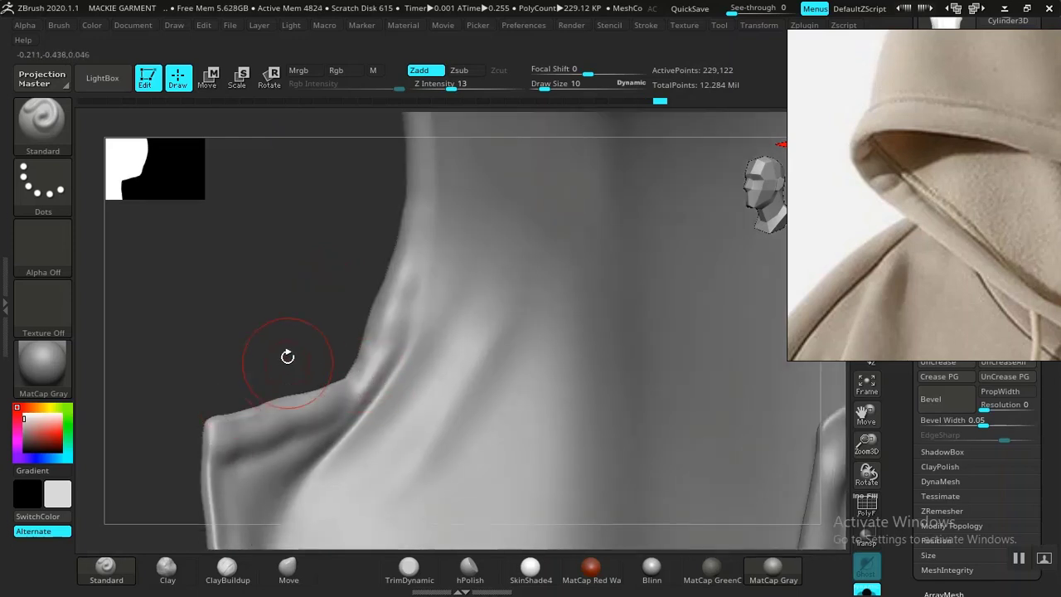
- Reveal the whole hoodie to check both armholes from the front, and bring the pocket seam of the reference photo into view
{"action": "left_click_drag", "start_coordinate": [287, 356], "coordinate": [251, 396], "text": "alt"}
{"action": "left_click_drag", "start_coordinate": [230, 306], "coordinate": [225, 356], "text": "alt"}
{"action": "left_click_drag", "start_coordinate": [523, 390], "coordinate": [569, 375]}
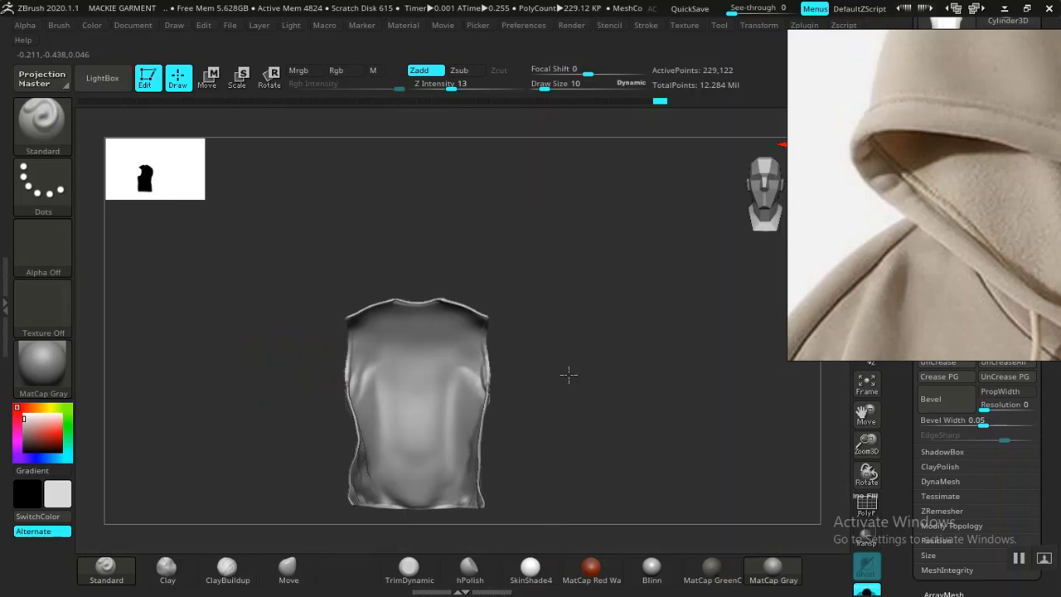
{"action": "left_click", "coordinate": [605, 322], "text": "ctrl+shift"}
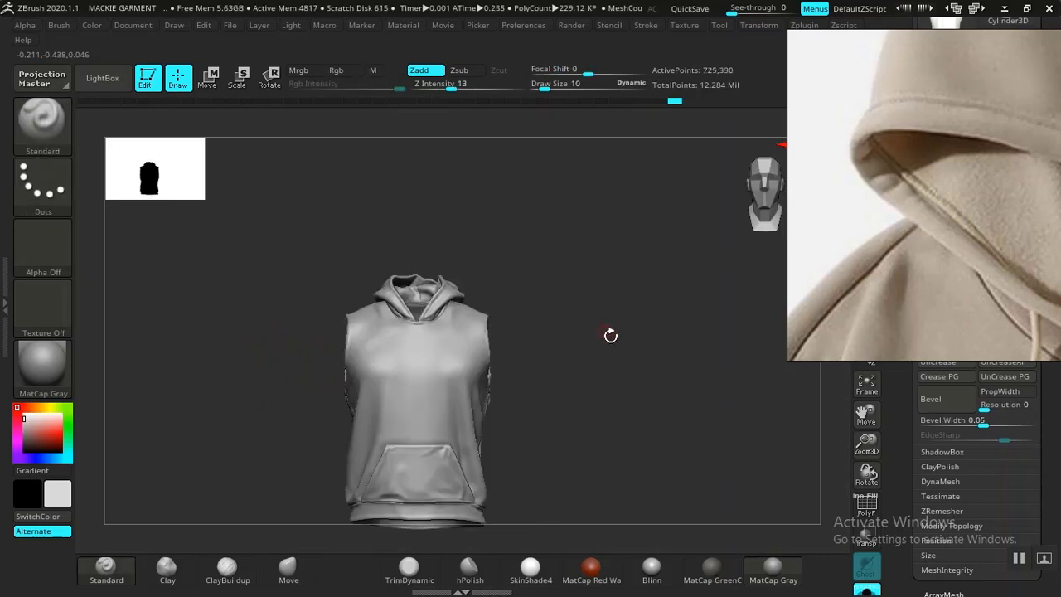
{"action": "left_click_drag", "start_coordinate": [628, 356], "coordinate": [666, 354], "text": "alt"}
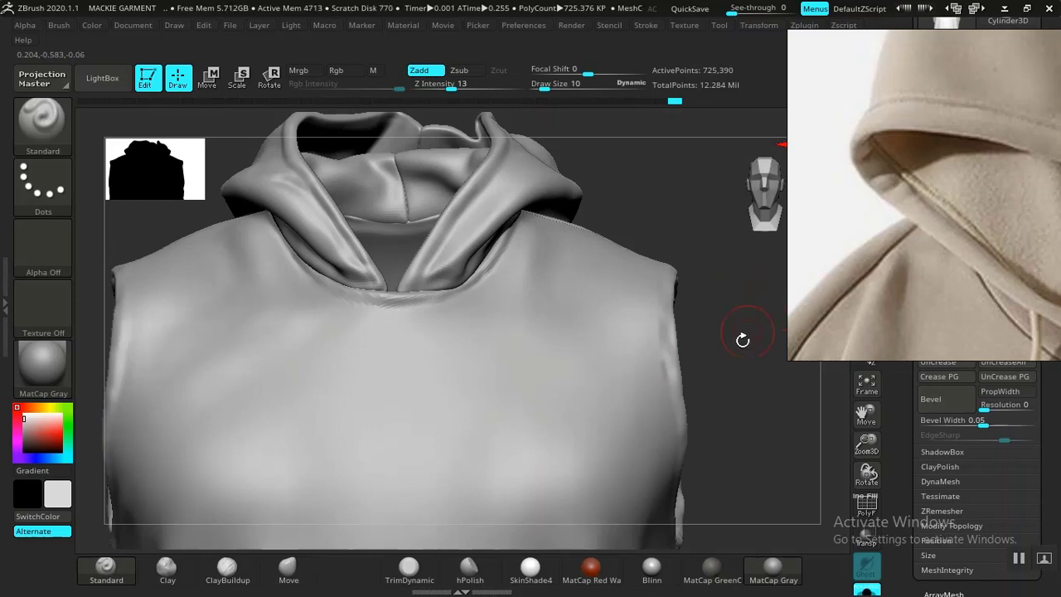
{"action": "left_click_drag", "start_coordinate": [743, 340], "coordinate": [703, 306]}
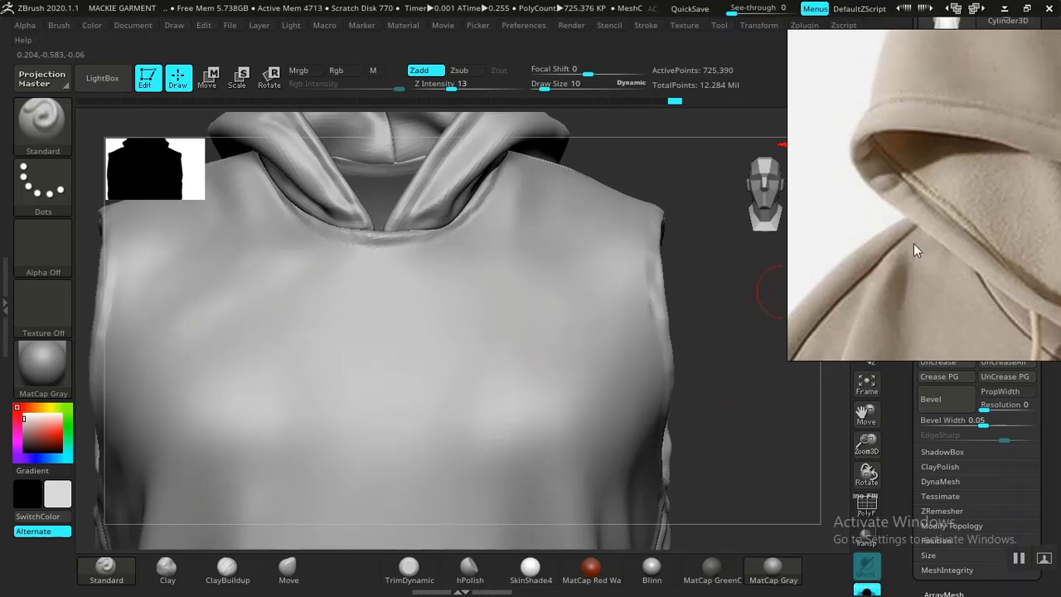
{"action": "middle_click_drag", "start_coordinate": [913, 243], "coordinate": [937, 66]}
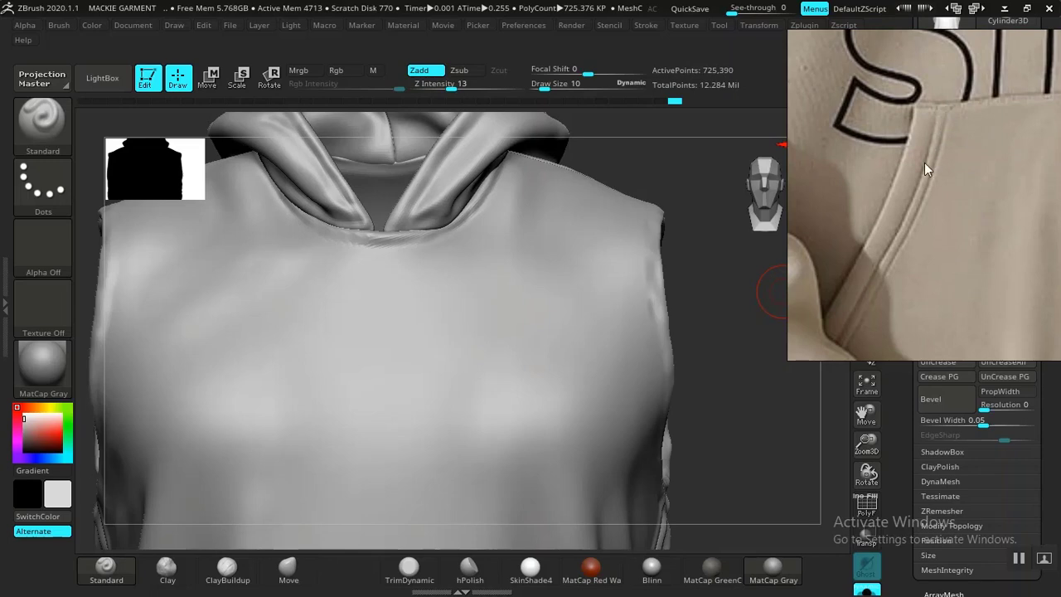
- Sculpt a raised hem along the front panel's armhole edge, from the underarm up to the shoulder tip
{"action": "left_click_drag", "start_coordinate": [725, 401], "coordinate": [605, 340]}
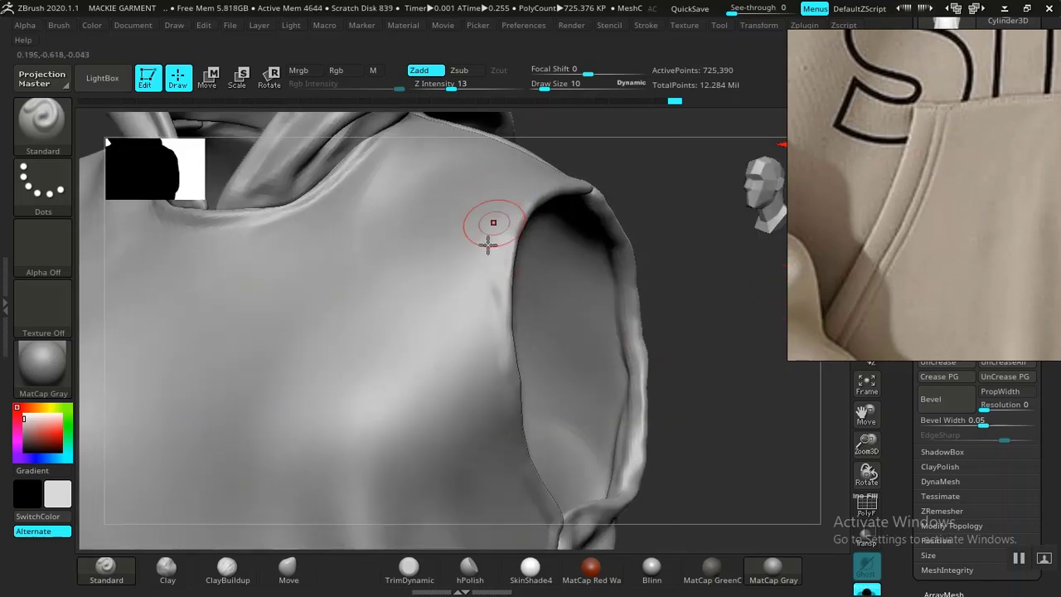
{"action": "left_click_drag", "start_coordinate": [733, 317], "coordinate": [461, 371]}
{"action": "left_click_drag", "start_coordinate": [685, 257], "coordinate": [768, 305], "text": "alt"}
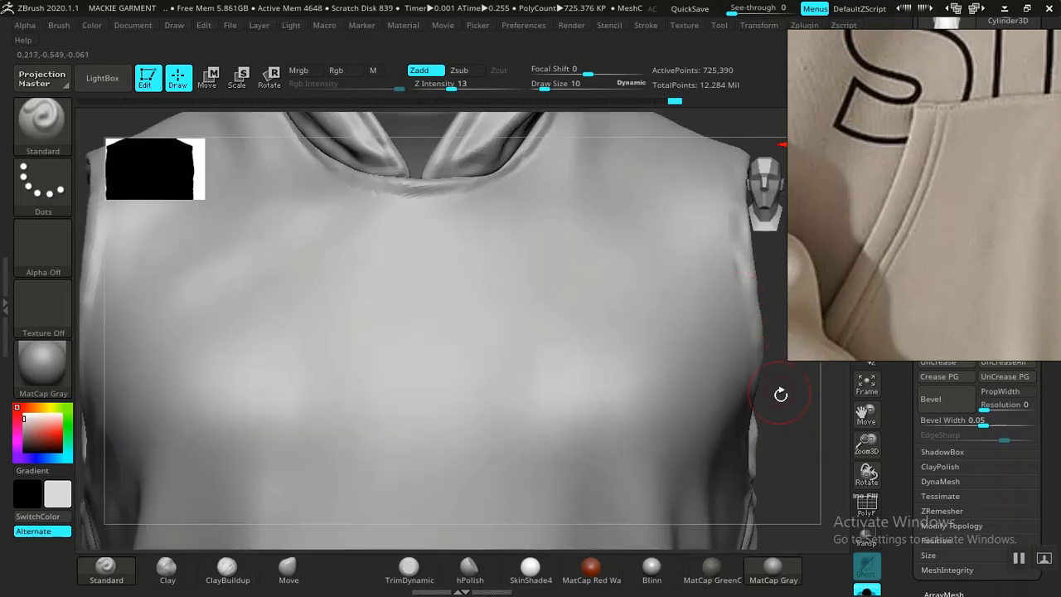
{"action": "left_click_drag", "start_coordinate": [783, 399], "coordinate": [742, 372]}
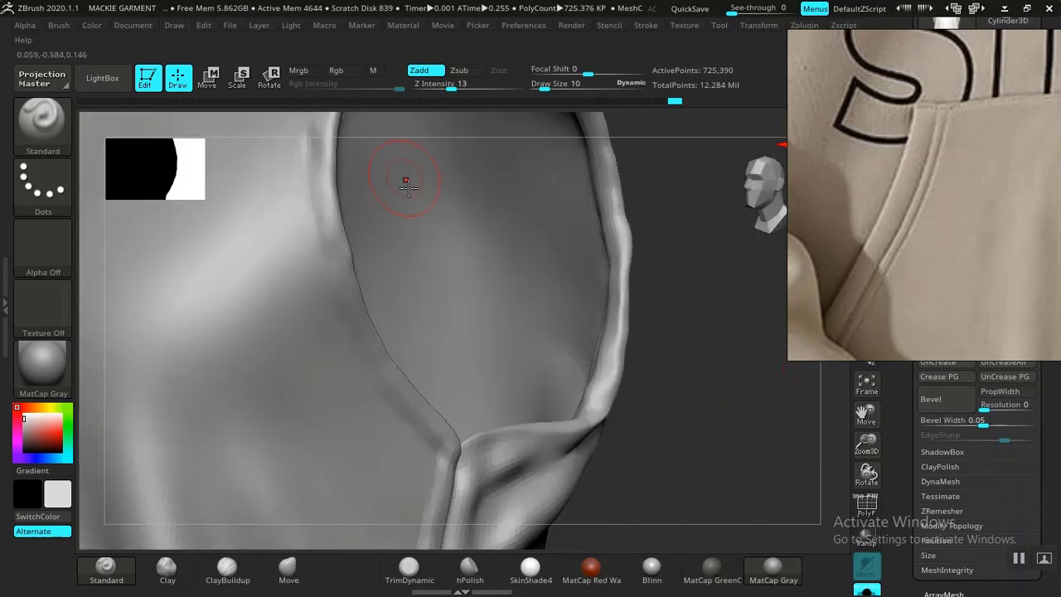
{"action": "mouse_move", "coordinate": [658, 272]}
{"action": "left_mouse_down"}
{"action": "mouse_move", "coordinate": [630, 322]}
{"action": "mouse_move", "coordinate": [343, 199]}
{"action": "mouse_move", "coordinate": [358, 264]}
{"action": "left_mouse_up"}
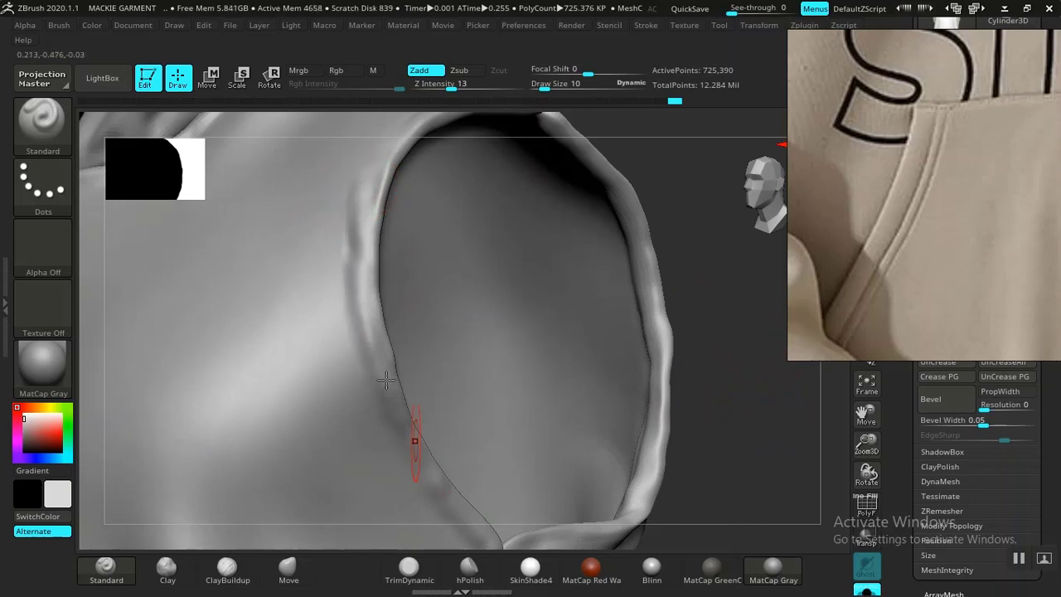
{"action": "left_click_drag", "start_coordinate": [630, 149], "coordinate": [425, 273]}
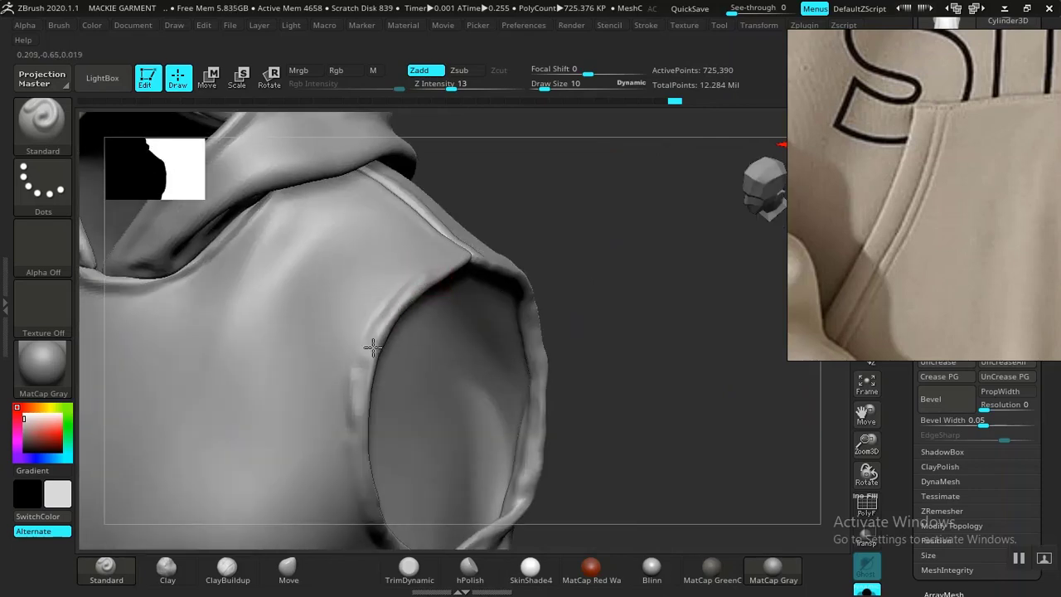
{"action": "left_click_drag", "start_coordinate": [498, 229], "coordinate": [347, 255]}
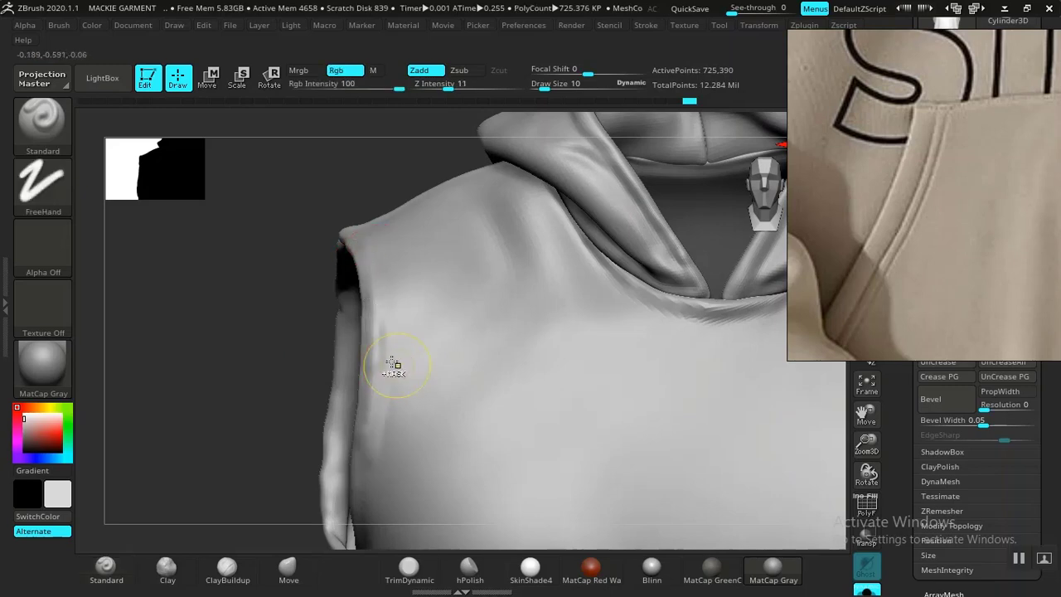
- Build up a matching hem along the front edge of the opposite armhole with a larger Standard brush
{"action": "key", "text": "1"}
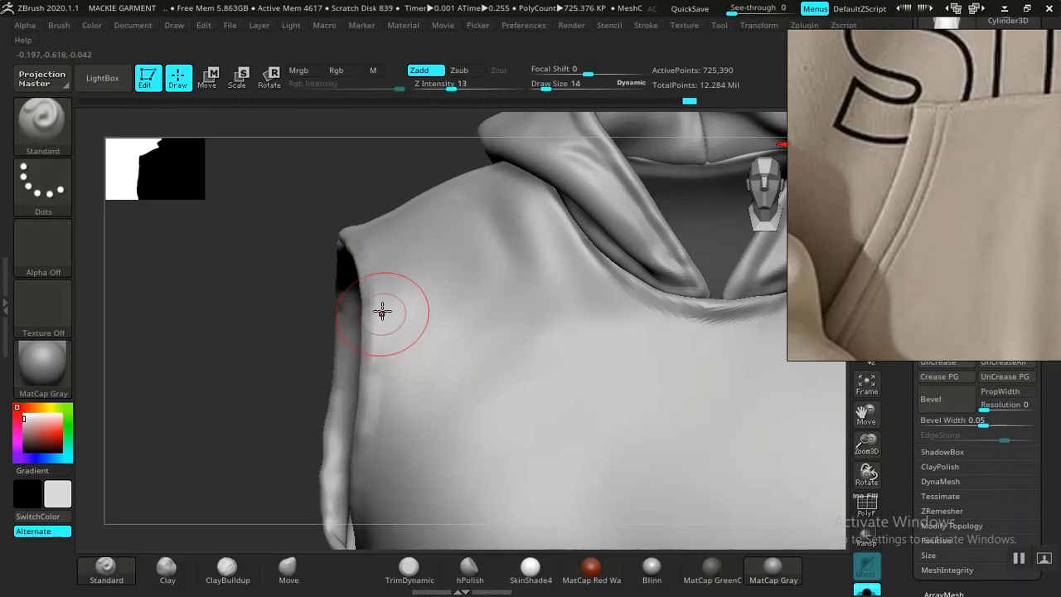
{"action": "mouse_move", "coordinate": [263, 339]}
{"action": "left_mouse_down"}
{"action": "mouse_move", "coordinate": [277, 246]}
{"action": "mouse_move", "coordinate": [256, 262]}
{"action": "mouse_move", "coordinate": [303, 296]}
{"action": "mouse_move", "coordinate": [407, 218]}
{"action": "left_mouse_up"}
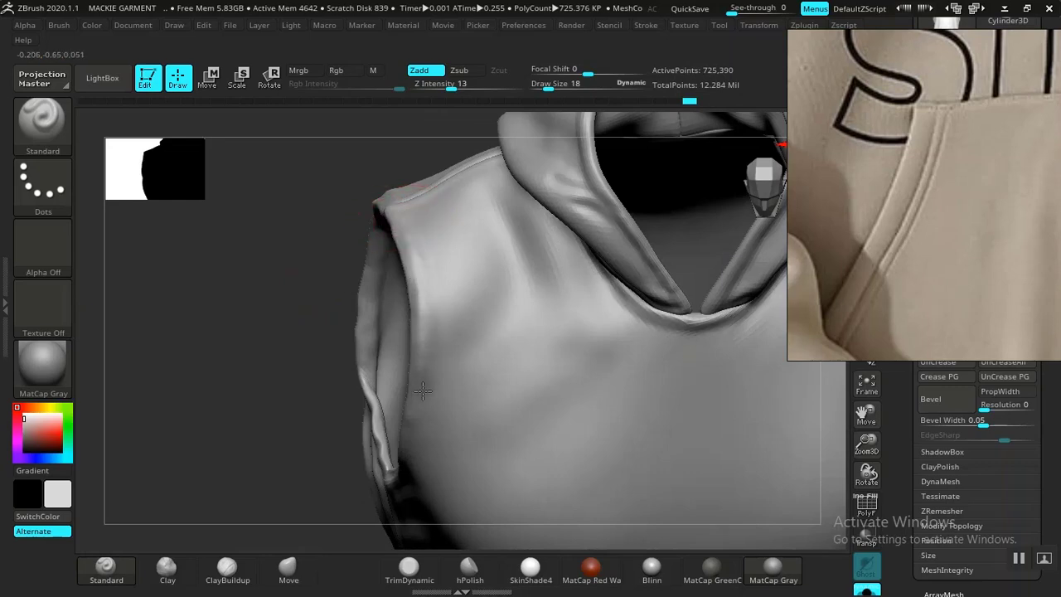
{"action": "left_click_drag", "start_coordinate": [348, 443], "coordinate": [426, 149]}
{"action": "mouse_move", "coordinate": [326, 246]}
{"action": "left_mouse_down"}
{"action": "mouse_move", "coordinate": [387, 194]}
{"action": "mouse_move", "coordinate": [364, 512]}
{"action": "left_mouse_up"}
{"action": "mouse_move", "coordinate": [343, 473]}
{"action": "left_mouse_down"}
{"action": "mouse_move", "coordinate": [194, 315]}
{"action": "mouse_move", "coordinate": [231, 369]}
{"action": "mouse_move", "coordinate": [221, 365]}
{"action": "left_mouse_up"}
{"action": "mouse_move", "coordinate": [256, 306]}
{"action": "left_mouse_down"}
{"action": "mouse_move", "coordinate": [251, 327]}
{"action": "mouse_move", "coordinate": [337, 383]}
{"action": "mouse_move", "coordinate": [343, 323]}
{"action": "left_mouse_up"}
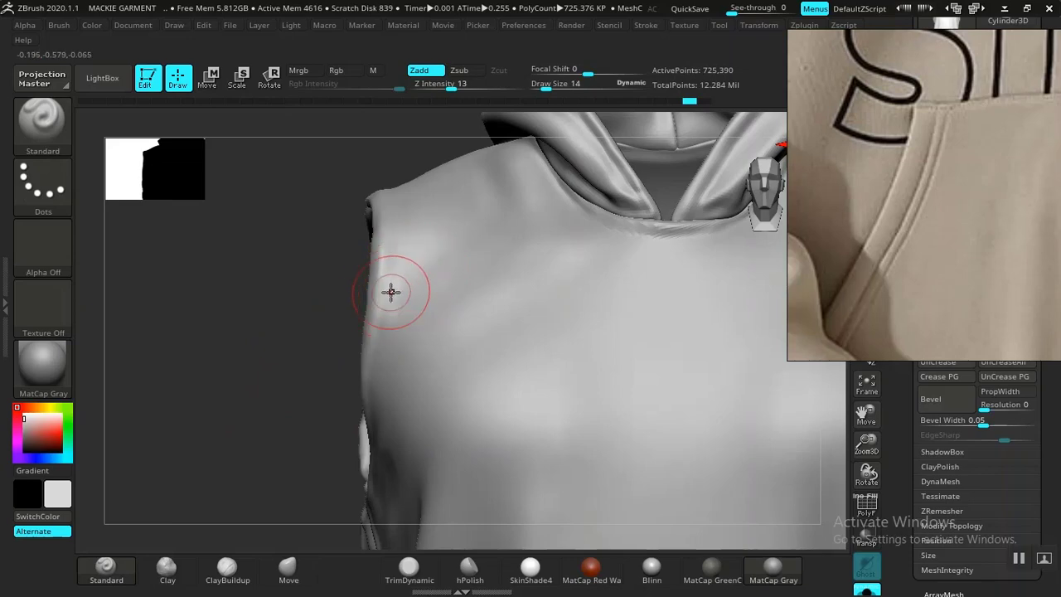
{"action": "left_click_drag", "start_coordinate": [280, 323], "coordinate": [396, 282]}
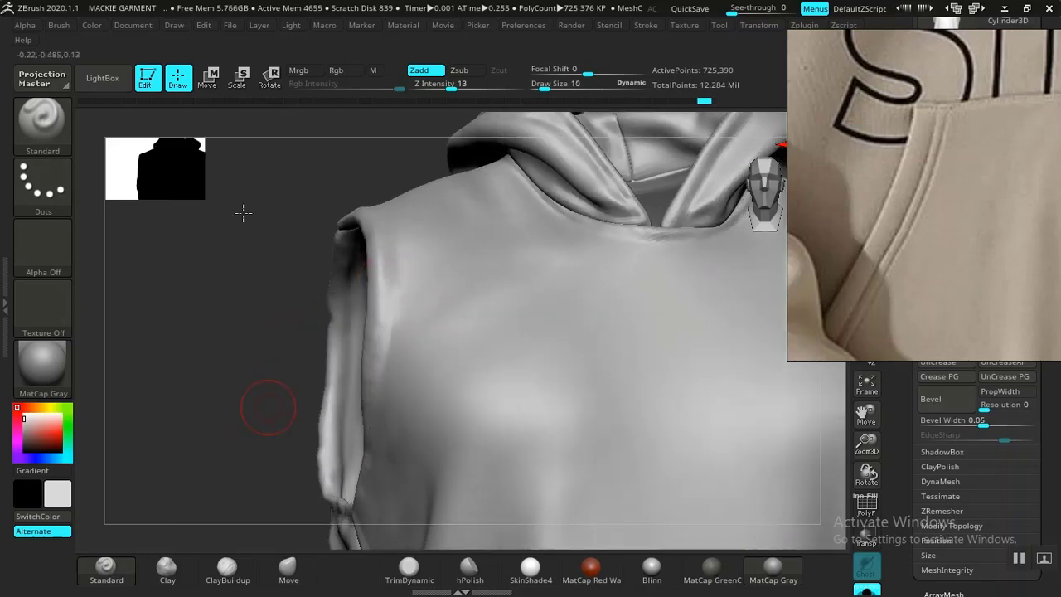
- Switch from the Standard brush to DamStandard with the front of the hoodie in view
{"action": "key", "text": "f"}
{"action": "left_click_drag", "start_coordinate": [694, 289], "coordinate": [540, 473]}
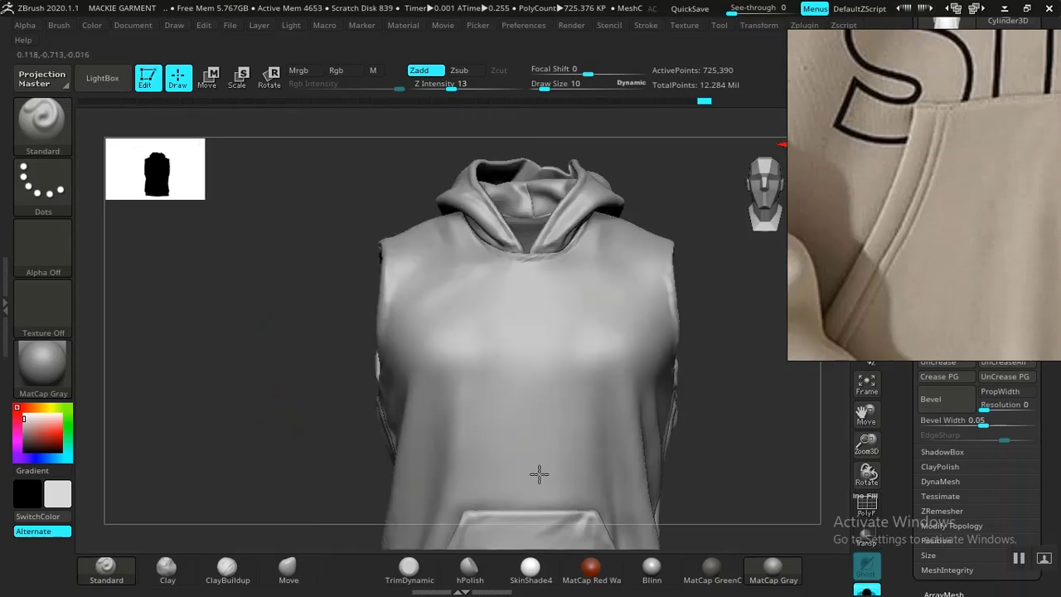
{"action": "left_click", "coordinate": [415, 582]}
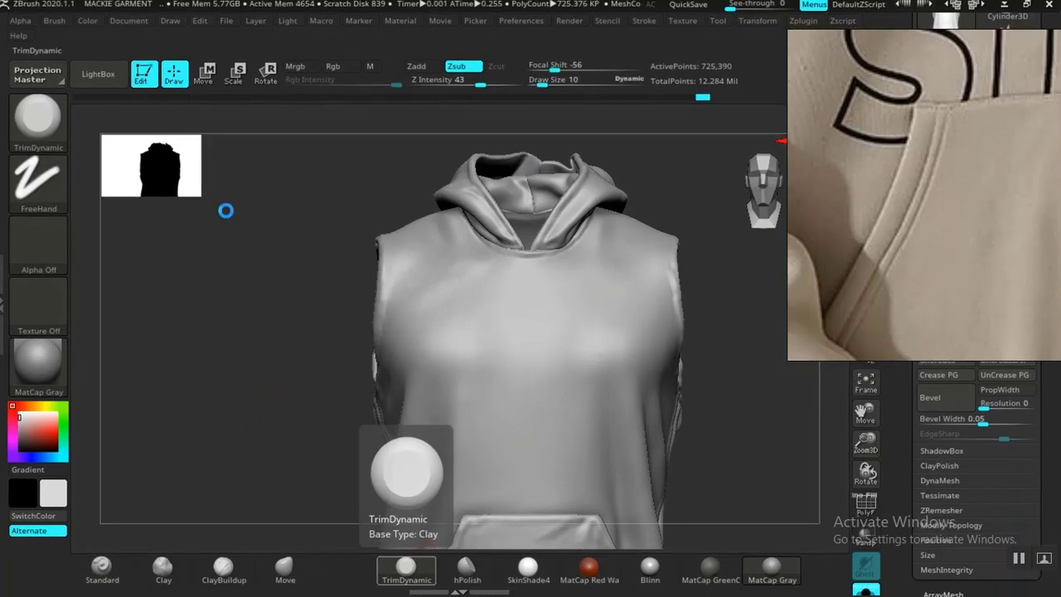
{"action": "key", "text": "b"}
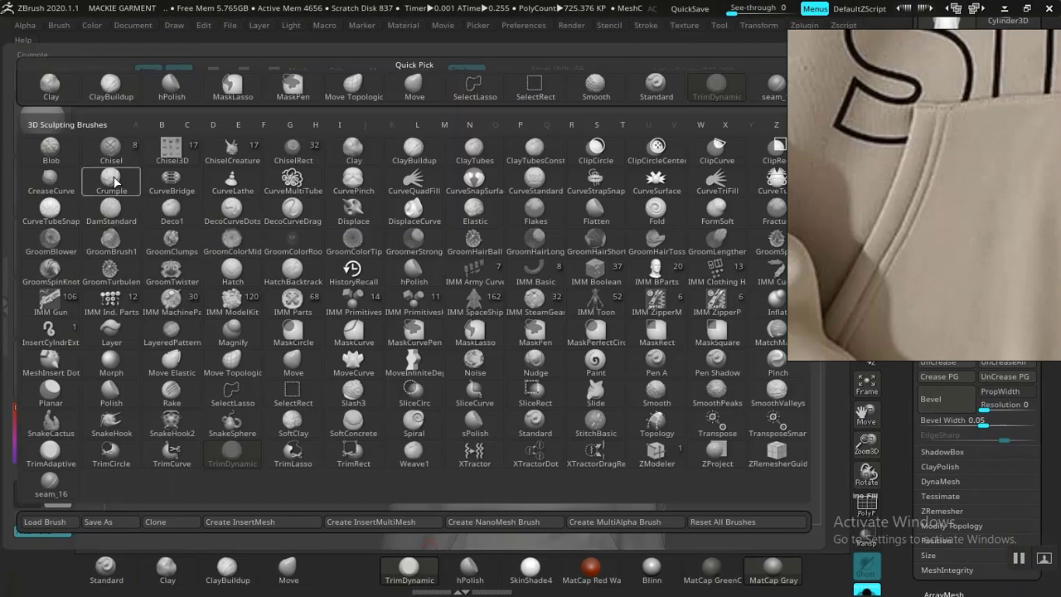
{"action": "left_click", "coordinate": [113, 212]}
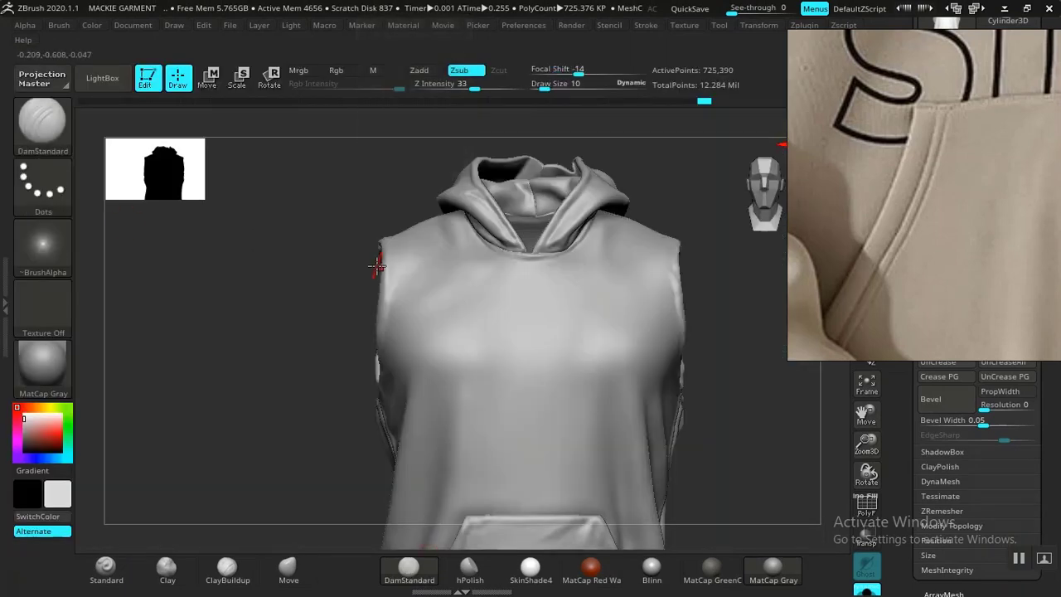
- Try to carve parallel seam lines beside the front armhole hem, from below the shoulder tip down the chest, at draw size 10
{"action": "mouse_move", "coordinate": [314, 298]}
{"action": "left_mouse_down"}
{"action": "mouse_move", "coordinate": [310, 419]}
{"action": "mouse_move", "coordinate": [284, 407]}
{"action": "mouse_move", "coordinate": [253, 306]}
{"action": "mouse_move", "coordinate": [278, 341]}
{"action": "mouse_move", "coordinate": [279, 426]}
{"action": "mouse_move", "coordinate": [332, 296]}
{"action": "mouse_move", "coordinate": [414, 235]}
{"action": "mouse_move", "coordinate": [248, 320]}
{"action": "mouse_move", "coordinate": [237, 360]}
{"action": "left_mouse_up"}
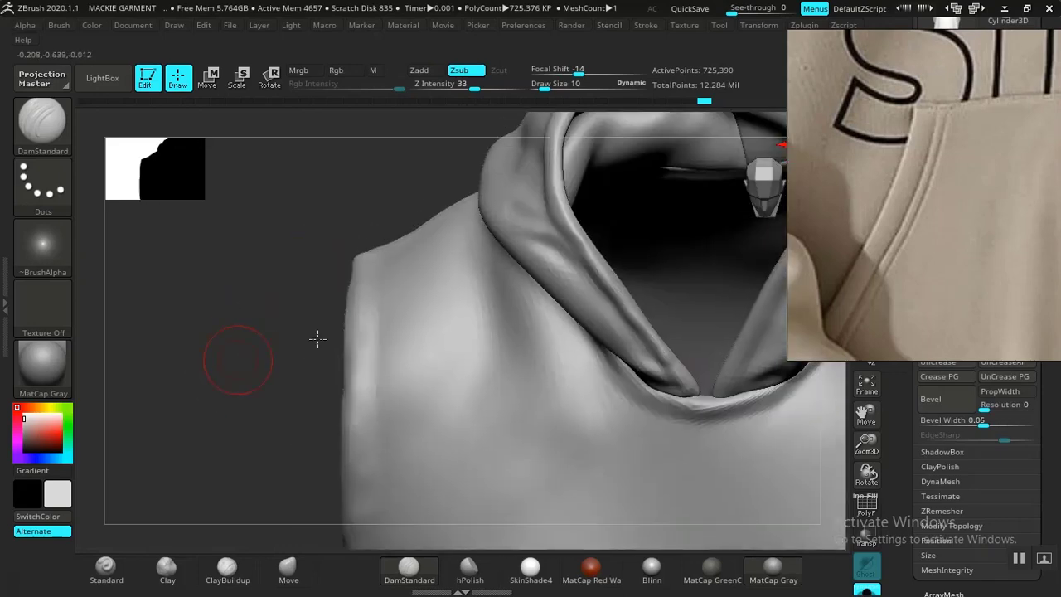
{"action": "left_click_drag", "start_coordinate": [318, 339], "coordinate": [320, 398]}
{"action": "mouse_move", "coordinate": [331, 241]}
{"action": "left_mouse_down"}
{"action": "mouse_move", "coordinate": [306, 260]}
{"action": "mouse_move", "coordinate": [332, 253]}
{"action": "left_mouse_up"}
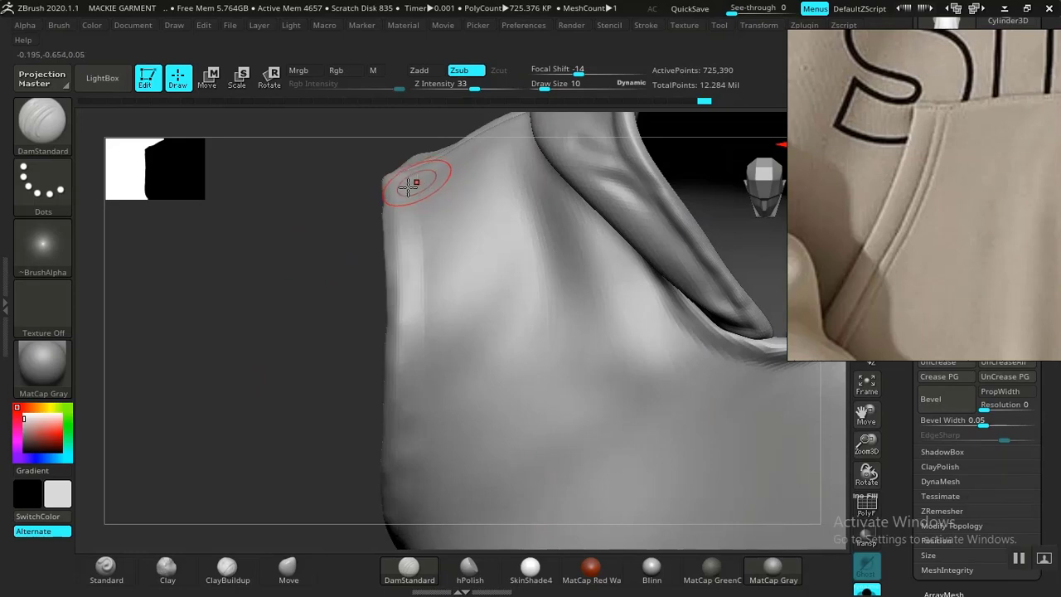
{"action": "left_click_drag", "start_coordinate": [409, 216], "coordinate": [407, 452]}
{"action": "key", "text": "f"}
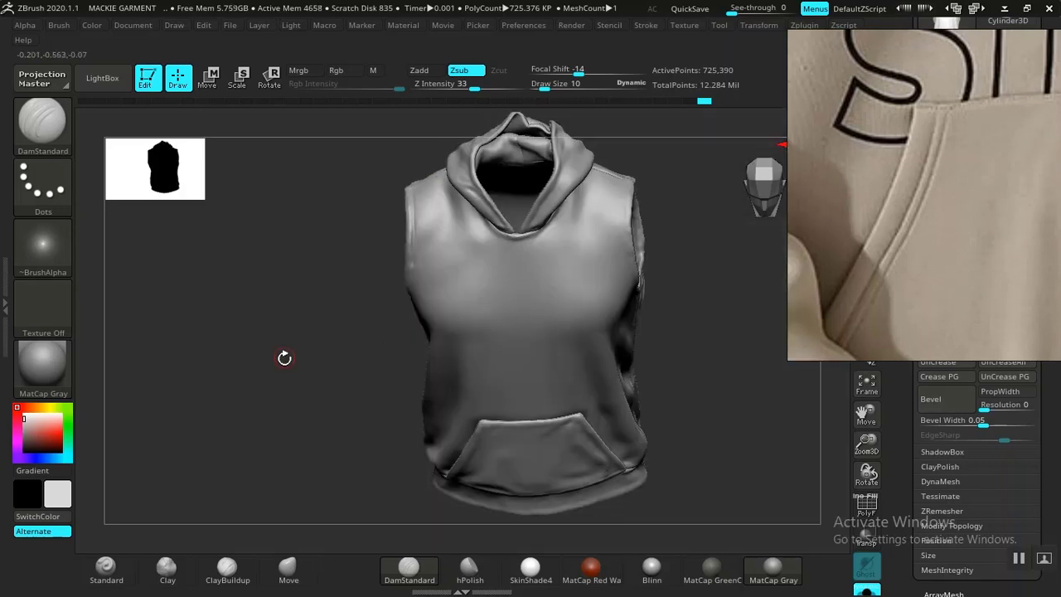
{"action": "left_click_drag", "start_coordinate": [279, 372], "coordinate": [266, 429]}
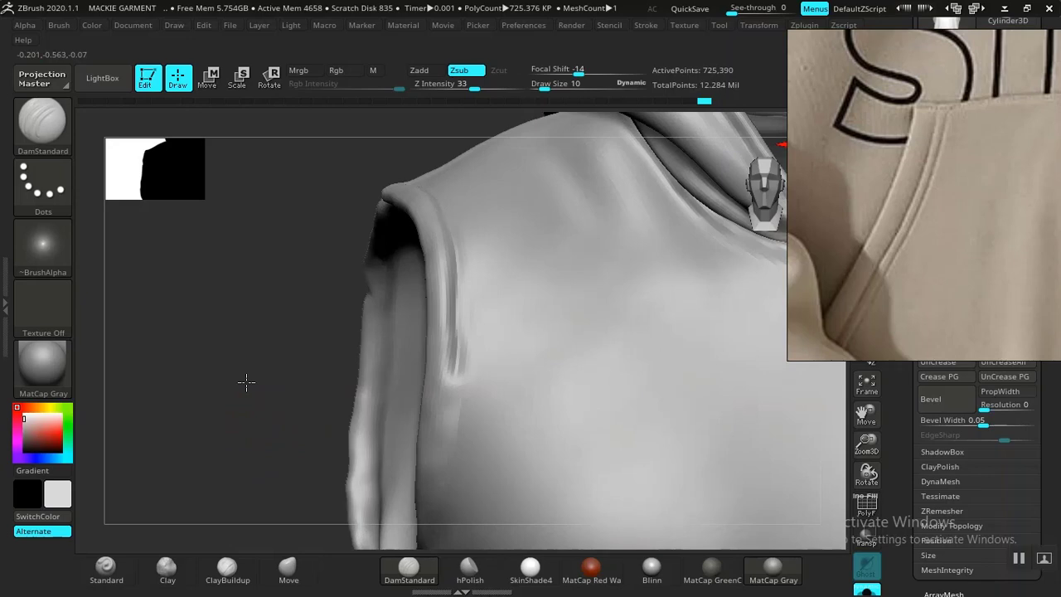
{"action": "left_click_drag", "start_coordinate": [247, 383], "coordinate": [270, 400]}
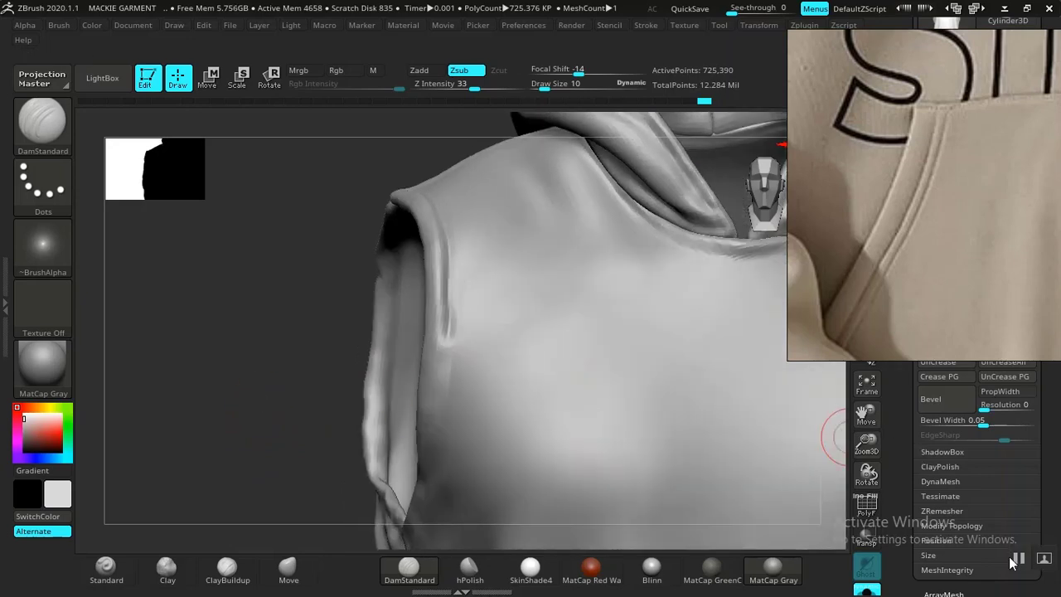
{"action": "left_click_drag", "start_coordinate": [221, 351], "coordinate": [254, 348]}
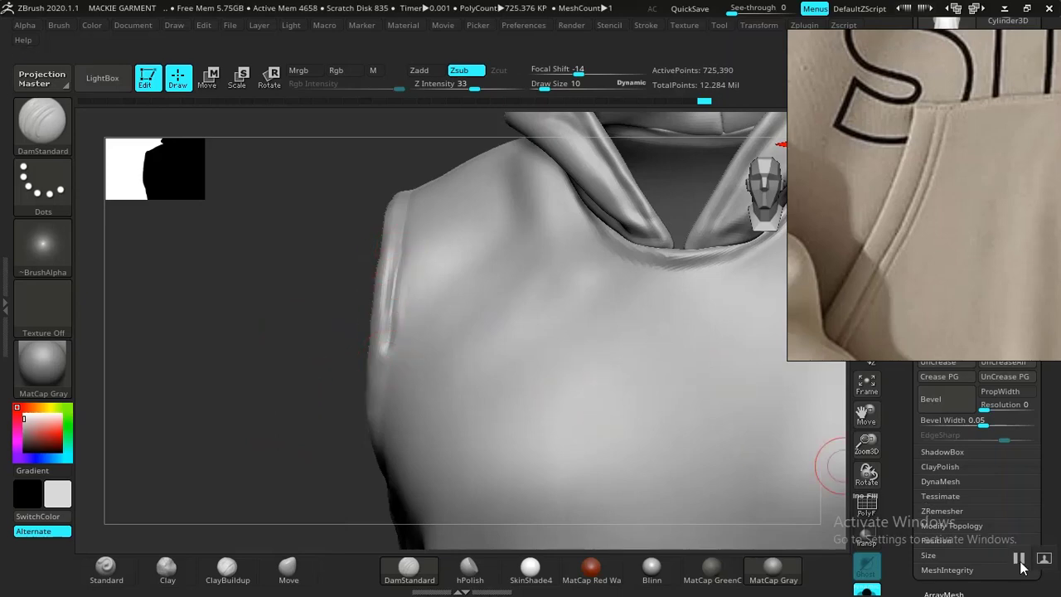
{"action": "left_click_drag", "start_coordinate": [230, 378], "coordinate": [274, 455]}
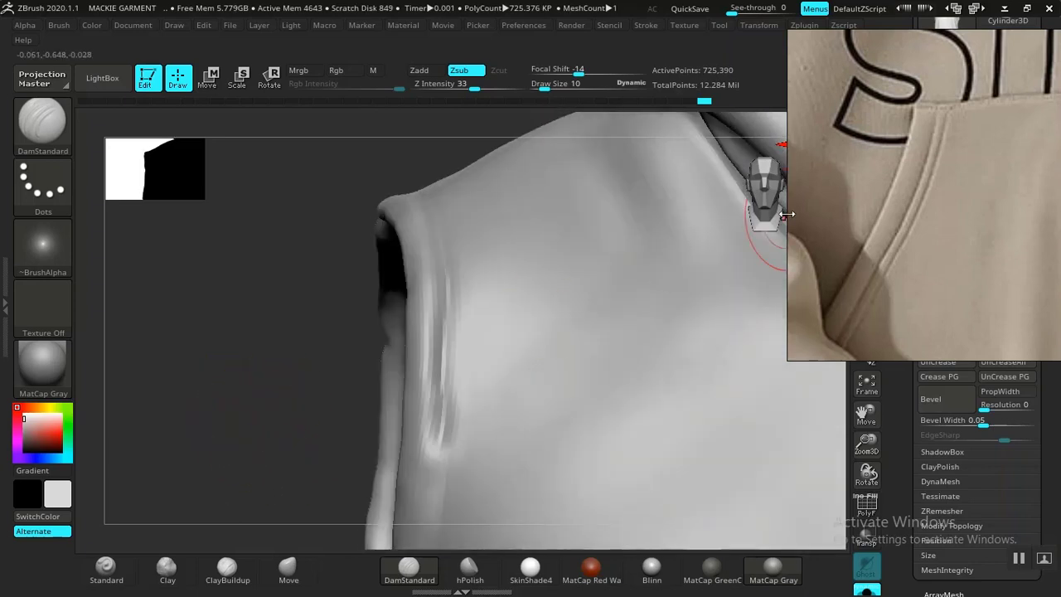
- Examine the sleeve, shoulder and hood seams in the reference photo
{"action": "scroll", "coordinate": [890, 177], "scroll_direction": "down", "scroll_amount": 4}
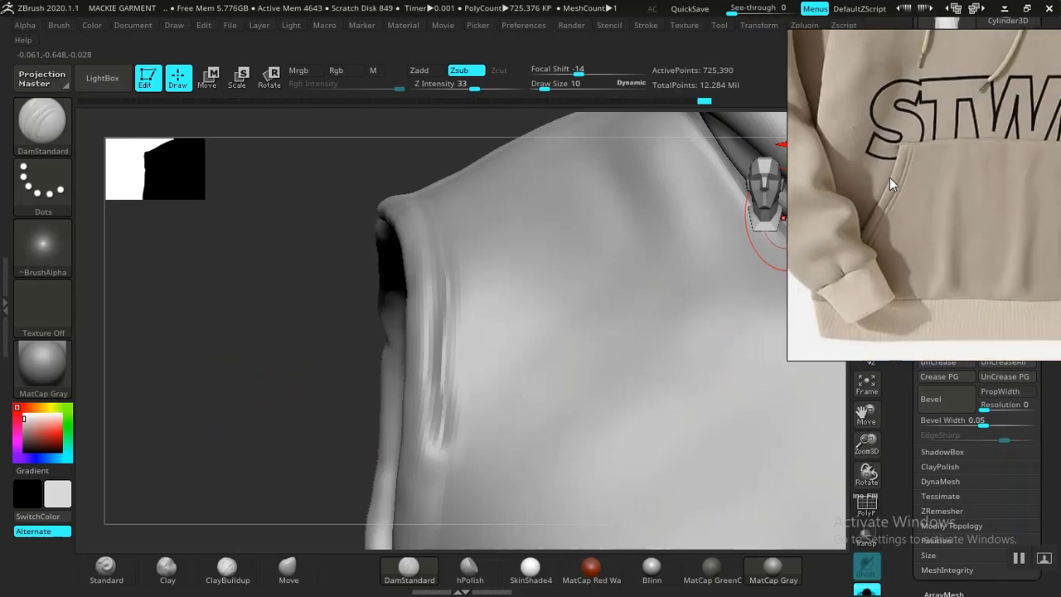
{"action": "scroll", "coordinate": [917, 202], "scroll_direction": "up", "scroll_amount": 4}
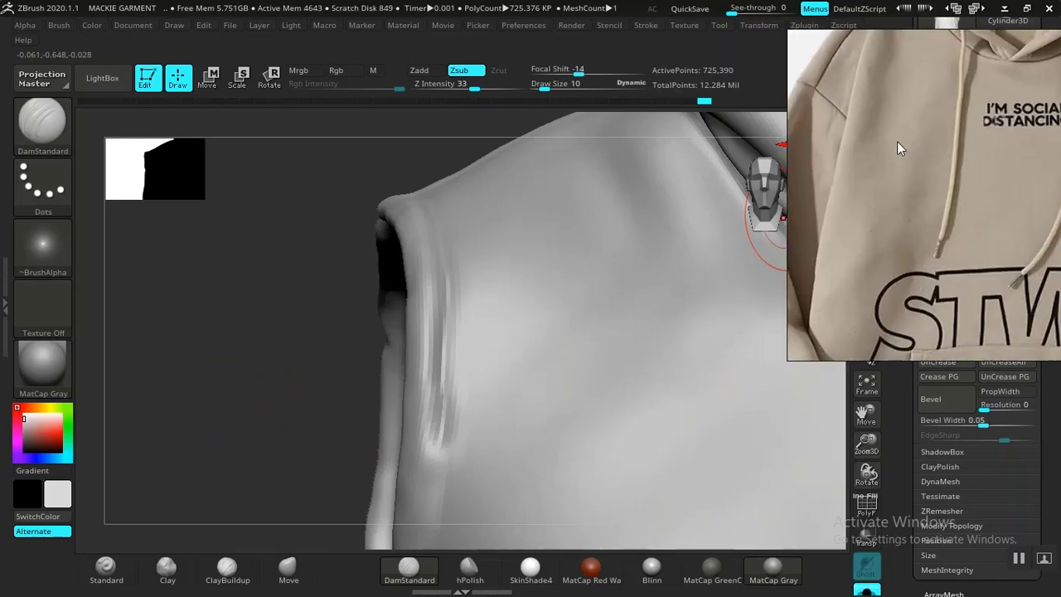
{"action": "scroll", "coordinate": [897, 141], "scroll_direction": "down", "scroll_amount": 3}
{"action": "scroll", "coordinate": [939, 116], "scroll_direction": "up", "scroll_amount": 5}
{"action": "scroll", "coordinate": [885, 136], "scroll_direction": "down", "scroll_amount": 2}
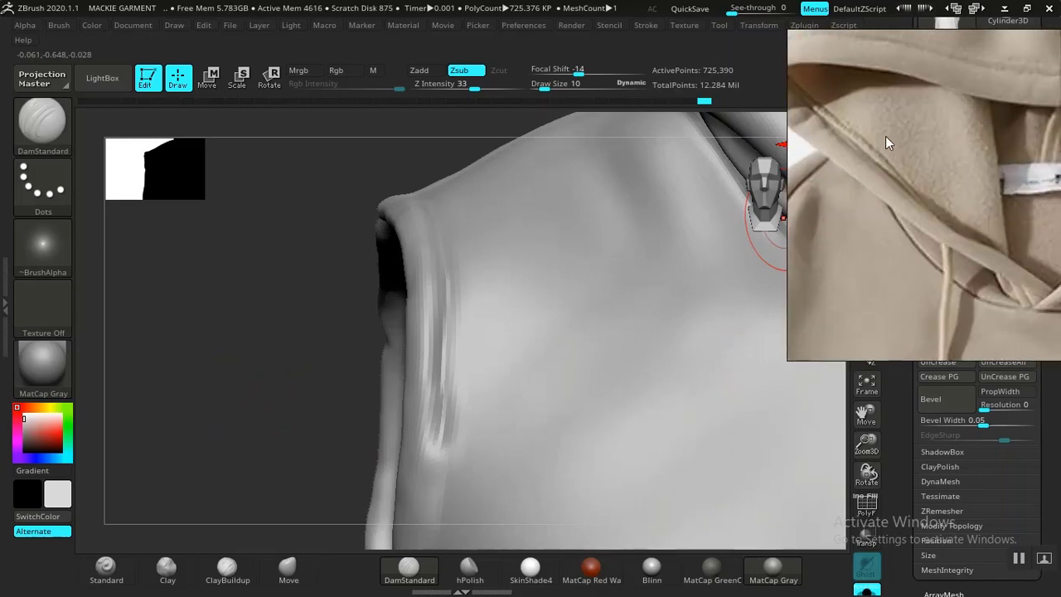
{"action": "scroll", "coordinate": [945, 183], "scroll_direction": "up", "scroll_amount": 5}
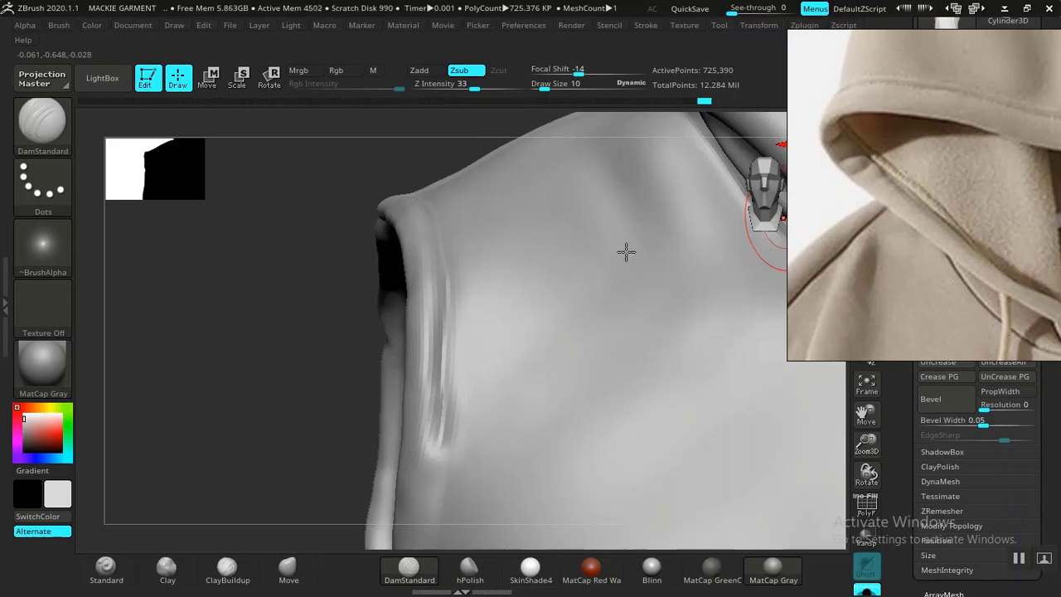
- Try a thinner seam line down the front armhole hem with the DamStandard brush reduced to draw size 6
{"action": "left_click_drag", "start_coordinate": [303, 357], "coordinate": [305, 359]}
{"action": "left_click", "coordinate": [305, 359], "text": "ctrl"}
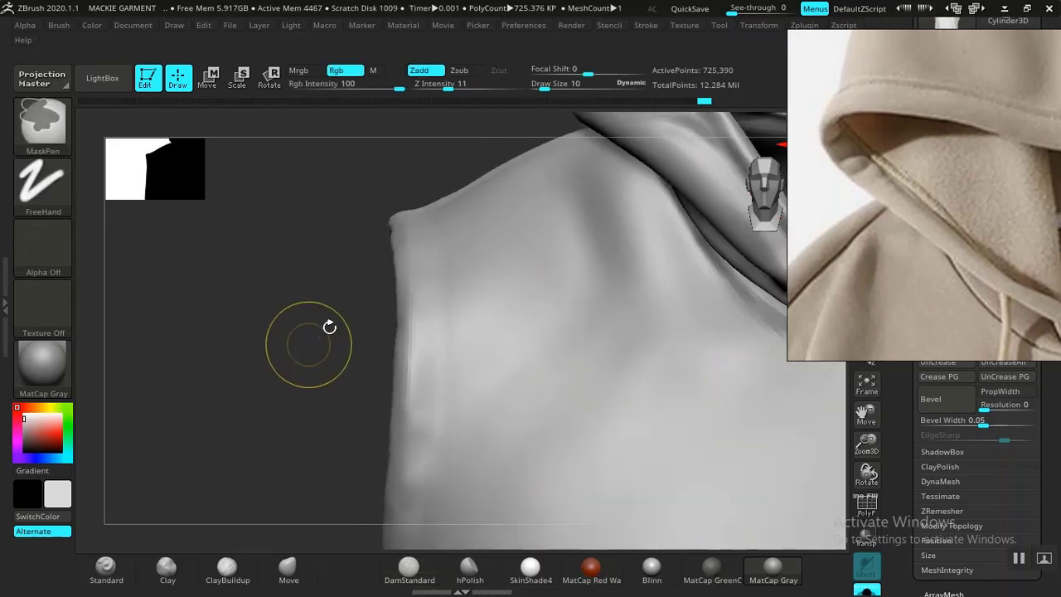
{"action": "key", "text": "bracketleft"}
{"action": "key", "text": "bracketleft"}
{"action": "key", "text": "bracketleft"}
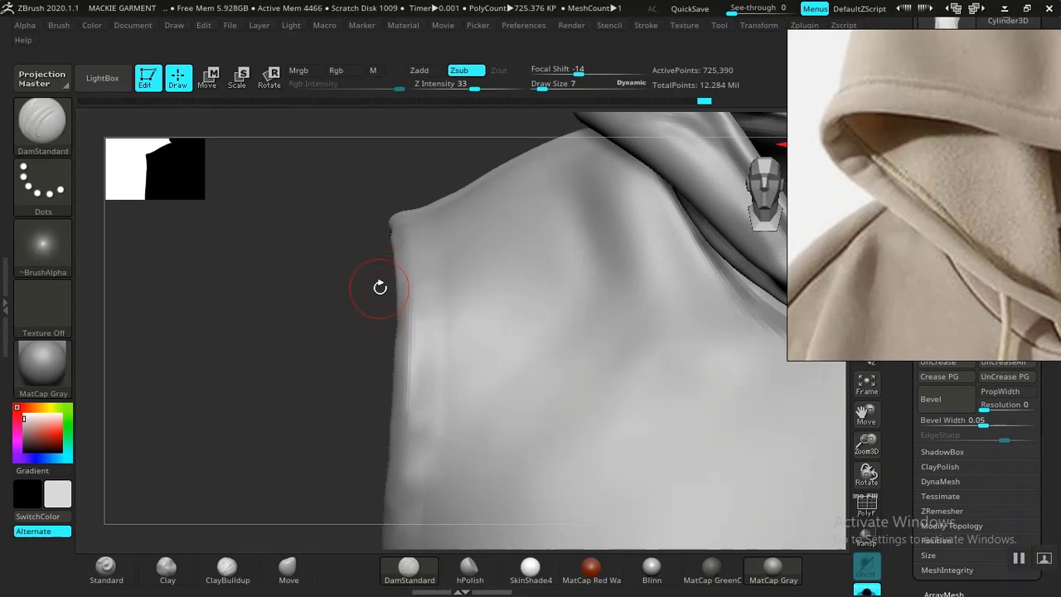
{"action": "left_click_drag", "start_coordinate": [265, 342], "coordinate": [302, 325], "text": "alt"}
{"action": "left_click_drag", "start_coordinate": [343, 296], "coordinate": [315, 325]}
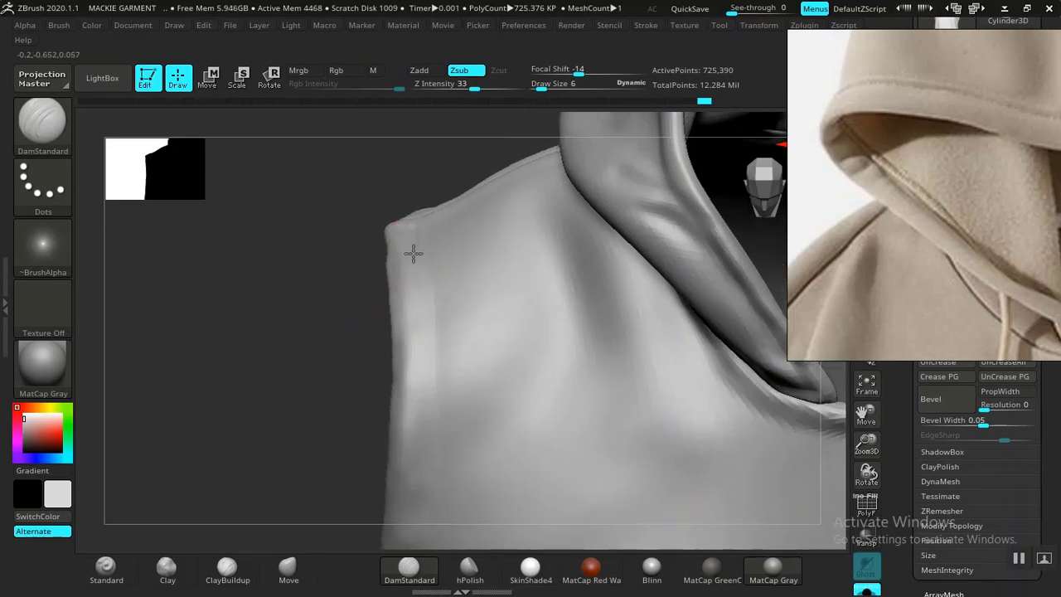
{"action": "left_click_drag", "start_coordinate": [417, 276], "coordinate": [422, 471]}
{"action": "mouse_move", "coordinate": [296, 422]}
{"action": "left_mouse_down"}
{"action": "mouse_move", "coordinate": [275, 373]}
{"action": "mouse_move", "coordinate": [313, 412]}
{"action": "left_mouse_up"}
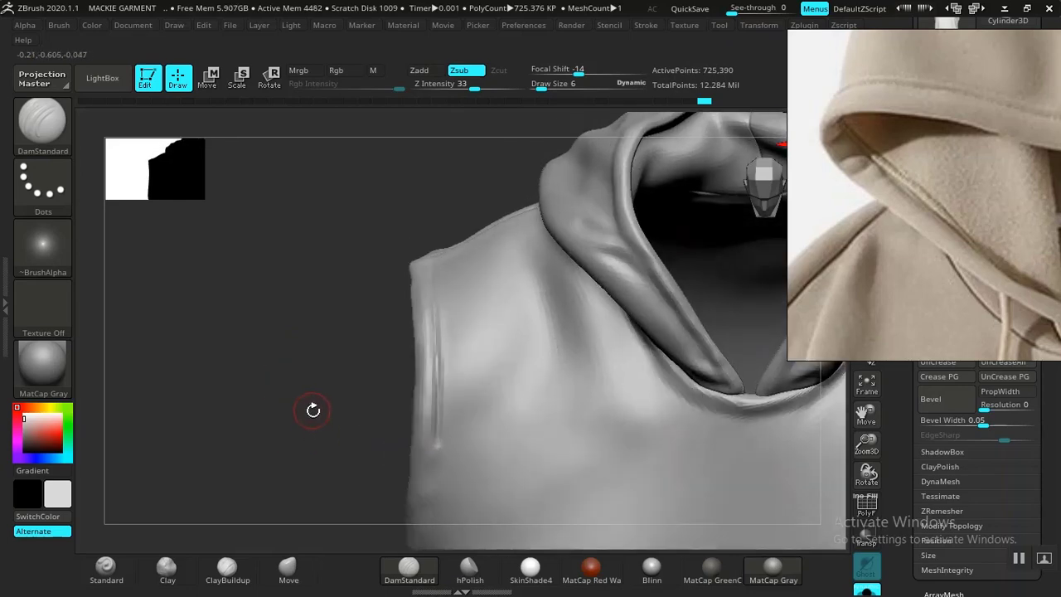
- Raise the hoodie's mesh resolution to about 11.6 million points and inspect the carved armhole seam up close
{"action": "key", "text": "ctrl+d"}
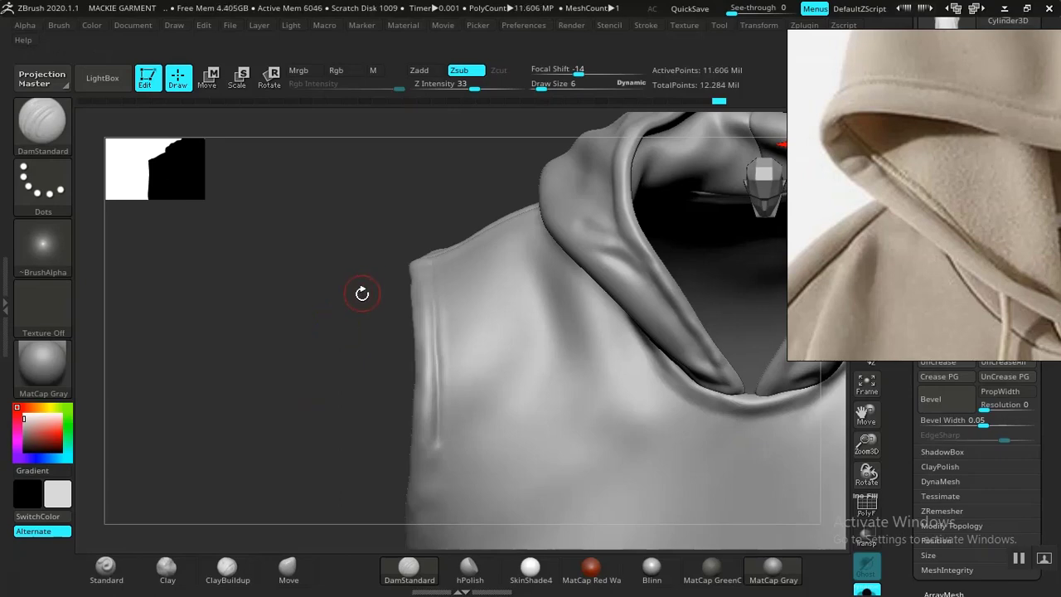
{"action": "left_click_drag", "start_coordinate": [388, 443], "coordinate": [383, 457], "text": "alt"}
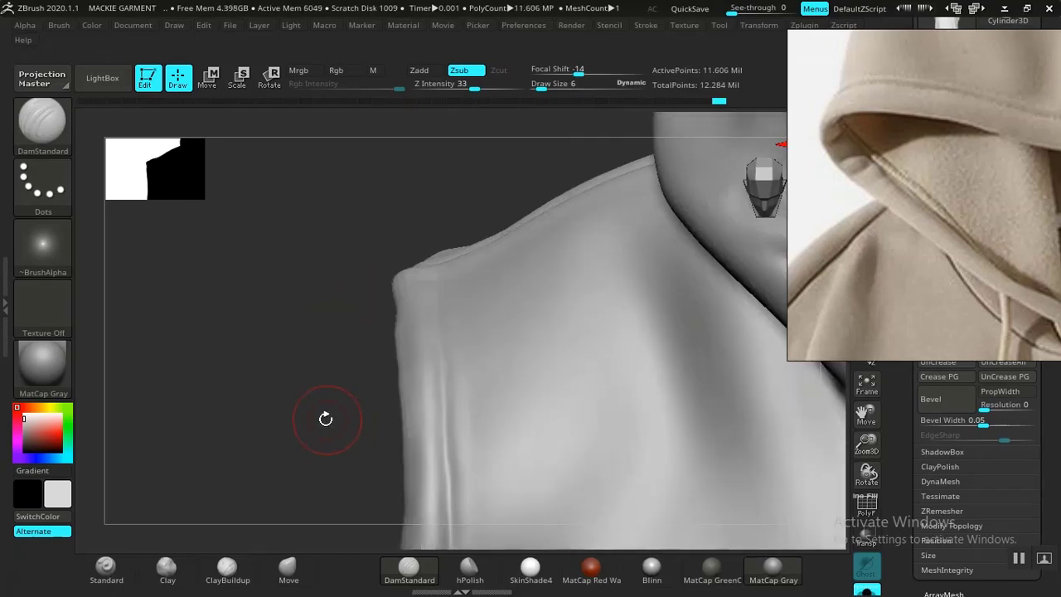
{"action": "left_click_drag", "start_coordinate": [324, 420], "coordinate": [293, 303], "text": "alt"}
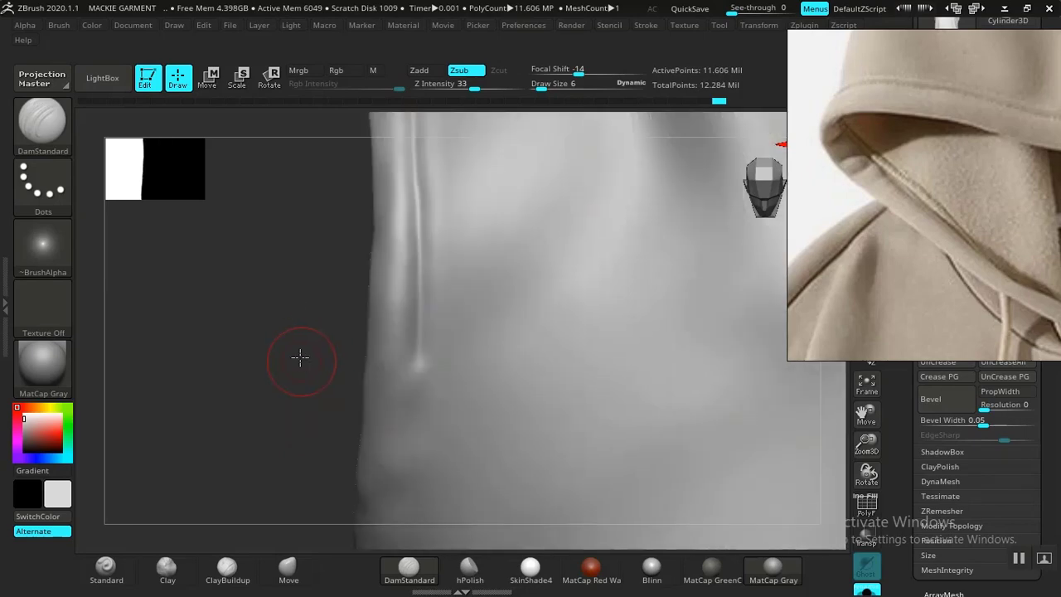
{"action": "mouse_move", "coordinate": [300, 358]}
{"action": "left_mouse_down"}
{"action": "mouse_move", "coordinate": [284, 239]}
{"action": "mouse_move", "coordinate": [284, 386]}
{"action": "mouse_move", "coordinate": [287, 374]}
{"action": "mouse_move", "coordinate": [314, 378]}
{"action": "left_mouse_up"}
- Undo the resolution increase and the thin seam line carved along the front armhole hem
{"action": "key", "text": "ctrl"}
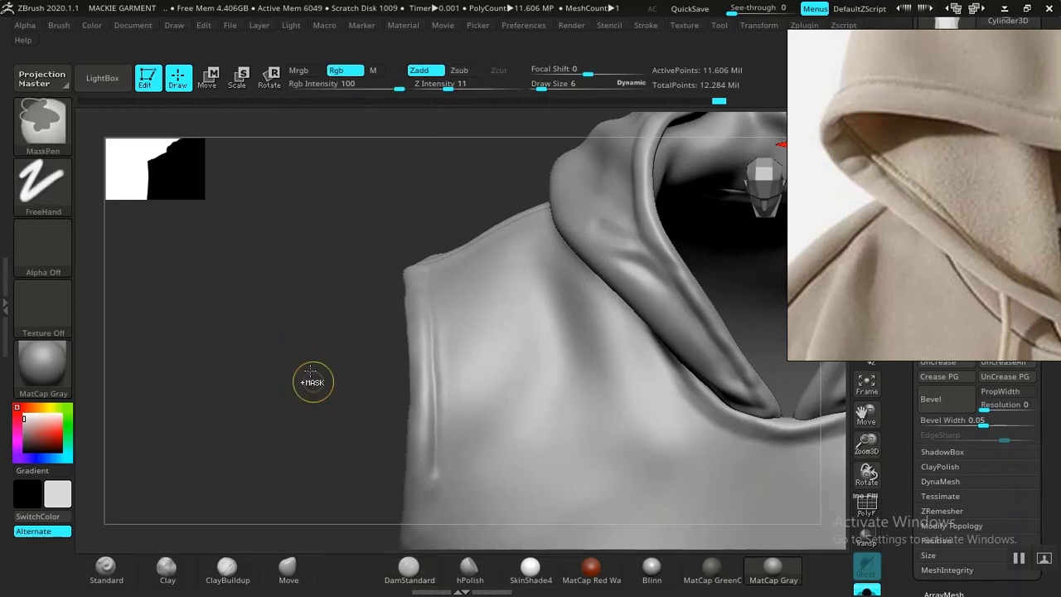
{"action": "key", "text": "ctrl+z"}
{"action": "key", "text": "ctrl+z"}
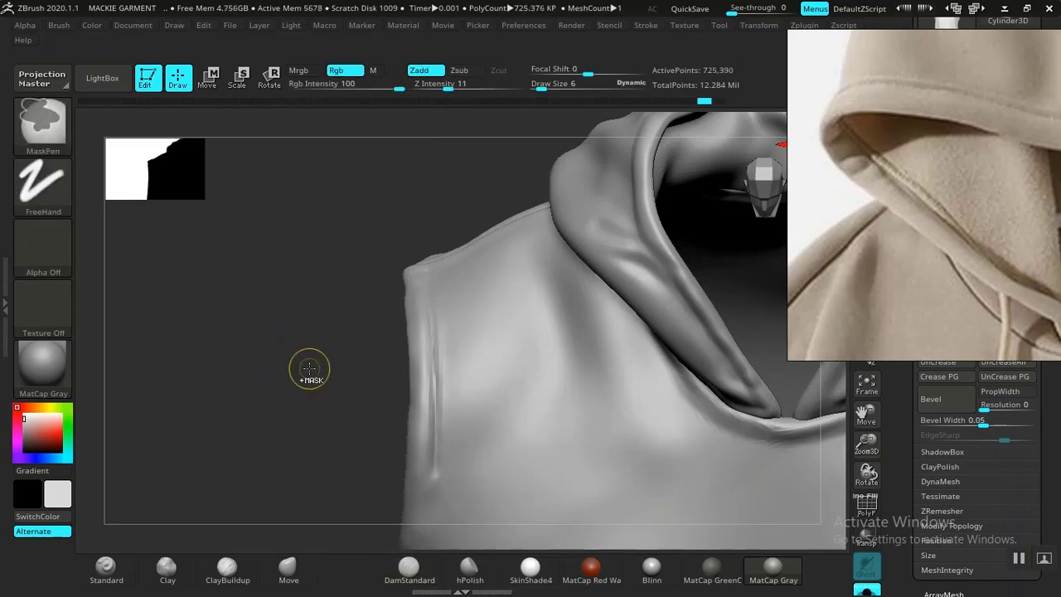
{"action": "key", "text": "ctrl+z"}
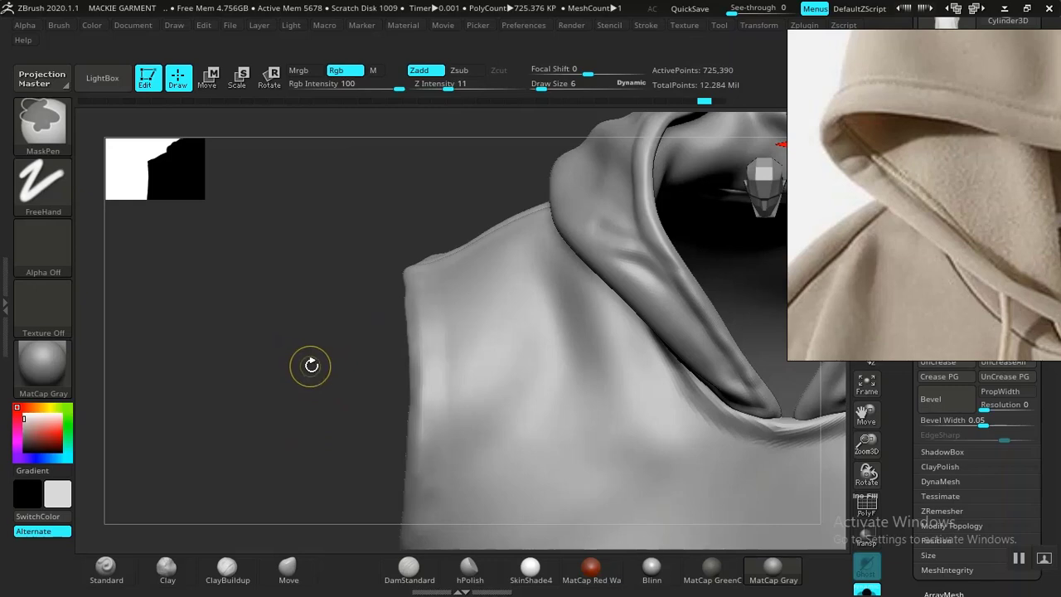
- Compare the hoodie's front and armholes with the stitching along the hood and shoulder in the reference photo
{"action": "left_click_drag", "start_coordinate": [285, 299], "coordinate": [177, 345], "text": "alt"}
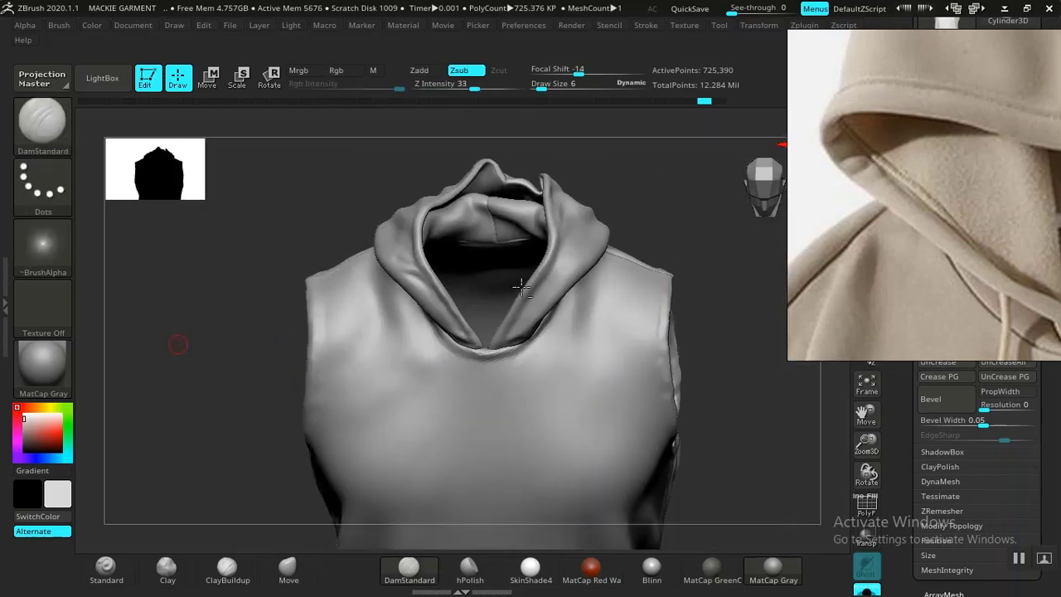
{"action": "left_click_drag", "start_coordinate": [749, 333], "coordinate": [732, 289], "text": "alt"}
{"action": "left_click_drag", "start_coordinate": [729, 358], "coordinate": [601, 315]}
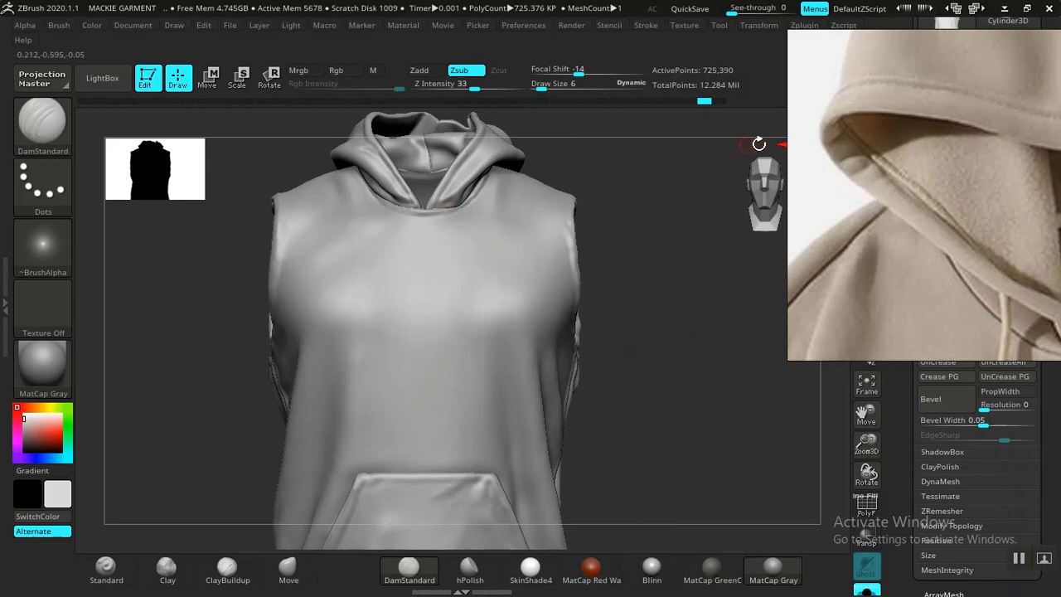
{"action": "left_click_drag", "start_coordinate": [721, 283], "coordinate": [753, 299]}
{"action": "middle_click_drag", "start_coordinate": [907, 216], "coordinate": [970, 158]}
{"action": "scroll", "coordinate": [850, 187], "scroll_direction": "down", "scroll_amount": 3}
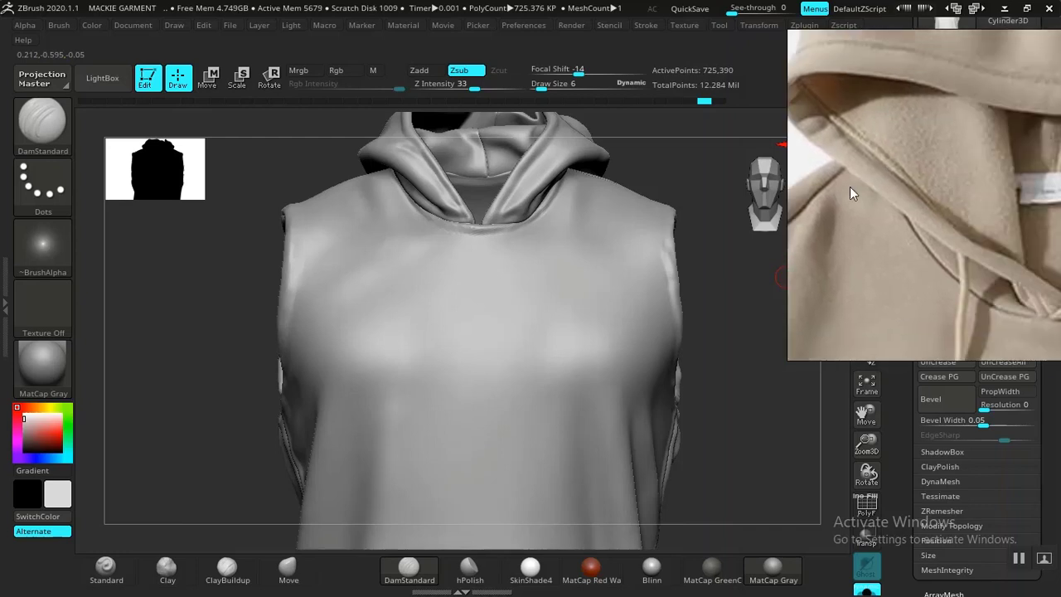
{"action": "scroll", "coordinate": [908, 203], "scroll_direction": "up", "scroll_amount": 5}
{"action": "scroll", "coordinate": [848, 241], "scroll_direction": "down", "scroll_amount": 2}
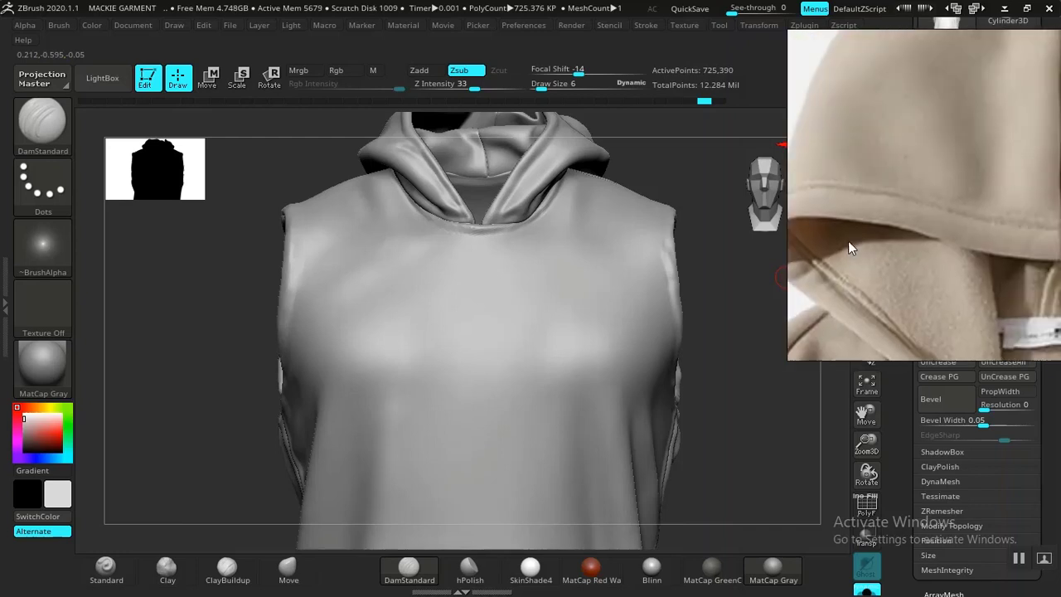
{"action": "scroll", "coordinate": [885, 238], "scroll_direction": "up", "scroll_amount": 3}
{"action": "middle_click_drag", "start_coordinate": [884, 239], "coordinate": [944, 193]}
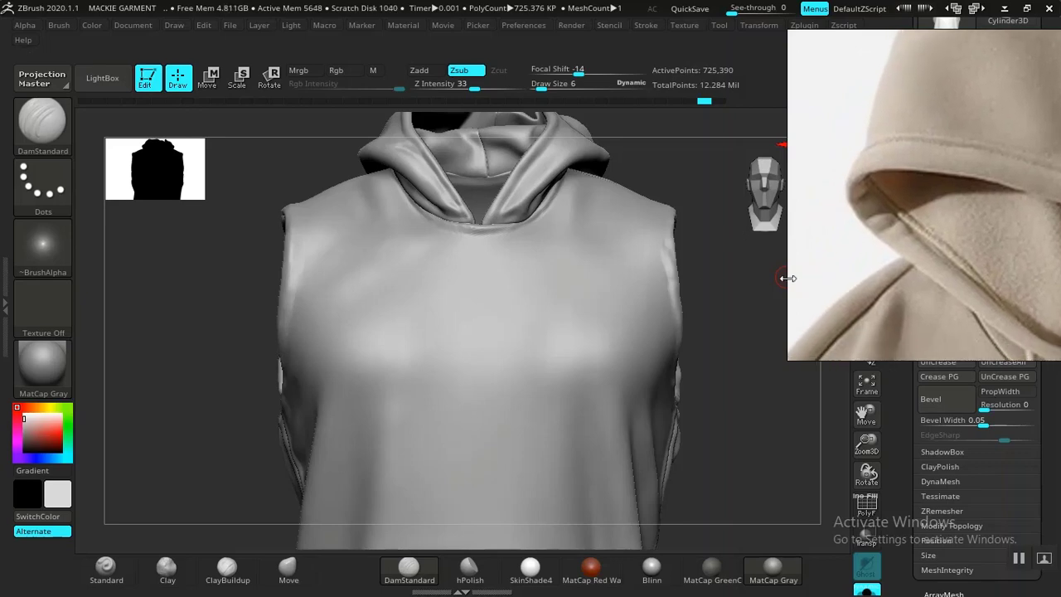
- Move the reference photo clear of the Geometry settings and raise the hoodie to its highest subdivision level
{"action": "left_click_drag", "start_coordinate": [929, 192], "coordinate": [100, 277]}
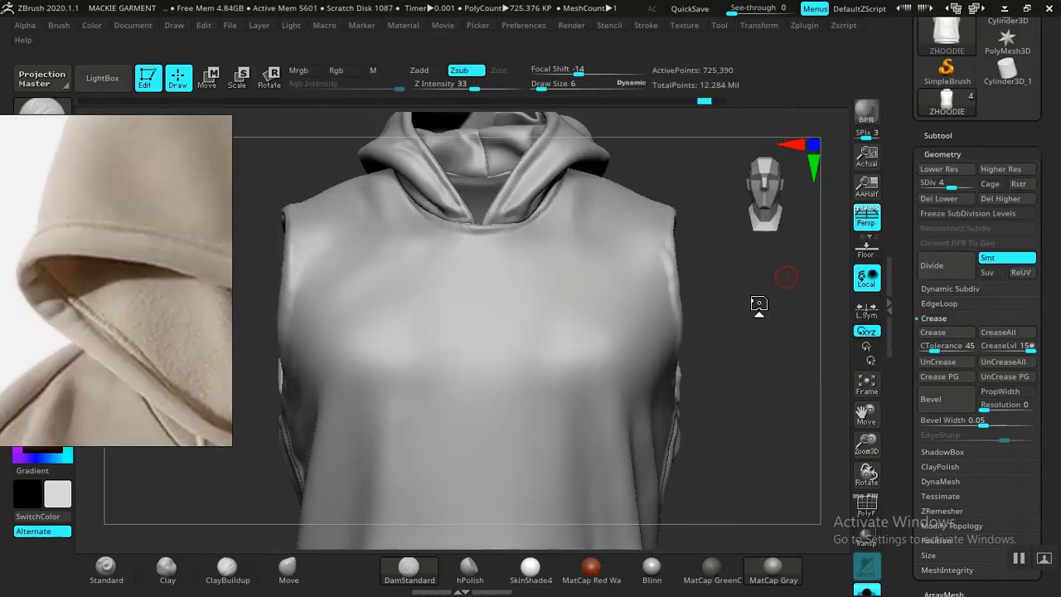
{"action": "left_click_drag", "start_coordinate": [758, 299], "coordinate": [748, 302]}
{"action": "left_click_drag", "start_coordinate": [799, 276], "coordinate": [760, 294]}
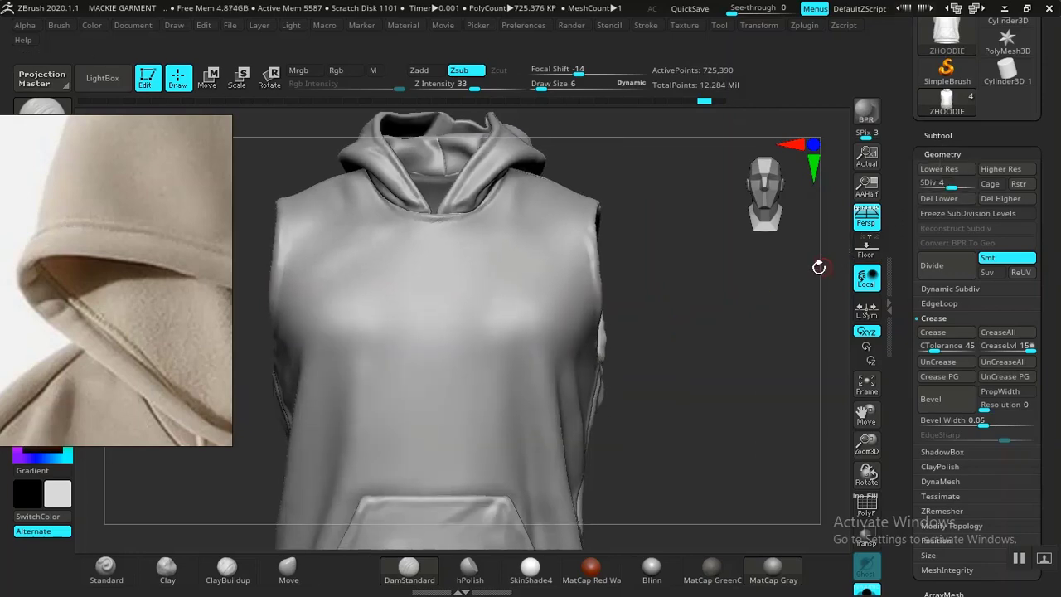
{"action": "left_click_drag", "start_coordinate": [684, 332], "coordinate": [684, 327]}
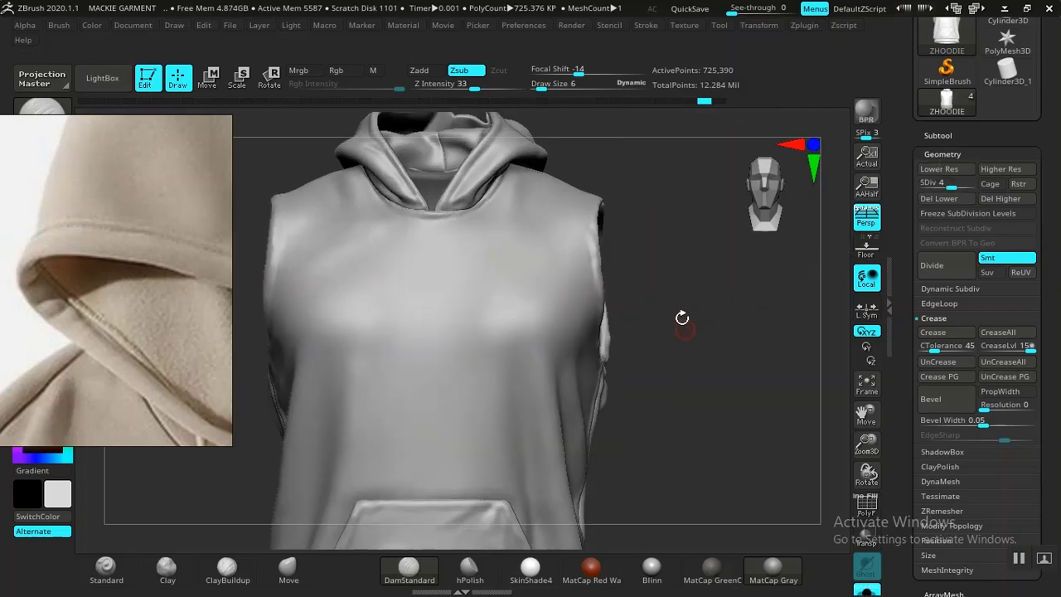
{"action": "key", "text": "ctrl+d"}
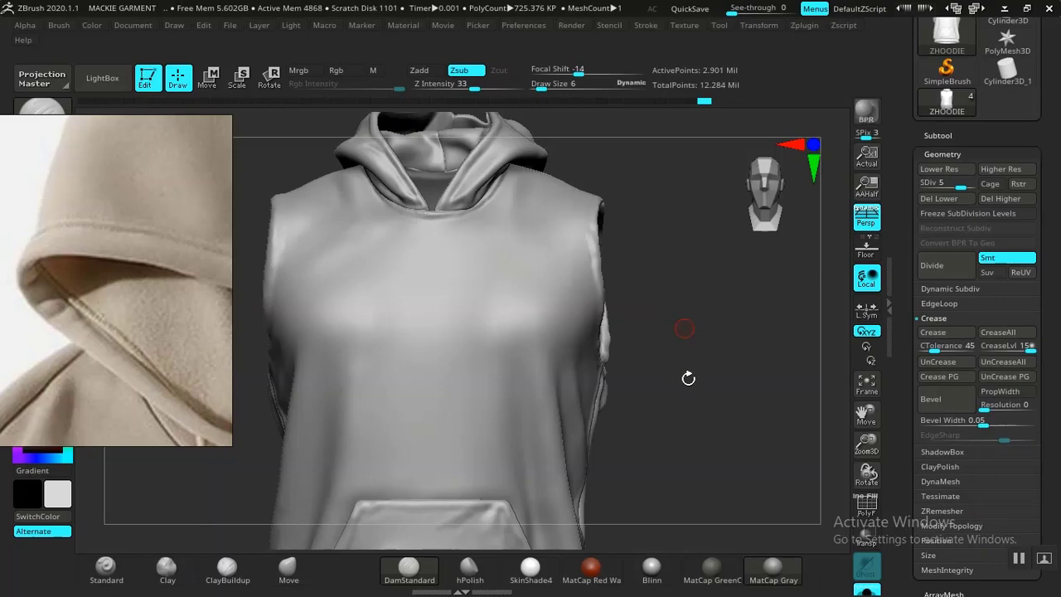
{"action": "key", "text": "d"}
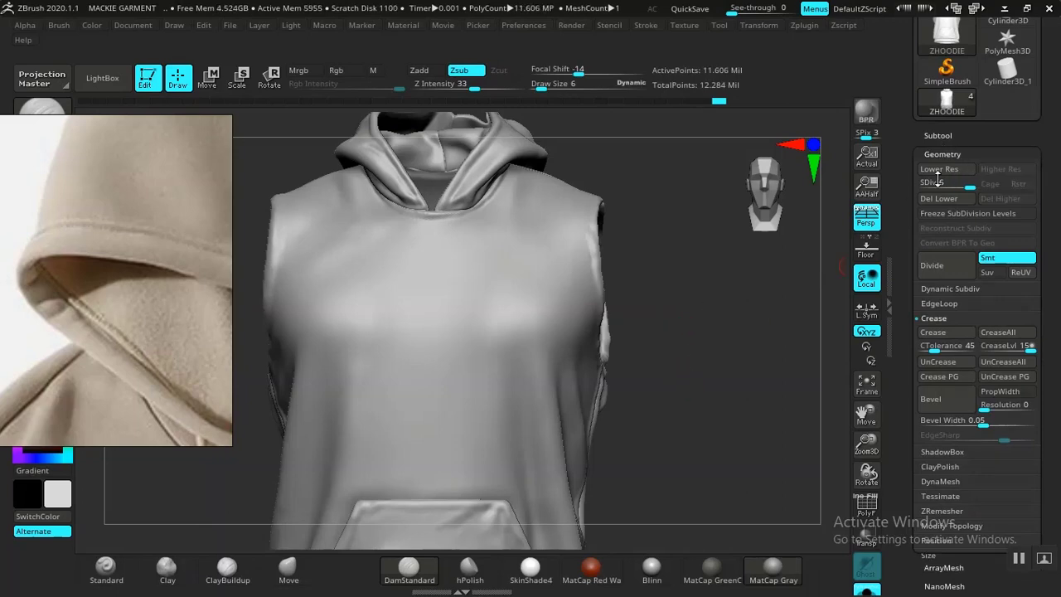
- Rename the hoodie's SEAMS sculpting layer to SEAMS ALPHA and keep it active for recording
{"action": "left_click", "coordinate": [945, 155]}
{"action": "left_click", "coordinate": [938, 209]}
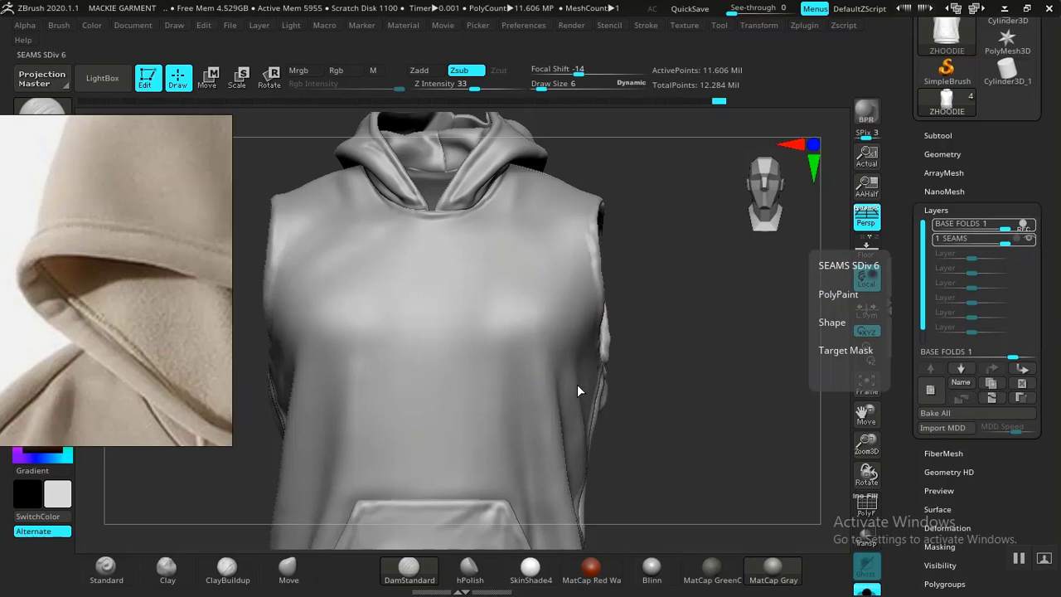
{"action": "left_click", "coordinate": [954, 238]}
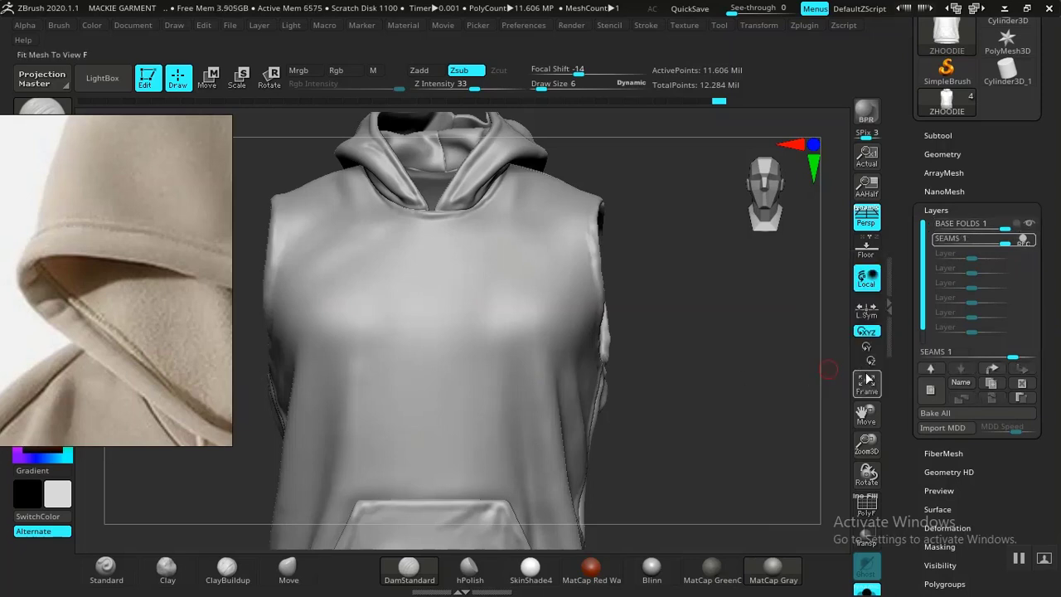
{"action": "left_click", "coordinate": [966, 382]}
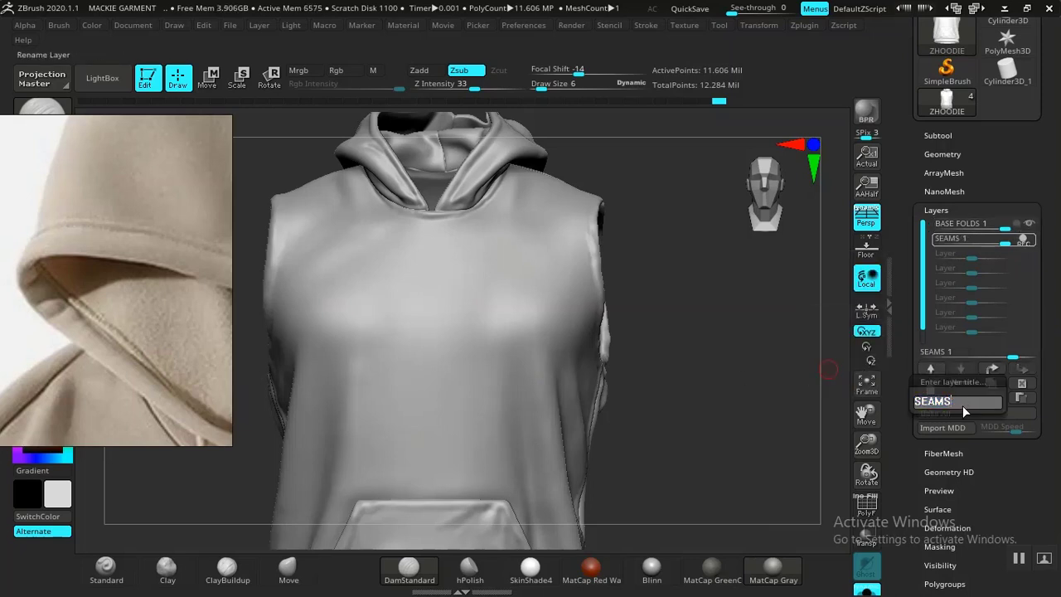
{"action": "type", "text": "ALPHA"}
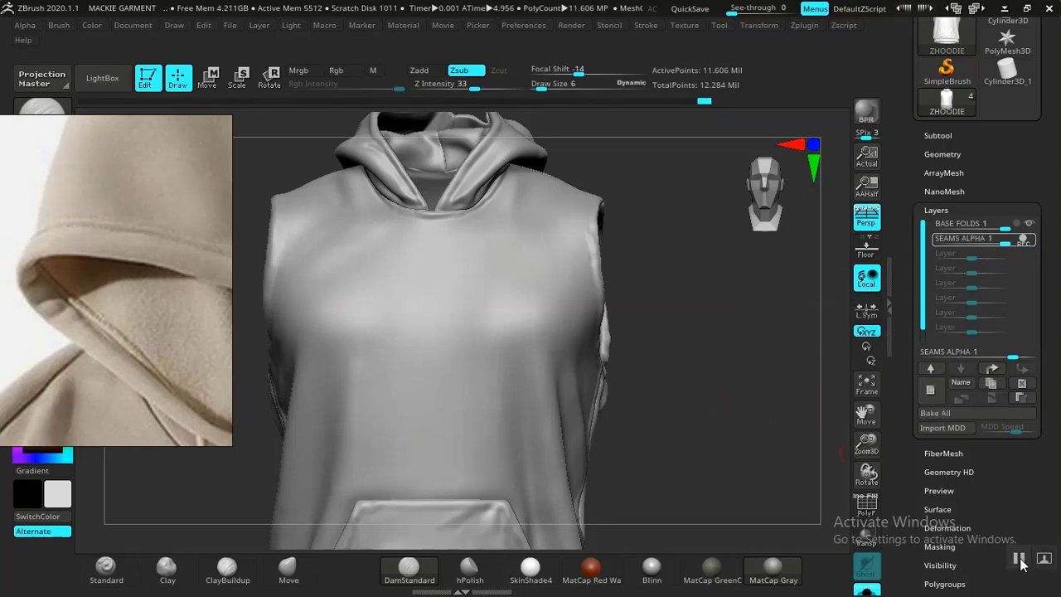
- Compare the hoodie's armhole with the hood stitching in the zoomed-in reference photo, moving the photo clear of the garment
{"action": "left_click_drag", "start_coordinate": [710, 426], "coordinate": [765, 376]}
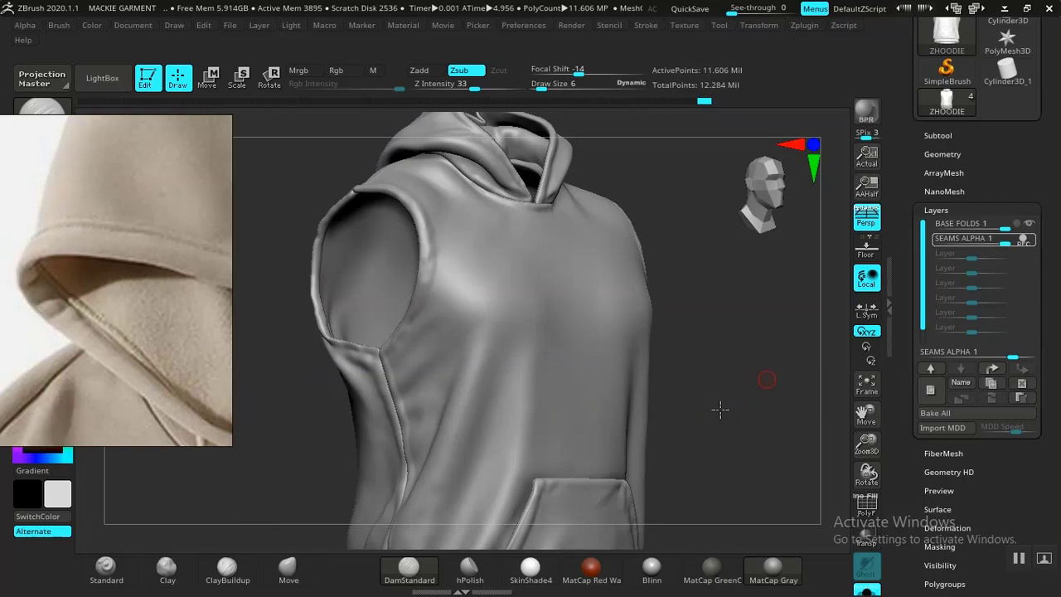
{"action": "left_click_drag", "start_coordinate": [722, 407], "coordinate": [487, 335]}
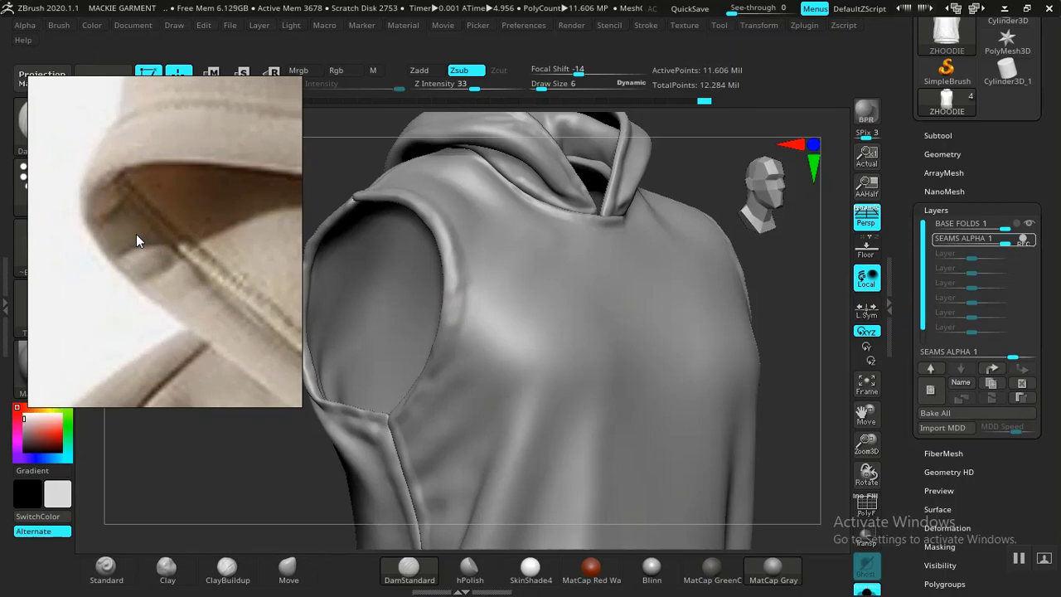
{"action": "left_click_drag", "start_coordinate": [136, 234], "coordinate": [867, 158]}
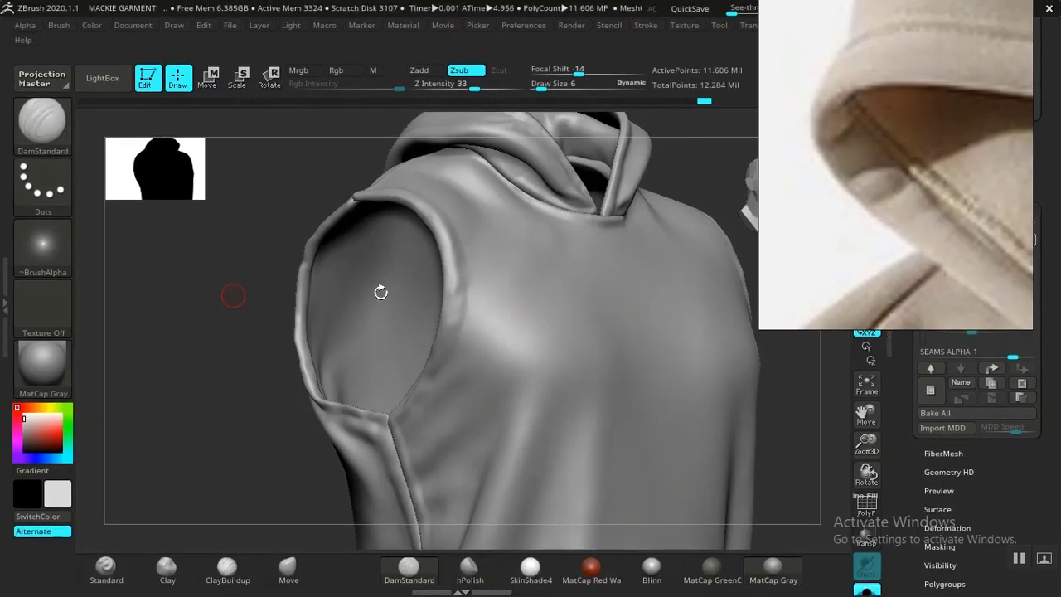
{"action": "left_click_drag", "start_coordinate": [881, 241], "coordinate": [864, 99]}
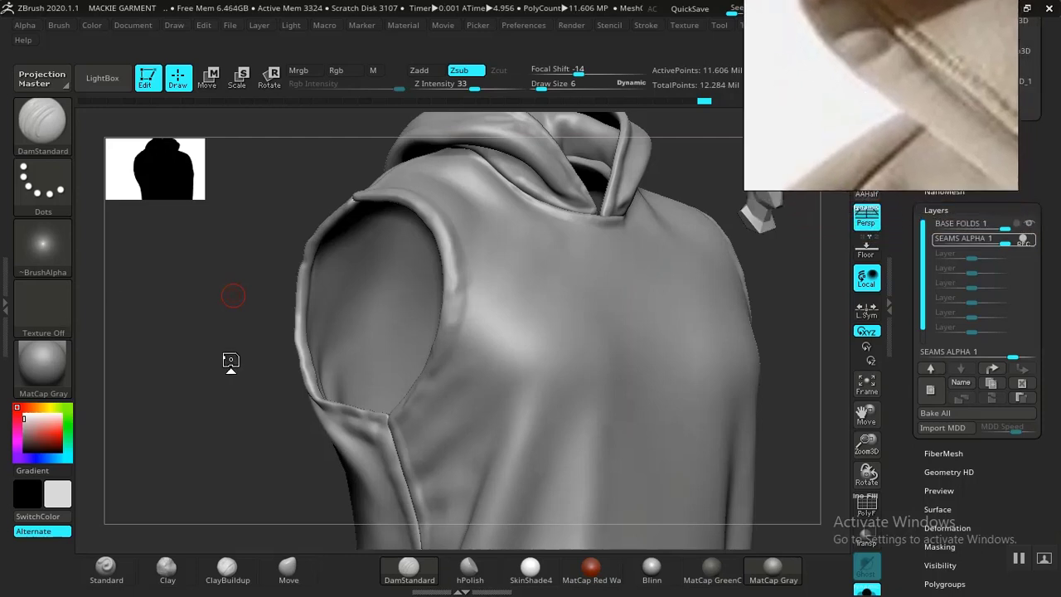
- Add a new sculpting layer above SEAMS ALPHA and name it ELASTIC ALPHA
{"action": "left_click_drag", "start_coordinate": [251, 345], "coordinate": [267, 412]}
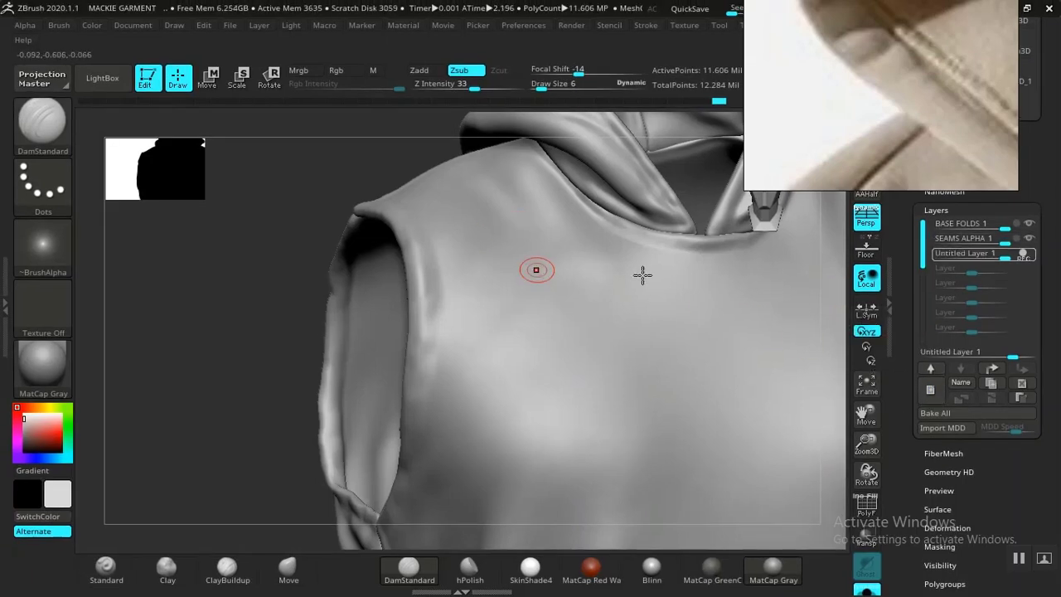
{"action": "left_click", "coordinate": [961, 383]}
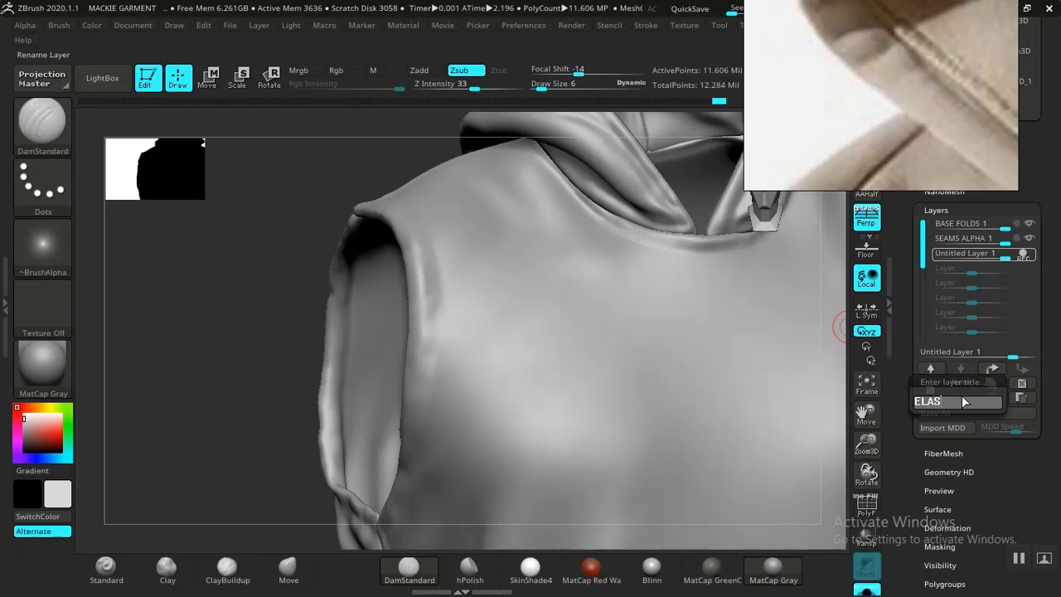
{"action": "type", "text": "ELASTIC"}
{"action": "type", "text": " P"}
{"action": "key", "text": "Return"}
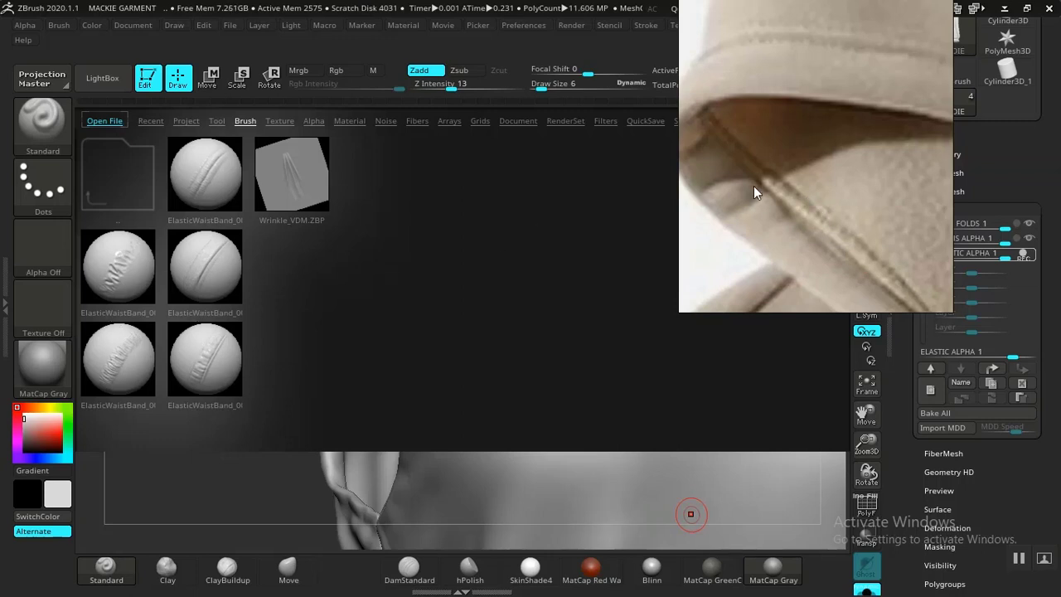
- Load a puckered ElasticWaistBand brush from the brush library and isolate the hoodie's front panel
{"action": "double_click", "coordinate": [118, 270]}
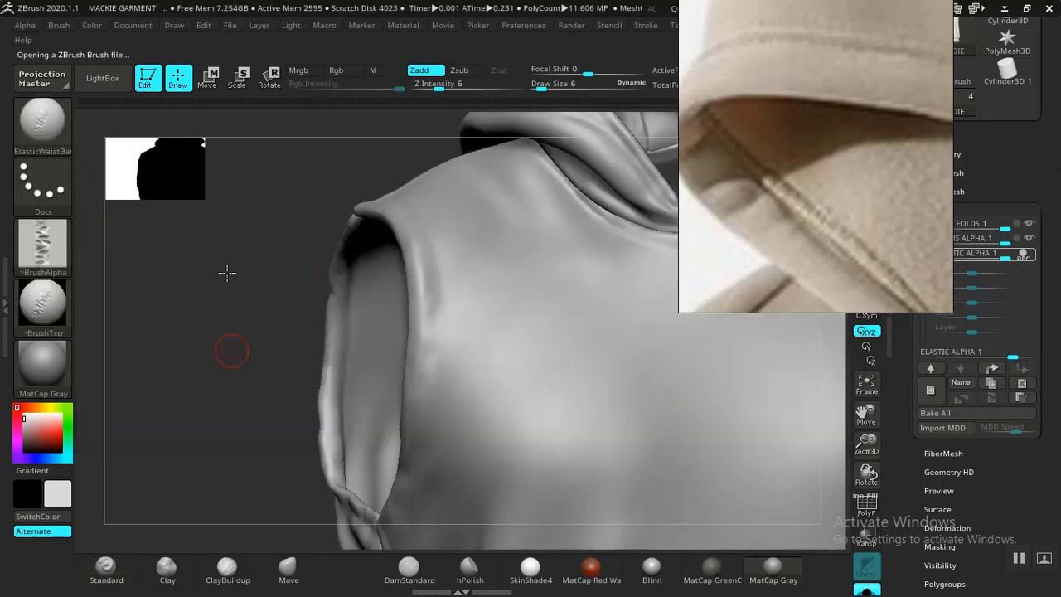
{"action": "mouse_move", "coordinate": [226, 272]}
{"action": "left_mouse_down"}
{"action": "mouse_move", "coordinate": [239, 363]}
{"action": "mouse_move", "coordinate": [216, 367]}
{"action": "mouse_move", "coordinate": [525, 294]}
{"action": "left_mouse_up"}
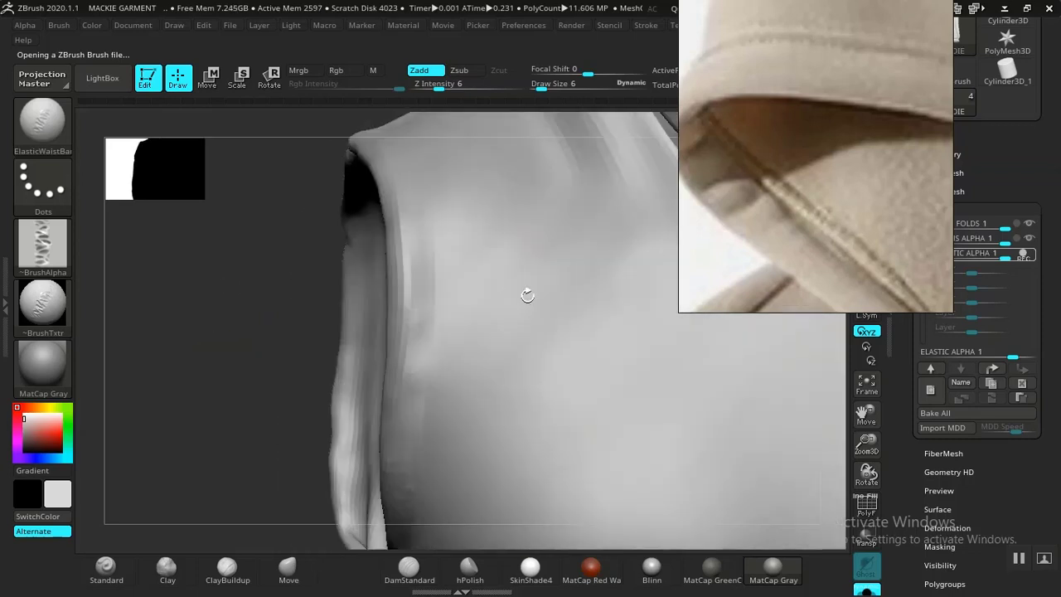
{"action": "key", "text": "ctrl+shift"}
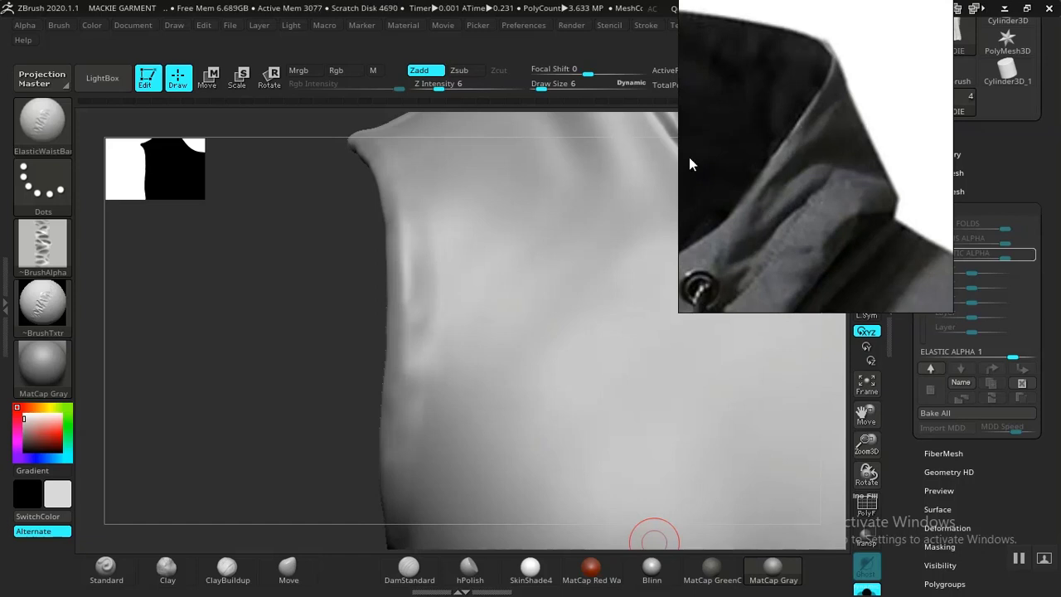
- Try a puckered elastic band stroke down the front panel's armhole edge at draw size 14
{"action": "left_click_drag", "start_coordinate": [353, 249], "coordinate": [291, 249]}
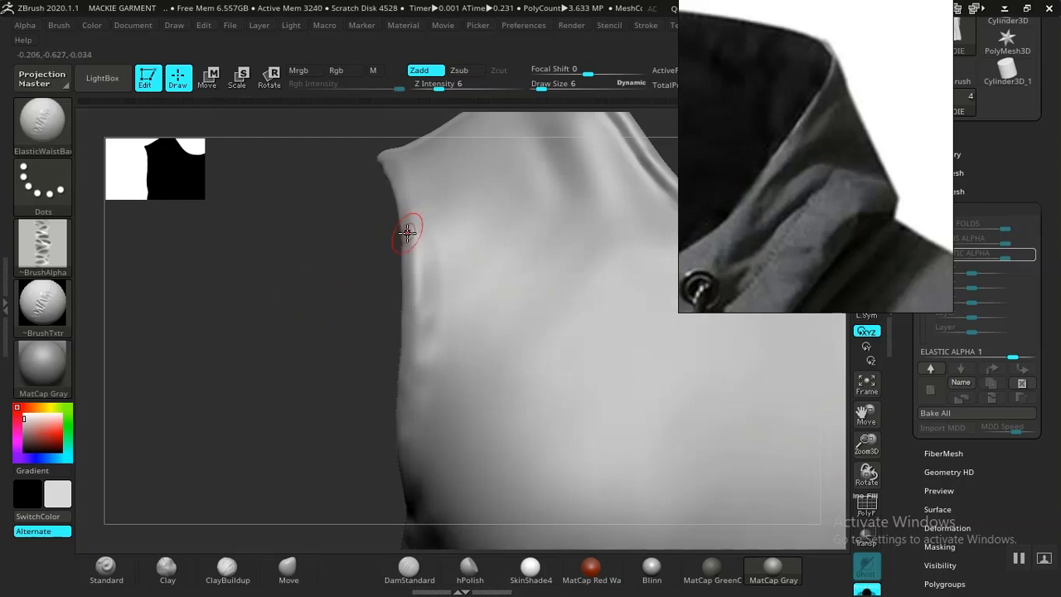
{"action": "key", "text": "]"}
{"action": "key", "text": "]"}
{"action": "left_click_drag", "start_coordinate": [407, 184], "coordinate": [419, 387]}
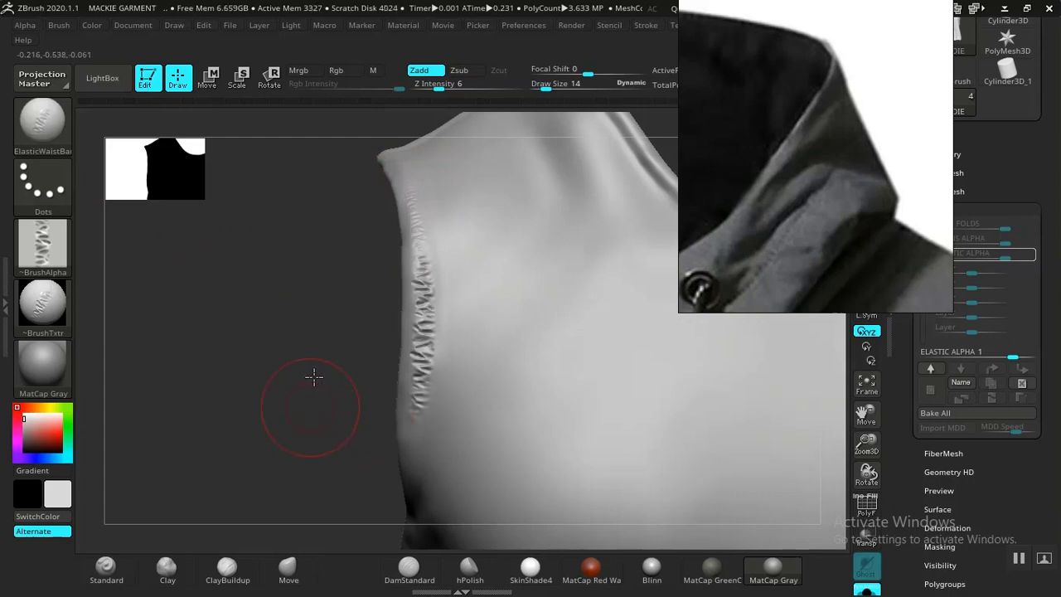
- Undo the elastic band stroke along the front panel's armhole edge after checking it up close
{"action": "left_click_drag", "start_coordinate": [312, 398], "coordinate": [282, 330]}
{"action": "left_click_drag", "start_coordinate": [316, 396], "coordinate": [320, 424]}
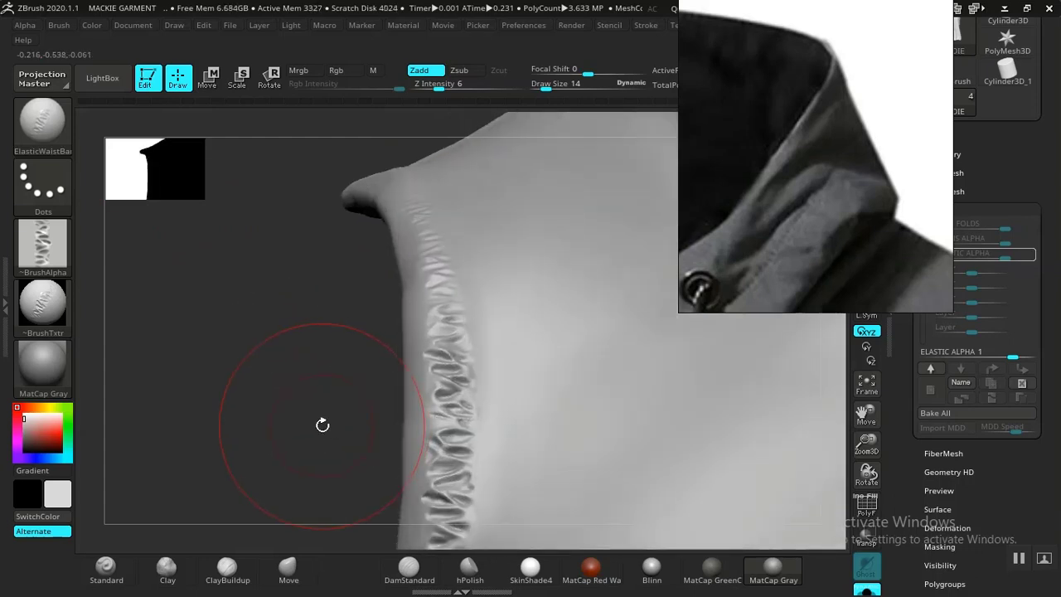
{"action": "key", "text": "ctrl"}
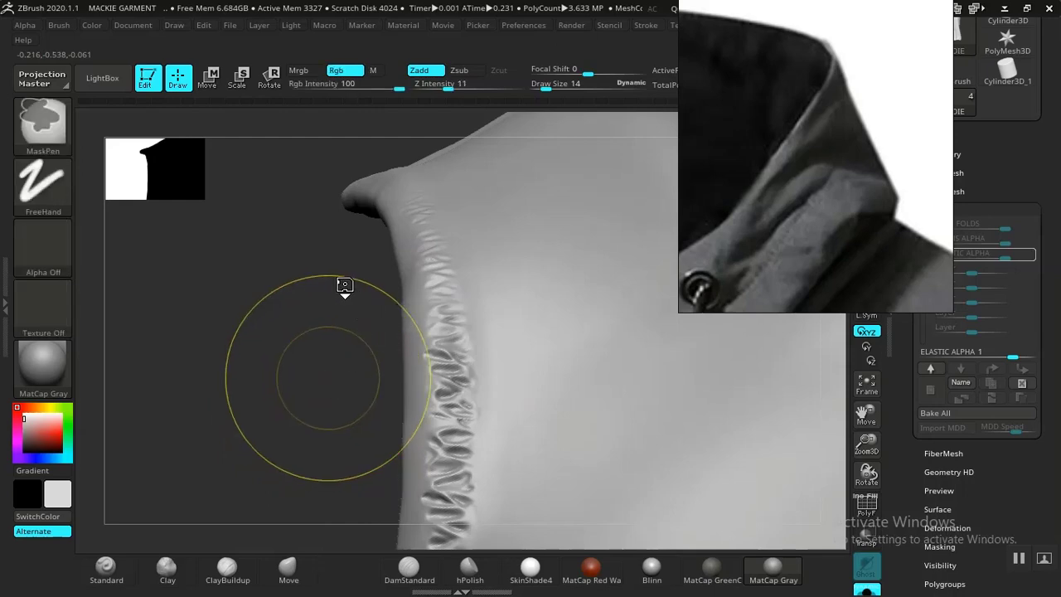
{"action": "key", "text": "ctrl+z"}
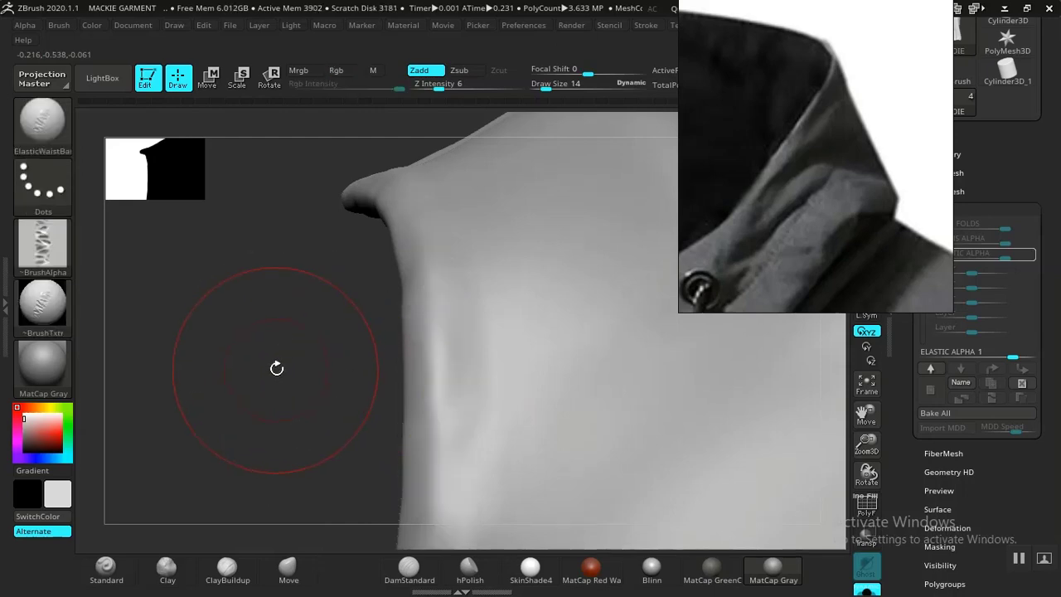
- Switch to the Standard brush at draw size 6 and lower the front panel's subdivision level for sculpting by hand
{"action": "left_click_drag", "start_coordinate": [302, 413], "coordinate": [310, 379]}
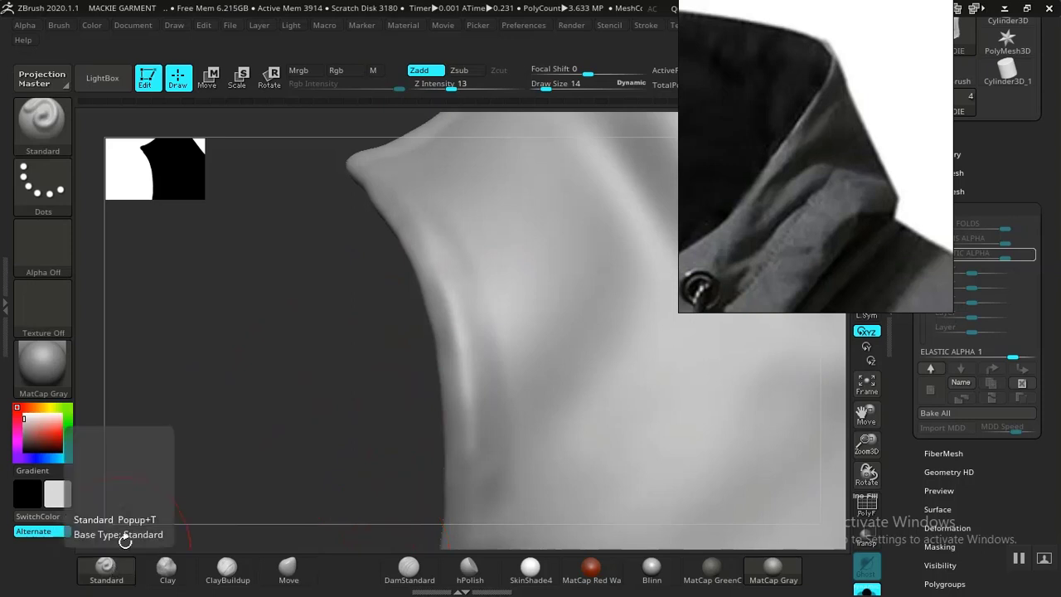
{"action": "left_click_drag", "start_coordinate": [263, 391], "coordinate": [415, 280]}
{"action": "key", "text": "bracketleft"}
{"action": "key", "text": "bracketleft"}
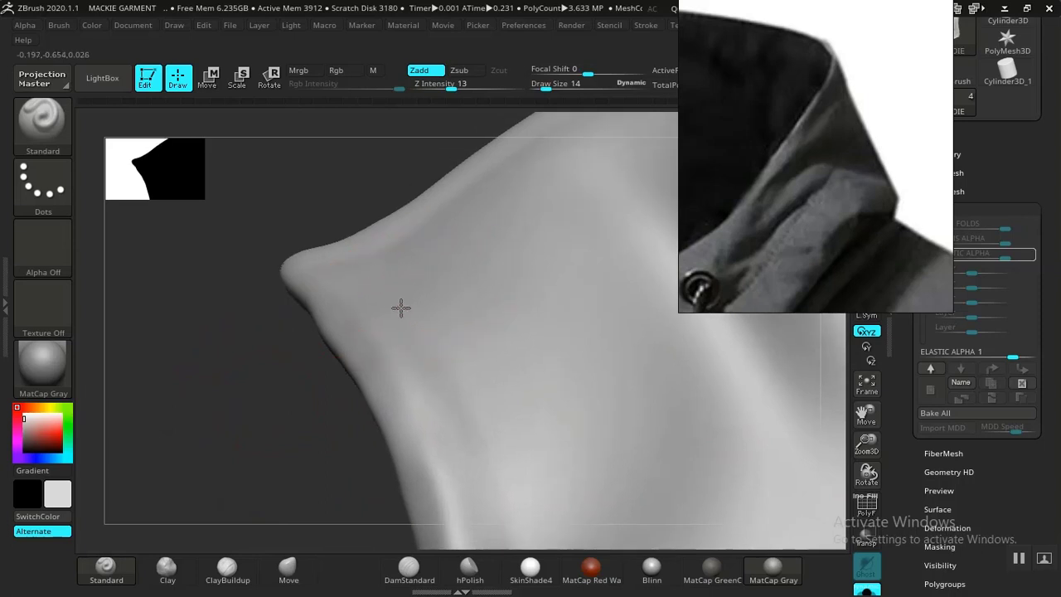
{"action": "mouse_move", "coordinate": [303, 372]}
{"action": "left_mouse_down"}
{"action": "mouse_move", "coordinate": [235, 423]}
{"action": "mouse_move", "coordinate": [261, 401]}
{"action": "left_mouse_up"}
{"action": "key", "text": "shift"}
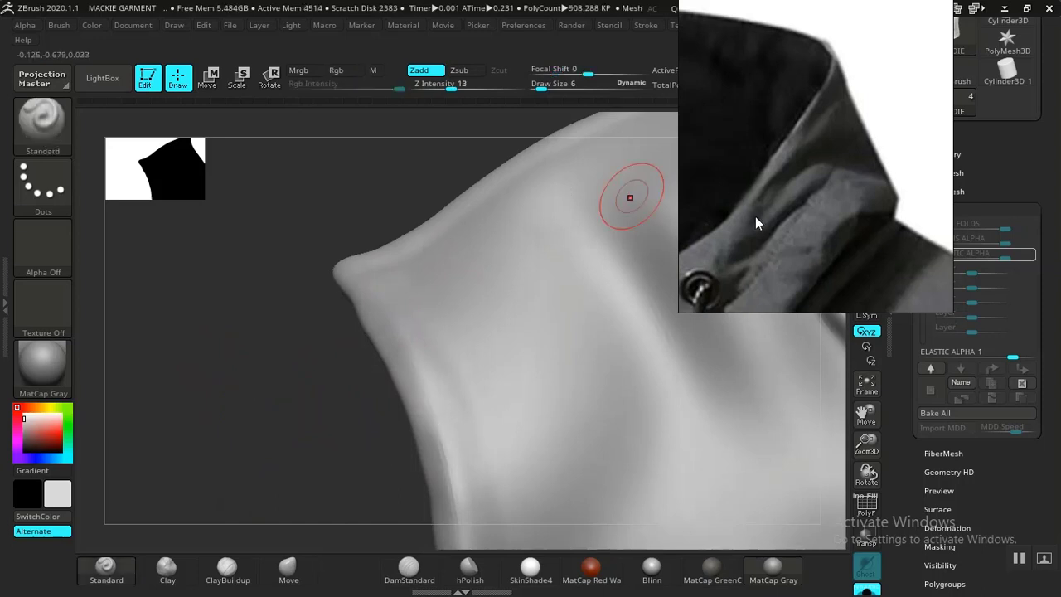
- Compare the front panel's shoulder point with the jacket collar in the reference photo, keeping the photo beside the armhole
{"action": "left_click_drag", "start_coordinate": [735, 240], "coordinate": [905, 236]}
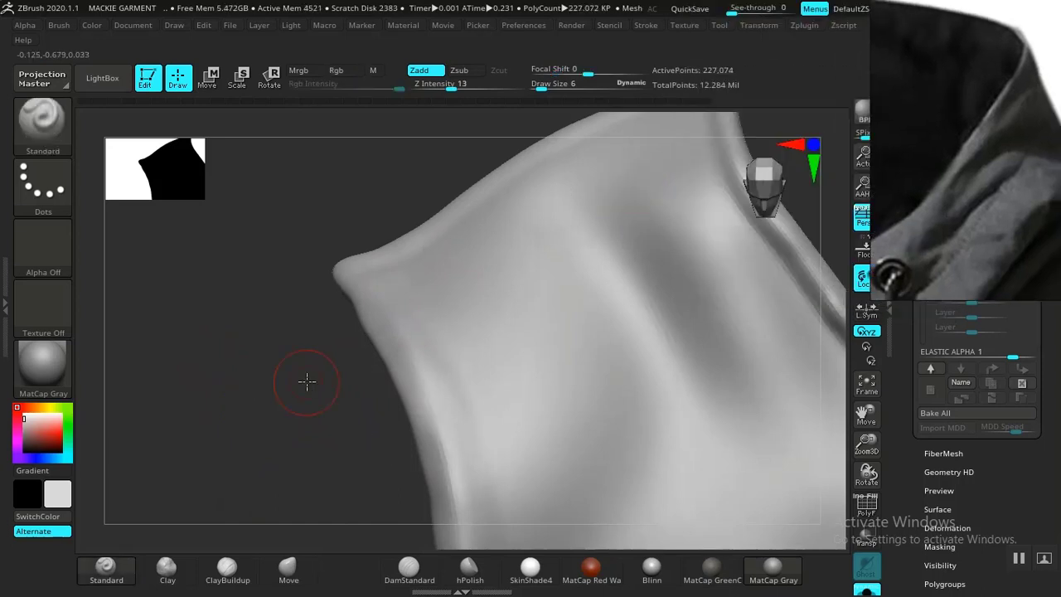
{"action": "left_click_drag", "start_coordinate": [306, 381], "coordinate": [352, 371]}
{"action": "left_click_drag", "start_coordinate": [997, 154], "coordinate": [787, 176]}
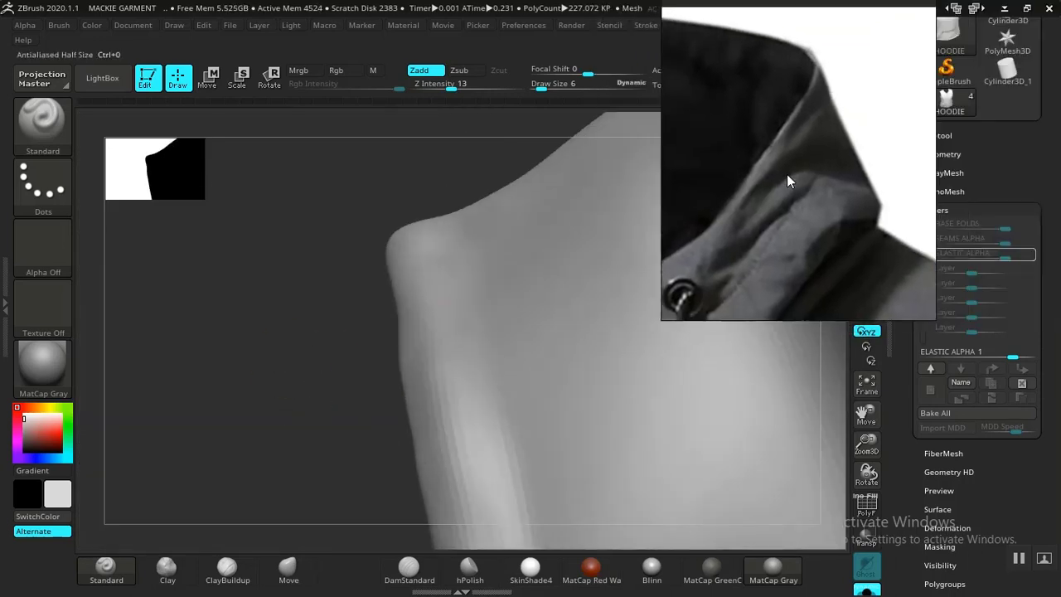
- Sculpt small raised puckers along the armhole hem just below the shoulder point and smooth them into the edge
{"action": "mouse_move", "coordinate": [337, 359]}
{"action": "left_mouse_down"}
{"action": "mouse_move", "coordinate": [282, 343]}
{"action": "mouse_move", "coordinate": [306, 370]}
{"action": "mouse_move", "coordinate": [353, 366]}
{"action": "left_mouse_up"}
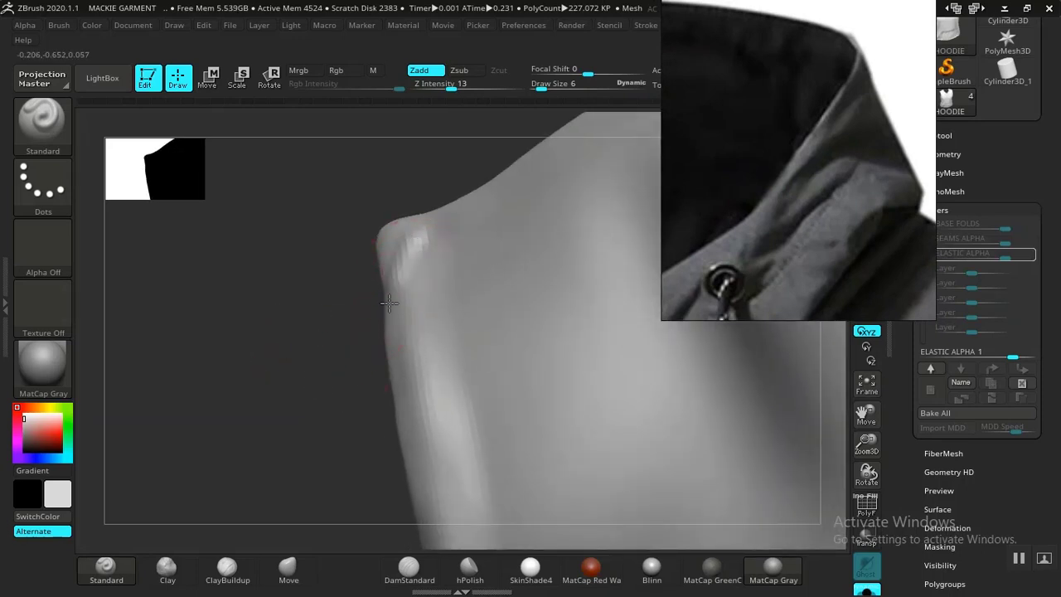
{"action": "mouse_move", "coordinate": [334, 356]}
{"action": "left_mouse_down"}
{"action": "mouse_move", "coordinate": [354, 374]}
{"action": "mouse_move", "coordinate": [287, 327]}
{"action": "mouse_move", "coordinate": [317, 379]}
{"action": "mouse_move", "coordinate": [415, 374]}
{"action": "left_mouse_up"}
{"action": "left_click_drag", "start_coordinate": [384, 333], "coordinate": [412, 287]}
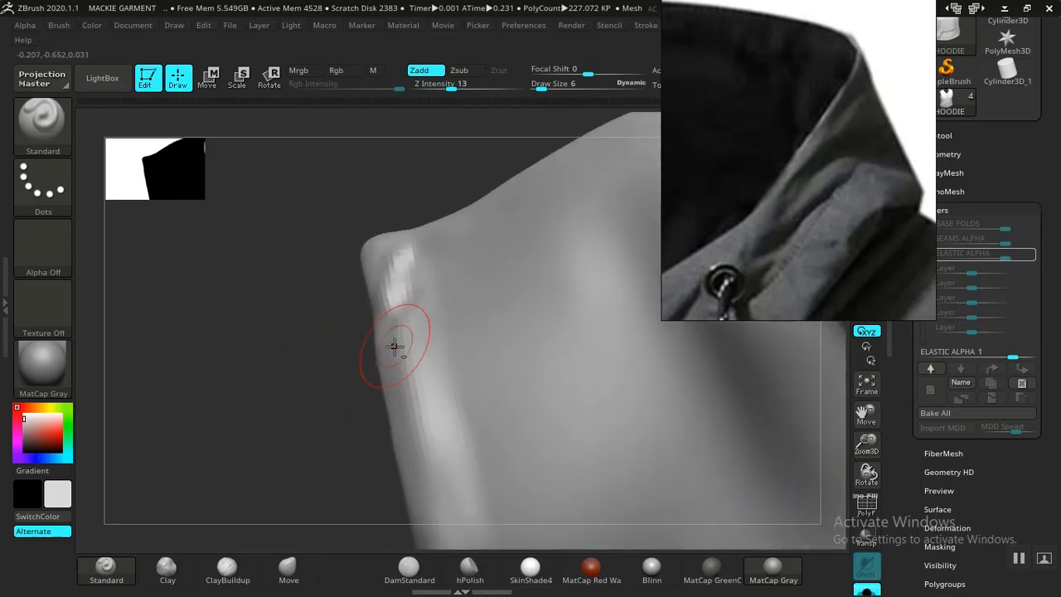
{"action": "mouse_move", "coordinate": [395, 347]}
{"action": "left_mouse_down"}
{"action": "mouse_move", "coordinate": [405, 372]}
{"action": "mouse_move", "coordinate": [380, 355]}
{"action": "left_mouse_up"}
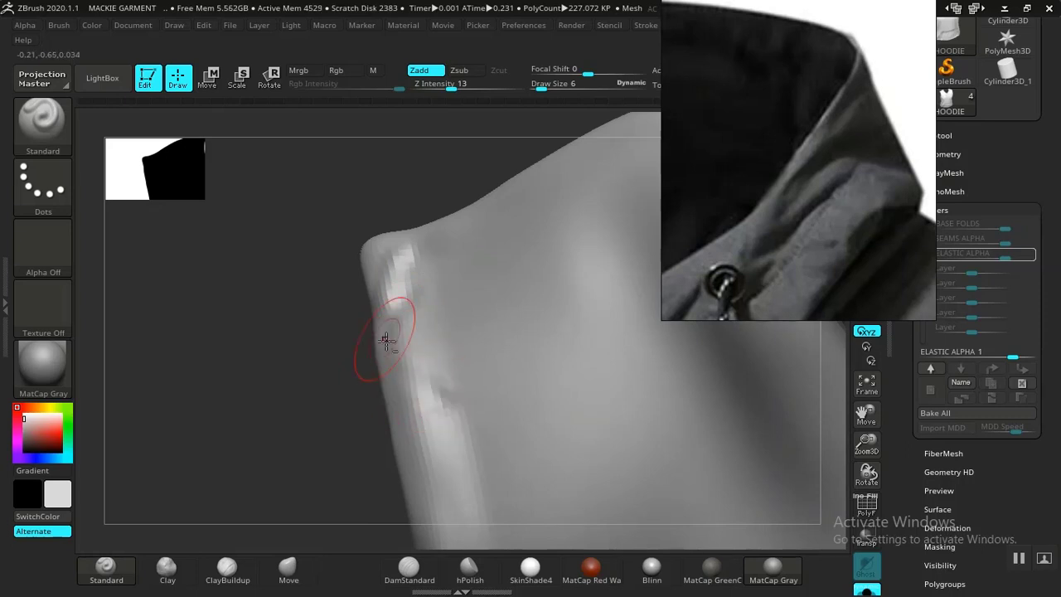
{"action": "left_click_drag", "start_coordinate": [386, 340], "coordinate": [412, 390]}
{"action": "left_click_drag", "start_coordinate": [392, 346], "coordinate": [389, 378], "text": "shift"}
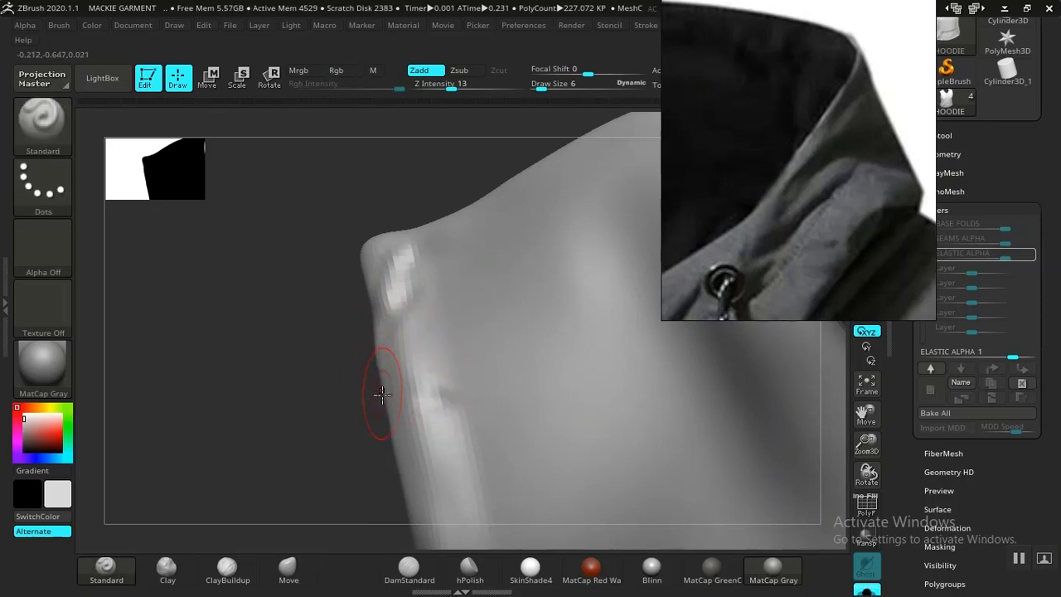
- Add short diagonal wrinkles across the upper armhole hem and soften the edge beneath them
{"action": "mouse_move", "coordinate": [337, 428]}
{"action": "left_mouse_down"}
{"action": "mouse_move", "coordinate": [293, 372]}
{"action": "mouse_move", "coordinate": [299, 336]}
{"action": "mouse_move", "coordinate": [299, 360]}
{"action": "mouse_move", "coordinate": [339, 367]}
{"action": "mouse_move", "coordinate": [367, 407]}
{"action": "mouse_move", "coordinate": [415, 355]}
{"action": "left_mouse_up"}
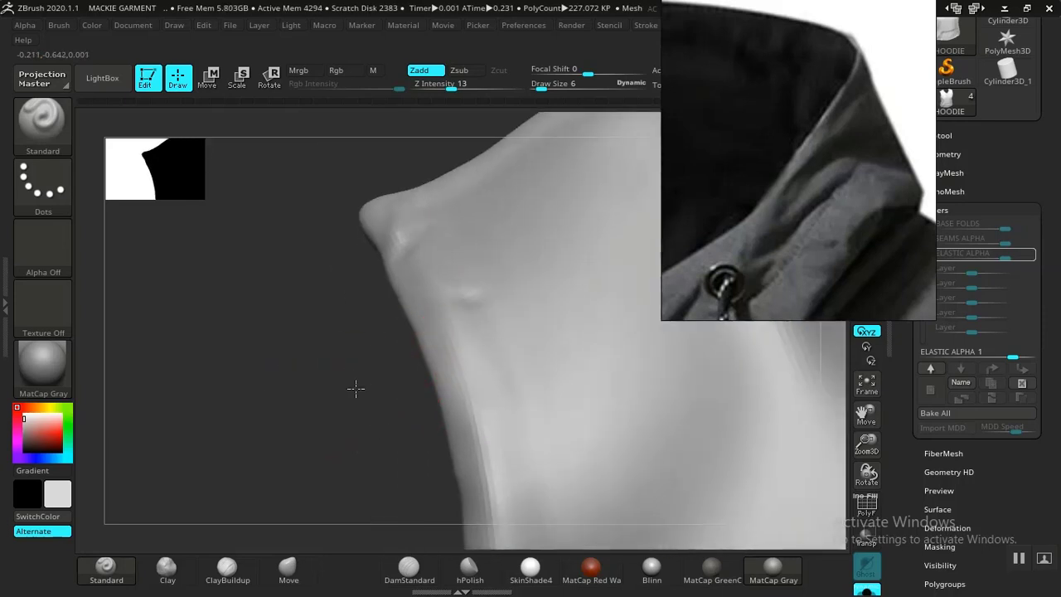
{"action": "left_click_drag", "start_coordinate": [356, 388], "coordinate": [348, 351]}
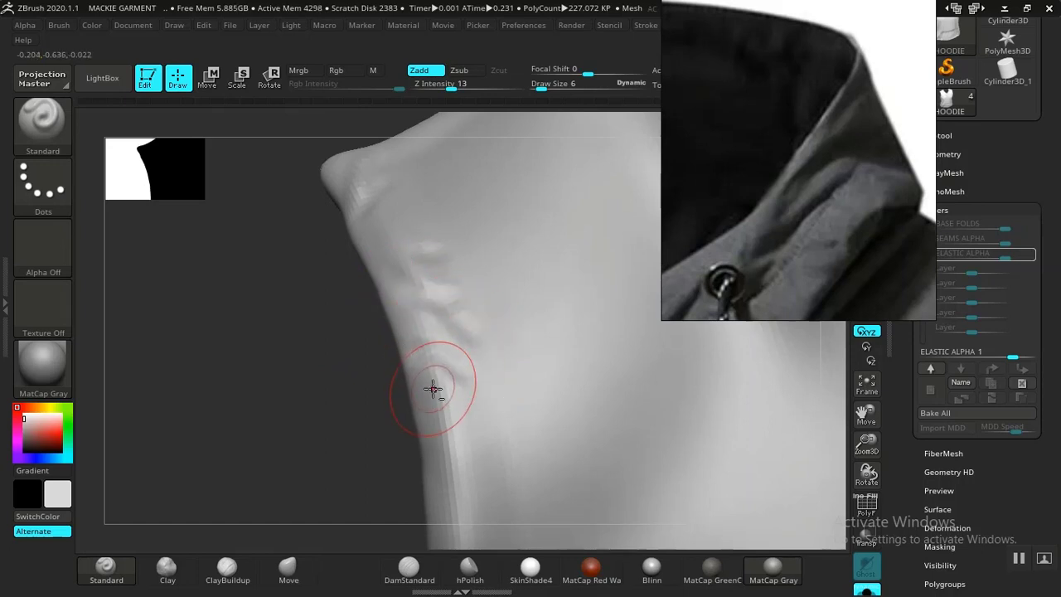
{"action": "left_click_drag", "start_coordinate": [433, 398], "coordinate": [429, 372], "text": "shift"}
{"action": "left_click_drag", "start_coordinate": [407, 330], "coordinate": [447, 394]}
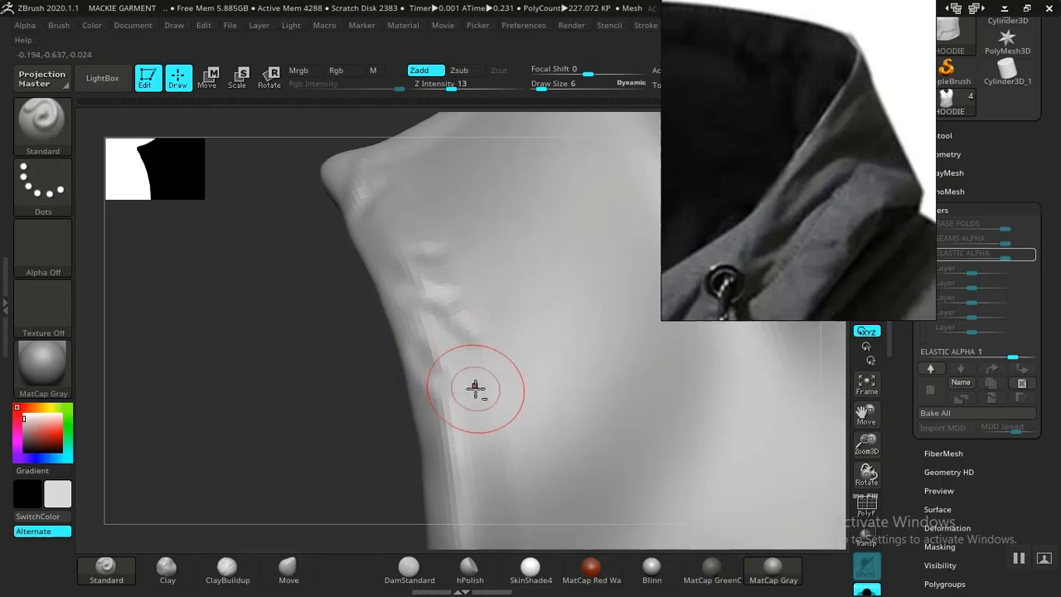
- Sculpt long raised folds along the upper and middle armhole hem below the existing puckers
{"action": "mouse_move", "coordinate": [356, 383]}
{"action": "left_mouse_down"}
{"action": "mouse_move", "coordinate": [282, 376]}
{"action": "mouse_move", "coordinate": [348, 356]}
{"action": "left_mouse_up"}
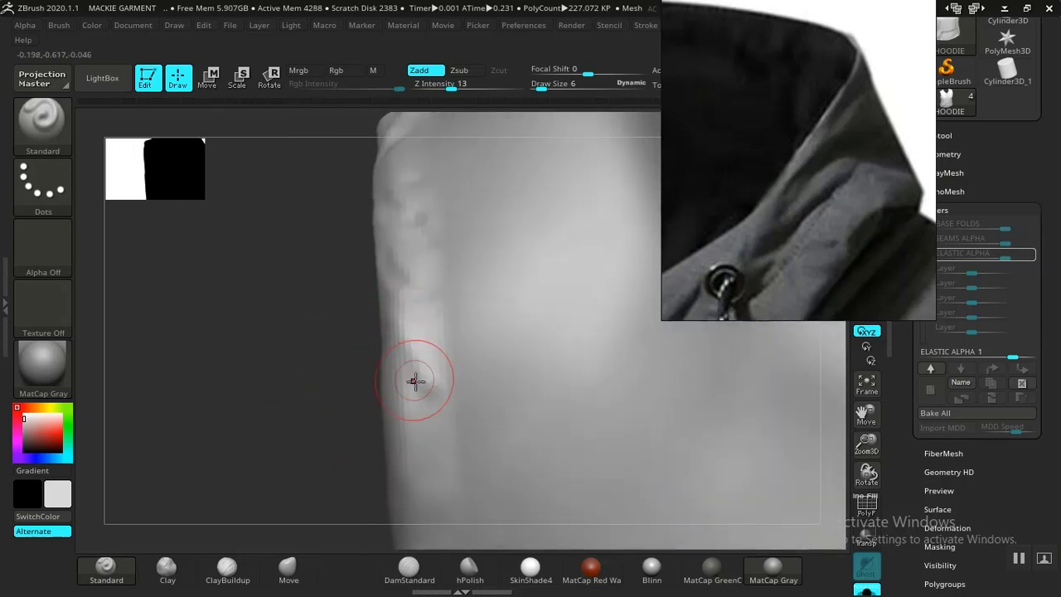
{"action": "left_click_drag", "start_coordinate": [426, 394], "coordinate": [431, 361]}
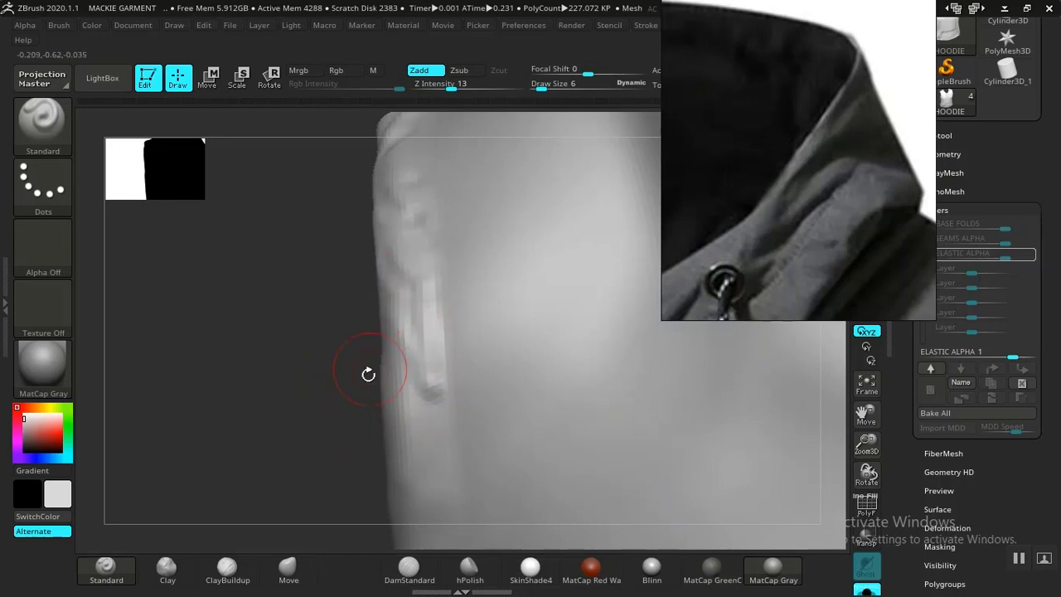
{"action": "mouse_move", "coordinate": [368, 373]}
{"action": "left_mouse_down"}
{"action": "mouse_move", "coordinate": [324, 351]}
{"action": "mouse_move", "coordinate": [320, 396]}
{"action": "mouse_move", "coordinate": [386, 450]}
{"action": "mouse_move", "coordinate": [443, 465]}
{"action": "mouse_move", "coordinate": [360, 443]}
{"action": "mouse_move", "coordinate": [310, 246]}
{"action": "mouse_move", "coordinate": [310, 294]}
{"action": "mouse_move", "coordinate": [318, 246]}
{"action": "mouse_move", "coordinate": [336, 275]}
{"action": "mouse_move", "coordinate": [338, 312]}
{"action": "mouse_move", "coordinate": [315, 368]}
{"action": "mouse_move", "coordinate": [365, 306]}
{"action": "left_mouse_up"}
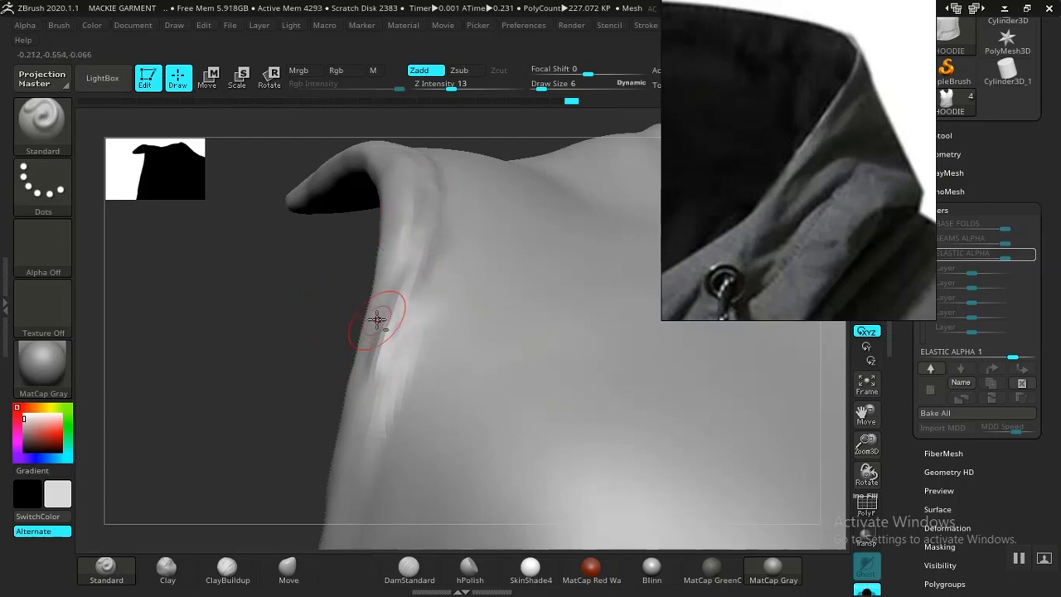
{"action": "left_click_drag", "start_coordinate": [377, 320], "coordinate": [443, 179]}
{"action": "left_click_drag", "start_coordinate": [309, 369], "coordinate": [334, 210], "text": "alt"}
{"action": "left_click_drag", "start_coordinate": [286, 362], "coordinate": [312, 341]}
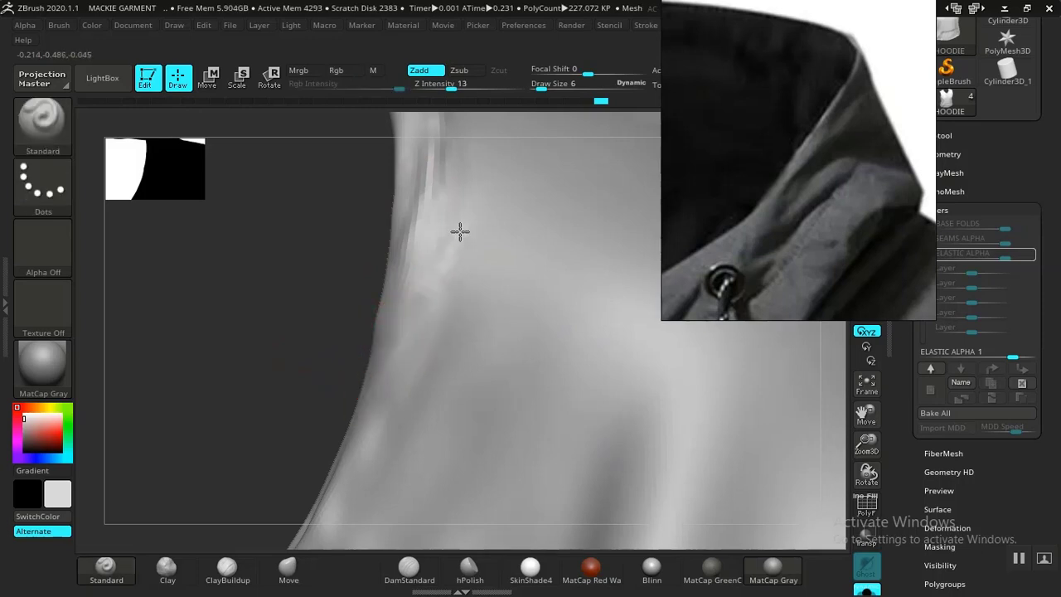
- Carve narrow diagonal creases into the lower armhole hem, following its curve toward the underarm
{"action": "left_click_drag", "start_coordinate": [290, 372], "coordinate": [371, 281]}
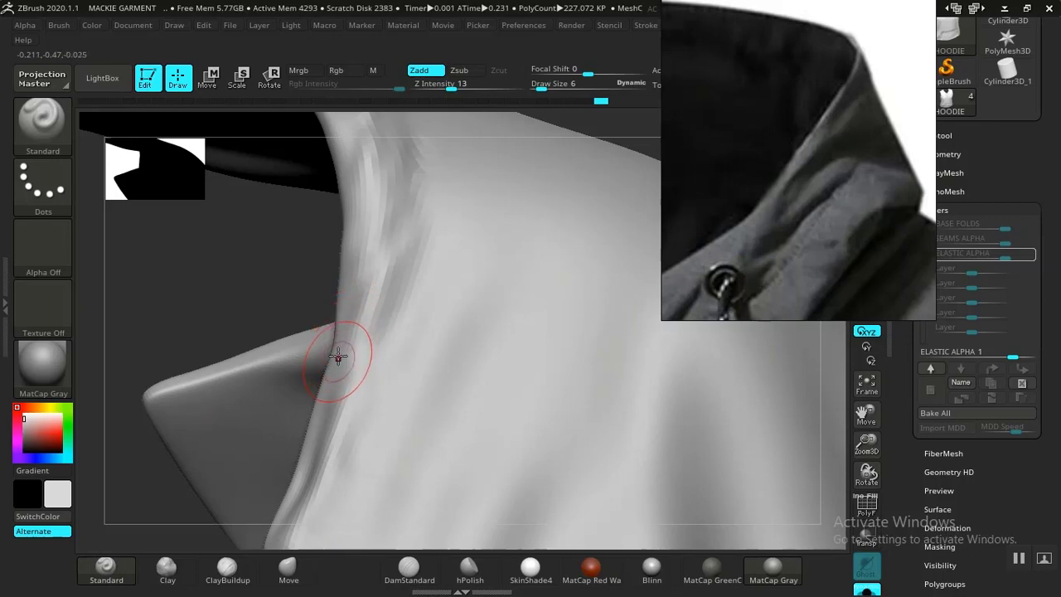
{"action": "left_click_drag", "start_coordinate": [400, 284], "coordinate": [389, 345], "text": "alt"}
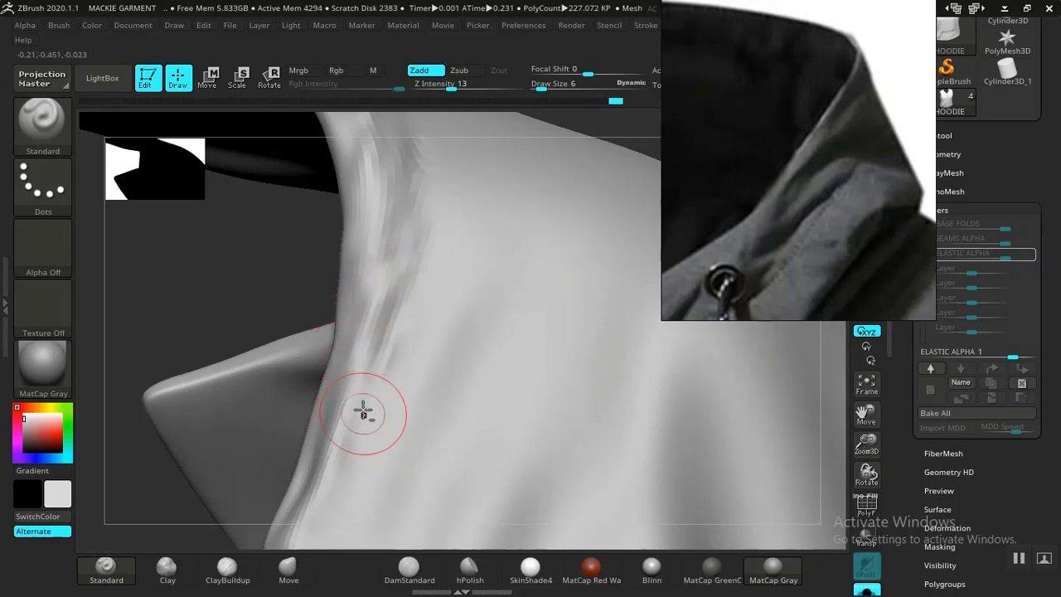
{"action": "left_click_drag", "start_coordinate": [359, 407], "coordinate": [343, 485], "text": "alt"}
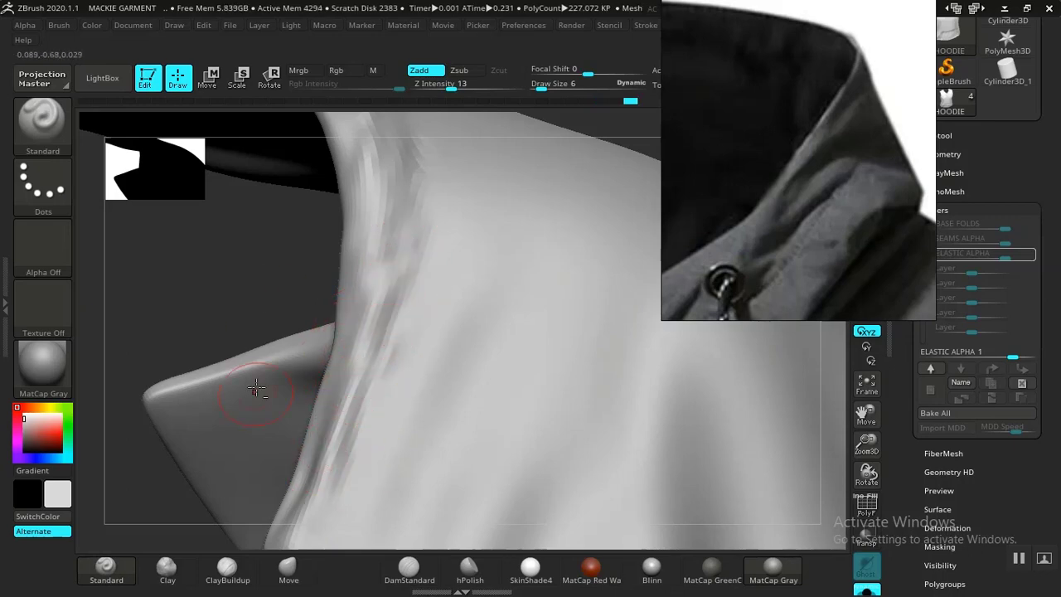
{"action": "mouse_move", "coordinate": [213, 271]}
{"action": "left_mouse_down"}
{"action": "mouse_move", "coordinate": [256, 360]}
{"action": "mouse_move", "coordinate": [361, 266]}
{"action": "mouse_move", "coordinate": [433, 230]}
{"action": "mouse_move", "coordinate": [339, 379]}
{"action": "mouse_move", "coordinate": [301, 367]}
{"action": "mouse_move", "coordinate": [328, 402]}
{"action": "mouse_move", "coordinate": [287, 492]}
{"action": "mouse_move", "coordinate": [270, 409]}
{"action": "mouse_move", "coordinate": [267, 490]}
{"action": "mouse_move", "coordinate": [274, 387]}
{"action": "mouse_move", "coordinate": [348, 481]}
{"action": "mouse_move", "coordinate": [267, 326]}
{"action": "mouse_move", "coordinate": [286, 437]}
{"action": "mouse_move", "coordinate": [301, 395]}
{"action": "mouse_move", "coordinate": [327, 440]}
{"action": "mouse_move", "coordinate": [313, 426]}
{"action": "mouse_move", "coordinate": [416, 467]}
{"action": "mouse_move", "coordinate": [402, 500]}
{"action": "mouse_move", "coordinate": [420, 396]}
{"action": "mouse_move", "coordinate": [408, 469]}
{"action": "left_mouse_up"}
- Sculpt narrow ridges into the armhole hem at the shoulder point and smooth the corner around them
{"action": "left_click_drag", "start_coordinate": [425, 379], "coordinate": [421, 470]}
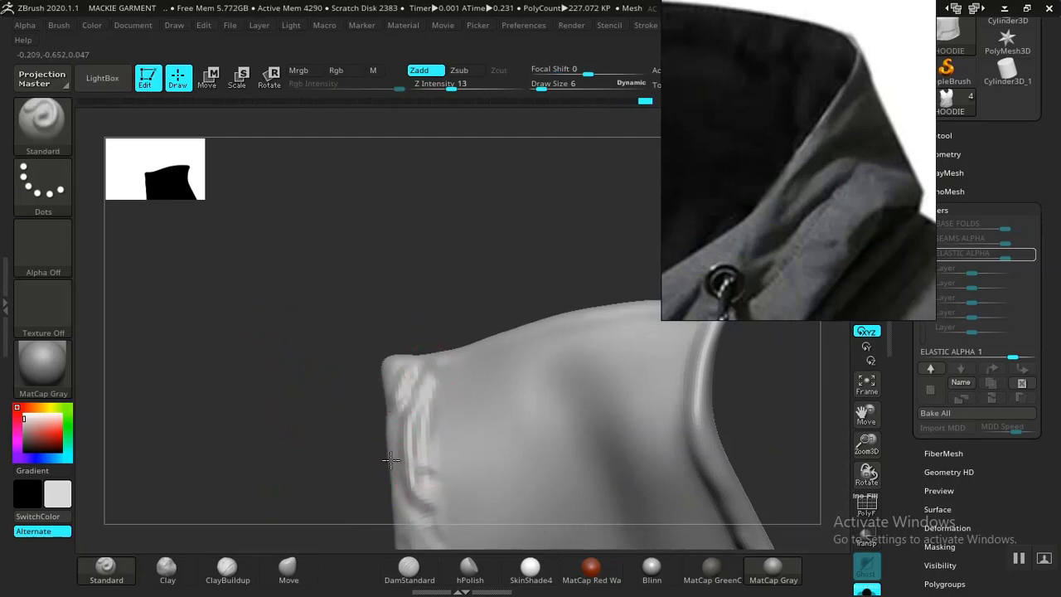
{"action": "key", "text": "shift"}
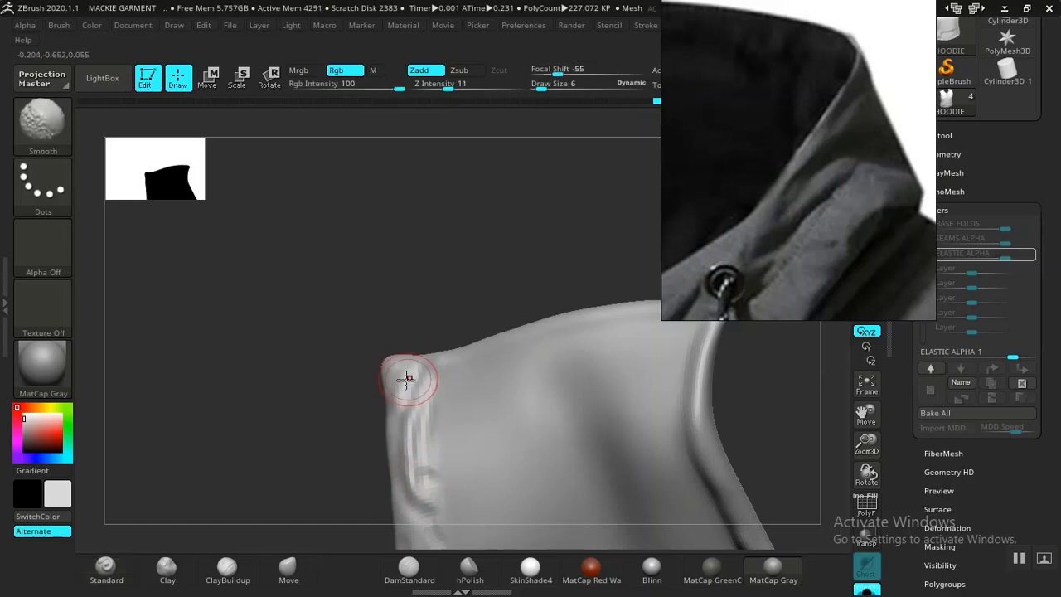
{"action": "left_click_drag", "start_coordinate": [416, 365], "coordinate": [392, 432]}
{"action": "key", "text": "shift"}
{"action": "mouse_move", "coordinate": [351, 467]}
{"action": "left_mouse_down"}
{"action": "mouse_move", "coordinate": [296, 374]}
{"action": "mouse_move", "coordinate": [315, 339]}
{"action": "mouse_move", "coordinate": [362, 420]}
{"action": "left_mouse_up"}
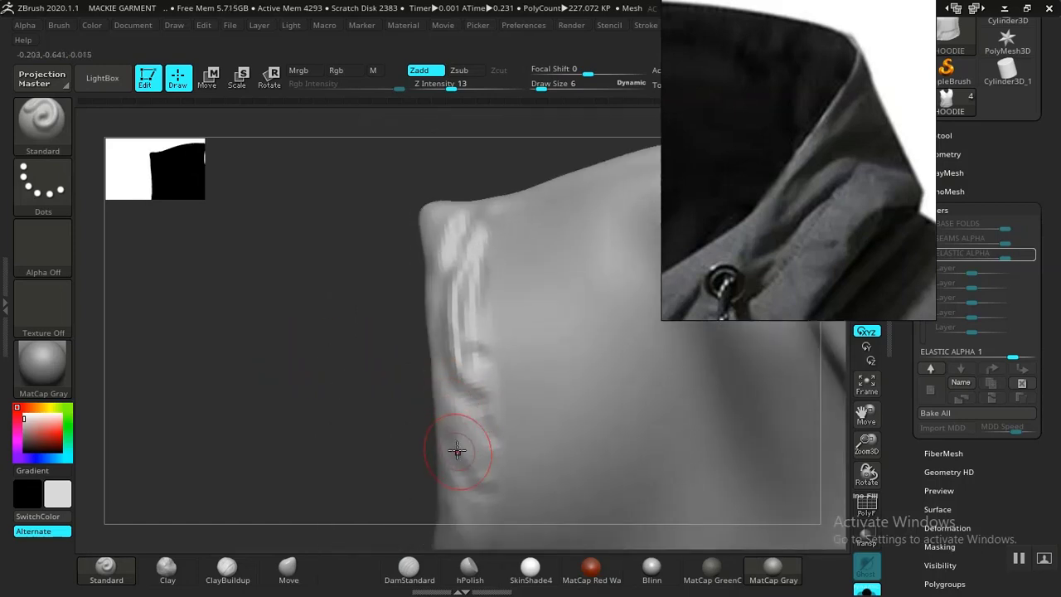
- Soften the upper armhole hem below the shoulder ridges and rework it with short diagonal wrinkles
{"action": "key", "text": "shift"}
{"action": "left_click_drag", "start_coordinate": [456, 436], "coordinate": [478, 441], "text": "shift"}
{"action": "mouse_move", "coordinate": [446, 400]}
{"action": "left_mouse_down"}
{"action": "mouse_move", "coordinate": [483, 481]}
{"action": "mouse_move", "coordinate": [443, 377]}
{"action": "mouse_move", "coordinate": [484, 504]}
{"action": "left_mouse_up"}
{"action": "key", "text": "ctrl"}
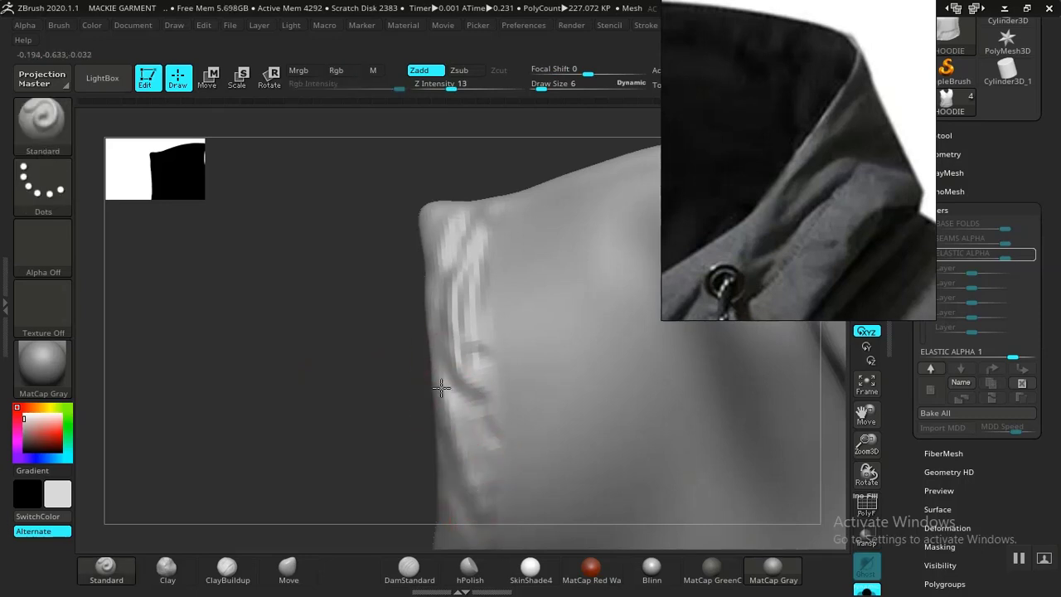
{"action": "left_click_drag", "start_coordinate": [475, 467], "coordinate": [465, 441], "text": "alt"}
- Carve and build up long diagonal folds along the middle of the armhole hem
{"action": "left_click_drag", "start_coordinate": [390, 466], "coordinate": [207, 140], "text": "alt"}
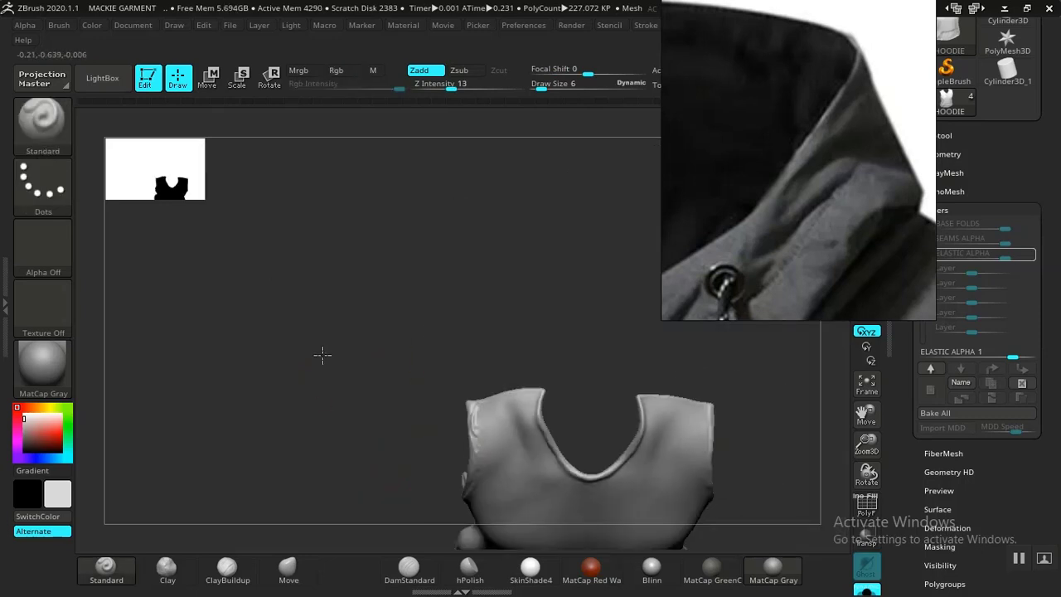
{"action": "left_click_drag", "start_coordinate": [324, 356], "coordinate": [377, 391], "text": "shift"}
{"action": "left_click_drag", "start_coordinate": [451, 371], "coordinate": [217, 236], "text": "alt"}
{"action": "left_click_drag", "start_coordinate": [530, 328], "coordinate": [461, 408], "text": "alt"}
{"action": "left_click_drag", "start_coordinate": [162, 388], "coordinate": [398, 502], "text": "alt"}
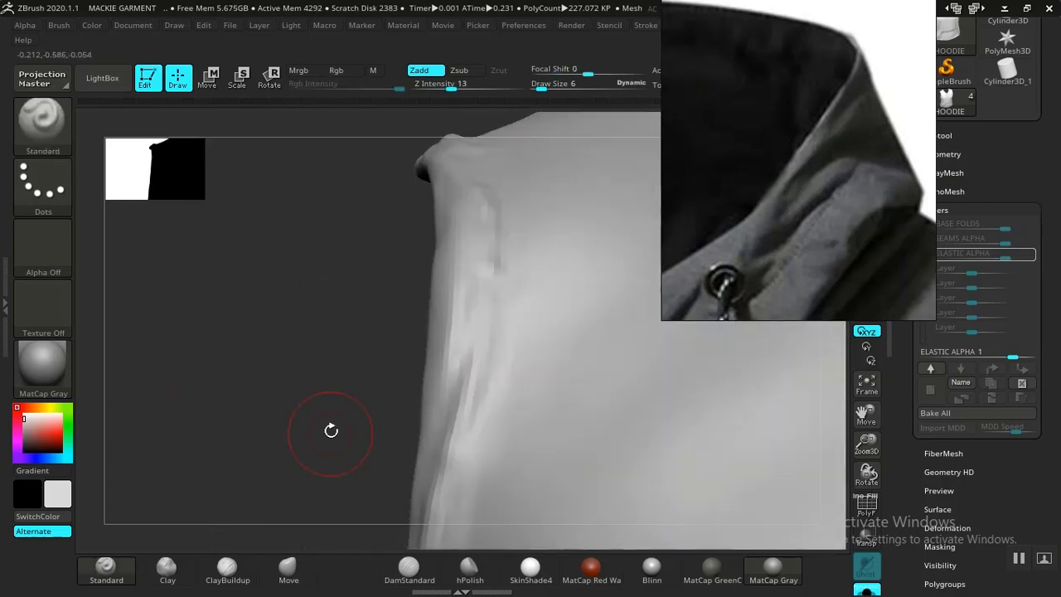
{"action": "left_click_drag", "start_coordinate": [332, 431], "coordinate": [308, 270], "text": "alt"}
{"action": "left_click_drag", "start_coordinate": [470, 227], "coordinate": [422, 391], "text": "alt"}
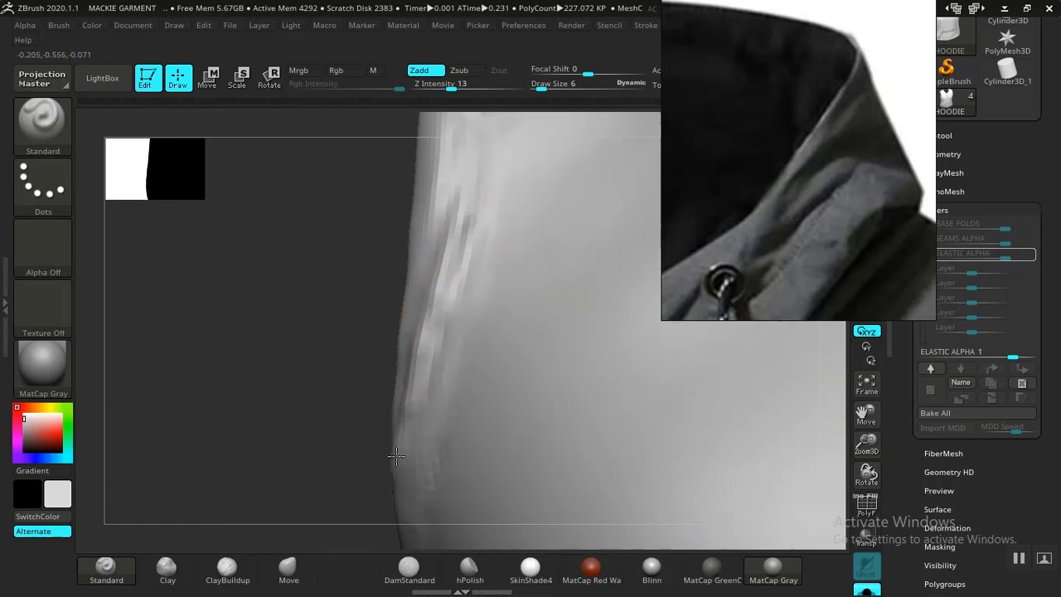
{"action": "mouse_move", "coordinate": [370, 279]}
{"action": "left_mouse_down"}
{"action": "mouse_move", "coordinate": [424, 290]}
{"action": "mouse_move", "coordinate": [409, 428]}
{"action": "left_mouse_up"}
{"action": "left_click_drag", "start_coordinate": [410, 315], "coordinate": [393, 465]}
- Sculpt puckers on the opposite armhole's hem near the underarm corner at draw size 8, undoing unwanted strokes
{"action": "left_click_drag", "start_coordinate": [289, 309], "coordinate": [223, 148], "text": "alt"}
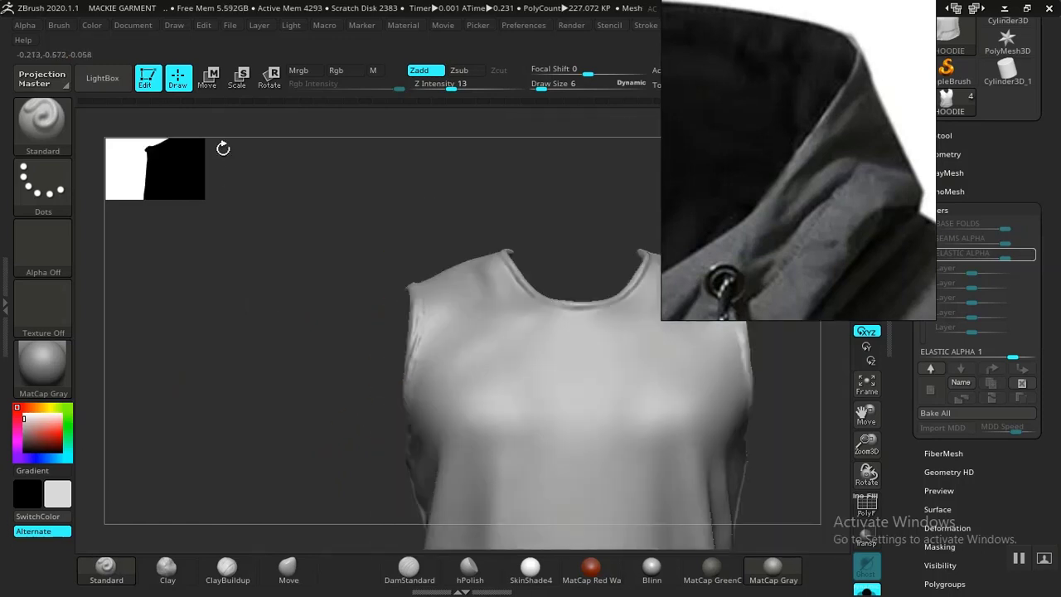
{"action": "left_click_drag", "start_coordinate": [145, 384], "coordinate": [33, 393], "text": "alt"}
{"action": "left_click_drag", "start_coordinate": [544, 329], "coordinate": [431, 222], "text": "alt"}
{"action": "mouse_move", "coordinate": [542, 372]}
{"action": "left_mouse_down", "text": "alt"}
{"action": "mouse_move", "coordinate": [754, 407]}
{"action": "mouse_move", "coordinate": [563, 398]}
{"action": "mouse_move", "coordinate": [539, 383]}
{"action": "left_mouse_up", "text": "alt"}
{"action": "left_click_drag", "start_coordinate": [483, 295], "coordinate": [481, 377], "text": "alt"}
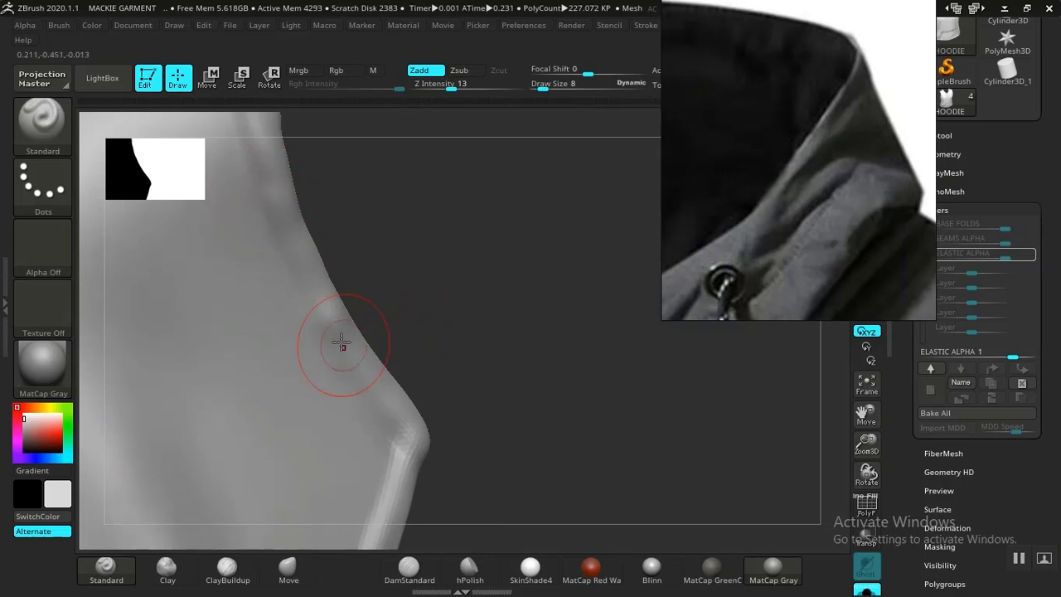
{"action": "mouse_move", "coordinate": [262, 190]}
{"action": "left_mouse_down"}
{"action": "mouse_move", "coordinate": [357, 370]}
{"action": "mouse_move", "coordinate": [406, 414]}
{"action": "left_mouse_up"}
{"action": "key", "text": "ctrl+z"}
{"action": "left_click_drag", "start_coordinate": [304, 284], "coordinate": [331, 327], "text": "alt"}
{"action": "key", "text": "ctrl+z"}
{"action": "left_click_drag", "start_coordinate": [367, 390], "coordinate": [401, 422]}
{"action": "key", "text": "ctrl+z"}
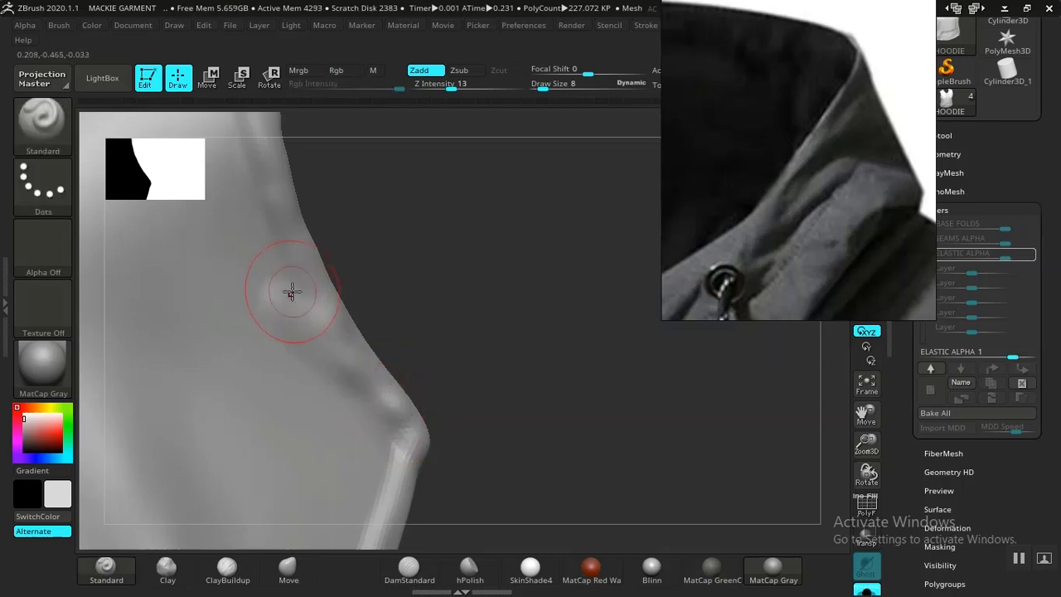
{"action": "left_click_drag", "start_coordinate": [292, 292], "coordinate": [287, 296]}
{"action": "key", "text": "ctrl+z"}
- Sculpt small folds into the opposite armhole's hem below the shoulder point at draw size 7 and smooth them
{"action": "mouse_move", "coordinate": [450, 241]}
{"action": "left_mouse_down"}
{"action": "mouse_move", "coordinate": [505, 310]}
{"action": "mouse_move", "coordinate": [522, 367]}
{"action": "mouse_move", "coordinate": [516, 420]}
{"action": "mouse_move", "coordinate": [476, 431]}
{"action": "mouse_move", "coordinate": [498, 398]}
{"action": "mouse_move", "coordinate": [487, 408]}
{"action": "mouse_move", "coordinate": [445, 344]}
{"action": "left_mouse_up"}
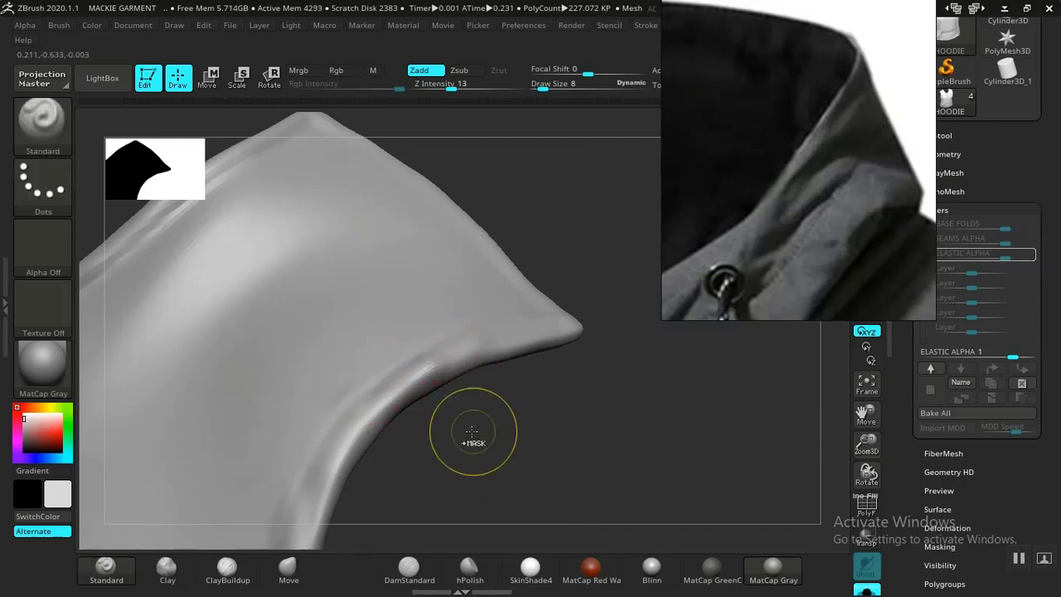
{"action": "left_click_drag", "start_coordinate": [495, 436], "coordinate": [438, 313]}
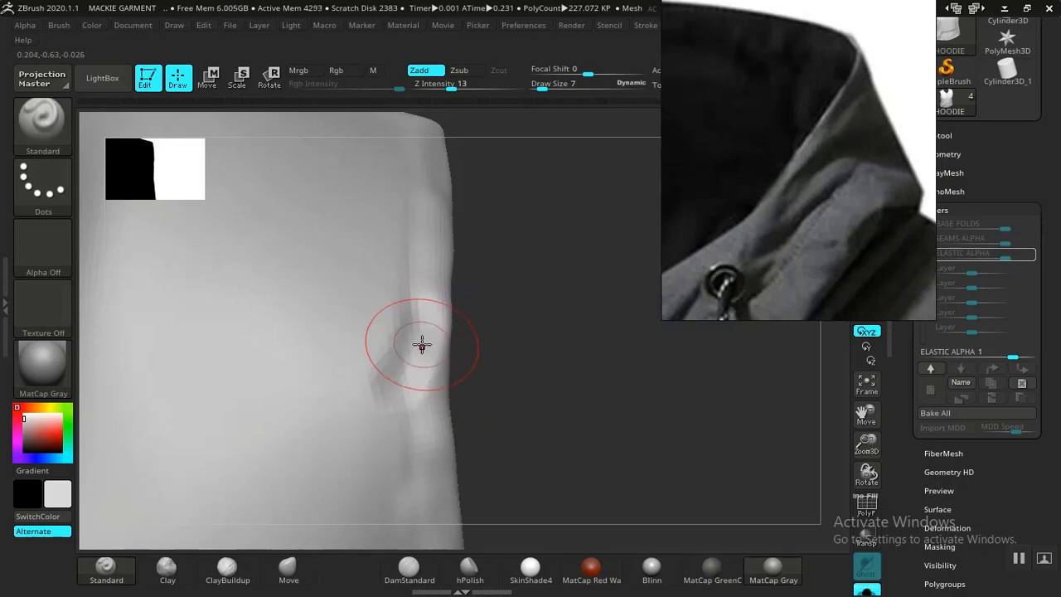
{"action": "left_click_drag", "start_coordinate": [422, 344], "coordinate": [412, 362], "text": "shift"}
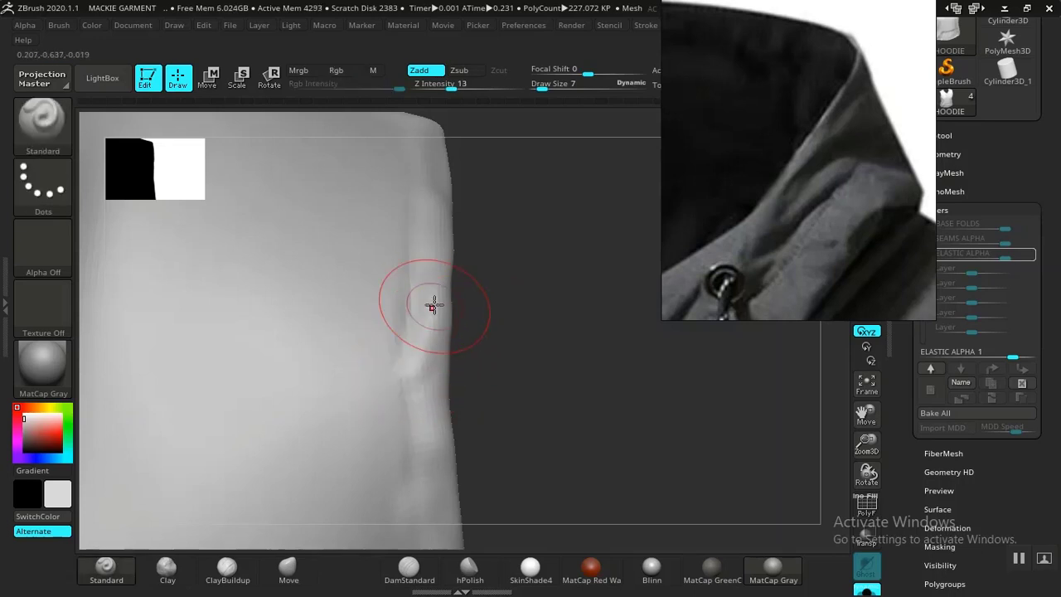
{"action": "mouse_move", "coordinate": [492, 436]}
{"action": "left_mouse_down"}
{"action": "mouse_move", "coordinate": [461, 265]}
{"action": "mouse_move", "coordinate": [457, 286]}
{"action": "left_mouse_up"}
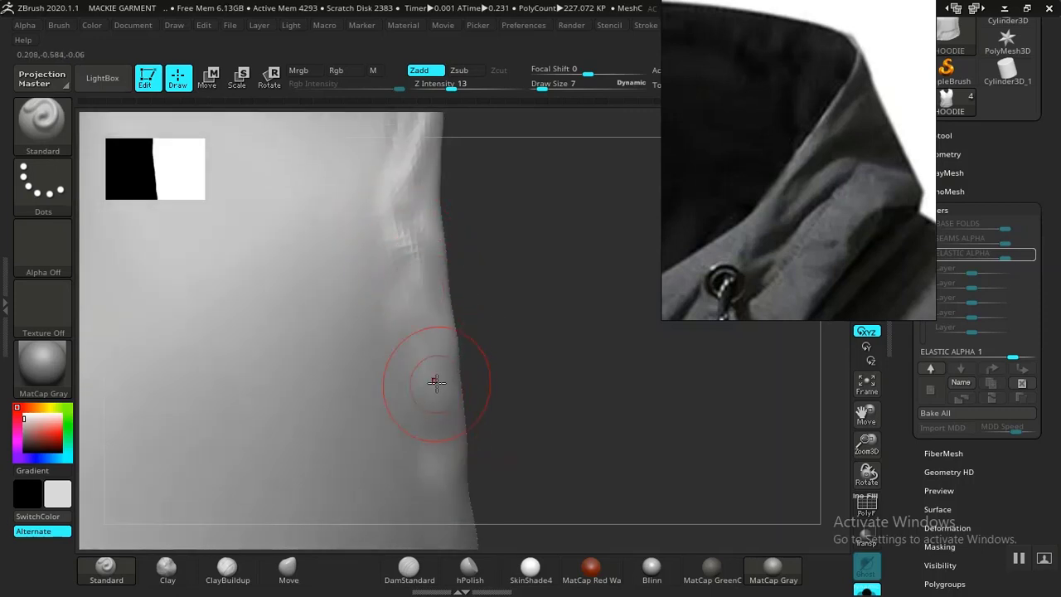
- Add short wrinkles farther down the opposite armhole's upper hem and smooth the folds above them
{"action": "left_click_drag", "start_coordinate": [437, 383], "coordinate": [422, 373]}
{"action": "left_click_drag", "start_coordinate": [524, 397], "coordinate": [522, 279], "text": "alt"}
{"action": "left_click_drag", "start_coordinate": [412, 209], "coordinate": [383, 164], "text": "shift"}
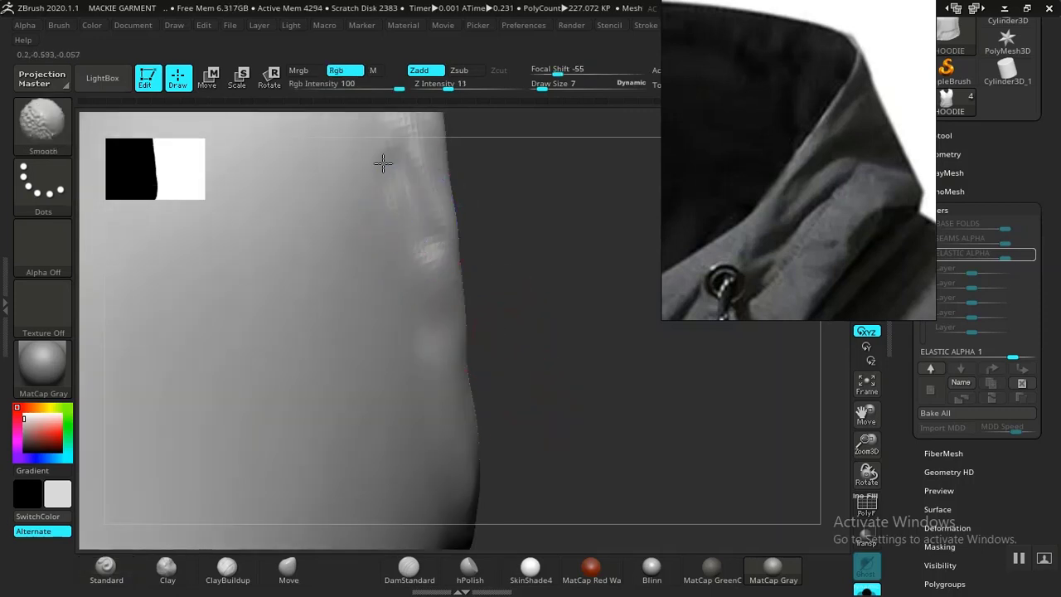
{"action": "mouse_move", "coordinate": [434, 281]}
{"action": "left_mouse_down"}
{"action": "mouse_move", "coordinate": [417, 325]}
{"action": "mouse_move", "coordinate": [431, 264]}
{"action": "left_mouse_up"}
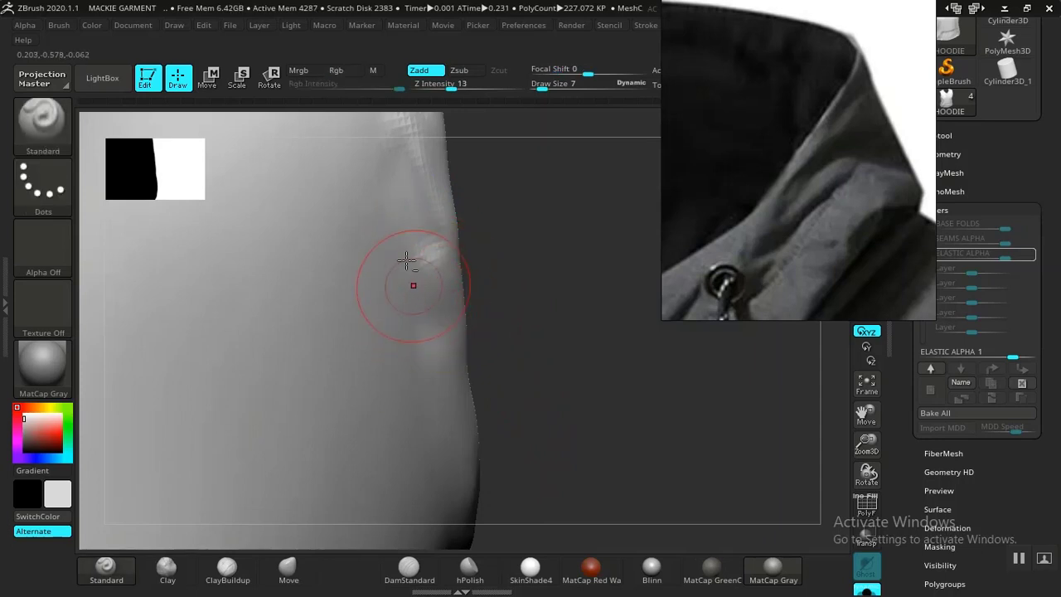
{"action": "mouse_move", "coordinate": [440, 365]}
{"action": "left_mouse_down"}
{"action": "mouse_move", "coordinate": [477, 424]}
{"action": "mouse_move", "coordinate": [446, 312]}
{"action": "left_mouse_up"}
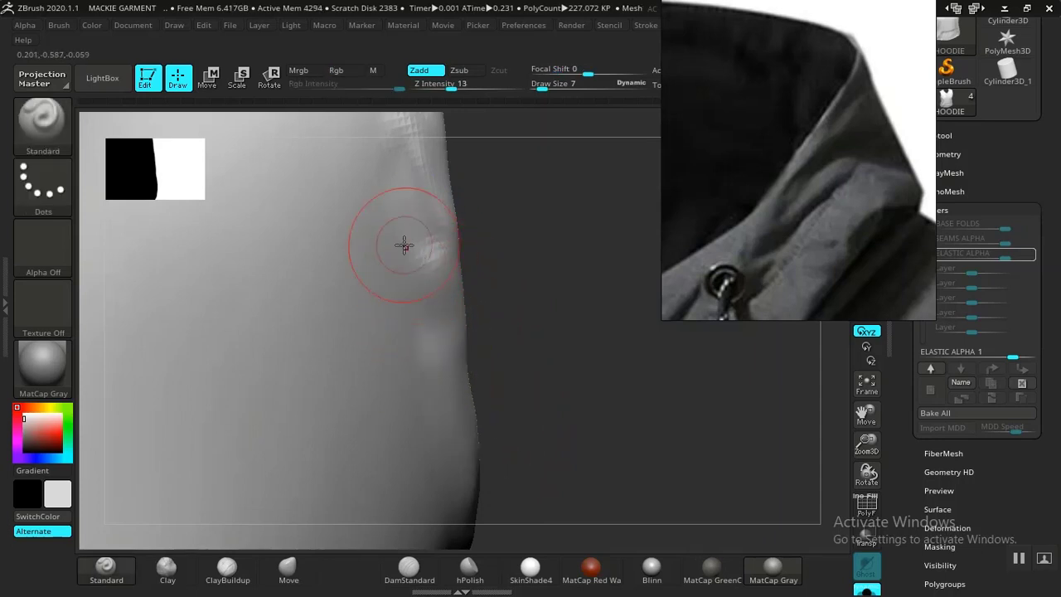
- Sculpt a long diagonal fold across the opposite armhole's hem, undo the stray stroke and blend its upper end
{"action": "left_click_drag", "start_coordinate": [405, 245], "coordinate": [481, 441]}
{"action": "left_click_drag", "start_coordinate": [432, 348], "coordinate": [473, 430]}
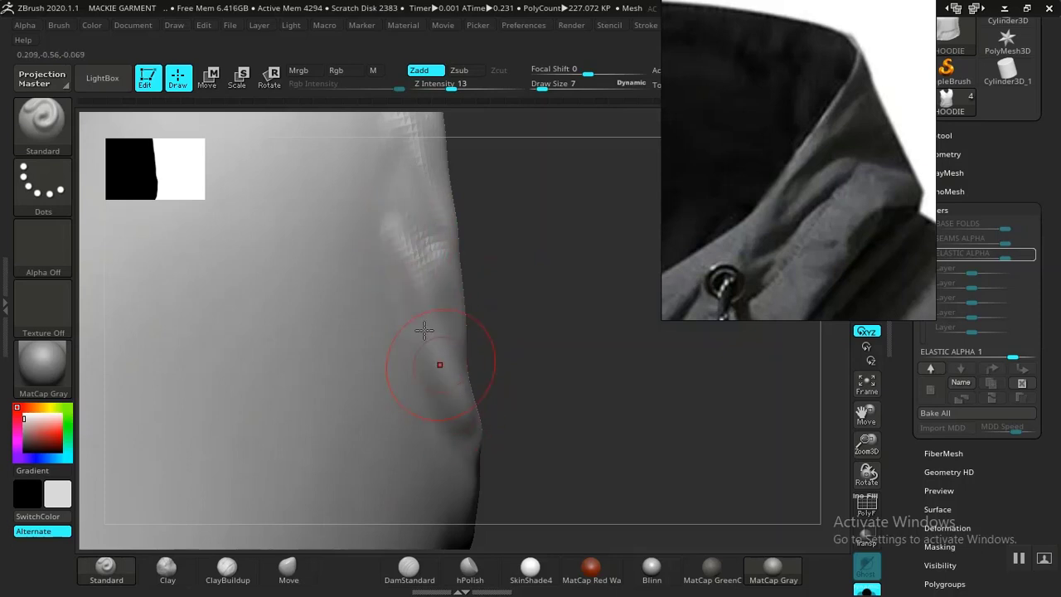
{"action": "left_click_drag", "start_coordinate": [419, 306], "coordinate": [402, 154]}
{"action": "key", "text": "ctrl+z"}
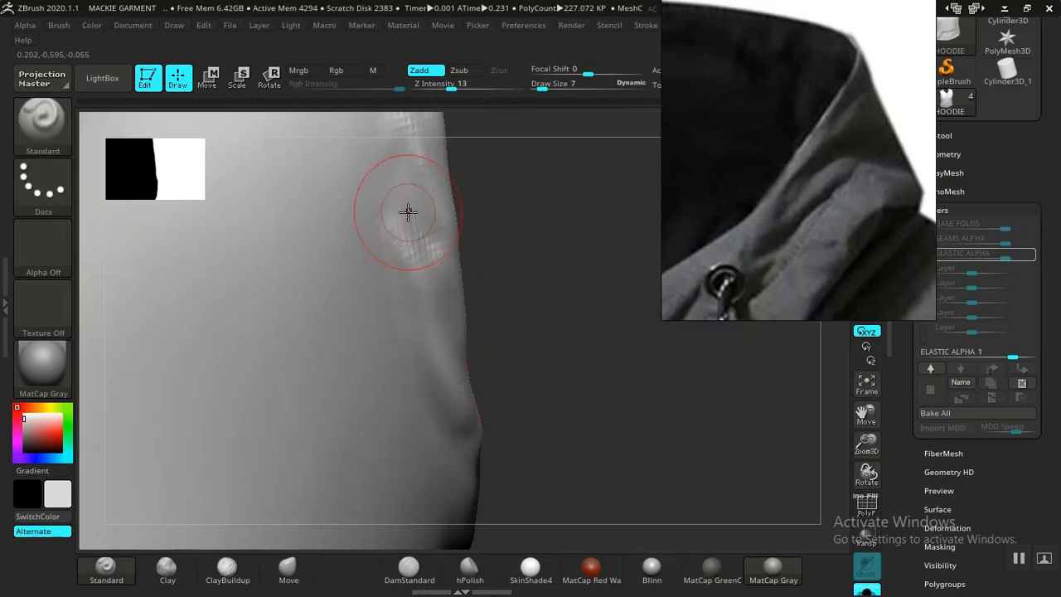
{"action": "left_click_drag", "start_coordinate": [407, 210], "coordinate": [424, 313], "text": "shift"}
{"action": "left_click_drag", "start_coordinate": [412, 255], "coordinate": [408, 204], "text": "shift"}
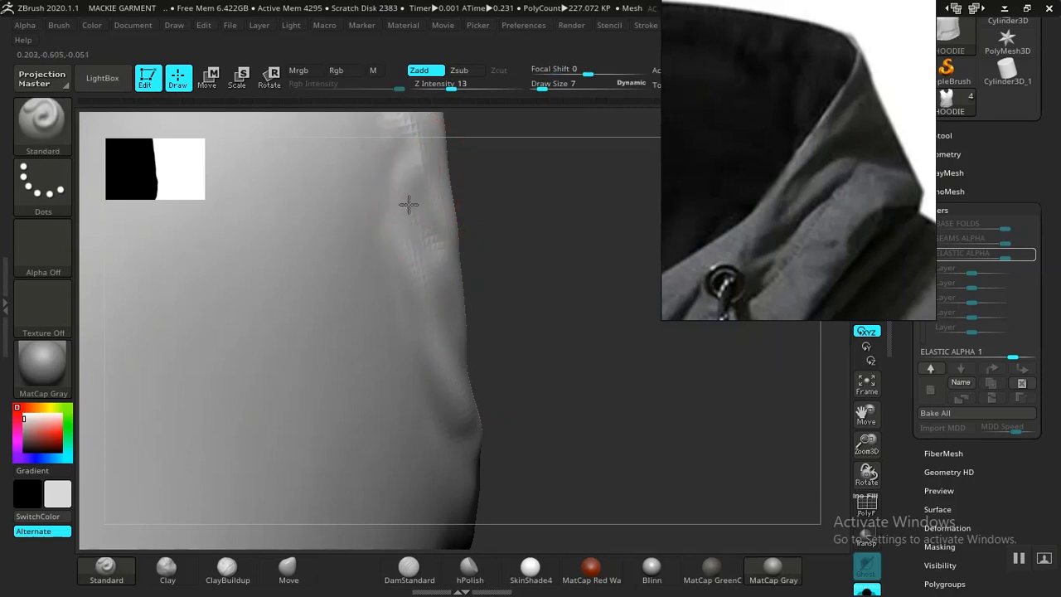
{"action": "key", "text": "shift"}
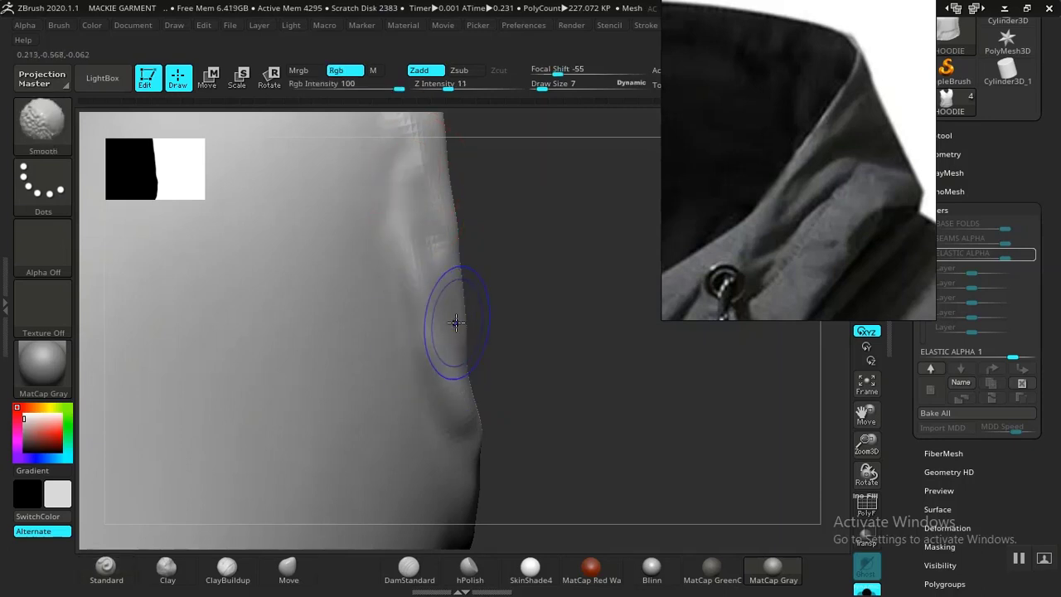
- Build overlapping vertical folds on the middle of the opposite armhole's hem, undoing and redrawing unsatisfactory strokes
{"action": "mouse_move", "coordinate": [490, 315]}
{"action": "left_mouse_down"}
{"action": "mouse_move", "coordinate": [461, 161]}
{"action": "mouse_move", "coordinate": [520, 226]}
{"action": "mouse_move", "coordinate": [490, 227]}
{"action": "mouse_move", "coordinate": [533, 322]}
{"action": "mouse_move", "coordinate": [526, 304]}
{"action": "mouse_move", "coordinate": [539, 392]}
{"action": "left_mouse_up"}
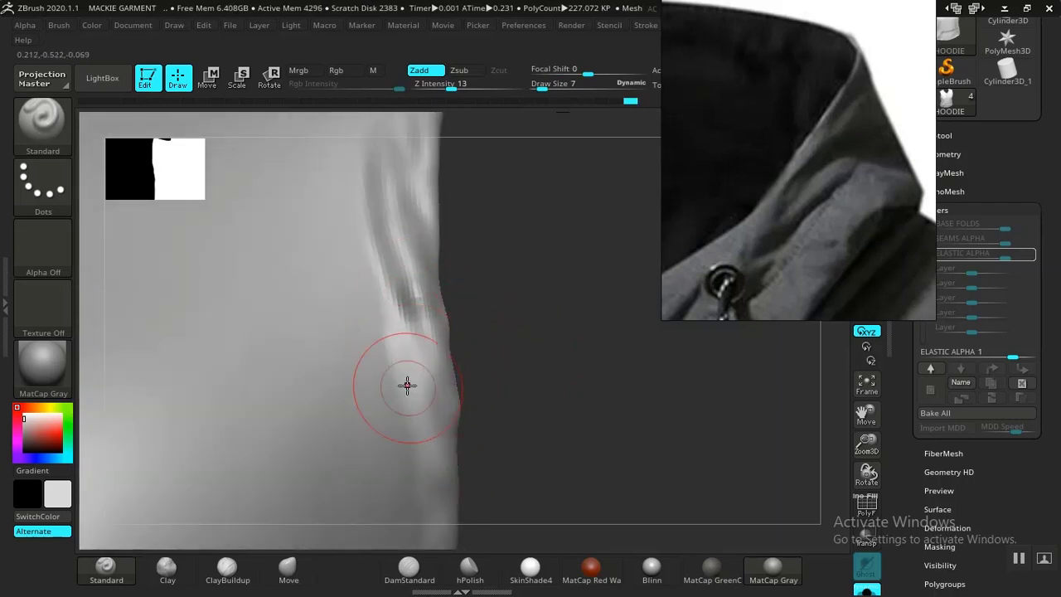
{"action": "key", "text": "ctrl"}
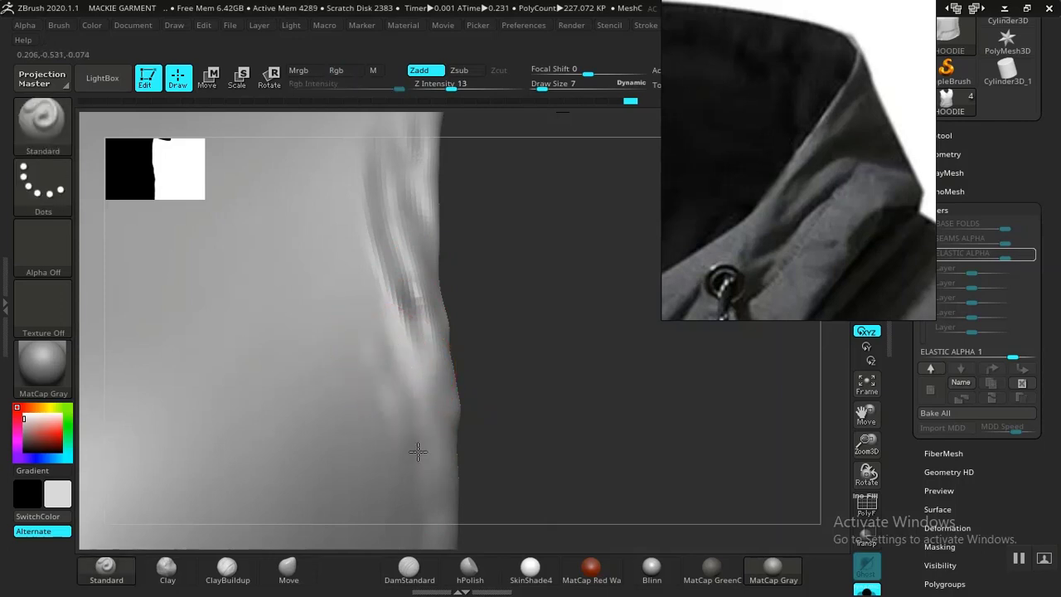
{"action": "left_click_drag", "start_coordinate": [418, 452], "coordinate": [433, 482]}
{"action": "key", "text": "ctrl"}
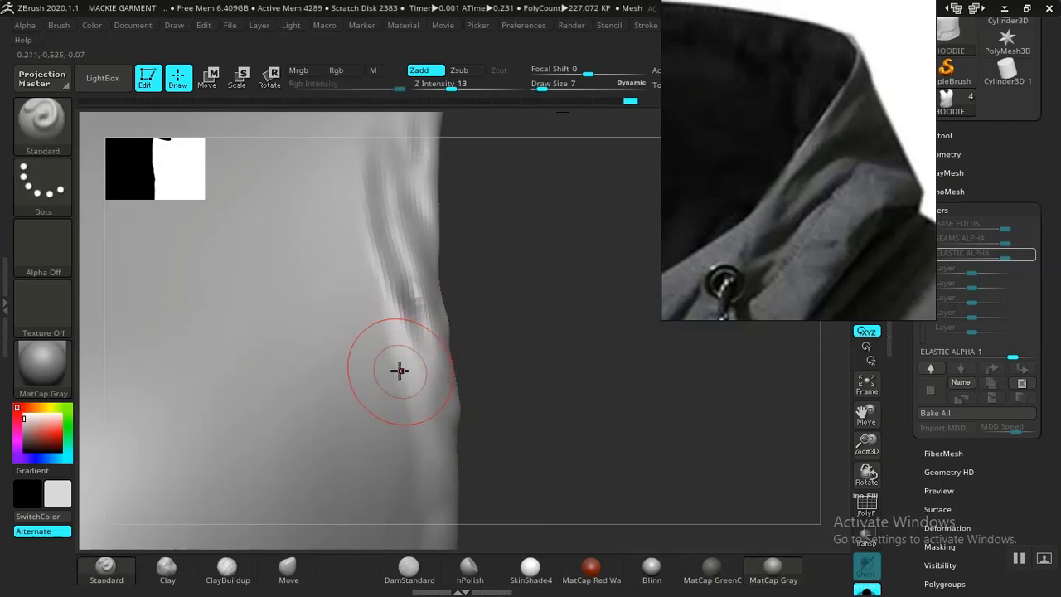
{"action": "key", "text": "ctrl"}
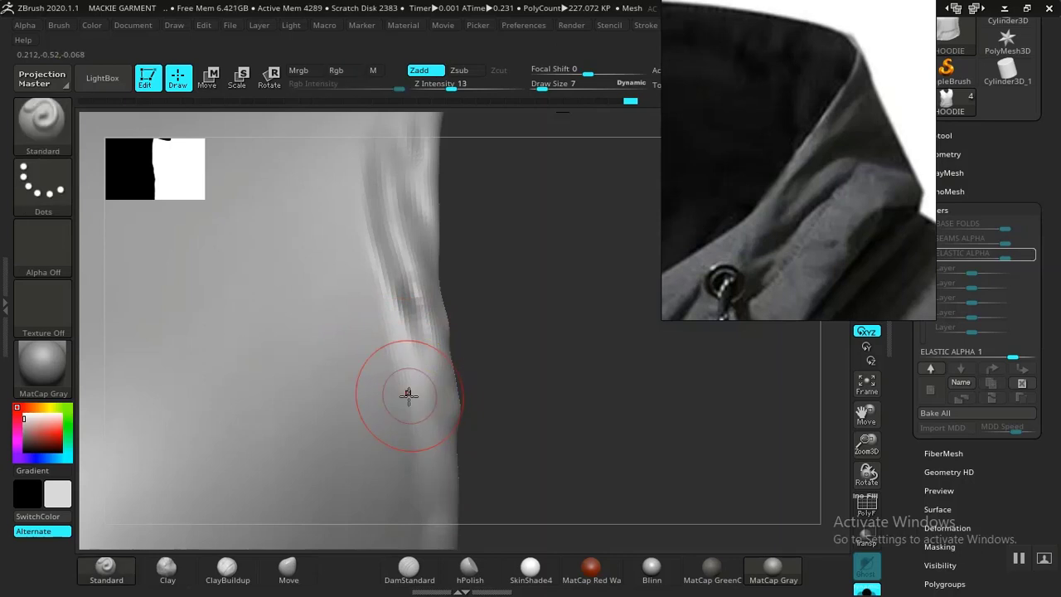
{"action": "key", "text": "ctrl"}
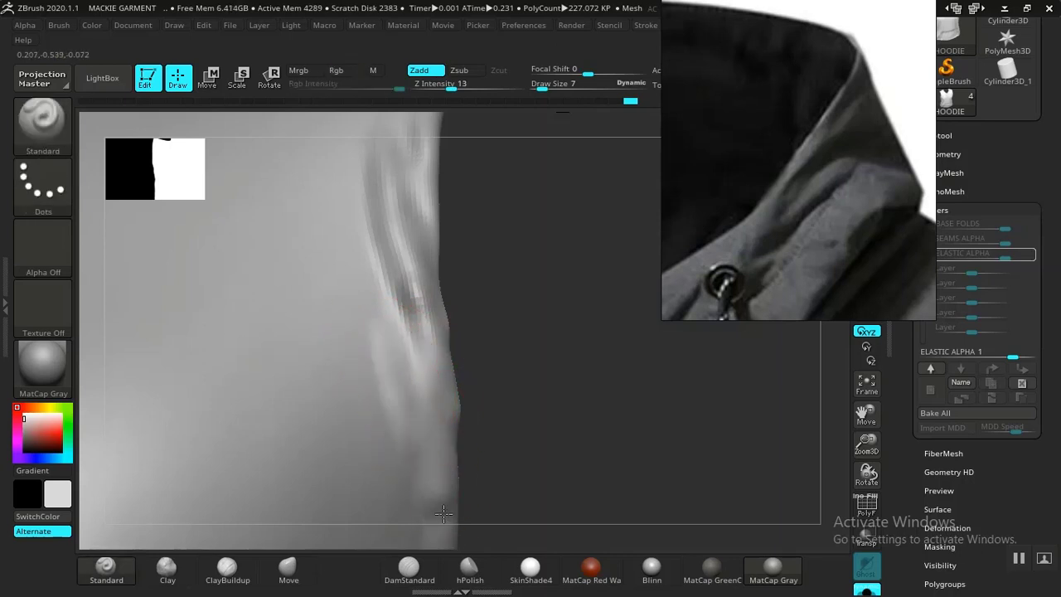
- Sculpt raised folds along the lower half of the armhole's hem with the Standard brush at draw size 7
{"action": "left_click_drag", "start_coordinate": [481, 412], "coordinate": [438, 258]}
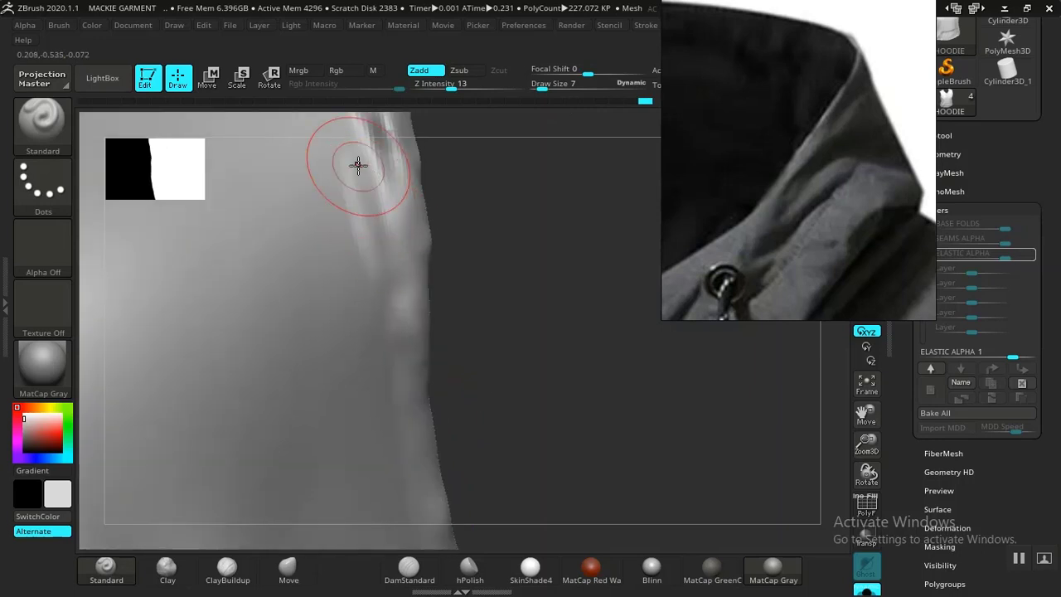
{"action": "key", "text": "ctrl"}
{"action": "mouse_move", "coordinate": [477, 350]}
{"action": "left_mouse_down"}
{"action": "mouse_move", "coordinate": [465, 307]}
{"action": "mouse_move", "coordinate": [398, 248]}
{"action": "left_mouse_up"}
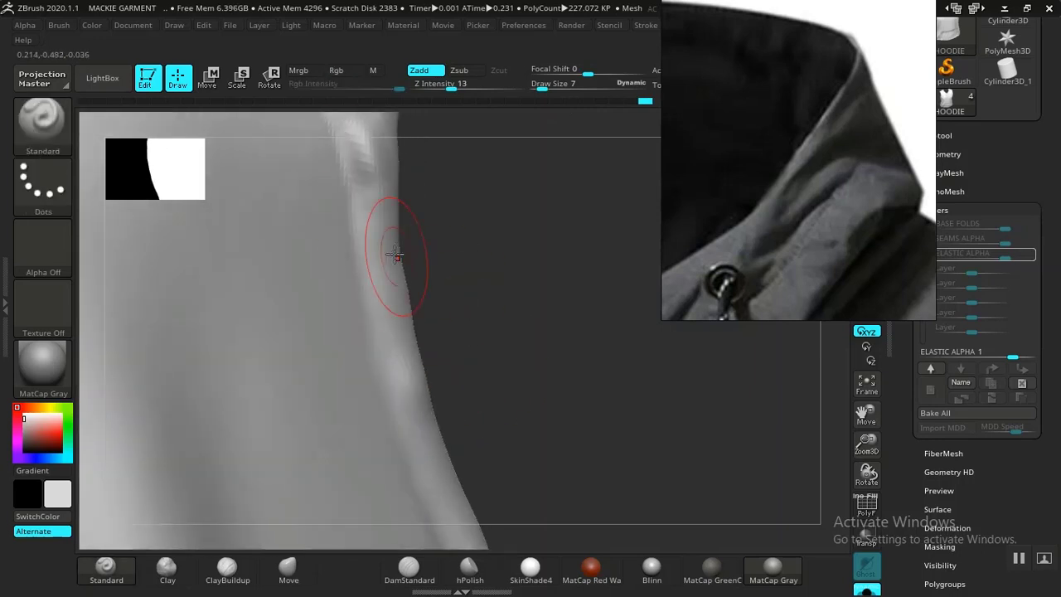
{"action": "left_click_drag", "start_coordinate": [371, 186], "coordinate": [365, 259]}
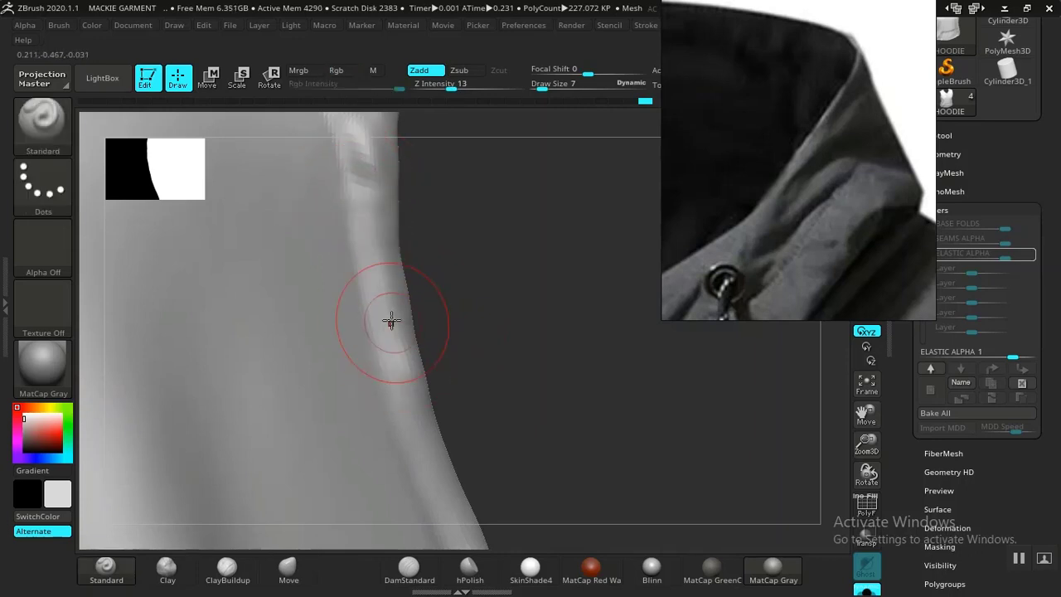
{"action": "mouse_move", "coordinate": [339, 177]}
{"action": "left_mouse_down"}
{"action": "mouse_move", "coordinate": [405, 416]}
{"action": "mouse_move", "coordinate": [364, 242]}
{"action": "left_mouse_up"}
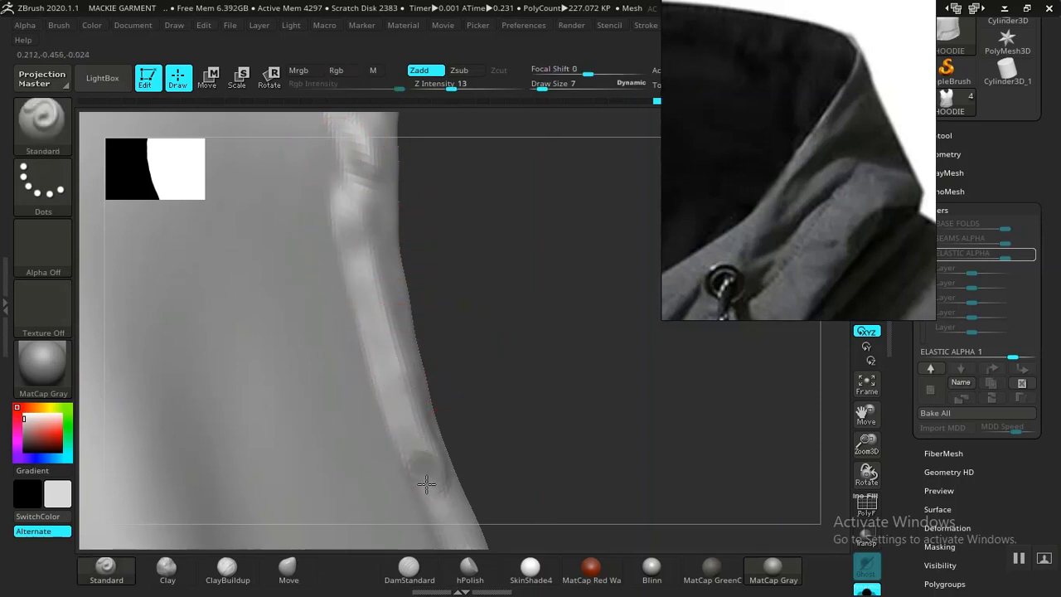
- Smooth the lower hem folds and shape the small pucker at the armhole's bottom corner
{"action": "left_click_drag", "start_coordinate": [403, 407], "coordinate": [362, 348], "text": "shift"}
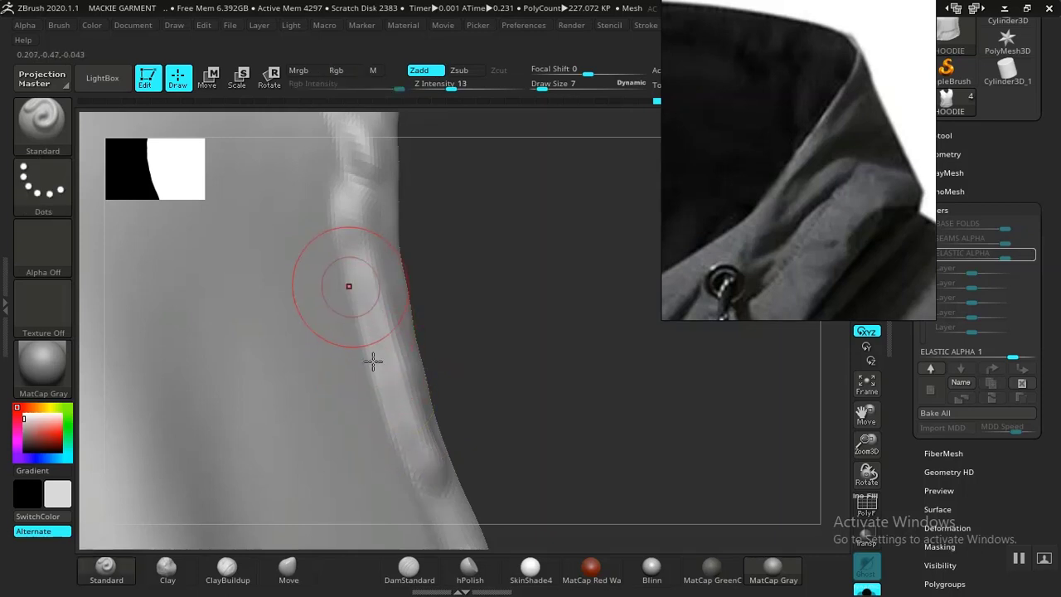
{"action": "mouse_move", "coordinate": [396, 447]}
{"action": "left_mouse_down", "text": "shift"}
{"action": "mouse_move", "coordinate": [367, 272]}
{"action": "mouse_move", "coordinate": [429, 460]}
{"action": "left_mouse_up", "text": "shift"}
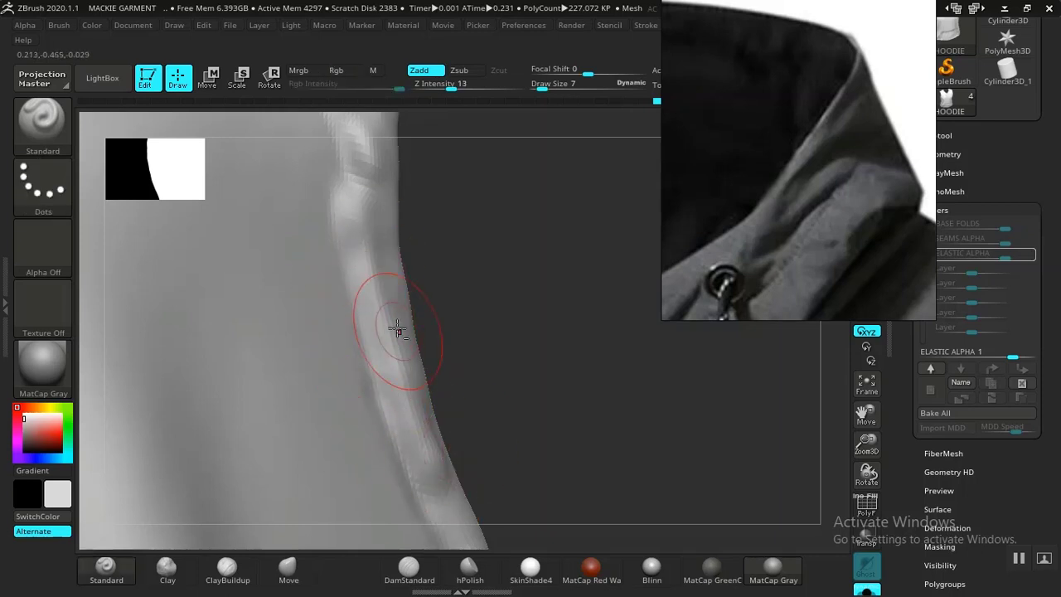
{"action": "left_click_drag", "start_coordinate": [493, 445], "coordinate": [443, 293]}
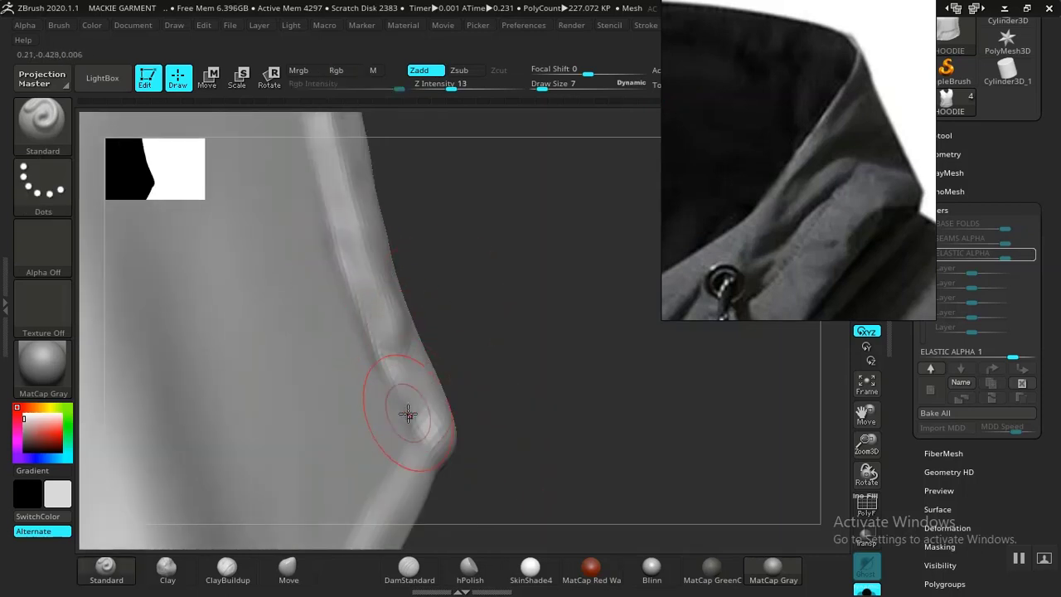
{"action": "mouse_move", "coordinate": [408, 414]}
{"action": "left_mouse_down", "text": "shift"}
{"action": "mouse_move", "coordinate": [396, 336]}
{"action": "mouse_move", "coordinate": [420, 405]}
{"action": "left_mouse_up", "text": "shift"}
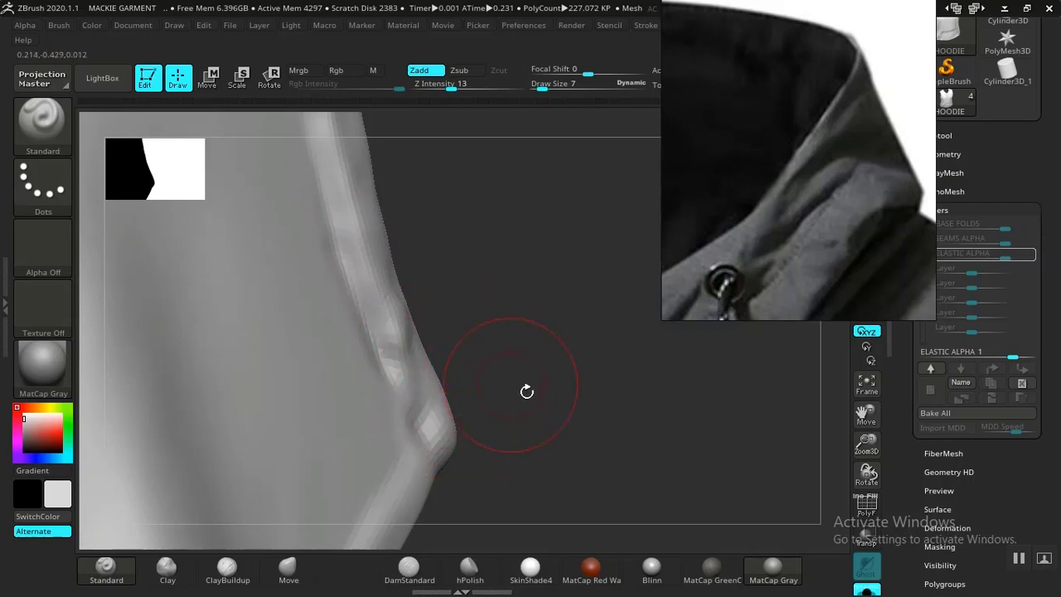
- Sculpt diagonal wrinkles across the armhole's hem directly below the shoulder point and soften them
{"action": "mouse_move", "coordinate": [526, 390]}
{"action": "left_mouse_down"}
{"action": "mouse_move", "coordinate": [493, 351]}
{"action": "mouse_move", "coordinate": [502, 377]}
{"action": "mouse_move", "coordinate": [470, 459]}
{"action": "mouse_move", "coordinate": [520, 509]}
{"action": "mouse_move", "coordinate": [512, 479]}
{"action": "mouse_move", "coordinate": [423, 432]}
{"action": "left_mouse_up"}
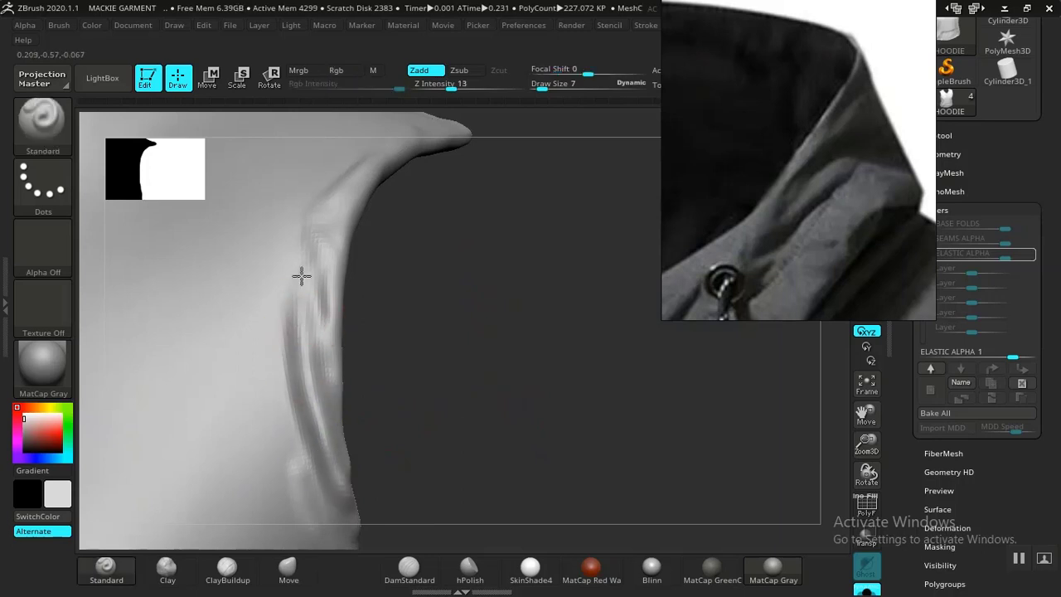
{"action": "mouse_move", "coordinate": [424, 417]}
{"action": "left_mouse_down"}
{"action": "mouse_move", "coordinate": [481, 453]}
{"action": "mouse_move", "coordinate": [523, 383]}
{"action": "mouse_move", "coordinate": [453, 384]}
{"action": "mouse_move", "coordinate": [554, 397]}
{"action": "mouse_move", "coordinate": [434, 424]}
{"action": "mouse_move", "coordinate": [423, 414]}
{"action": "left_mouse_up"}
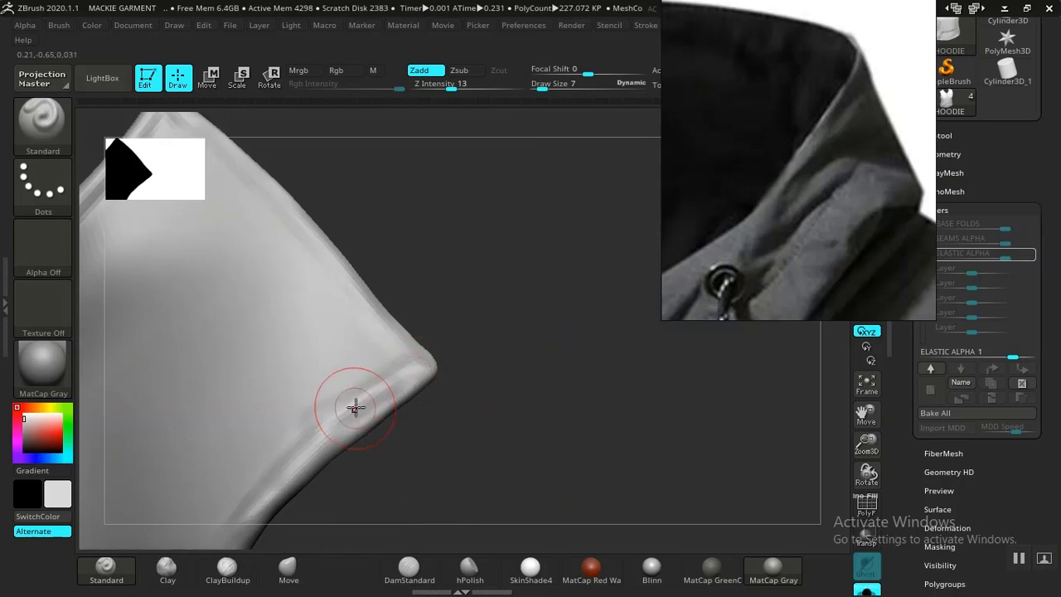
{"action": "left_click_drag", "start_coordinate": [355, 407], "coordinate": [391, 390]}
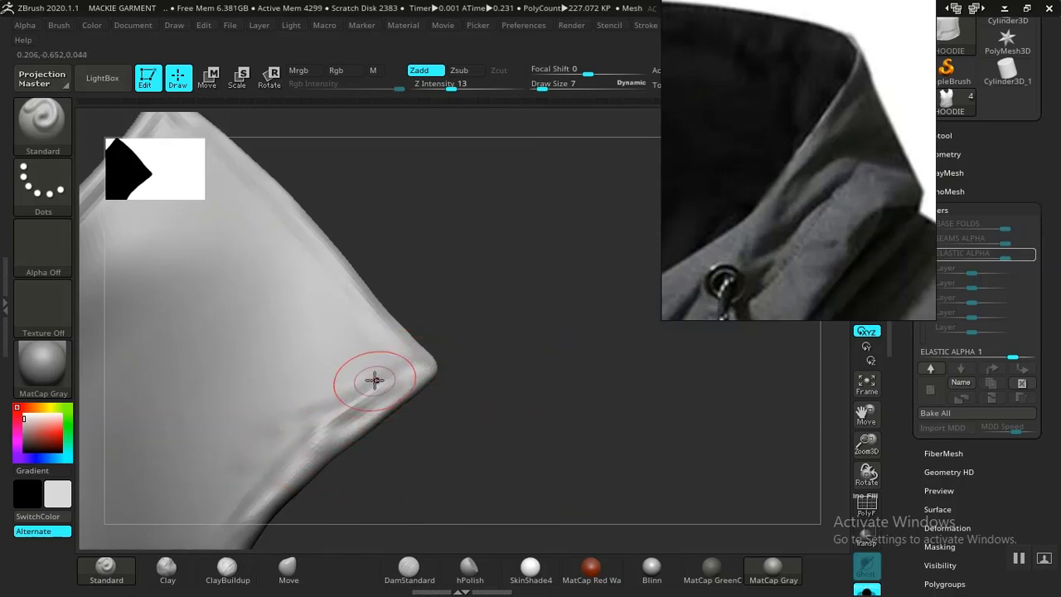
{"action": "left_click_drag", "start_coordinate": [345, 386], "coordinate": [340, 405], "text": "shift"}
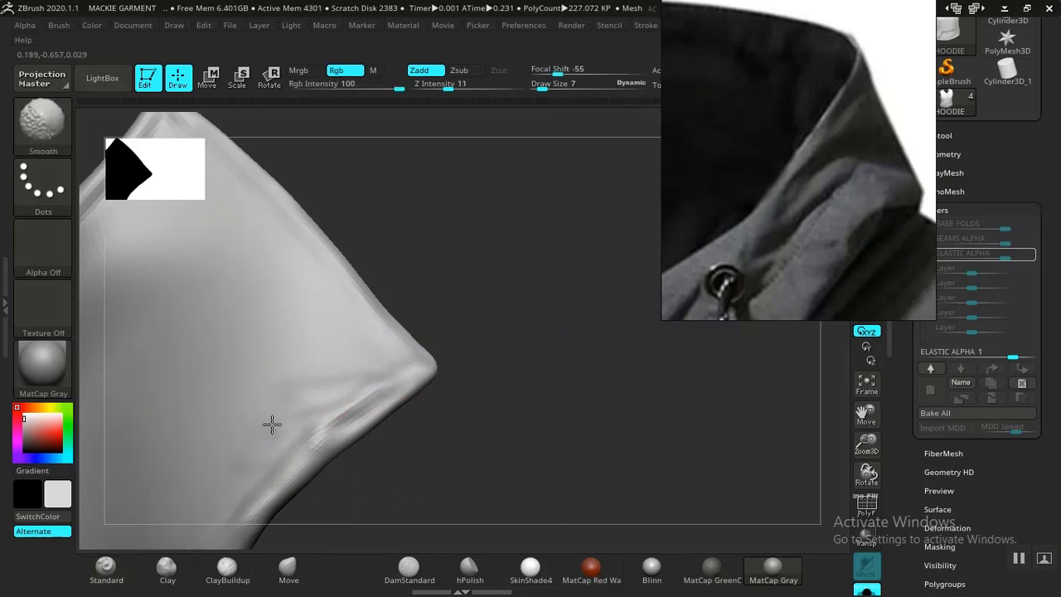
{"action": "mouse_move", "coordinate": [262, 450]}
{"action": "left_mouse_down"}
{"action": "mouse_move", "coordinate": [400, 232]}
{"action": "mouse_move", "coordinate": [456, 318]}
{"action": "mouse_move", "coordinate": [443, 434]}
{"action": "mouse_move", "coordinate": [439, 329]}
{"action": "mouse_move", "coordinate": [473, 387]}
{"action": "mouse_move", "coordinate": [507, 381]}
{"action": "mouse_move", "coordinate": [445, 319]}
{"action": "mouse_move", "coordinate": [539, 320]}
{"action": "mouse_move", "coordinate": [611, 455]}
{"action": "mouse_move", "coordinate": [569, 383]}
{"action": "mouse_move", "coordinate": [594, 468]}
{"action": "mouse_move", "coordinate": [504, 329]}
{"action": "mouse_move", "coordinate": [558, 422]}
{"action": "mouse_move", "coordinate": [525, 373]}
{"action": "mouse_move", "coordinate": [554, 402]}
{"action": "mouse_move", "coordinate": [375, 281]}
{"action": "mouse_move", "coordinate": [372, 203]}
{"action": "left_mouse_up"}
- Carve creases between the vertical folds of the armhole's middle hem with DamStandard, undoing the smoothing stroke
{"action": "left_click", "coordinate": [408, 568]}
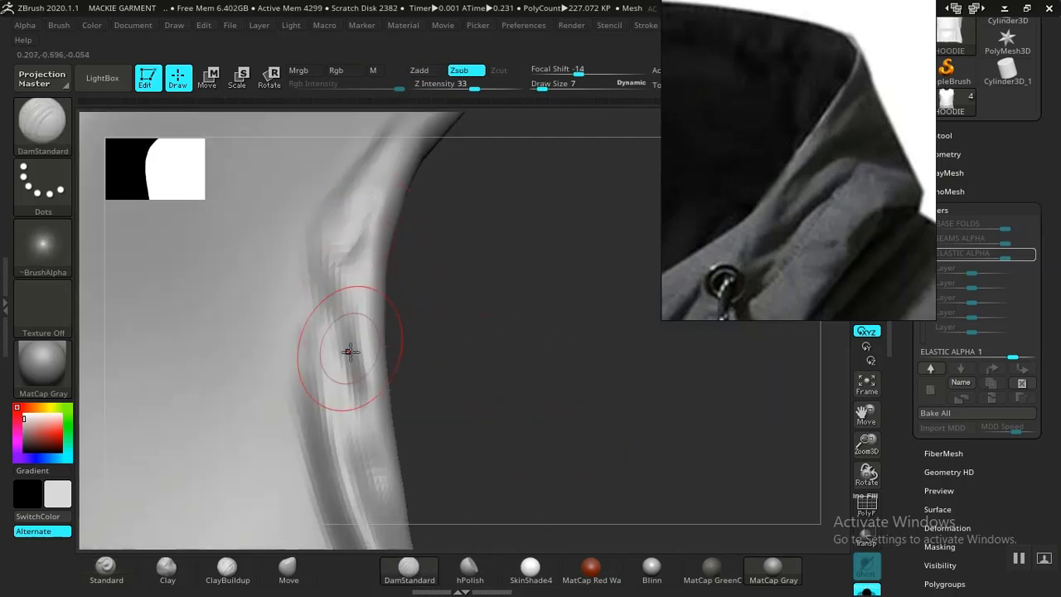
{"action": "left_click_drag", "start_coordinate": [439, 389], "coordinate": [324, 267]}
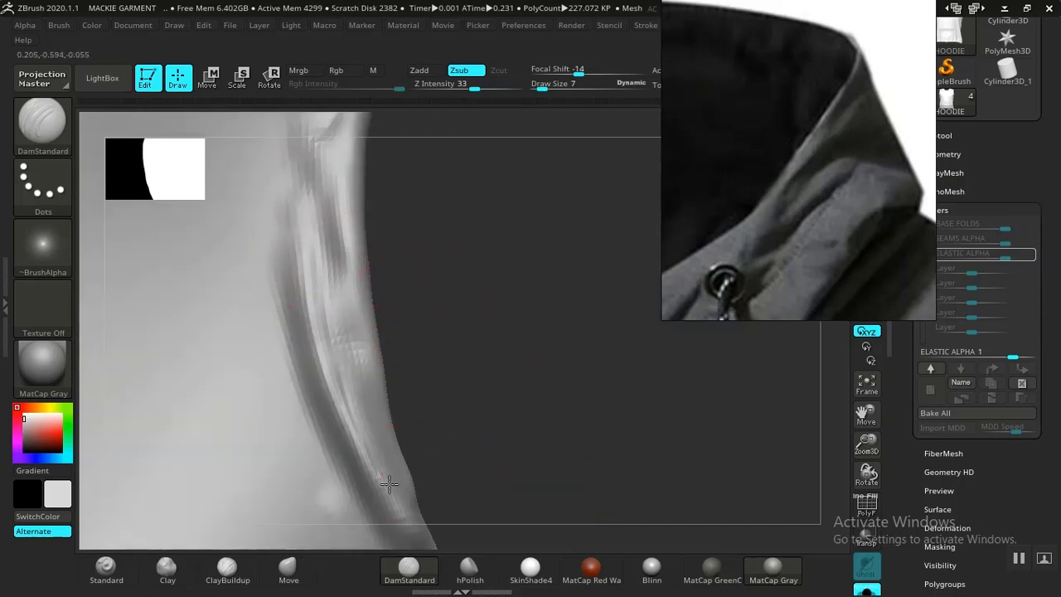
{"action": "left_click_drag", "start_coordinate": [473, 426], "coordinate": [355, 350]}
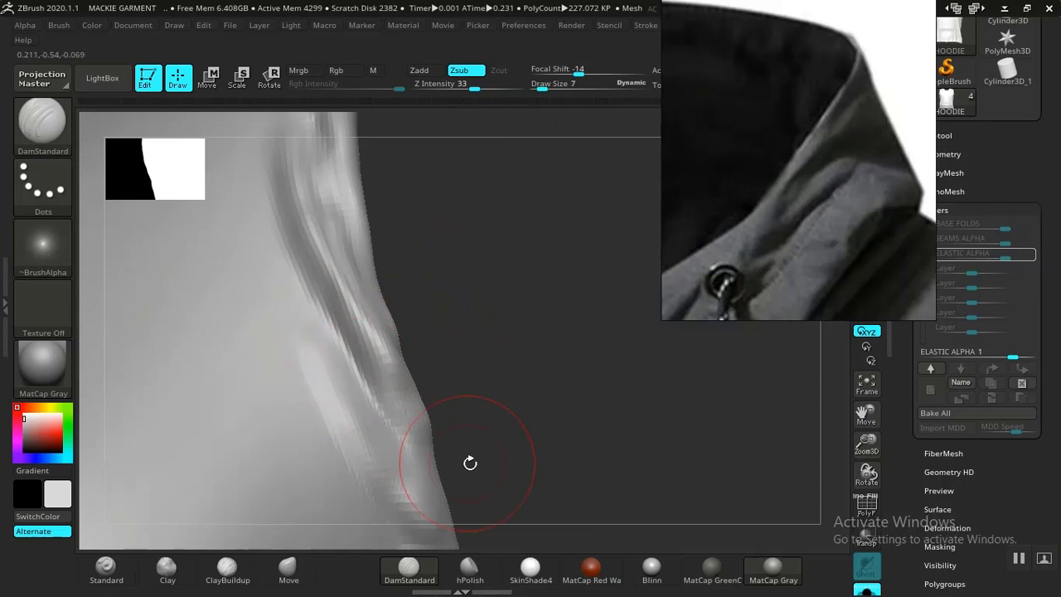
{"action": "mouse_move", "coordinate": [470, 462]}
{"action": "left_mouse_down"}
{"action": "mouse_move", "coordinate": [478, 412]}
{"action": "mouse_move", "coordinate": [436, 360]}
{"action": "mouse_move", "coordinate": [341, 351]}
{"action": "left_mouse_up"}
{"action": "key", "text": "shift"}
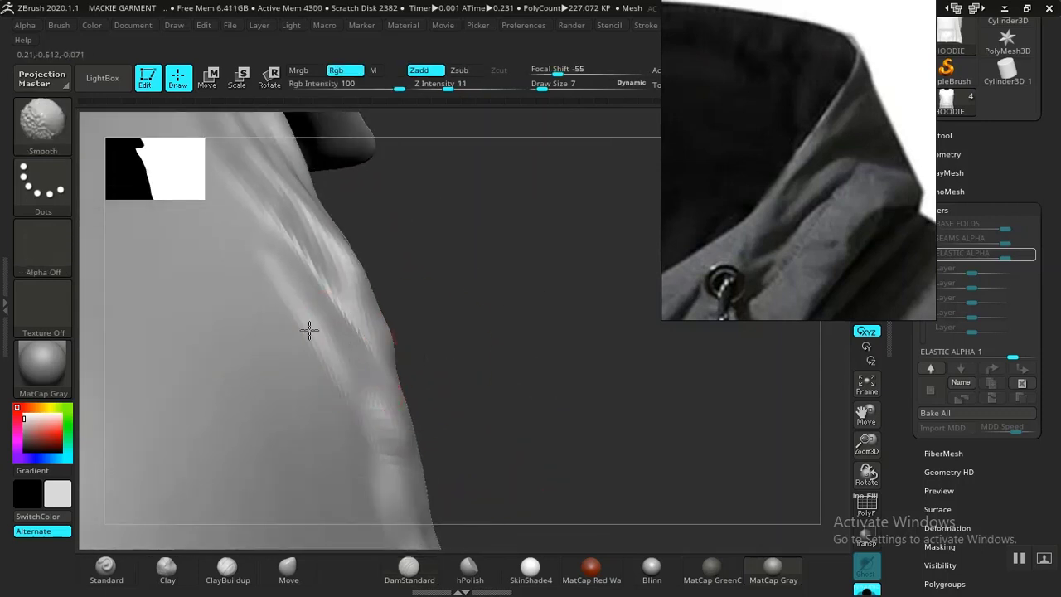
{"action": "key", "text": "ctrl+z"}
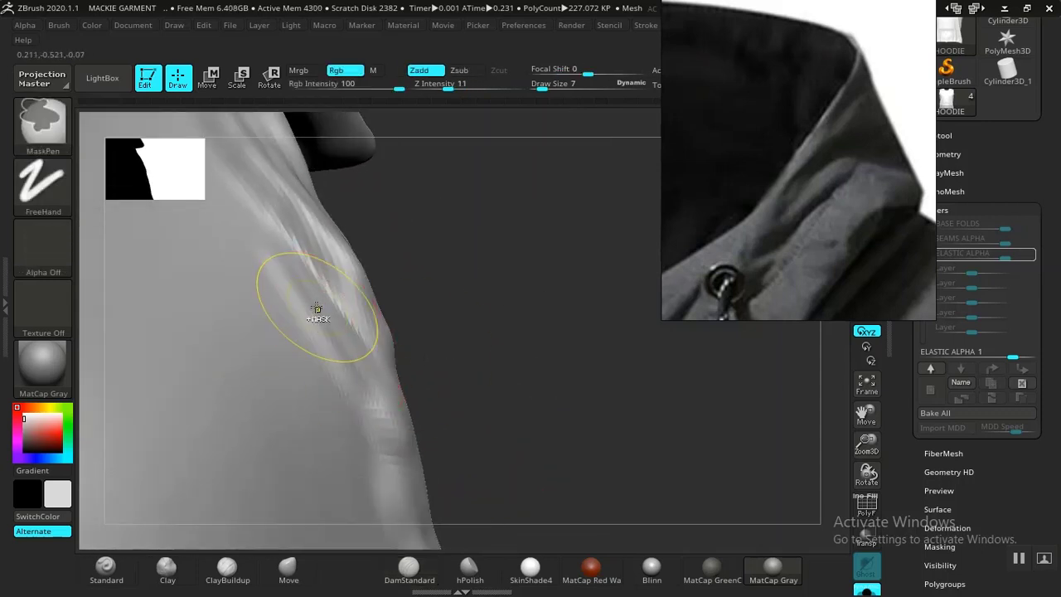
- Cut short creases where the long middle folds end on the armhole's hem and smooth the area around them
{"action": "left_click_drag", "start_coordinate": [287, 262], "coordinate": [292, 268]}
{"action": "mouse_move", "coordinate": [481, 449]}
{"action": "left_mouse_down", "text": "alt"}
{"action": "mouse_move", "coordinate": [443, 376]}
{"action": "mouse_move", "coordinate": [374, 347]}
{"action": "left_mouse_up", "text": "alt"}
{"action": "left_click_drag", "start_coordinate": [453, 396], "coordinate": [354, 317]}
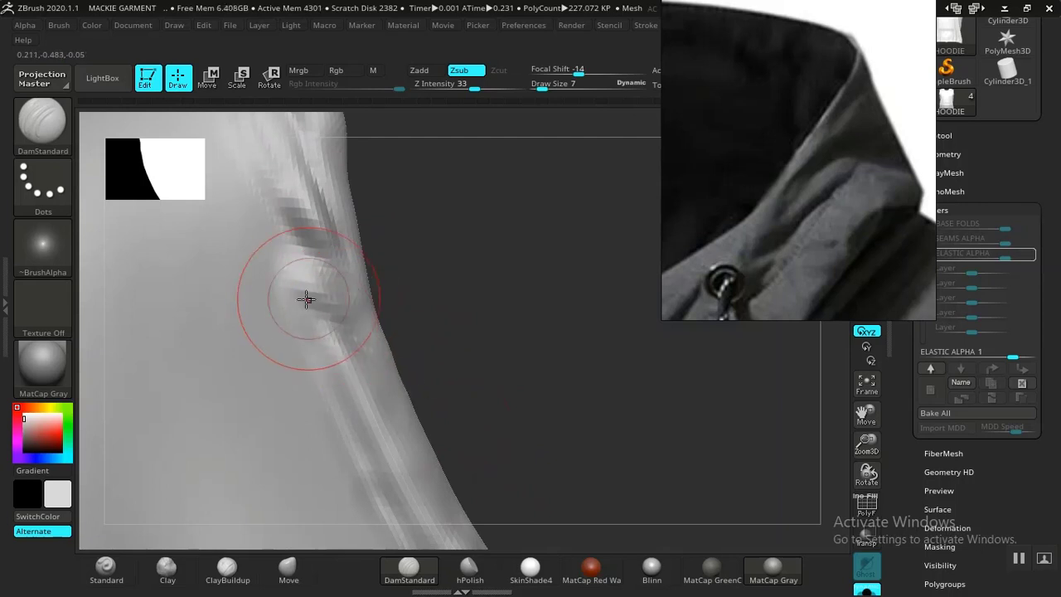
{"action": "key", "text": "shift"}
{"action": "left_click_drag", "start_coordinate": [339, 304], "coordinate": [344, 306], "text": "shift"}
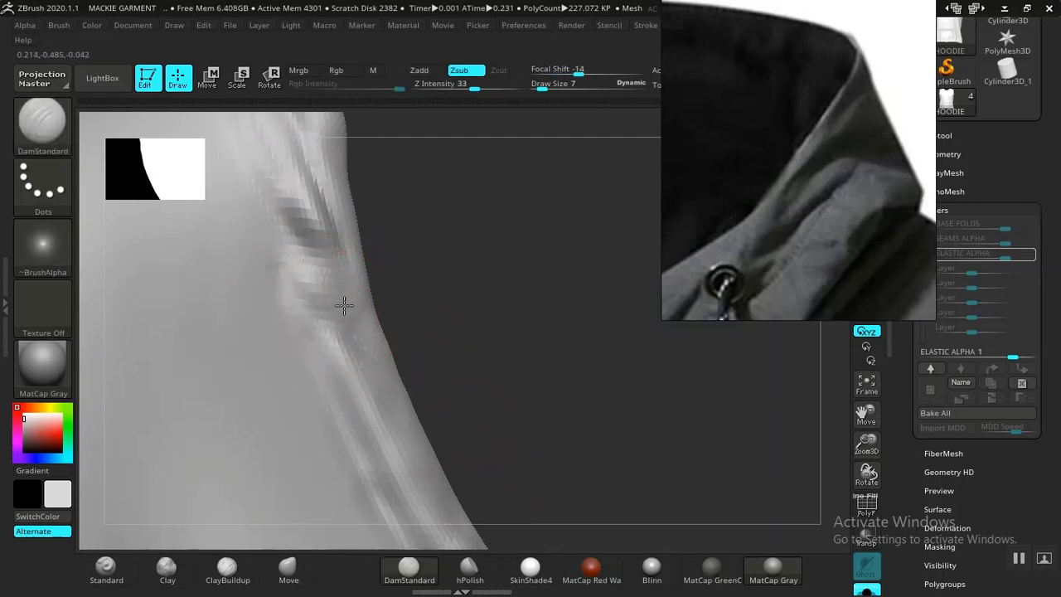
- Carve long overlapping creases down the lower hem to the armhole's bottom corner and soften their ends
{"action": "mouse_move", "coordinate": [496, 395]}
{"action": "left_mouse_down"}
{"action": "mouse_move", "coordinate": [422, 268]}
{"action": "mouse_move", "coordinate": [448, 351]}
{"action": "mouse_move", "coordinate": [346, 343]}
{"action": "left_mouse_up"}
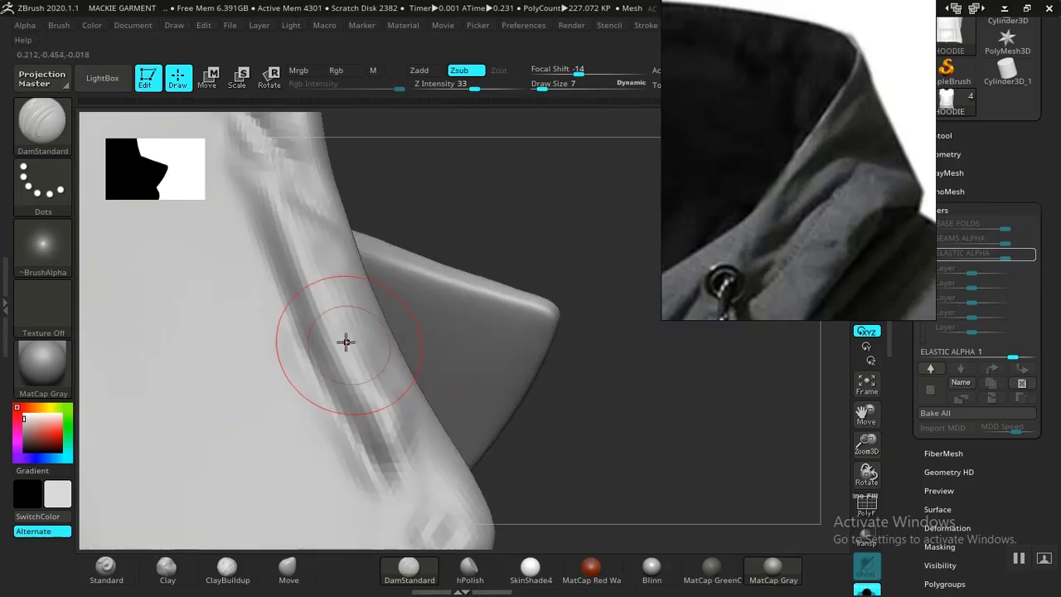
{"action": "mouse_move", "coordinate": [280, 221]}
{"action": "left_mouse_down"}
{"action": "mouse_move", "coordinate": [367, 420]}
{"action": "mouse_move", "coordinate": [421, 469]}
{"action": "left_mouse_up"}
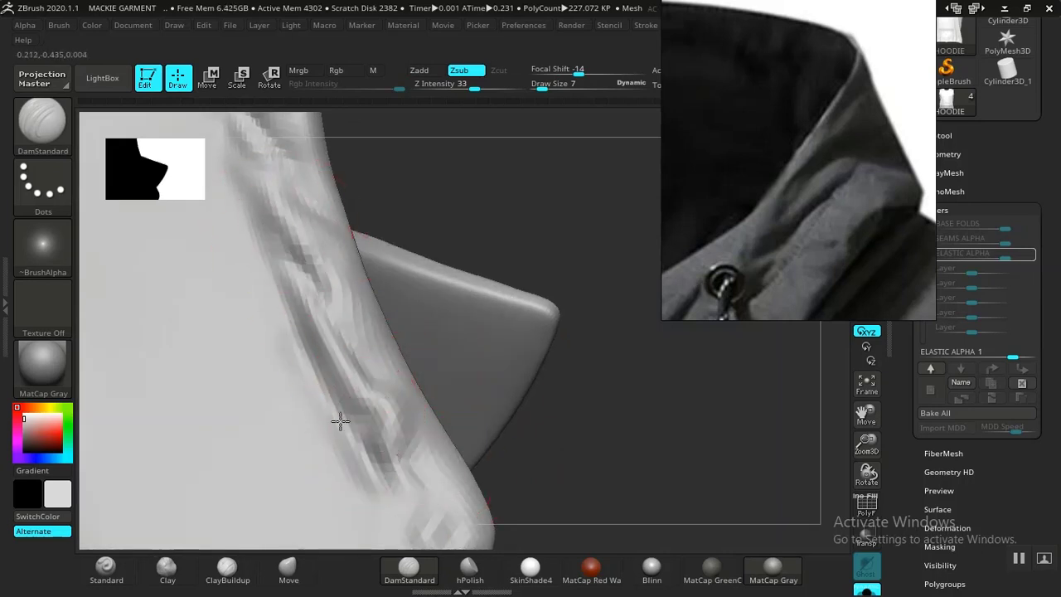
{"action": "left_click_drag", "start_coordinate": [340, 421], "coordinate": [395, 475]}
{"action": "left_click_drag", "start_coordinate": [416, 433], "coordinate": [418, 442], "text": "shift"}
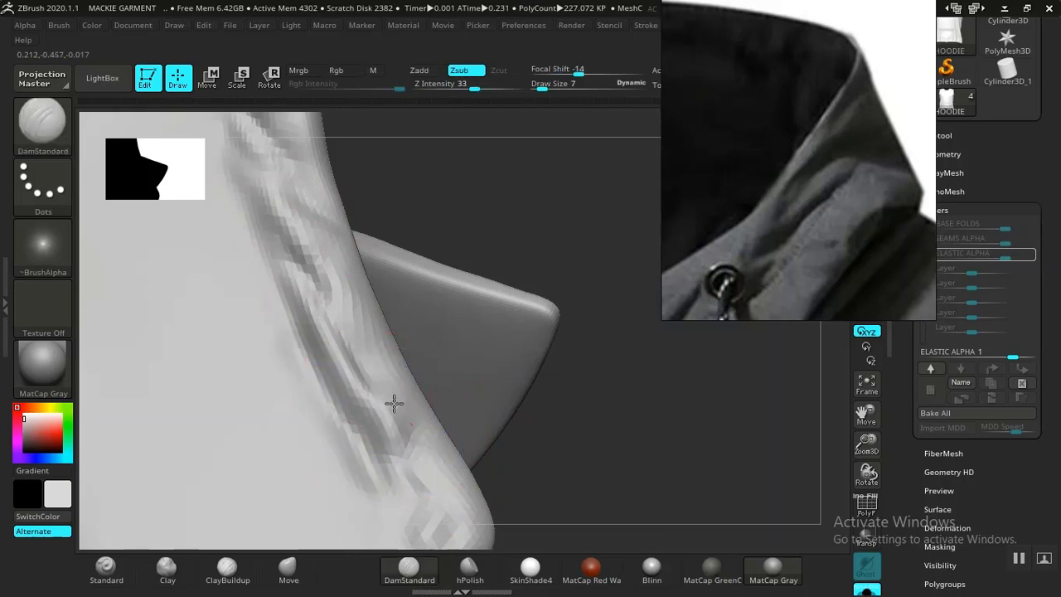
- Carve short creases into the hem at the shoulder point and directly below it
{"action": "left_click_drag", "start_coordinate": [625, 428], "coordinate": [511, 372]}
{"action": "mouse_move", "coordinate": [471, 301]}
{"action": "left_mouse_down", "text": "alt"}
{"action": "mouse_move", "coordinate": [497, 363]}
{"action": "mouse_move", "coordinate": [713, 382]}
{"action": "left_mouse_up", "text": "alt"}
{"action": "mouse_move", "coordinate": [572, 222]}
{"action": "left_mouse_down", "text": "alt"}
{"action": "mouse_move", "coordinate": [313, 287]}
{"action": "mouse_move", "coordinate": [530, 372]}
{"action": "mouse_move", "coordinate": [519, 353]}
{"action": "mouse_move", "coordinate": [533, 415]}
{"action": "mouse_move", "coordinate": [421, 406]}
{"action": "mouse_move", "coordinate": [474, 417]}
{"action": "mouse_move", "coordinate": [434, 355]}
{"action": "left_mouse_up", "text": "alt"}
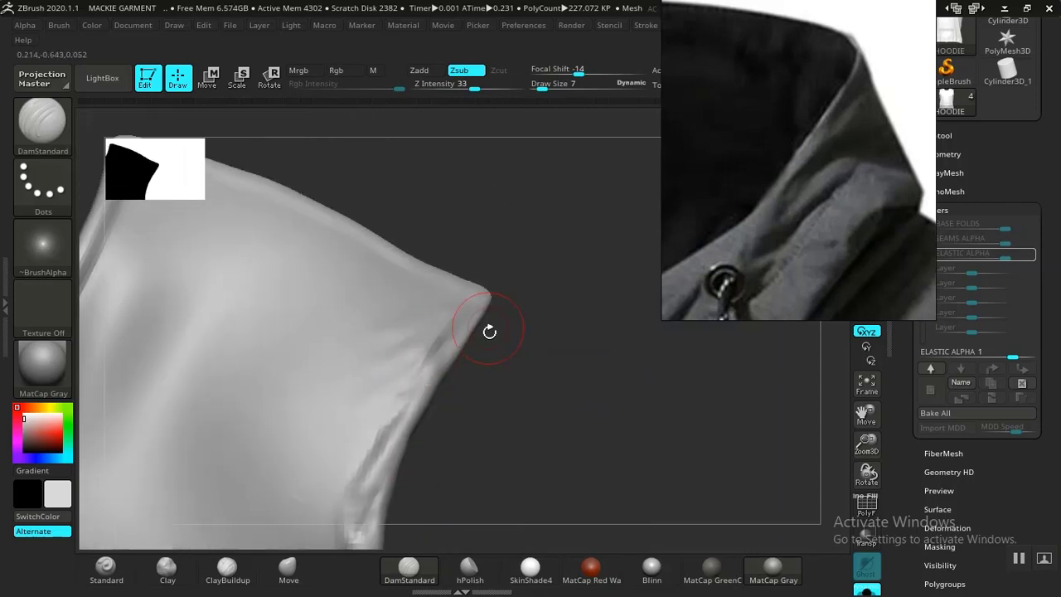
{"action": "mouse_move", "coordinate": [490, 331]}
{"action": "left_mouse_down"}
{"action": "mouse_move", "coordinate": [500, 372]}
{"action": "mouse_move", "coordinate": [424, 352]}
{"action": "left_mouse_up"}
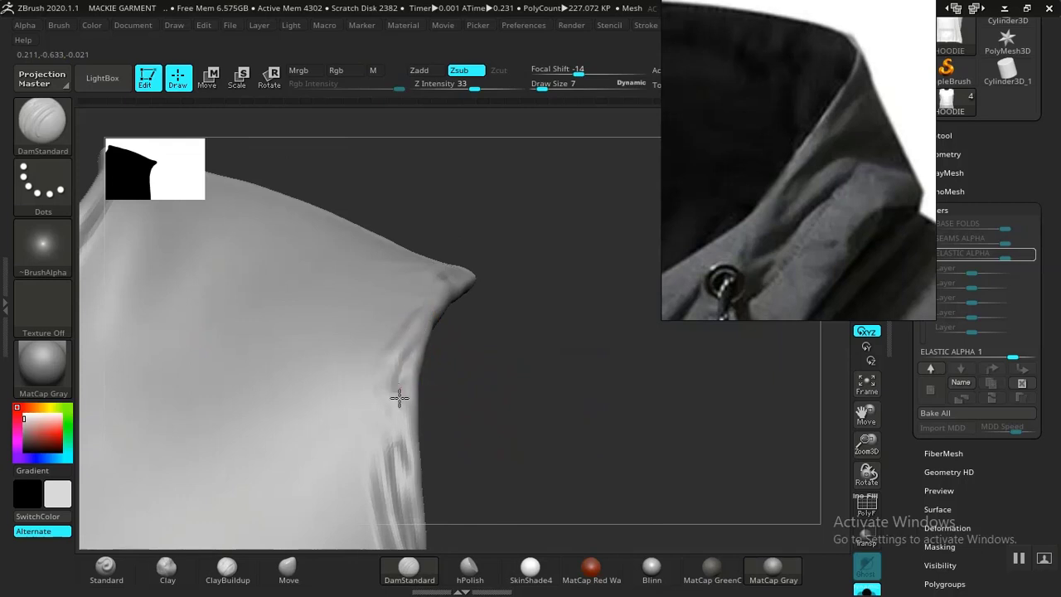
{"action": "left_click_drag", "start_coordinate": [512, 456], "coordinate": [403, 450]}
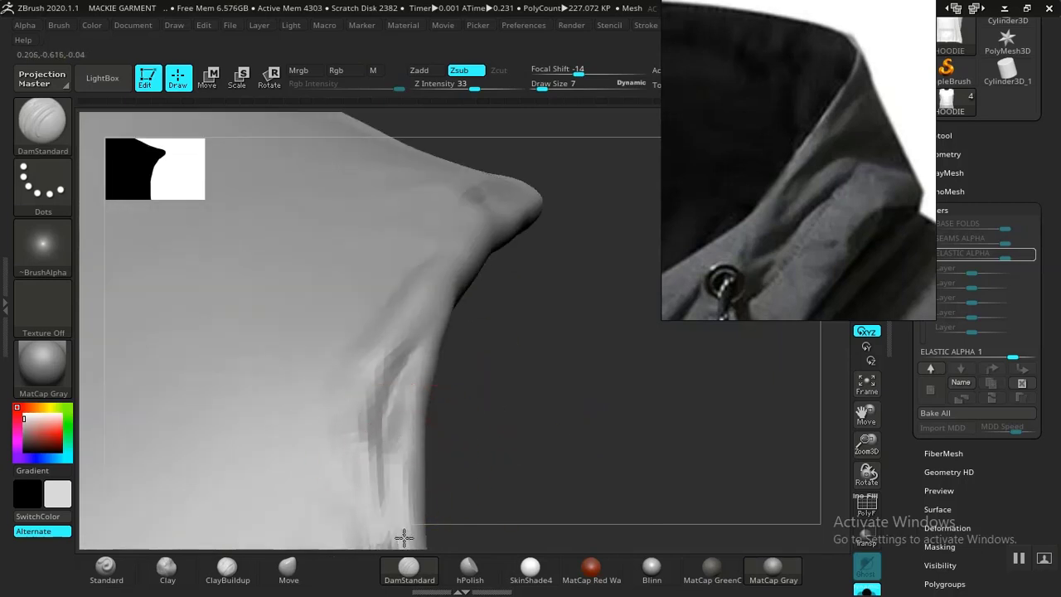
- Extend diagonal creases from the upper hem onto the garment body and cut vertical grooves farther down the edge
{"action": "mouse_move", "coordinate": [409, 292]}
{"action": "left_mouse_down"}
{"action": "mouse_move", "coordinate": [341, 374]}
{"action": "mouse_move", "coordinate": [324, 432]}
{"action": "left_mouse_up"}
{"action": "left_click_drag", "start_coordinate": [390, 331], "coordinate": [324, 435]}
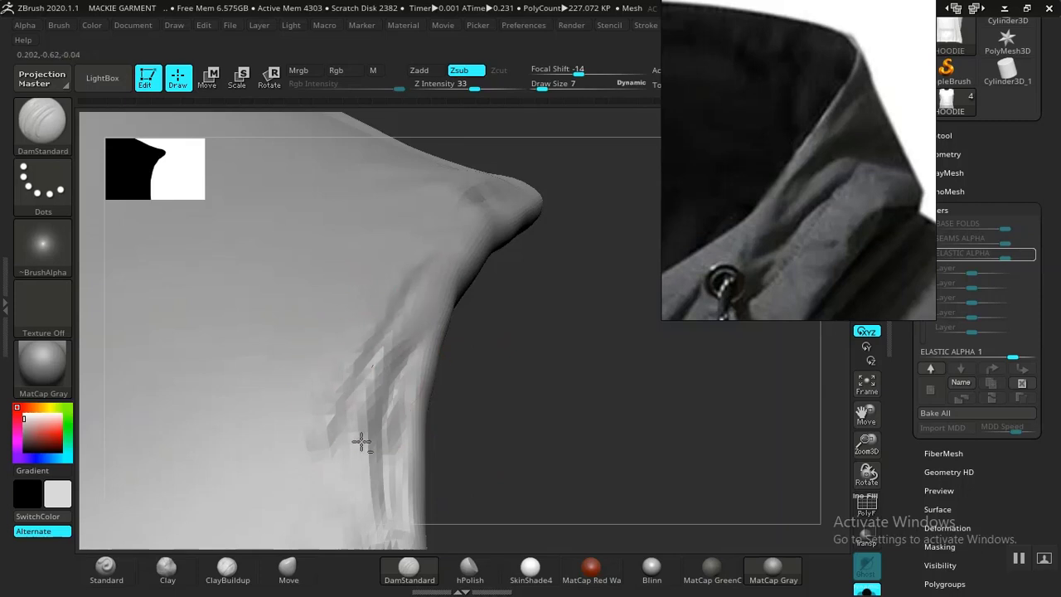
{"action": "left_click_drag", "start_coordinate": [502, 347], "coordinate": [509, 207], "text": "alt"}
{"action": "left_click_drag", "start_coordinate": [385, 312], "coordinate": [392, 496]}
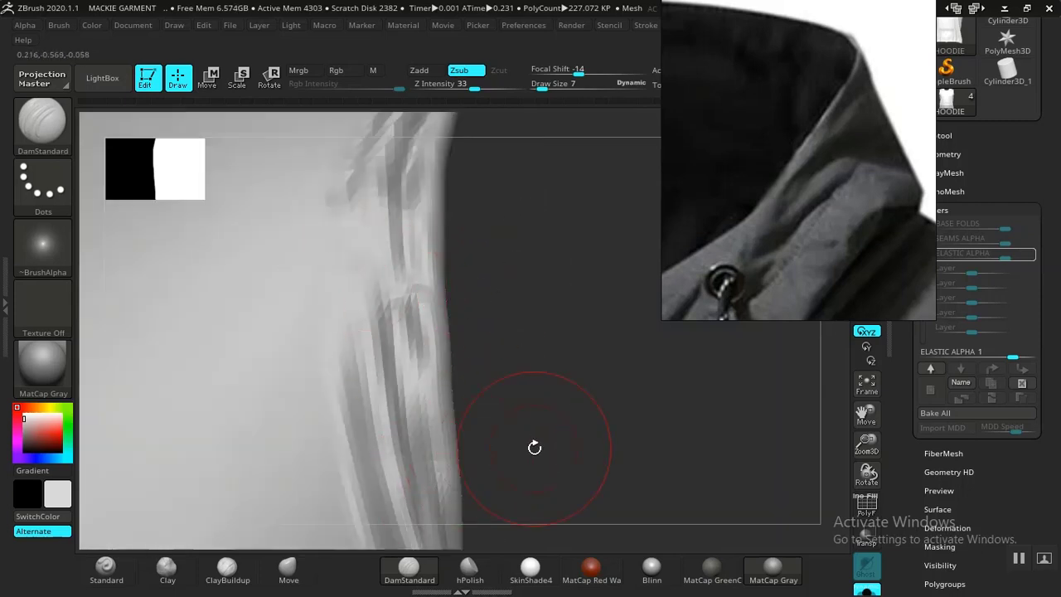
- Carve DamStandard creases along the first armhole's upper hem, starting at its shoulder point
{"action": "mouse_move", "coordinate": [536, 446]}
{"action": "left_mouse_down", "text": "alt"}
{"action": "mouse_move", "coordinate": [504, 360]}
{"action": "mouse_move", "coordinate": [484, 355]}
{"action": "mouse_move", "coordinate": [241, 397]}
{"action": "left_mouse_up", "text": "alt"}
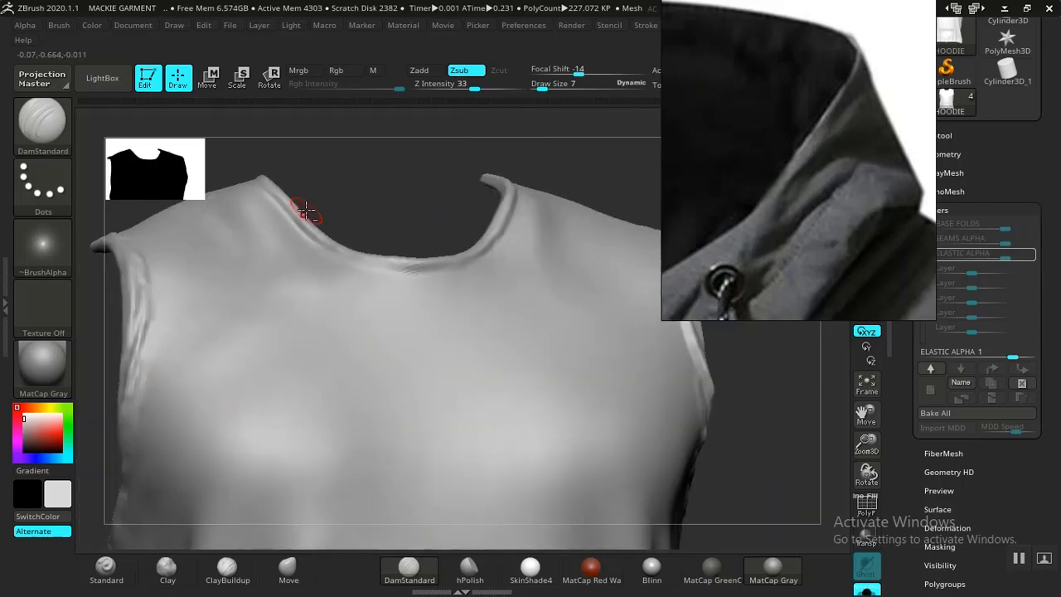
{"action": "mouse_move", "coordinate": [303, 207]}
{"action": "left_mouse_down"}
{"action": "mouse_move", "coordinate": [585, 252]}
{"action": "mouse_move", "coordinate": [329, 372]}
{"action": "mouse_move", "coordinate": [315, 398]}
{"action": "mouse_move", "coordinate": [341, 353]}
{"action": "mouse_move", "coordinate": [160, 403]}
{"action": "mouse_move", "coordinate": [315, 467]}
{"action": "mouse_move", "coordinate": [230, 455]}
{"action": "mouse_move", "coordinate": [240, 386]}
{"action": "mouse_move", "coordinate": [240, 445]}
{"action": "mouse_move", "coordinate": [348, 310]}
{"action": "mouse_move", "coordinate": [483, 275]}
{"action": "mouse_move", "coordinate": [365, 346]}
{"action": "mouse_move", "coordinate": [464, 457]}
{"action": "mouse_move", "coordinate": [548, 356]}
{"action": "left_mouse_up"}
{"action": "left_click_drag", "start_coordinate": [516, 275], "coordinate": [617, 372]}
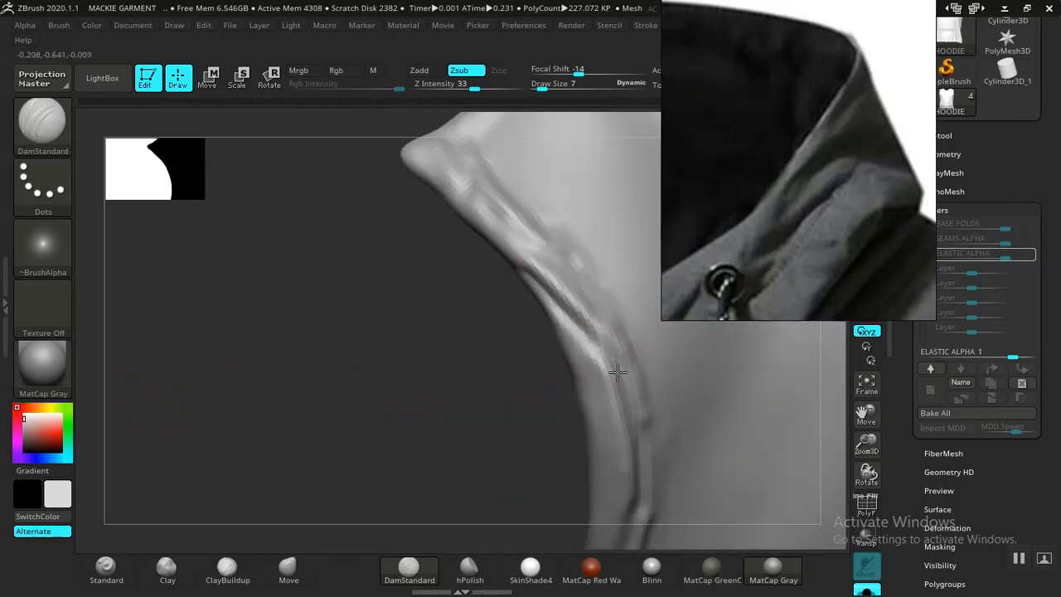
{"action": "left_click_drag", "start_coordinate": [439, 351], "coordinate": [561, 303]}
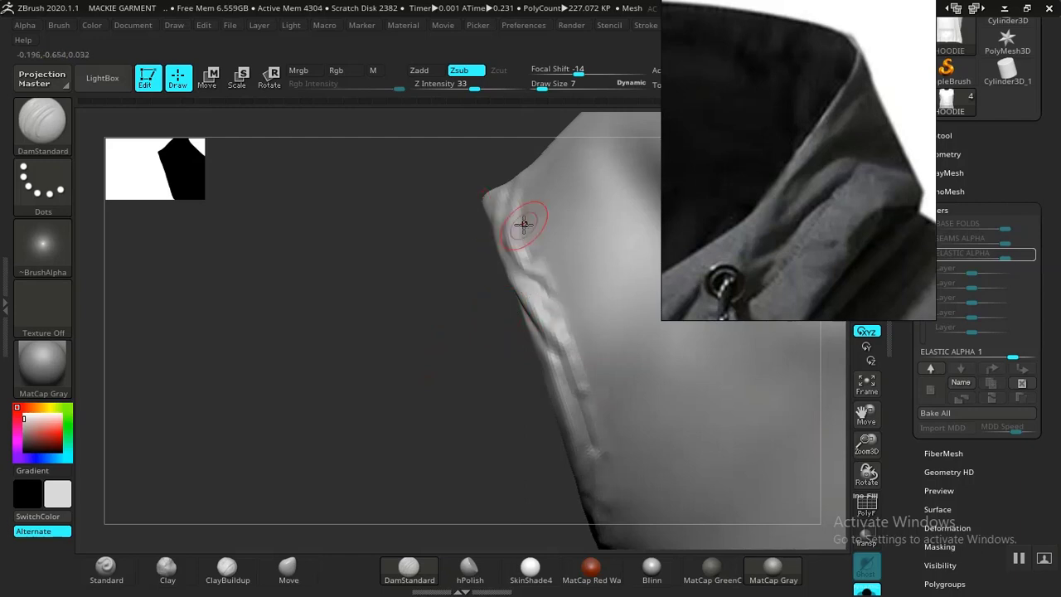
{"action": "mouse_move", "coordinate": [493, 295]}
{"action": "left_mouse_down"}
{"action": "mouse_move", "coordinate": [291, 237]}
{"action": "mouse_move", "coordinate": [324, 287]}
{"action": "mouse_move", "coordinate": [348, 383]}
{"action": "mouse_move", "coordinate": [455, 363]}
{"action": "left_mouse_up"}
- Cut overlapping lengthwise creases between the folds in the middle of the first armhole's hem
{"action": "mouse_move", "coordinate": [407, 383]}
{"action": "left_mouse_down"}
{"action": "mouse_move", "coordinate": [282, 398]}
{"action": "mouse_move", "coordinate": [270, 414]}
{"action": "left_mouse_up"}
{"action": "mouse_move", "coordinate": [407, 286]}
{"action": "left_mouse_down"}
{"action": "mouse_move", "coordinate": [419, 427]}
{"action": "mouse_move", "coordinate": [431, 464]}
{"action": "mouse_move", "coordinate": [438, 358]}
{"action": "mouse_move", "coordinate": [445, 465]}
{"action": "left_mouse_up"}
{"action": "left_click_drag", "start_coordinate": [310, 278], "coordinate": [317, 368]}
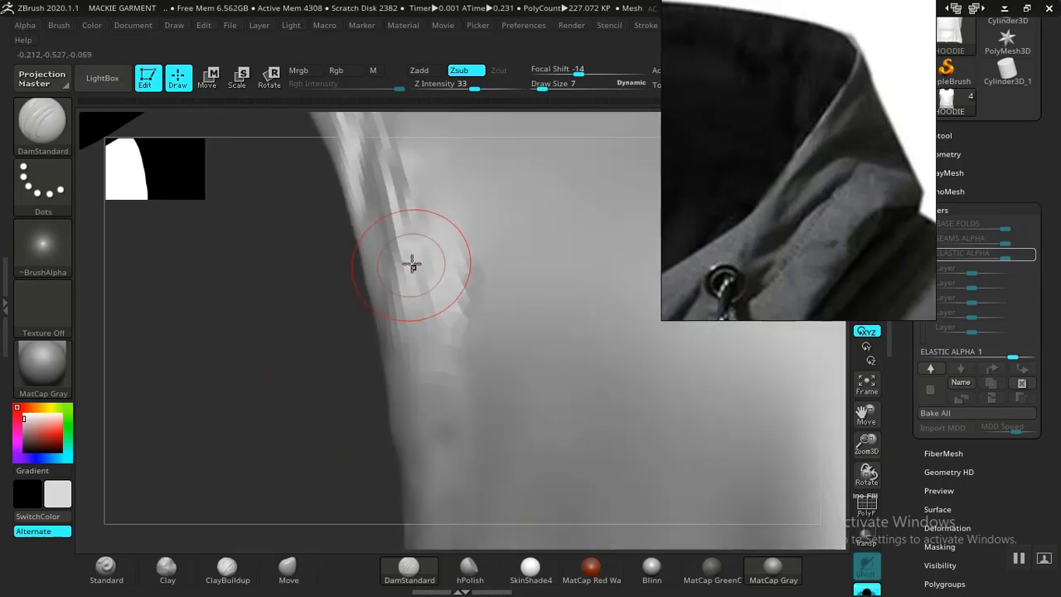
{"action": "mouse_move", "coordinate": [412, 263]}
{"action": "left_mouse_down"}
{"action": "mouse_move", "coordinate": [408, 336]}
{"action": "mouse_move", "coordinate": [424, 453]}
{"action": "left_mouse_up"}
{"action": "mouse_move", "coordinate": [410, 336]}
{"action": "left_mouse_down"}
{"action": "mouse_move", "coordinate": [422, 424]}
{"action": "mouse_move", "coordinate": [431, 319]}
{"action": "left_mouse_up"}
{"action": "left_click_drag", "start_coordinate": [418, 269], "coordinate": [441, 455]}
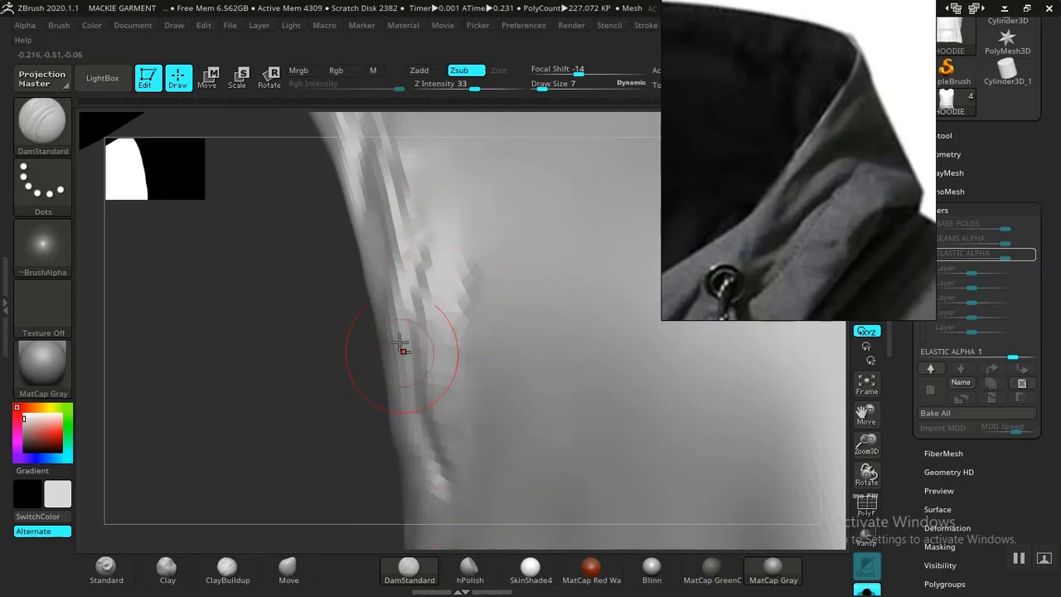
{"action": "mouse_move", "coordinate": [386, 235]}
{"action": "left_mouse_down"}
{"action": "mouse_move", "coordinate": [387, 347]}
{"action": "mouse_move", "coordinate": [430, 485]}
{"action": "left_mouse_up"}
- Carve long creases down the first armhole's lower hem to its bottom corner
{"action": "mouse_move", "coordinate": [351, 436]}
{"action": "left_mouse_down", "text": "alt"}
{"action": "mouse_move", "coordinate": [296, 416]}
{"action": "mouse_move", "coordinate": [288, 353]}
{"action": "mouse_move", "coordinate": [310, 429]}
{"action": "left_mouse_up", "text": "alt"}
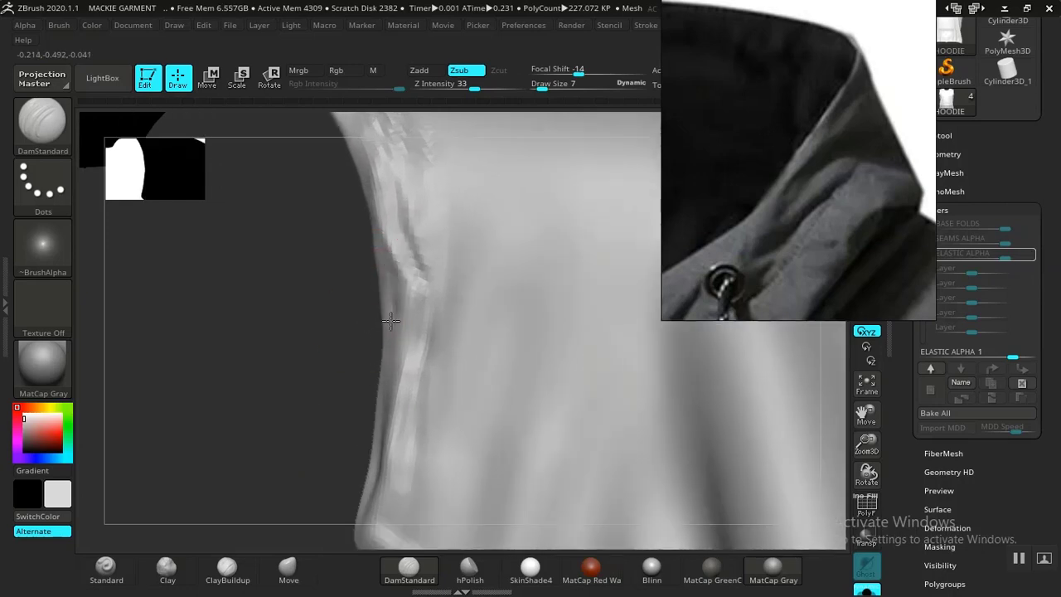
{"action": "mouse_move", "coordinate": [390, 320]}
{"action": "left_mouse_down"}
{"action": "mouse_move", "coordinate": [403, 415]}
{"action": "mouse_move", "coordinate": [385, 507]}
{"action": "left_mouse_up"}
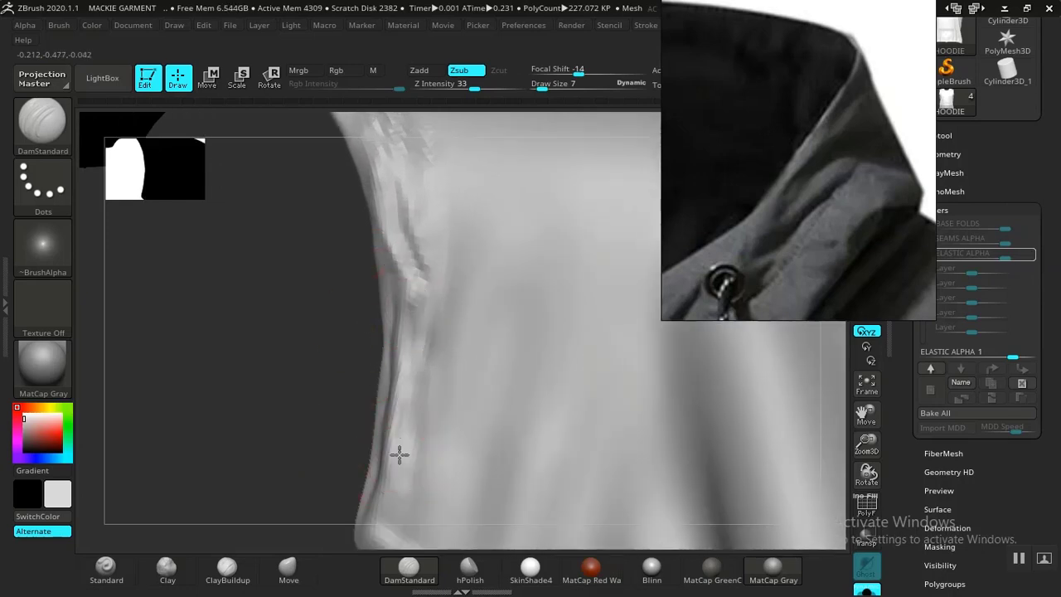
{"action": "left_click_drag", "start_coordinate": [400, 455], "coordinate": [389, 491]}
{"action": "mouse_move", "coordinate": [329, 469]}
{"action": "left_mouse_down"}
{"action": "mouse_move", "coordinate": [411, 480]}
{"action": "mouse_move", "coordinate": [386, 504]}
{"action": "left_mouse_up"}
{"action": "left_click_drag", "start_coordinate": [367, 324], "coordinate": [366, 254]}
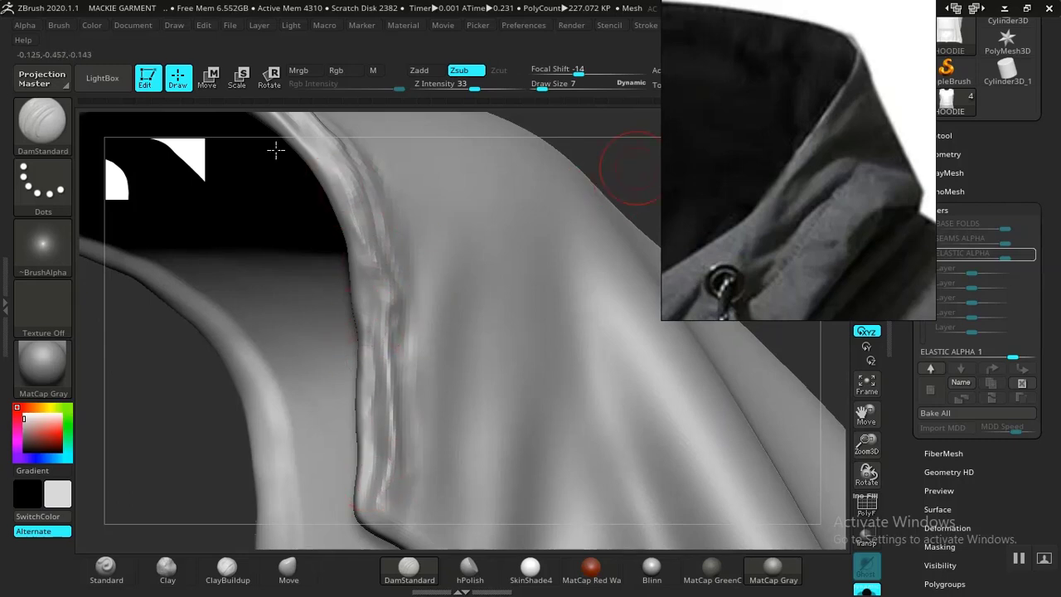
- Raise a fold on the armhole hem just below the shoulder point with the Standard brush at Z Intensity 13
{"action": "mouse_move", "coordinate": [276, 150]}
{"action": "left_mouse_down", "text": "alt"}
{"action": "mouse_move", "coordinate": [564, 246]}
{"action": "mouse_move", "coordinate": [472, 318]}
{"action": "mouse_move", "coordinate": [280, 310]}
{"action": "mouse_move", "coordinate": [545, 323]}
{"action": "mouse_move", "coordinate": [525, 357]}
{"action": "mouse_move", "coordinate": [506, 298]}
{"action": "mouse_move", "coordinate": [514, 378]}
{"action": "mouse_move", "coordinate": [457, 397]}
{"action": "mouse_move", "coordinate": [386, 372]}
{"action": "mouse_move", "coordinate": [576, 357]}
{"action": "left_mouse_up", "text": "alt"}
{"action": "key", "text": "ctrl+shift"}
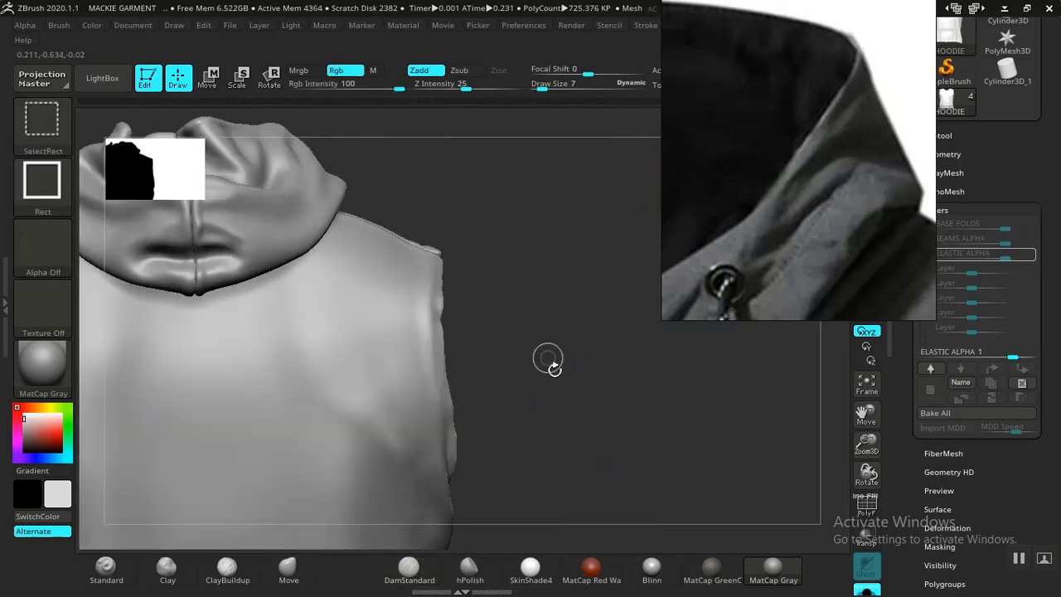
{"action": "mouse_move", "coordinate": [557, 350]}
{"action": "left_mouse_down"}
{"action": "mouse_move", "coordinate": [531, 358]}
{"action": "mouse_move", "coordinate": [530, 381]}
{"action": "left_mouse_up"}
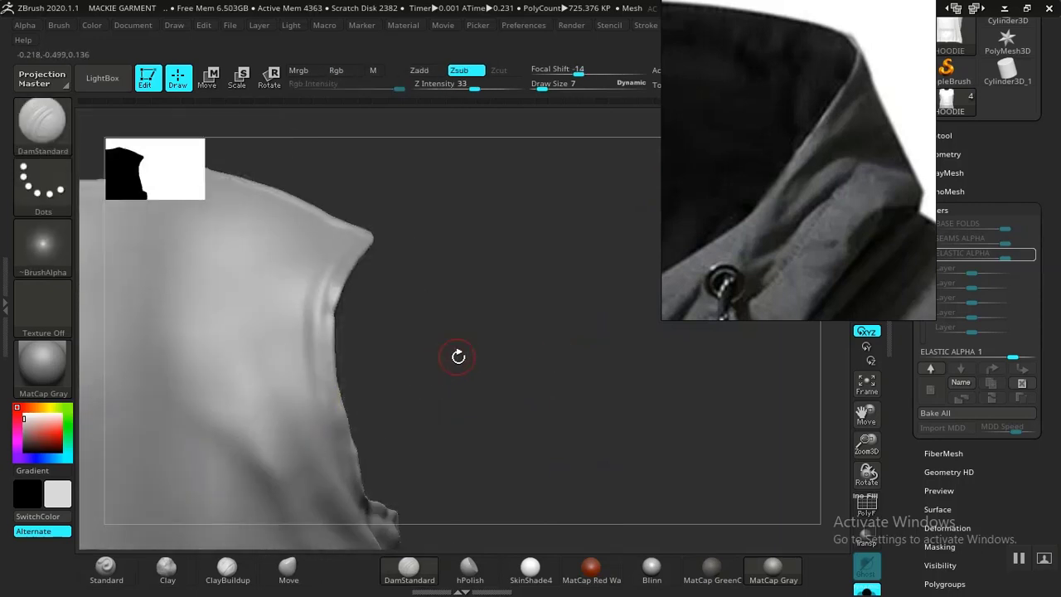
{"action": "mouse_move", "coordinate": [459, 356]}
{"action": "left_mouse_down"}
{"action": "mouse_move", "coordinate": [475, 354]}
{"action": "mouse_move", "coordinate": [550, 452]}
{"action": "mouse_move", "coordinate": [564, 367]}
{"action": "mouse_move", "coordinate": [489, 393]}
{"action": "mouse_move", "coordinate": [509, 395]}
{"action": "mouse_move", "coordinate": [205, 428]}
{"action": "left_mouse_up"}
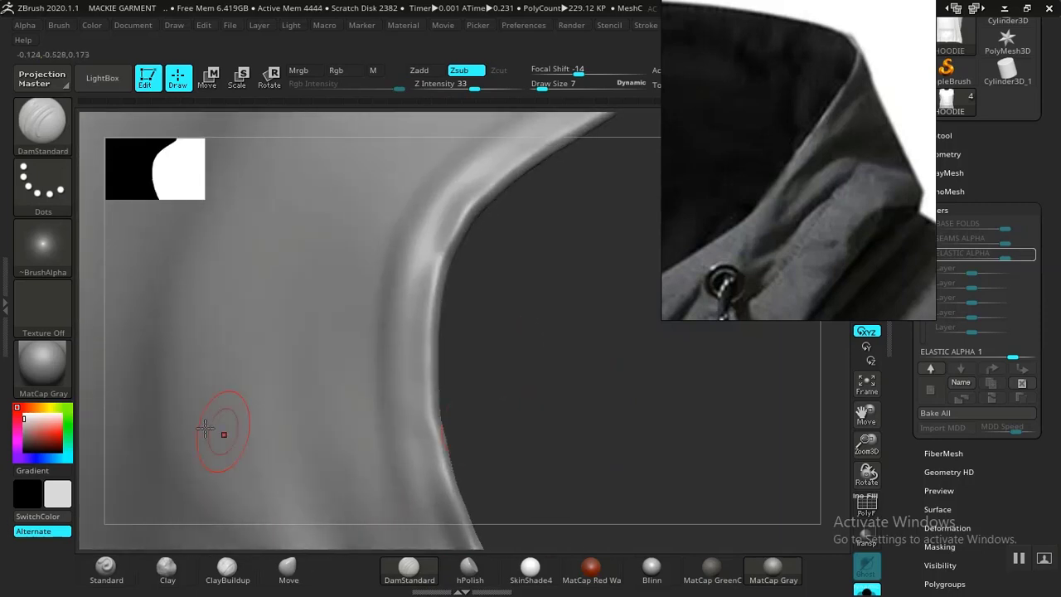
{"action": "left_click", "coordinate": [105, 569]}
{"action": "mouse_move", "coordinate": [535, 289]}
{"action": "left_mouse_down"}
{"action": "mouse_move", "coordinate": [467, 426]}
{"action": "mouse_move", "coordinate": [439, 323]}
{"action": "left_mouse_up"}
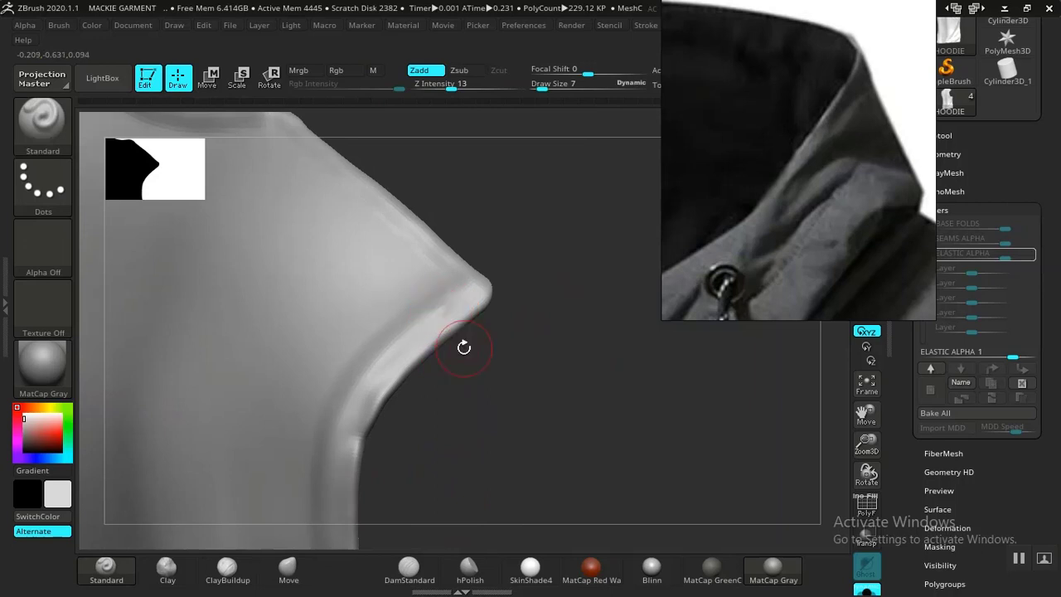
{"action": "left_click_drag", "start_coordinate": [416, 325], "coordinate": [407, 330]}
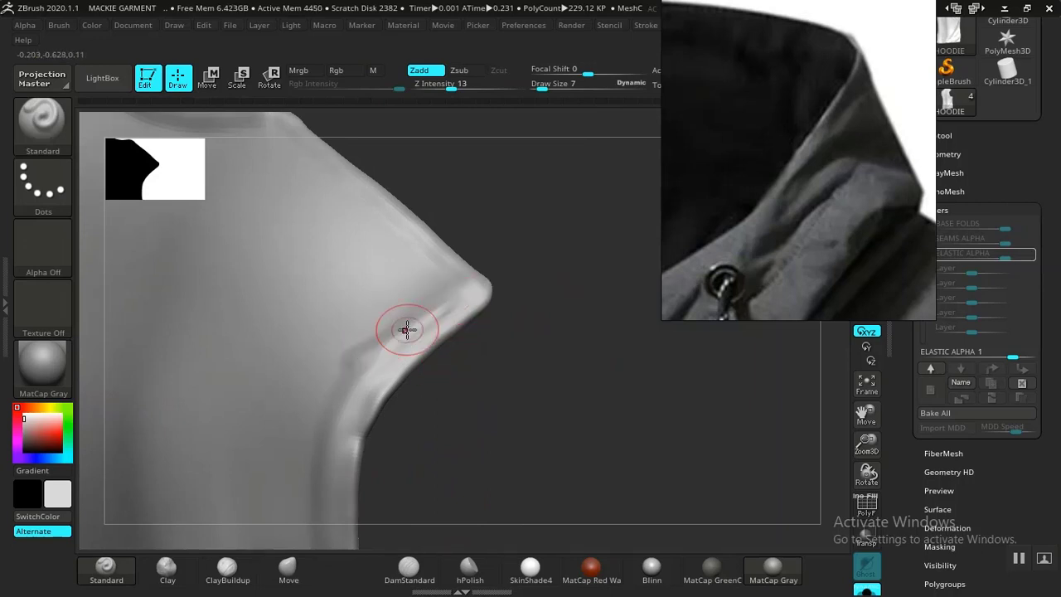
- Undo the last stroke and build up long folds along the inner curve of the upper armhole hem
{"action": "left_click_drag", "start_coordinate": [471, 409], "coordinate": [420, 341]}
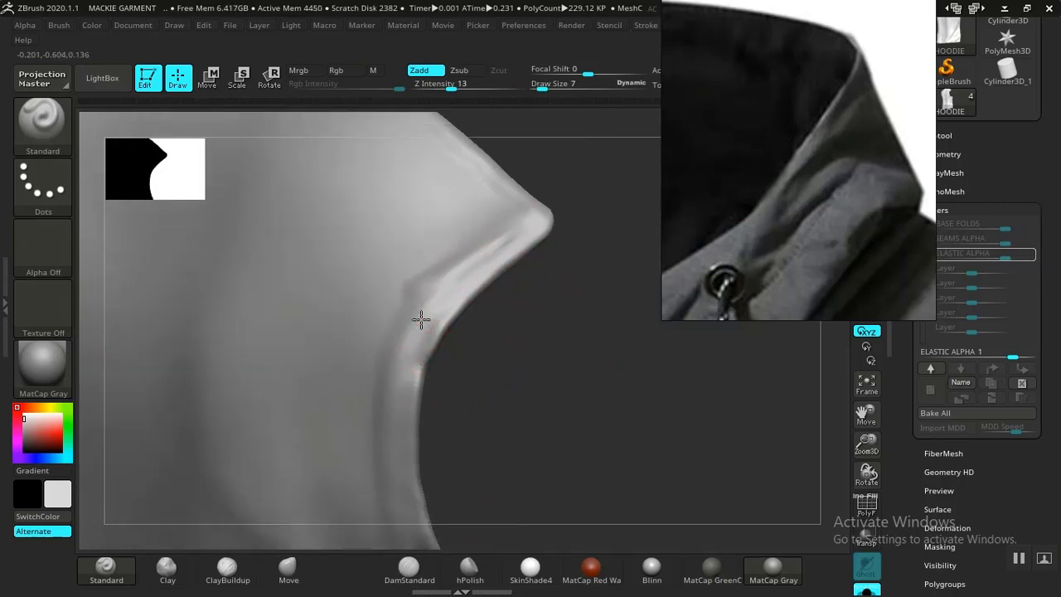
{"action": "key", "text": "ctrl"}
{"action": "key", "text": "ctrl+z"}
{"action": "left_click_drag", "start_coordinate": [537, 300], "coordinate": [485, 361]}
{"action": "left_click_drag", "start_coordinate": [495, 322], "coordinate": [518, 229], "text": "alt"}
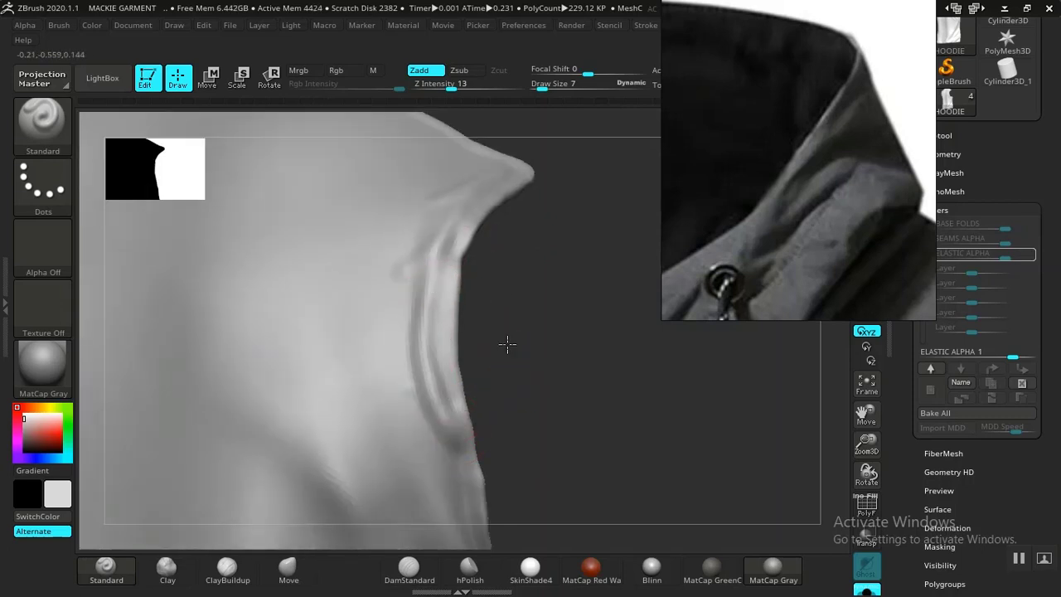
- Raise lengthwise folds along the middle and lower part of the armhole hem, down toward the underarm
{"action": "left_click_drag", "start_coordinate": [507, 344], "coordinate": [474, 199], "text": "alt"}
{"action": "left_click_drag", "start_coordinate": [487, 308], "coordinate": [480, 249]}
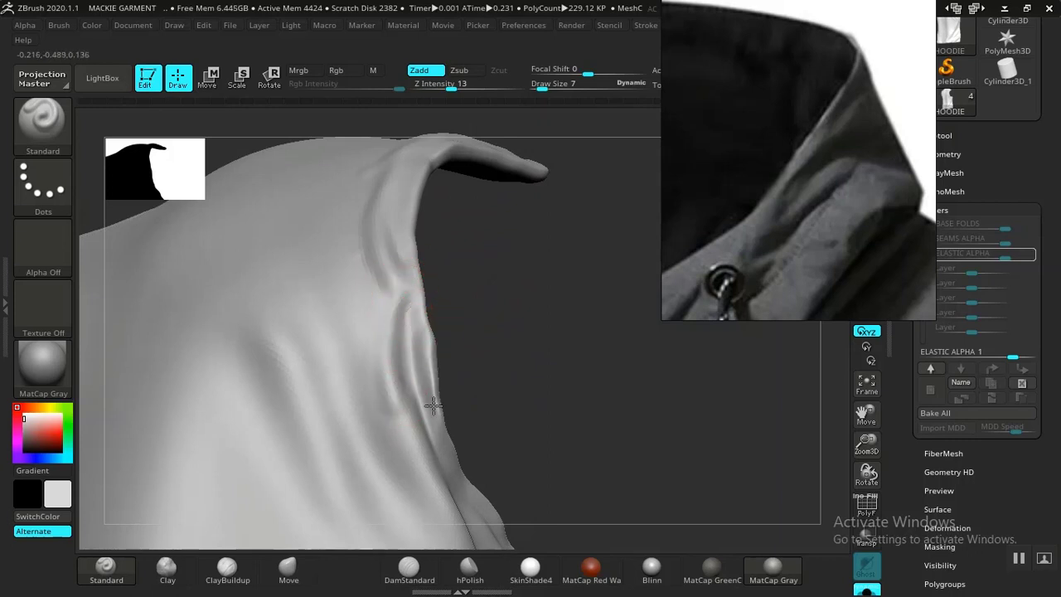
{"action": "mouse_move", "coordinate": [432, 405]}
{"action": "left_mouse_down"}
{"action": "mouse_move", "coordinate": [495, 379]}
{"action": "mouse_move", "coordinate": [479, 345]}
{"action": "mouse_move", "coordinate": [396, 380]}
{"action": "left_mouse_up"}
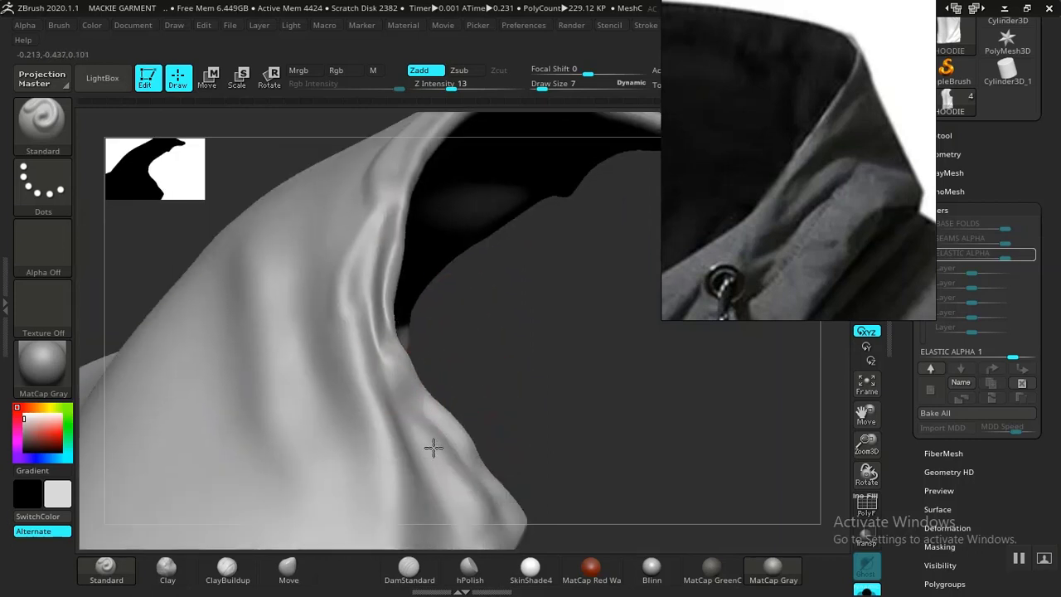
{"action": "left_click_drag", "start_coordinate": [433, 448], "coordinate": [455, 495]}
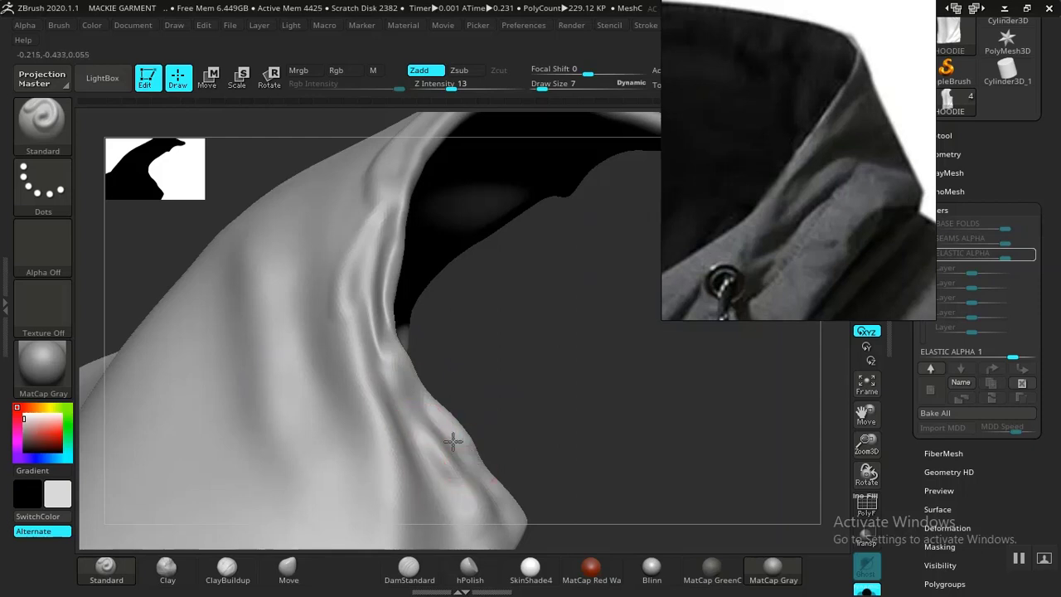
- Smooth the end of the fold below the shoulder corner and build up further folds down the upper hem's outer edge
{"action": "left_click_drag", "start_coordinate": [516, 424], "coordinate": [569, 409]}
{"action": "left_click_drag", "start_coordinate": [535, 373], "coordinate": [528, 342], "text": "alt"}
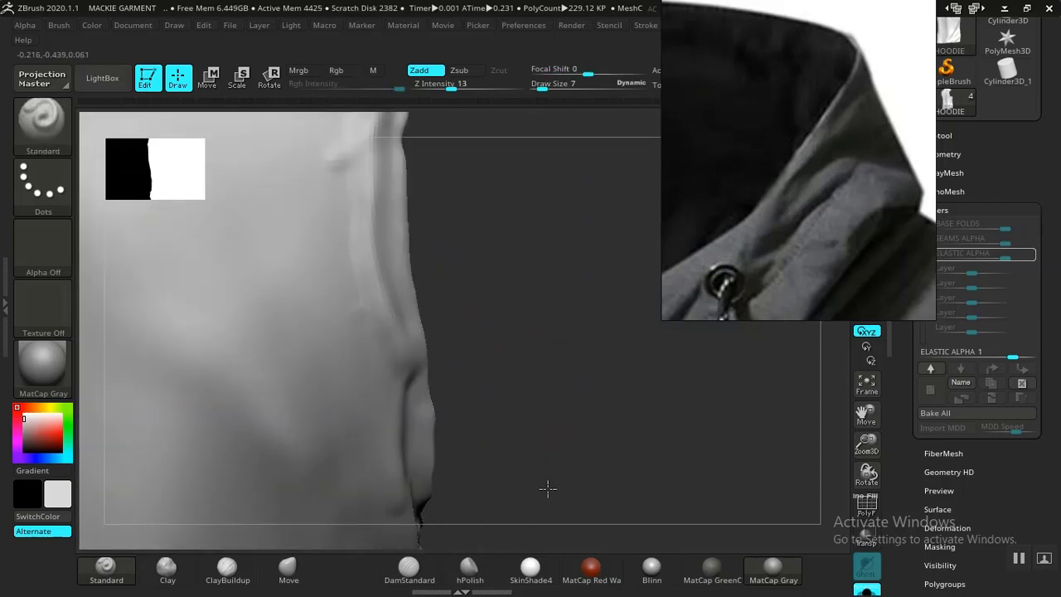
{"action": "left_click_drag", "start_coordinate": [548, 490], "coordinate": [480, 410]}
{"action": "mouse_move", "coordinate": [455, 345]}
{"action": "left_mouse_down"}
{"action": "mouse_move", "coordinate": [450, 425]}
{"action": "mouse_move", "coordinate": [492, 390]}
{"action": "left_mouse_up"}
{"action": "left_click_drag", "start_coordinate": [503, 498], "coordinate": [506, 406], "text": "alt"}
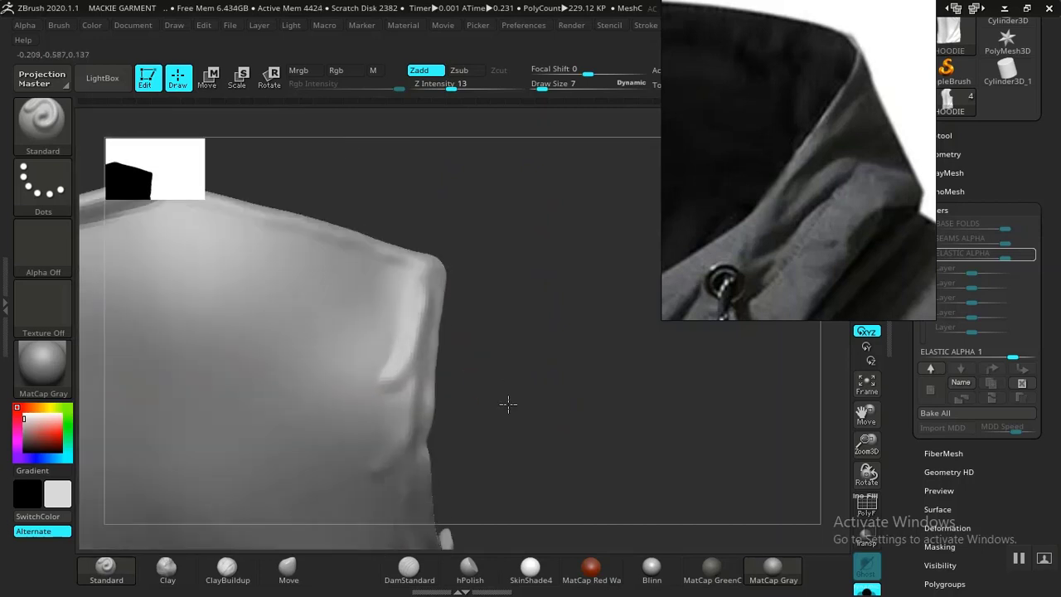
{"action": "left_click_drag", "start_coordinate": [396, 388], "coordinate": [383, 377], "text": "shift"}
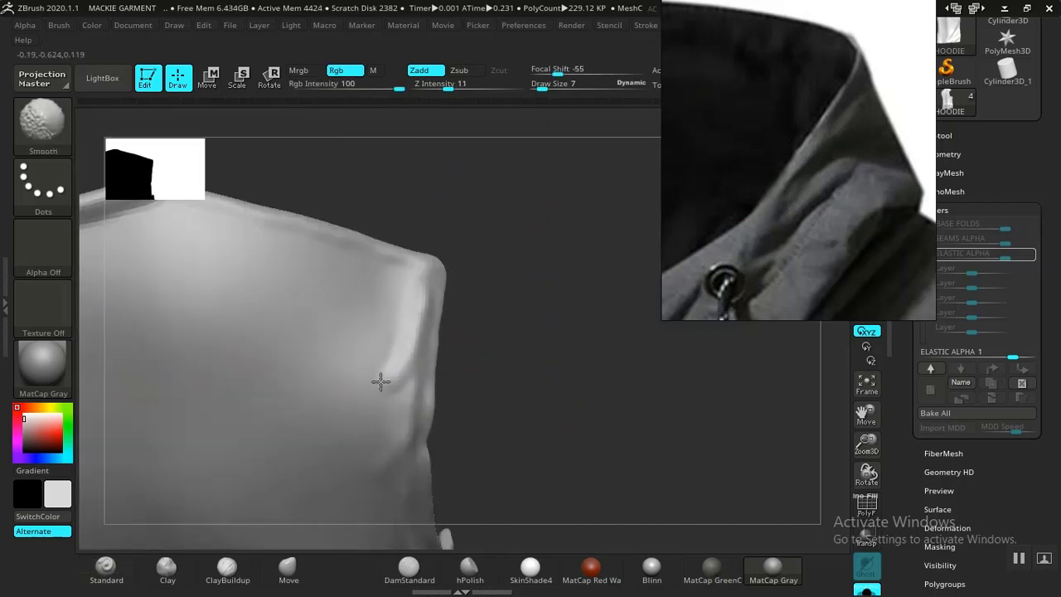
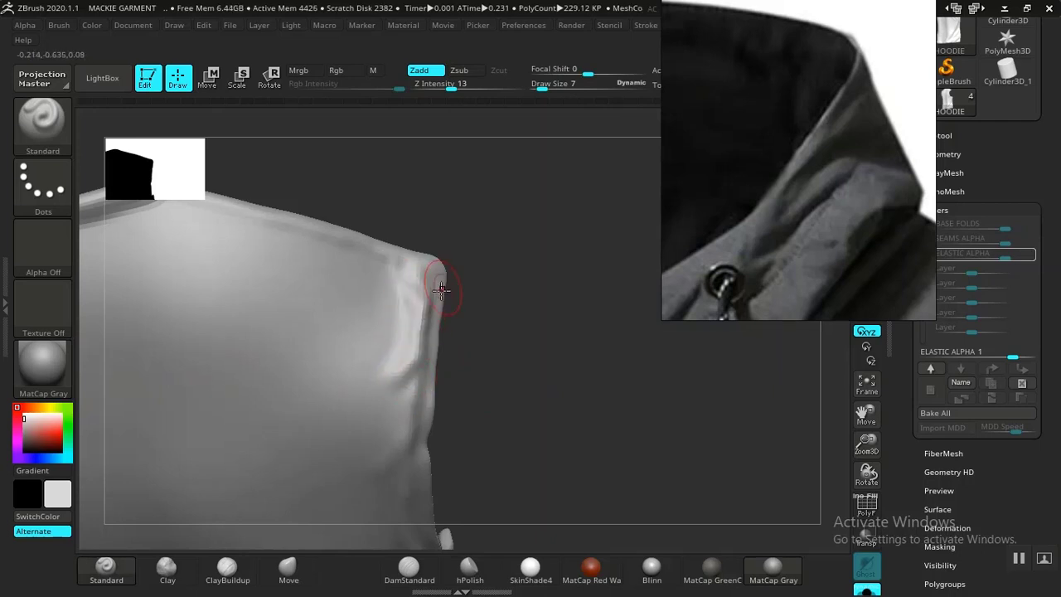
{"action": "left_click_drag", "start_coordinate": [445, 275], "coordinate": [427, 363]}
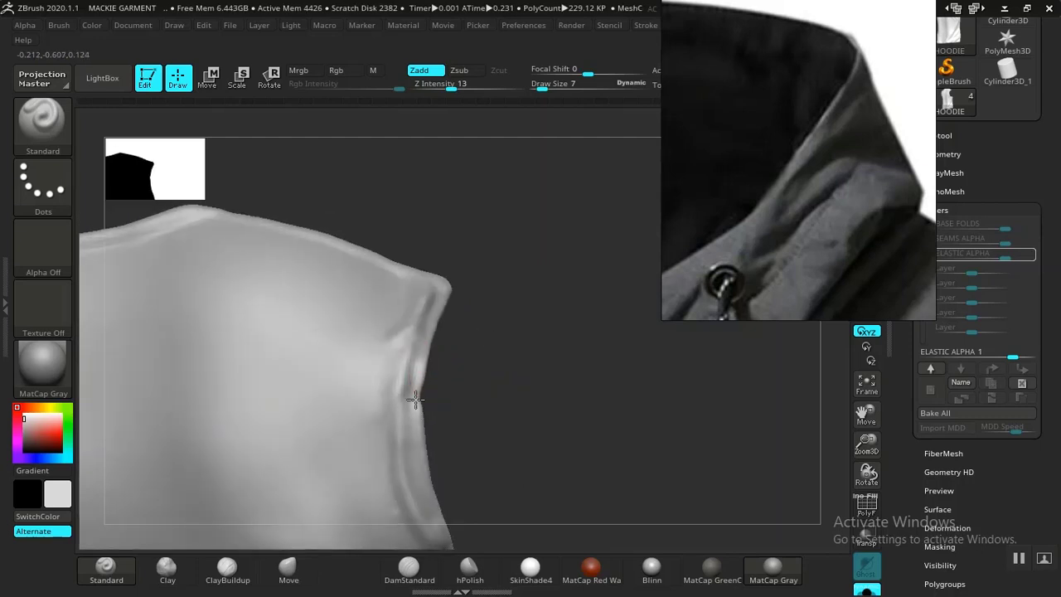
{"action": "left_click_drag", "start_coordinate": [415, 400], "coordinate": [396, 335]}
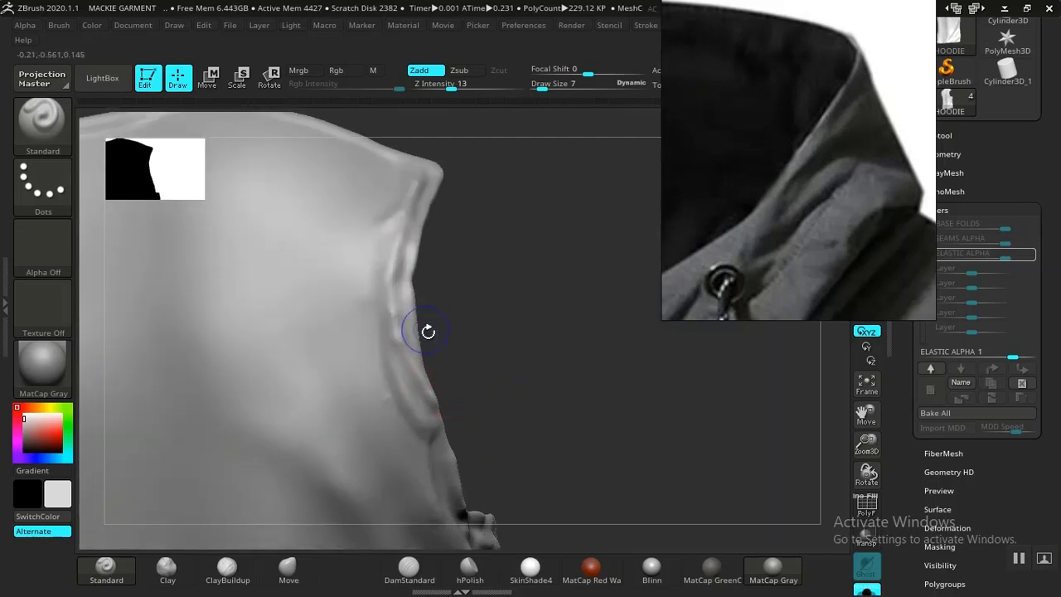
- Sculpt raised folds with the Standard brush between the existing creases in the middle of the opposite armhole's hem
{"action": "left_click_drag", "start_coordinate": [502, 379], "coordinate": [136, 386]}
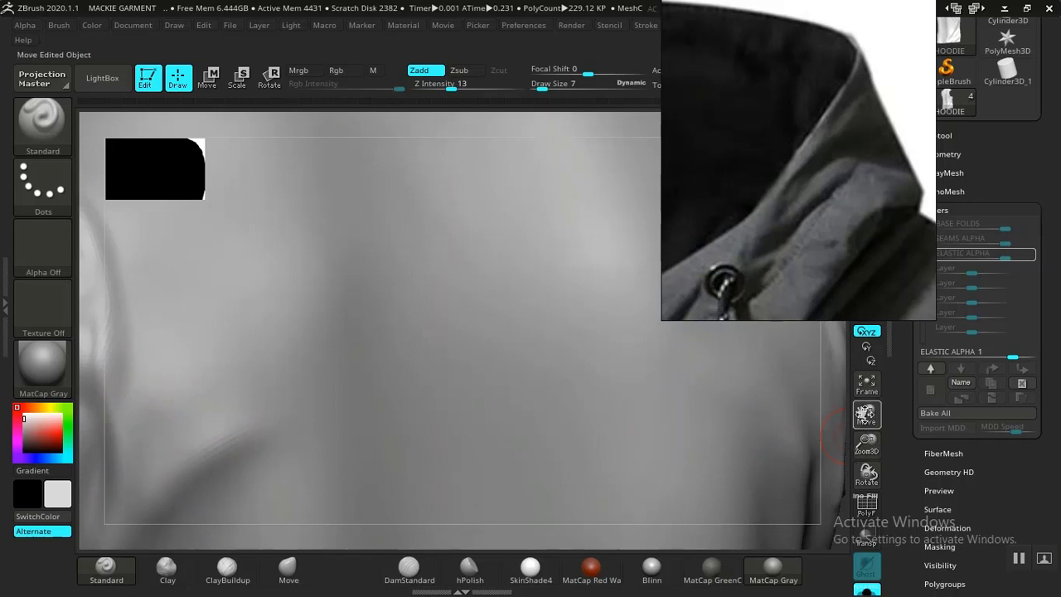
{"action": "left_click_drag", "start_coordinate": [864, 414], "coordinate": [401, 331]}
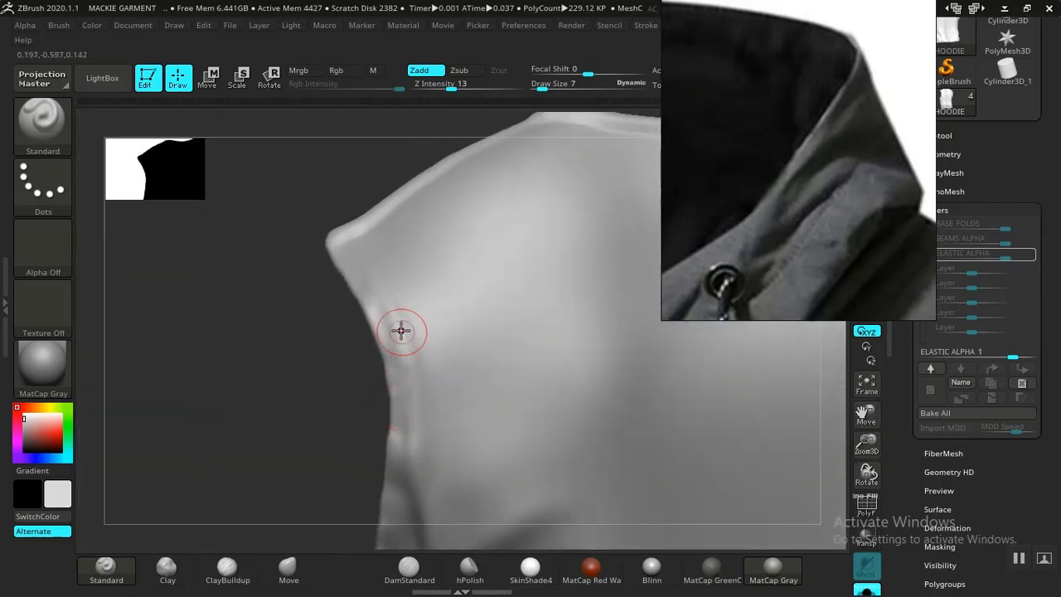
{"action": "left_click_drag", "start_coordinate": [315, 367], "coordinate": [463, 313]}
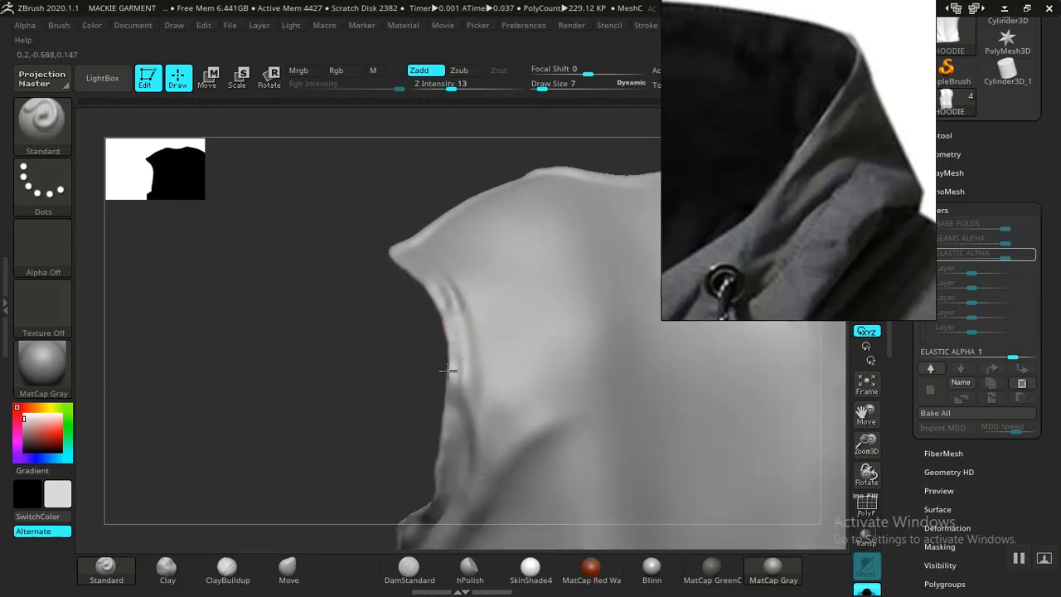
{"action": "right_click_drag", "start_coordinate": [470, 469], "coordinate": [469, 358]}
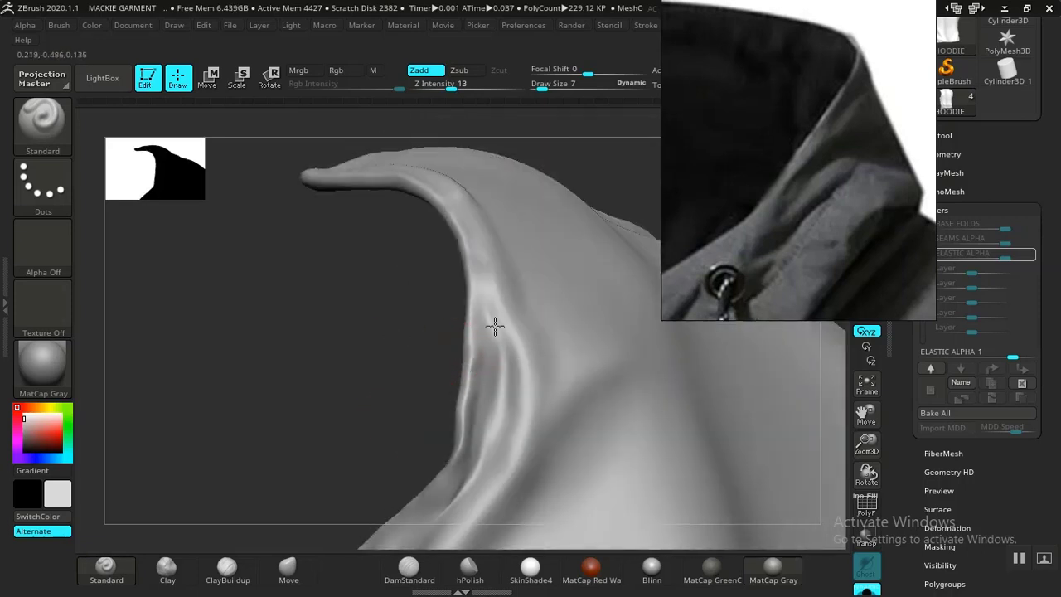
{"action": "left_click_drag", "start_coordinate": [495, 327], "coordinate": [479, 343]}
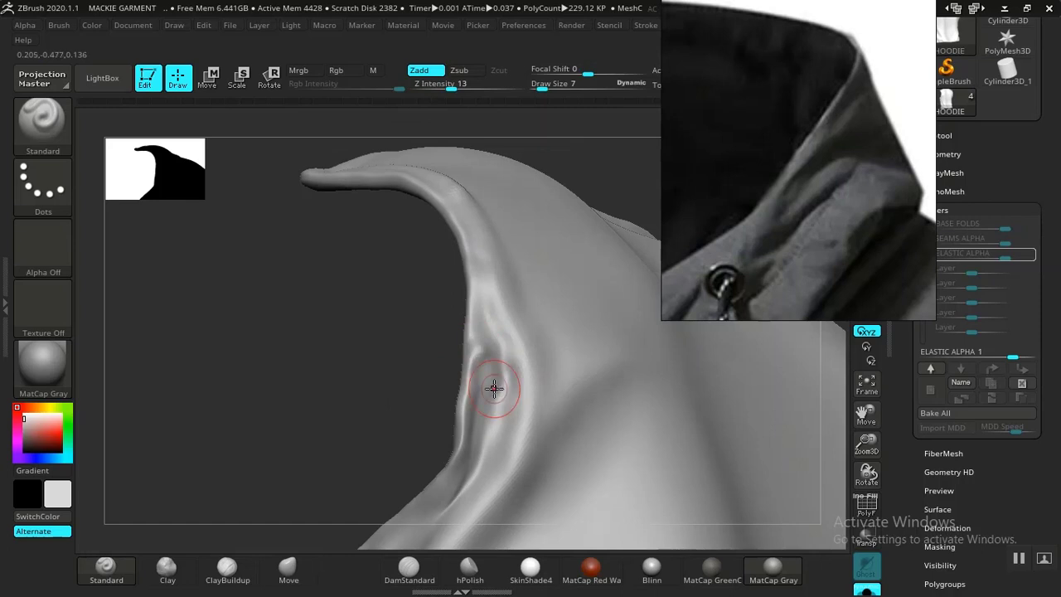
{"action": "left_click_drag", "start_coordinate": [488, 342], "coordinate": [490, 424]}
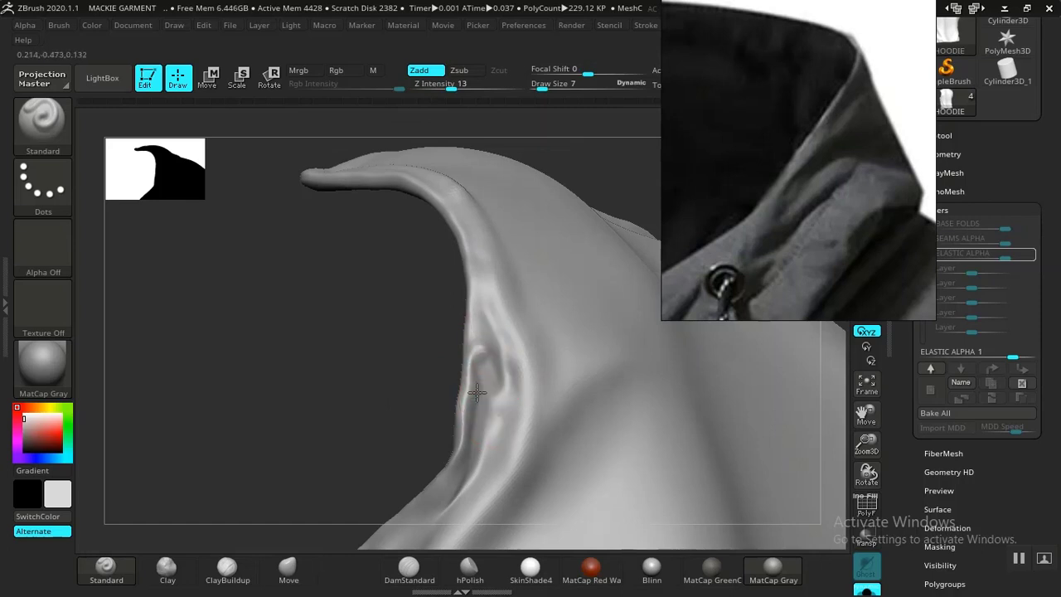
- Sculpt raised wrinkle folds along the upper armhole edge up to the shoulder corner with the Standard brush
{"action": "left_click_drag", "start_coordinate": [379, 450], "coordinate": [395, 395]}
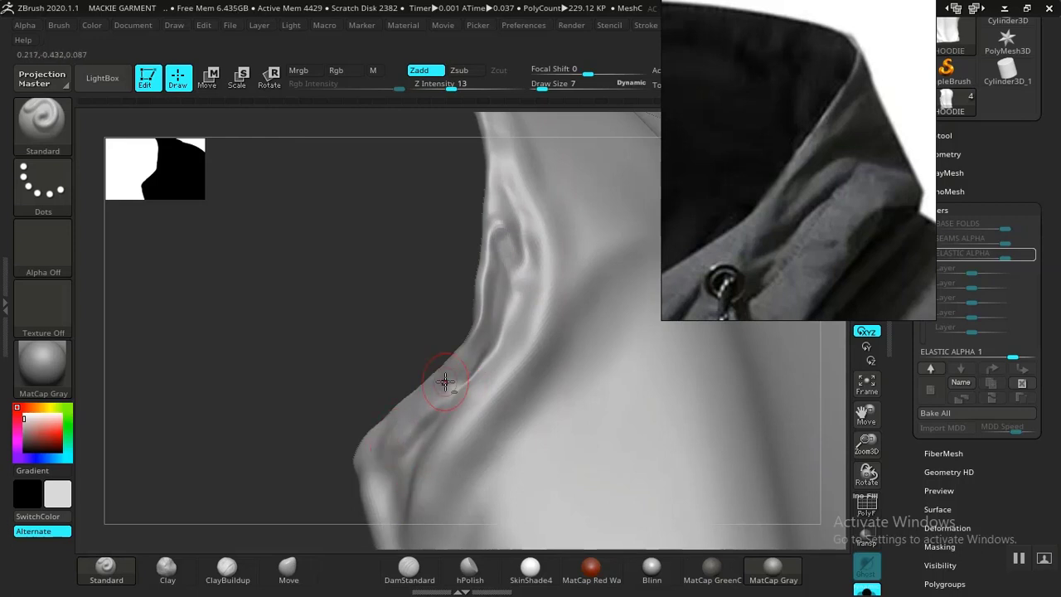
{"action": "left_click_drag", "start_coordinate": [360, 362], "coordinate": [362, 434]}
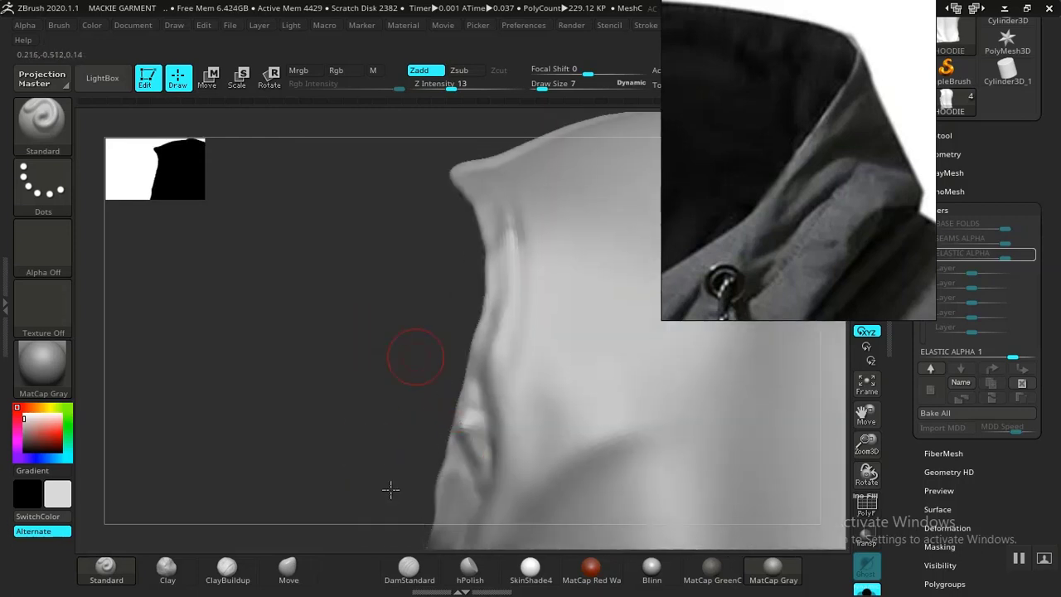
{"action": "mouse_move", "coordinate": [391, 490]}
{"action": "left_mouse_down"}
{"action": "mouse_move", "coordinate": [386, 443]}
{"action": "mouse_move", "coordinate": [414, 406]}
{"action": "mouse_move", "coordinate": [381, 422]}
{"action": "mouse_move", "coordinate": [365, 360]}
{"action": "mouse_move", "coordinate": [402, 436]}
{"action": "mouse_move", "coordinate": [473, 403]}
{"action": "left_mouse_up"}
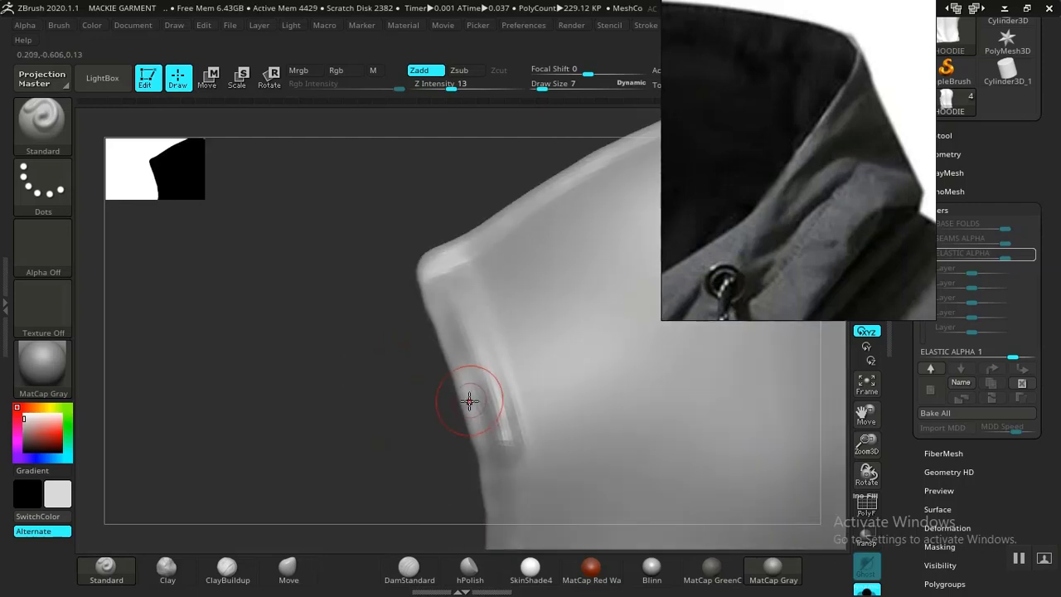
{"action": "mouse_move", "coordinate": [478, 359]}
{"action": "left_mouse_down"}
{"action": "mouse_move", "coordinate": [480, 420]}
{"action": "mouse_move", "coordinate": [479, 409]}
{"action": "left_mouse_up"}
{"action": "left_click_drag", "start_coordinate": [462, 362], "coordinate": [458, 322]}
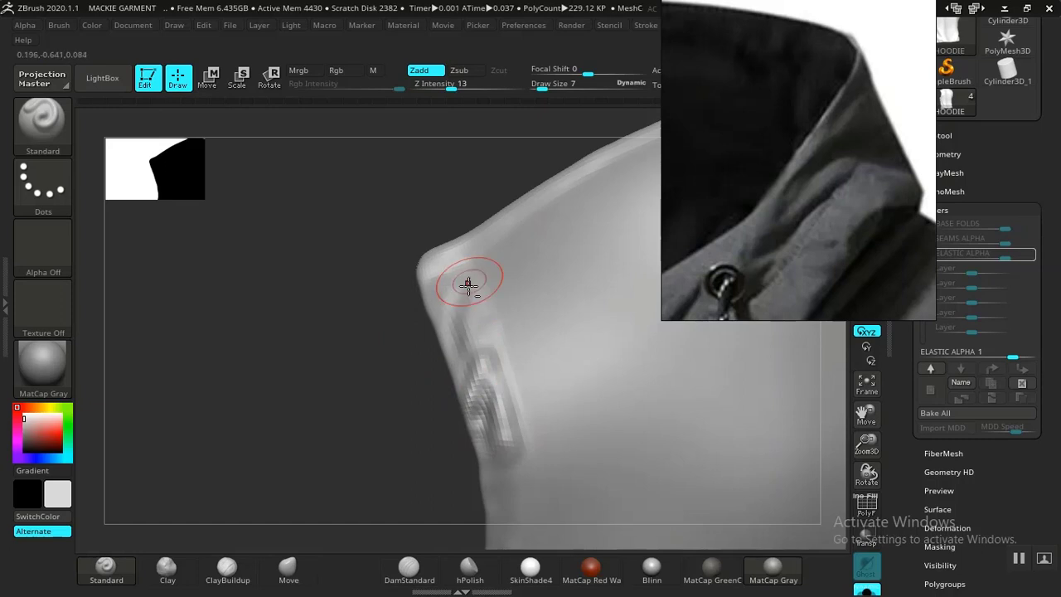
{"action": "mouse_move", "coordinate": [471, 280]}
{"action": "left_mouse_down"}
{"action": "mouse_move", "coordinate": [464, 352]}
{"action": "mouse_move", "coordinate": [449, 358]}
{"action": "left_mouse_up"}
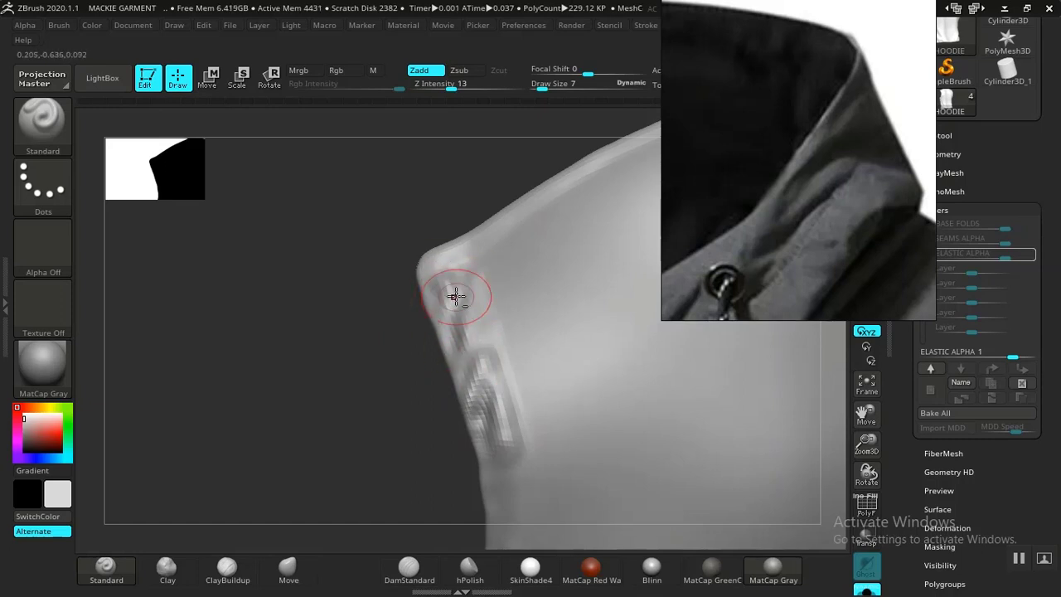
{"action": "left_click_drag", "start_coordinate": [452, 259], "coordinate": [465, 320]}
{"action": "key", "text": "ctrl"}
{"action": "left_click_drag", "start_coordinate": [439, 287], "coordinate": [446, 353]}
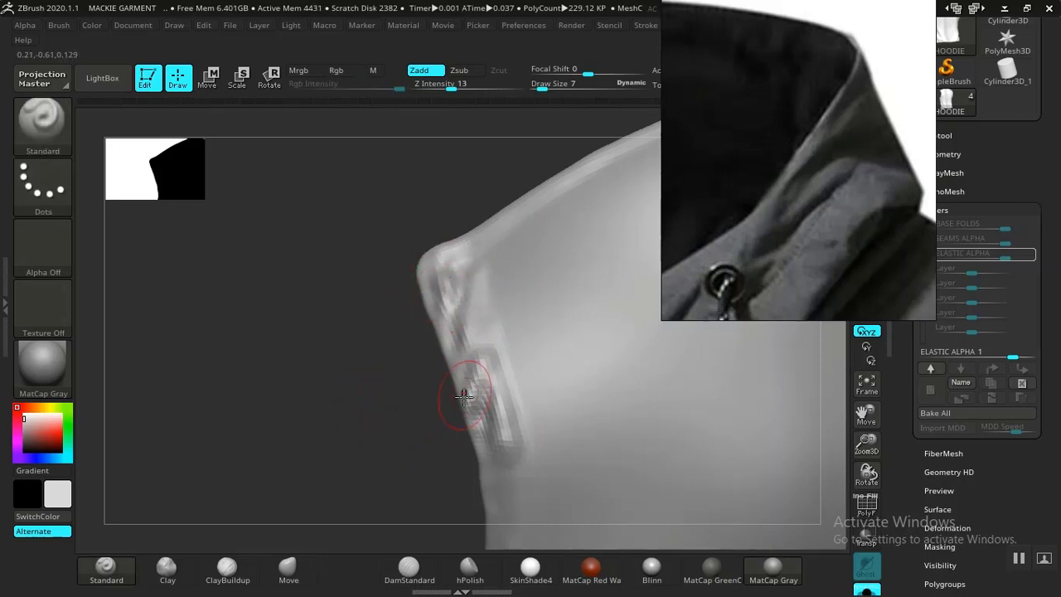
- Carve creases between the folds along the armhole edge below the shoulder corner with the DamStandard brush
{"action": "mouse_move", "coordinate": [362, 339]}
{"action": "left_mouse_down"}
{"action": "mouse_move", "coordinate": [360, 320]}
{"action": "mouse_move", "coordinate": [466, 179]}
{"action": "mouse_move", "coordinate": [486, 199]}
{"action": "mouse_move", "coordinate": [497, 268]}
{"action": "left_mouse_up"}
{"action": "left_click", "coordinate": [409, 570]}
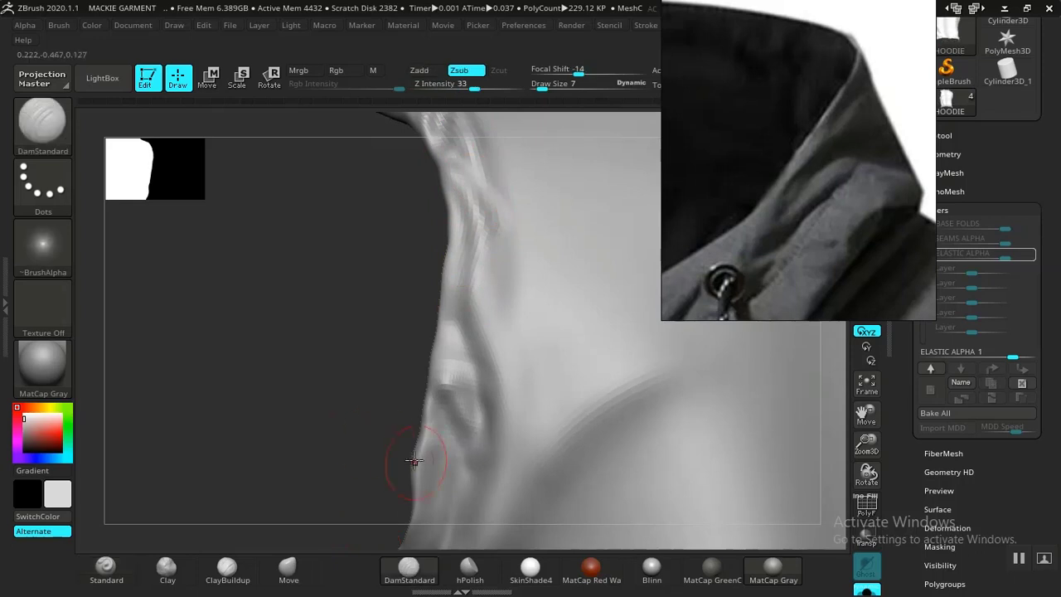
{"action": "left_click_drag", "start_coordinate": [358, 371], "coordinate": [372, 360]}
{"action": "left_click_drag", "start_coordinate": [431, 186], "coordinate": [418, 283]}
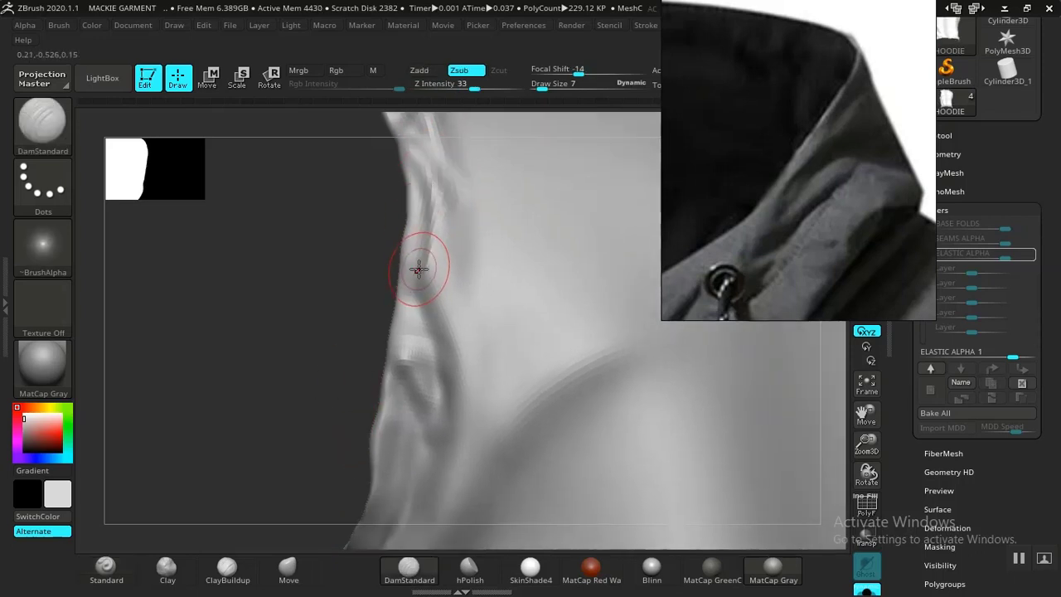
{"action": "mouse_move", "coordinate": [346, 274]}
{"action": "left_mouse_down"}
{"action": "mouse_move", "coordinate": [339, 403]}
{"action": "mouse_move", "coordinate": [362, 393]}
{"action": "left_mouse_up"}
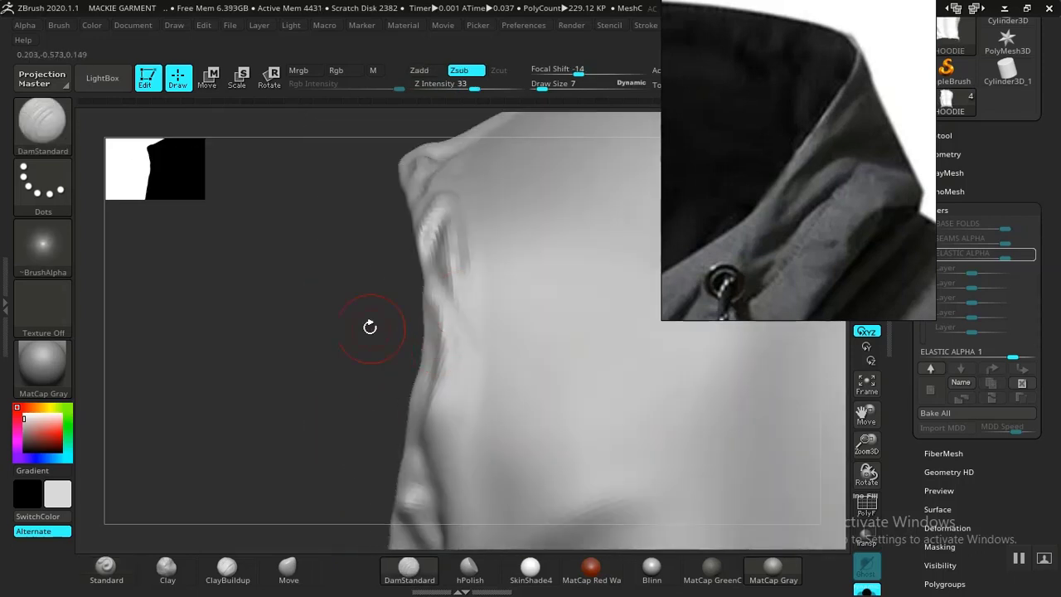
{"action": "mouse_move", "coordinate": [372, 327]}
{"action": "left_mouse_down"}
{"action": "mouse_move", "coordinate": [351, 383]}
{"action": "mouse_move", "coordinate": [377, 402]}
{"action": "mouse_move", "coordinate": [480, 387]}
{"action": "left_mouse_up"}
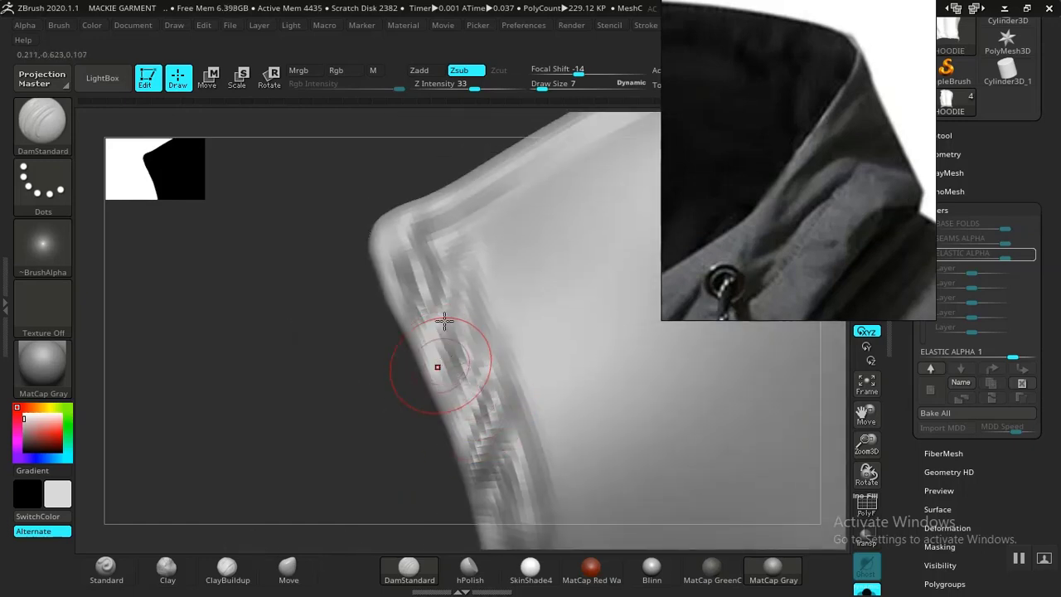
{"action": "mouse_move", "coordinate": [379, 267]}
{"action": "left_mouse_down"}
{"action": "mouse_move", "coordinate": [351, 365]}
{"action": "mouse_move", "coordinate": [339, 249]}
{"action": "mouse_move", "coordinate": [395, 231]}
{"action": "left_mouse_up"}
{"action": "mouse_move", "coordinate": [422, 167]}
{"action": "left_mouse_down"}
{"action": "mouse_move", "coordinate": [407, 304]}
{"action": "mouse_move", "coordinate": [387, 243]}
{"action": "left_mouse_up"}
{"action": "mouse_move", "coordinate": [393, 293]}
{"action": "left_mouse_down", "text": "shift"}
{"action": "mouse_move", "coordinate": [324, 324]}
{"action": "mouse_move", "coordinate": [373, 252]}
{"action": "mouse_move", "coordinate": [356, 332]}
{"action": "mouse_move", "coordinate": [354, 316]}
{"action": "left_mouse_up", "text": "shift"}
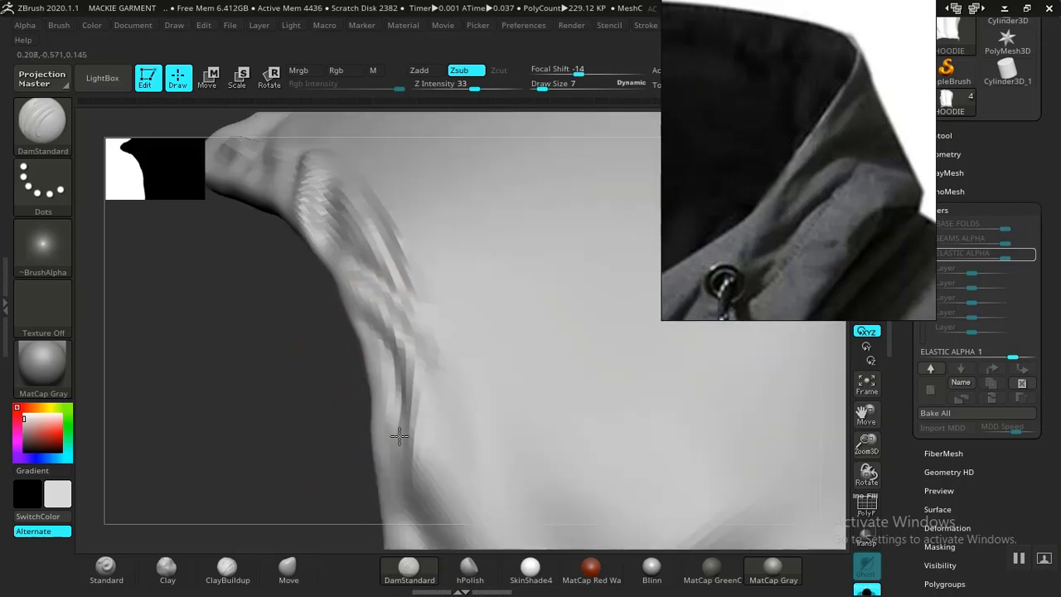
{"action": "left_click_drag", "start_coordinate": [401, 473], "coordinate": [377, 284]}
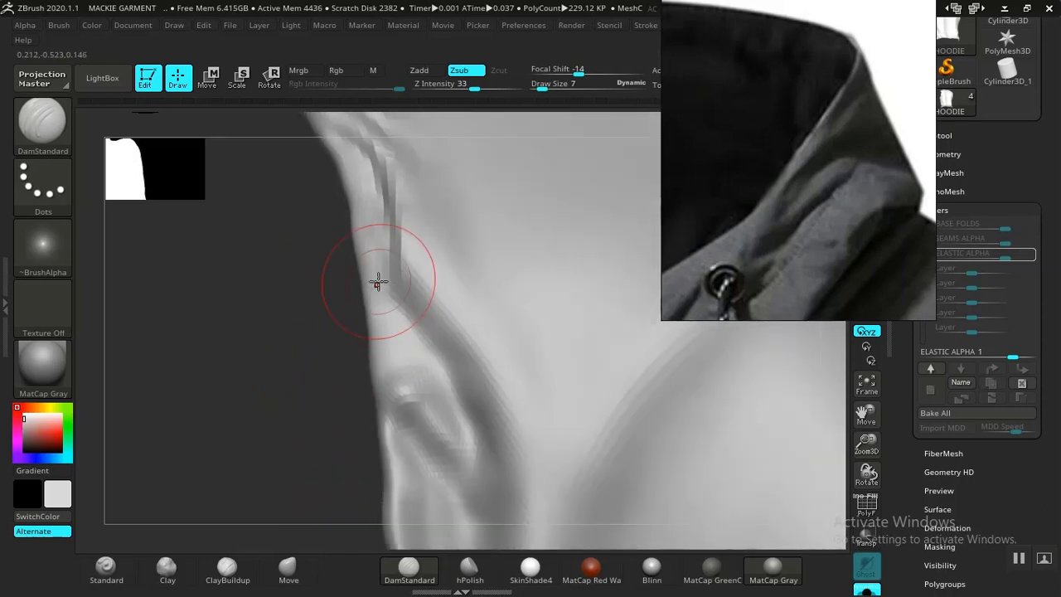
- Build up thin ridges on the looped fold midway down the armhole edge with the Standard brush
{"action": "left_click", "coordinate": [106, 569]}
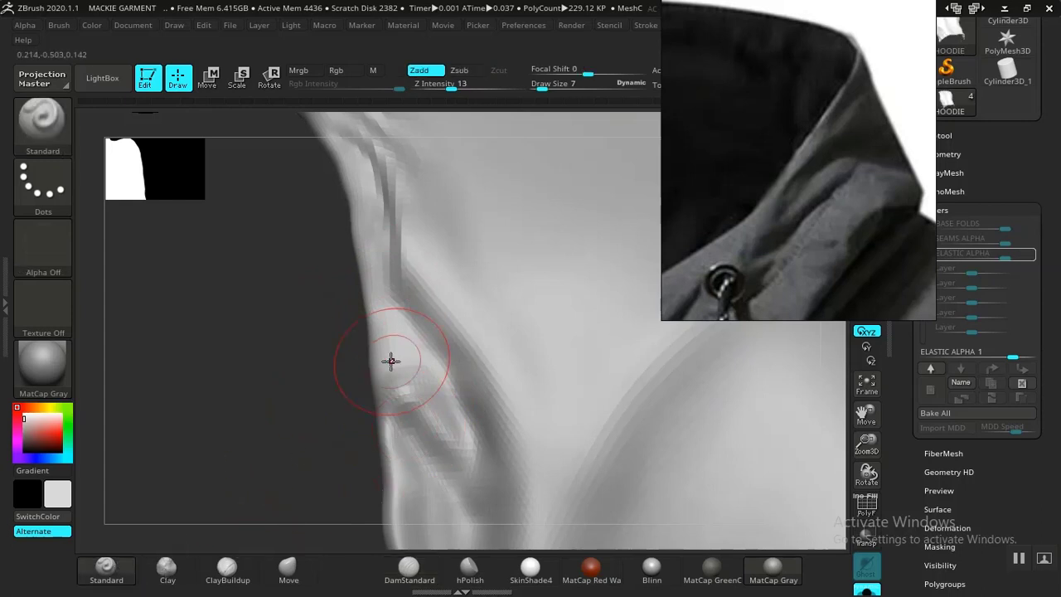
{"action": "mouse_move", "coordinate": [395, 344]}
{"action": "left_mouse_down", "text": "shift"}
{"action": "mouse_move", "coordinate": [424, 431]}
{"action": "mouse_move", "coordinate": [448, 402]}
{"action": "left_mouse_up", "text": "shift"}
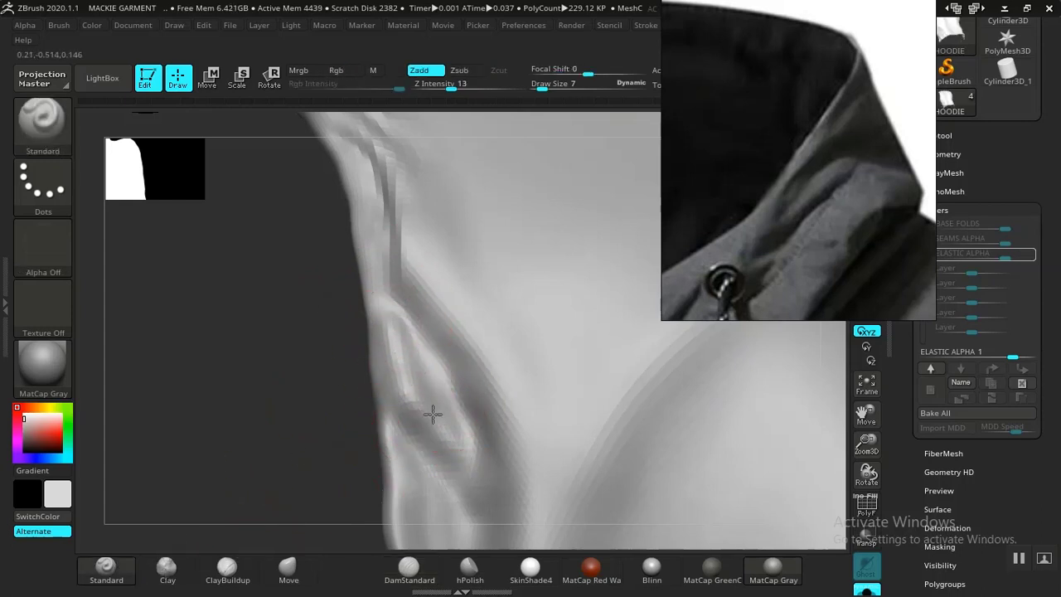
{"action": "mouse_move", "coordinate": [384, 326]}
{"action": "left_mouse_down"}
{"action": "mouse_move", "coordinate": [466, 480]}
{"action": "mouse_move", "coordinate": [441, 412]}
{"action": "left_mouse_up"}
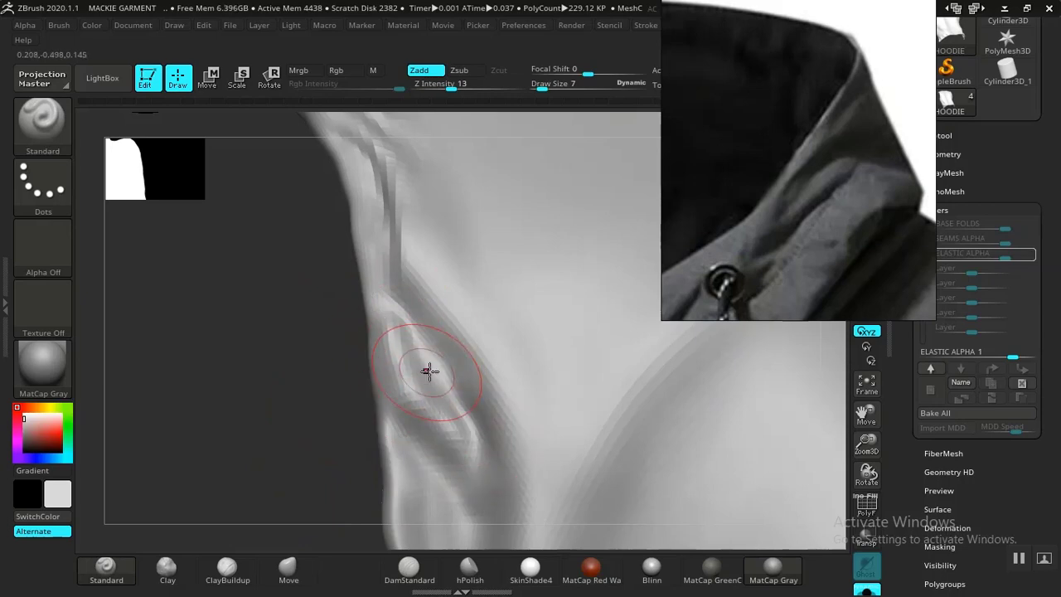
{"action": "left_click_drag", "start_coordinate": [414, 347], "coordinate": [490, 402]}
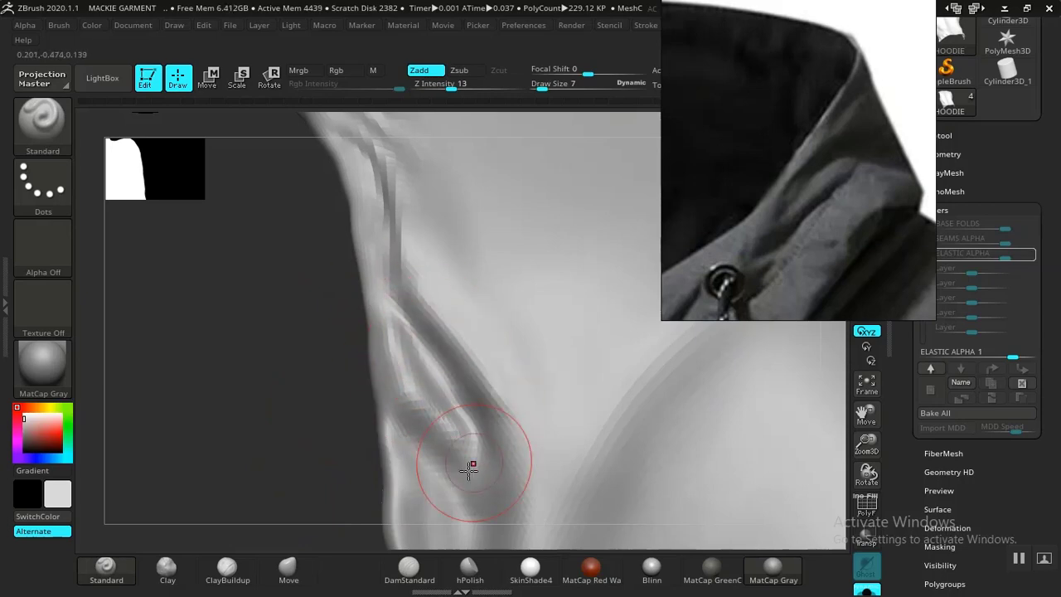
- Sharpen the creases in and below the looped fold on the armhole edge with the DamStandard brush
{"action": "left_click", "coordinate": [411, 568]}
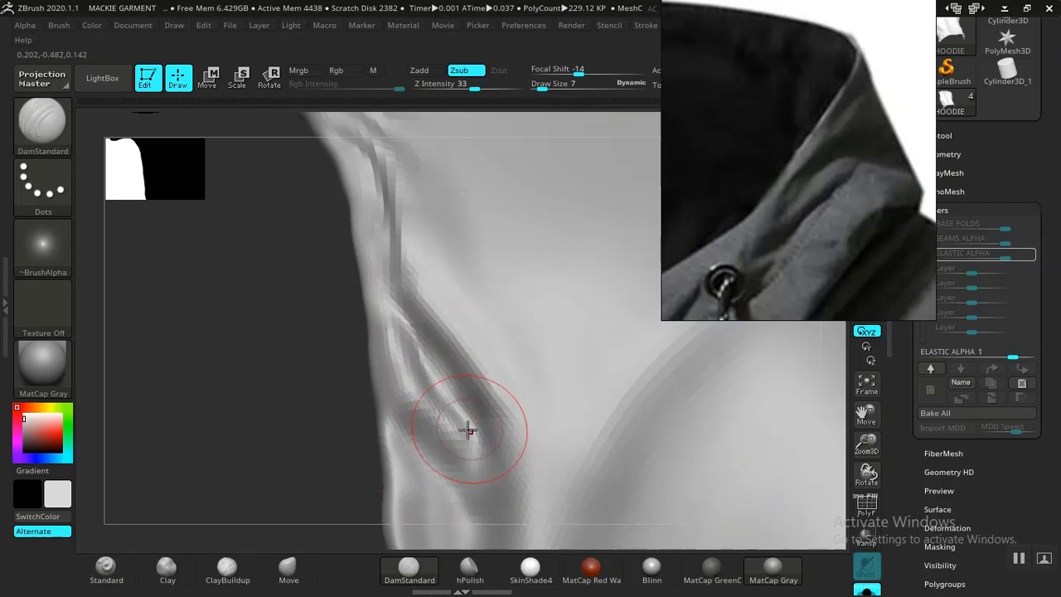
{"action": "mouse_move", "coordinate": [468, 428]}
{"action": "left_mouse_down"}
{"action": "mouse_move", "coordinate": [388, 397]}
{"action": "mouse_move", "coordinate": [339, 316]}
{"action": "left_mouse_up"}
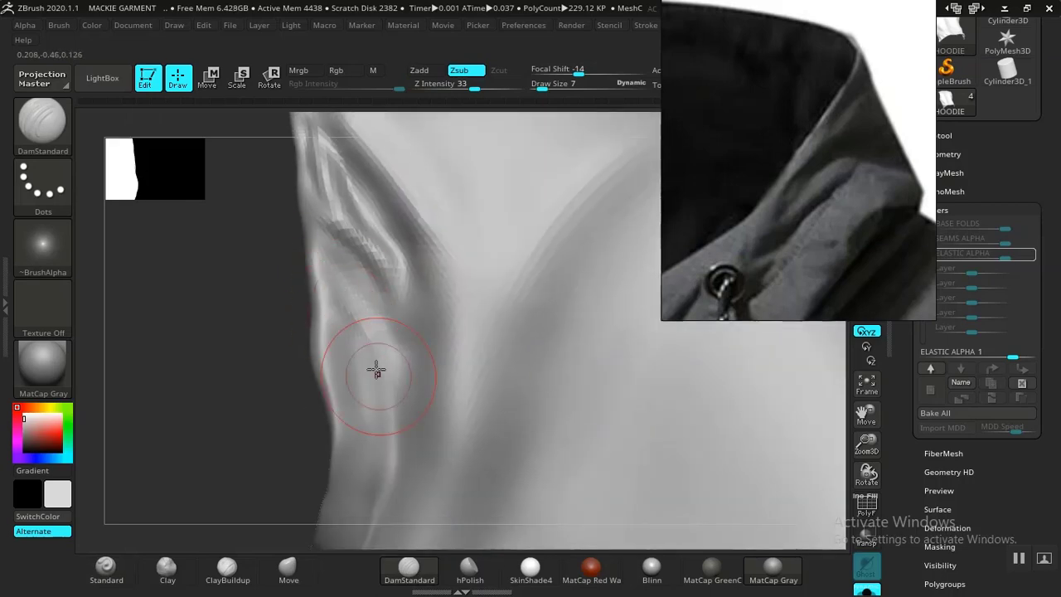
{"action": "left_click_drag", "start_coordinate": [378, 417], "coordinate": [383, 489]}
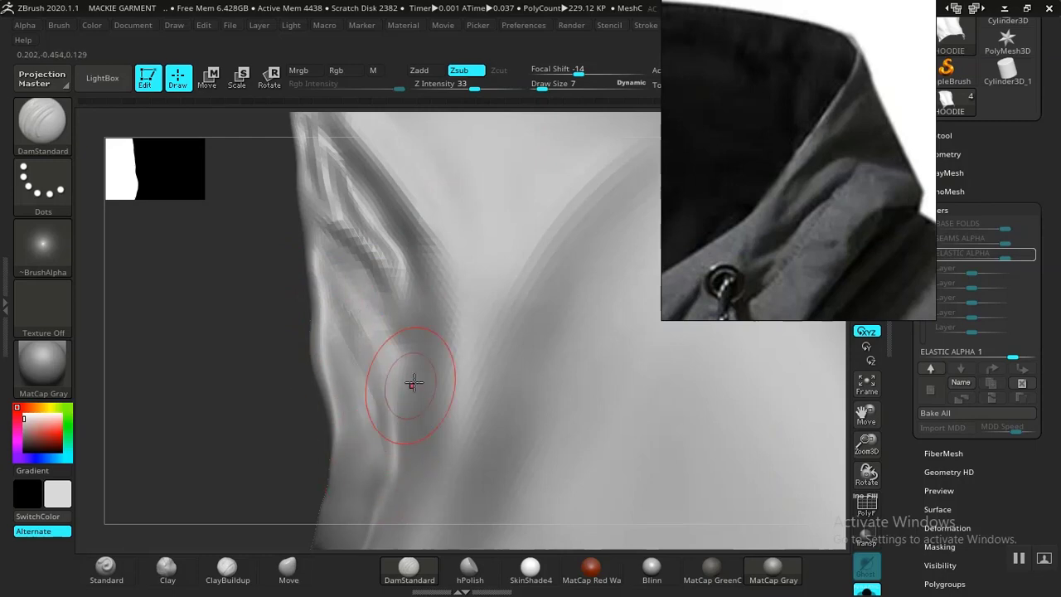
{"action": "mouse_move", "coordinate": [414, 383]}
{"action": "left_mouse_down"}
{"action": "mouse_move", "coordinate": [374, 296]}
{"action": "mouse_move", "coordinate": [322, 402]}
{"action": "mouse_move", "coordinate": [258, 304]}
{"action": "mouse_move", "coordinate": [294, 263]}
{"action": "mouse_move", "coordinate": [294, 331]}
{"action": "mouse_move", "coordinate": [351, 267]}
{"action": "mouse_move", "coordinate": [356, 344]}
{"action": "left_mouse_up"}
- Carve long creases down the lower armhole edge toward the underarm with the DamStandard brush
{"action": "left_click_drag", "start_coordinate": [307, 311], "coordinate": [339, 350]}
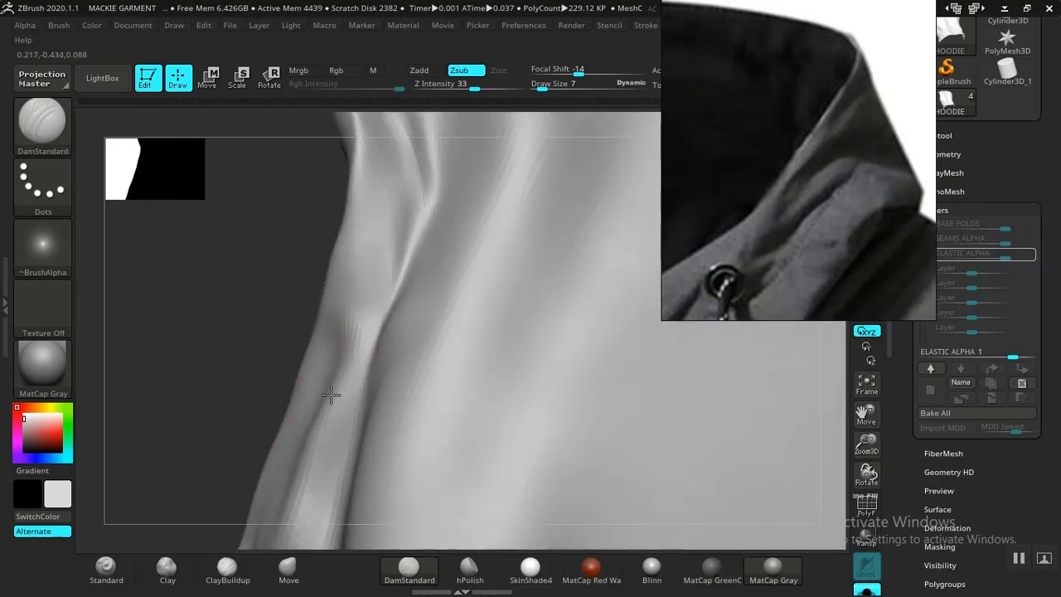
{"action": "left_click_drag", "start_coordinate": [330, 395], "coordinate": [322, 458]}
{"action": "left_click_drag", "start_coordinate": [223, 381], "coordinate": [241, 380], "text": "ctrl"}
{"action": "mouse_move", "coordinate": [324, 341]}
{"action": "left_mouse_down"}
{"action": "mouse_move", "coordinate": [261, 507]}
{"action": "mouse_move", "coordinate": [262, 551]}
{"action": "left_mouse_up"}
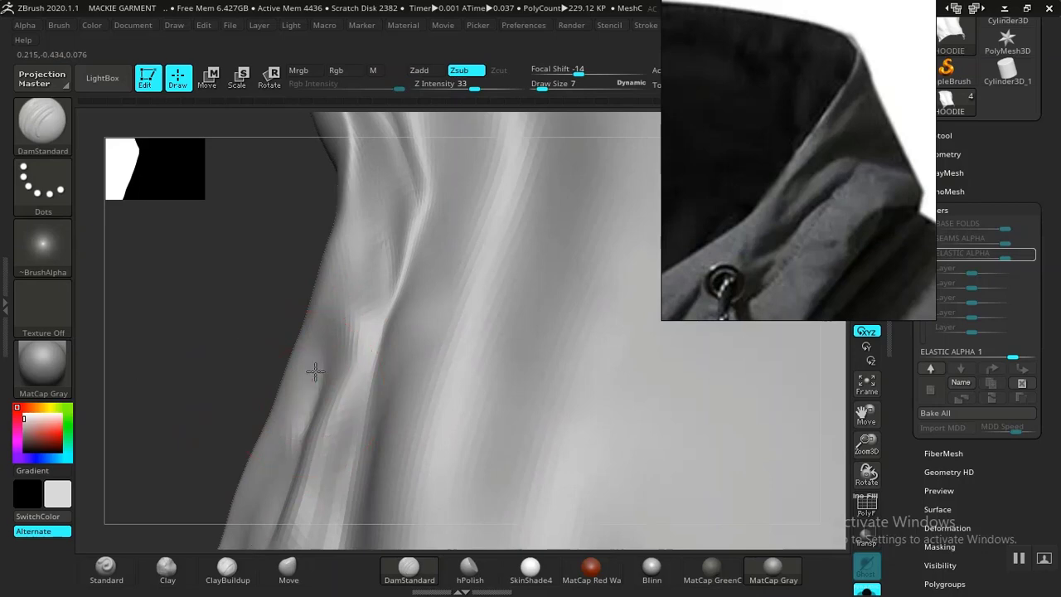
{"action": "mouse_move", "coordinate": [315, 372]}
{"action": "left_mouse_down"}
{"action": "mouse_move", "coordinate": [332, 250]}
{"action": "mouse_move", "coordinate": [358, 258]}
{"action": "mouse_move", "coordinate": [381, 352]}
{"action": "left_mouse_up"}
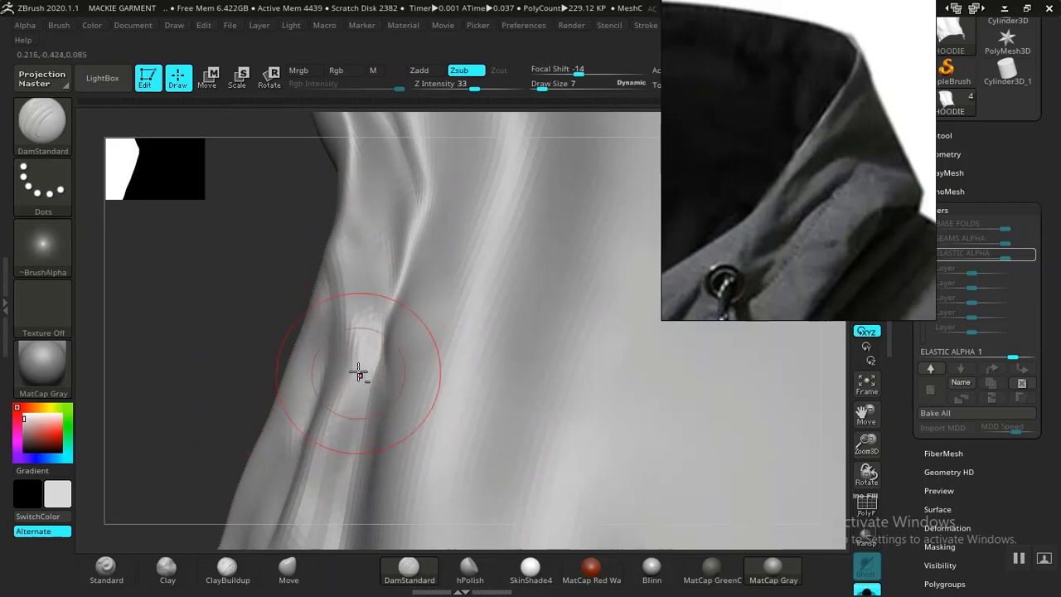
{"action": "mouse_move", "coordinate": [204, 280]}
{"action": "left_mouse_down"}
{"action": "mouse_move", "coordinate": [221, 384]}
{"action": "mouse_move", "coordinate": [320, 439]}
{"action": "left_mouse_up"}
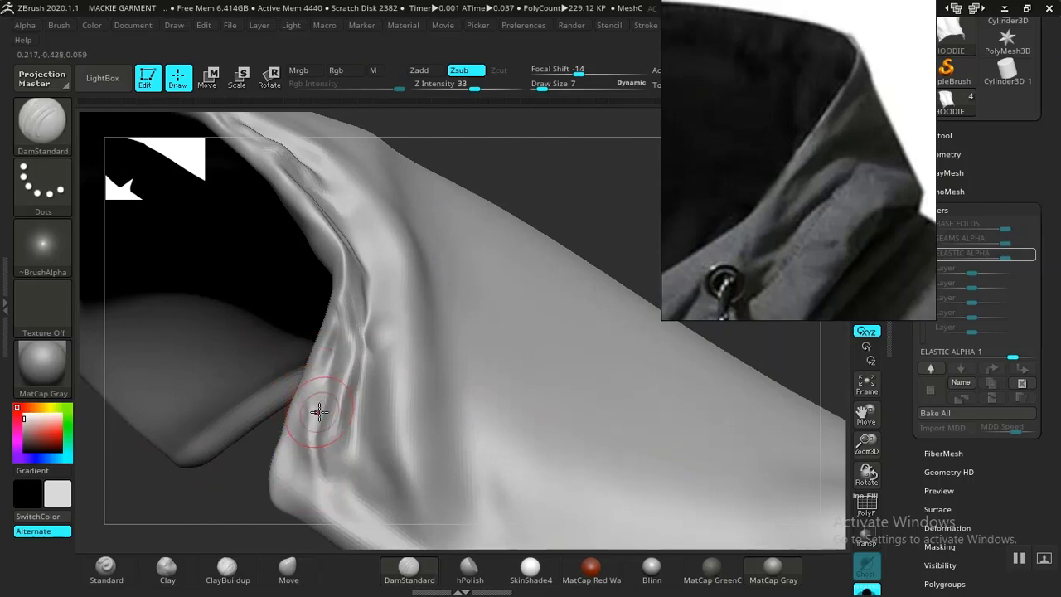
- Unhide the remaining parts of the hoodie around the torso piece
{"action": "left_click_drag", "start_coordinate": [597, 230], "coordinate": [674, 395]}
{"action": "left_click_drag", "start_coordinate": [726, 428], "coordinate": [614, 426], "text": "alt"}
{"action": "left_click_drag", "start_coordinate": [687, 414], "coordinate": [602, 441]}
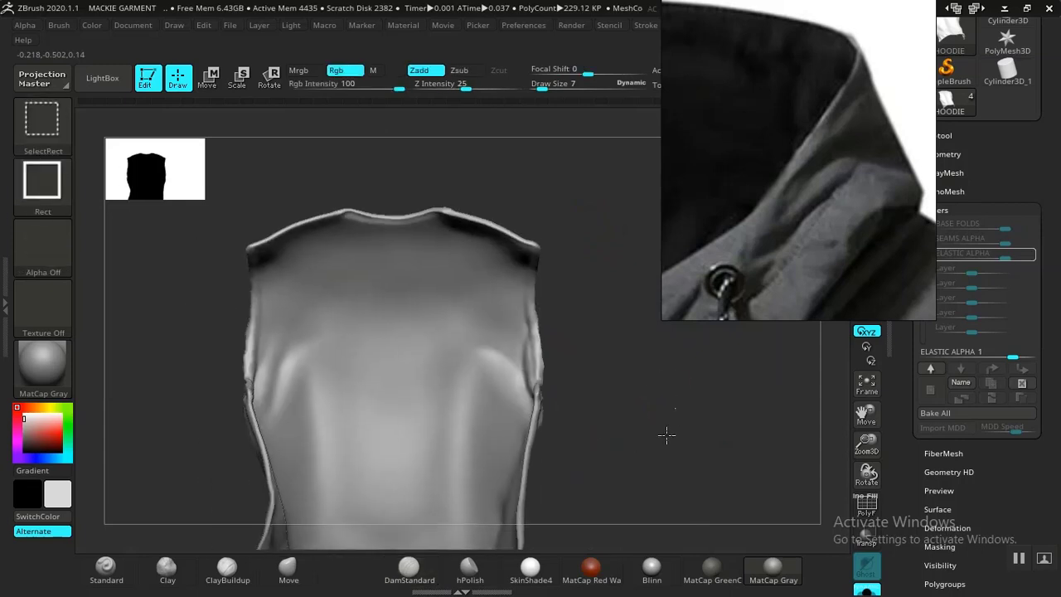
{"action": "left_click", "coordinate": [666, 436], "text": "ctrl+shift"}
{"action": "mouse_move", "coordinate": [635, 434]}
{"action": "left_mouse_down"}
{"action": "mouse_move", "coordinate": [622, 426]}
{"action": "mouse_move", "coordinate": [687, 426]}
{"action": "mouse_move", "coordinate": [649, 436]}
{"action": "left_mouse_up"}
{"action": "mouse_move", "coordinate": [417, 430]}
{"action": "left_mouse_down"}
{"action": "mouse_move", "coordinate": [592, 423]}
{"action": "mouse_move", "coordinate": [688, 435]}
{"action": "mouse_move", "coordinate": [530, 407]}
{"action": "mouse_move", "coordinate": [635, 417]}
{"action": "mouse_move", "coordinate": [644, 461]}
{"action": "mouse_move", "coordinate": [663, 474]}
{"action": "left_mouse_up"}
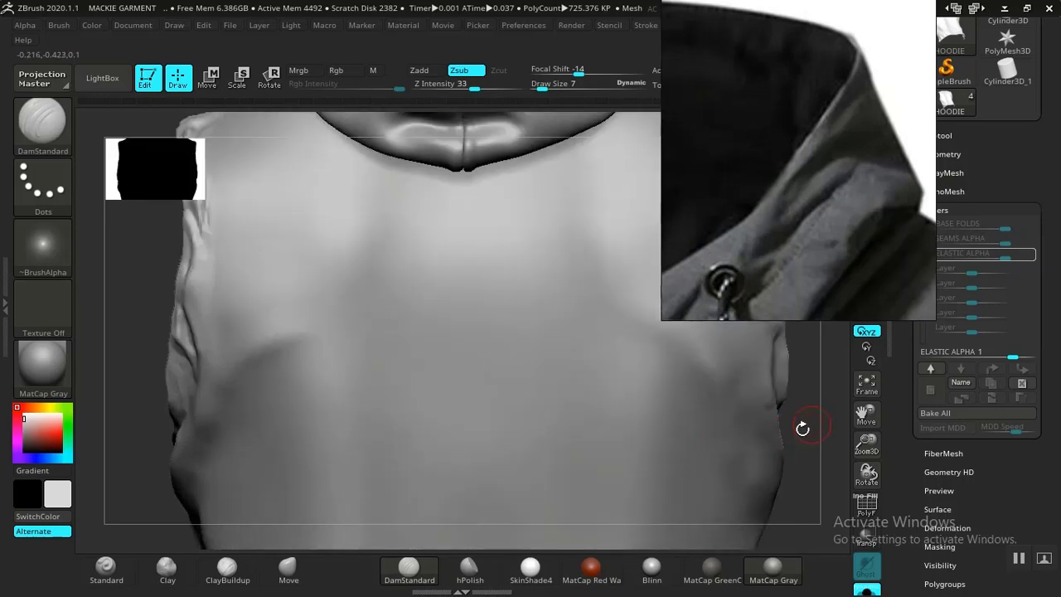
- Soften the groove beside the wrinkle folds along the front of the opposite armhole edge with the Smooth brush
{"action": "left_click_drag", "start_coordinate": [802, 428], "coordinate": [648, 465], "text": "alt"}
{"action": "left_click_drag", "start_coordinate": [760, 406], "coordinate": [579, 341]}
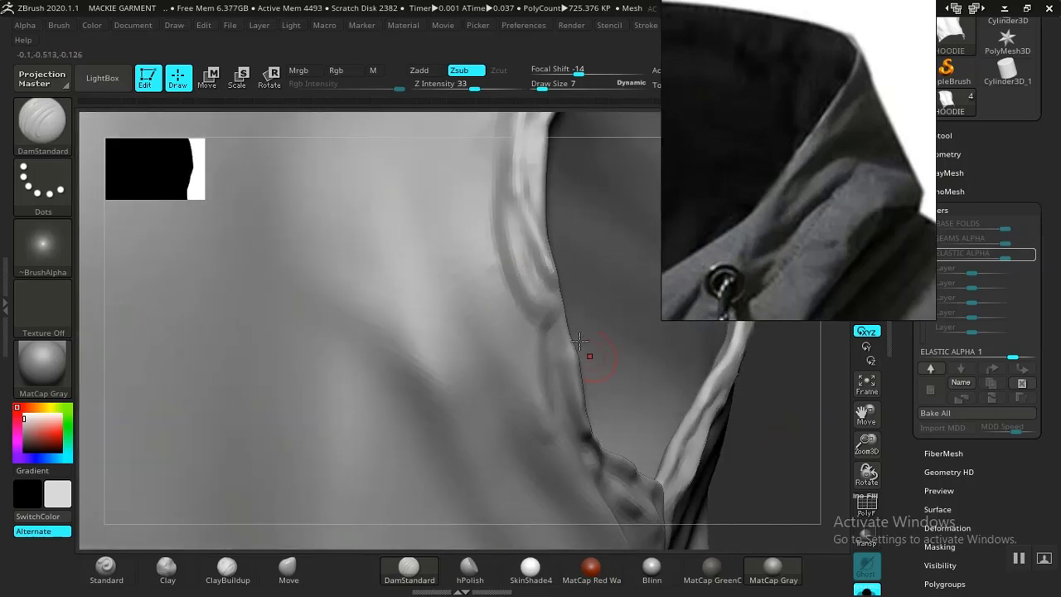
{"action": "left_click_drag", "start_coordinate": [503, 195], "coordinate": [516, 272]}
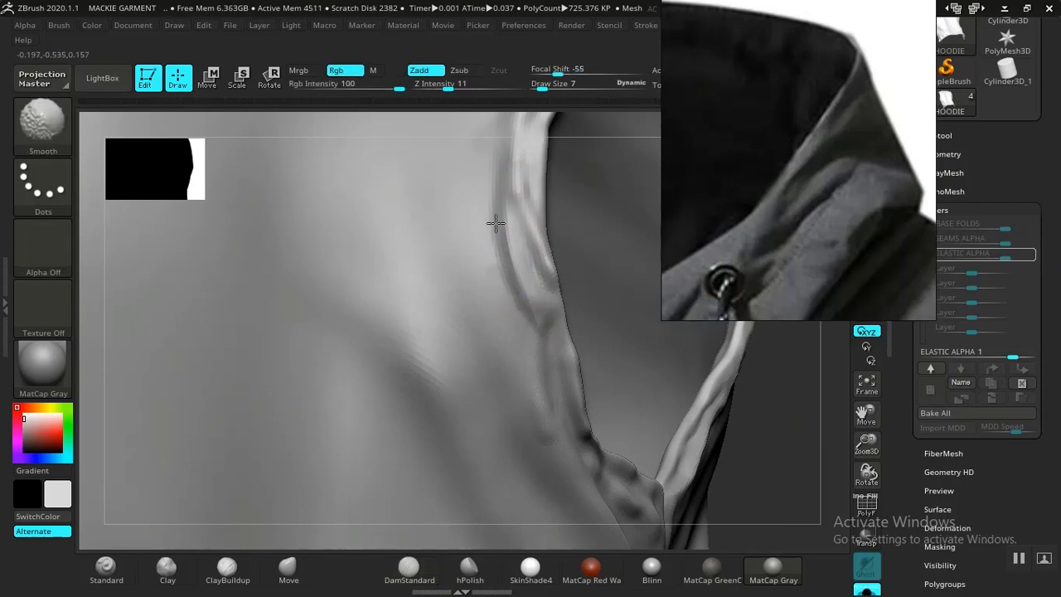
{"action": "left_click_drag", "start_coordinate": [496, 233], "coordinate": [551, 413], "text": "shift"}
- Inspect the full hoodie from the front and isolate the hood piece
{"action": "key", "text": "f"}
{"action": "left_click_drag", "start_coordinate": [783, 424], "coordinate": [493, 378]}
{"action": "mouse_move", "coordinate": [218, 417]}
{"action": "left_mouse_down"}
{"action": "mouse_move", "coordinate": [585, 396]}
{"action": "mouse_move", "coordinate": [606, 422]}
{"action": "mouse_move", "coordinate": [575, 407]}
{"action": "mouse_move", "coordinate": [589, 392]}
{"action": "mouse_move", "coordinate": [581, 377]}
{"action": "mouse_move", "coordinate": [587, 406]}
{"action": "mouse_move", "coordinate": [587, 394]}
{"action": "left_mouse_up"}
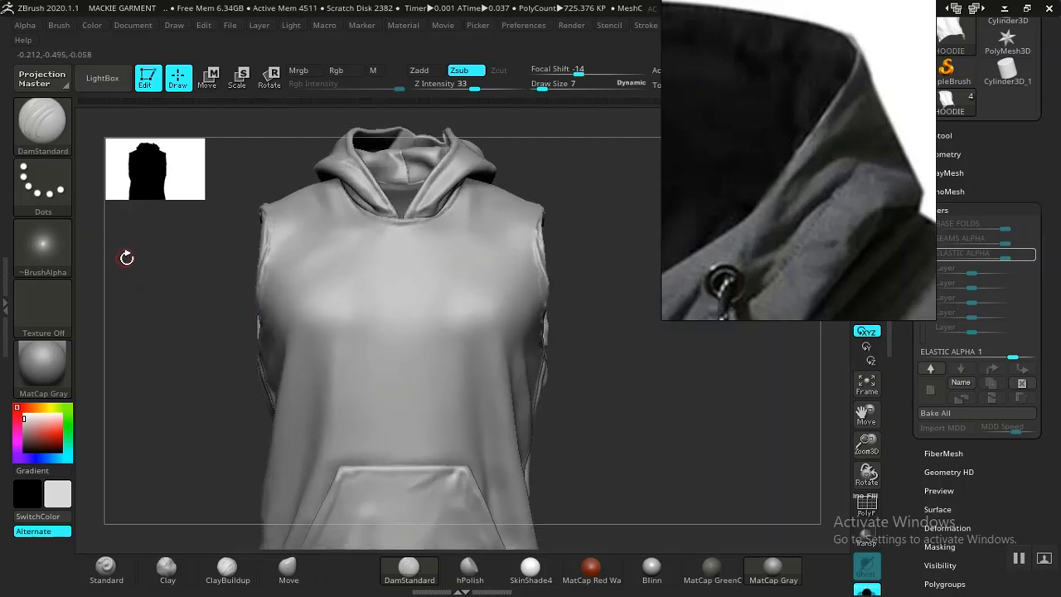
{"action": "left_click_drag", "start_coordinate": [605, 374], "coordinate": [589, 510]}
{"action": "left_click_drag", "start_coordinate": [562, 267], "coordinate": [617, 398], "text": "alt"}
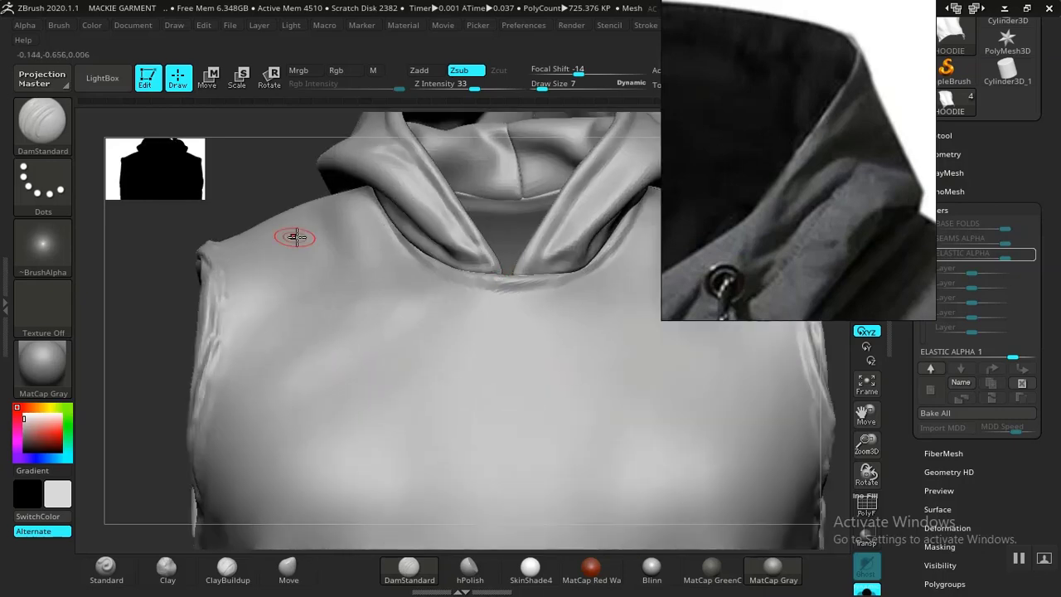
{"action": "left_click", "coordinate": [440, 213], "text": "ctrl+shift"}
- Set the Standard brush to draw size 4 and Z intensity 16 for detailing the hood's opening edge
{"action": "left_click_drag", "start_coordinate": [329, 309], "coordinate": [339, 400]}
{"action": "left_click_drag", "start_coordinate": [285, 321], "coordinate": [480, 531], "text": "alt"}
{"action": "mouse_move", "coordinate": [557, 311]}
{"action": "left_mouse_down", "text": "alt"}
{"action": "mouse_move", "coordinate": [513, 394]}
{"action": "mouse_move", "coordinate": [538, 327]}
{"action": "mouse_move", "coordinate": [580, 398]}
{"action": "left_mouse_up", "text": "alt"}
{"action": "left_click_drag", "start_coordinate": [538, 337], "coordinate": [581, 400], "text": "alt"}
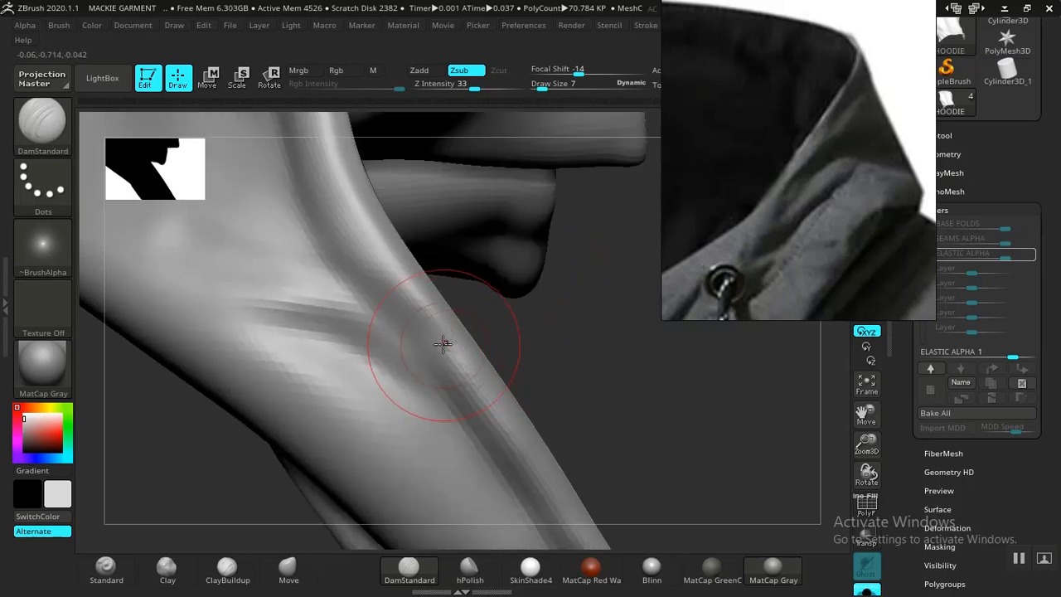
{"action": "left_click", "coordinate": [106, 567]}
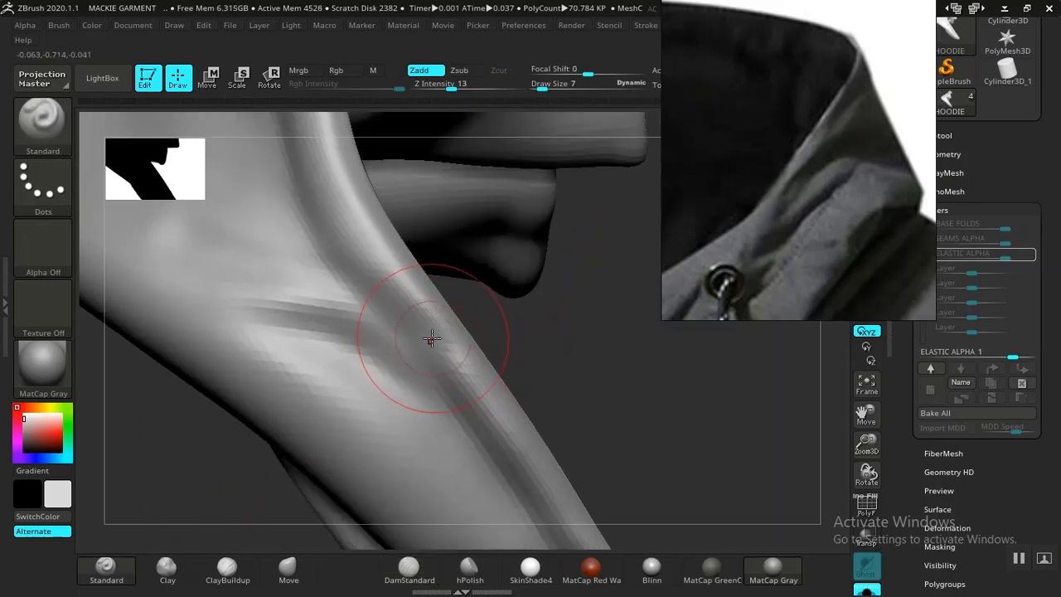
{"action": "key", "text": "bracketleft"}
{"action": "key", "text": "bracketleft"}
{"action": "key", "text": "bracketleft"}
{"action": "key", "text": "bracketleft"}
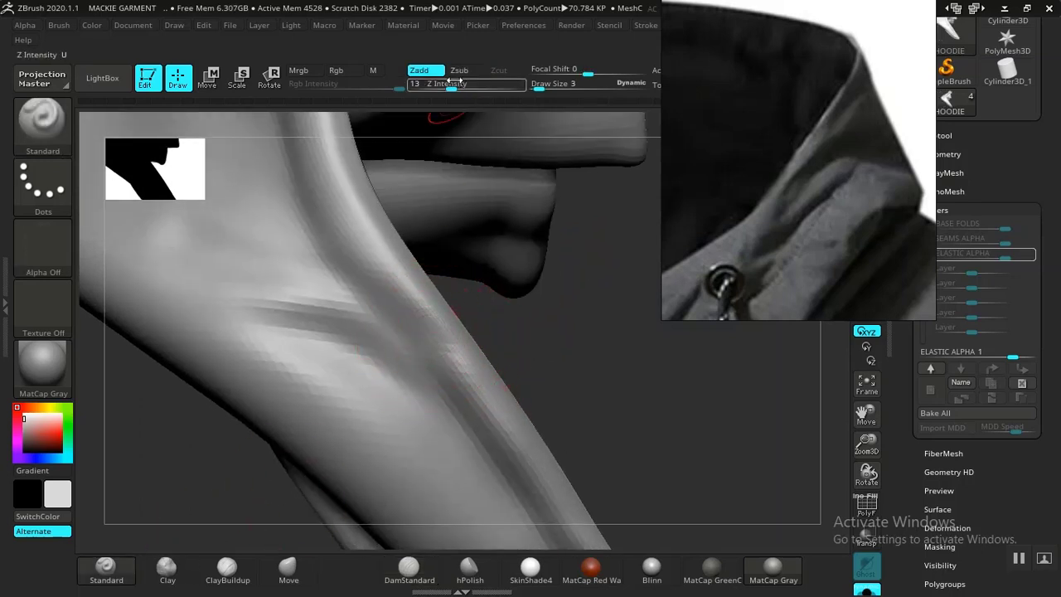
{"action": "left_click_drag", "start_coordinate": [451, 83], "coordinate": [457, 83]}
{"action": "key", "text": "bracketright"}
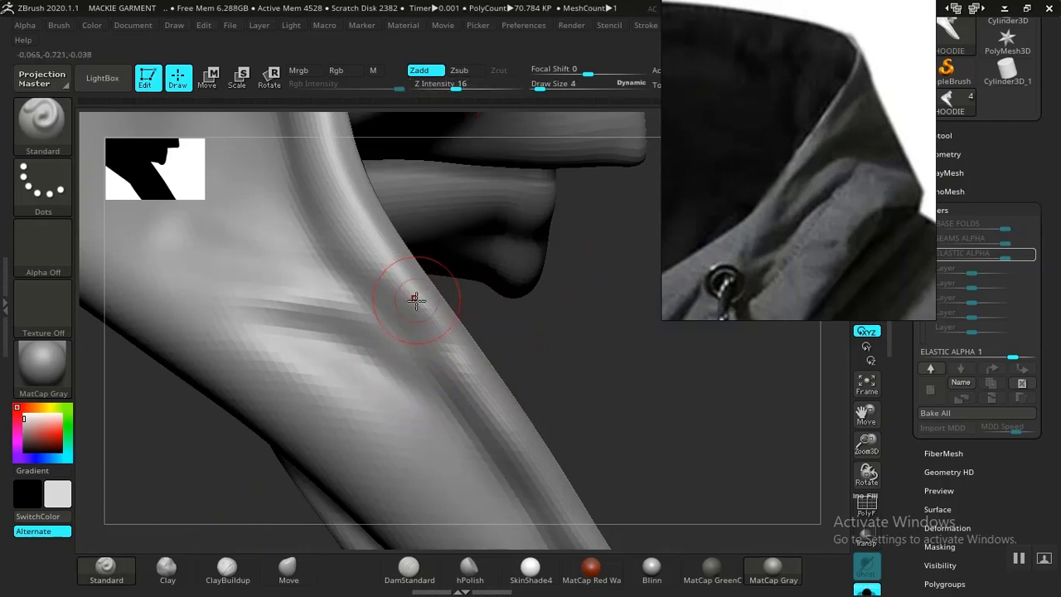
- Sculpt fine wrinkle ridges across the seam groove along the hood's opening hem with the Standard brush
{"action": "left_click_drag", "start_coordinate": [377, 297], "coordinate": [461, 372]}
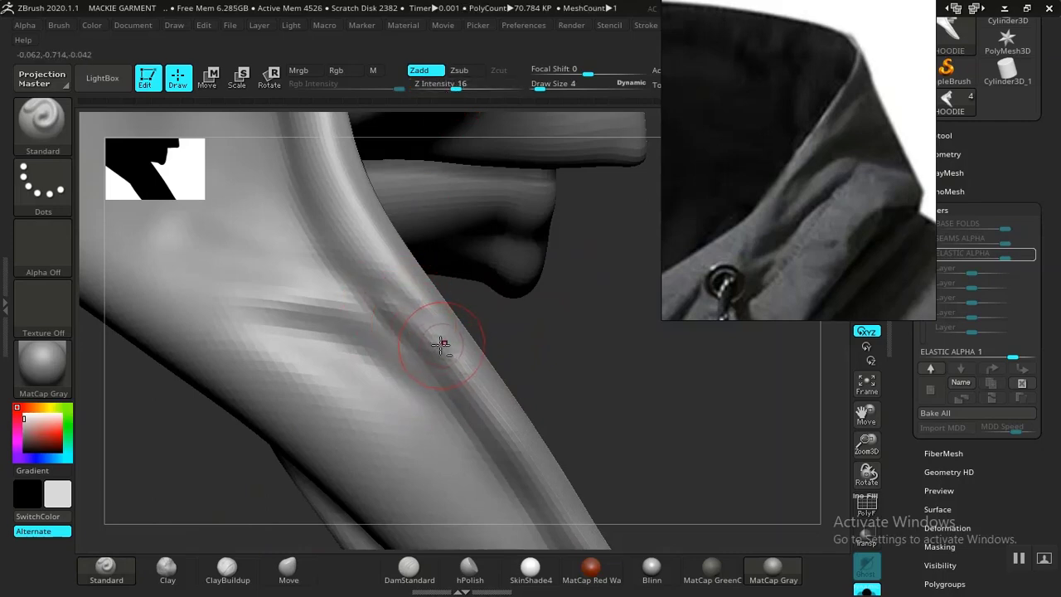
{"action": "mouse_move", "coordinate": [363, 280]}
{"action": "left_mouse_down"}
{"action": "mouse_move", "coordinate": [457, 360]}
{"action": "mouse_move", "coordinate": [358, 253]}
{"action": "mouse_move", "coordinate": [467, 360]}
{"action": "left_mouse_up"}
{"action": "mouse_move", "coordinate": [345, 239]}
{"action": "left_mouse_down"}
{"action": "mouse_move", "coordinate": [407, 280]}
{"action": "mouse_move", "coordinate": [382, 262]}
{"action": "left_mouse_up"}
{"action": "left_click_drag", "start_coordinate": [542, 362], "coordinate": [498, 267], "text": "alt"}
{"action": "right_click_drag", "start_coordinate": [494, 370], "coordinate": [644, 350]}
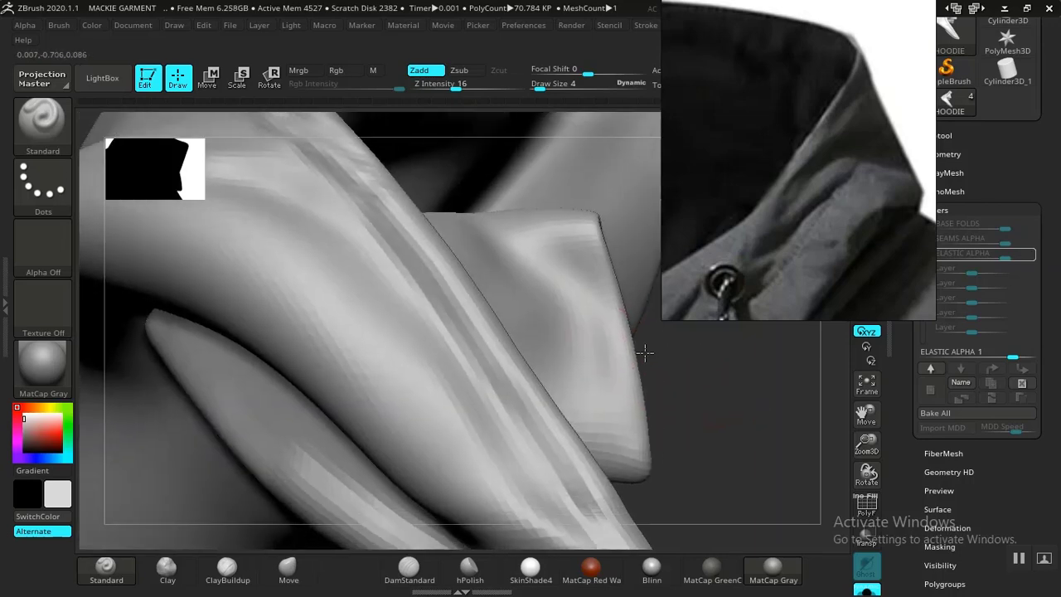
- Subdivide the hood mesh and sculpt a diagonal crease across the seam groove of the opening hem with the Standard brush
{"action": "left_click_drag", "start_coordinate": [531, 355], "coordinate": [522, 364]}
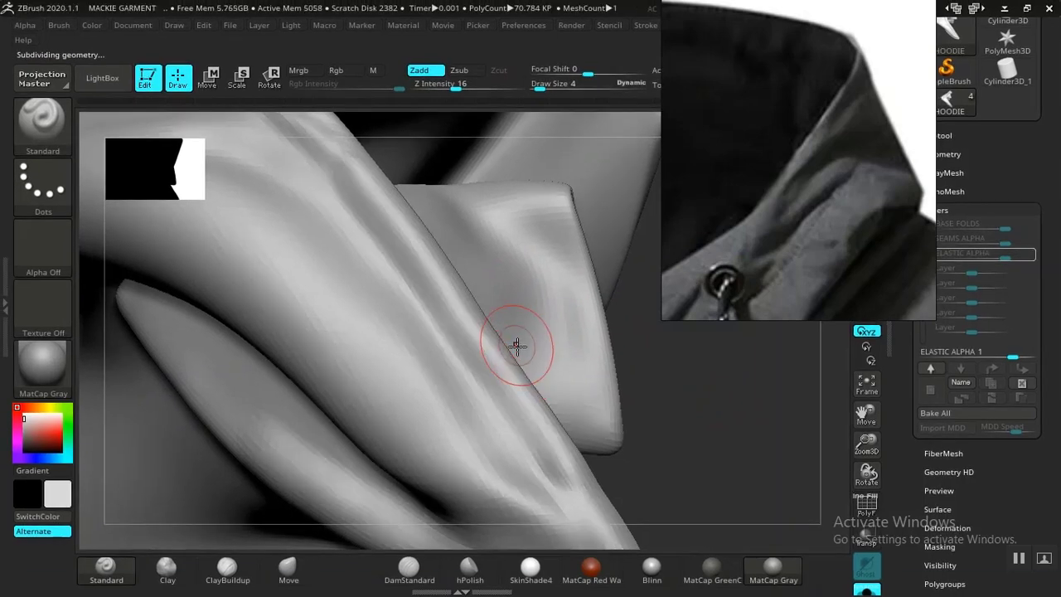
{"action": "left_click_drag", "start_coordinate": [687, 389], "coordinate": [348, 282]}
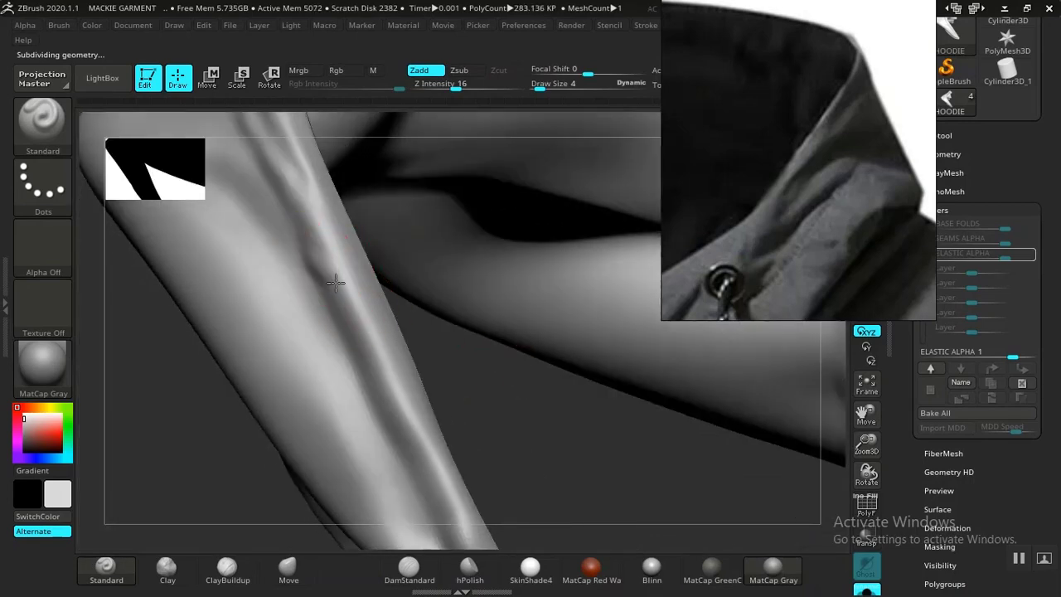
{"action": "left_click_drag", "start_coordinate": [349, 304], "coordinate": [309, 235], "text": "alt"}
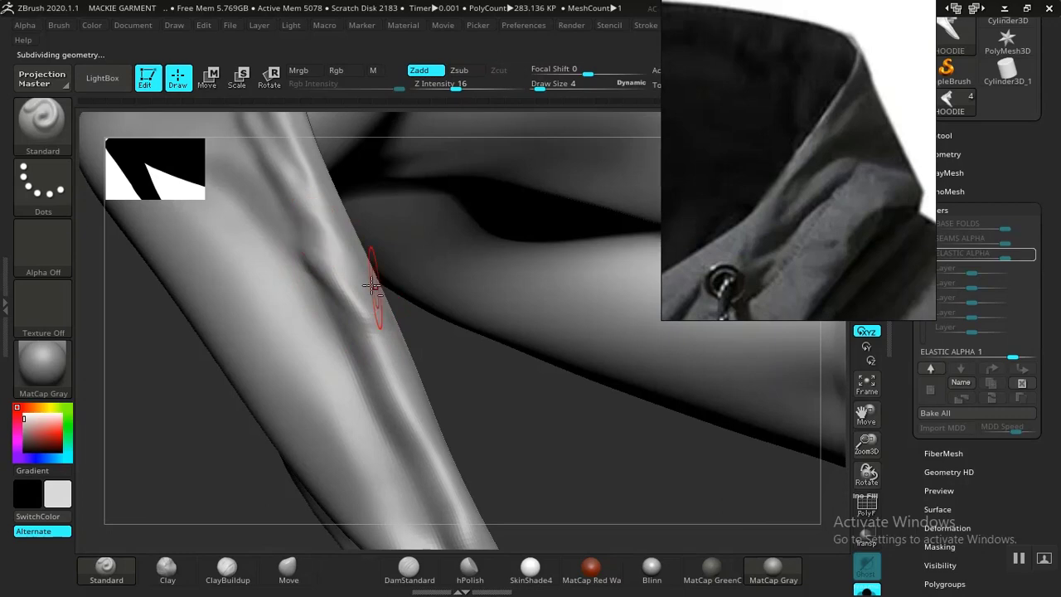
{"action": "mouse_move", "coordinate": [504, 403]}
{"action": "left_mouse_down"}
{"action": "mouse_move", "coordinate": [476, 343]}
{"action": "mouse_move", "coordinate": [528, 377]}
{"action": "mouse_move", "coordinate": [512, 403]}
{"action": "mouse_move", "coordinate": [464, 381]}
{"action": "left_mouse_up"}
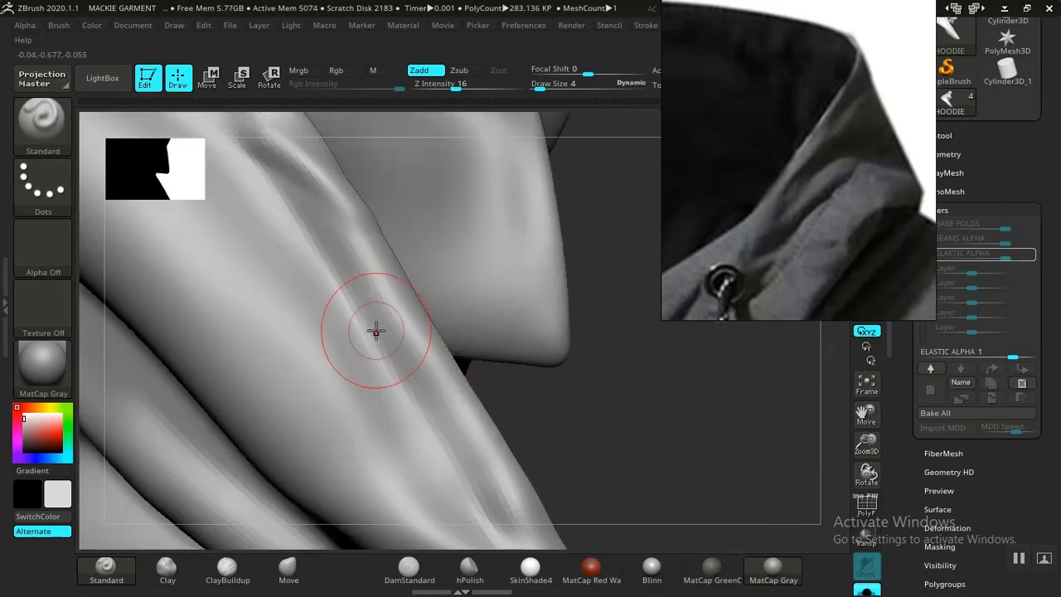
- Carve further short diagonal creases into the hem's seam groove at draw size 4, extending the wrinkles along the hood opening
{"action": "mouse_move", "coordinate": [377, 331]}
{"action": "left_mouse_down", "text": "alt"}
{"action": "mouse_move", "coordinate": [461, 452]}
{"action": "mouse_move", "coordinate": [370, 338]}
{"action": "mouse_move", "coordinate": [343, 282]}
{"action": "mouse_move", "coordinate": [458, 368]}
{"action": "left_mouse_up", "text": "alt"}
{"action": "key", "text": "ctrl+z"}
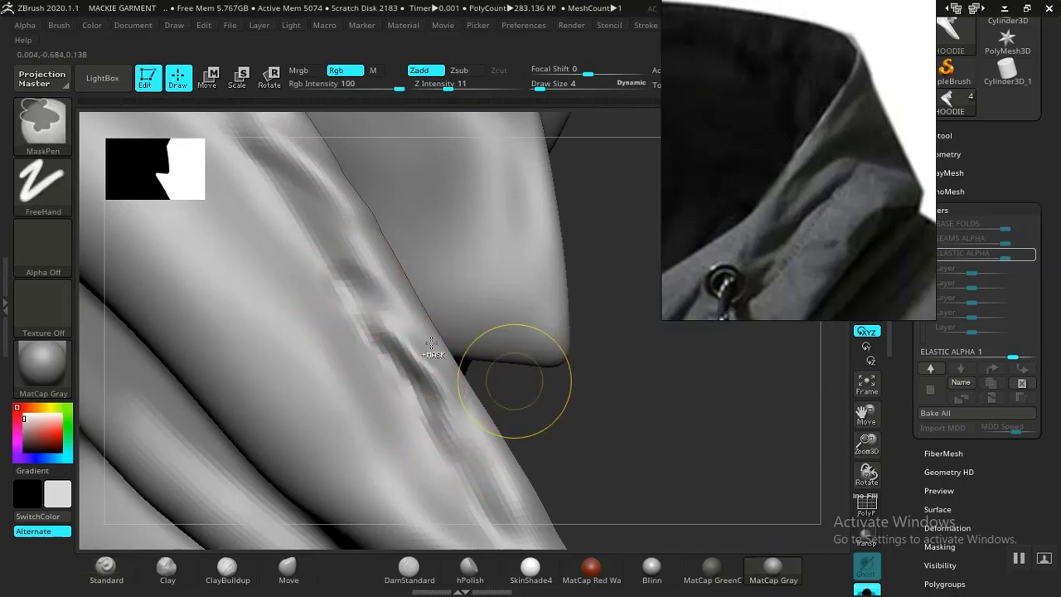
{"action": "left_click_drag", "start_coordinate": [350, 278], "coordinate": [398, 332]}
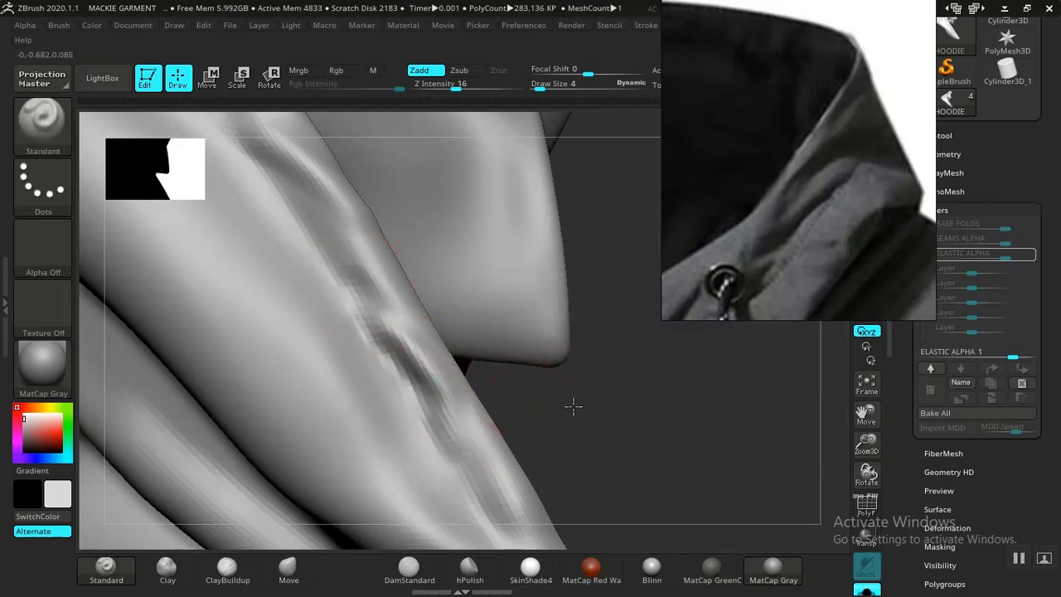
{"action": "left_click_drag", "start_coordinate": [574, 406], "coordinate": [566, 372], "text": "alt"}
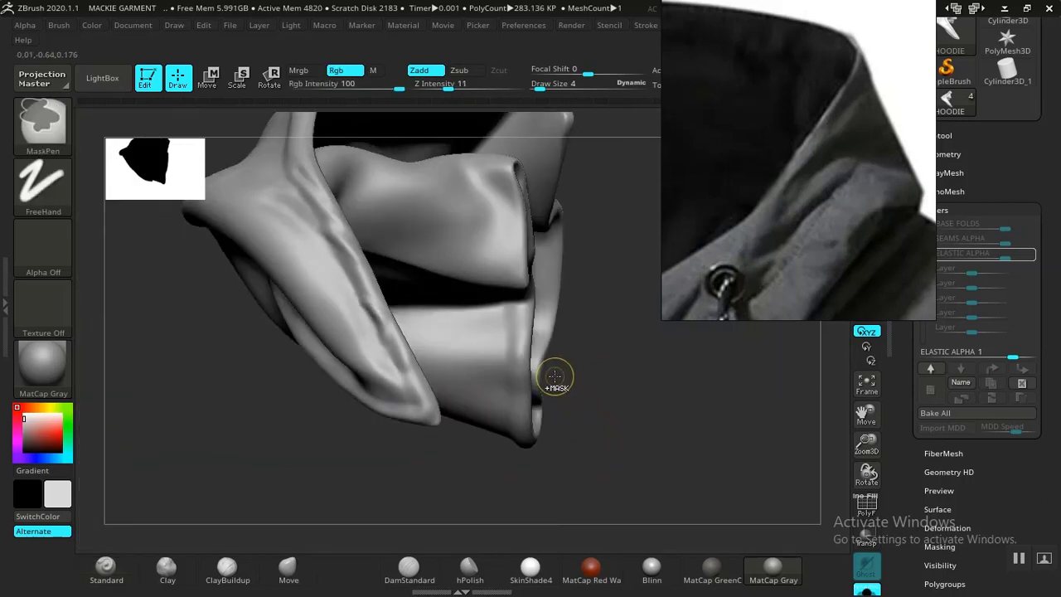
- Reduce the Standard brush to draw size 2 and sculpt fine diagonal wrinkles across the hem's ridge and seam groove
{"action": "left_click_drag", "start_coordinate": [238, 415], "coordinate": [259, 428]}
{"action": "left_click_drag", "start_coordinate": [289, 470], "coordinate": [460, 544], "text": "alt"}
{"action": "left_click_drag", "start_coordinate": [372, 263], "coordinate": [347, 214]}
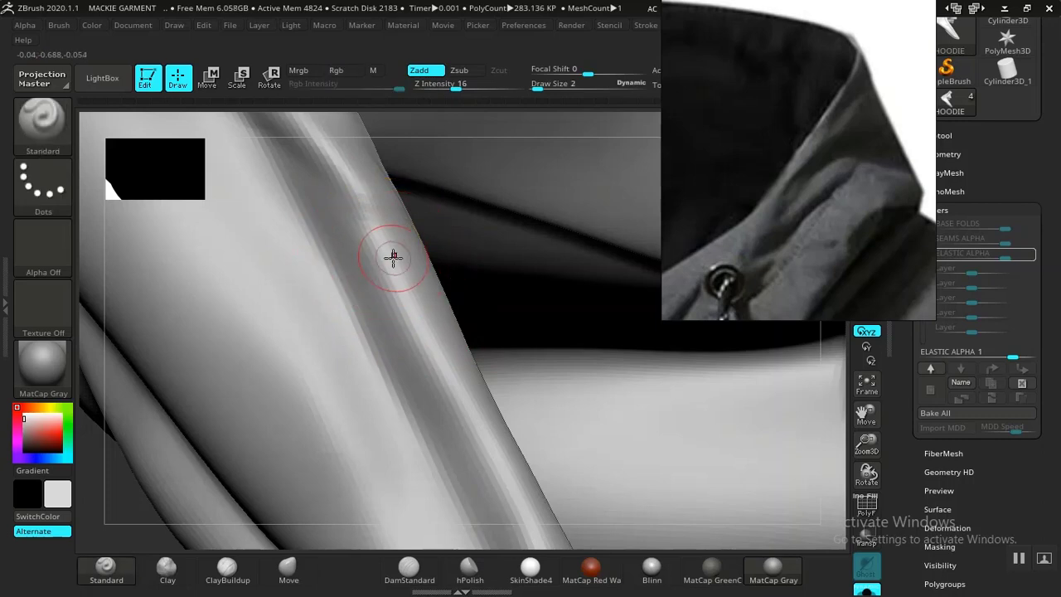
{"action": "left_click_drag", "start_coordinate": [345, 215], "coordinate": [414, 283]}
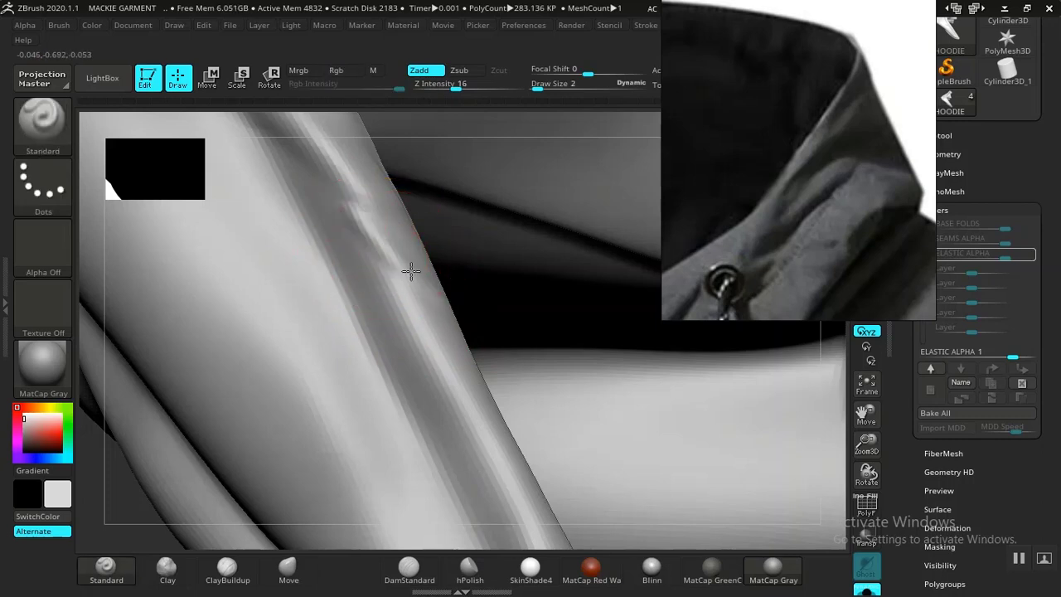
{"action": "left_click_drag", "start_coordinate": [435, 331], "coordinate": [355, 273]}
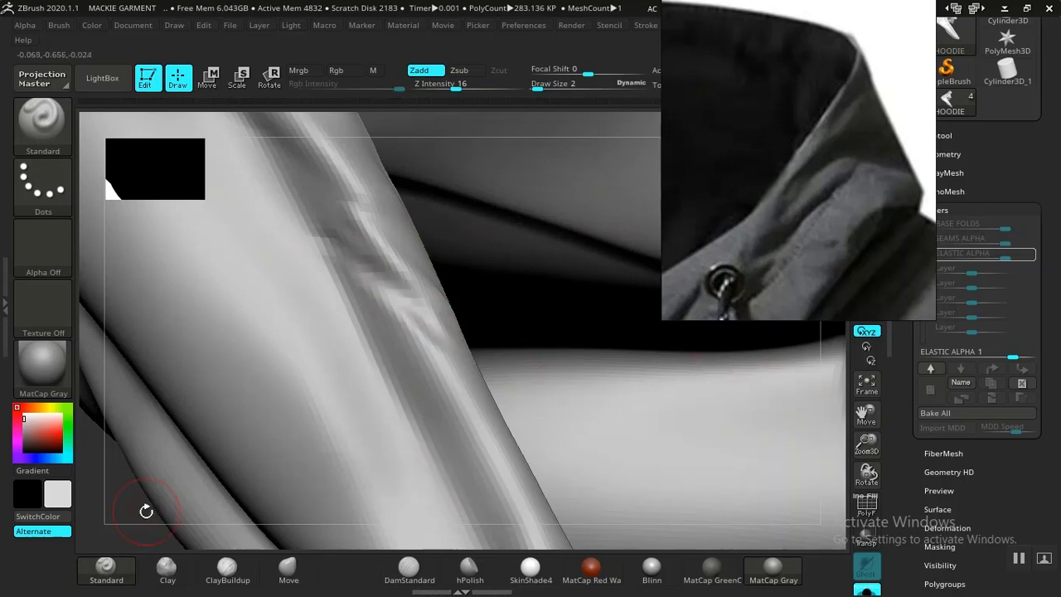
- Sculpt small slanted wrinkles across the narrow front face of the hood hem, down toward its lower tip
{"action": "mouse_move", "coordinate": [81, 459]}
{"action": "left_mouse_down", "text": "alt"}
{"action": "mouse_move", "coordinate": [238, 370]}
{"action": "mouse_move", "coordinate": [251, 473]}
{"action": "mouse_move", "coordinate": [236, 459]}
{"action": "mouse_move", "coordinate": [266, 523]}
{"action": "mouse_move", "coordinate": [576, 464]}
{"action": "mouse_move", "coordinate": [391, 343]}
{"action": "left_mouse_up", "text": "alt"}
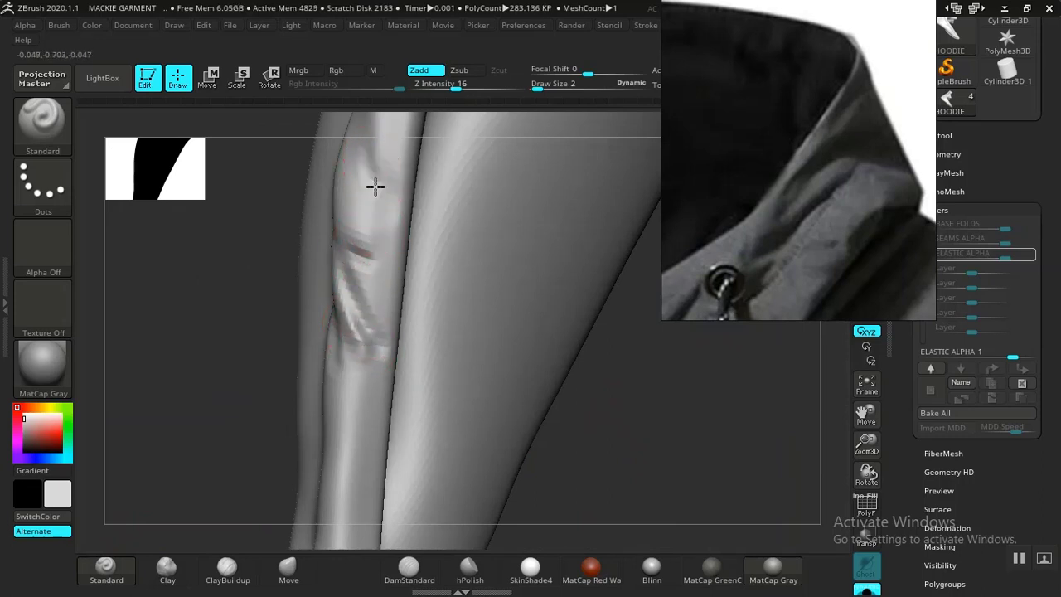
{"action": "left_click_drag", "start_coordinate": [647, 356], "coordinate": [552, 359]}
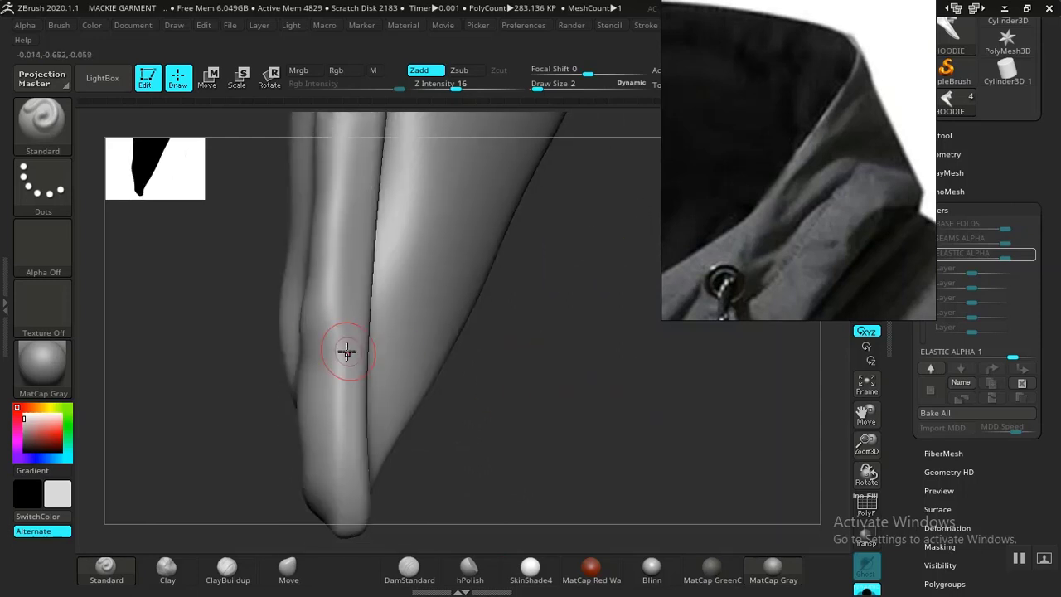
{"action": "left_click_drag", "start_coordinate": [308, 283], "coordinate": [349, 387]}
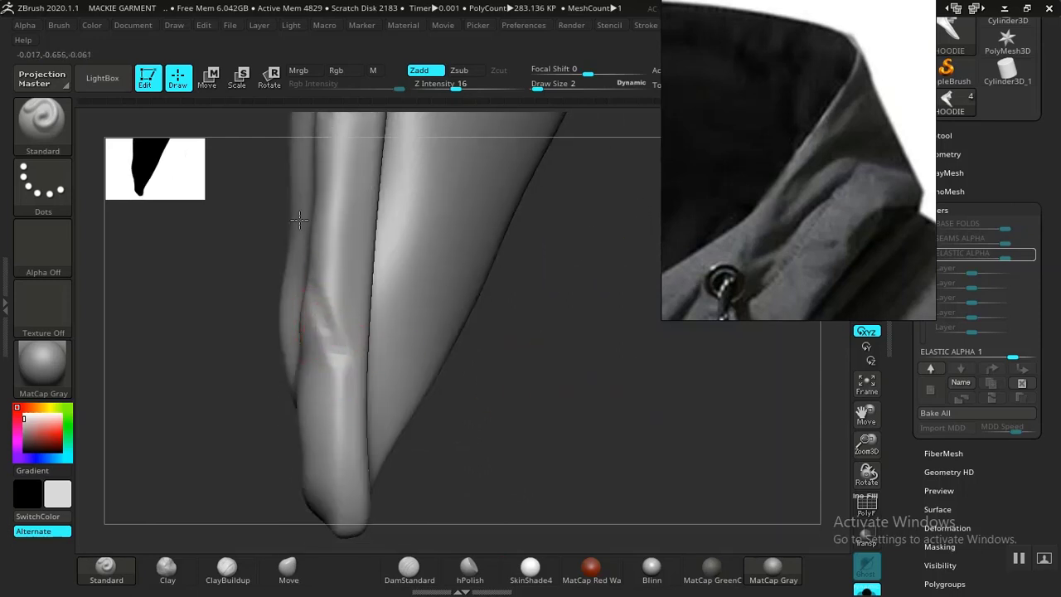
{"action": "left_click_drag", "start_coordinate": [323, 192], "coordinate": [350, 314]}
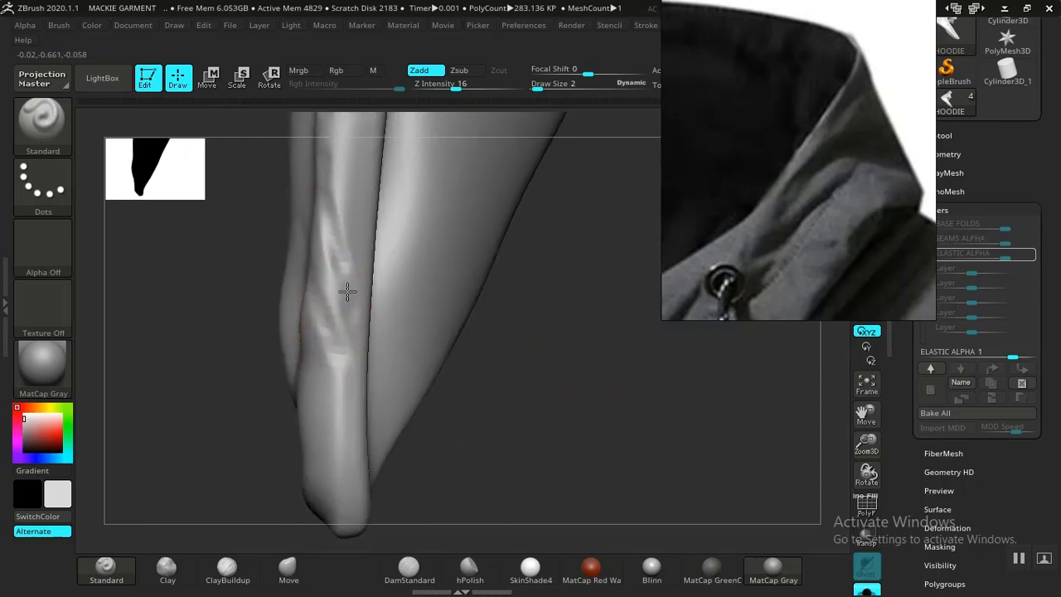
- Extend the fine creases up the hem's seam groove toward the upper part of the hood opening
{"action": "mouse_move", "coordinate": [537, 389]}
{"action": "left_mouse_down"}
{"action": "mouse_move", "coordinate": [588, 379]}
{"action": "mouse_move", "coordinate": [458, 374]}
{"action": "mouse_move", "coordinate": [498, 412]}
{"action": "mouse_move", "coordinate": [494, 359]}
{"action": "mouse_move", "coordinate": [478, 348]}
{"action": "mouse_move", "coordinate": [606, 409]}
{"action": "mouse_move", "coordinate": [473, 368]}
{"action": "left_mouse_up"}
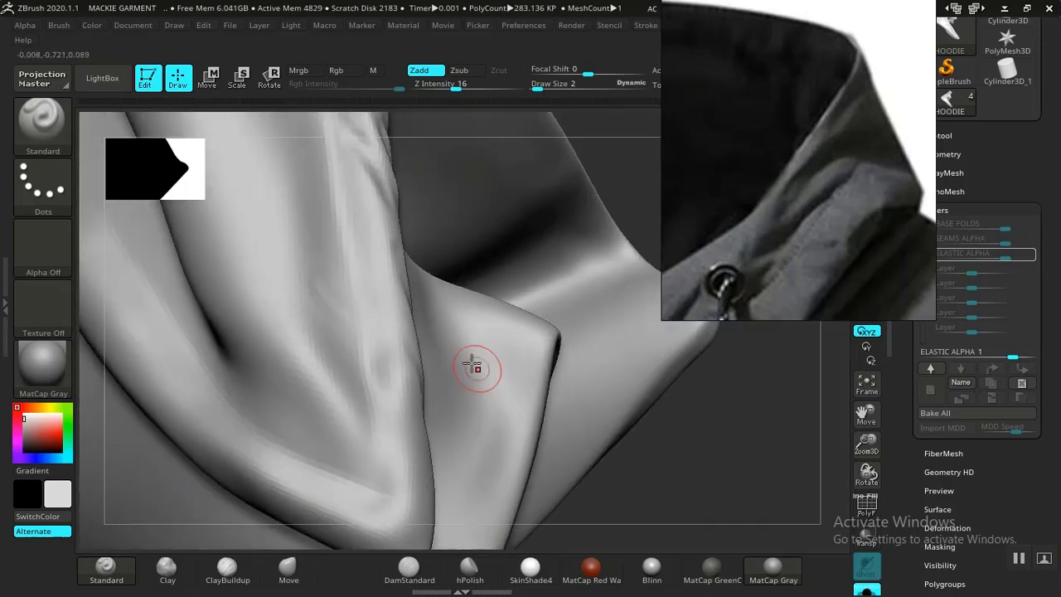
{"action": "mouse_move", "coordinate": [398, 374]}
{"action": "left_mouse_down"}
{"action": "mouse_move", "coordinate": [635, 407]}
{"action": "mouse_move", "coordinate": [450, 307]}
{"action": "mouse_move", "coordinate": [567, 351]}
{"action": "mouse_move", "coordinate": [522, 378]}
{"action": "mouse_move", "coordinate": [555, 436]}
{"action": "mouse_move", "coordinate": [597, 394]}
{"action": "mouse_move", "coordinate": [492, 319]}
{"action": "mouse_move", "coordinate": [608, 467]}
{"action": "mouse_move", "coordinate": [485, 452]}
{"action": "left_mouse_up"}
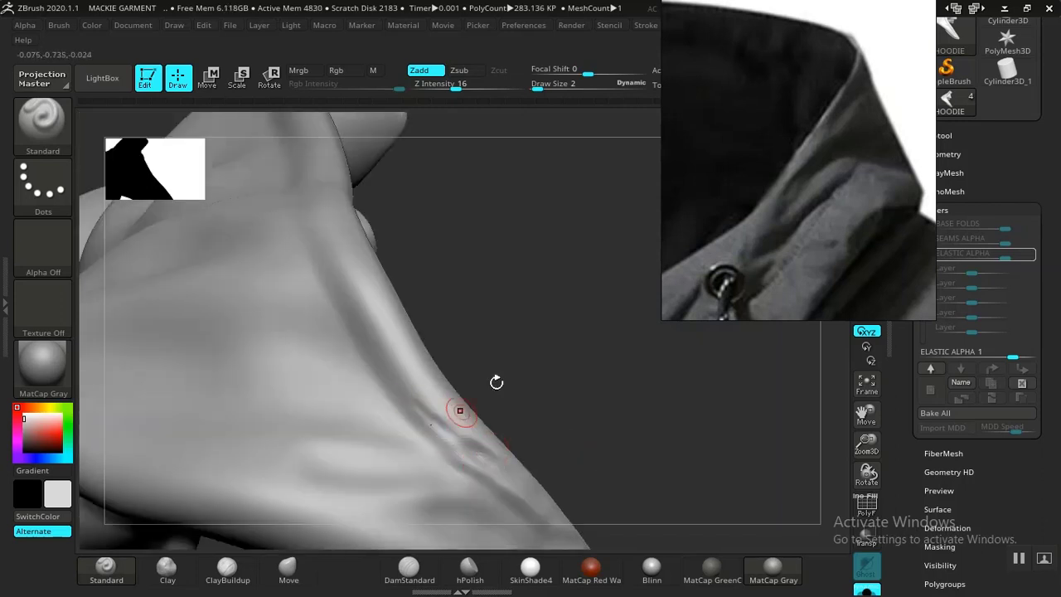
{"action": "mouse_move", "coordinate": [496, 382]}
{"action": "left_mouse_down"}
{"action": "mouse_move", "coordinate": [462, 307]}
{"action": "mouse_move", "coordinate": [426, 315]}
{"action": "mouse_move", "coordinate": [188, 287]}
{"action": "mouse_move", "coordinate": [394, 338]}
{"action": "mouse_move", "coordinate": [359, 265]}
{"action": "mouse_move", "coordinate": [424, 320]}
{"action": "mouse_move", "coordinate": [421, 277]}
{"action": "mouse_move", "coordinate": [351, 279]}
{"action": "mouse_move", "coordinate": [344, 302]}
{"action": "mouse_move", "coordinate": [427, 274]}
{"action": "mouse_move", "coordinate": [452, 351]}
{"action": "mouse_move", "coordinate": [618, 500]}
{"action": "mouse_move", "coordinate": [611, 440]}
{"action": "mouse_move", "coordinate": [575, 346]}
{"action": "mouse_move", "coordinate": [521, 298]}
{"action": "mouse_move", "coordinate": [330, 322]}
{"action": "left_mouse_up"}
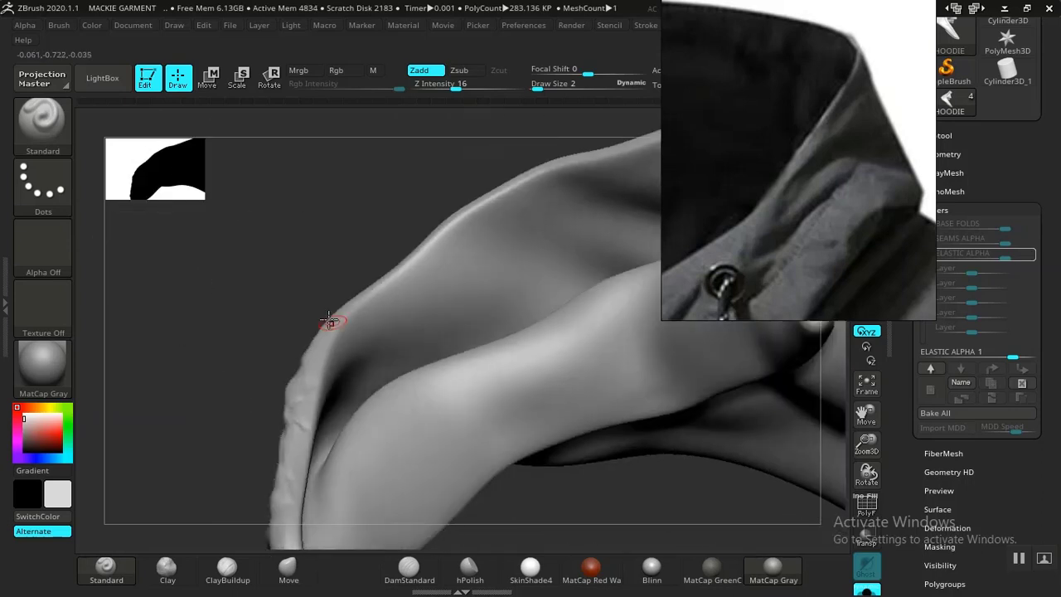
{"action": "mouse_move", "coordinate": [304, 273]}
{"action": "left_mouse_down"}
{"action": "mouse_move", "coordinate": [322, 225]}
{"action": "mouse_move", "coordinate": [310, 329]}
{"action": "mouse_move", "coordinate": [268, 356]}
{"action": "mouse_move", "coordinate": [414, 234]}
{"action": "mouse_move", "coordinate": [538, 450]}
{"action": "mouse_move", "coordinate": [476, 196]}
{"action": "mouse_move", "coordinate": [539, 194]}
{"action": "mouse_move", "coordinate": [334, 262]}
{"action": "left_mouse_up"}
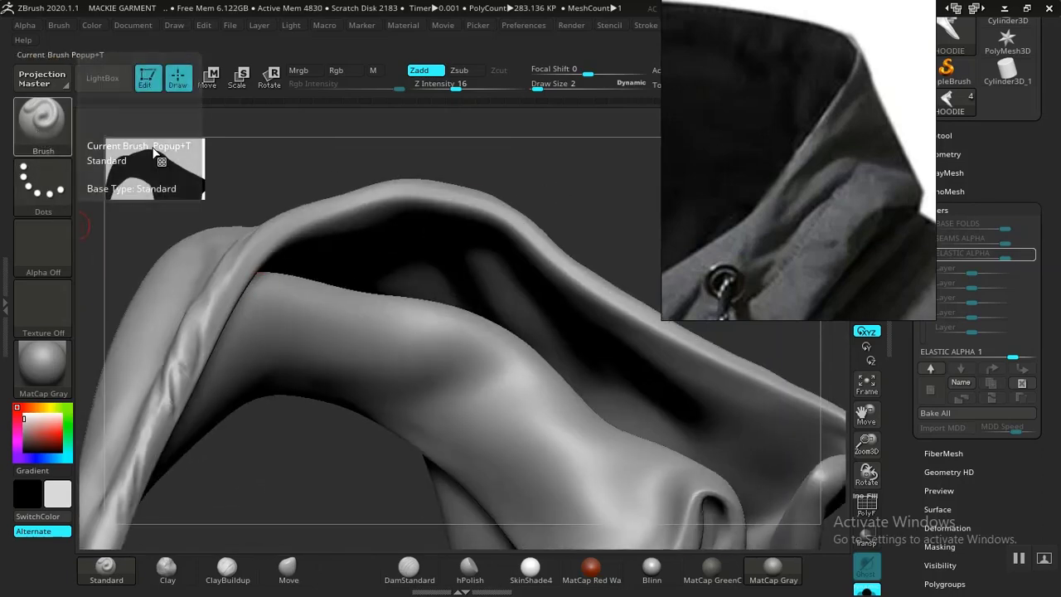
- Enlarge the Standard brush to draw size 6 and sculpt broader folds running from the hem wrinkles into the hood's side
{"action": "left_click", "coordinate": [42, 120]}
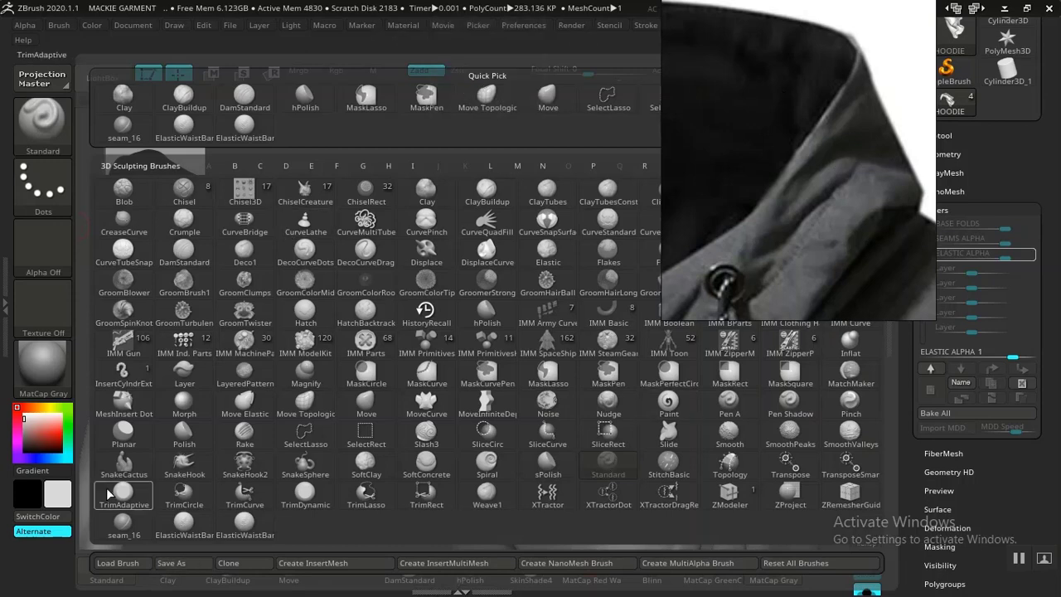
{"action": "left_click", "coordinate": [82, 489]}
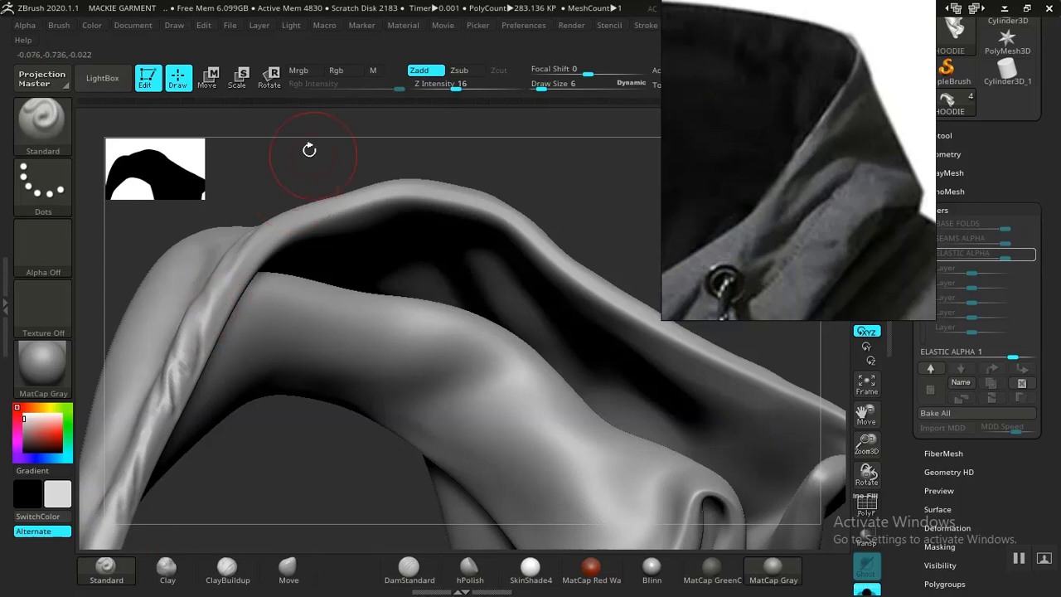
{"action": "mouse_move", "coordinate": [310, 150]}
{"action": "left_mouse_down"}
{"action": "mouse_move", "coordinate": [307, 218]}
{"action": "mouse_move", "coordinate": [315, 199]}
{"action": "mouse_move", "coordinate": [320, 243]}
{"action": "left_mouse_up"}
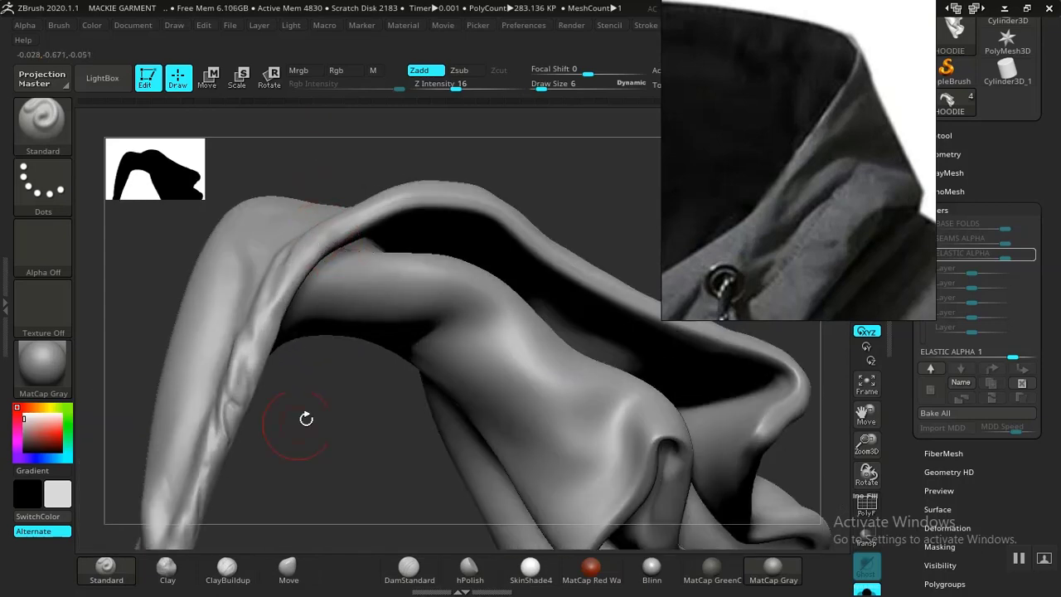
{"action": "left_click_drag", "start_coordinate": [306, 419], "coordinate": [352, 306]}
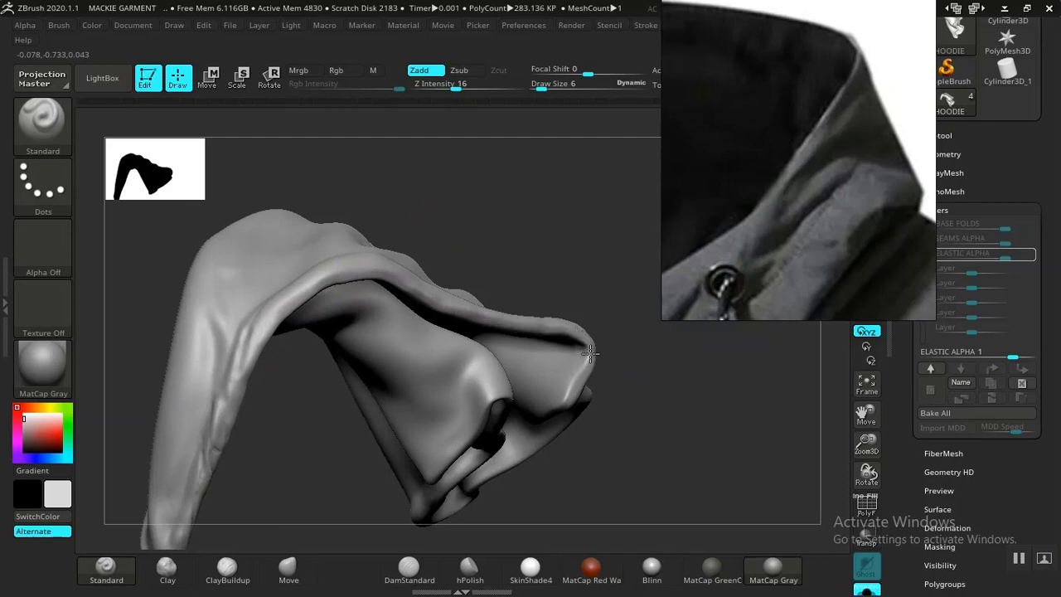
{"action": "mouse_move", "coordinate": [685, 392]}
{"action": "left_mouse_down", "text": "alt"}
{"action": "mouse_move", "coordinate": [441, 229]}
{"action": "mouse_move", "coordinate": [452, 274]}
{"action": "mouse_move", "coordinate": [354, 204]}
{"action": "mouse_move", "coordinate": [429, 301]}
{"action": "left_mouse_up", "text": "alt"}
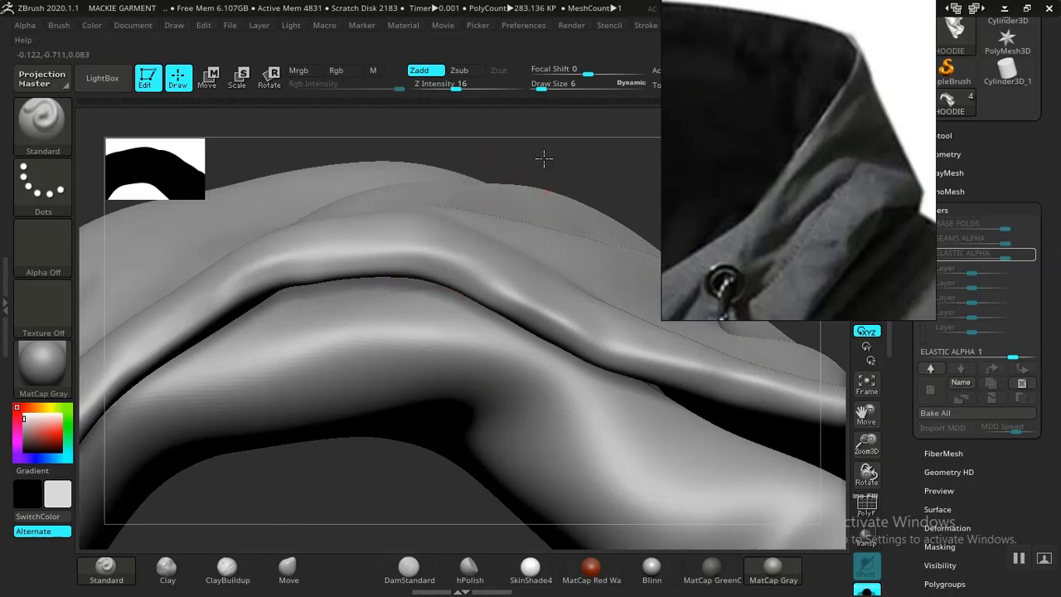
{"action": "mouse_move", "coordinate": [545, 159]}
{"action": "left_mouse_down"}
{"action": "mouse_move", "coordinate": [538, 239]}
{"action": "mouse_move", "coordinate": [483, 306]}
{"action": "left_mouse_up"}
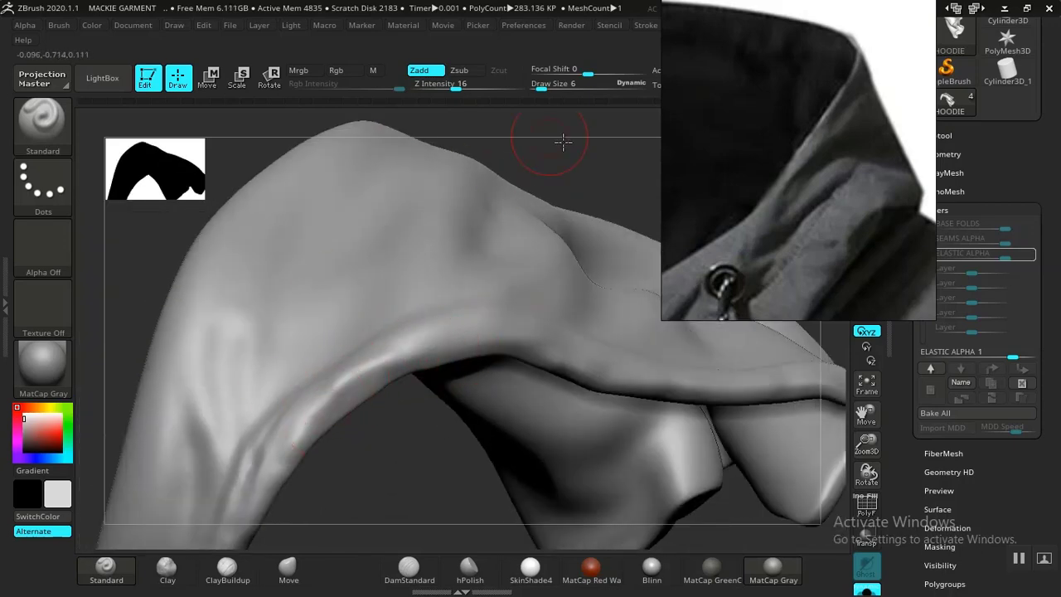
{"action": "mouse_move", "coordinate": [561, 135]}
{"action": "left_mouse_down"}
{"action": "mouse_move", "coordinate": [509, 220]}
{"action": "mouse_move", "coordinate": [522, 180]}
{"action": "mouse_move", "coordinate": [522, 383]}
{"action": "mouse_move", "coordinate": [465, 384]}
{"action": "left_mouse_up"}
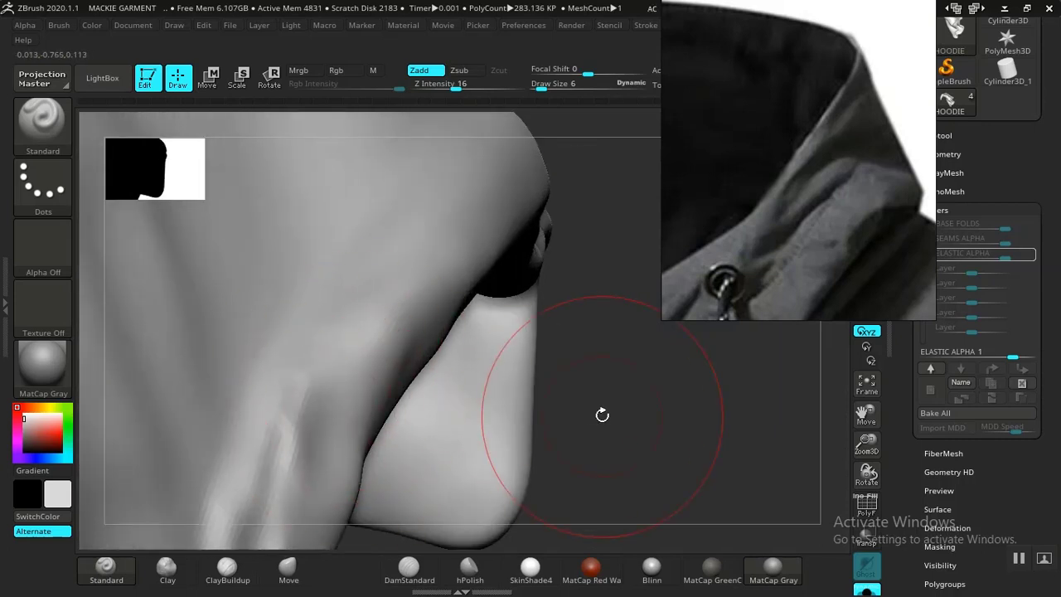
- Assign Alpha 01 to the Standard brush and try a fold stroke beside the hem wrinkles at draw size 6
{"action": "left_click_drag", "start_coordinate": [602, 414], "coordinate": [564, 367], "text": "alt"}
{"action": "key", "text": "ctrl+z"}
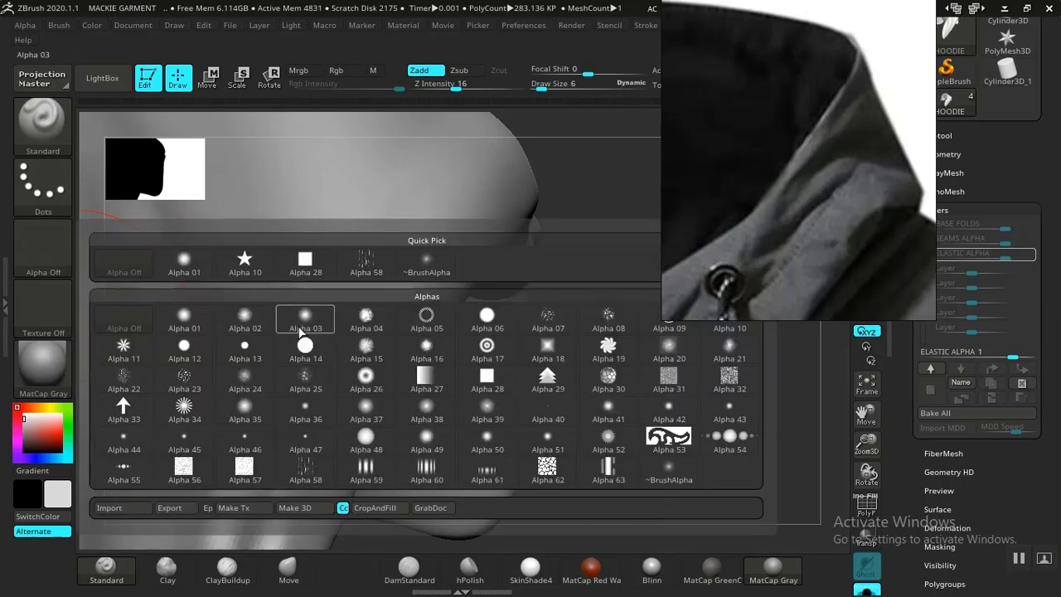
{"action": "mouse_move", "coordinate": [360, 318]}
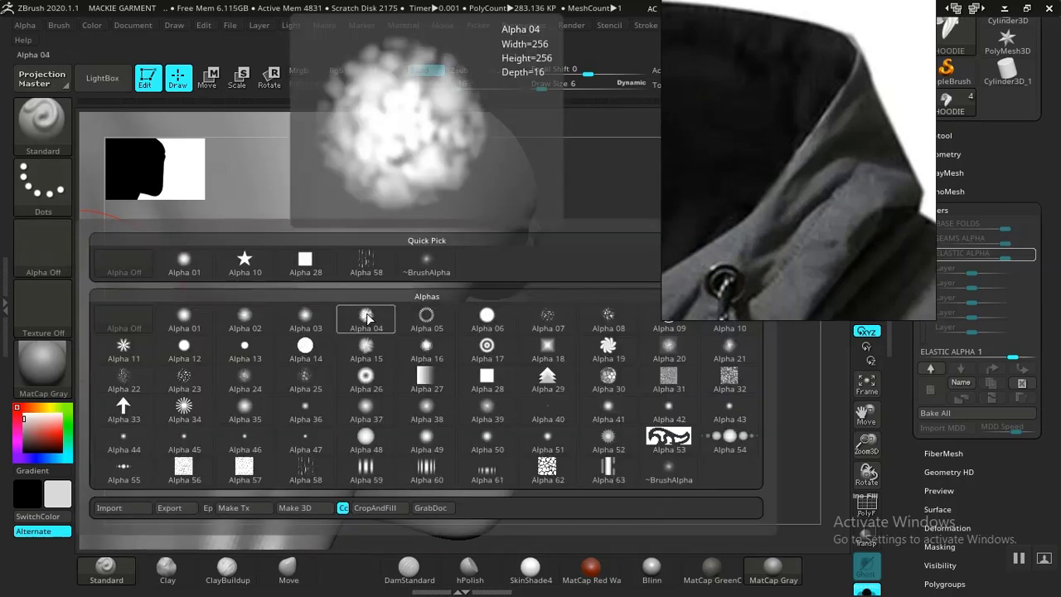
{"action": "left_click", "coordinate": [185, 264]}
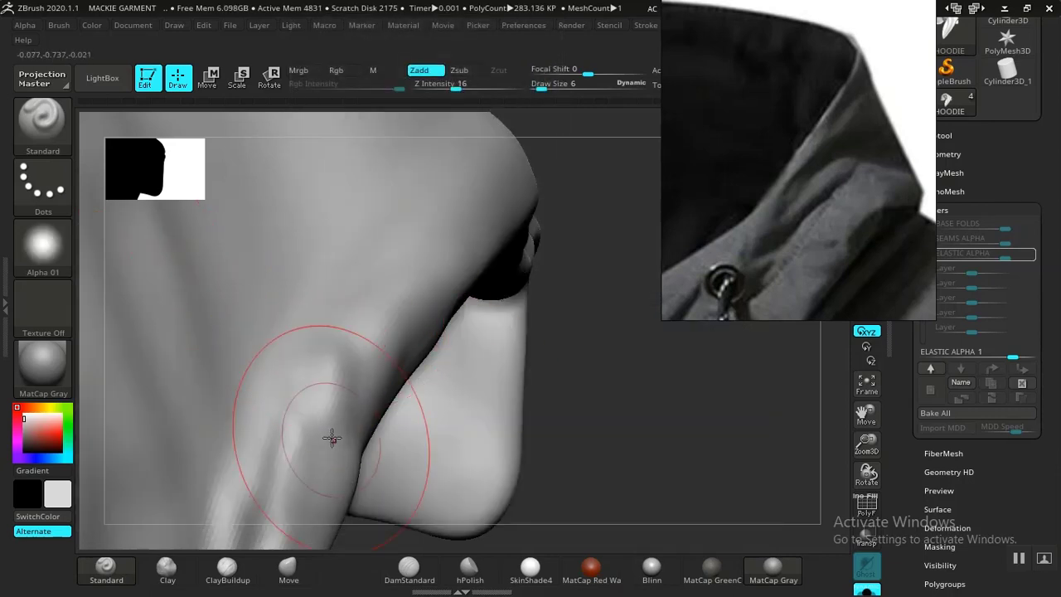
{"action": "key", "text": "ctrl"}
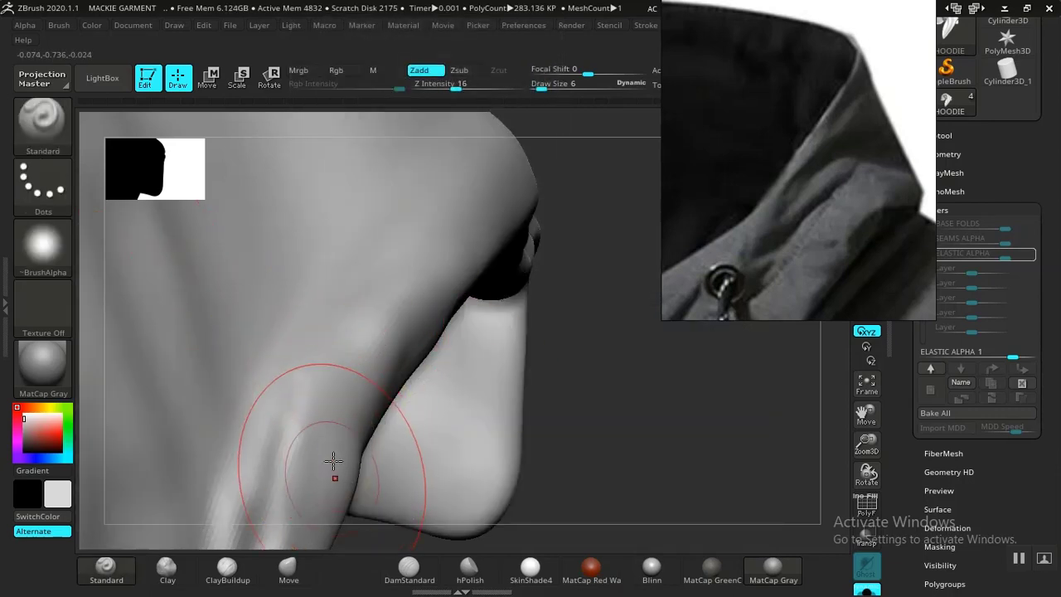
{"action": "key", "text": "ctrl"}
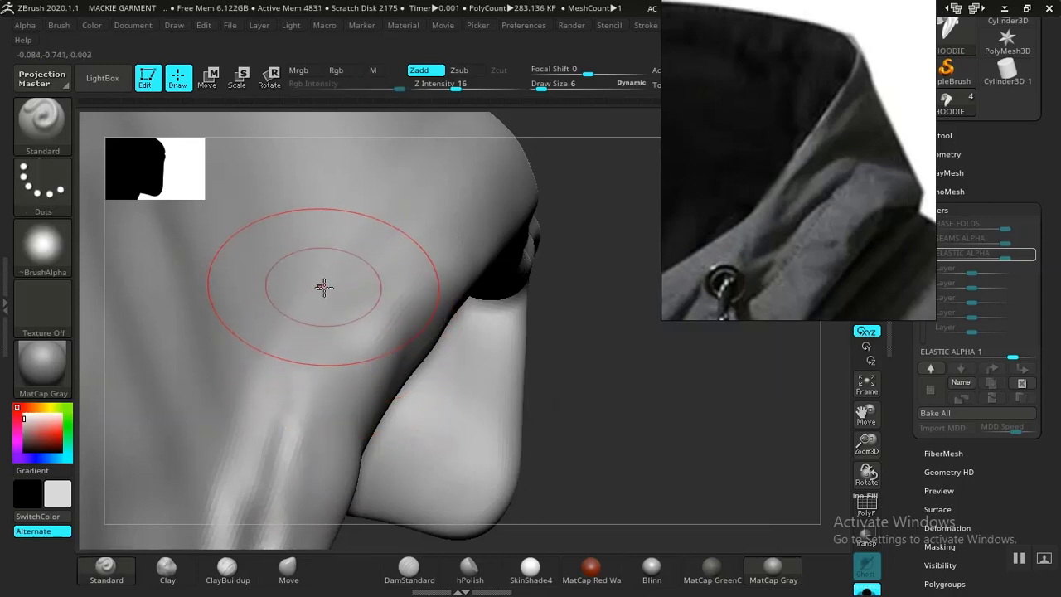
- Set the Standard brush to draw size 3, sculpt a thin lengthwise fold beside the hem wrinkles, and smooth its upper end
{"action": "key", "text": "space"}
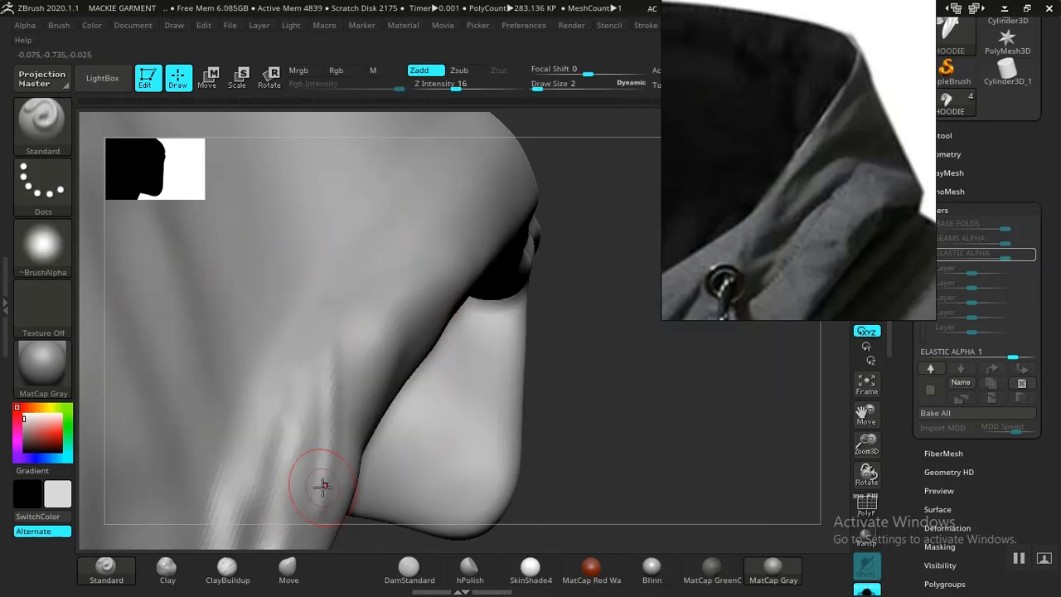
{"action": "key", "text": "ctrl"}
{"action": "key", "text": "ctrl"}
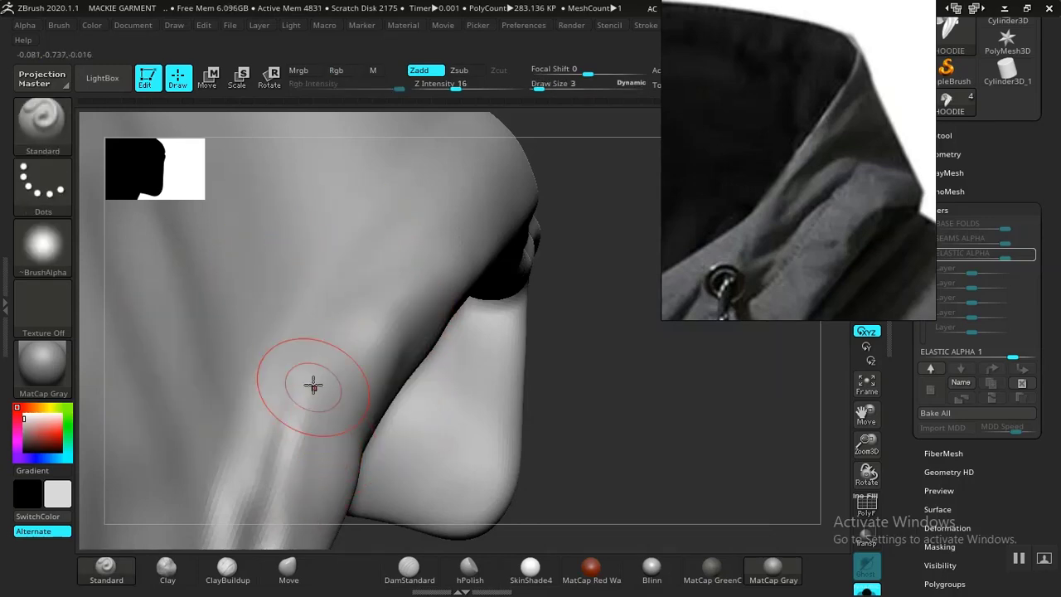
{"action": "mouse_move", "coordinate": [311, 512]}
{"action": "left_mouse_down"}
{"action": "mouse_move", "coordinate": [326, 407]}
{"action": "mouse_move", "coordinate": [320, 539]}
{"action": "left_mouse_up"}
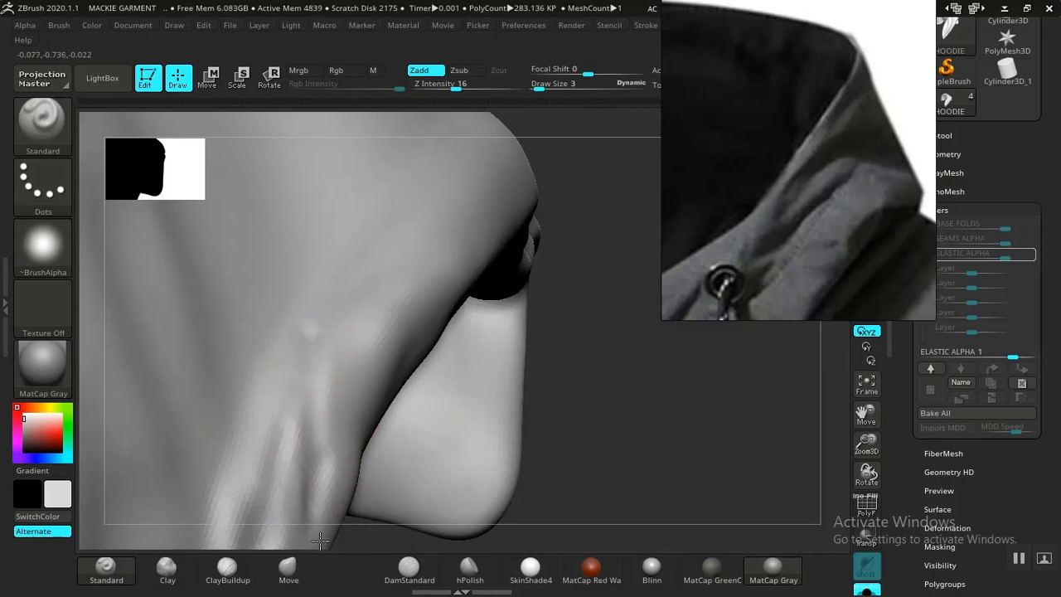
{"action": "left_click_drag", "start_coordinate": [323, 487], "coordinate": [317, 326]}
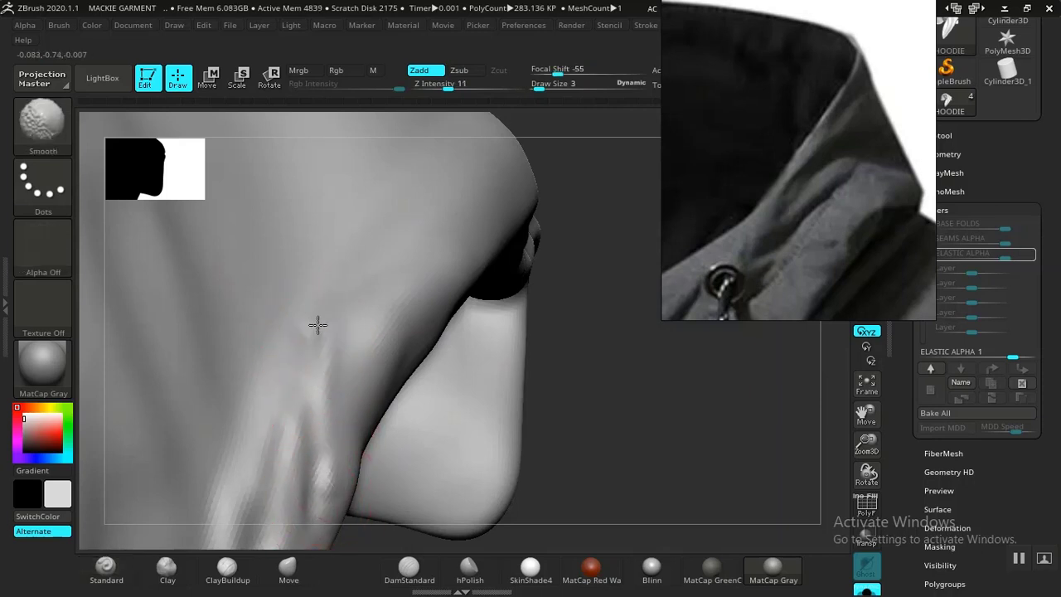
{"action": "left_click_drag", "start_coordinate": [353, 185], "coordinate": [464, 327], "text": "alt"}
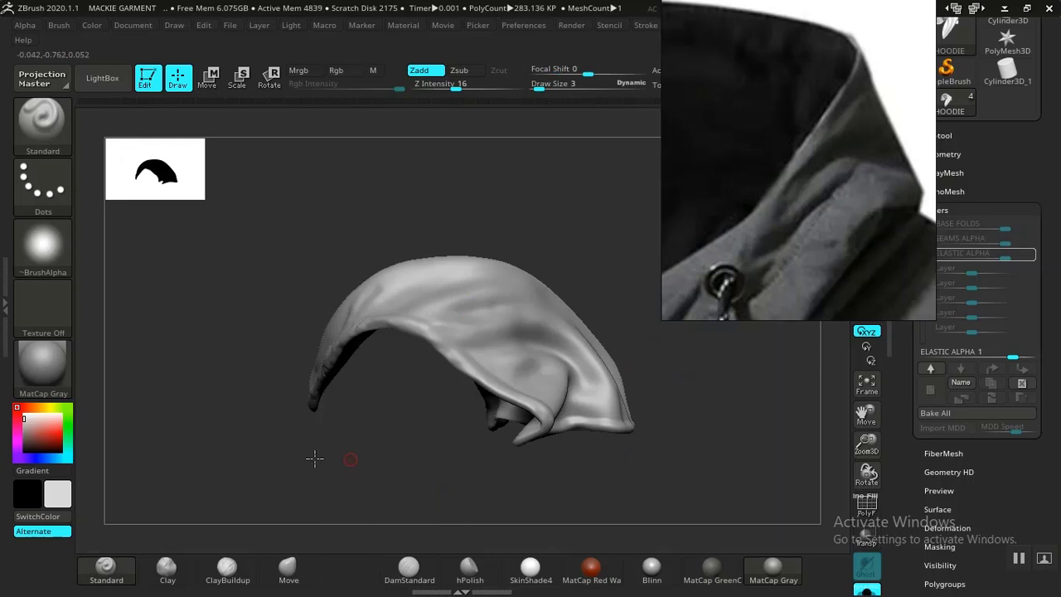
- Smooth the raised bumps along the hood opening hem's upper edge, working from the inner side at draw size 3
{"action": "left_click_drag", "start_coordinate": [331, 459], "coordinate": [169, 435], "text": "alt"}
{"action": "left_click_drag", "start_coordinate": [481, 249], "coordinate": [585, 267], "text": "alt"}
{"action": "left_click_drag", "start_coordinate": [327, 452], "coordinate": [577, 300]}
{"action": "left_click_drag", "start_coordinate": [545, 219], "coordinate": [443, 190]}
{"action": "left_click_drag", "start_coordinate": [691, 296], "coordinate": [571, 304]}
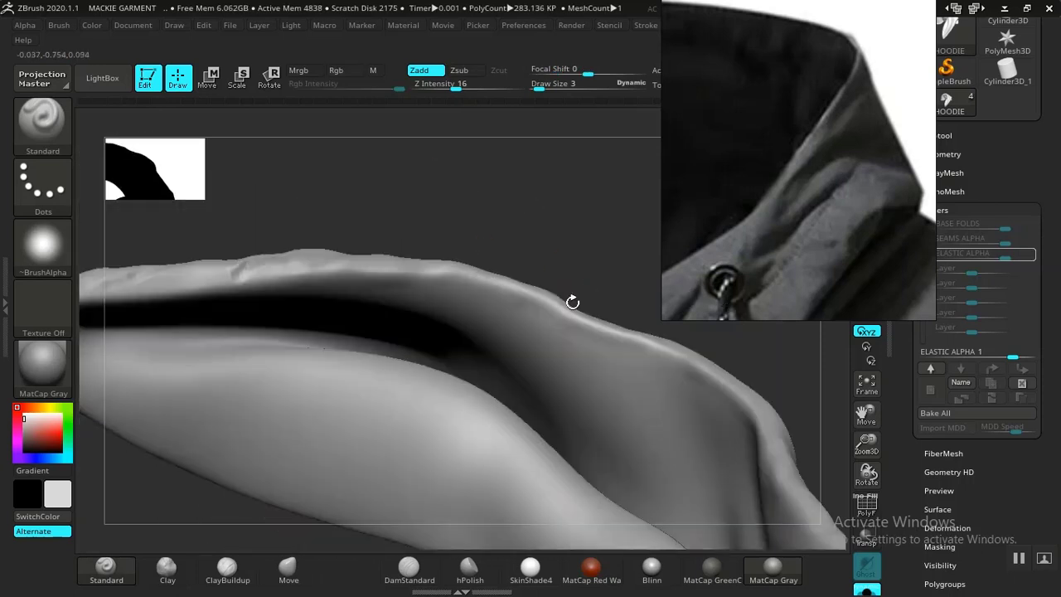
{"action": "left_click_drag", "start_coordinate": [564, 252], "coordinate": [426, 268], "text": "alt"}
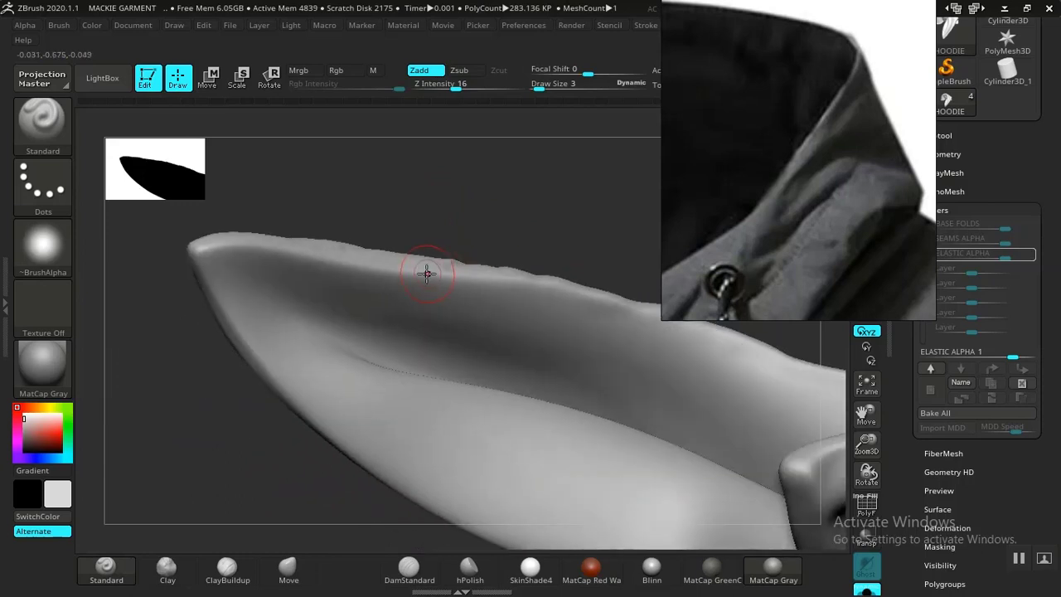
{"action": "key", "text": "shift"}
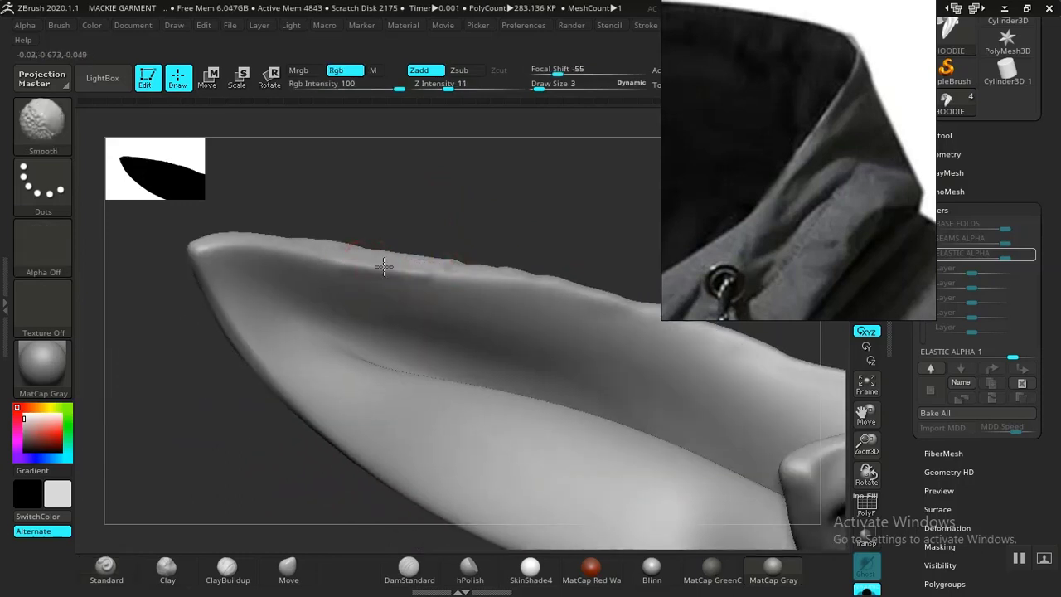
{"action": "left_click_drag", "start_coordinate": [528, 250], "coordinate": [331, 270]}
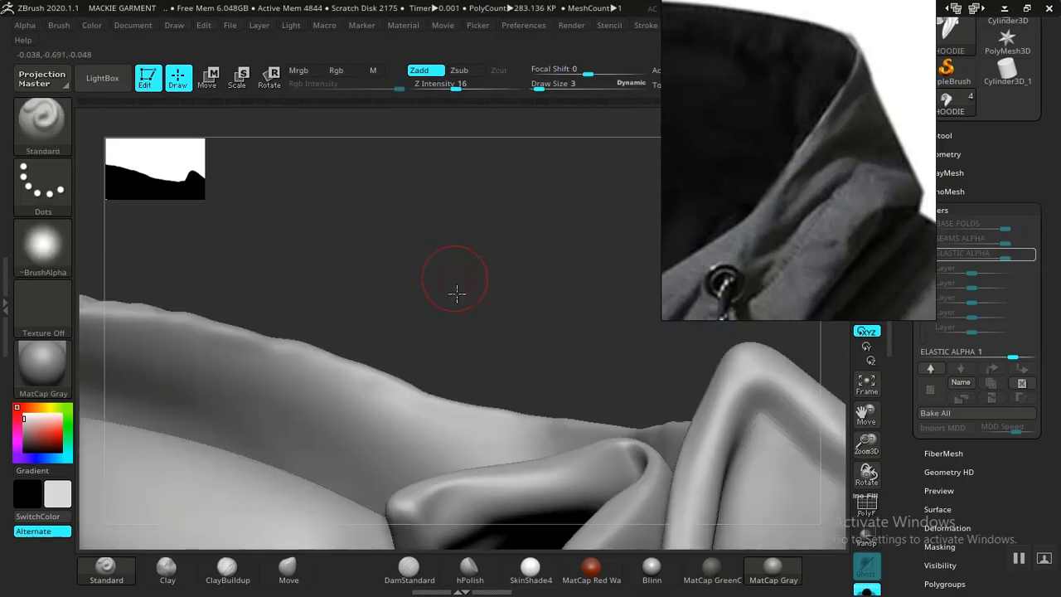
{"action": "left_click_drag", "start_coordinate": [457, 292], "coordinate": [462, 348]}
{"action": "key", "text": "shift"}
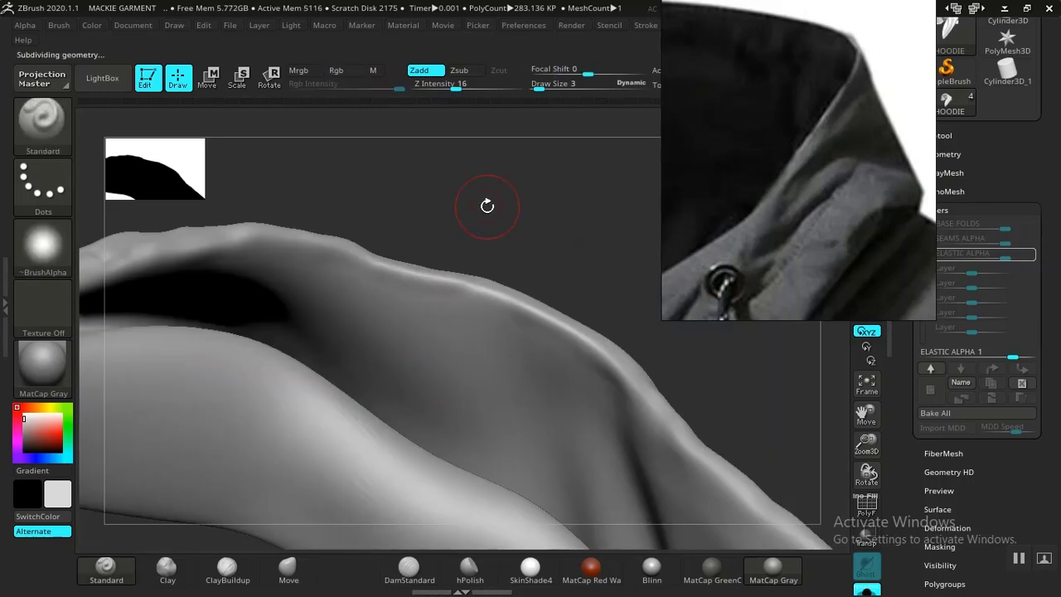
- Drop to a lower subdivision level and sculpt wrinkles along the hem's upper curve with the Standard brush, raised to draw size 4
{"action": "mouse_move", "coordinate": [476, 226]}
{"action": "left_mouse_down"}
{"action": "mouse_move", "coordinate": [495, 332]}
{"action": "mouse_move", "coordinate": [254, 422]}
{"action": "mouse_move", "coordinate": [166, 372]}
{"action": "mouse_move", "coordinate": [338, 310]}
{"action": "mouse_move", "coordinate": [485, 315]}
{"action": "mouse_move", "coordinate": [469, 280]}
{"action": "mouse_move", "coordinate": [539, 304]}
{"action": "mouse_move", "coordinate": [644, 407]}
{"action": "mouse_move", "coordinate": [471, 387]}
{"action": "mouse_move", "coordinate": [326, 403]}
{"action": "mouse_move", "coordinate": [556, 374]}
{"action": "mouse_move", "coordinate": [607, 447]}
{"action": "mouse_move", "coordinate": [315, 481]}
{"action": "mouse_move", "coordinate": [277, 474]}
{"action": "mouse_move", "coordinate": [318, 516]}
{"action": "mouse_move", "coordinate": [329, 553]}
{"action": "mouse_move", "coordinate": [450, 460]}
{"action": "left_mouse_up"}
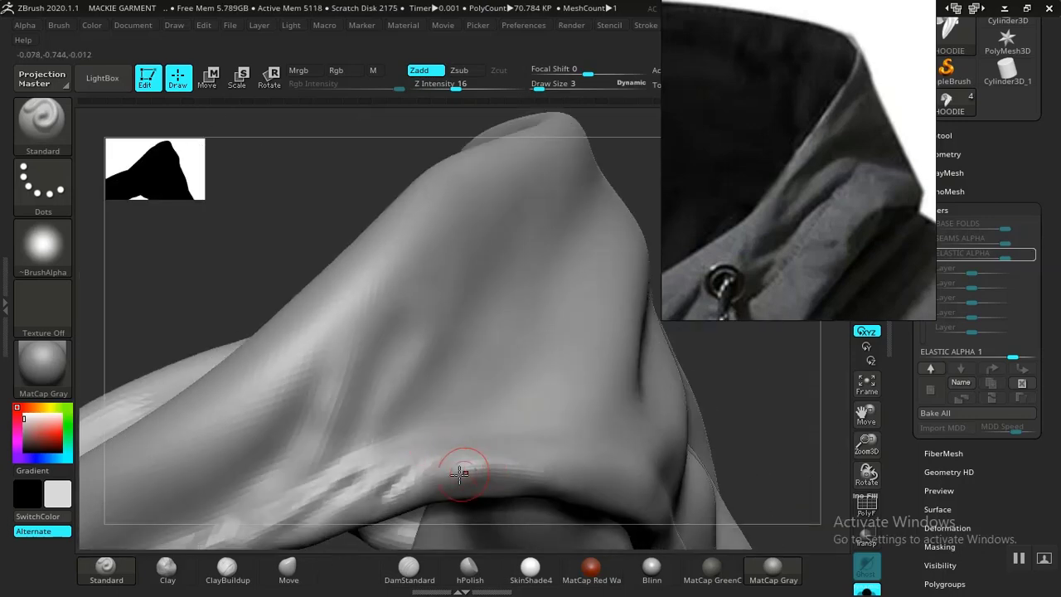
{"action": "left_click_drag", "start_coordinate": [749, 378], "coordinate": [315, 426]}
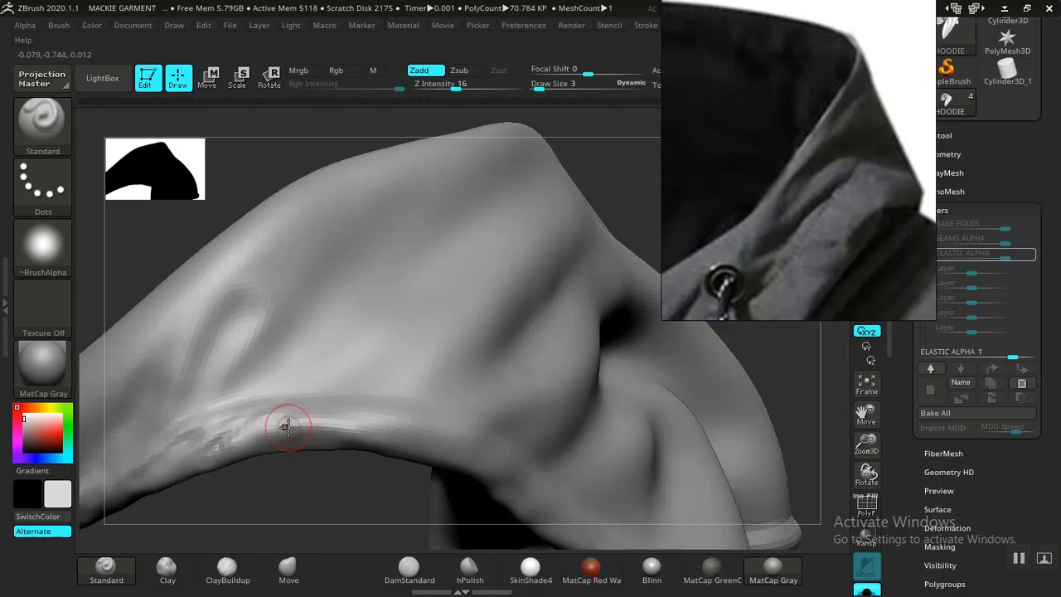
{"action": "left_click_drag", "start_coordinate": [257, 444], "coordinate": [326, 426]}
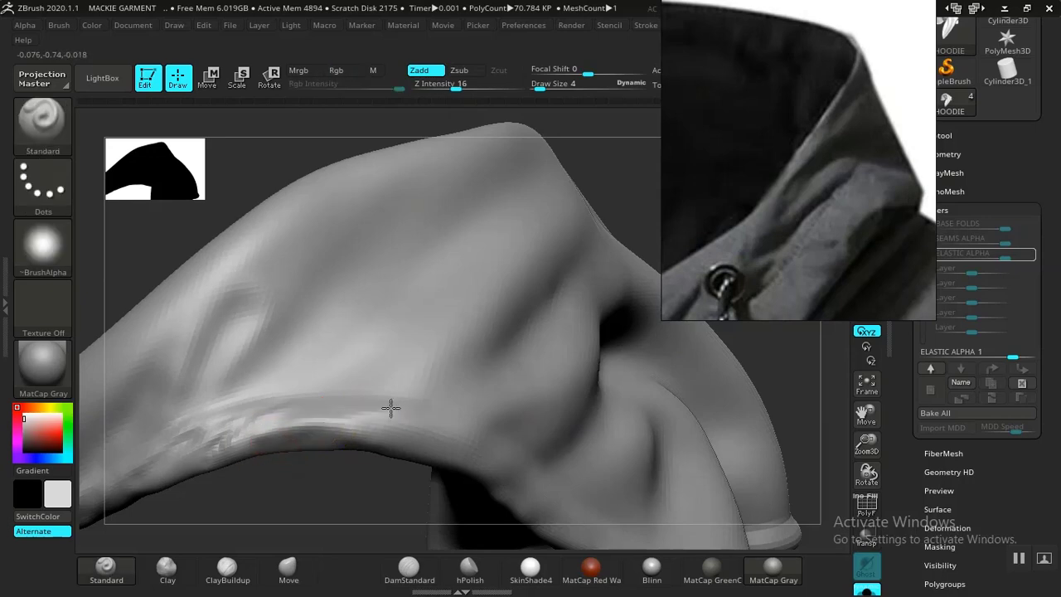
{"action": "left_click_drag", "start_coordinate": [351, 409], "coordinate": [354, 425]}
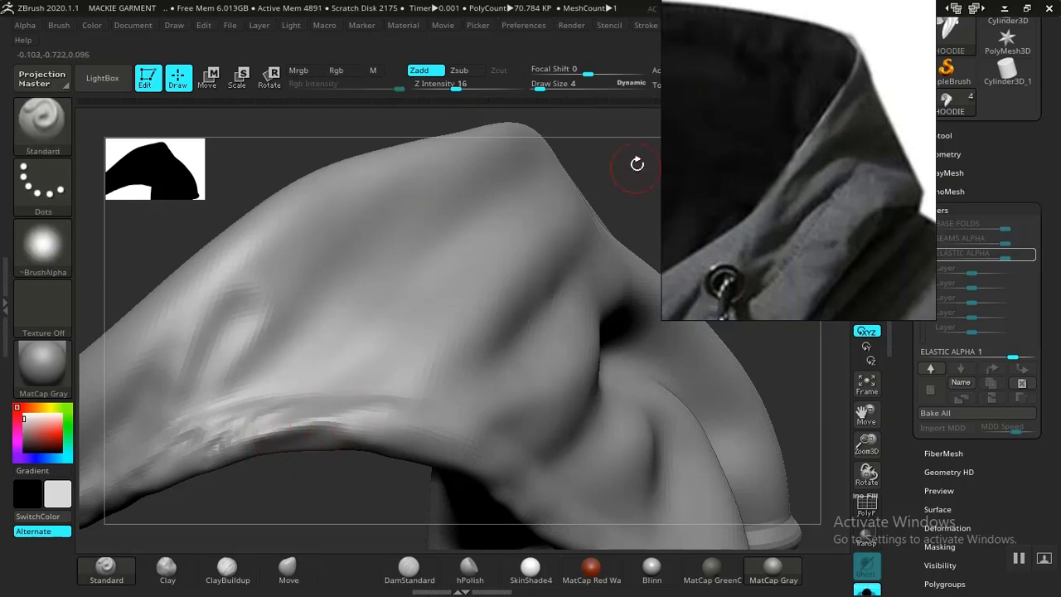
- Continue the Standard brush wrinkles around the hem and down the side of the hood opening at draw size 4
{"action": "mouse_move", "coordinate": [636, 163]}
{"action": "left_mouse_down"}
{"action": "mouse_move", "coordinate": [654, 218]}
{"action": "mouse_move", "coordinate": [343, 422]}
{"action": "left_mouse_up"}
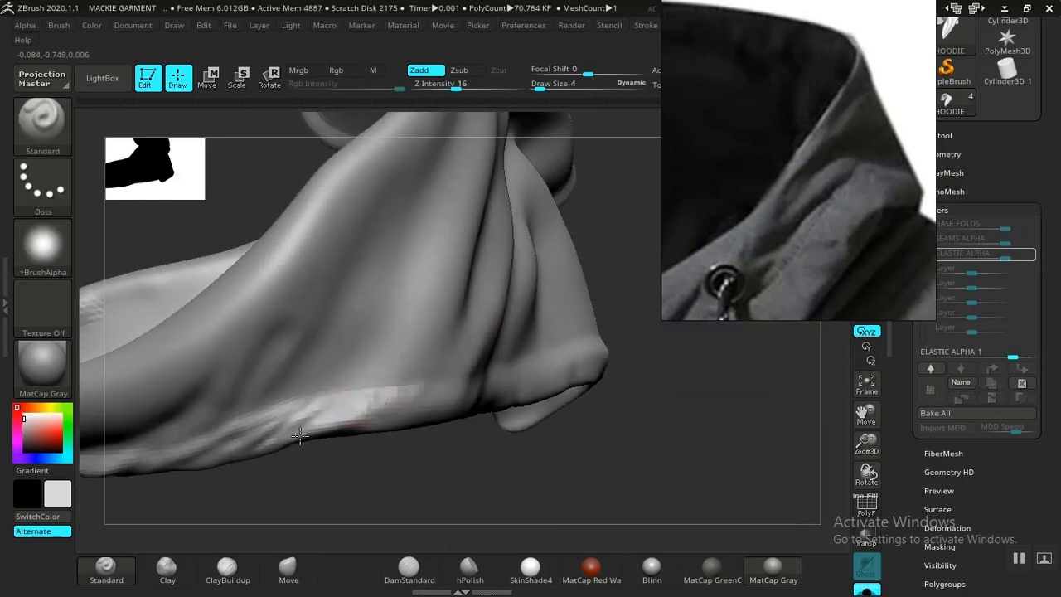
{"action": "mouse_move", "coordinate": [424, 463]}
{"action": "left_mouse_down"}
{"action": "mouse_move", "coordinate": [392, 419]}
{"action": "mouse_move", "coordinate": [368, 291]}
{"action": "mouse_move", "coordinate": [331, 293]}
{"action": "mouse_move", "coordinate": [316, 353]}
{"action": "mouse_move", "coordinate": [332, 469]}
{"action": "mouse_move", "coordinate": [275, 284]}
{"action": "mouse_move", "coordinate": [315, 382]}
{"action": "mouse_move", "coordinate": [274, 371]}
{"action": "mouse_move", "coordinate": [279, 407]}
{"action": "mouse_move", "coordinate": [276, 299]}
{"action": "mouse_move", "coordinate": [354, 385]}
{"action": "left_mouse_up"}
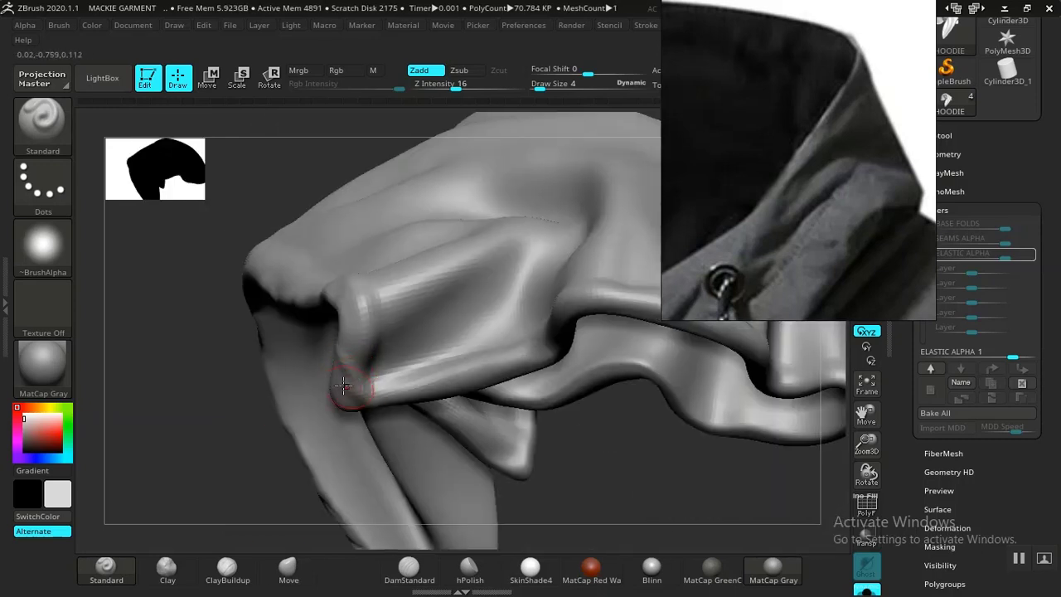
{"action": "mouse_move", "coordinate": [301, 329]}
{"action": "left_mouse_down"}
{"action": "mouse_move", "coordinate": [256, 438]}
{"action": "mouse_move", "coordinate": [221, 390]}
{"action": "mouse_move", "coordinate": [536, 514]}
{"action": "mouse_move", "coordinate": [400, 534]}
{"action": "mouse_move", "coordinate": [367, 464]}
{"action": "mouse_move", "coordinate": [417, 476]}
{"action": "mouse_move", "coordinate": [451, 468]}
{"action": "left_mouse_up"}
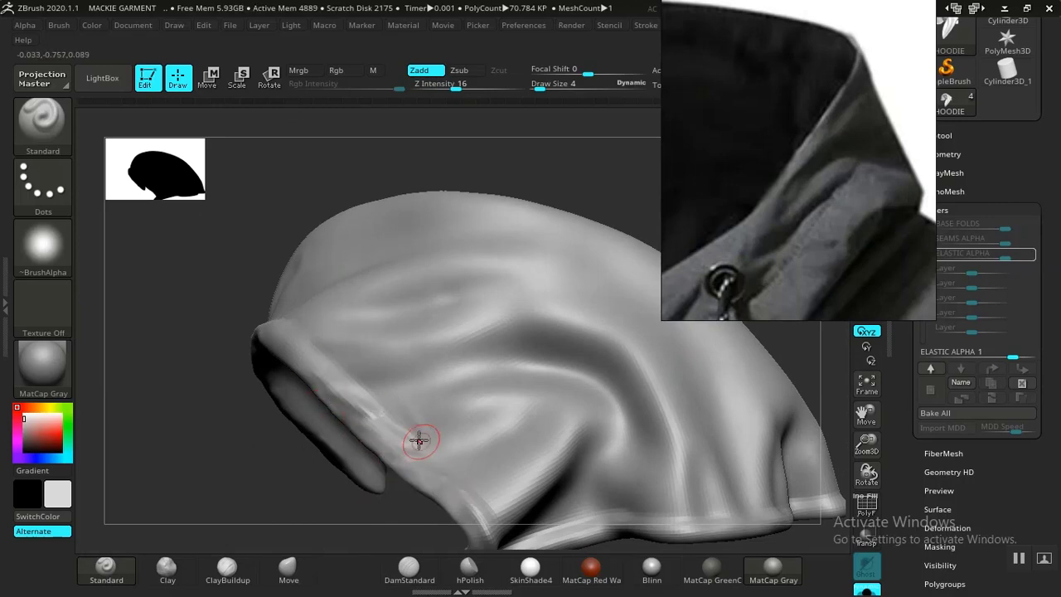
{"action": "left_click_drag", "start_coordinate": [285, 242], "coordinate": [365, 261], "text": "alt"}
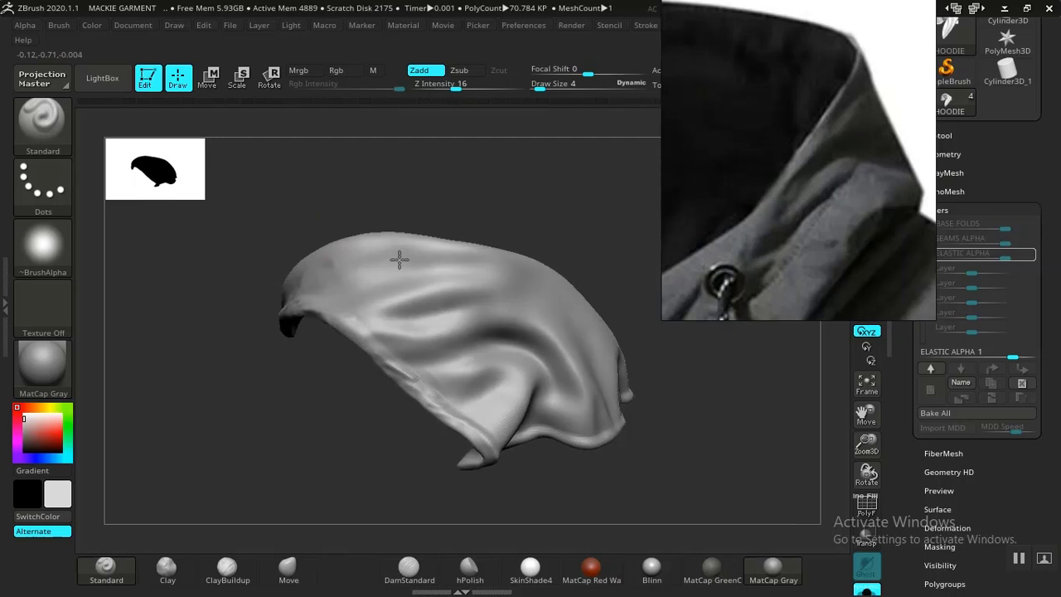
- Sculpt overlapping diagonal wrinkles across the hem's upper side band, from the opening edge toward the hood's seam
{"action": "left_click_drag", "start_coordinate": [664, 439], "coordinate": [716, 504], "text": "alt"}
{"action": "mouse_move", "coordinate": [429, 338]}
{"action": "left_mouse_down"}
{"action": "mouse_move", "coordinate": [470, 356]}
{"action": "mouse_move", "coordinate": [355, 318]}
{"action": "left_mouse_up"}
{"action": "mouse_move", "coordinate": [268, 369]}
{"action": "left_mouse_down"}
{"action": "mouse_move", "coordinate": [464, 397]}
{"action": "mouse_move", "coordinate": [408, 370]}
{"action": "mouse_move", "coordinate": [427, 358]}
{"action": "mouse_move", "coordinate": [437, 366]}
{"action": "left_mouse_up"}
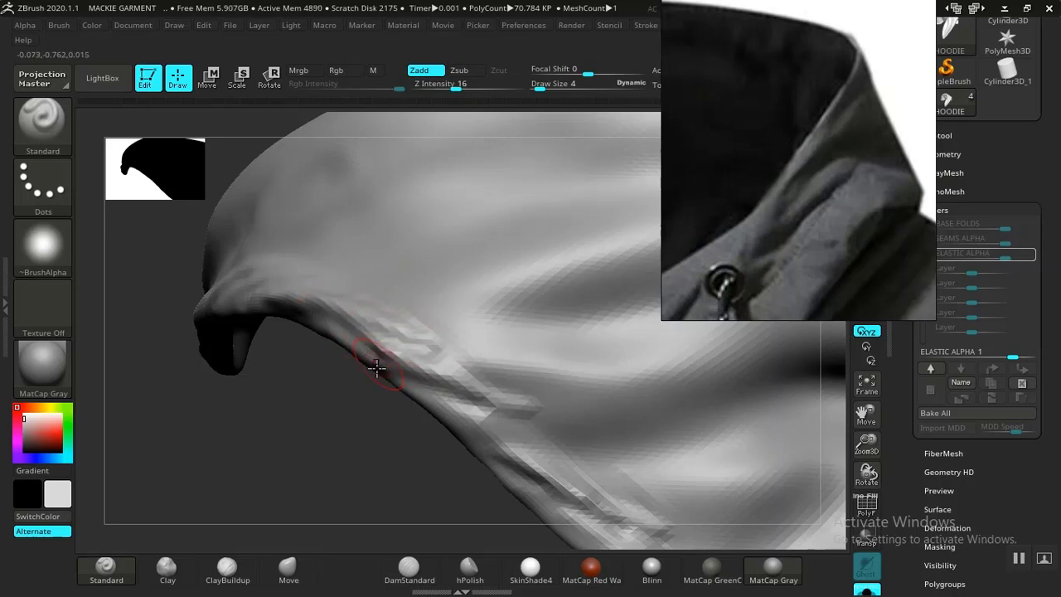
{"action": "left_click_drag", "start_coordinate": [354, 456], "coordinate": [300, 307], "text": "alt"}
{"action": "left_click_drag", "start_coordinate": [295, 304], "coordinate": [359, 208]}
{"action": "left_click_drag", "start_coordinate": [456, 315], "coordinate": [474, 553], "text": "alt"}
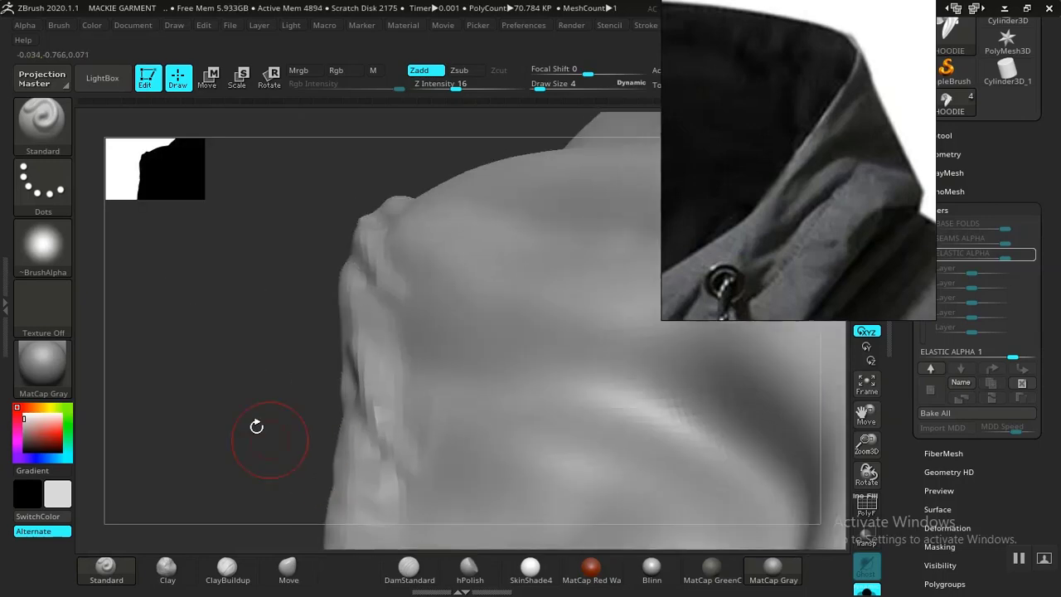
- Sculpt short vertical wrinkles at the hem's lower front end, undoing one stroke there and sculpting it again
{"action": "left_click_drag", "start_coordinate": [257, 426], "coordinate": [265, 141], "text": "alt"}
{"action": "left_click_drag", "start_coordinate": [333, 290], "coordinate": [327, 387]}
{"action": "left_click_drag", "start_coordinate": [335, 325], "coordinate": [334, 374]}
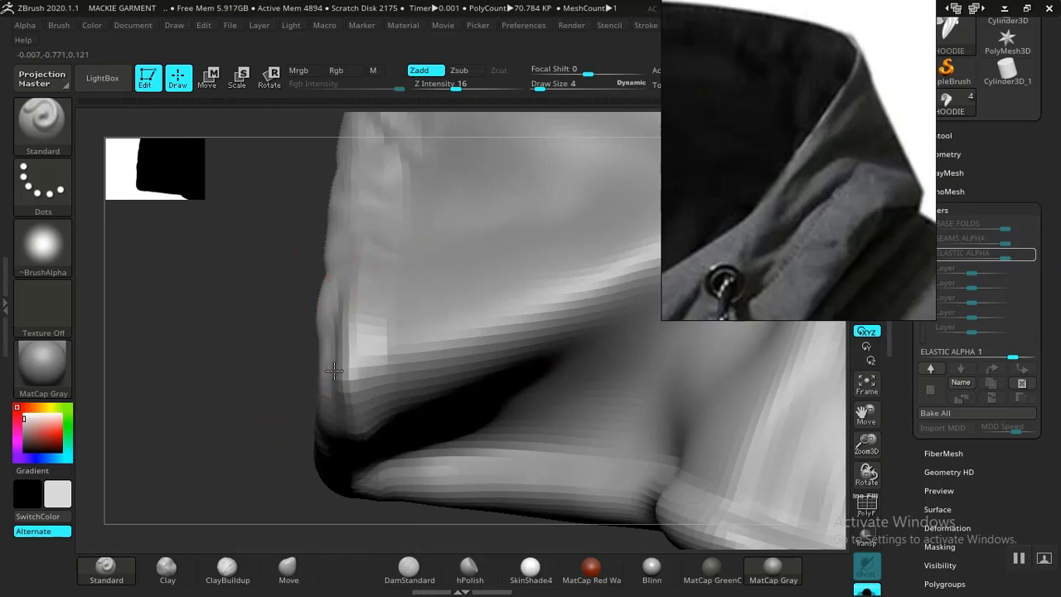
{"action": "left_click_drag", "start_coordinate": [365, 318], "coordinate": [363, 386]}
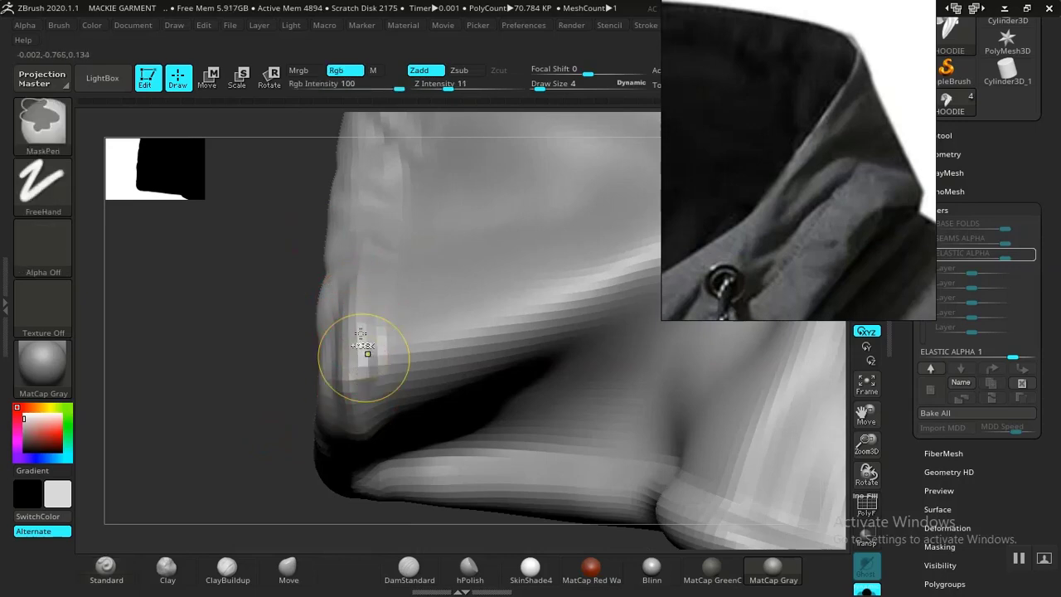
{"action": "key", "text": "ctrl+z"}
{"action": "left_click_drag", "start_coordinate": [357, 303], "coordinate": [387, 410]}
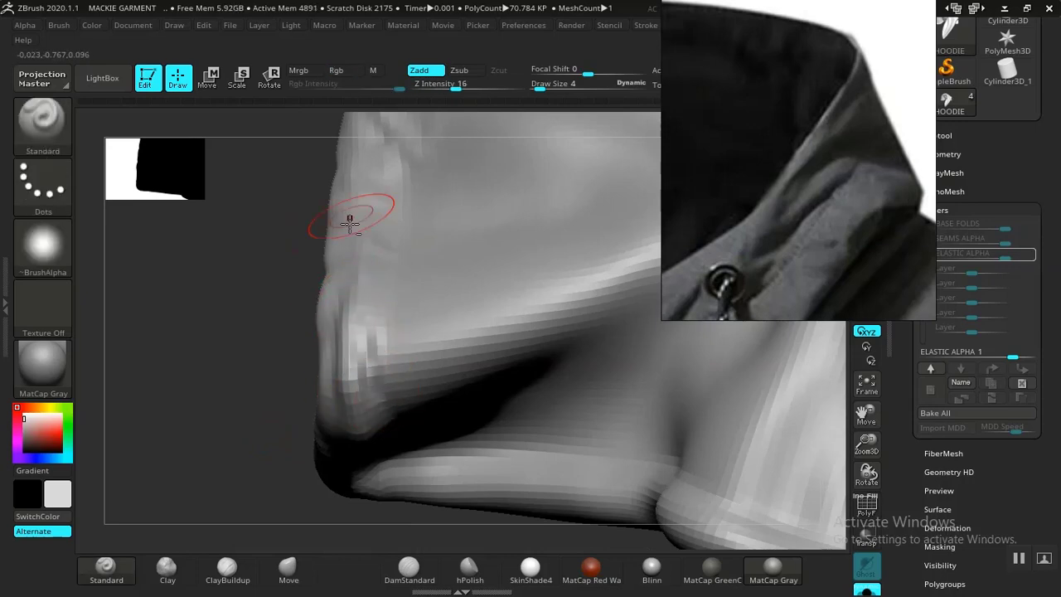
{"action": "key", "text": "f"}
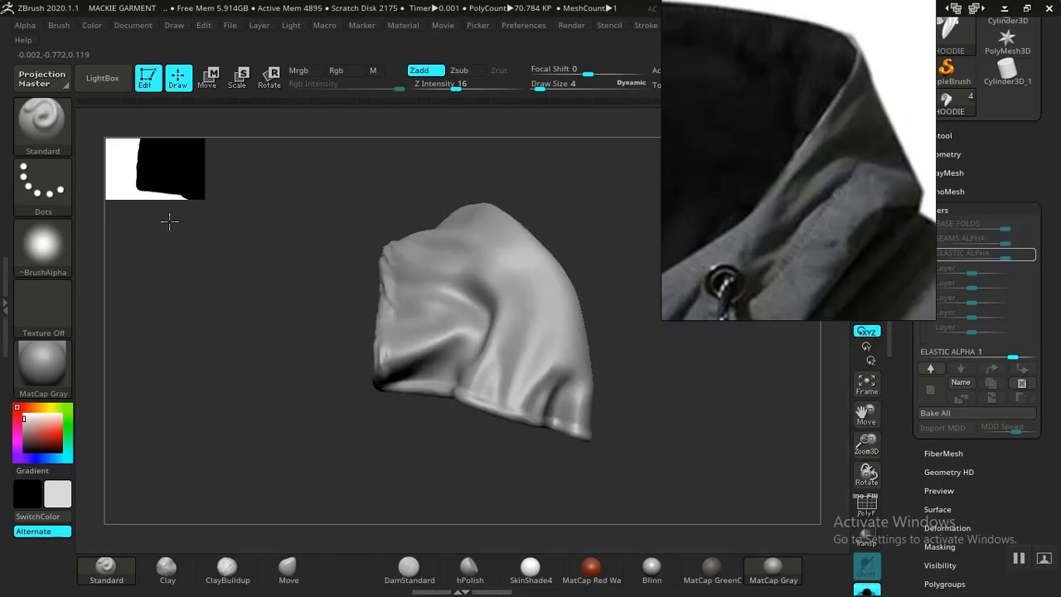
- Return to the higher subdivision level and carve a crease along the hem's lower front end with DamStandard at draw size 4
{"action": "left_click", "coordinate": [394, 570]}
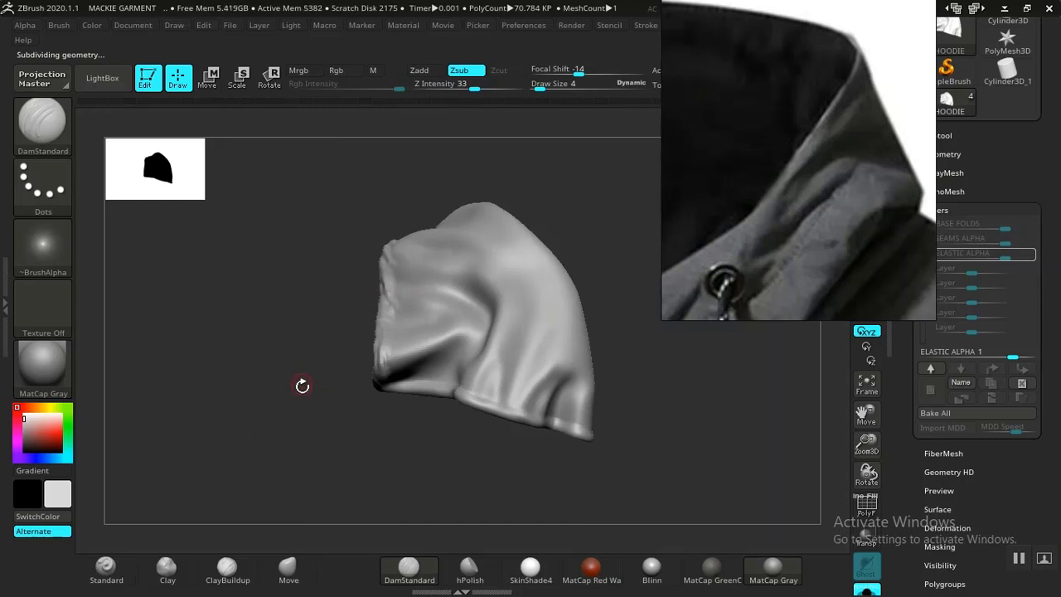
{"action": "left_click_drag", "start_coordinate": [291, 358], "coordinate": [330, 355], "text": "alt"}
{"action": "key", "text": "d"}
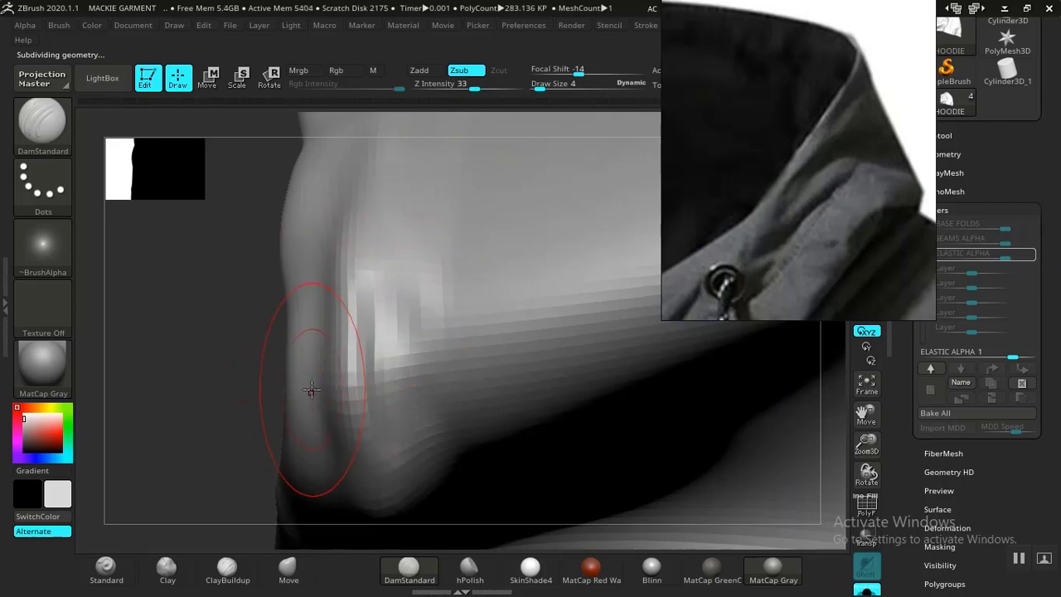
{"action": "left_click_drag", "start_coordinate": [312, 392], "coordinate": [329, 217]}
{"action": "left_click_drag", "start_coordinate": [224, 400], "coordinate": [372, 461], "text": "alt"}
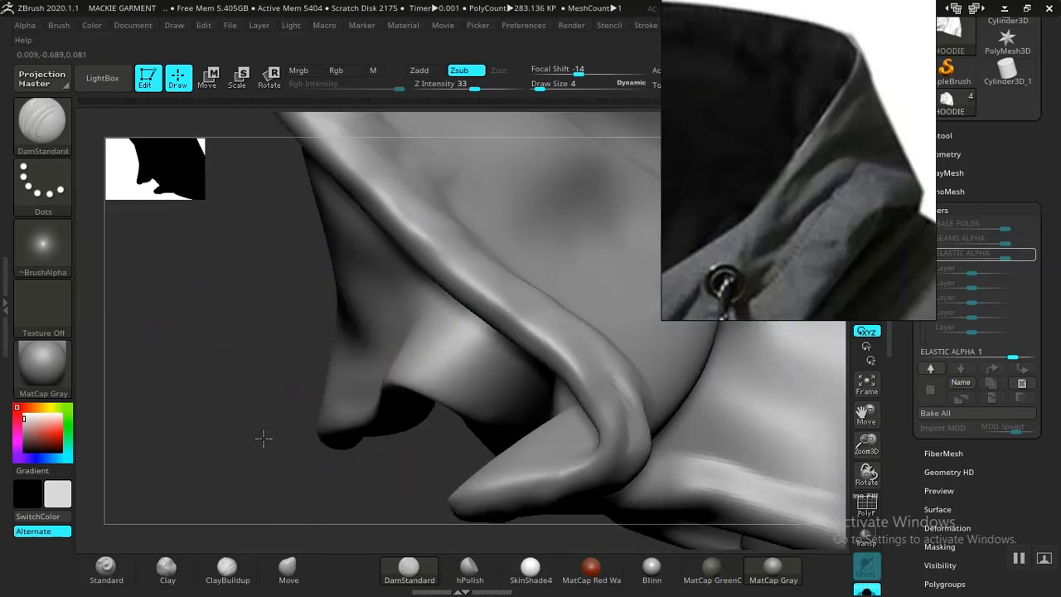
- Carve DamStandard creases between the wrinkles along the hem's side band, running with the edge of the hood opening
{"action": "mouse_move", "coordinate": [264, 437]}
{"action": "left_mouse_down"}
{"action": "mouse_move", "coordinate": [450, 369]}
{"action": "mouse_move", "coordinate": [545, 448]}
{"action": "mouse_move", "coordinate": [433, 380]}
{"action": "left_mouse_up"}
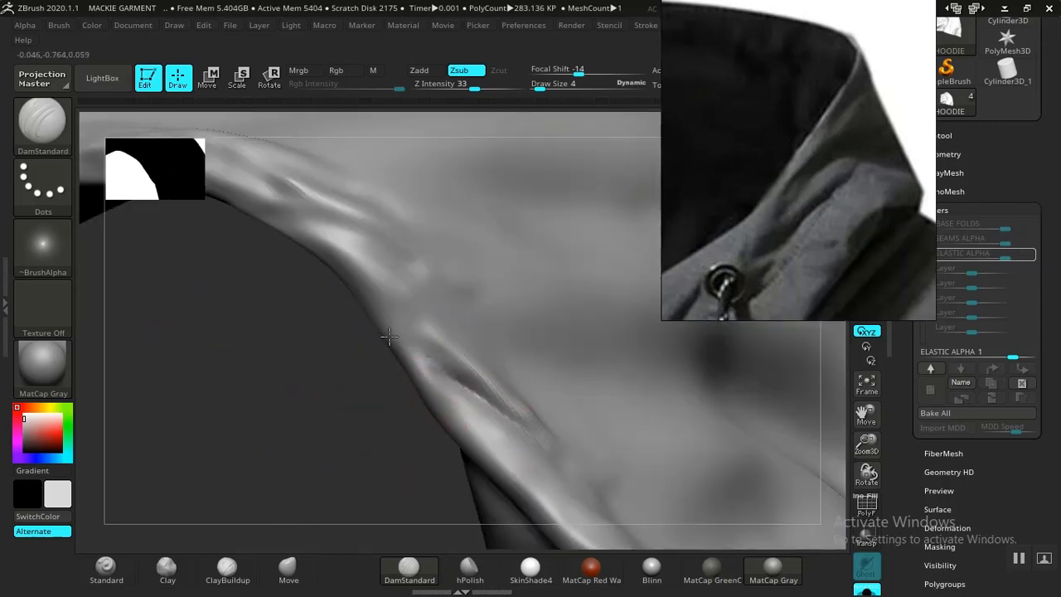
{"action": "left_click_drag", "start_coordinate": [327, 370], "coordinate": [319, 464]}
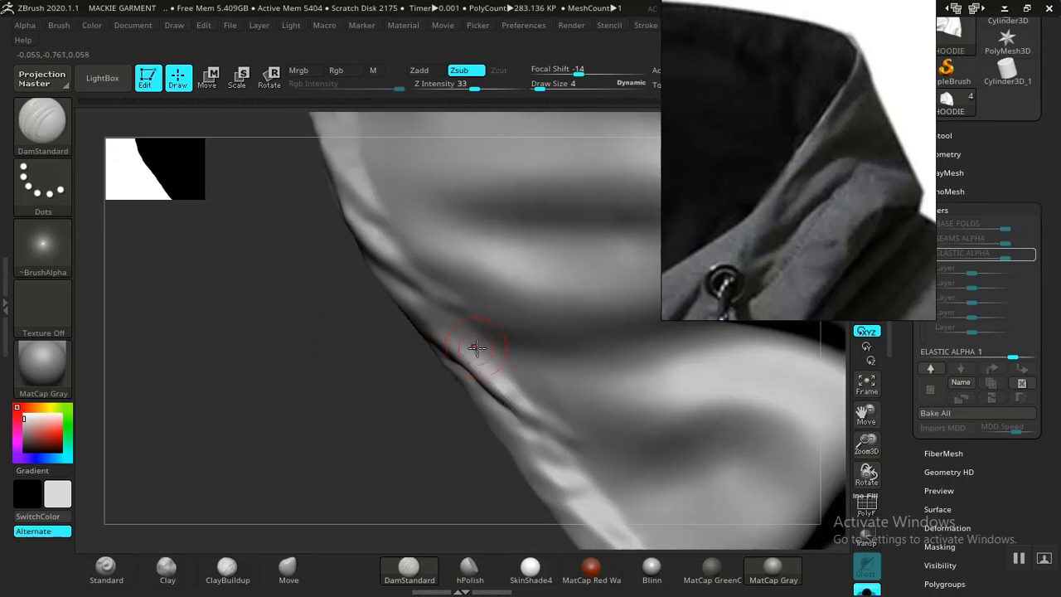
{"action": "left_click_drag", "start_coordinate": [344, 353], "coordinate": [493, 455]}
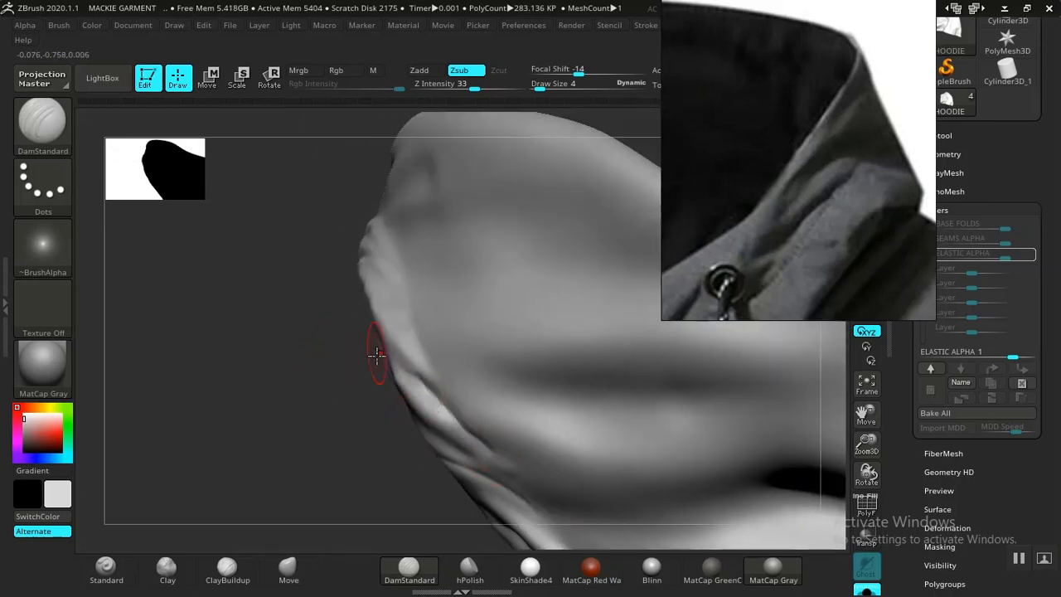
{"action": "left_click_drag", "start_coordinate": [376, 355], "coordinate": [329, 409]}
{"action": "mouse_move", "coordinate": [281, 350]}
{"action": "left_mouse_down"}
{"action": "mouse_move", "coordinate": [394, 473]}
{"action": "mouse_move", "coordinate": [494, 462]}
{"action": "mouse_move", "coordinate": [452, 385]}
{"action": "left_mouse_up"}
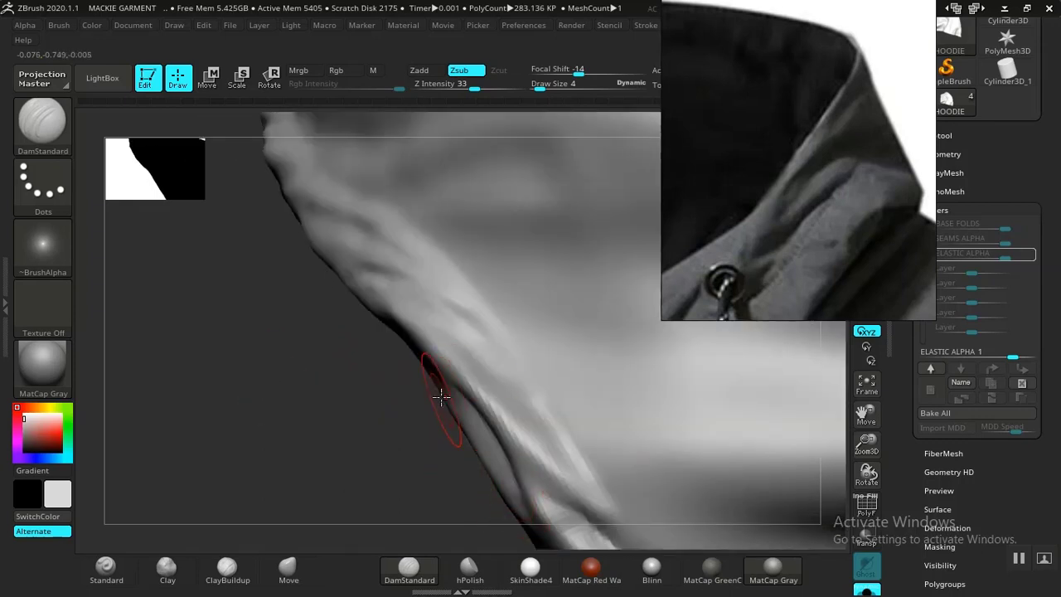
- Cut sharper diagonal creases into the hem's upper band and outer rim with DamStandard
{"action": "left_click_drag", "start_coordinate": [301, 414], "coordinate": [413, 406]}
{"action": "mouse_move", "coordinate": [486, 344]}
{"action": "left_mouse_down"}
{"action": "mouse_move", "coordinate": [385, 272]}
{"action": "mouse_move", "coordinate": [379, 243]}
{"action": "mouse_move", "coordinate": [323, 207]}
{"action": "left_mouse_up"}
{"action": "mouse_move", "coordinate": [496, 285]}
{"action": "left_mouse_down"}
{"action": "mouse_move", "coordinate": [473, 522]}
{"action": "mouse_move", "coordinate": [339, 426]}
{"action": "mouse_move", "coordinate": [504, 406]}
{"action": "left_mouse_up"}
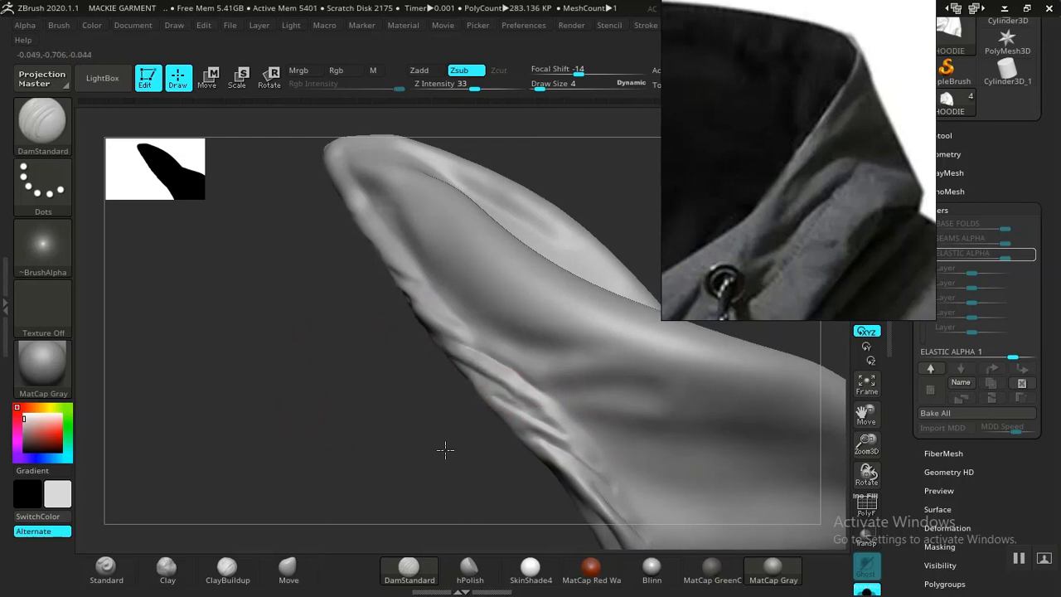
{"action": "left_click_drag", "start_coordinate": [445, 450], "coordinate": [514, 476], "text": "alt"}
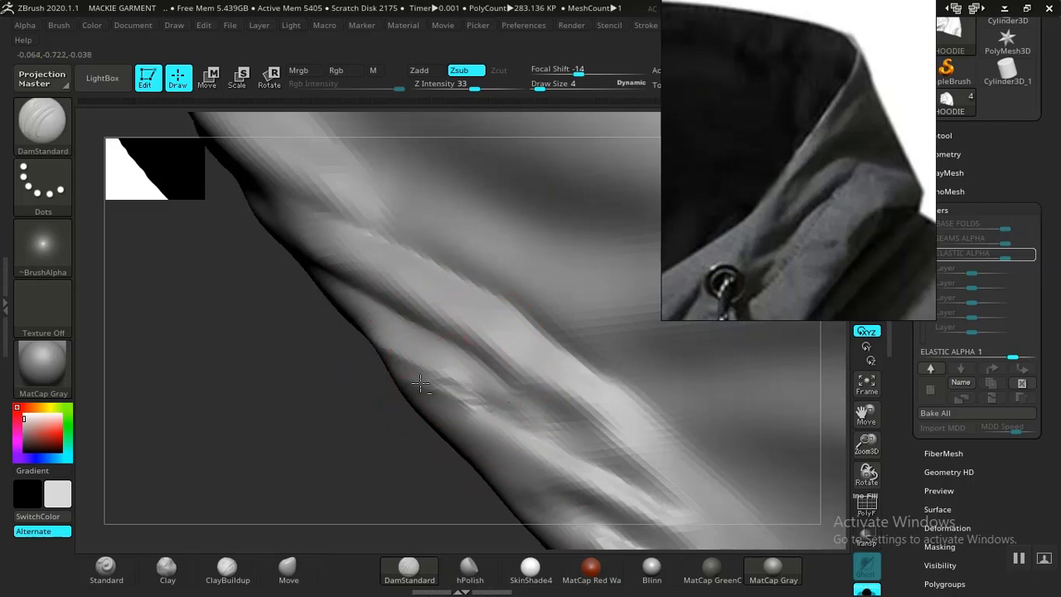
{"action": "left_click_drag", "start_coordinate": [437, 390], "coordinate": [472, 399]}
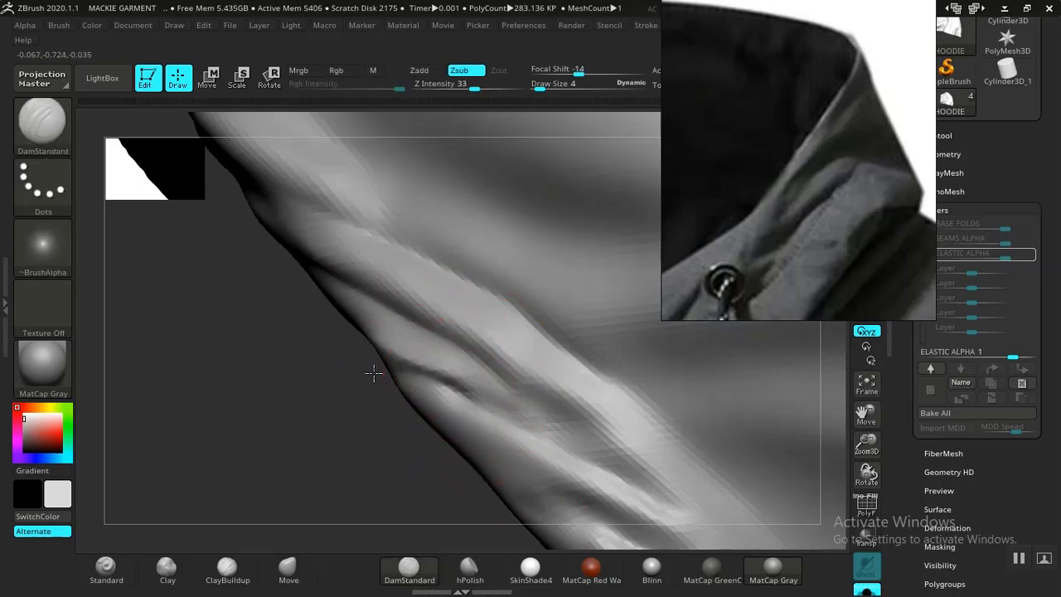
{"action": "mouse_move", "coordinate": [374, 374]}
{"action": "left_mouse_down"}
{"action": "mouse_move", "coordinate": [450, 503]}
{"action": "mouse_move", "coordinate": [514, 448]}
{"action": "left_mouse_up"}
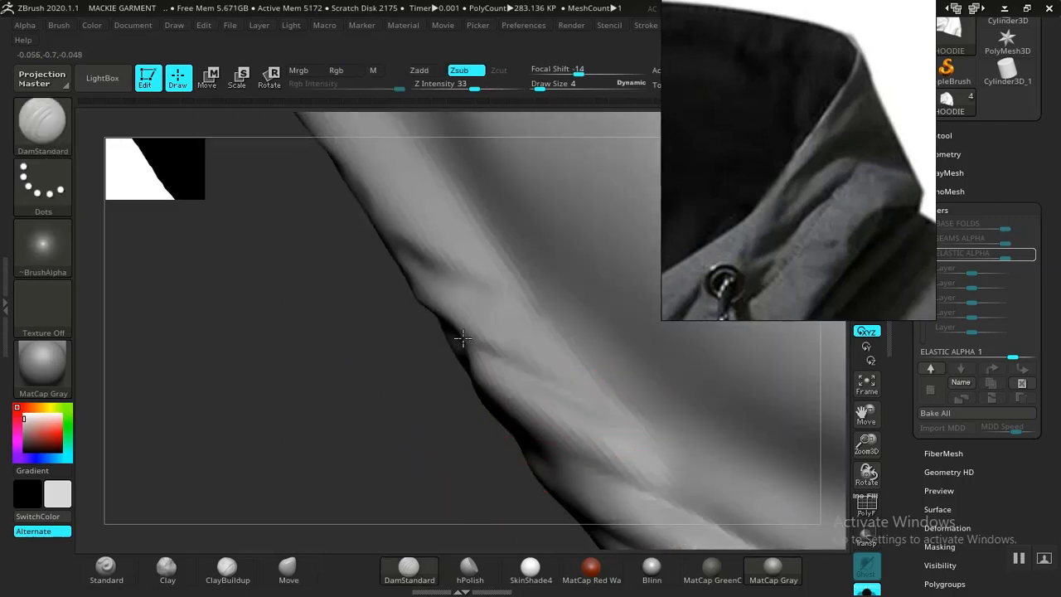
- Deepen the wrinkle valleys on the underside of the hem approaching the top of the hood opening
{"action": "left_click_drag", "start_coordinate": [382, 374], "coordinate": [414, 329]}
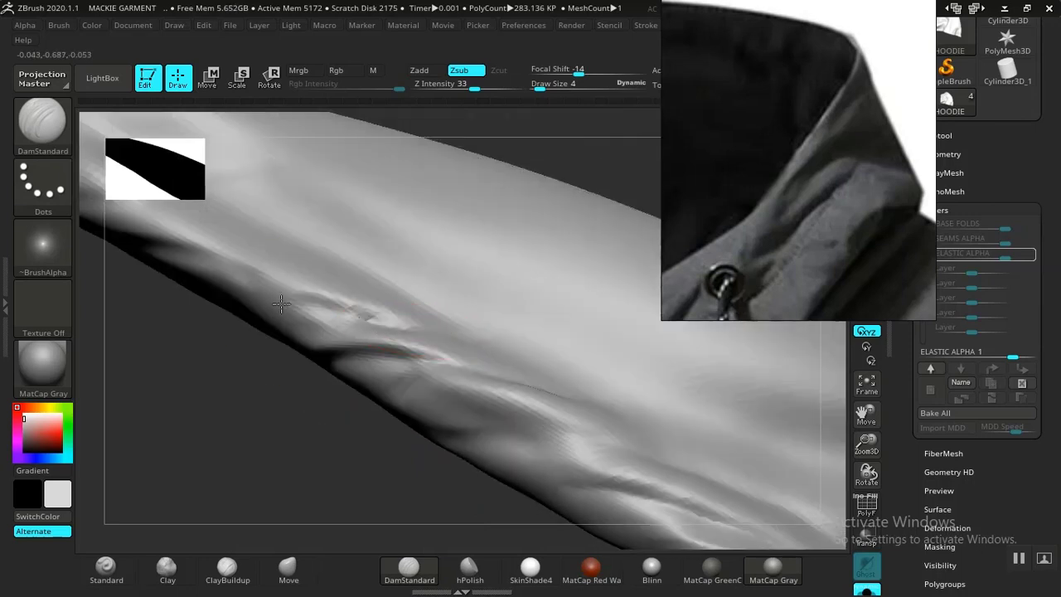
{"action": "mouse_move", "coordinate": [423, 490]}
{"action": "left_mouse_down"}
{"action": "mouse_move", "coordinate": [500, 417]}
{"action": "mouse_move", "coordinate": [645, 456]}
{"action": "left_mouse_up"}
{"action": "left_click_drag", "start_coordinate": [458, 365], "coordinate": [365, 350]}
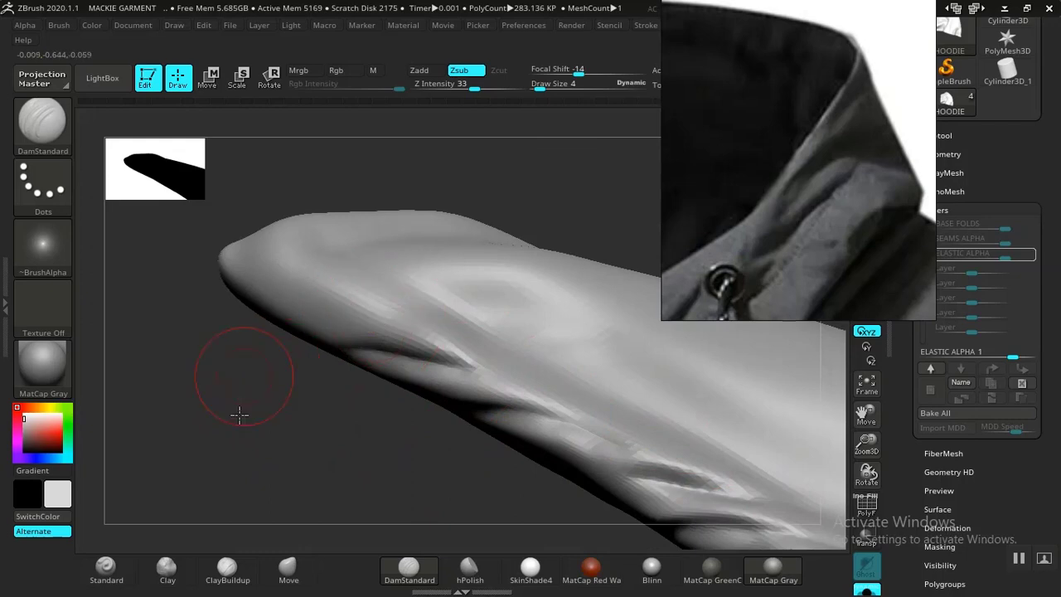
- Carve slanted DamStandard creases into the hem around the top centre of the hood opening
{"action": "left_click_drag", "start_coordinate": [239, 414], "coordinate": [443, 334]}
{"action": "left_click_drag", "start_coordinate": [399, 281], "coordinate": [315, 263]}
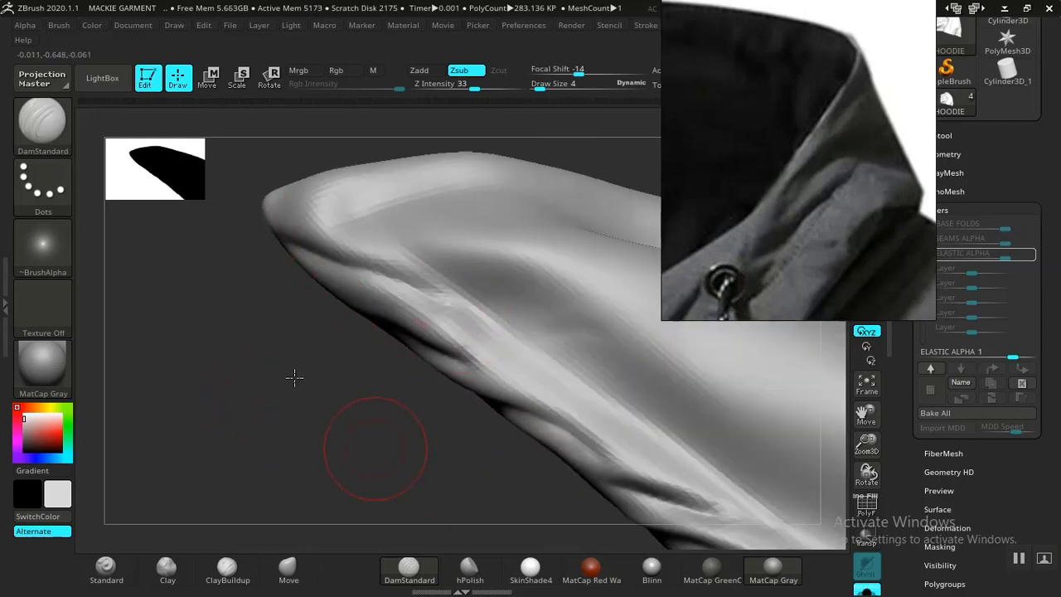
{"action": "mouse_move", "coordinate": [294, 378]}
{"action": "left_mouse_down"}
{"action": "mouse_move", "coordinate": [367, 450]}
{"action": "mouse_move", "coordinate": [294, 420]}
{"action": "mouse_move", "coordinate": [358, 368]}
{"action": "mouse_move", "coordinate": [317, 388]}
{"action": "mouse_move", "coordinate": [341, 443]}
{"action": "mouse_move", "coordinate": [351, 249]}
{"action": "mouse_move", "coordinate": [480, 244]}
{"action": "mouse_move", "coordinate": [604, 476]}
{"action": "left_mouse_up"}
{"action": "left_click_drag", "start_coordinate": [568, 407], "coordinate": [668, 591]}
{"action": "left_click_drag", "start_coordinate": [339, 324], "coordinate": [221, 392], "text": "alt"}
{"action": "left_click_drag", "start_coordinate": [330, 287], "coordinate": [312, 263]}
{"action": "mouse_move", "coordinate": [325, 323]}
{"action": "left_mouse_down"}
{"action": "mouse_move", "coordinate": [326, 261]}
{"action": "mouse_move", "coordinate": [337, 318]}
{"action": "left_mouse_up"}
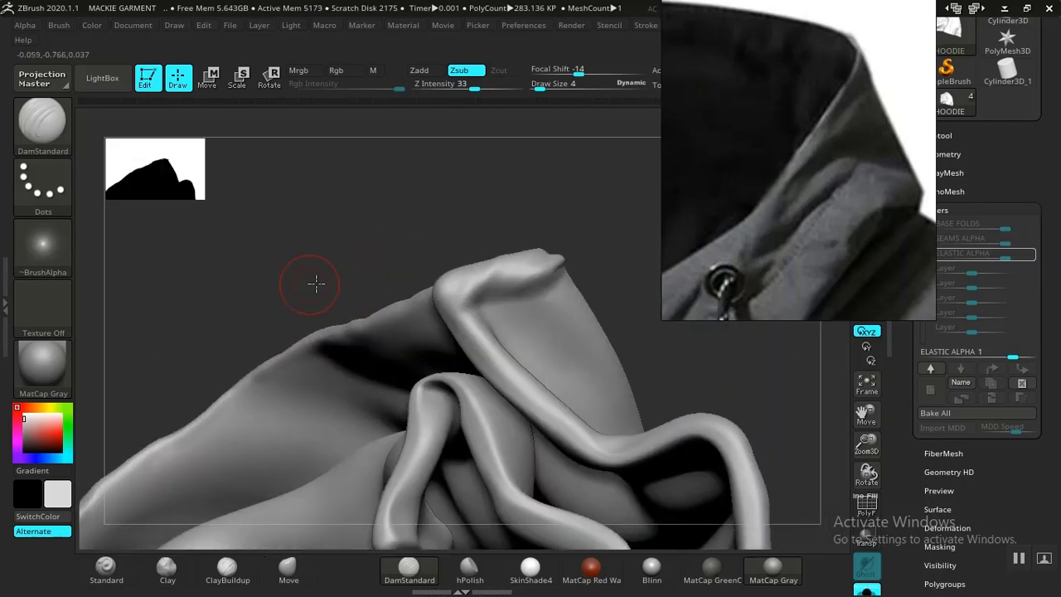
- Raise wrinkles with the Standard brush along the inner side of the hem's lower stretch, working at a lower subdivision level
{"action": "left_click_drag", "start_coordinate": [315, 283], "coordinate": [334, 462]}
{"action": "left_click", "coordinate": [111, 571]}
{"action": "mouse_move", "coordinate": [253, 400]}
{"action": "left_mouse_down"}
{"action": "mouse_move", "coordinate": [280, 381]}
{"action": "mouse_move", "coordinate": [301, 296]}
{"action": "left_mouse_up"}
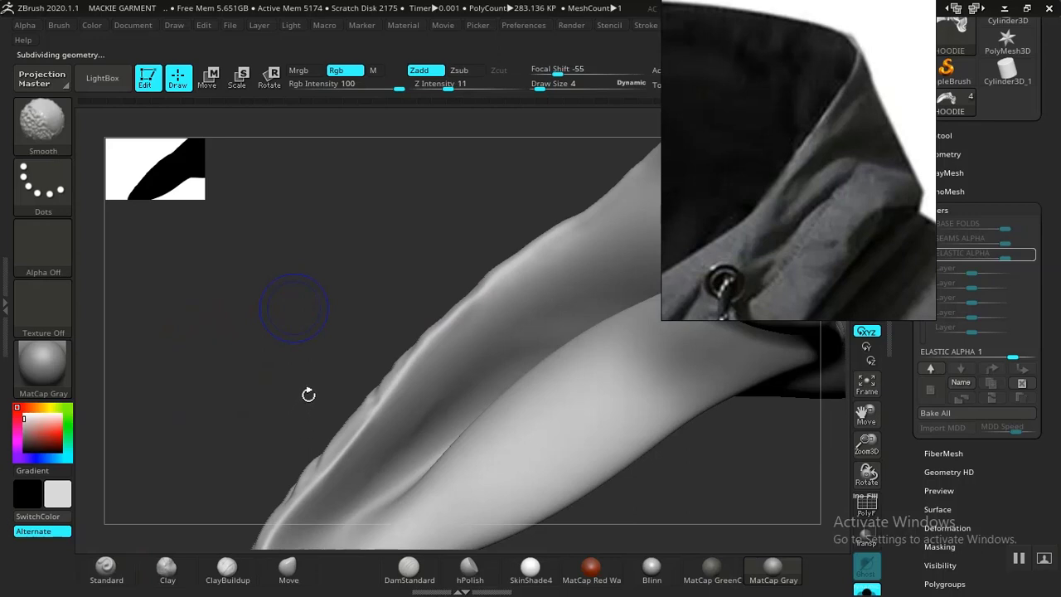
{"action": "key", "text": "shift"}
{"action": "mouse_move", "coordinate": [303, 404]}
{"action": "left_mouse_down"}
{"action": "mouse_move", "coordinate": [325, 244]}
{"action": "mouse_move", "coordinate": [275, 367]}
{"action": "mouse_move", "coordinate": [320, 398]}
{"action": "mouse_move", "coordinate": [443, 250]}
{"action": "left_mouse_up"}
{"action": "left_click_drag", "start_coordinate": [424, 313], "coordinate": [352, 377], "text": "alt"}
{"action": "left_click_drag", "start_coordinate": [162, 480], "coordinate": [114, 527]}
{"action": "mouse_move", "coordinate": [404, 304]}
{"action": "left_mouse_down"}
{"action": "mouse_move", "coordinate": [423, 266]}
{"action": "mouse_move", "coordinate": [332, 341]}
{"action": "left_mouse_up"}
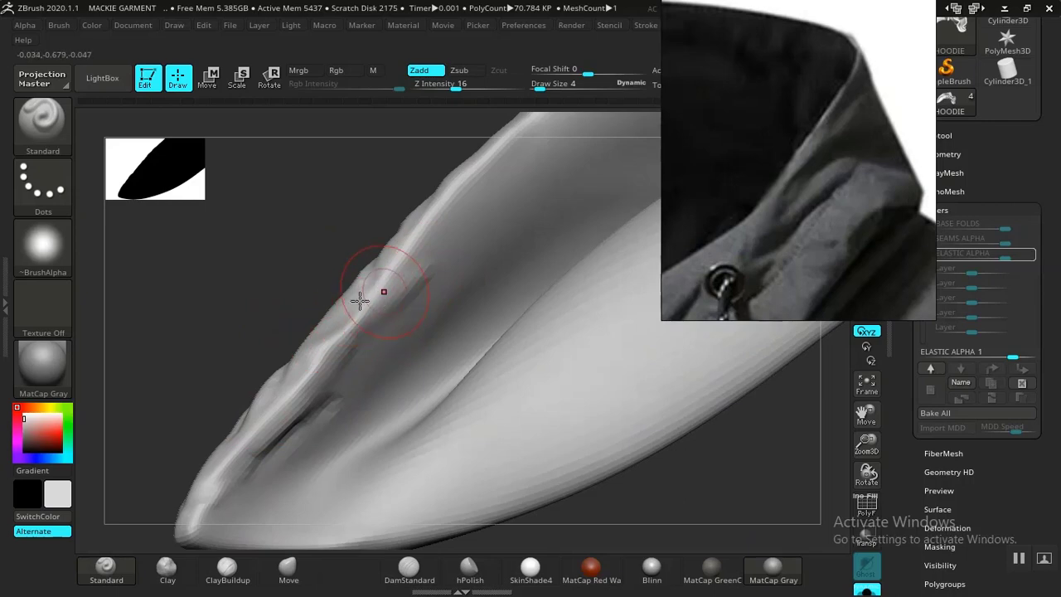
- Add slanted Standard-brush wrinkles on the inner side of the hem where it curves up toward the hood's top
{"action": "left_click_drag", "start_coordinate": [289, 289], "coordinate": [367, 332]}
{"action": "mouse_move", "coordinate": [281, 377]}
{"action": "left_mouse_down"}
{"action": "mouse_move", "coordinate": [411, 277]}
{"action": "mouse_move", "coordinate": [367, 296]}
{"action": "left_mouse_up"}
{"action": "mouse_move", "coordinate": [319, 263]}
{"action": "left_mouse_down"}
{"action": "mouse_move", "coordinate": [301, 248]}
{"action": "mouse_move", "coordinate": [339, 230]}
{"action": "mouse_move", "coordinate": [344, 203]}
{"action": "mouse_move", "coordinate": [379, 390]}
{"action": "mouse_move", "coordinate": [394, 305]}
{"action": "mouse_move", "coordinate": [365, 405]}
{"action": "left_mouse_up"}
{"action": "mouse_move", "coordinate": [287, 368]}
{"action": "left_mouse_down"}
{"action": "mouse_move", "coordinate": [308, 410]}
{"action": "mouse_move", "coordinate": [438, 351]}
{"action": "mouse_move", "coordinate": [509, 268]}
{"action": "left_mouse_up"}
{"action": "mouse_move", "coordinate": [290, 356]}
{"action": "left_mouse_down"}
{"action": "mouse_move", "coordinate": [185, 379]}
{"action": "mouse_move", "coordinate": [357, 350]}
{"action": "mouse_move", "coordinate": [365, 367]}
{"action": "mouse_move", "coordinate": [473, 307]}
{"action": "left_mouse_up"}
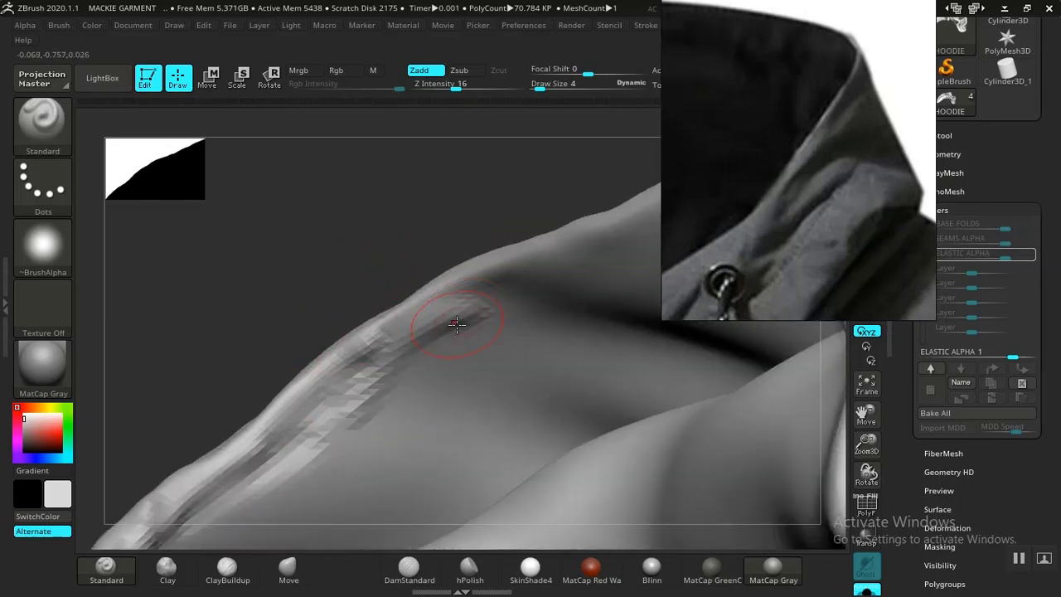
{"action": "left_click_drag", "start_coordinate": [377, 368], "coordinate": [476, 297]}
{"action": "left_click_drag", "start_coordinate": [383, 393], "coordinate": [464, 320]}
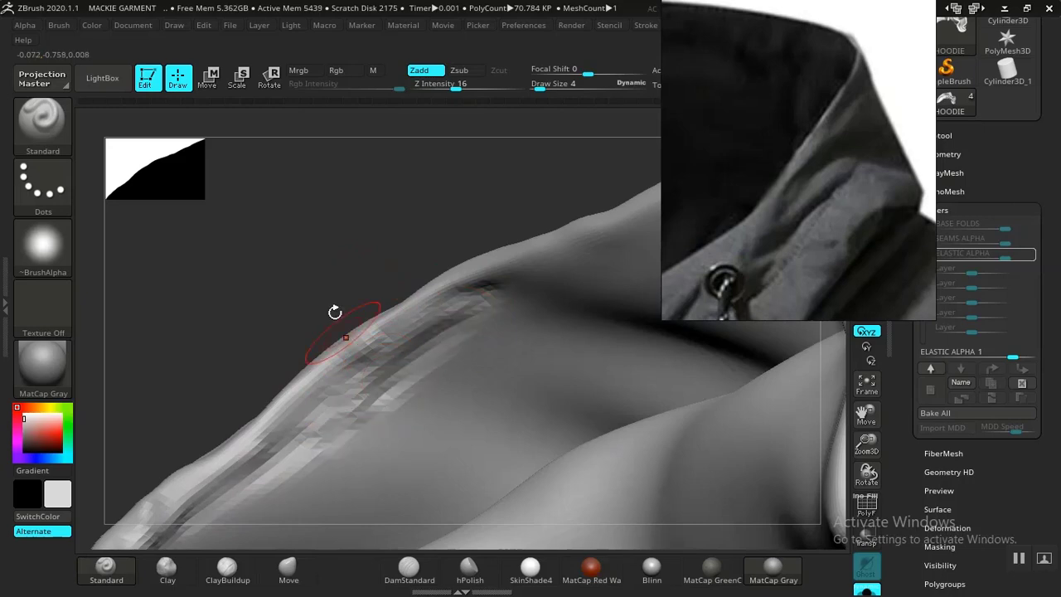
- Extend the raised wrinkles along the inner hem up to the top corner of the hood opening
{"action": "mouse_move", "coordinate": [335, 311]}
{"action": "left_mouse_down"}
{"action": "mouse_move", "coordinate": [367, 271]}
{"action": "mouse_move", "coordinate": [218, 343]}
{"action": "mouse_move", "coordinate": [339, 320]}
{"action": "left_mouse_up"}
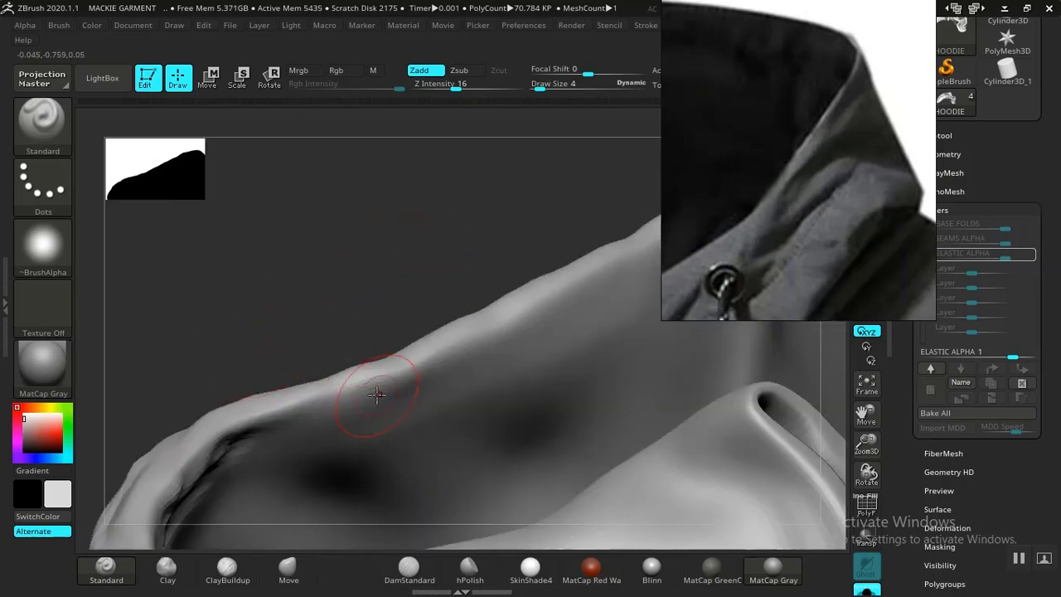
{"action": "left_click_drag", "start_coordinate": [377, 395], "coordinate": [244, 451]}
{"action": "left_click_drag", "start_coordinate": [319, 412], "coordinate": [376, 359]}
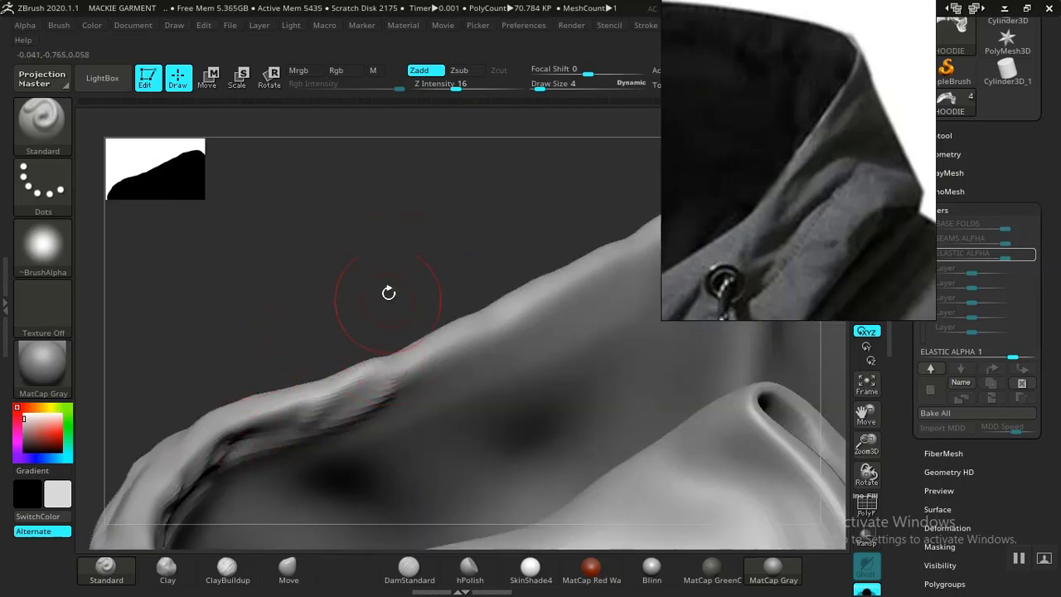
{"action": "mouse_move", "coordinate": [389, 294]}
{"action": "left_mouse_down"}
{"action": "mouse_move", "coordinate": [264, 374]}
{"action": "mouse_move", "coordinate": [250, 439]}
{"action": "mouse_move", "coordinate": [336, 405]}
{"action": "mouse_move", "coordinate": [295, 443]}
{"action": "mouse_move", "coordinate": [228, 462]}
{"action": "left_mouse_up"}
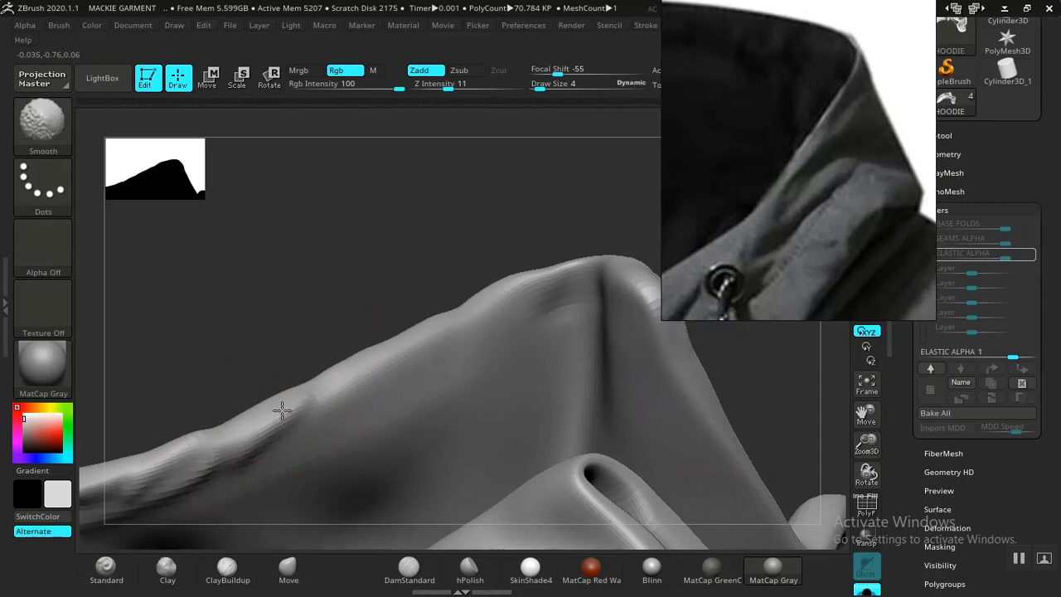
{"action": "mouse_move", "coordinate": [427, 338]}
{"action": "left_mouse_down"}
{"action": "mouse_move", "coordinate": [300, 434]}
{"action": "mouse_move", "coordinate": [265, 446]}
{"action": "left_mouse_up"}
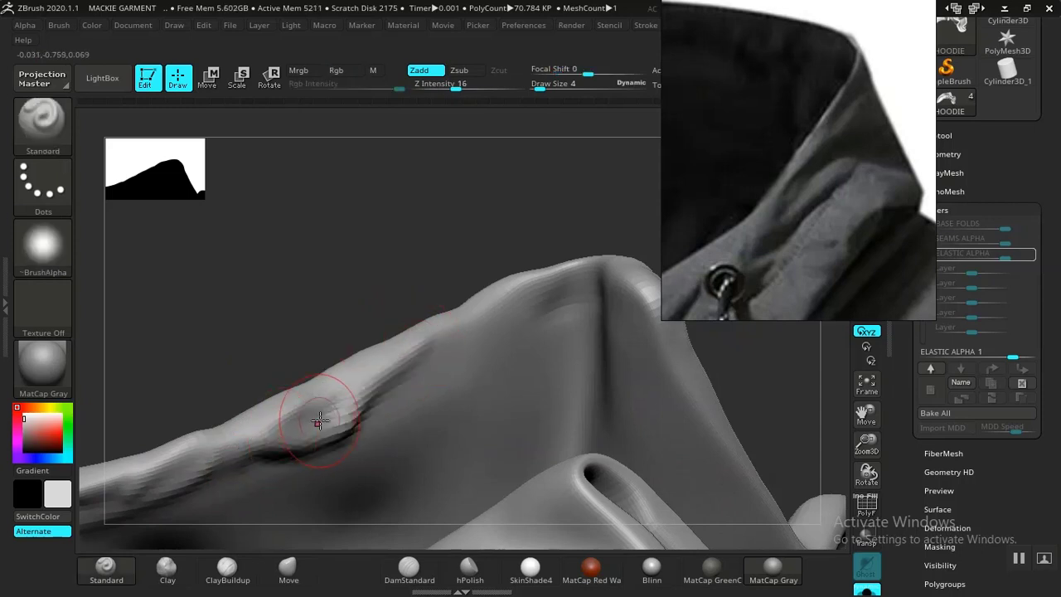
{"action": "mouse_move", "coordinate": [318, 422]}
{"action": "left_mouse_down"}
{"action": "mouse_move", "coordinate": [353, 374]}
{"action": "mouse_move", "coordinate": [321, 419]}
{"action": "left_mouse_up"}
{"action": "mouse_move", "coordinate": [436, 275]}
{"action": "left_mouse_down"}
{"action": "mouse_move", "coordinate": [261, 303]}
{"action": "mouse_move", "coordinate": [334, 266]}
{"action": "left_mouse_up"}
{"action": "mouse_move", "coordinate": [217, 407]}
{"action": "left_mouse_down"}
{"action": "mouse_move", "coordinate": [291, 355]}
{"action": "mouse_move", "coordinate": [332, 350]}
{"action": "mouse_move", "coordinate": [407, 367]}
{"action": "left_mouse_up"}
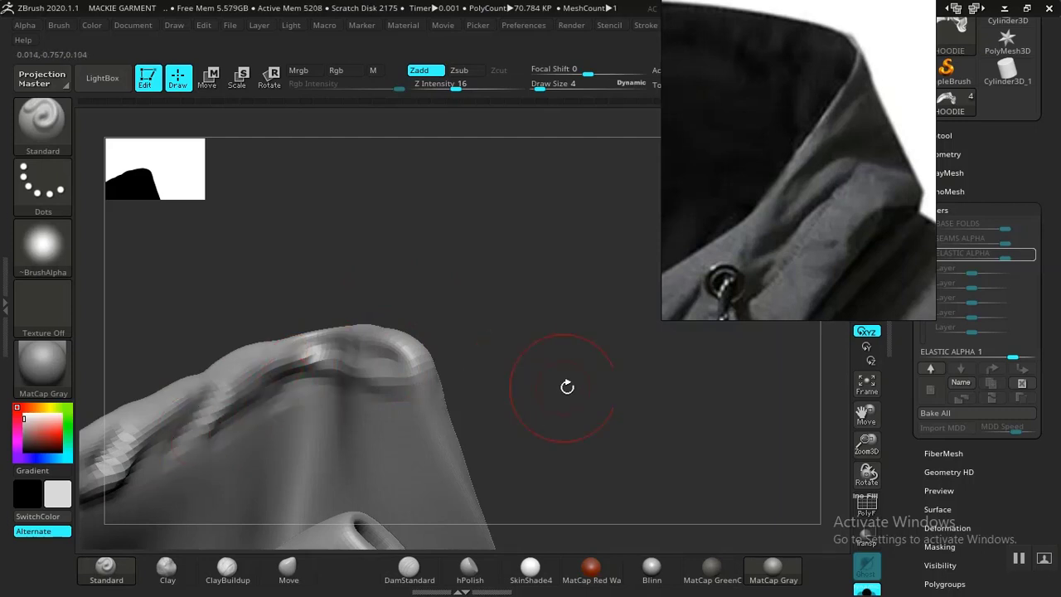
- Carve DamStandard creases between the new wrinkles along the lower and middle stretch of the inner hem
{"action": "mouse_move", "coordinate": [567, 387]}
{"action": "left_mouse_down"}
{"action": "mouse_move", "coordinate": [434, 339]}
{"action": "mouse_move", "coordinate": [403, 471]}
{"action": "mouse_move", "coordinate": [476, 256]}
{"action": "mouse_move", "coordinate": [405, 239]}
{"action": "mouse_move", "coordinate": [407, 208]}
{"action": "mouse_move", "coordinate": [395, 274]}
{"action": "mouse_move", "coordinate": [351, 343]}
{"action": "mouse_move", "coordinate": [322, 302]}
{"action": "mouse_move", "coordinate": [335, 423]}
{"action": "left_mouse_up"}
{"action": "left_click", "coordinate": [429, 570]}
{"action": "left_click_drag", "start_coordinate": [303, 483], "coordinate": [378, 369]}
{"action": "left_click_drag", "start_coordinate": [315, 452], "coordinate": [341, 326]}
{"action": "left_click_drag", "start_coordinate": [325, 390], "coordinate": [356, 315]}
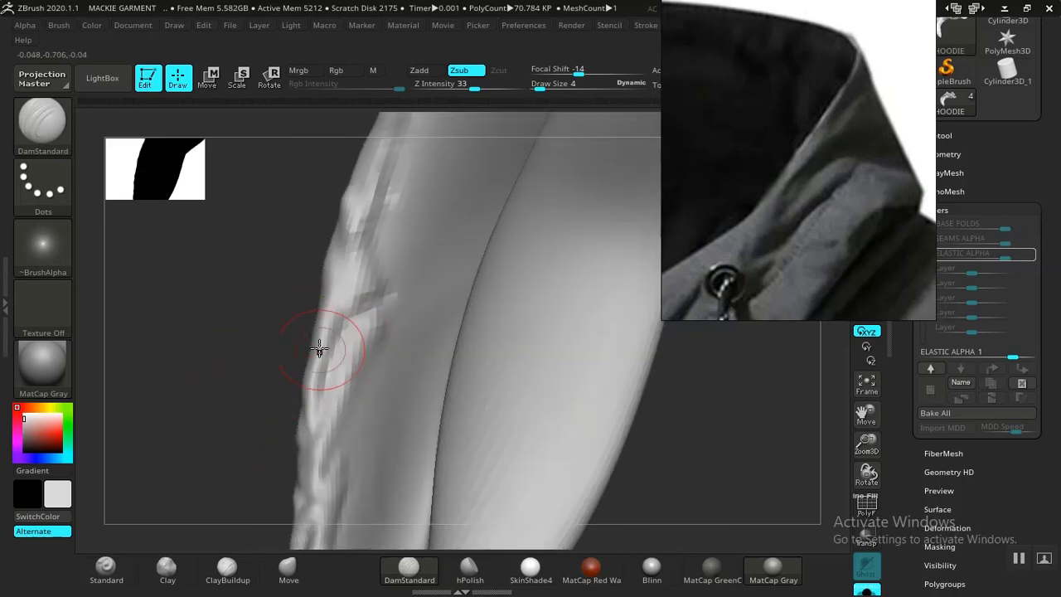
{"action": "left_click_drag", "start_coordinate": [320, 351], "coordinate": [353, 290]}
{"action": "left_click_drag", "start_coordinate": [319, 287], "coordinate": [263, 278]}
{"action": "left_click_drag", "start_coordinate": [266, 404], "coordinate": [357, 349]}
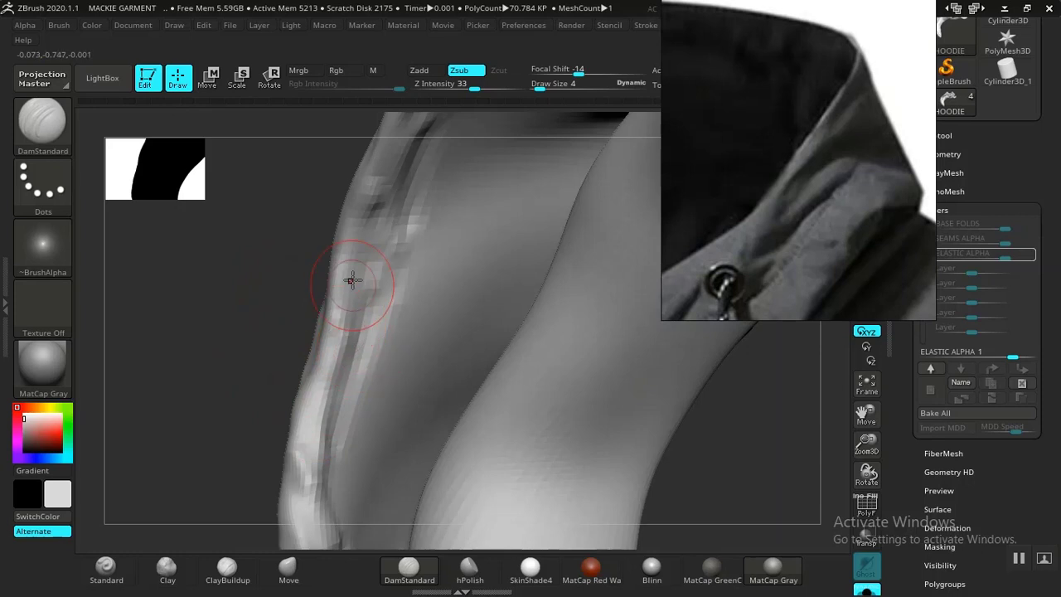
{"action": "left_click_drag", "start_coordinate": [366, 218], "coordinate": [340, 297]}
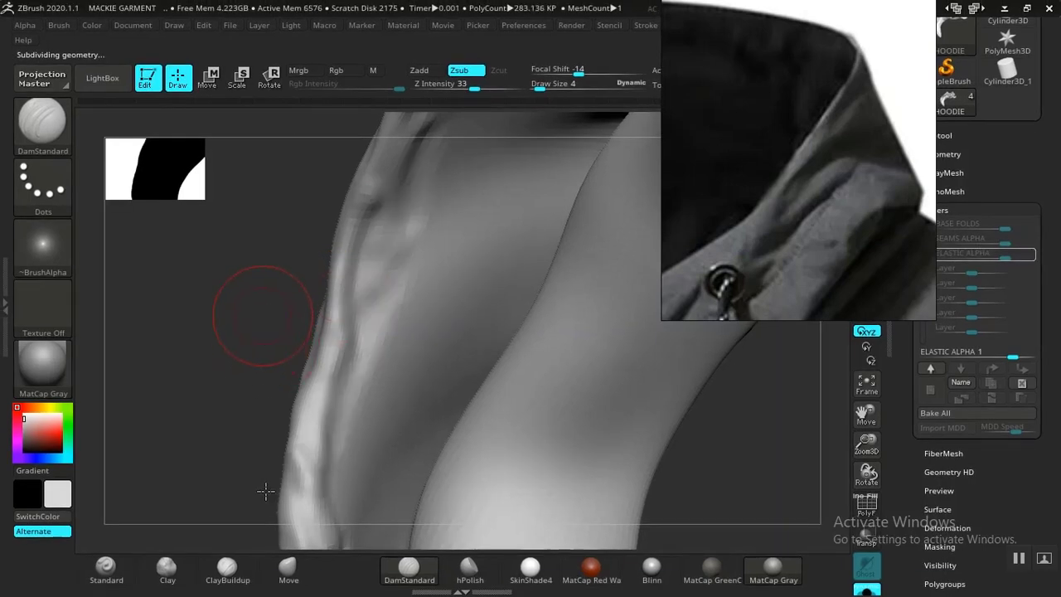
- Sharpen the inner hem's creases with DamStandard at a higher subdivision level up to the hood's top, recutting the last crease
{"action": "left_click_drag", "start_coordinate": [265, 491], "coordinate": [310, 356]}
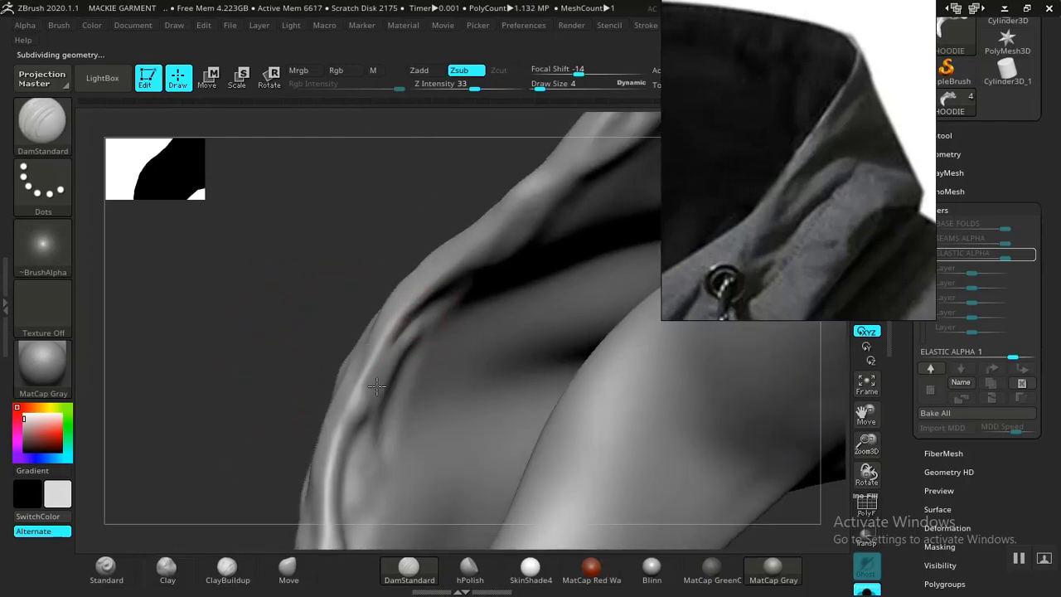
{"action": "mouse_move", "coordinate": [235, 473]}
{"action": "left_mouse_down"}
{"action": "mouse_move", "coordinate": [301, 343]}
{"action": "mouse_move", "coordinate": [414, 407]}
{"action": "left_mouse_up"}
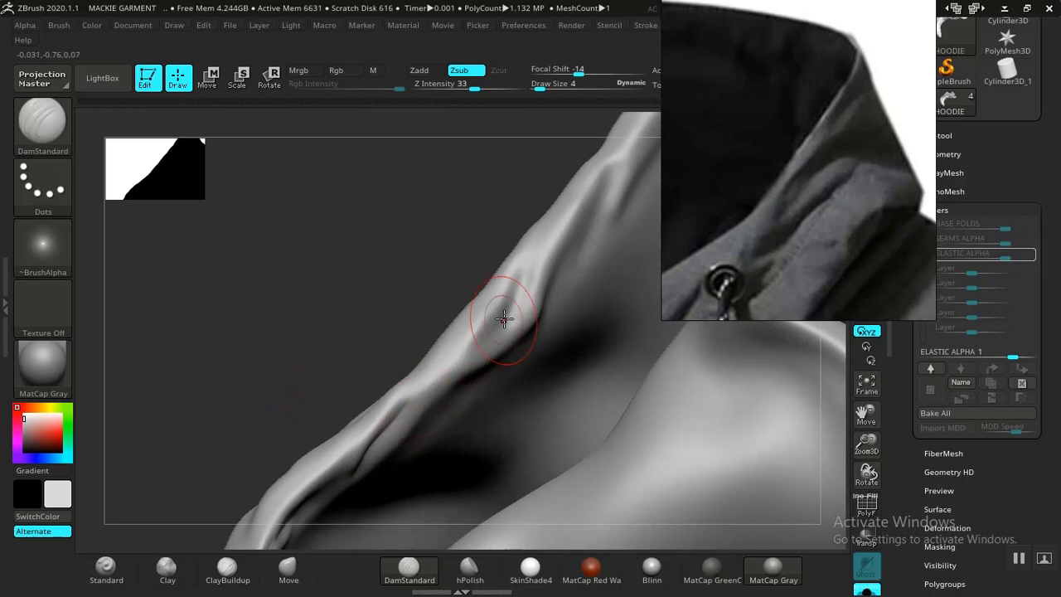
{"action": "left_click_drag", "start_coordinate": [529, 280], "coordinate": [472, 362]}
{"action": "mouse_move", "coordinate": [256, 378]}
{"action": "left_mouse_down"}
{"action": "mouse_move", "coordinate": [397, 366]}
{"action": "mouse_move", "coordinate": [417, 303]}
{"action": "mouse_move", "coordinate": [416, 397]}
{"action": "left_mouse_up"}
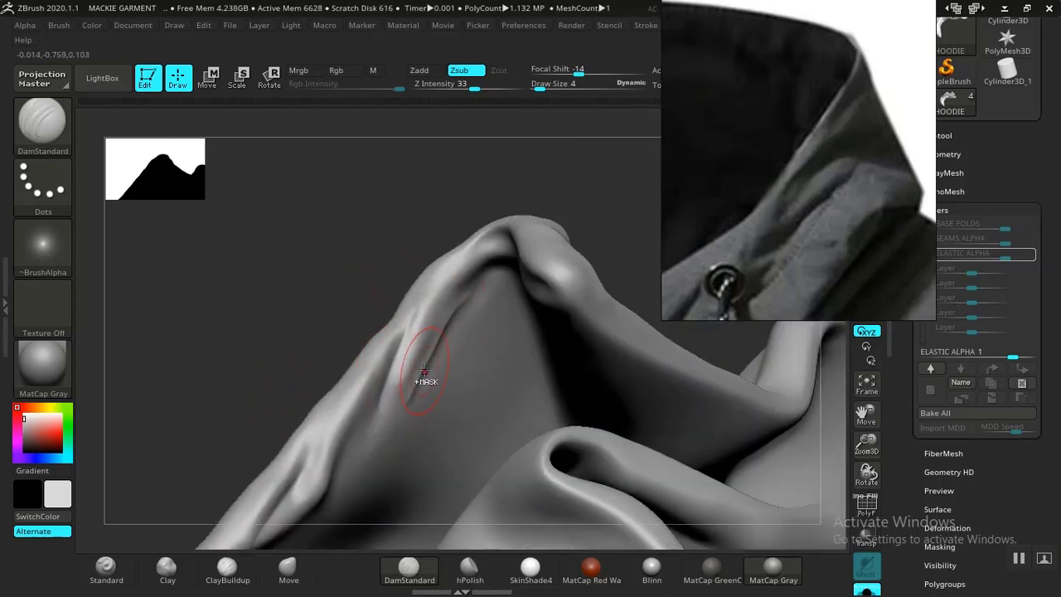
{"action": "key", "text": "ctrl+z"}
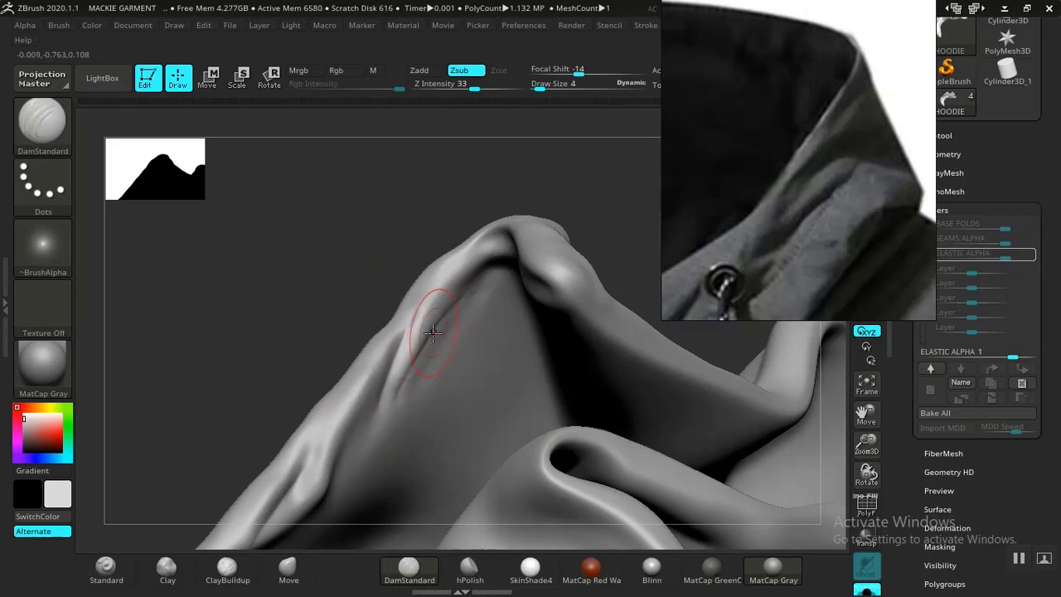
{"action": "key", "text": "ctrl"}
{"action": "key", "text": "alt"}
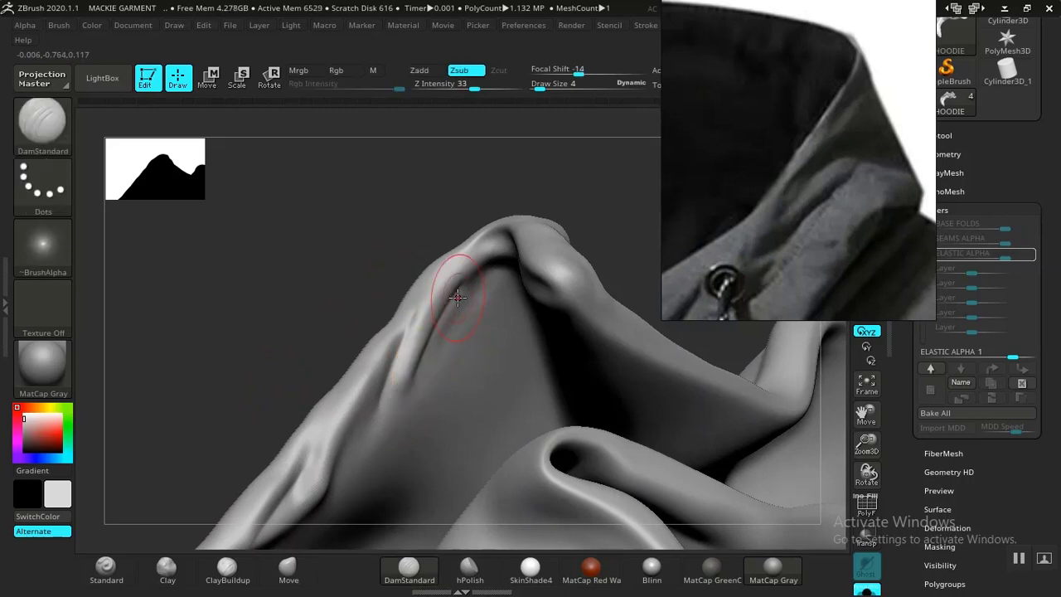
- Unhide the whole hoodie and isolate the opposite half of the hood, whose hem is still smooth
{"action": "left_click_drag", "start_coordinate": [620, 228], "coordinate": [224, 132], "text": "alt"}
{"action": "left_click_drag", "start_coordinate": [551, 262], "coordinate": [618, 241]}
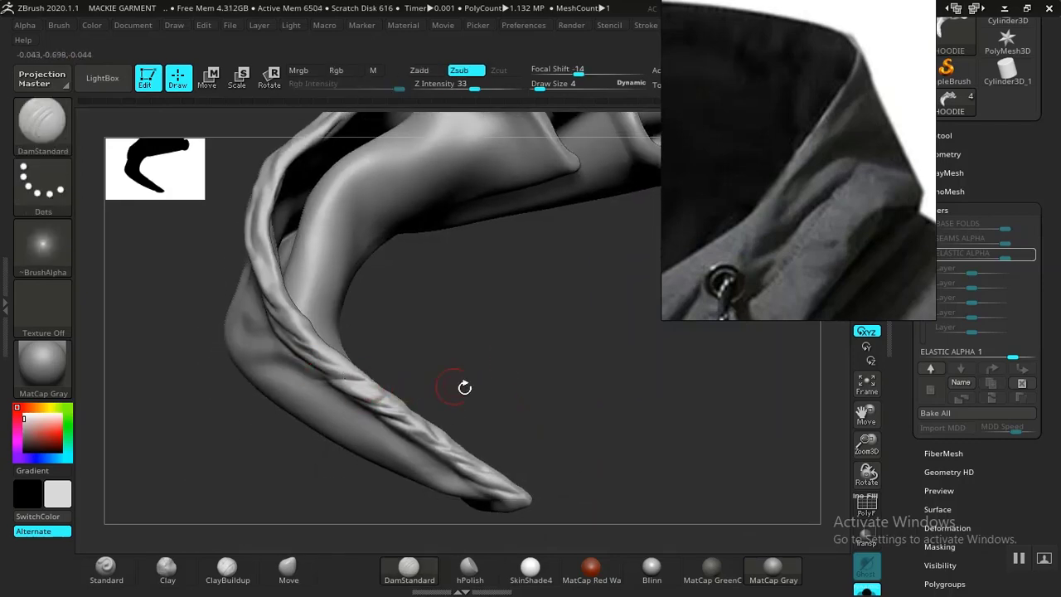
{"action": "left_click_drag", "start_coordinate": [495, 372], "coordinate": [476, 327], "text": "alt"}
{"action": "left_click_drag", "start_coordinate": [547, 376], "coordinate": [533, 355]}
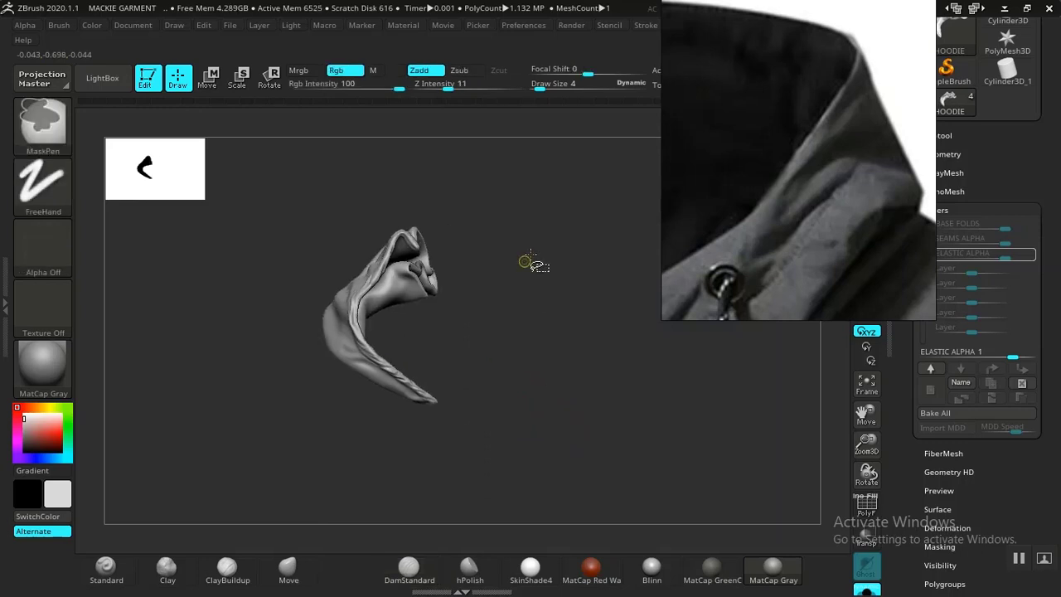
{"action": "left_click_drag", "start_coordinate": [544, 247], "coordinate": [559, 350], "text": "ctrl+shift"}
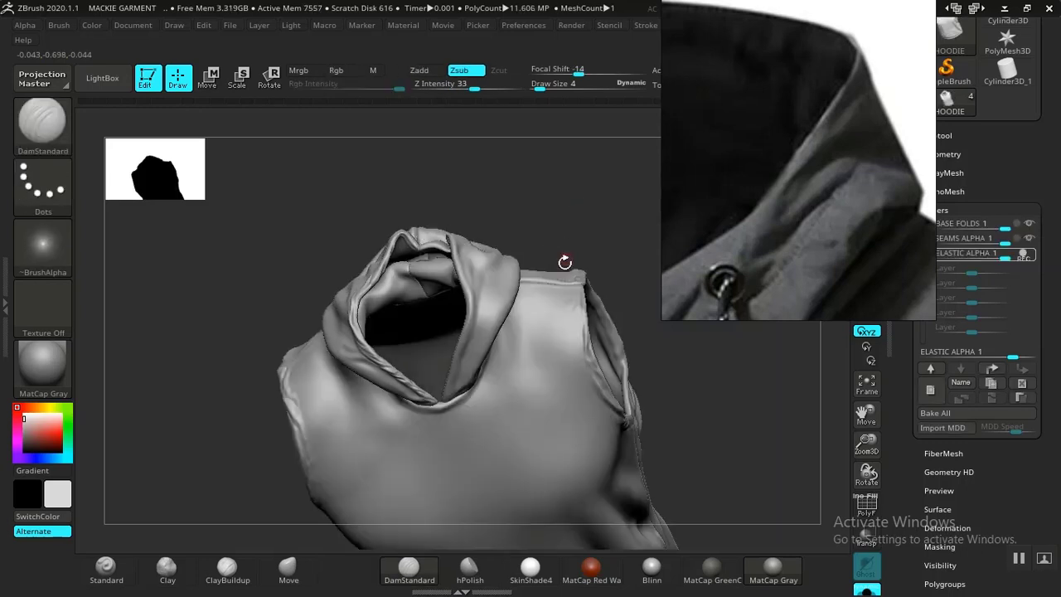
{"action": "left_click_drag", "start_coordinate": [557, 216], "coordinate": [566, 218], "text": "shift"}
{"action": "mouse_move", "coordinate": [552, 286]}
{"action": "left_mouse_down", "text": "alt"}
{"action": "mouse_move", "coordinate": [495, 270]}
{"action": "mouse_move", "coordinate": [542, 330]}
{"action": "mouse_move", "coordinate": [522, 367]}
{"action": "mouse_move", "coordinate": [526, 360]}
{"action": "left_mouse_up", "text": "alt"}
{"action": "key", "text": "ctrl+shift"}
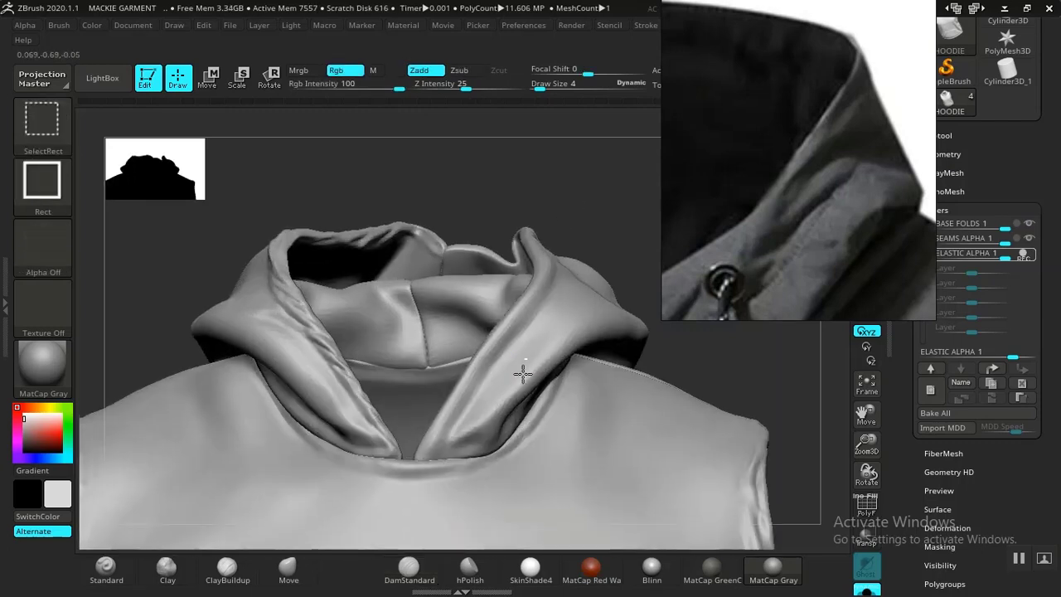
{"action": "left_click", "coordinate": [525, 391], "text": "ctrl+shift"}
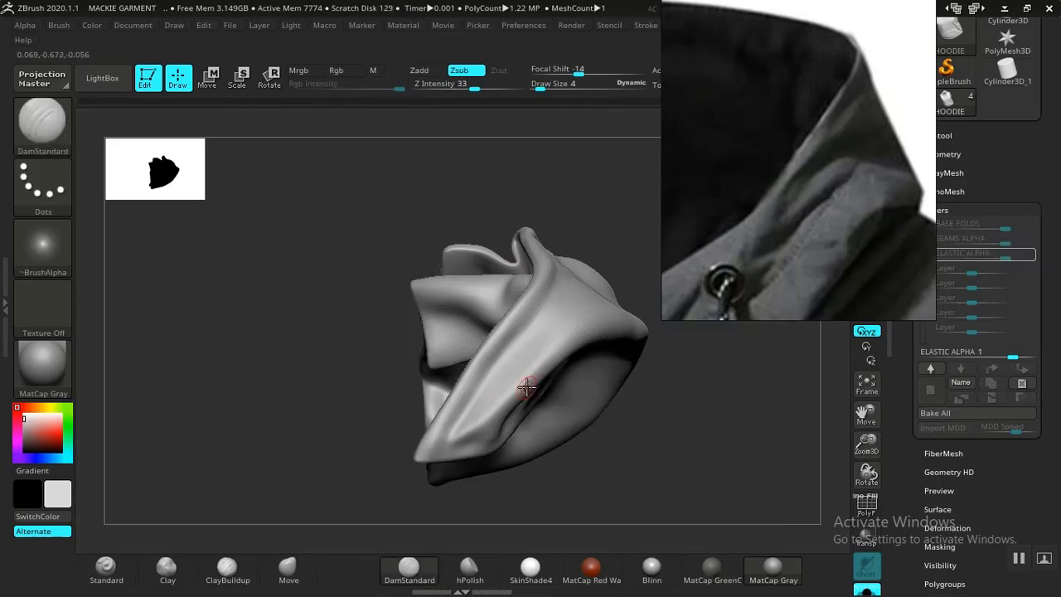
- Sculpt wrinkles into the lower end of this half's hem with the Standard brush at draw size 5
{"action": "mouse_move", "coordinate": [281, 339]}
{"action": "left_mouse_down", "text": "alt"}
{"action": "mouse_move", "coordinate": [355, 456]}
{"action": "mouse_move", "coordinate": [204, 422]}
{"action": "mouse_move", "coordinate": [250, 358]}
{"action": "mouse_move", "coordinate": [299, 427]}
{"action": "left_mouse_up", "text": "alt"}
{"action": "left_click", "coordinate": [106, 567]}
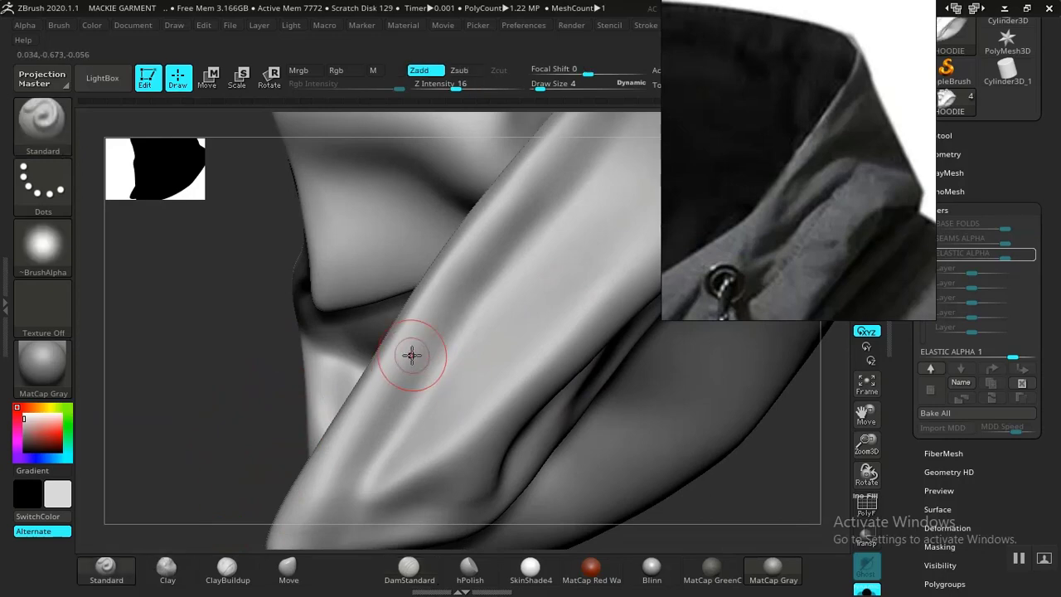
{"action": "key", "text": "bracketright"}
{"action": "mouse_move", "coordinate": [409, 342]}
{"action": "left_mouse_down"}
{"action": "mouse_move", "coordinate": [302, 474]}
{"action": "mouse_move", "coordinate": [372, 407]}
{"action": "mouse_move", "coordinate": [327, 467]}
{"action": "mouse_move", "coordinate": [350, 426]}
{"action": "mouse_move", "coordinate": [330, 478]}
{"action": "mouse_move", "coordinate": [372, 442]}
{"action": "left_mouse_up"}
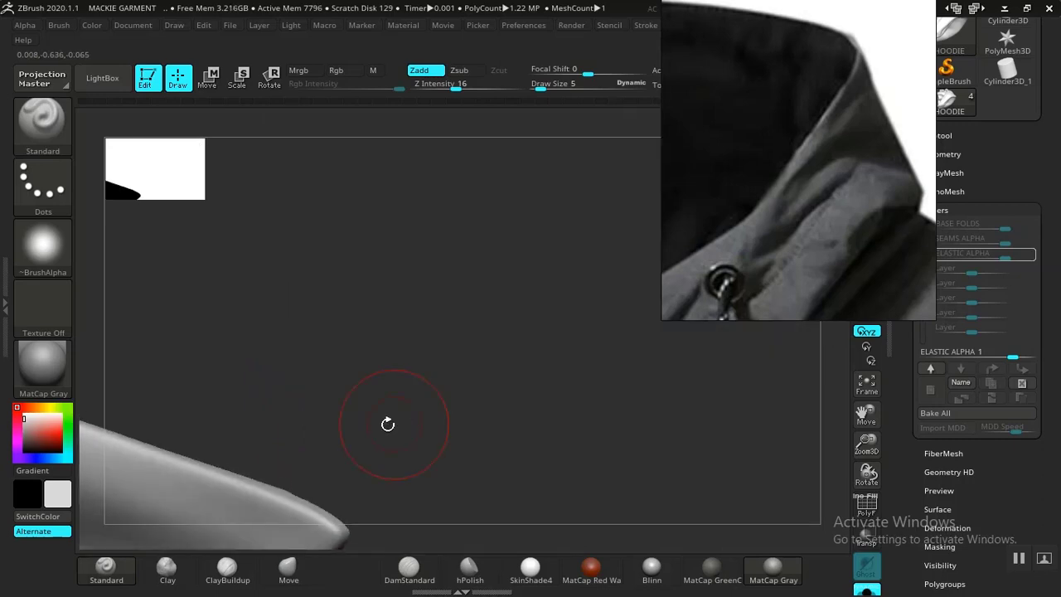
{"action": "left_click_drag", "start_coordinate": [386, 422], "coordinate": [342, 498]}
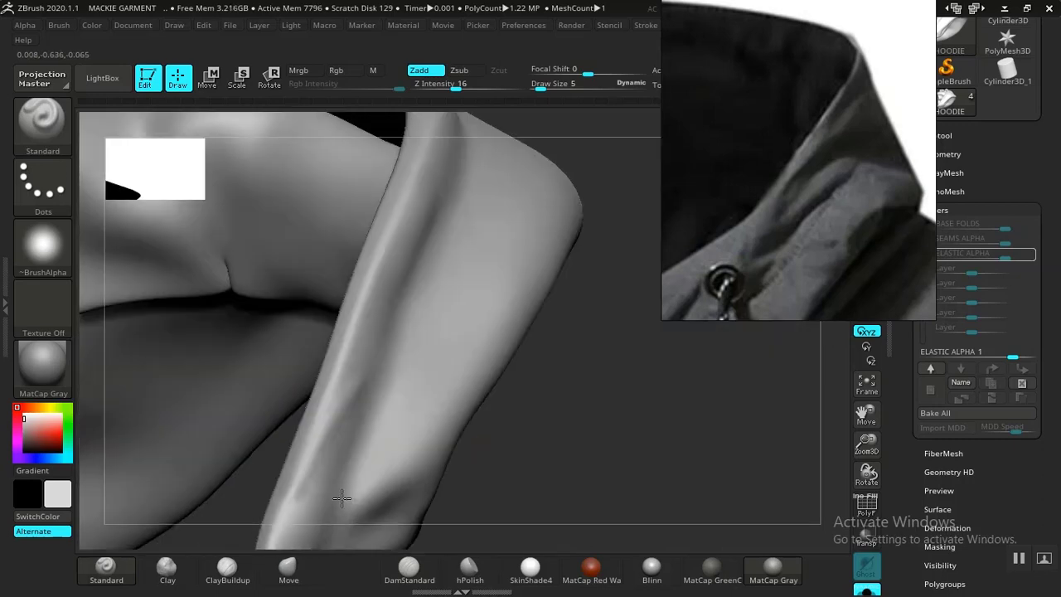
{"action": "mouse_move", "coordinate": [365, 396]}
{"action": "left_mouse_down"}
{"action": "mouse_move", "coordinate": [351, 439]}
{"action": "mouse_move", "coordinate": [286, 533]}
{"action": "mouse_move", "coordinate": [517, 489]}
{"action": "mouse_move", "coordinate": [422, 386]}
{"action": "left_mouse_up"}
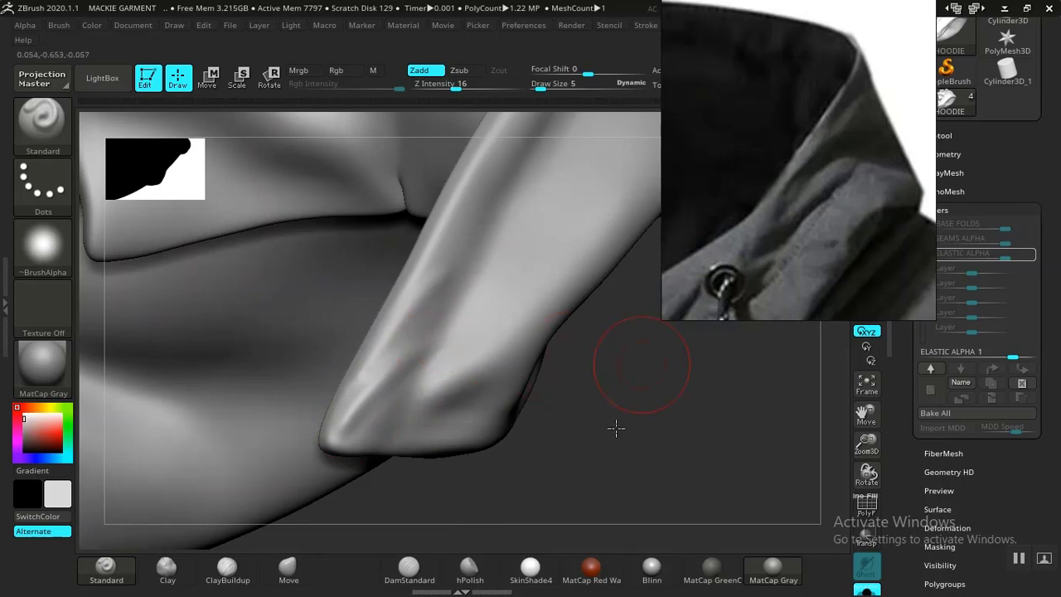
{"action": "left_click_drag", "start_coordinate": [616, 428], "coordinate": [428, 436]}
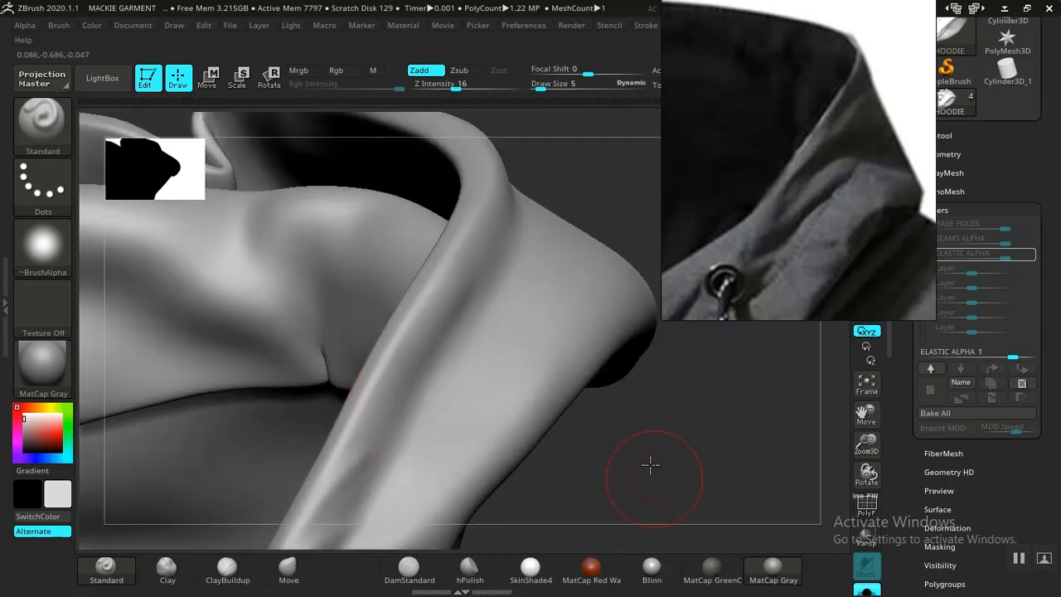
- Raise slanted wrinkles along the middle of the hem's outer face, undoing and redoing the first stroke
{"action": "mouse_move", "coordinate": [650, 464]}
{"action": "left_mouse_down"}
{"action": "mouse_move", "coordinate": [591, 450]}
{"action": "mouse_move", "coordinate": [628, 486]}
{"action": "mouse_move", "coordinate": [464, 268]}
{"action": "left_mouse_up"}
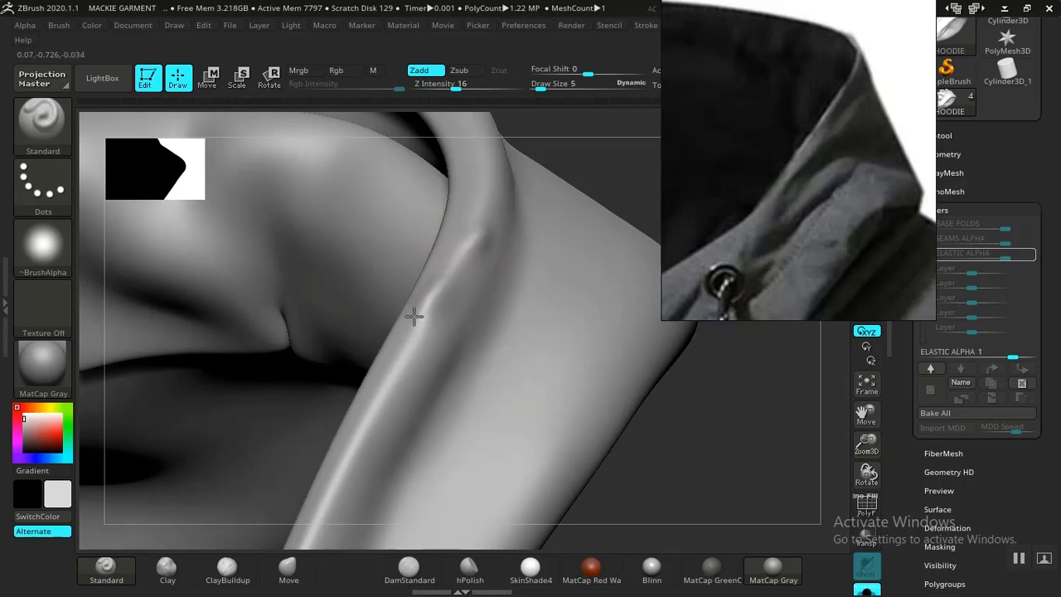
{"action": "key", "text": "ctrl+z"}
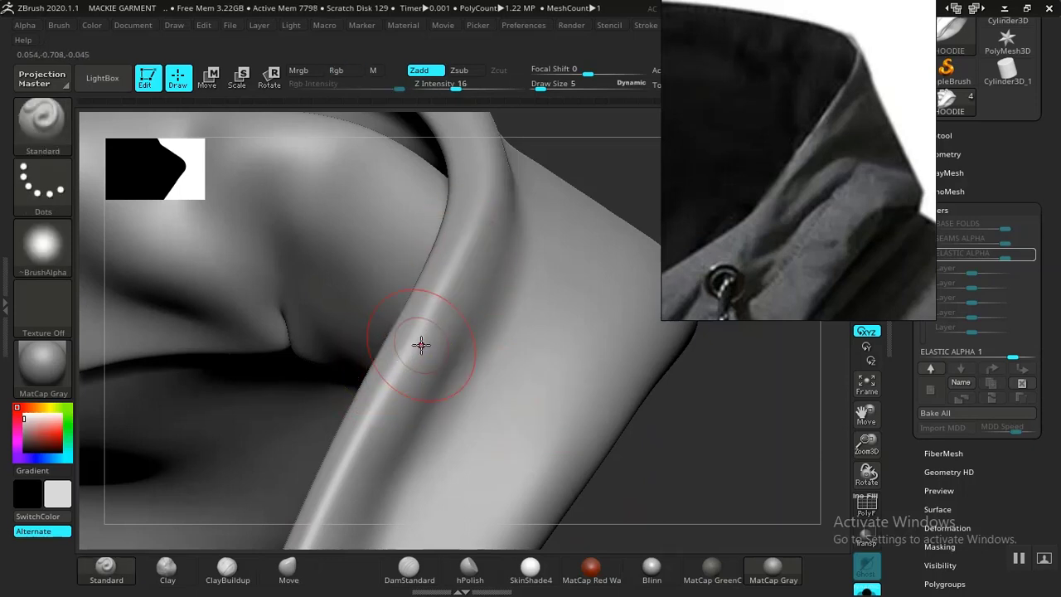
{"action": "left_click_drag", "start_coordinate": [457, 296], "coordinate": [362, 429]}
{"action": "left_click_drag", "start_coordinate": [363, 470], "coordinate": [435, 369]}
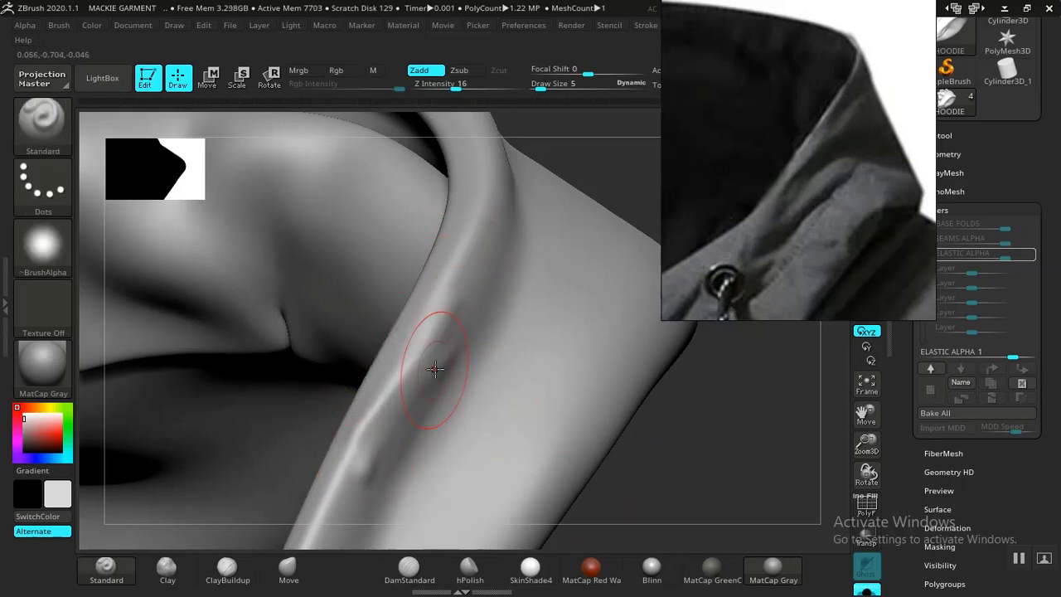
{"action": "mouse_move", "coordinate": [644, 490]}
{"action": "left_mouse_down"}
{"action": "mouse_move", "coordinate": [372, 387]}
{"action": "mouse_move", "coordinate": [379, 348]}
{"action": "mouse_move", "coordinate": [391, 351]}
{"action": "left_mouse_up"}
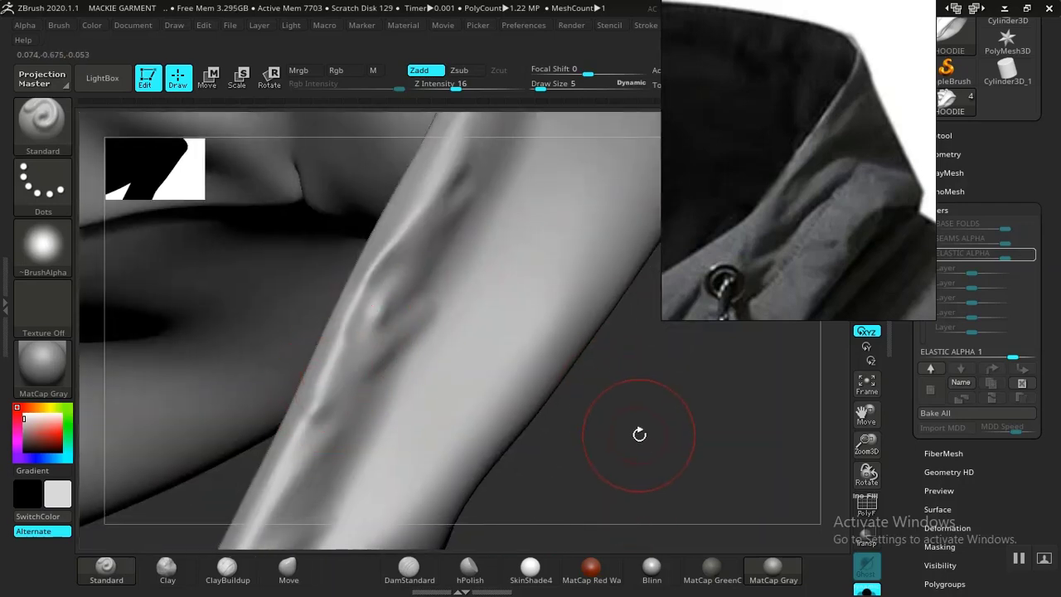
{"action": "mouse_move", "coordinate": [656, 377]}
{"action": "left_mouse_down"}
{"action": "mouse_move", "coordinate": [547, 348]}
{"action": "mouse_move", "coordinate": [571, 286]}
{"action": "mouse_move", "coordinate": [485, 279]}
{"action": "left_mouse_up"}
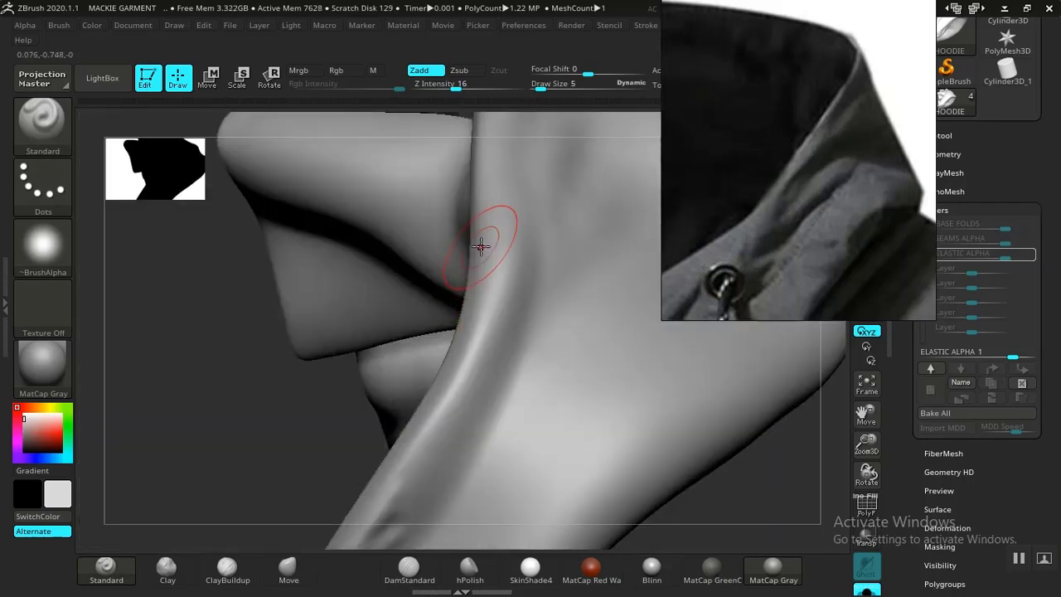
{"action": "left_click_drag", "start_coordinate": [421, 467], "coordinate": [427, 487]}
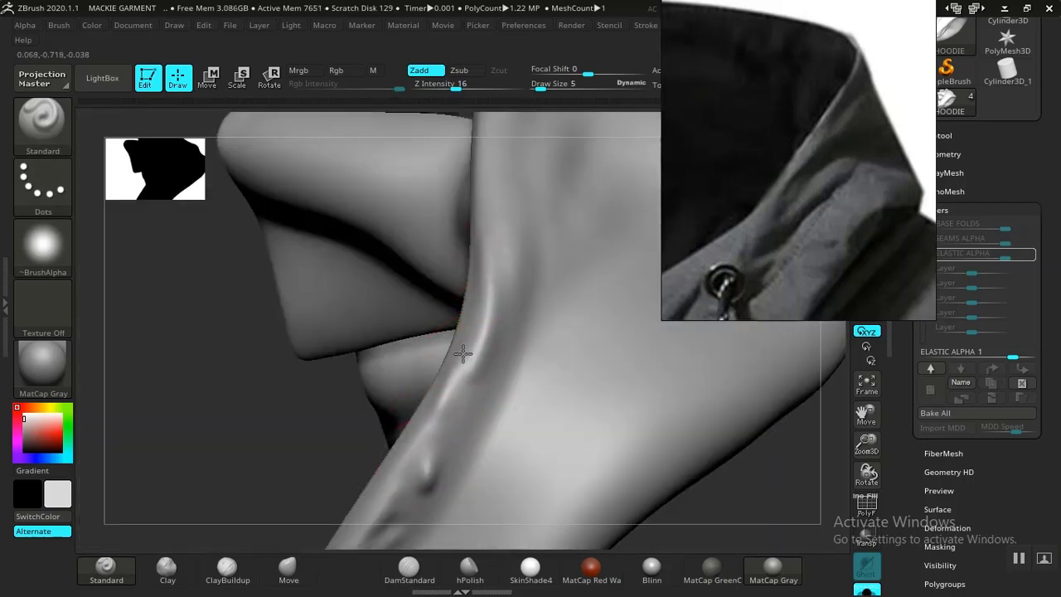
{"action": "key", "text": "ctrl"}
{"action": "key", "text": "ctrl+z"}
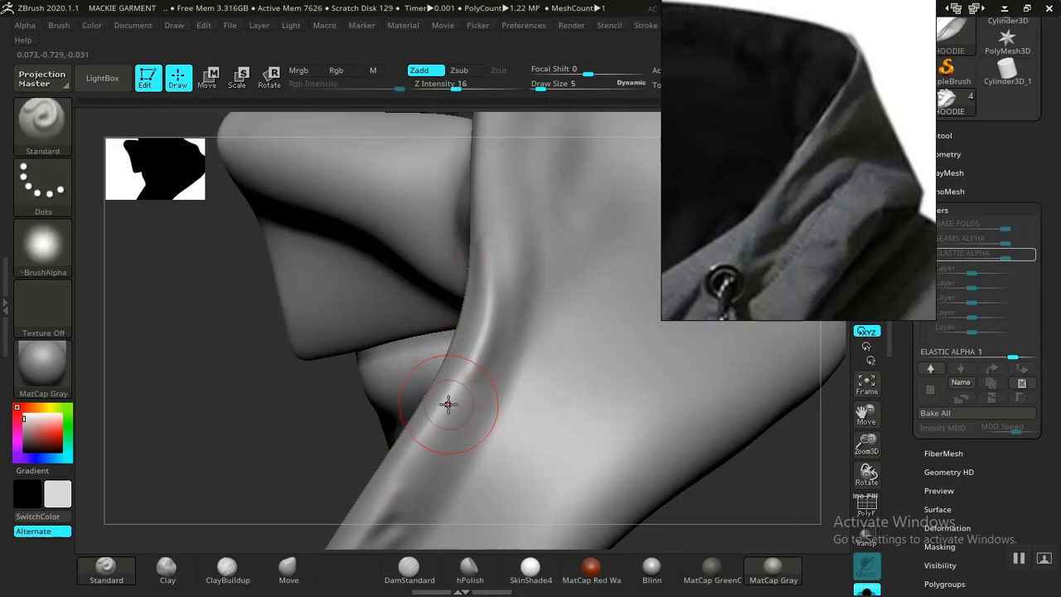
- Drop the mesh two subdivision levels and raise wrinkles along the hem's bend with the Standard brush at draw size 6
{"action": "key", "text": "shift"}
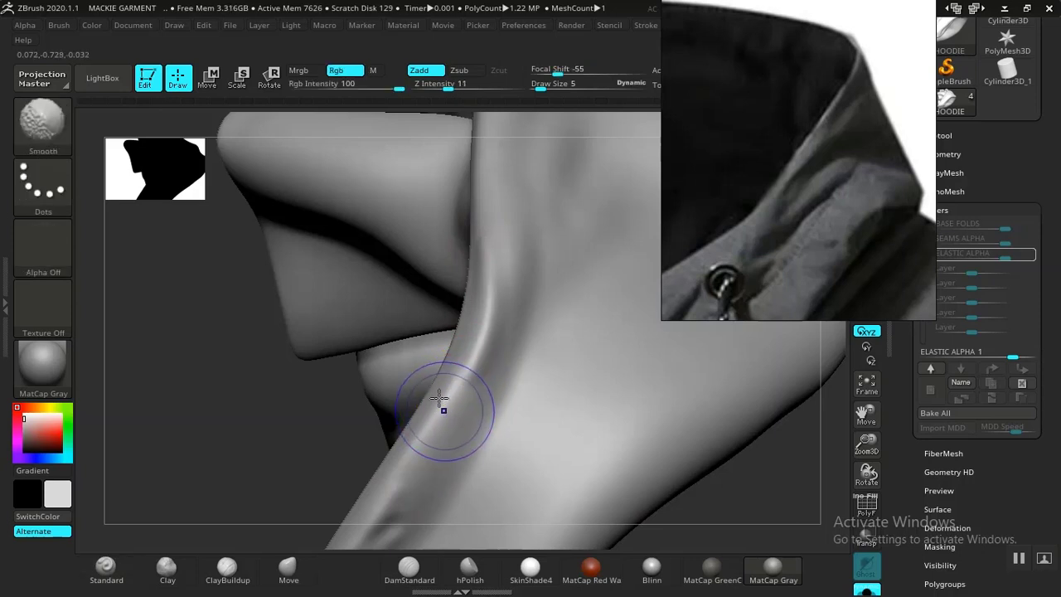
{"action": "key", "text": "shift+d"}
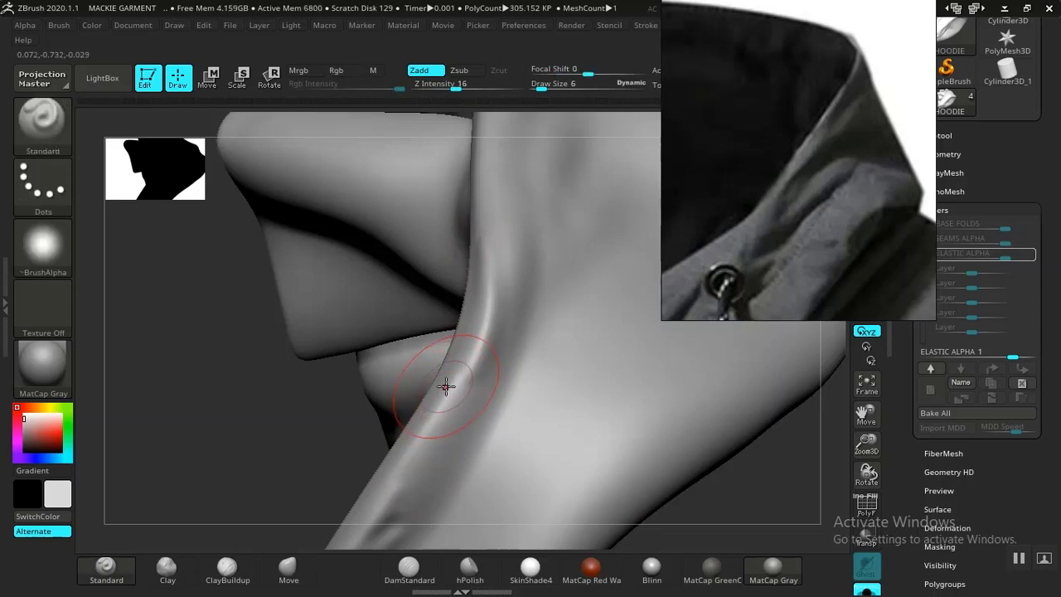
{"action": "key", "text": "ctrl"}
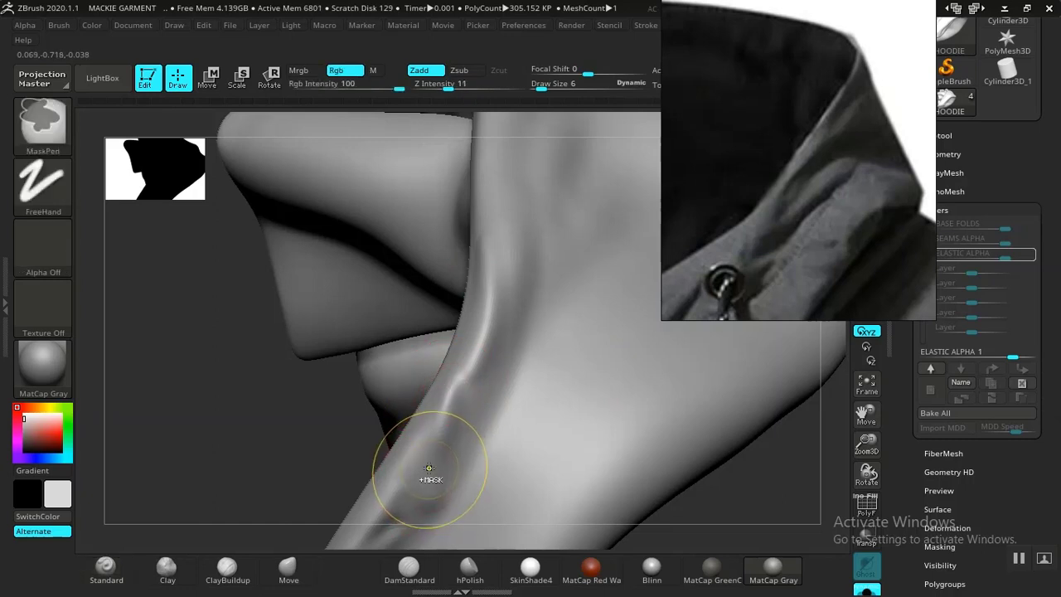
{"action": "key", "text": "shift"}
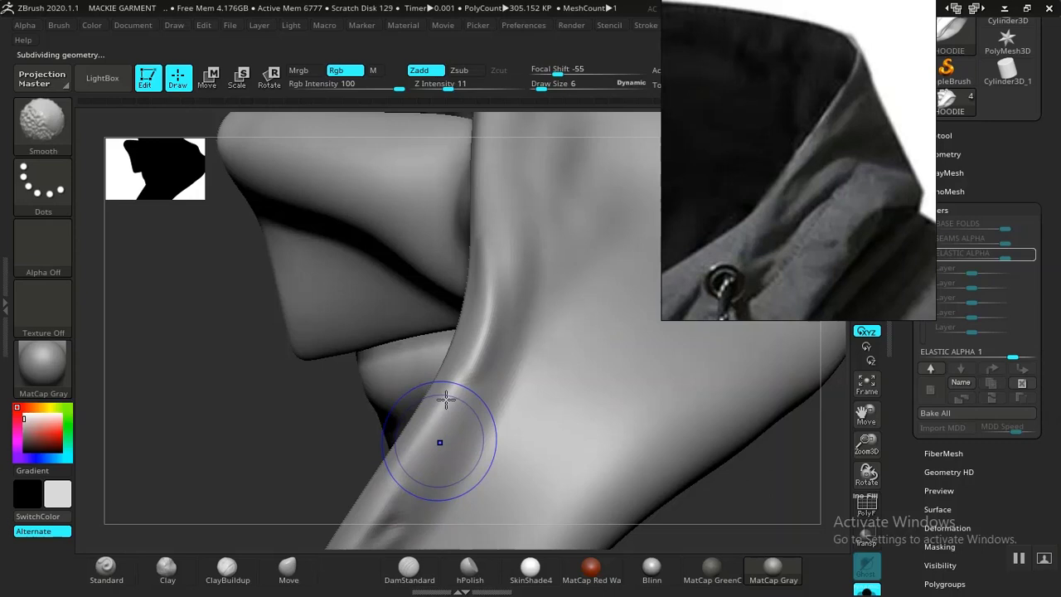
{"action": "key", "text": "ctrl+z"}
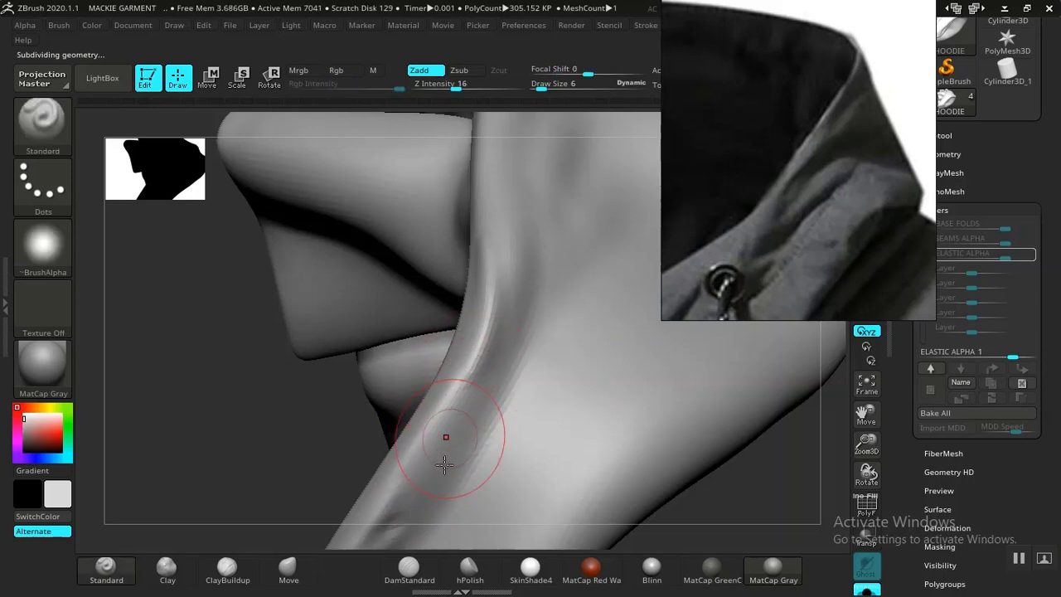
{"action": "key", "text": "shift+d"}
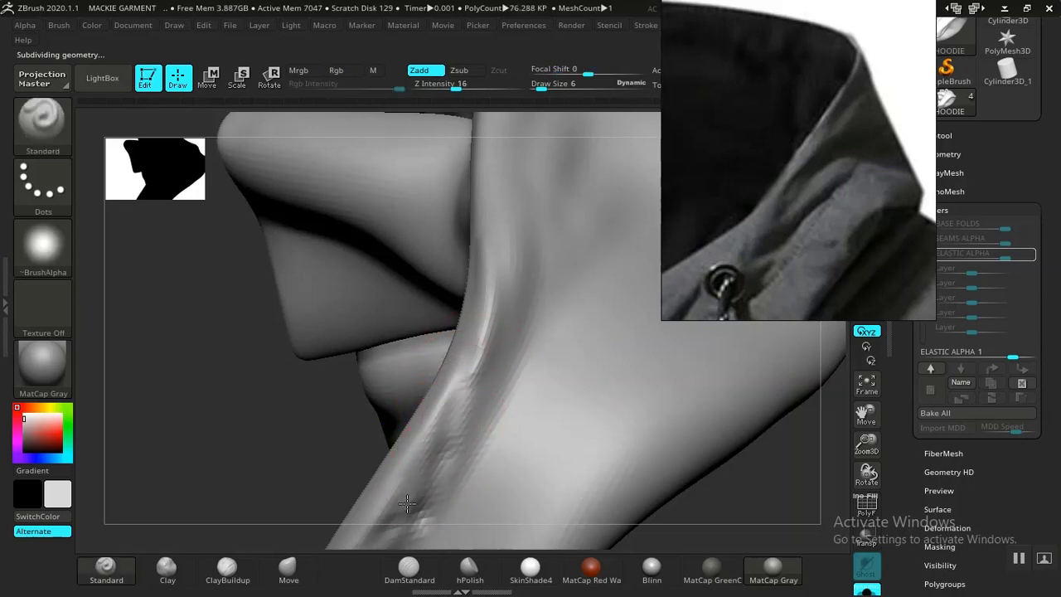
- Continue the Standard-brush wrinkles up the hem's outer face above the bend
{"action": "left_click_drag", "start_coordinate": [365, 412], "coordinate": [403, 368]}
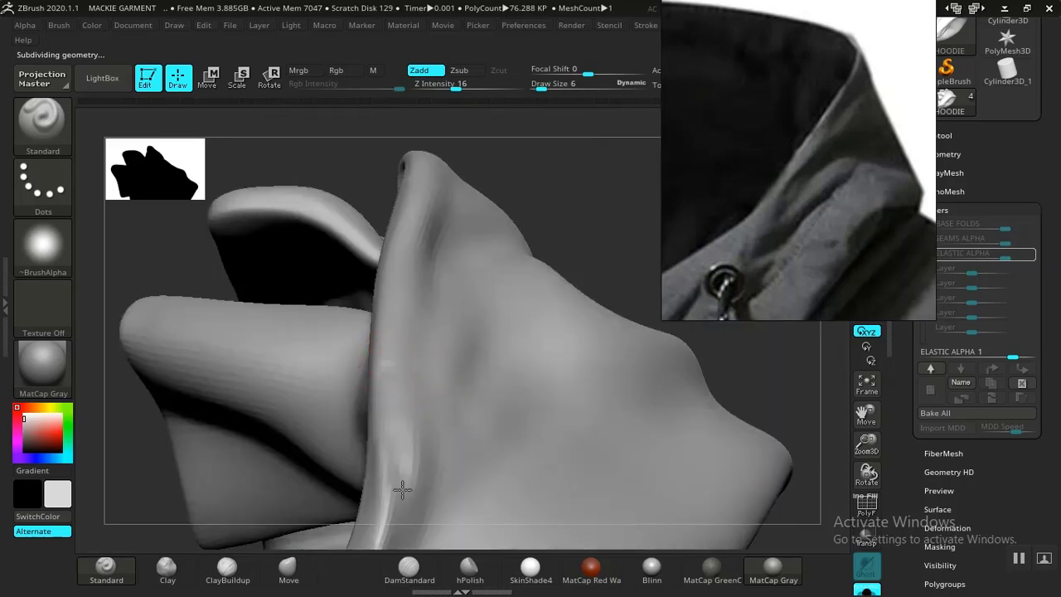
{"action": "left_click_drag", "start_coordinate": [394, 453], "coordinate": [363, 347]}
{"action": "mouse_move", "coordinate": [598, 204]}
{"action": "left_mouse_down"}
{"action": "mouse_move", "coordinate": [582, 244]}
{"action": "mouse_move", "coordinate": [528, 258]}
{"action": "mouse_move", "coordinate": [514, 304]}
{"action": "left_mouse_up"}
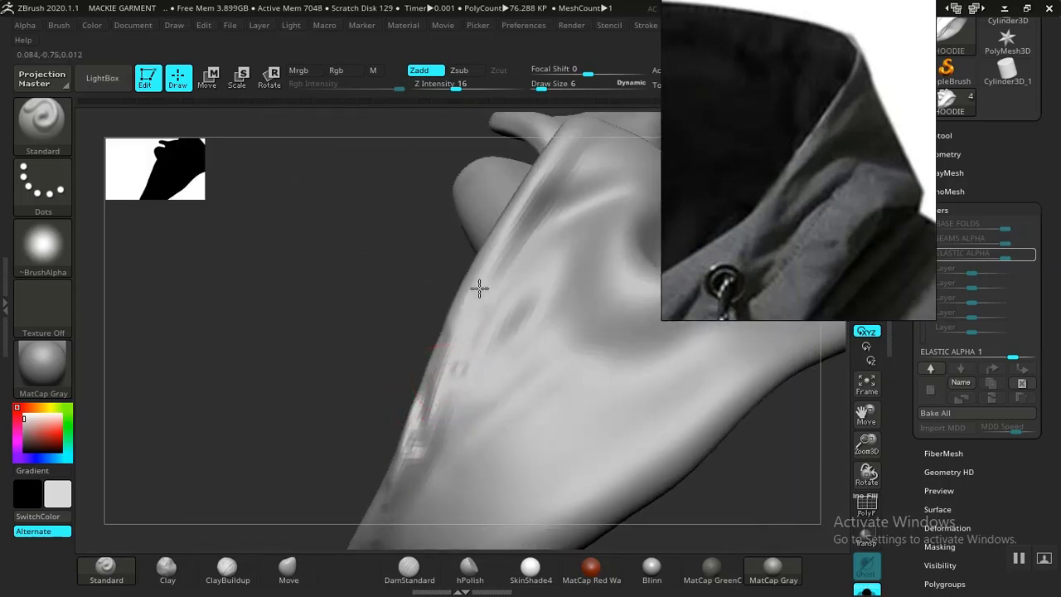
{"action": "mouse_move", "coordinate": [399, 283]}
{"action": "left_mouse_down"}
{"action": "mouse_move", "coordinate": [426, 285]}
{"action": "mouse_move", "coordinate": [411, 291]}
{"action": "left_mouse_up"}
- Sculpt lengthwise wrinkles into the upper part of the outer hem, just below its folded top
{"action": "mouse_move", "coordinate": [330, 325]}
{"action": "left_mouse_down"}
{"action": "mouse_move", "coordinate": [513, 513]}
{"action": "mouse_move", "coordinate": [517, 541]}
{"action": "left_mouse_up"}
{"action": "left_click_drag", "start_coordinate": [454, 228], "coordinate": [422, 376]}
{"action": "mouse_move", "coordinate": [342, 342]}
{"action": "left_mouse_down"}
{"action": "mouse_move", "coordinate": [289, 558]}
{"action": "mouse_move", "coordinate": [341, 431]}
{"action": "left_mouse_up"}
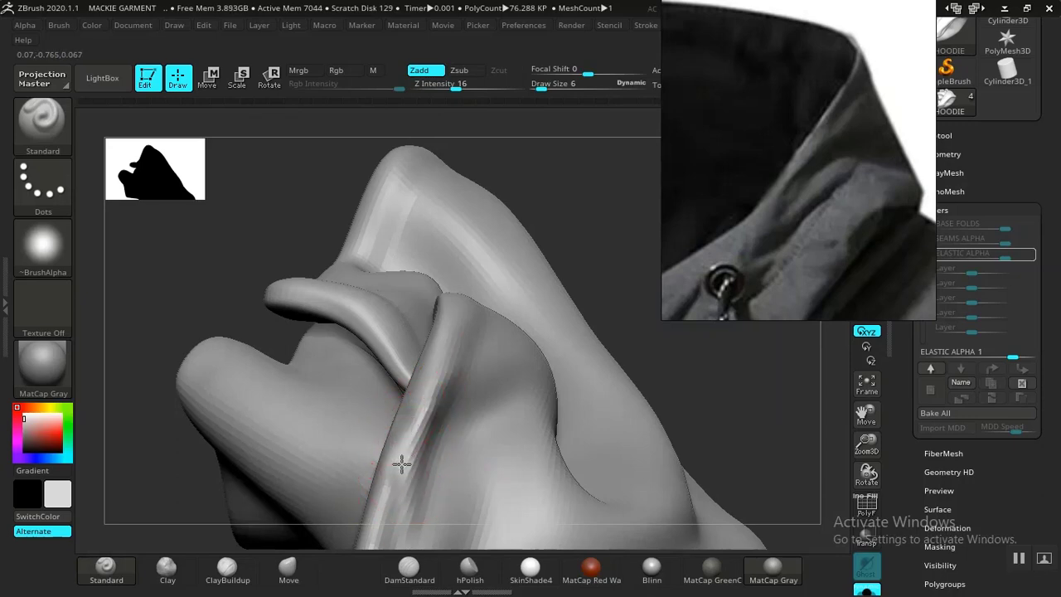
{"action": "left_click_drag", "start_coordinate": [587, 268], "coordinate": [564, 227]}
{"action": "mouse_move", "coordinate": [322, 405]}
{"action": "left_mouse_down"}
{"action": "mouse_move", "coordinate": [313, 503]}
{"action": "mouse_move", "coordinate": [312, 420]}
{"action": "left_mouse_up"}
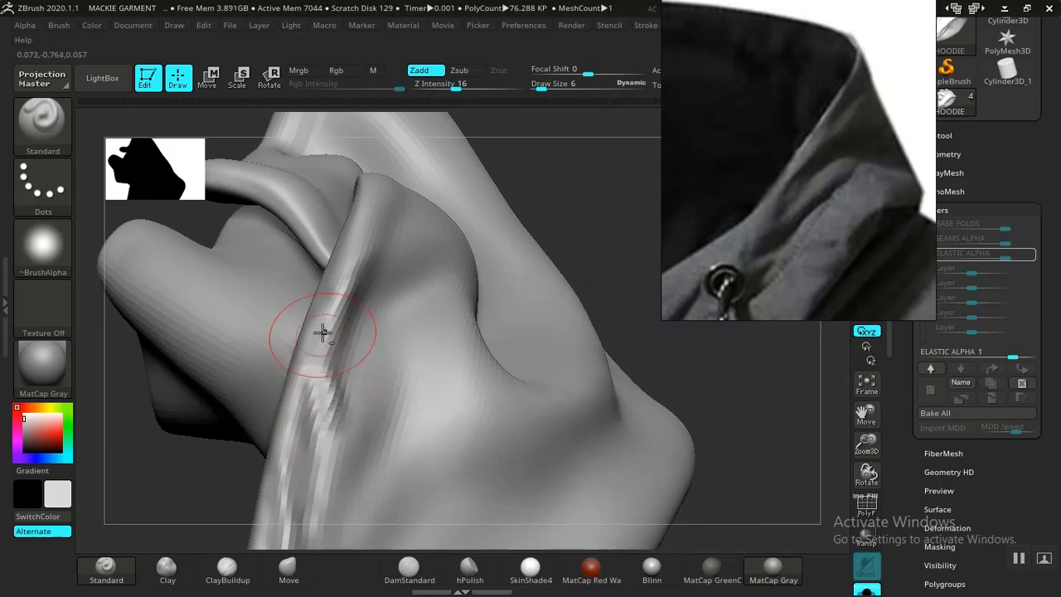
- Sculpt slanted wrinkles at the hem's folded upper corner, undoing one stroke and carving a groove in its place
{"action": "mouse_move", "coordinate": [587, 229]}
{"action": "left_mouse_down"}
{"action": "mouse_move", "coordinate": [569, 274]}
{"action": "mouse_move", "coordinate": [569, 318]}
{"action": "mouse_move", "coordinate": [623, 280]}
{"action": "mouse_move", "coordinate": [576, 291]}
{"action": "mouse_move", "coordinate": [575, 313]}
{"action": "mouse_move", "coordinate": [682, 438]}
{"action": "mouse_move", "coordinate": [586, 479]}
{"action": "mouse_move", "coordinate": [326, 372]}
{"action": "mouse_move", "coordinate": [356, 467]}
{"action": "mouse_move", "coordinate": [402, 372]}
{"action": "mouse_move", "coordinate": [452, 438]}
{"action": "left_mouse_up"}
{"action": "mouse_move", "coordinate": [436, 324]}
{"action": "left_mouse_down"}
{"action": "mouse_move", "coordinate": [474, 443]}
{"action": "mouse_move", "coordinate": [496, 469]}
{"action": "left_mouse_up"}
{"action": "left_click_drag", "start_coordinate": [433, 311], "coordinate": [494, 453]}
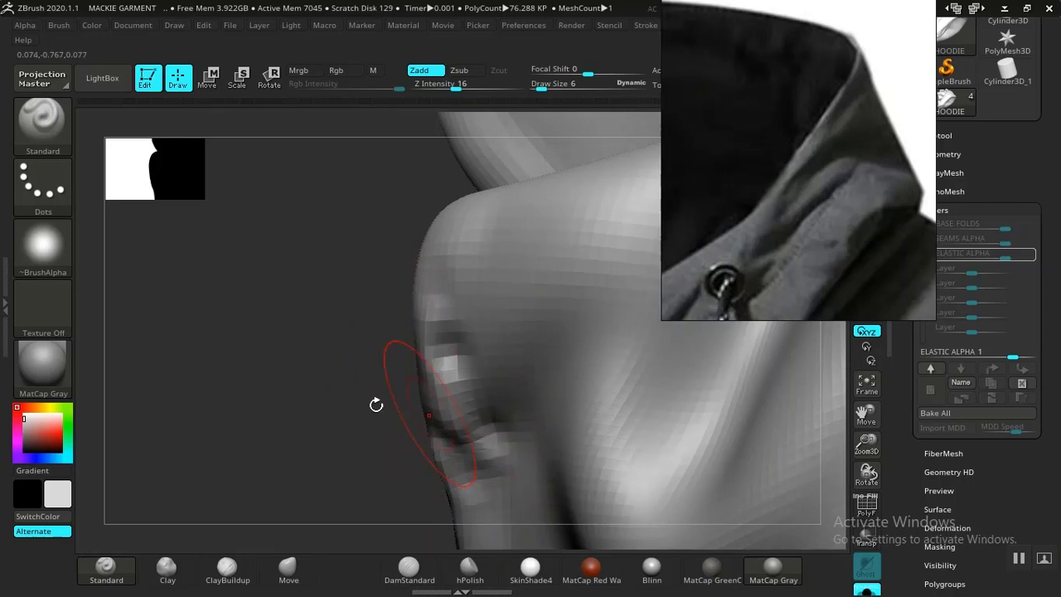
{"action": "key", "text": "ctrl+z"}
{"action": "left_click_drag", "start_coordinate": [451, 327], "coordinate": [506, 441], "text": "alt"}
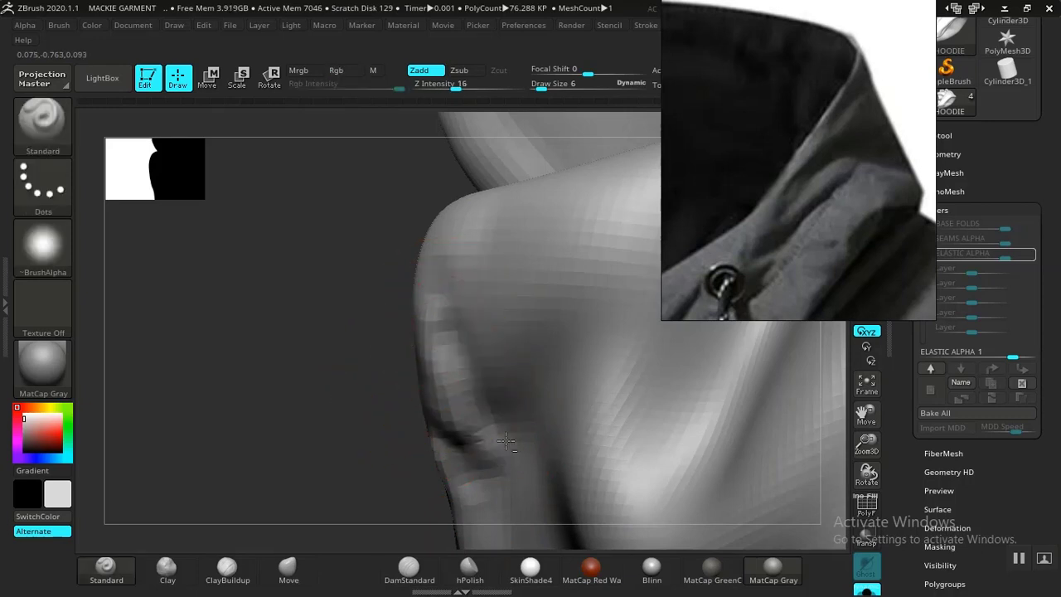
{"action": "left_click_drag", "start_coordinate": [427, 338], "coordinate": [442, 422]}
{"action": "mouse_move", "coordinate": [370, 365]}
{"action": "left_mouse_down"}
{"action": "mouse_move", "coordinate": [355, 439]}
{"action": "mouse_move", "coordinate": [387, 456]}
{"action": "left_mouse_up"}
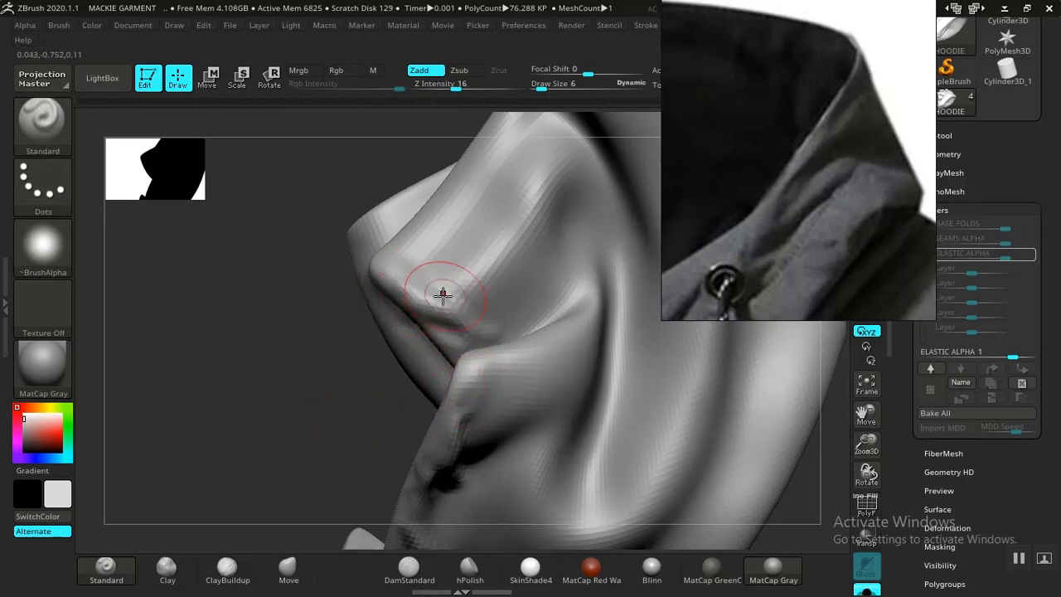
- Carry the wrinkles from the hem's folded corner around onto the rim of its inner side
{"action": "key", "text": "f"}
{"action": "left_click_drag", "start_coordinate": [356, 323], "coordinate": [516, 300]}
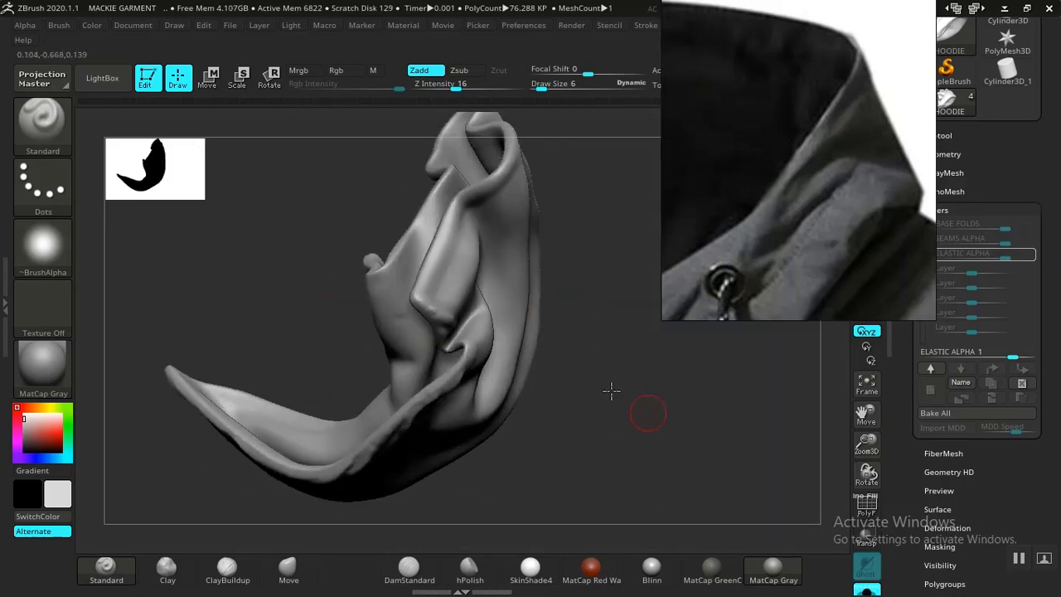
{"action": "left_click_drag", "start_coordinate": [610, 391], "coordinate": [724, 469]}
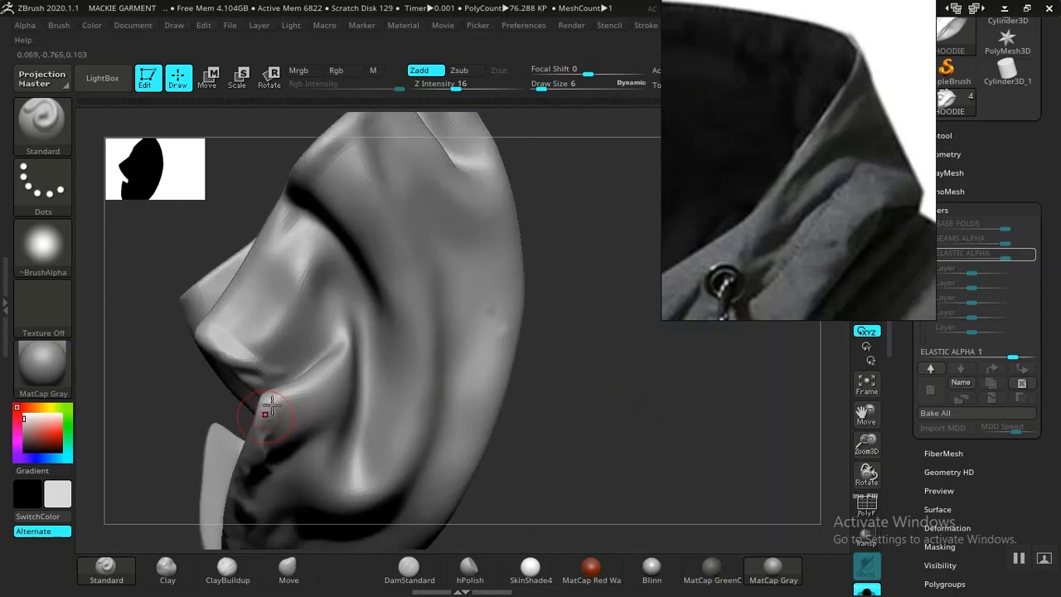
{"action": "left_click_drag", "start_coordinate": [272, 404], "coordinate": [329, 366]}
{"action": "left_click_drag", "start_coordinate": [635, 448], "coordinate": [497, 166], "text": "alt"}
{"action": "left_click_drag", "start_coordinate": [500, 241], "coordinate": [490, 431]}
{"action": "mouse_move", "coordinate": [522, 300]}
{"action": "left_mouse_down", "text": "alt"}
{"action": "mouse_move", "coordinate": [656, 533]}
{"action": "mouse_move", "coordinate": [650, 419]}
{"action": "mouse_move", "coordinate": [618, 436]}
{"action": "mouse_move", "coordinate": [559, 374]}
{"action": "mouse_move", "coordinate": [521, 303]}
{"action": "mouse_move", "coordinate": [644, 528]}
{"action": "mouse_move", "coordinate": [539, 329]}
{"action": "mouse_move", "coordinate": [535, 252]}
{"action": "mouse_move", "coordinate": [515, 301]}
{"action": "left_mouse_up", "text": "alt"}
{"action": "left_click_drag", "start_coordinate": [515, 373], "coordinate": [448, 279]}
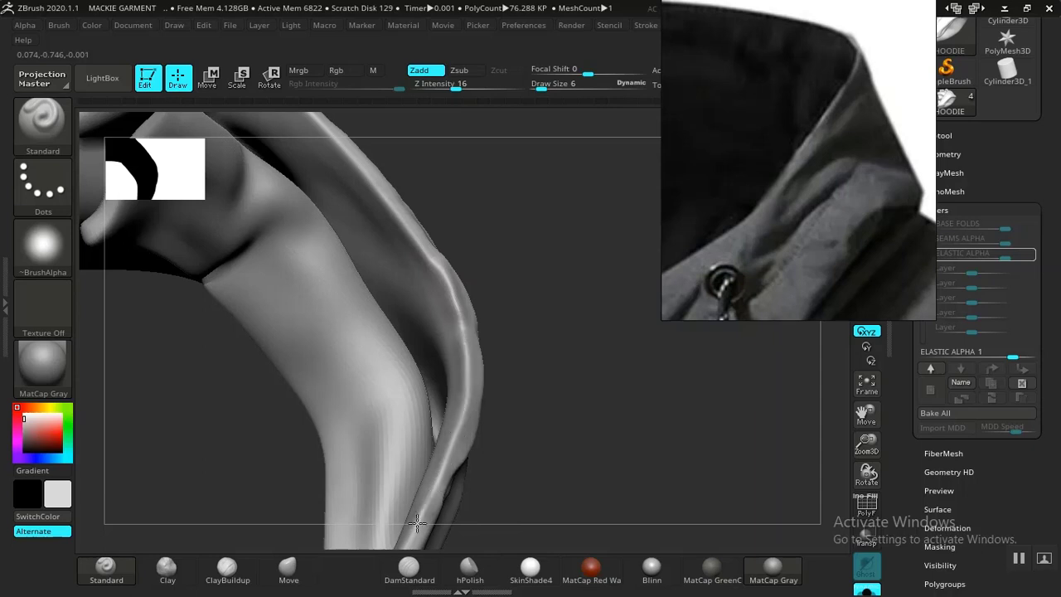
{"action": "left_click_drag", "start_coordinate": [559, 344], "coordinate": [464, 402]}
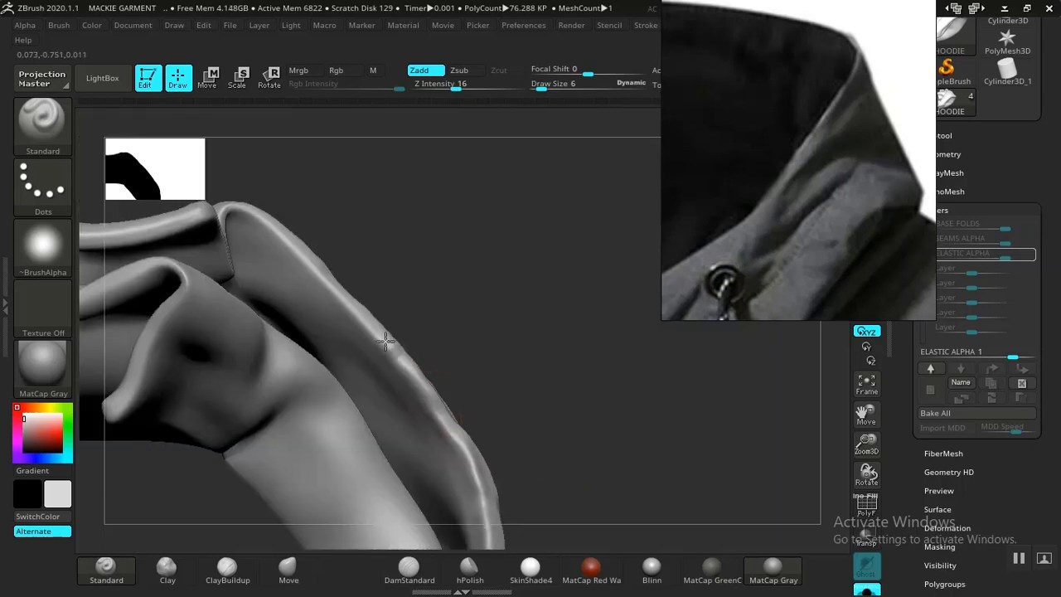
{"action": "mouse_move", "coordinate": [490, 350]}
{"action": "left_mouse_down"}
{"action": "mouse_move", "coordinate": [469, 171]}
{"action": "mouse_move", "coordinate": [520, 363]}
{"action": "mouse_move", "coordinate": [458, 285]}
{"action": "mouse_move", "coordinate": [452, 305]}
{"action": "left_mouse_up"}
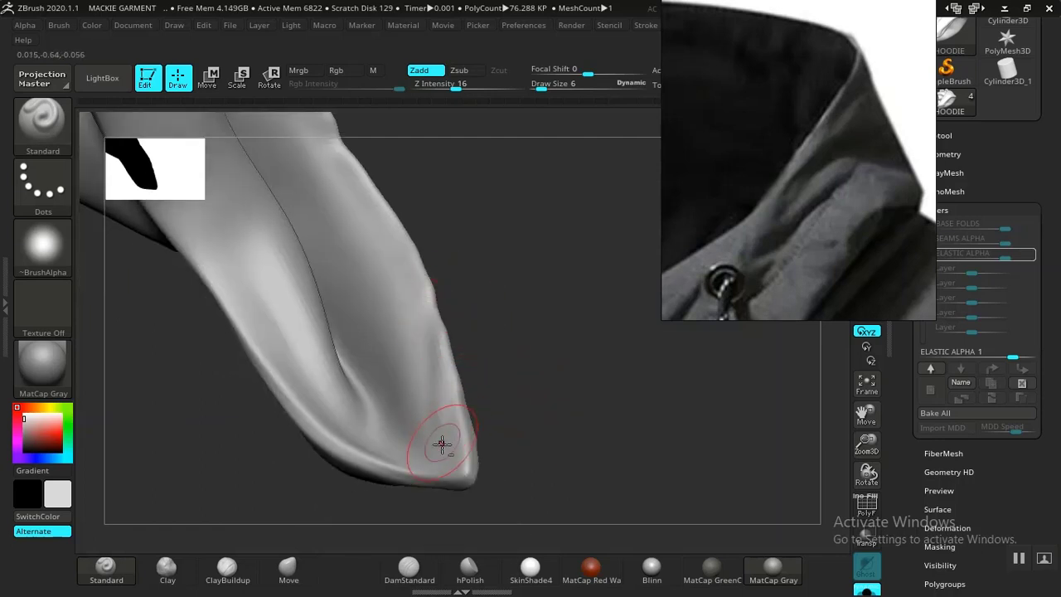
- Carve wrinkles into the lower end of the hem's inner face, reducing the draw size to 5
{"action": "left_click_drag", "start_coordinate": [441, 445], "coordinate": [455, 350], "text": "alt"}
{"action": "left_click_drag", "start_coordinate": [440, 469], "coordinate": [428, 365], "text": "alt"}
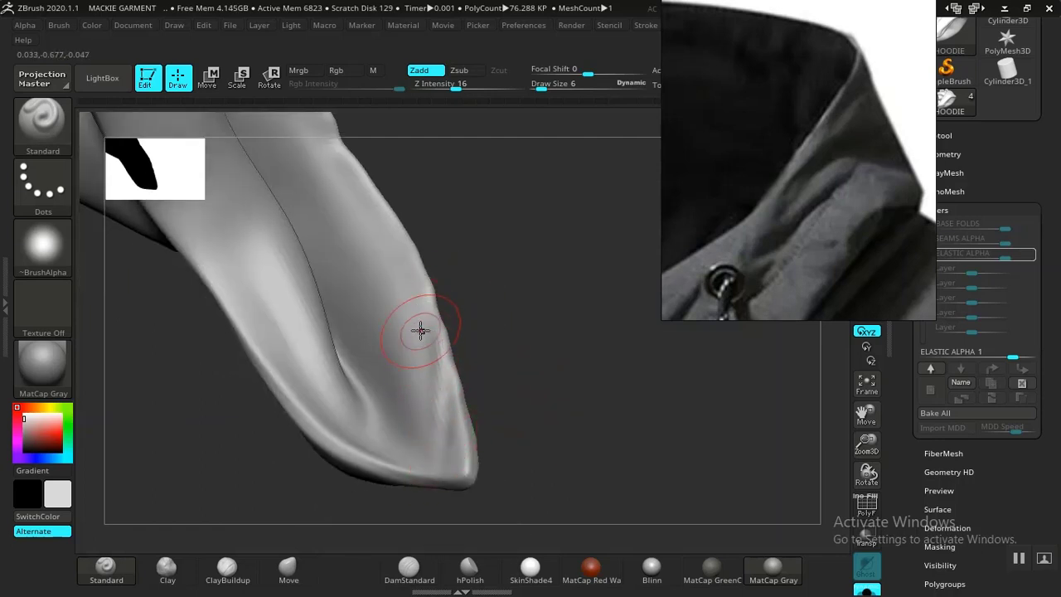
{"action": "left_click_drag", "start_coordinate": [497, 348], "coordinate": [367, 240]}
{"action": "key", "text": "space"}
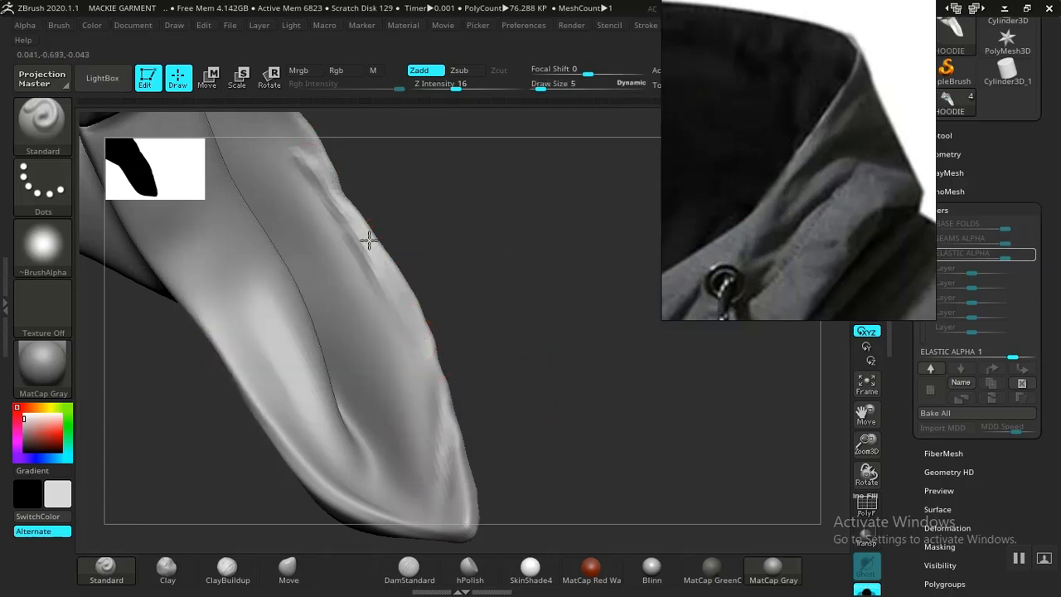
- Sculpt short slanted wrinkles along the middle and upper parts of the hem's inner face
{"action": "left_click_drag", "start_coordinate": [511, 302], "coordinate": [363, 336]}
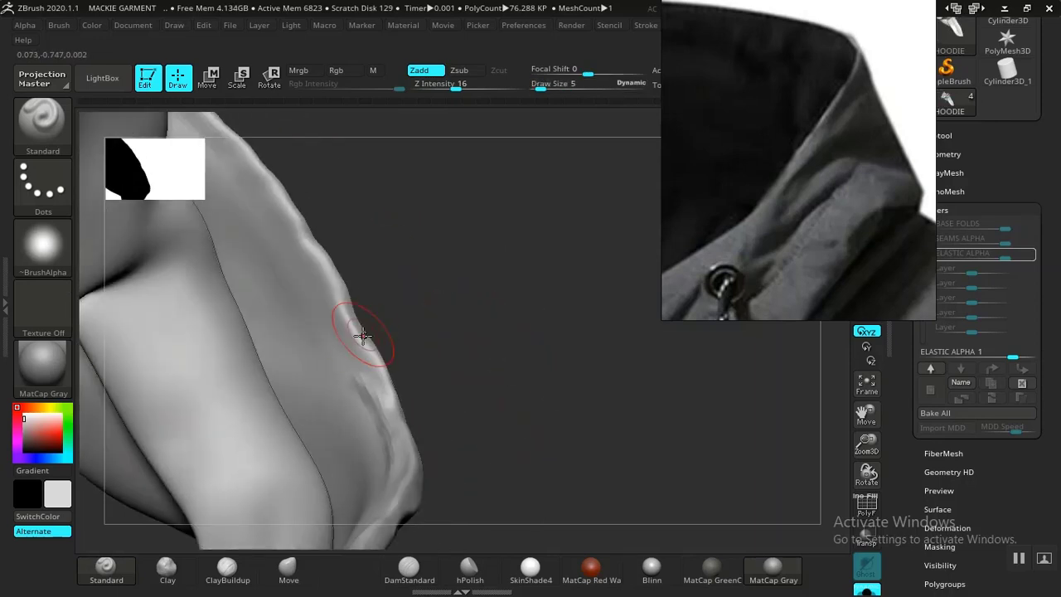
{"action": "left_click_drag", "start_coordinate": [301, 257], "coordinate": [329, 300]}
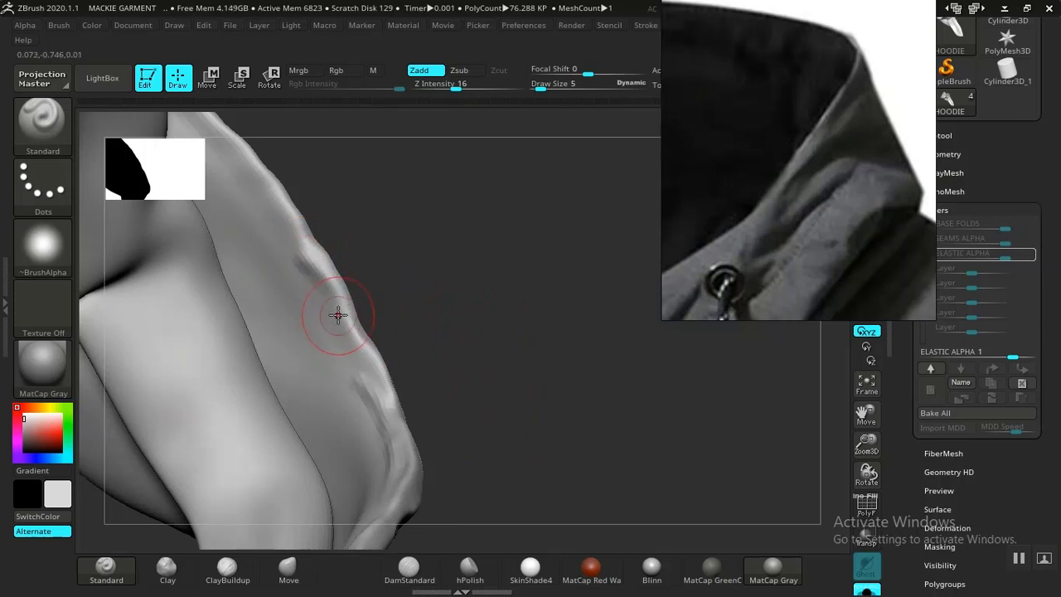
{"action": "mouse_move", "coordinate": [310, 202]}
{"action": "left_mouse_down"}
{"action": "mouse_move", "coordinate": [456, 339]}
{"action": "mouse_move", "coordinate": [386, 331]}
{"action": "left_mouse_up"}
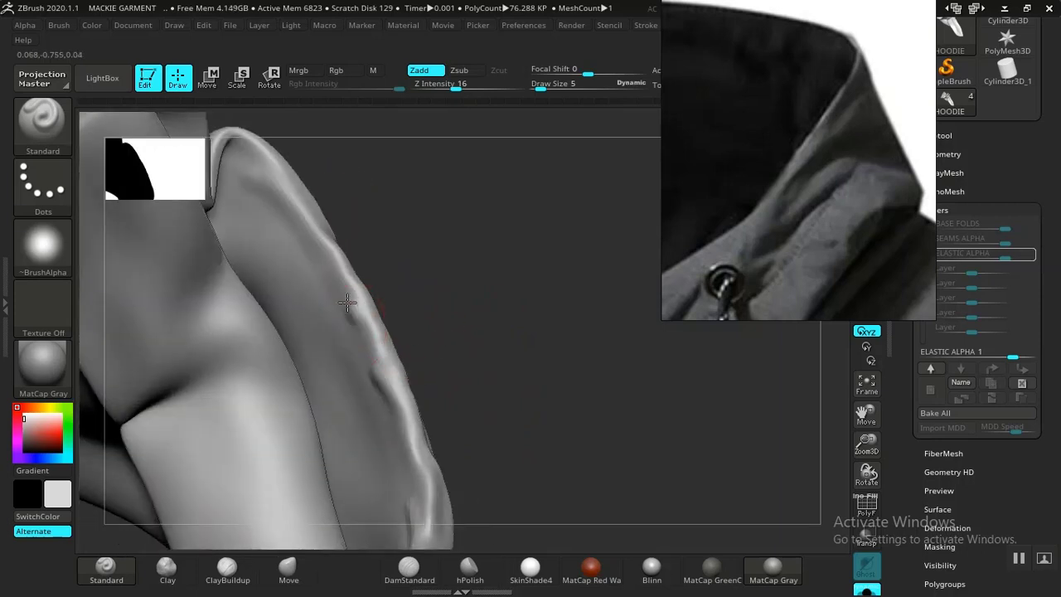
{"action": "mouse_move", "coordinate": [314, 233]}
{"action": "left_mouse_down"}
{"action": "mouse_move", "coordinate": [307, 246]}
{"action": "mouse_move", "coordinate": [280, 227]}
{"action": "left_mouse_up"}
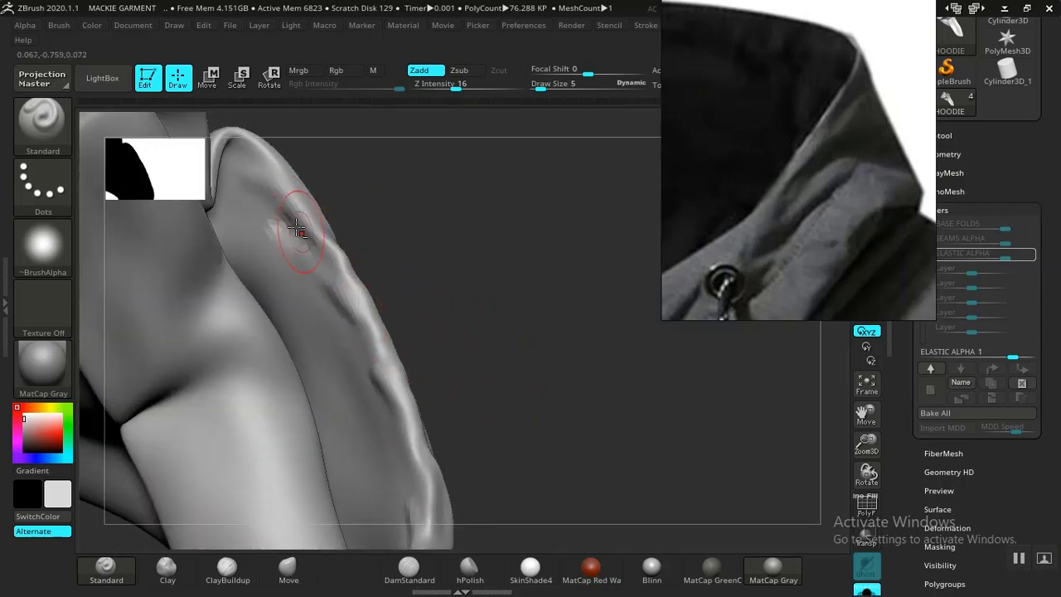
{"action": "left_click_drag", "start_coordinate": [267, 174], "coordinate": [279, 169]}
- Deepen the inner hem's wrinkles and fill the gaps between them down to the lower end
{"action": "mouse_move", "coordinate": [525, 351]}
{"action": "left_mouse_down"}
{"action": "mouse_move", "coordinate": [403, 246]}
{"action": "mouse_move", "coordinate": [476, 373]}
{"action": "mouse_move", "coordinate": [367, 216]}
{"action": "mouse_move", "coordinate": [406, 276]}
{"action": "left_mouse_up"}
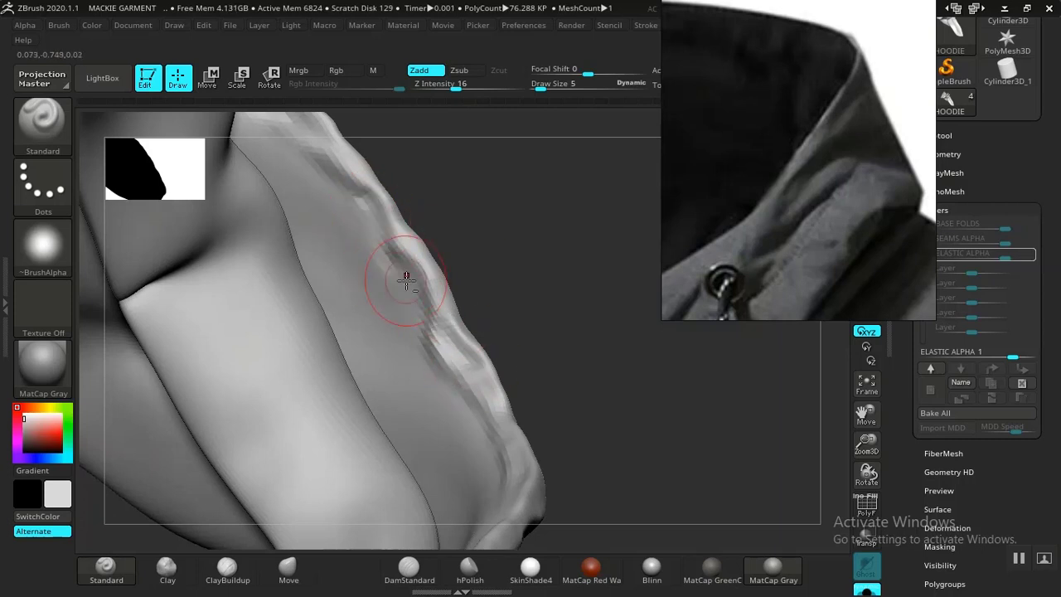
{"action": "left_click_drag", "start_coordinate": [559, 379], "coordinate": [448, 367]}
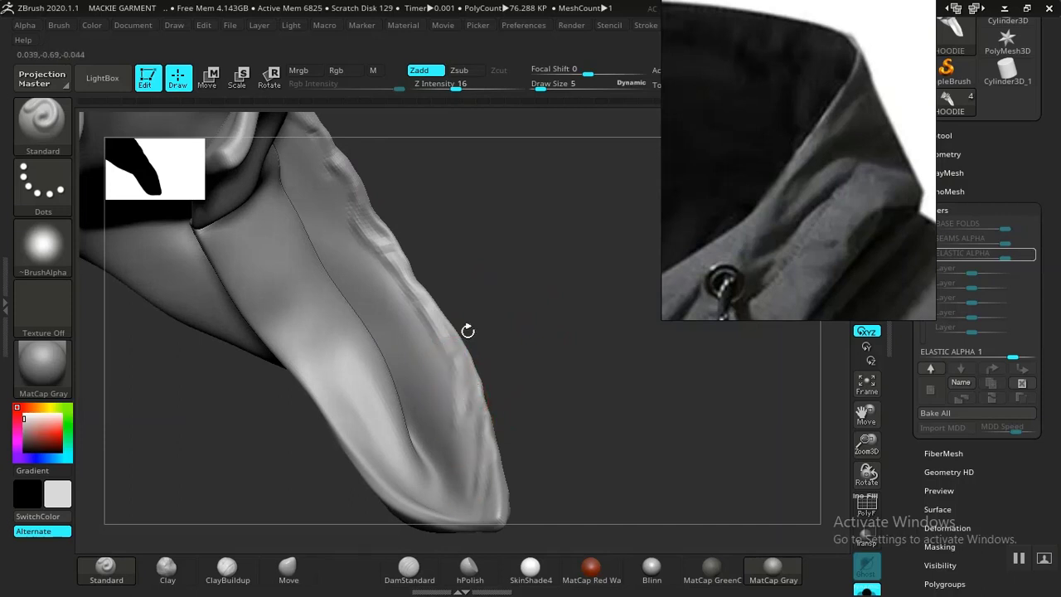
{"action": "key", "text": "ctrl"}
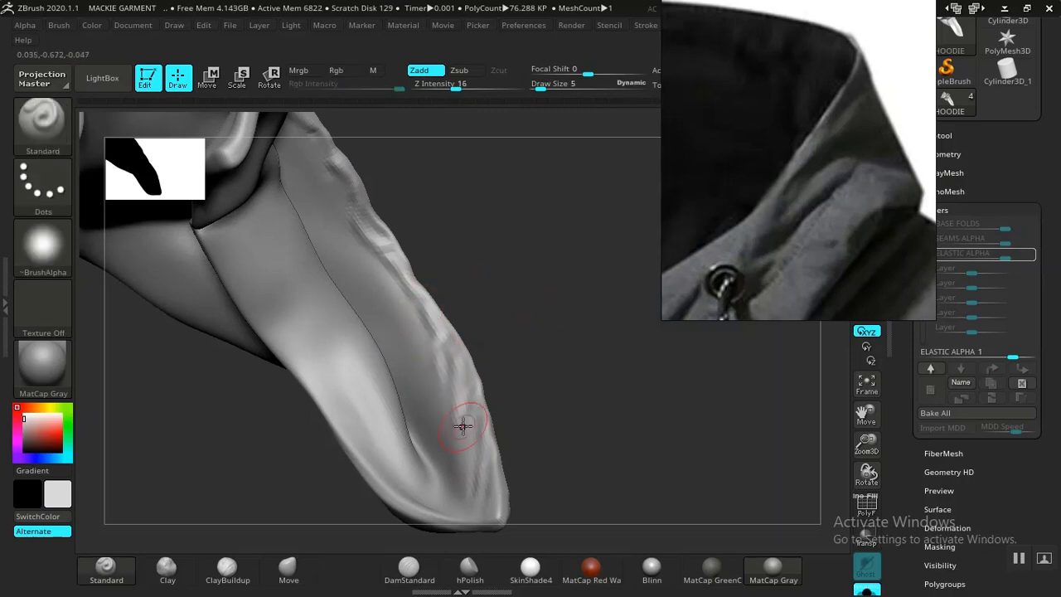
- Raise the hood half's subdivision by one level and carve sharp DamStandard creases along the lower part of the opening hem
{"action": "left_click", "coordinate": [408, 567]}
{"action": "mouse_move", "coordinate": [536, 434]}
{"action": "left_mouse_down"}
{"action": "mouse_move", "coordinate": [470, 350]}
{"action": "mouse_move", "coordinate": [571, 398]}
{"action": "mouse_move", "coordinate": [549, 391]}
{"action": "mouse_move", "coordinate": [552, 363]}
{"action": "mouse_move", "coordinate": [664, 431]}
{"action": "mouse_move", "coordinate": [758, 378]}
{"action": "mouse_move", "coordinate": [586, 412]}
{"action": "mouse_move", "coordinate": [497, 389]}
{"action": "left_mouse_up"}
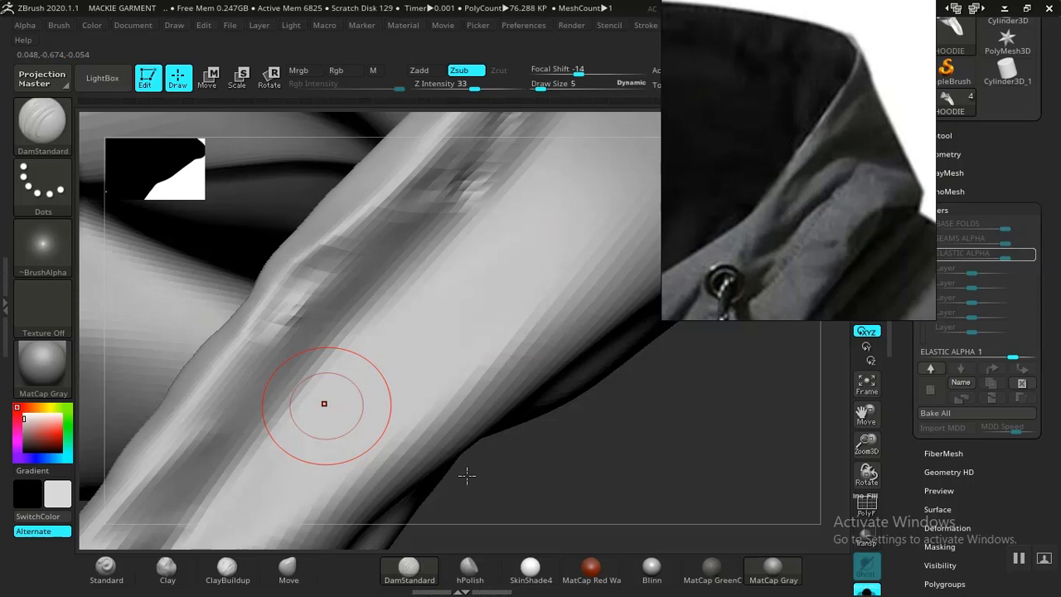
{"action": "key", "text": "ctrl+d"}
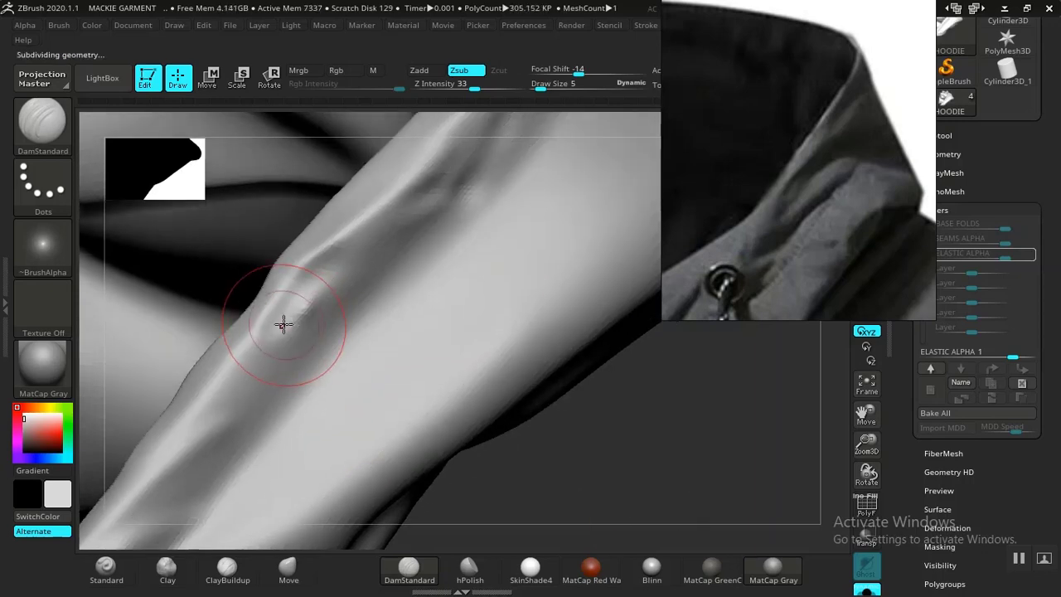
{"action": "mouse_move", "coordinate": [255, 360]}
{"action": "left_mouse_down"}
{"action": "mouse_move", "coordinate": [270, 331]}
{"action": "mouse_move", "coordinate": [224, 439]}
{"action": "mouse_move", "coordinate": [149, 497]}
{"action": "left_mouse_up"}
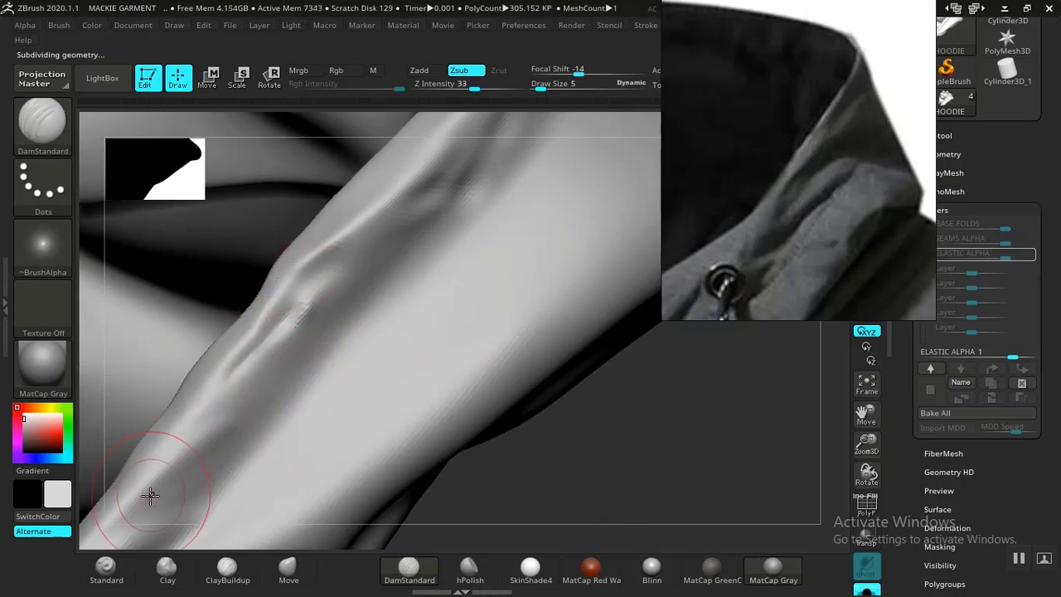
{"action": "left_click_drag", "start_coordinate": [252, 437], "coordinate": [139, 508]}
{"action": "left_click_drag", "start_coordinate": [235, 363], "coordinate": [155, 445]}
{"action": "left_click_drag", "start_coordinate": [573, 464], "coordinate": [461, 412]}
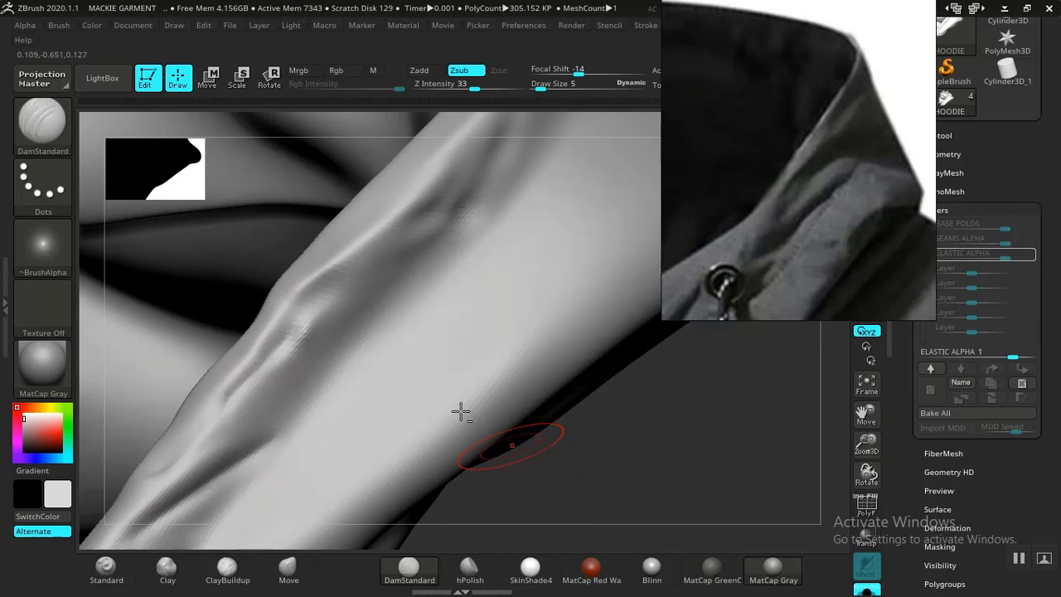
- Carve further creases along the narrow rim of the hem, close to its lower end
{"action": "right_click_drag", "start_coordinate": [461, 411], "coordinate": [363, 418]}
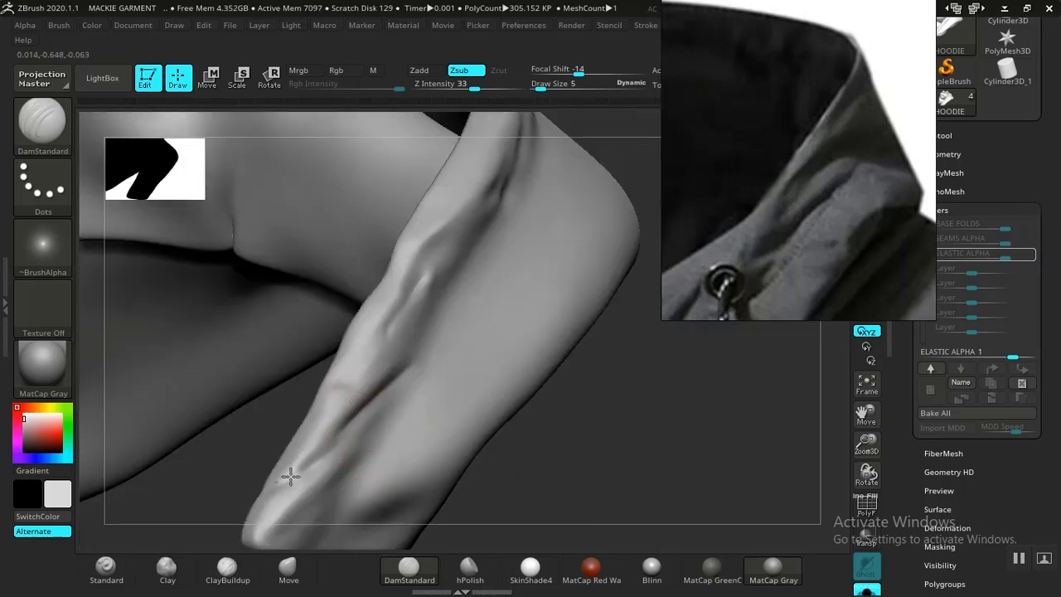
{"action": "mouse_move", "coordinate": [289, 474]}
{"action": "right_mouse_down"}
{"action": "mouse_move", "coordinate": [628, 502]}
{"action": "mouse_move", "coordinate": [407, 372]}
{"action": "mouse_move", "coordinate": [360, 398]}
{"action": "right_mouse_up"}
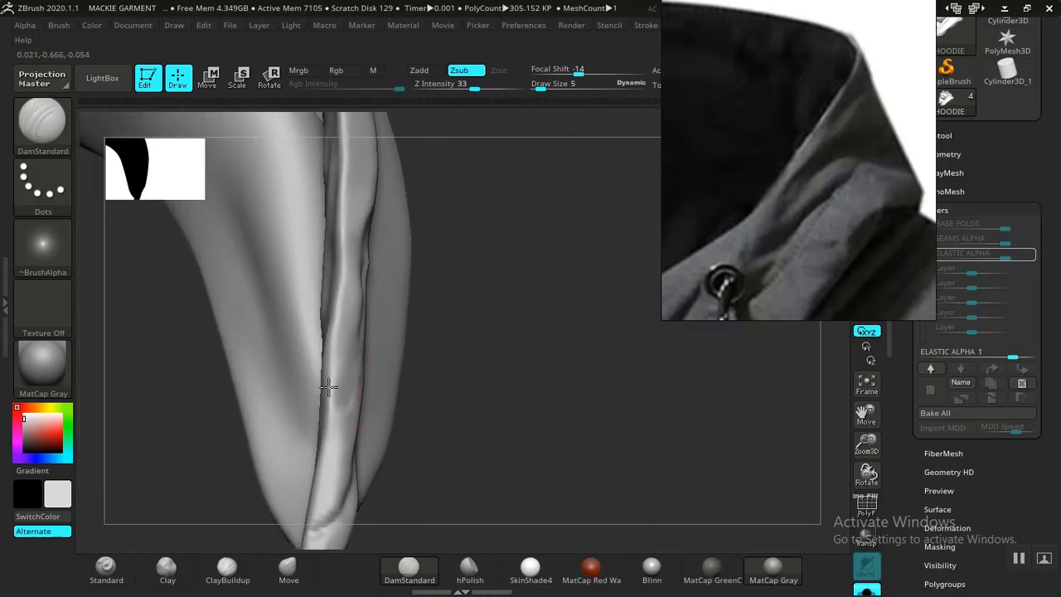
{"action": "left_click_drag", "start_coordinate": [328, 387], "coordinate": [353, 442]}
{"action": "mouse_move", "coordinate": [489, 393]}
{"action": "left_mouse_down"}
{"action": "mouse_move", "coordinate": [573, 398]}
{"action": "mouse_move", "coordinate": [486, 360]}
{"action": "left_mouse_up"}
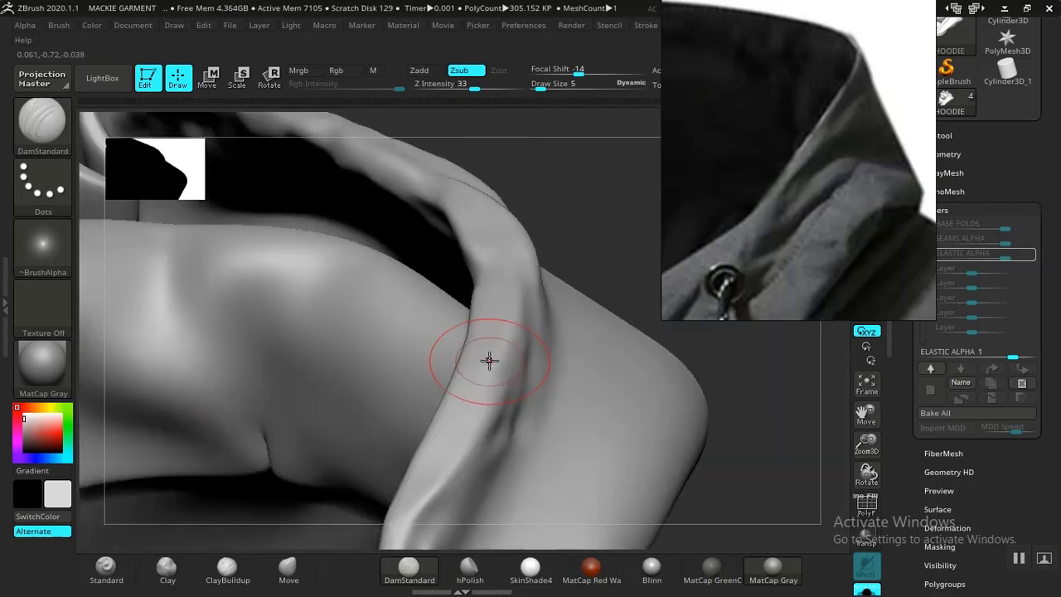
- Set the draw size to 10 and switch to the Pinch brush at a lower subdivision level
{"action": "key", "text": "bracketright"}
{"action": "key", "text": "bracketright"}
{"action": "key", "text": "bracketright"}
{"action": "key", "text": "bracketright"}
{"action": "key", "text": "bracketright"}
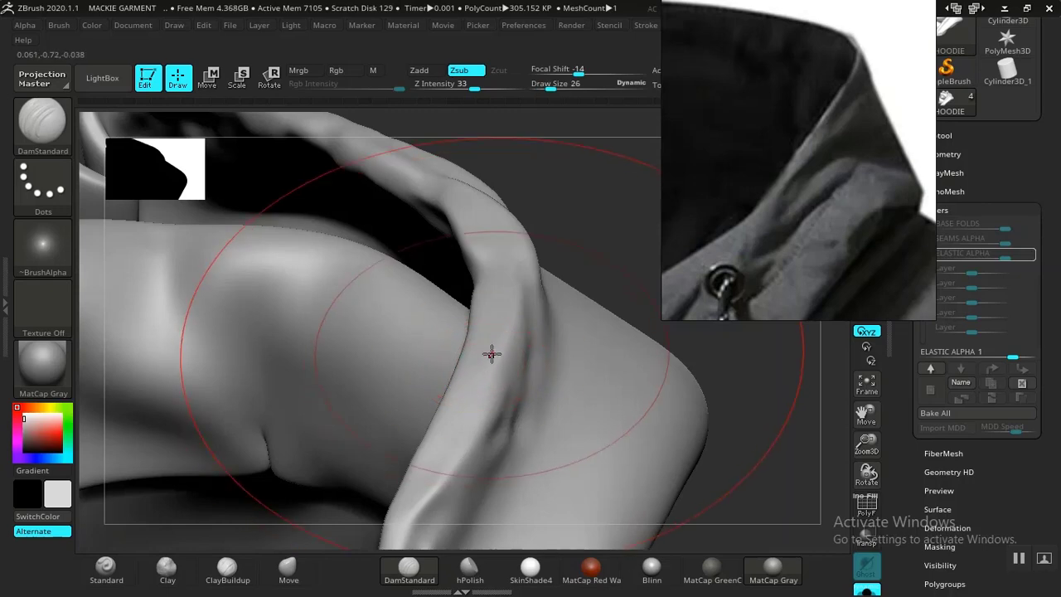
{"action": "key", "text": "bracketleft"}
{"action": "key", "text": "bracketleft"}
{"action": "key", "text": "bracketleft"}
{"action": "key", "text": "bracketleft"}
{"action": "mouse_move", "coordinate": [613, 207]}
{"action": "left_mouse_down"}
{"action": "mouse_move", "coordinate": [635, 193]}
{"action": "mouse_move", "coordinate": [435, 347]}
{"action": "left_mouse_up"}
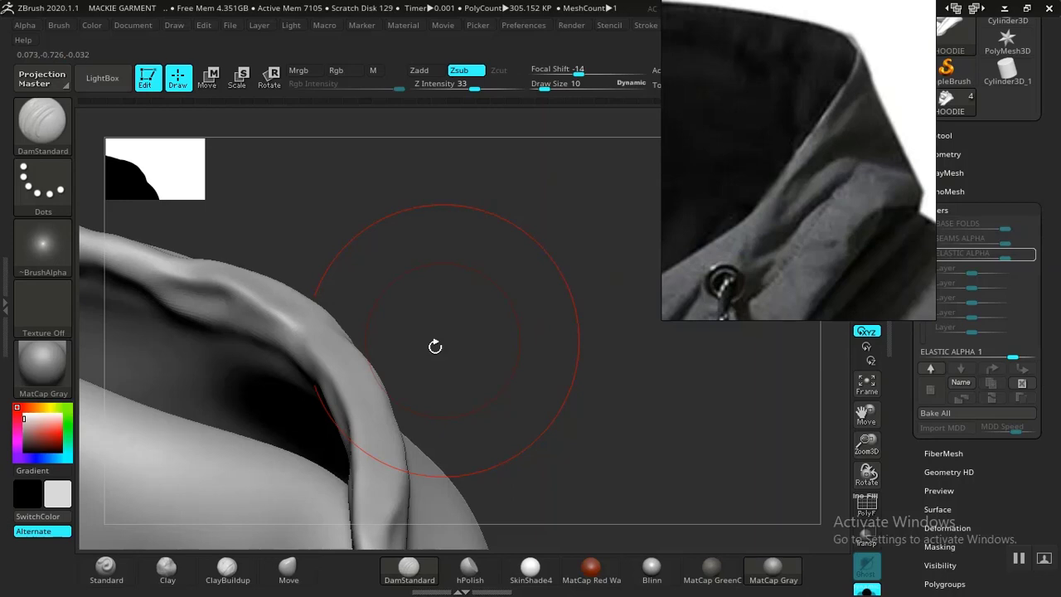
{"action": "key", "text": "b"}
{"action": "key", "text": "p"}
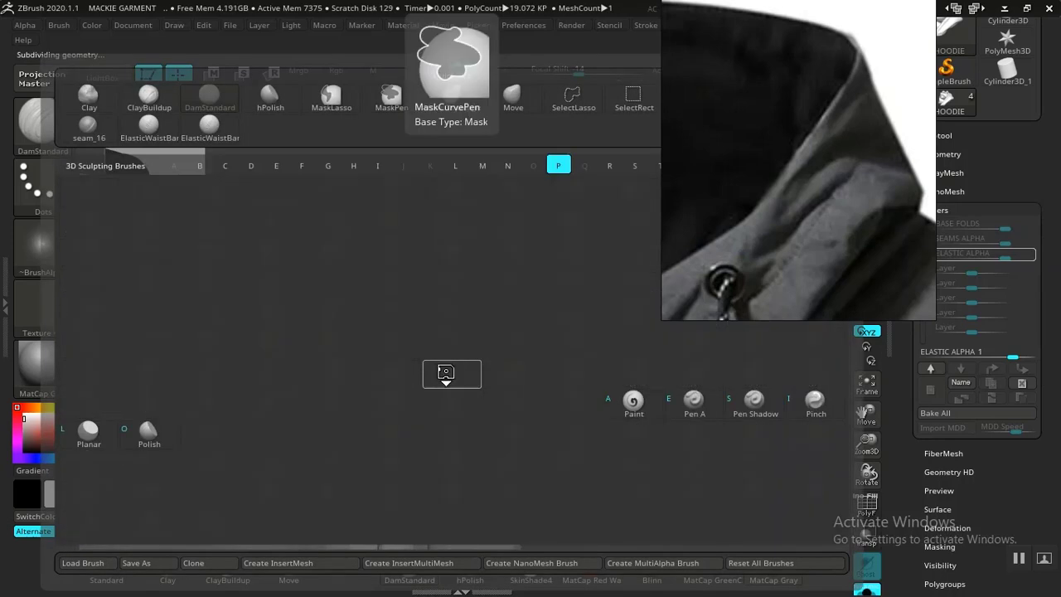
{"action": "key", "text": "i"}
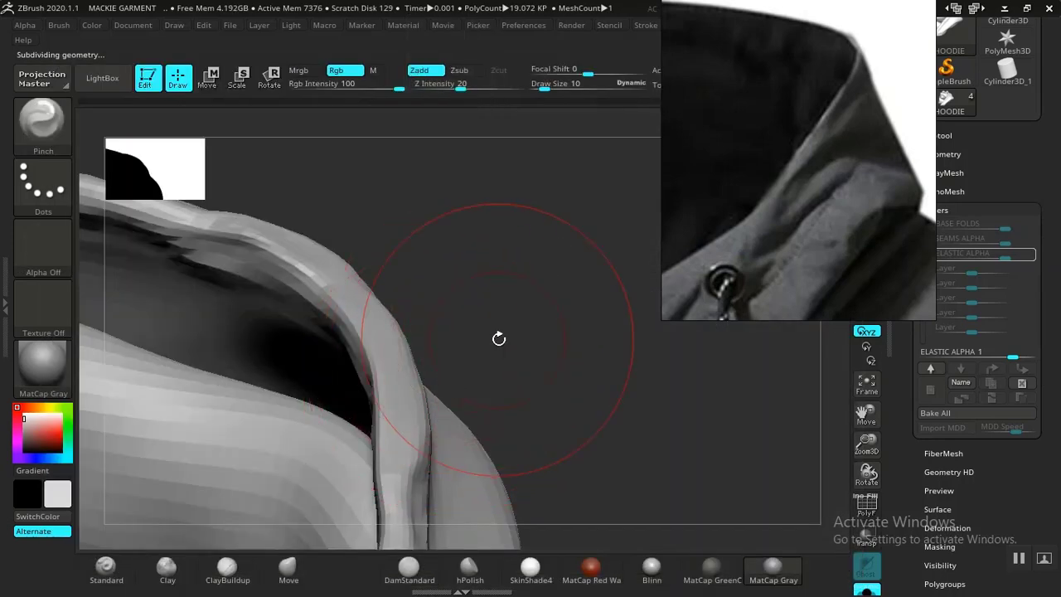
- Pinch the hem's rim around its bend and along the upper edge to tighten the folds
{"action": "left_click_drag", "start_coordinate": [514, 335], "coordinate": [433, 313]}
{"action": "mouse_move", "coordinate": [423, 386]}
{"action": "left_mouse_down"}
{"action": "mouse_move", "coordinate": [415, 251]}
{"action": "mouse_move", "coordinate": [426, 428]}
{"action": "mouse_move", "coordinate": [423, 372]}
{"action": "left_mouse_up"}
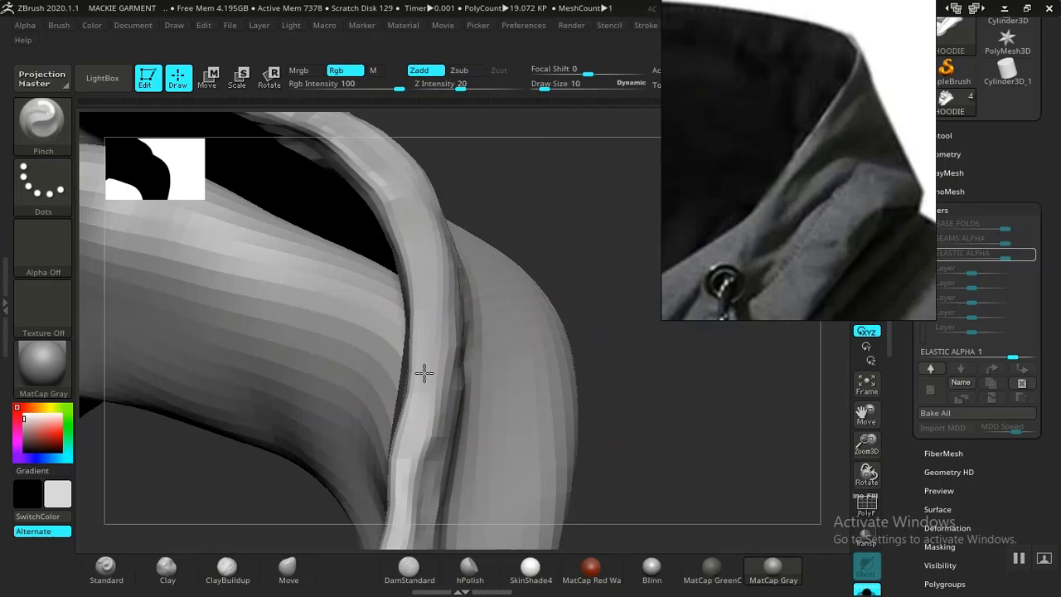
{"action": "mouse_move", "coordinate": [423, 372]}
{"action": "right_mouse_down"}
{"action": "mouse_move", "coordinate": [399, 341]}
{"action": "mouse_move", "coordinate": [428, 365]}
{"action": "right_mouse_up"}
{"action": "left_click_drag", "start_coordinate": [447, 393], "coordinate": [362, 366]}
{"action": "left_click_drag", "start_coordinate": [260, 346], "coordinate": [224, 336]}
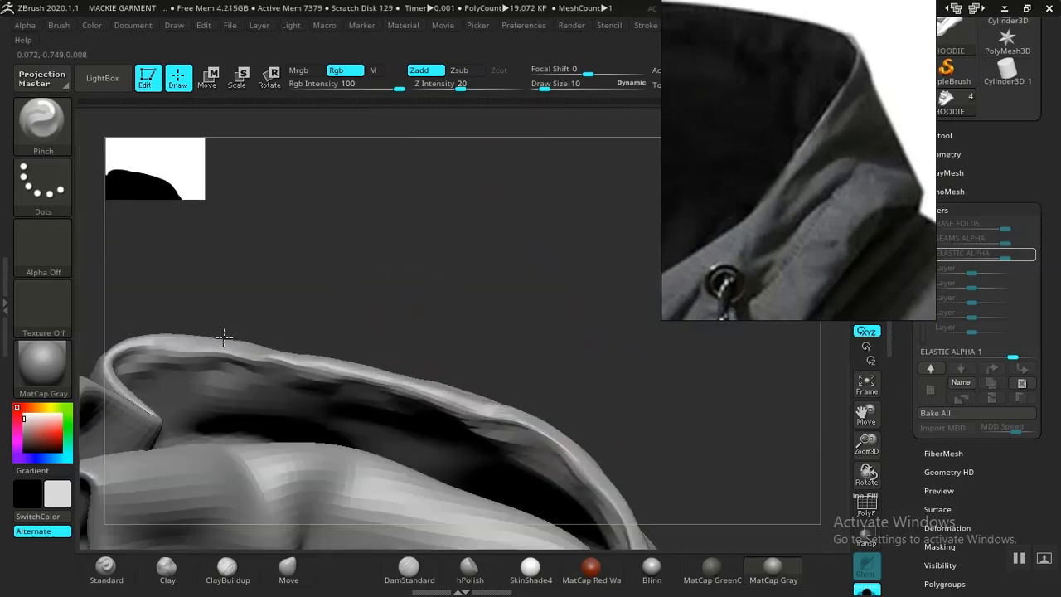
{"action": "mouse_move", "coordinate": [225, 336]}
{"action": "right_mouse_down"}
{"action": "mouse_move", "coordinate": [357, 356]}
{"action": "mouse_move", "coordinate": [348, 308]}
{"action": "right_mouse_up"}
{"action": "mouse_move", "coordinate": [348, 308]}
{"action": "left_mouse_down"}
{"action": "mouse_move", "coordinate": [308, 289]}
{"action": "mouse_move", "coordinate": [387, 339]}
{"action": "left_mouse_up"}
{"action": "right_click_drag", "start_coordinate": [387, 339], "coordinate": [572, 284]}
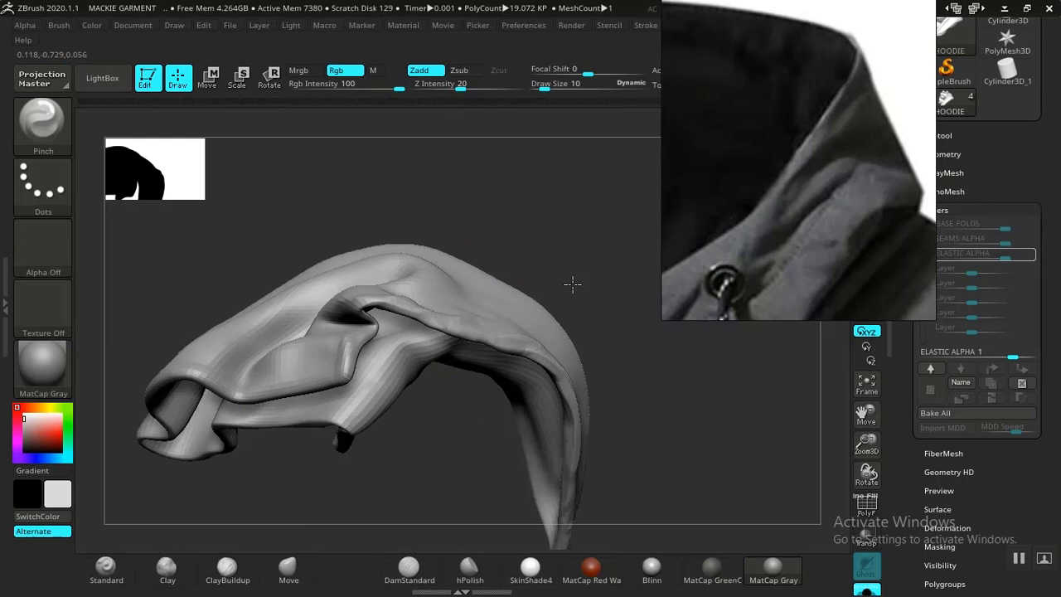
- Adjust how much of the jacket reference is shown and inspect the hood half's folds against it
{"action": "right_click_drag", "start_coordinate": [572, 285], "coordinate": [368, 379]}
{"action": "right_click_drag", "start_coordinate": [355, 416], "coordinate": [502, 268]}
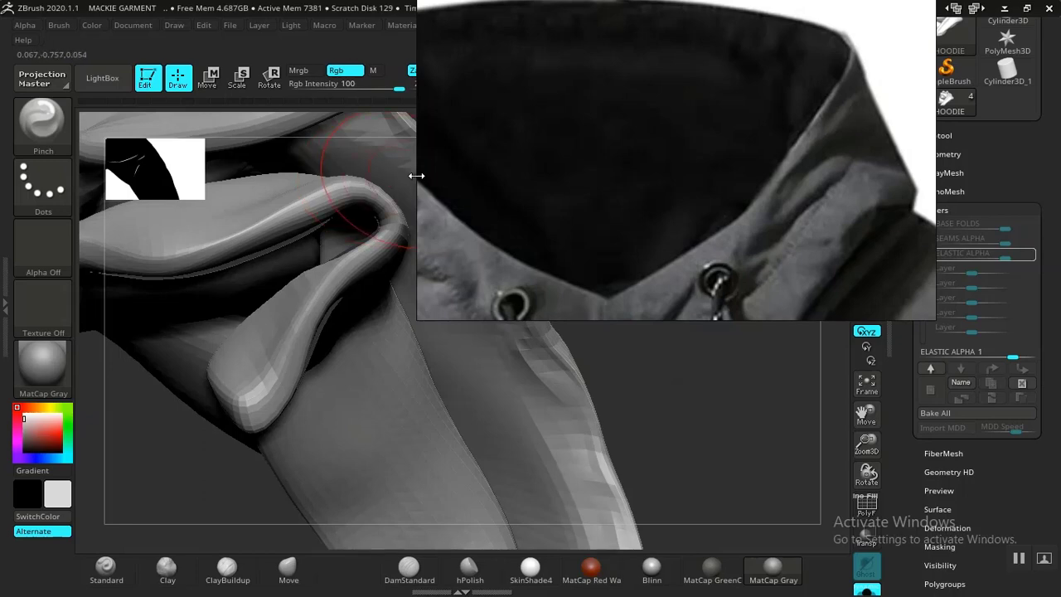
{"action": "left_click_drag", "start_coordinate": [418, 176], "coordinate": [633, 178]}
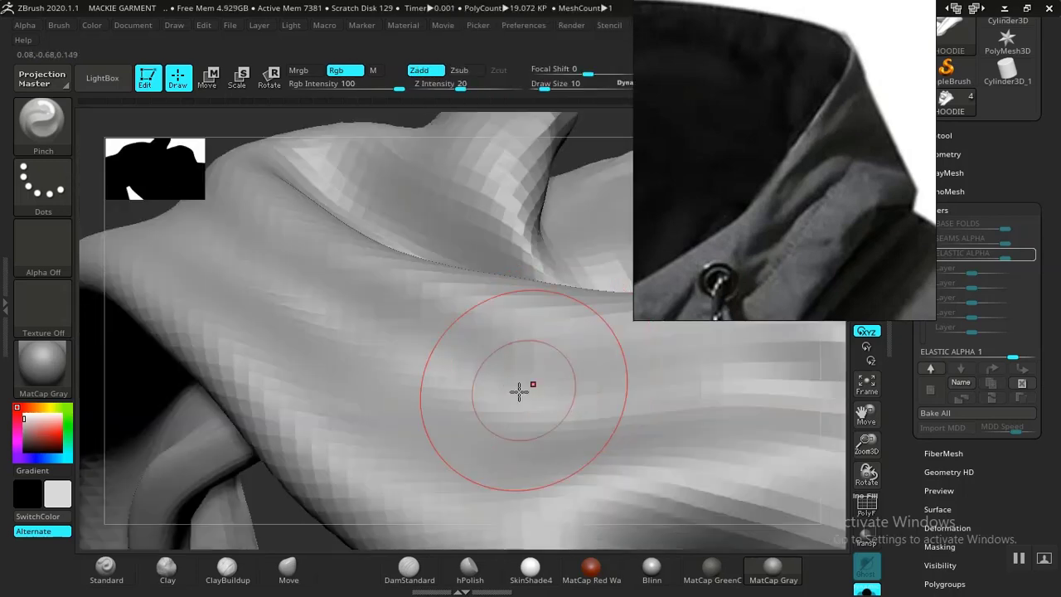
{"action": "right_click_drag", "start_coordinate": [499, 417], "coordinate": [497, 438], "text": "ctrl"}
{"action": "right_click_drag", "start_coordinate": [466, 396], "coordinate": [473, 428], "text": "ctrl"}
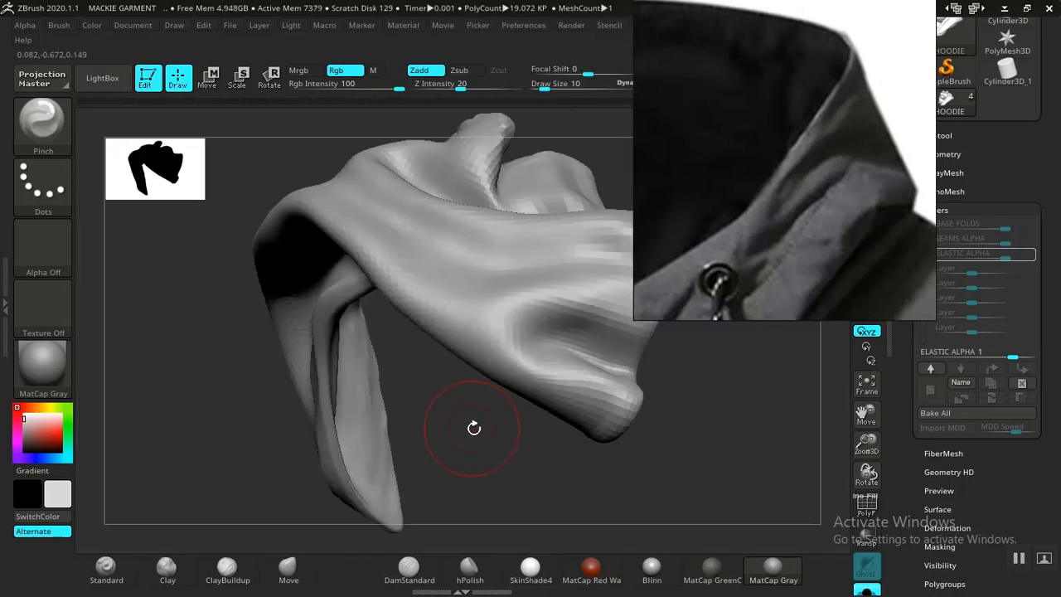
- Carve DamStandard creases at draw size 10 into the hem's outer side, up to its folded corner
{"action": "left_click_drag", "start_coordinate": [473, 428], "coordinate": [615, 462]}
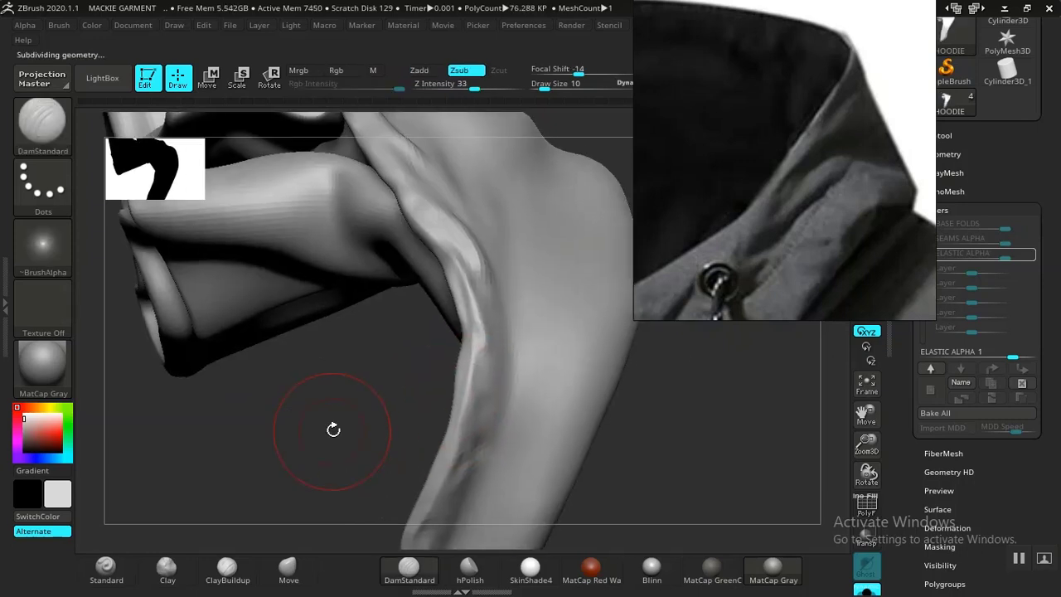
{"action": "mouse_move", "coordinate": [339, 435]}
{"action": "left_mouse_down"}
{"action": "mouse_move", "coordinate": [422, 476]}
{"action": "mouse_move", "coordinate": [323, 455]}
{"action": "mouse_move", "coordinate": [338, 379]}
{"action": "left_mouse_up"}
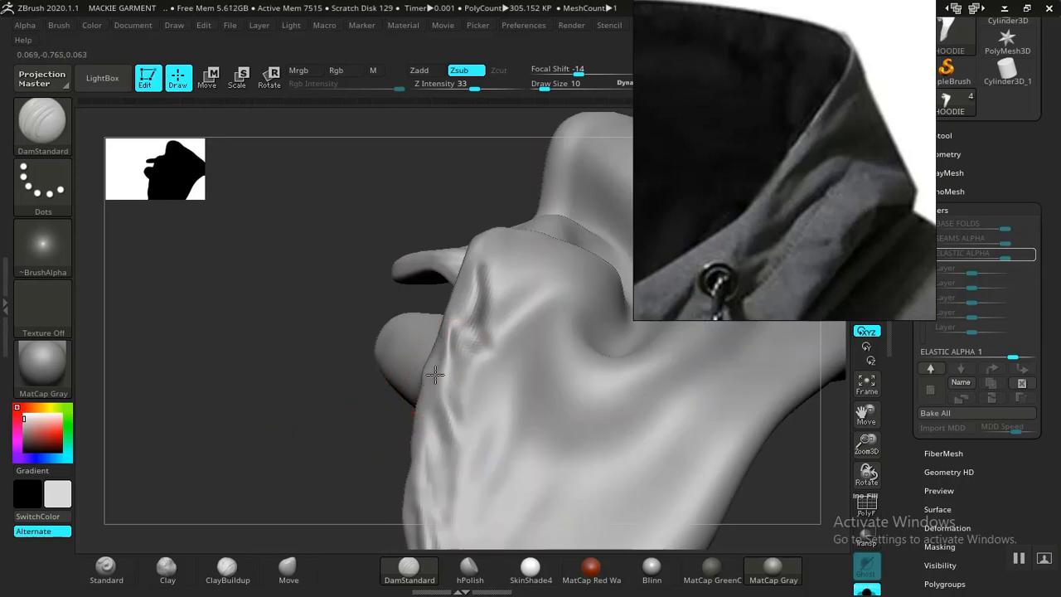
{"action": "left_click_drag", "start_coordinate": [466, 413], "coordinate": [460, 332]}
{"action": "mouse_move", "coordinate": [374, 424]}
{"action": "left_mouse_down"}
{"action": "mouse_move", "coordinate": [362, 483]}
{"action": "mouse_move", "coordinate": [397, 481]}
{"action": "left_mouse_up"}
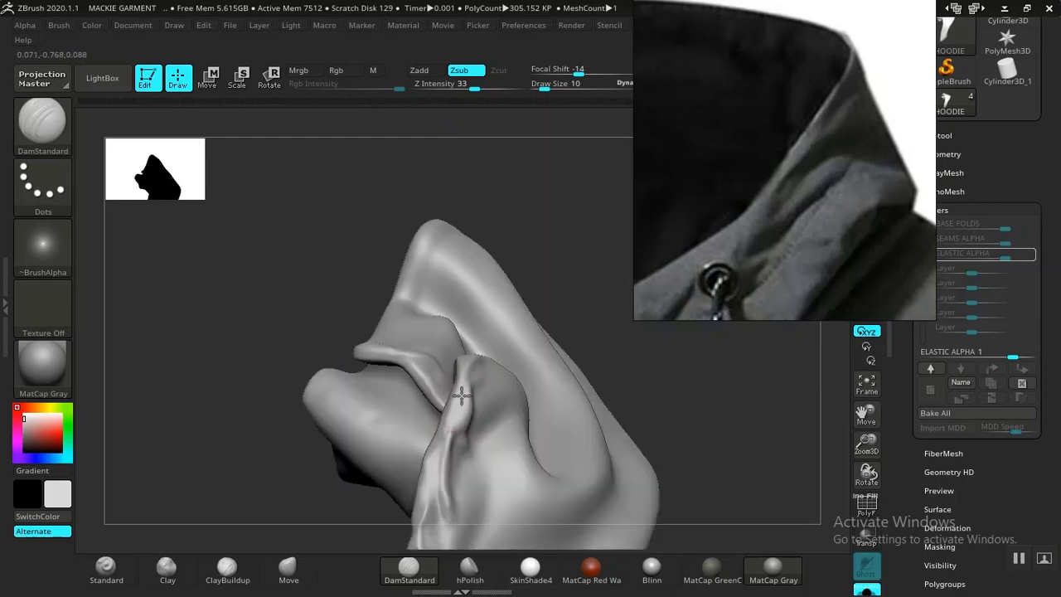
- Carve creases down the smooth fold edge just beyond the hem's wrinkled corner
{"action": "mouse_move", "coordinate": [535, 286]}
{"action": "left_mouse_down"}
{"action": "mouse_move", "coordinate": [545, 268]}
{"action": "mouse_move", "coordinate": [390, 402]}
{"action": "mouse_move", "coordinate": [285, 428]}
{"action": "mouse_move", "coordinate": [228, 473]}
{"action": "mouse_move", "coordinate": [224, 461]}
{"action": "left_mouse_up"}
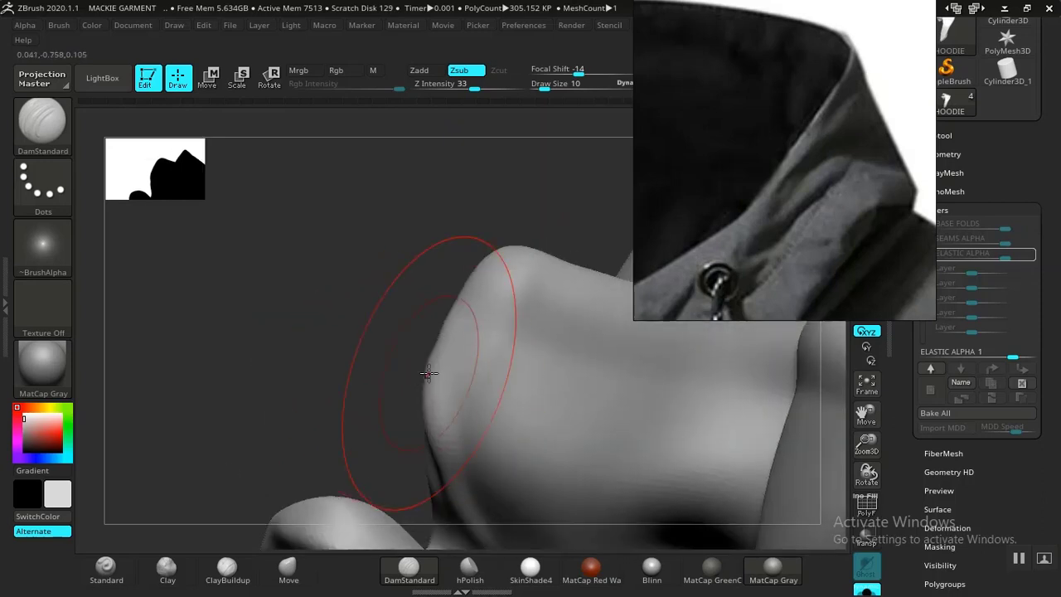
{"action": "left_click_drag", "start_coordinate": [431, 374], "coordinate": [440, 479]}
{"action": "left_click_drag", "start_coordinate": [348, 439], "coordinate": [388, 365]}
{"action": "left_click_drag", "start_coordinate": [431, 399], "coordinate": [442, 443]}
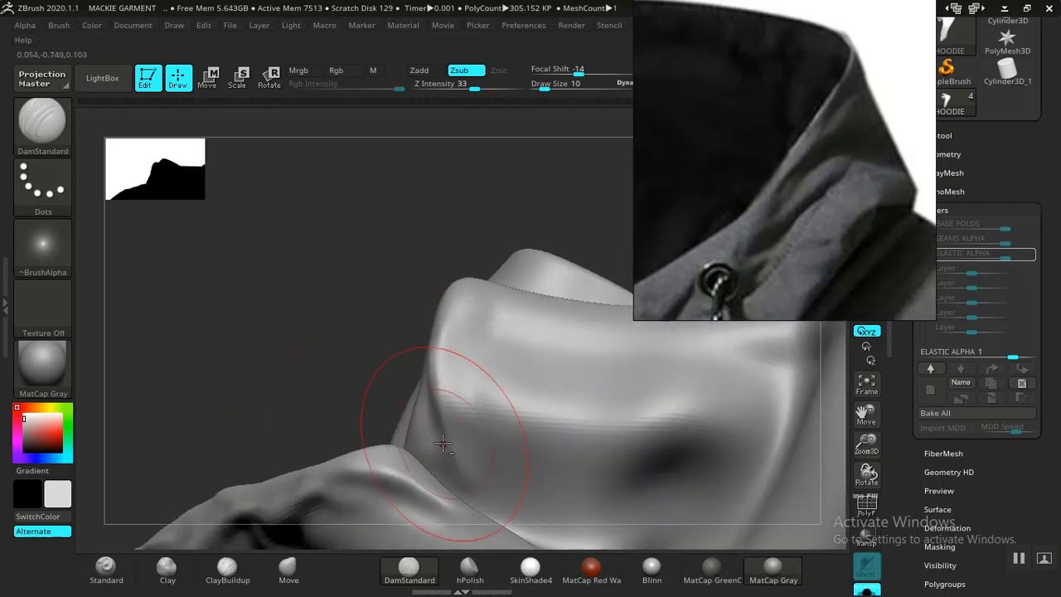
{"action": "left_click_drag", "start_coordinate": [428, 393], "coordinate": [441, 452]}
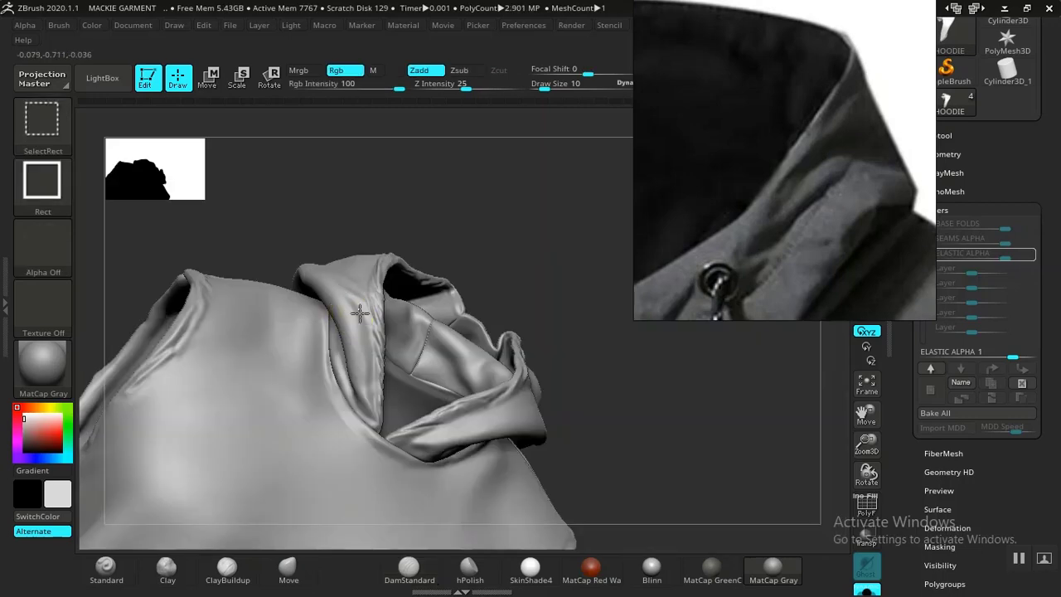
- Isolate the other hood half and pinch the wrinkles along its opening rim, enlarging the draw size to 18
{"action": "left_click", "coordinate": [394, 321], "text": "ctrl+shift"}
{"action": "left_click_drag", "start_coordinate": [574, 412], "coordinate": [601, 412]}
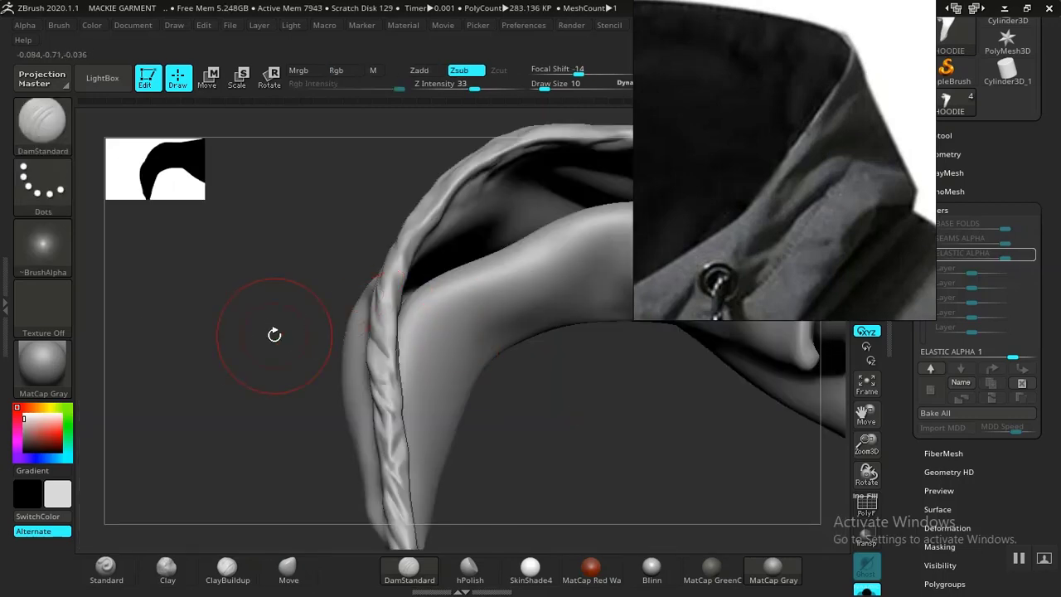
{"action": "mouse_move", "coordinate": [277, 334]}
{"action": "left_mouse_down"}
{"action": "mouse_move", "coordinate": [239, 318]}
{"action": "mouse_move", "coordinate": [251, 355]}
{"action": "mouse_move", "coordinate": [379, 273]}
{"action": "left_mouse_up"}
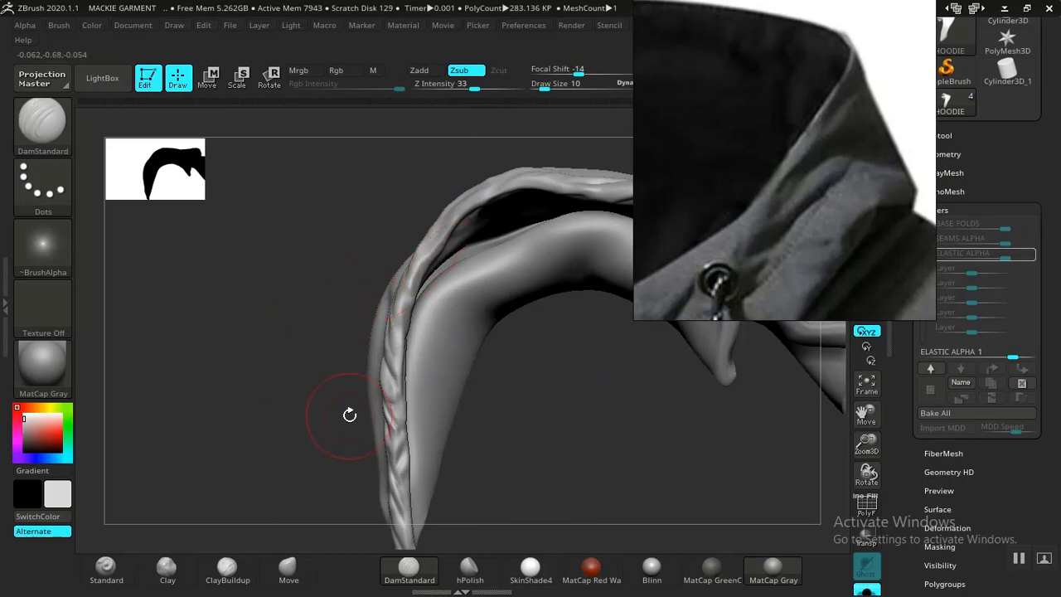
{"action": "key", "text": "b"}
{"action": "key", "text": "p"}
{"action": "key", "text": "i"}
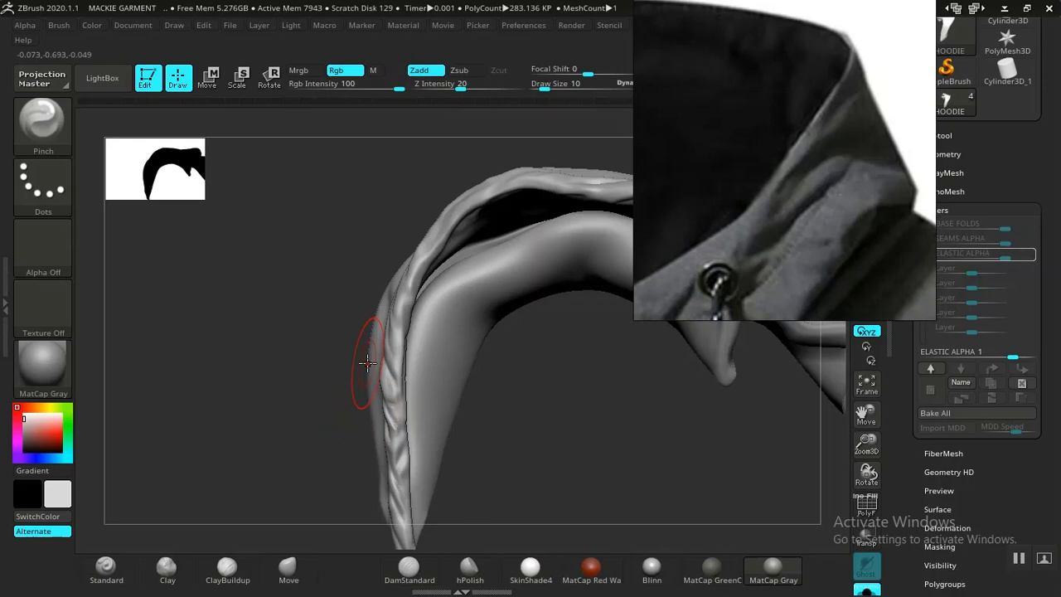
{"action": "mouse_move", "coordinate": [367, 362]}
{"action": "left_mouse_down"}
{"action": "mouse_move", "coordinate": [522, 451]}
{"action": "mouse_move", "coordinate": [439, 305]}
{"action": "left_mouse_up"}
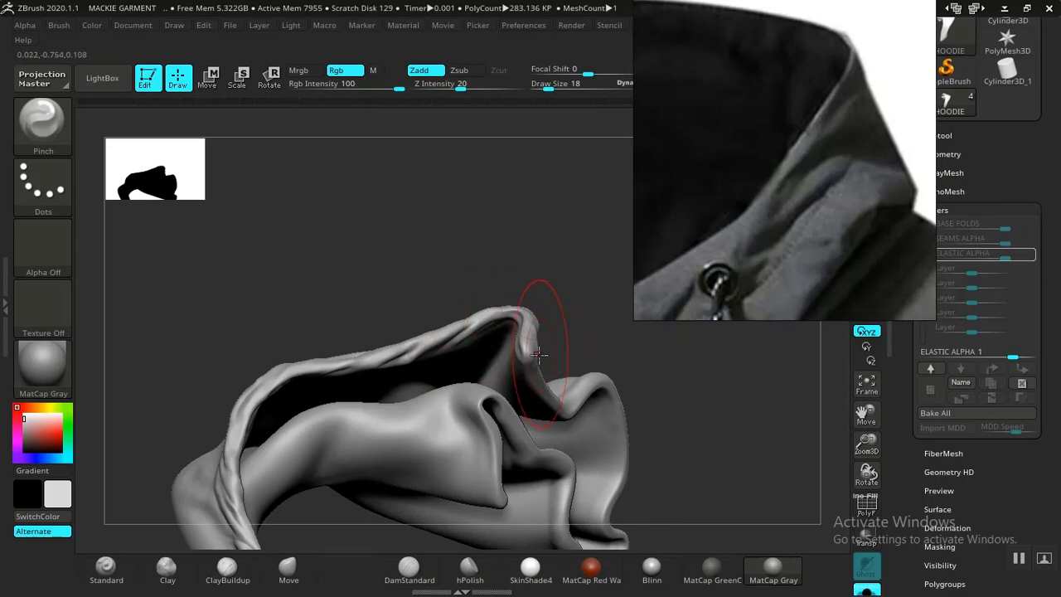
{"action": "mouse_move", "coordinate": [539, 355]}
{"action": "left_mouse_down"}
{"action": "mouse_move", "coordinate": [516, 293]}
{"action": "mouse_move", "coordinate": [464, 336]}
{"action": "mouse_move", "coordinate": [511, 394]}
{"action": "mouse_move", "coordinate": [474, 424]}
{"action": "mouse_move", "coordinate": [497, 256]}
{"action": "mouse_move", "coordinate": [282, 481]}
{"action": "mouse_move", "coordinate": [578, 280]}
{"action": "mouse_move", "coordinate": [547, 320]}
{"action": "mouse_move", "coordinate": [584, 361]}
{"action": "left_mouse_up"}
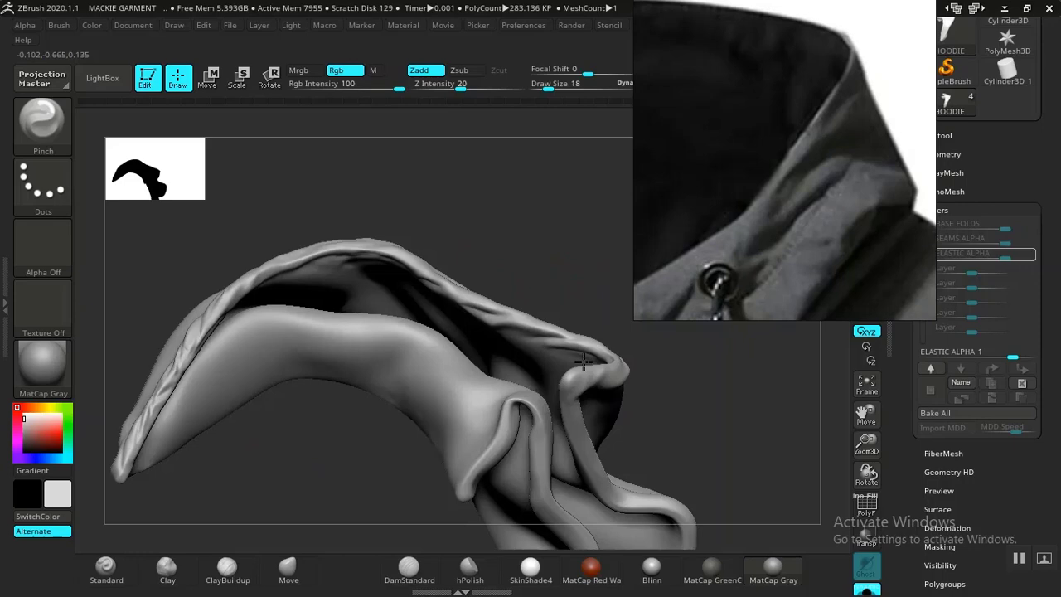
- Show the whole hoodie again and inspect its front, back, armhole and hood opening
{"action": "mouse_move", "coordinate": [584, 361]}
{"action": "left_mouse_down", "text": "alt"}
{"action": "mouse_move", "coordinate": [521, 339]}
{"action": "mouse_move", "coordinate": [545, 311]}
{"action": "mouse_move", "coordinate": [536, 316]}
{"action": "left_mouse_up", "text": "alt"}
{"action": "left_click_drag", "start_coordinate": [535, 317], "coordinate": [558, 388], "text": "ctrl+shift"}
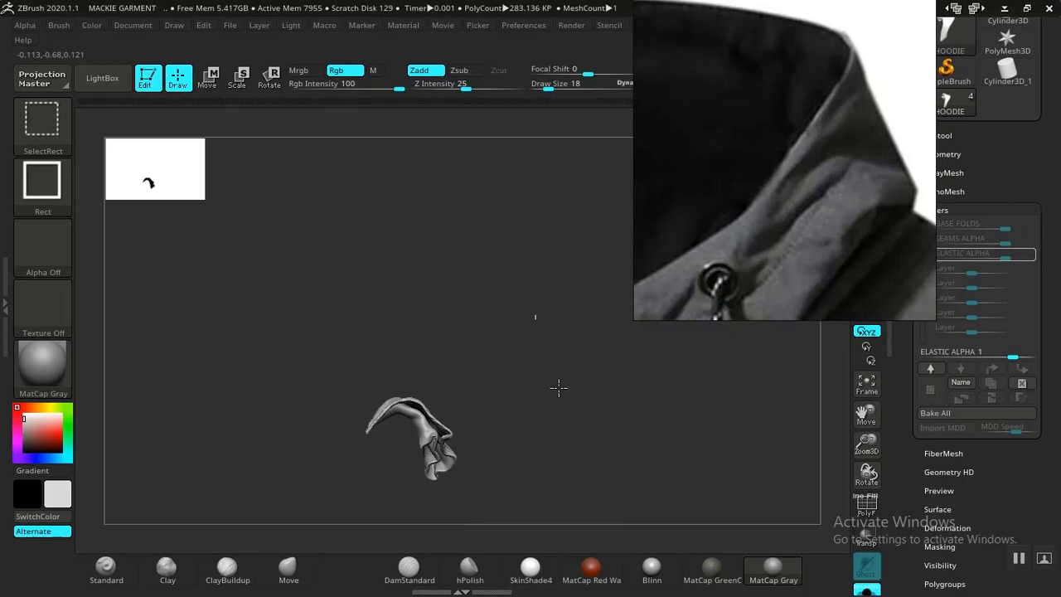
{"action": "left_click", "coordinate": [556, 383], "text": "ctrl+shift"}
{"action": "left_click_drag", "start_coordinate": [553, 378], "coordinate": [587, 410]}
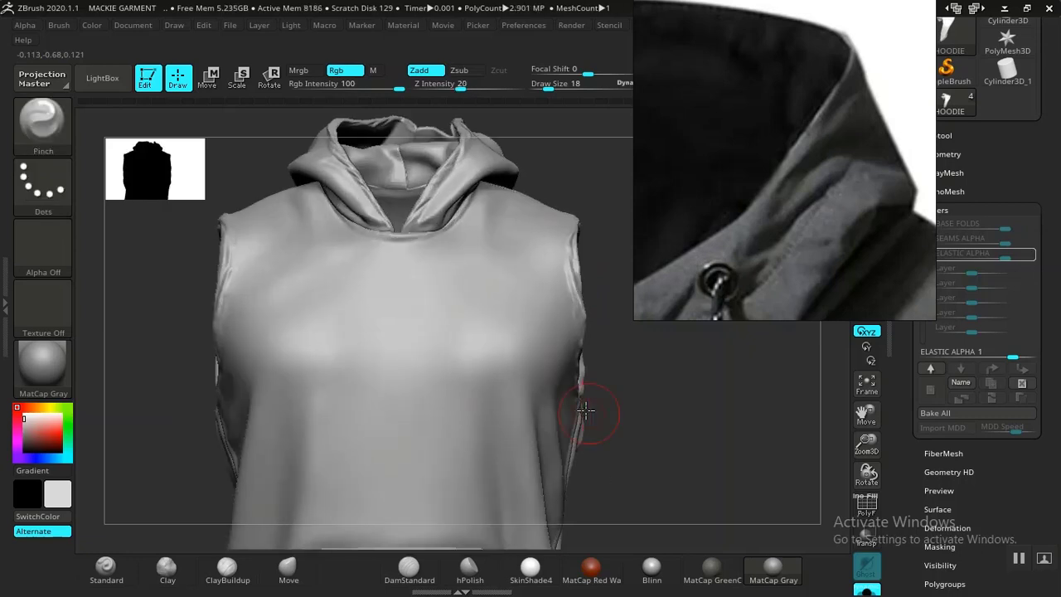
{"action": "left_click_drag", "start_coordinate": [667, 459], "coordinate": [654, 416]}
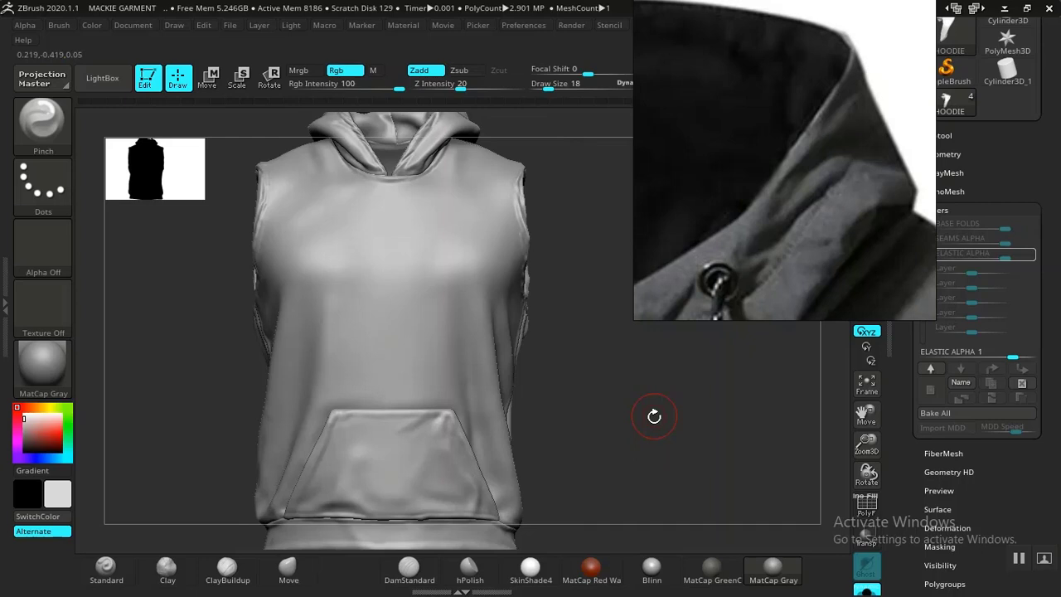
{"action": "left_click_drag", "start_coordinate": [654, 416], "coordinate": [599, 390]}
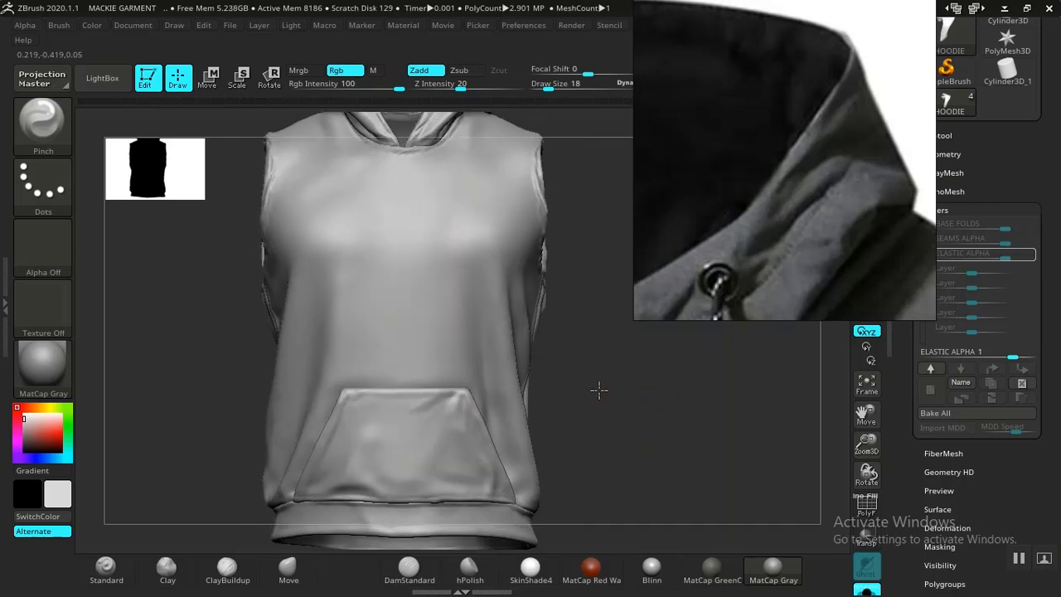
{"action": "right_click_drag", "start_coordinate": [598, 390], "coordinate": [611, 415], "text": "ctrl"}
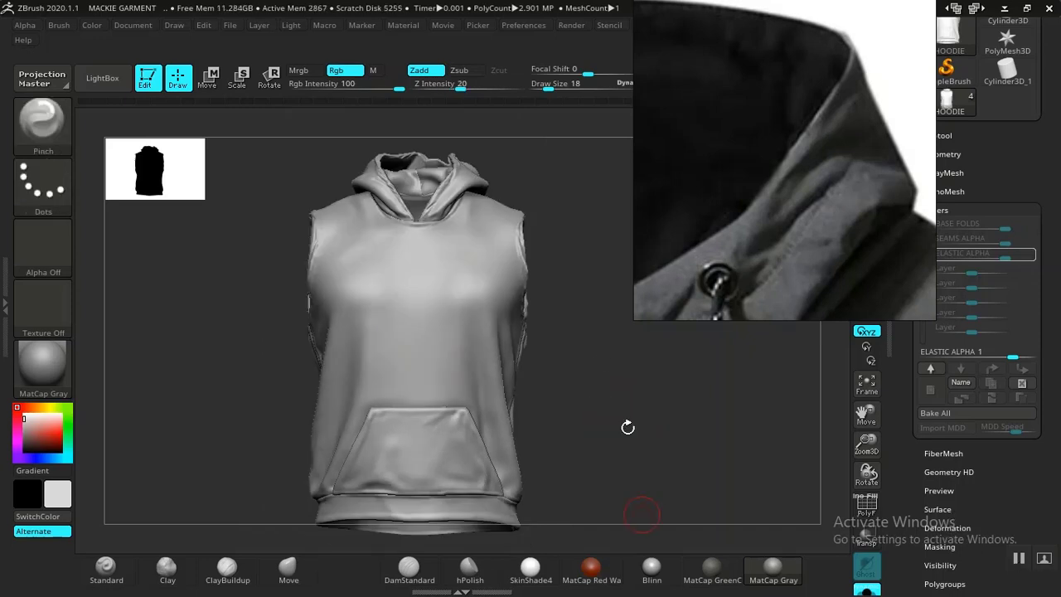
{"action": "mouse_move", "coordinate": [589, 348]}
{"action": "left_mouse_down"}
{"action": "mouse_move", "coordinate": [552, 357]}
{"action": "mouse_move", "coordinate": [579, 365]}
{"action": "left_mouse_up"}
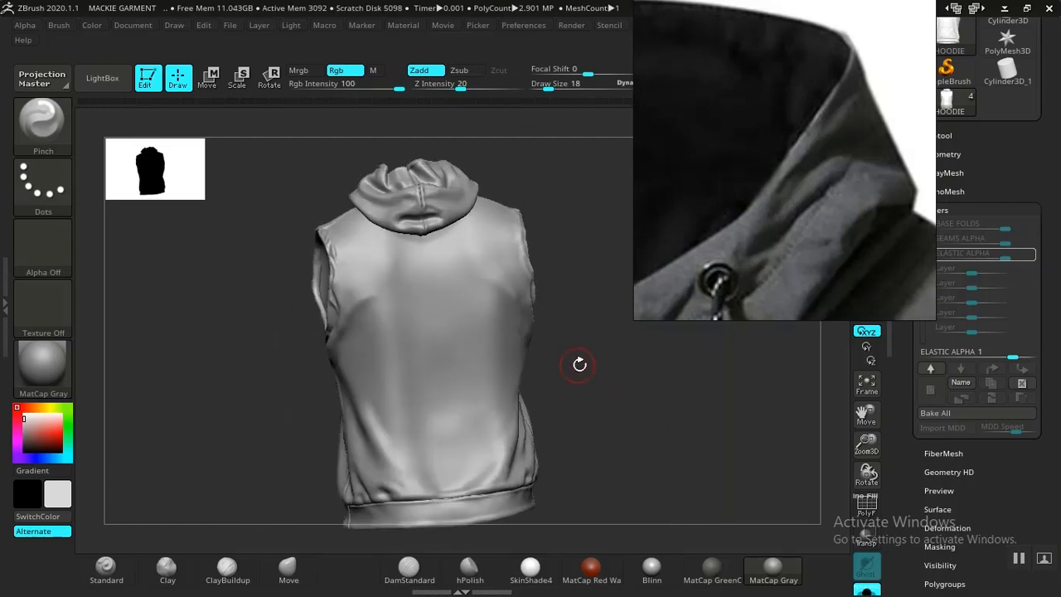
{"action": "left_click_drag", "start_coordinate": [580, 364], "coordinate": [538, 263]}
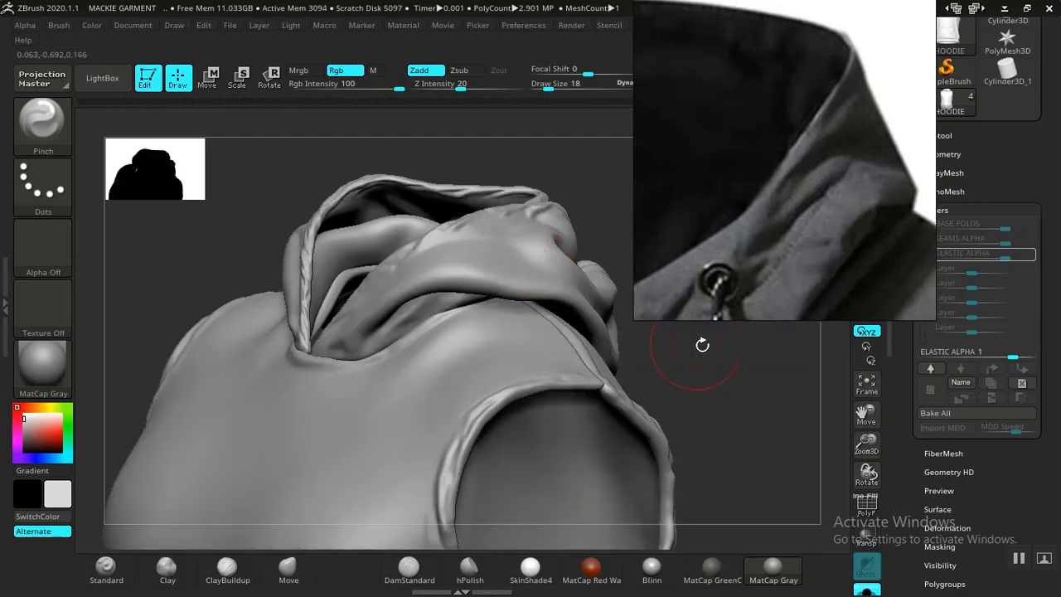
- Inspect the complete hoodie from the front, from the hood down to the pocket and waistband
{"action": "left_click_drag", "start_coordinate": [702, 345], "coordinate": [675, 378]}
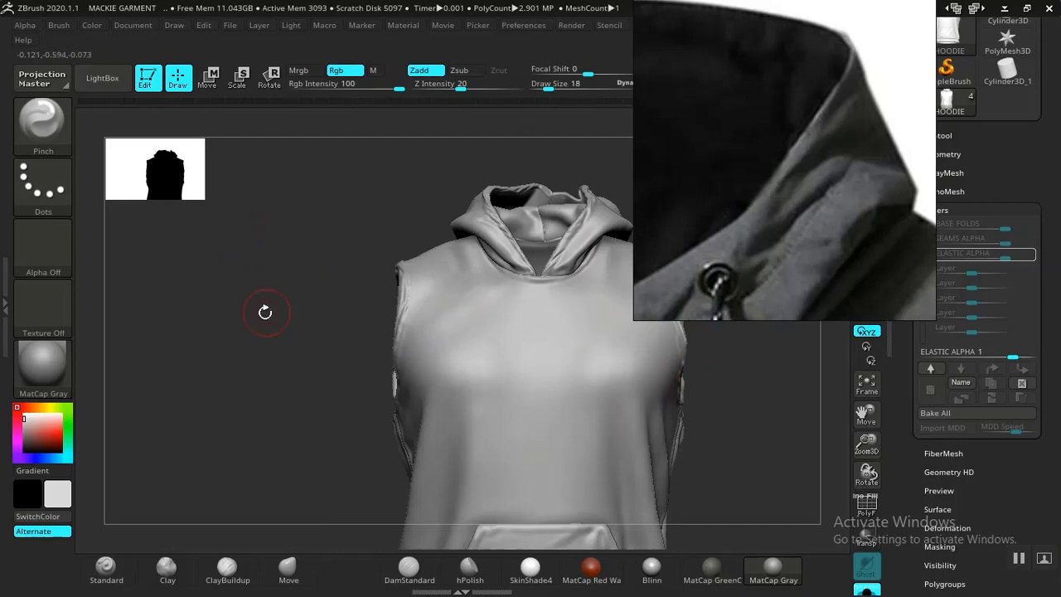
{"action": "left_click_drag", "start_coordinate": [257, 316], "coordinate": [248, 305], "text": "alt"}
{"action": "left_click_drag", "start_coordinate": [740, 404], "coordinate": [632, 397], "text": "alt"}
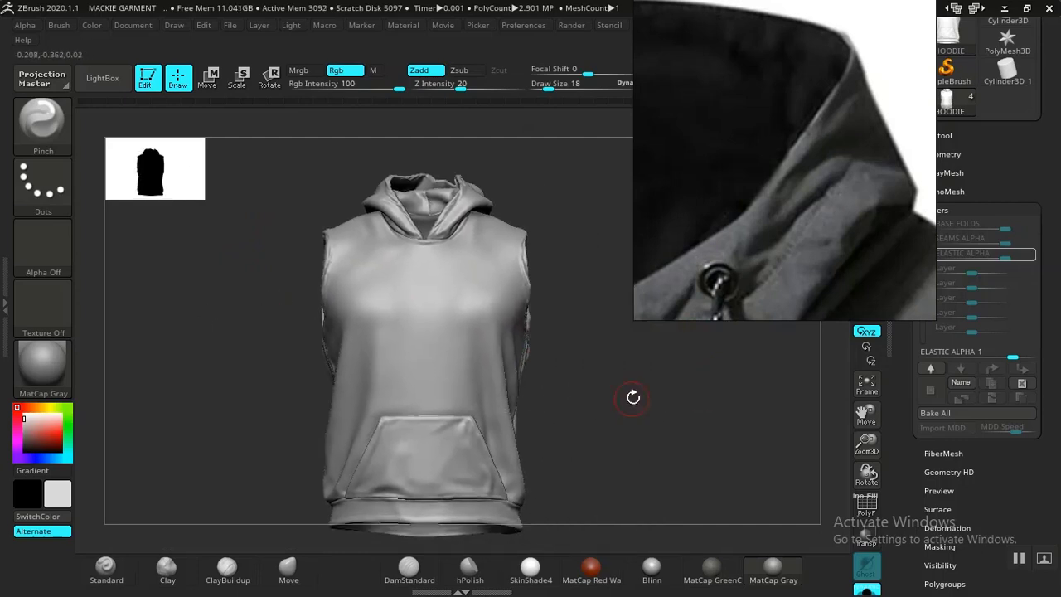
{"action": "left_click_drag", "start_coordinate": [777, 206], "coordinate": [703, 209]}
{"action": "left_click_drag", "start_coordinate": [535, 377], "coordinate": [542, 435]}
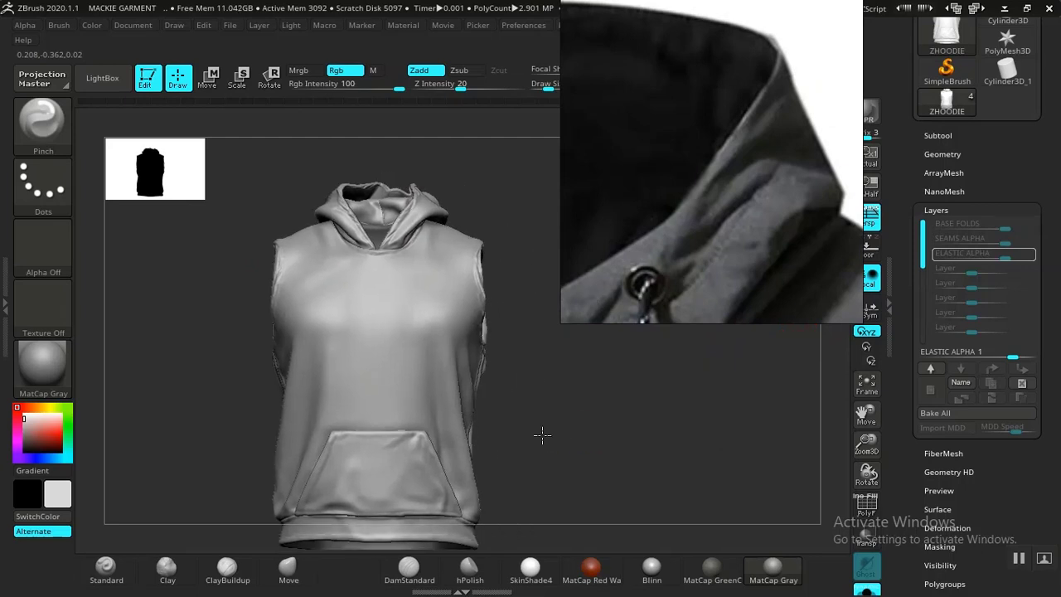
{"action": "left_click_drag", "start_coordinate": [542, 435], "coordinate": [547, 433]}
- Examine the seams around the hood and neckline of the beige hoodie in the reference board
{"action": "middle_click_drag", "start_coordinate": [597, 282], "coordinate": [795, 148]}
{"action": "scroll", "coordinate": [728, 196], "scroll_direction": "down", "scroll_amount": 5}
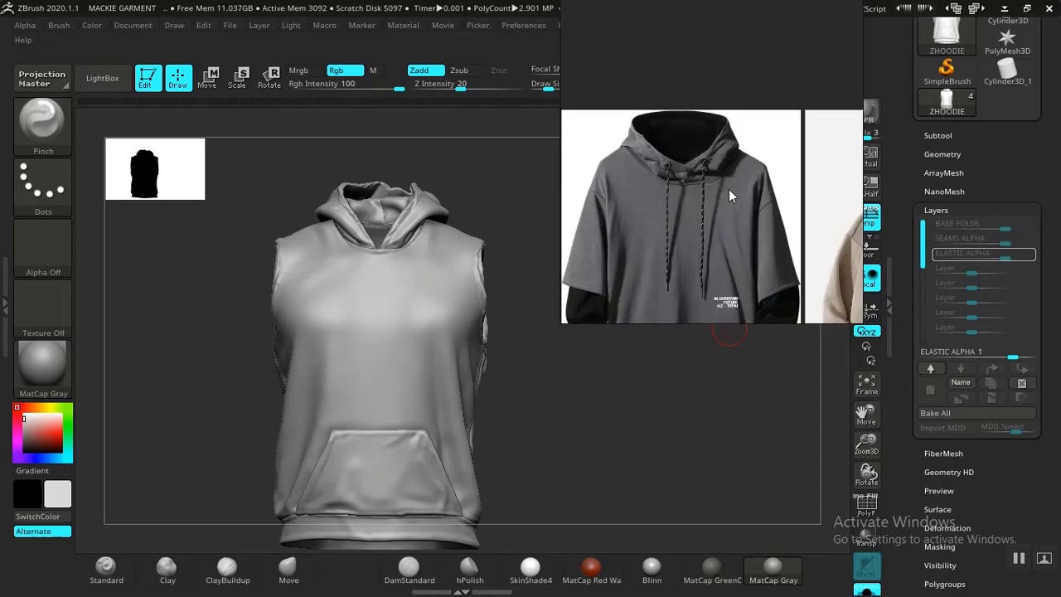
{"action": "middle_click_drag", "start_coordinate": [841, 265], "coordinate": [668, 193]}
{"action": "scroll", "coordinate": [668, 192], "scroll_direction": "up", "scroll_amount": 3}
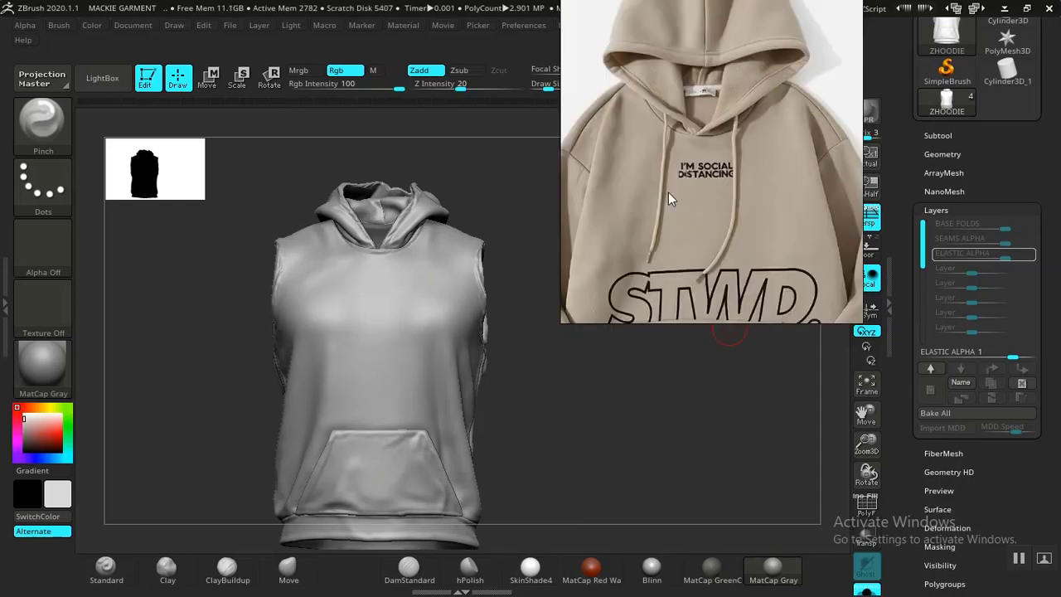
{"action": "scroll", "coordinate": [643, 155], "scroll_direction": "up", "scroll_amount": 4}
{"action": "middle_click_drag", "start_coordinate": [645, 81], "coordinate": [628, 156]}
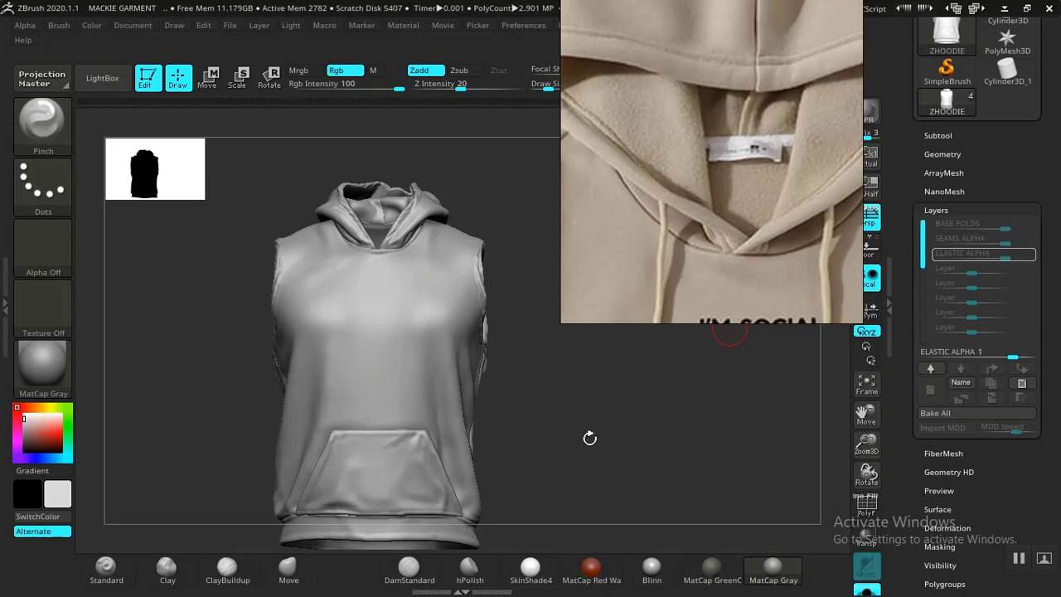
{"action": "left_click_drag", "start_coordinate": [588, 438], "coordinate": [583, 404]}
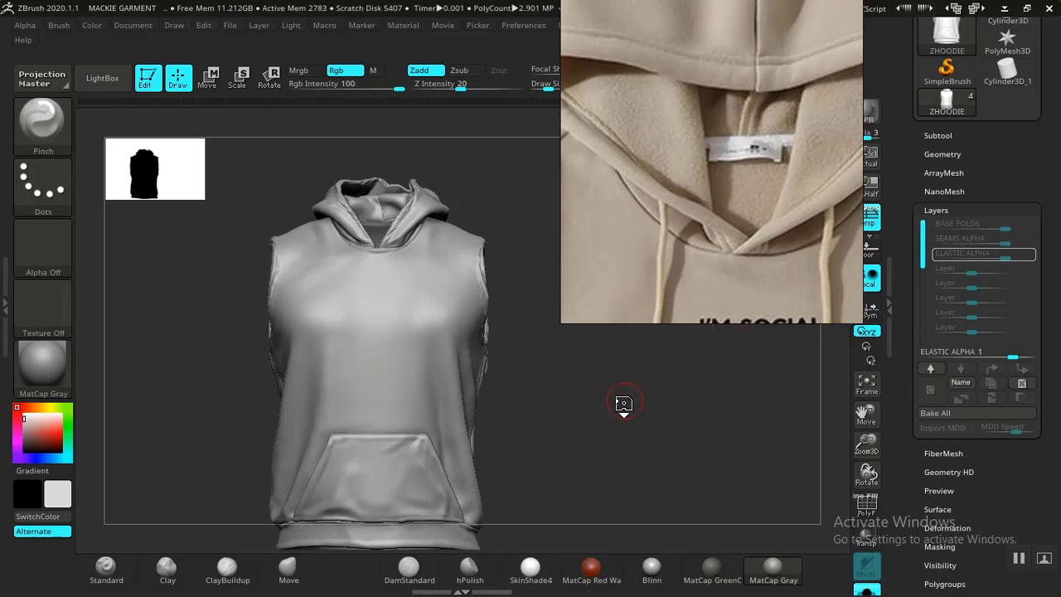
- Subdivide the hoodie once more and open the ZBrush Seam Brushes folder in LightBox
{"action": "key", "text": "ctrl+d"}
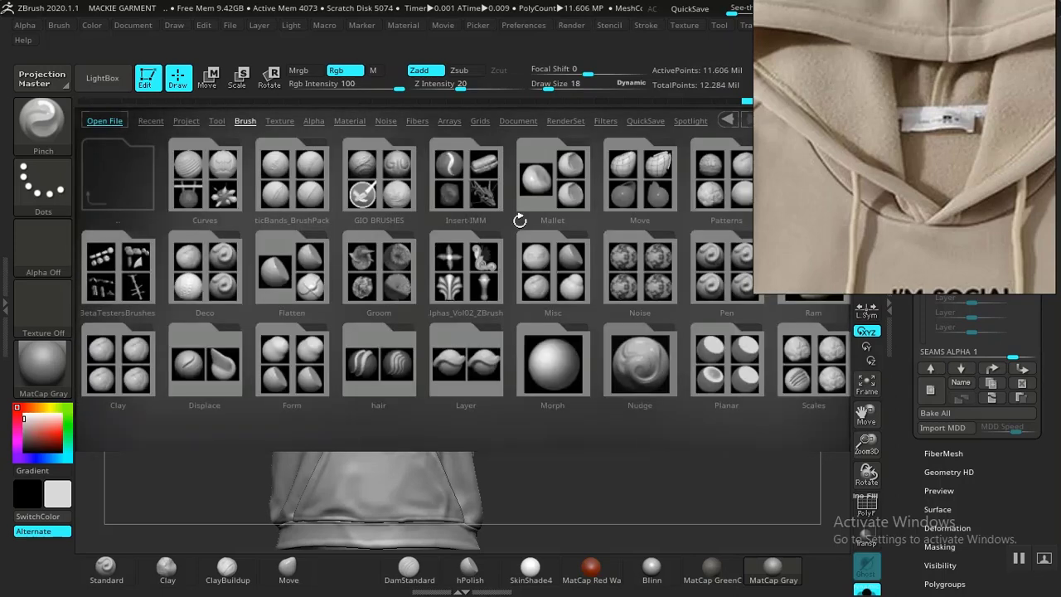
{"action": "left_click_drag", "start_coordinate": [638, 350], "coordinate": [341, 282]}
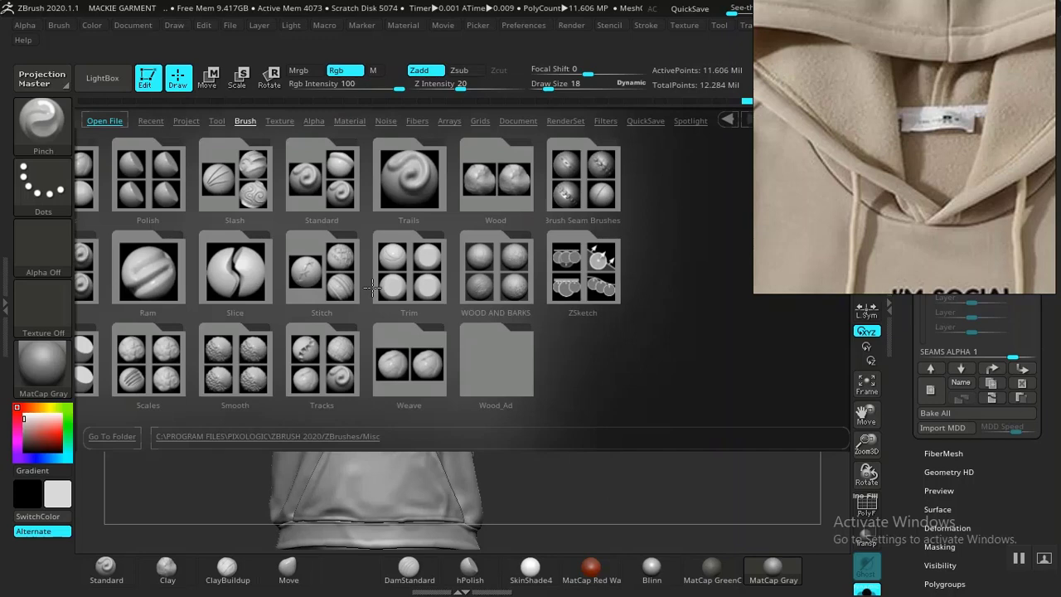
{"action": "left_click", "coordinate": [578, 181]}
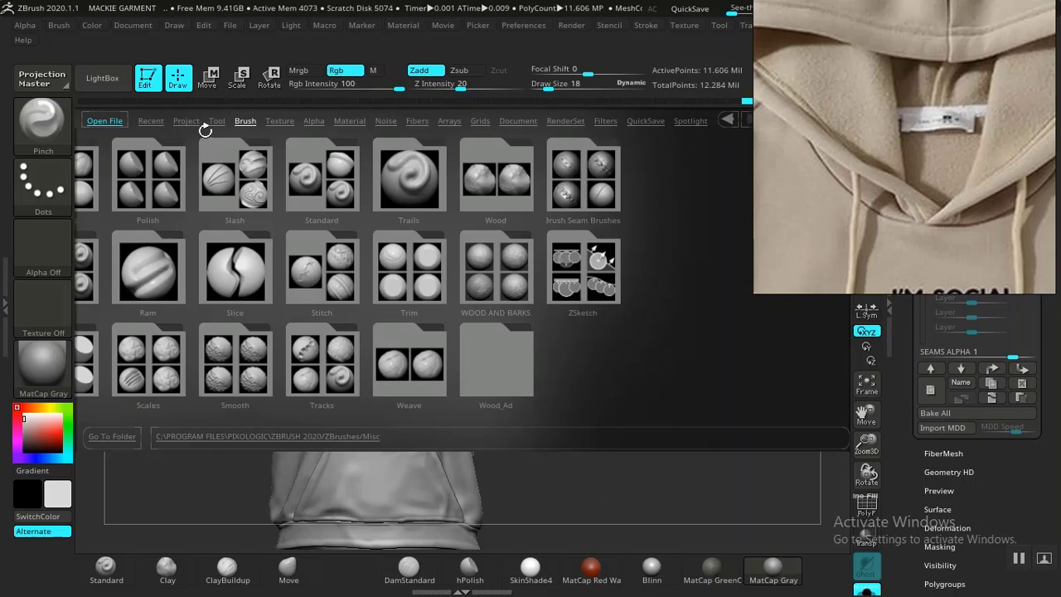
{"action": "left_click", "coordinate": [313, 121]}
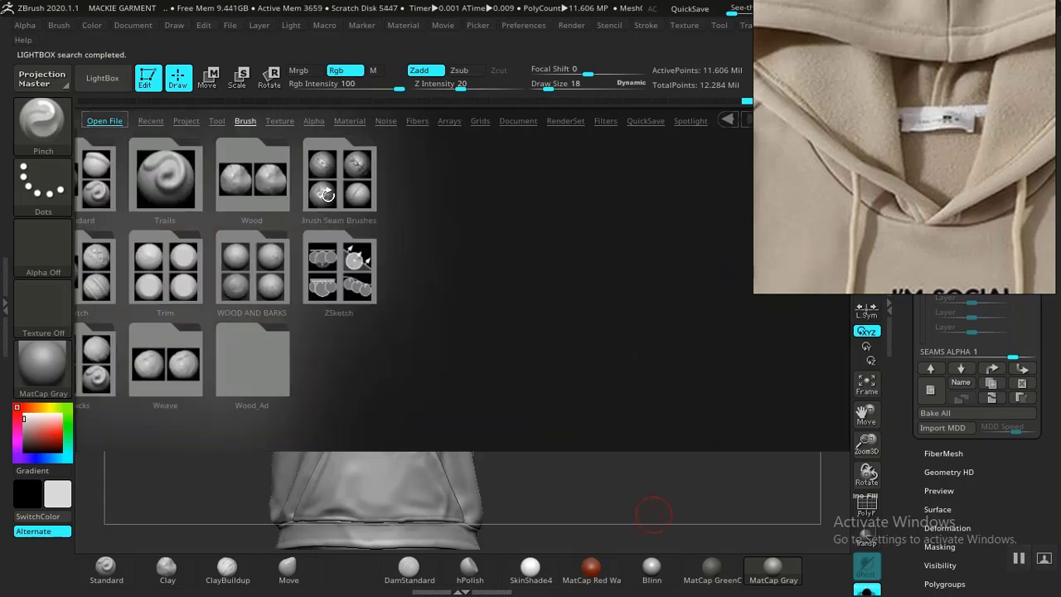
{"action": "double_click", "coordinate": [331, 196]}
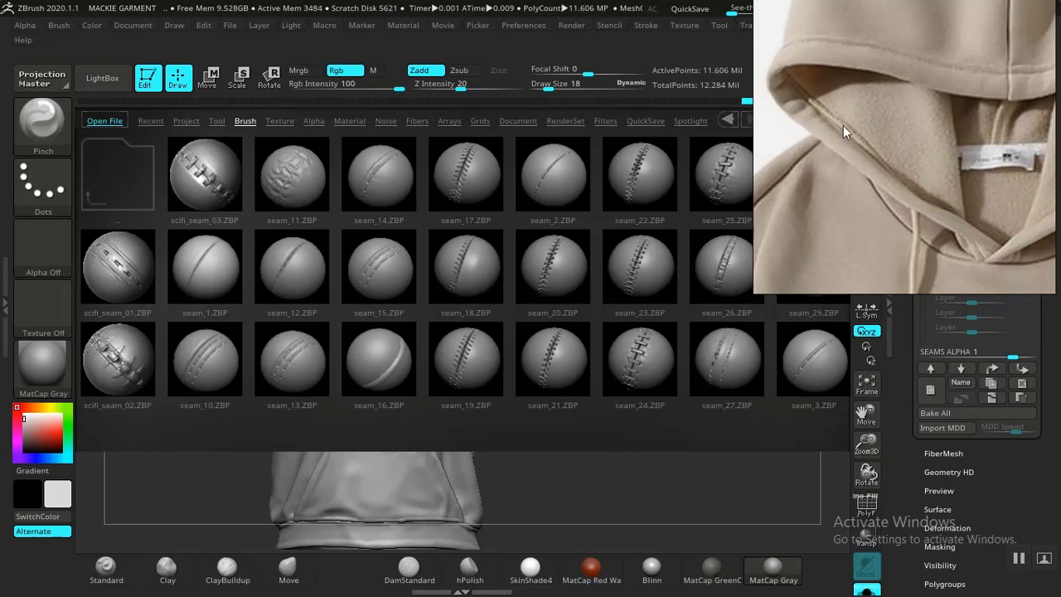
- Browse the seam brushes and load seam_16.ZBP as the sculpting brush
{"action": "left_click", "coordinate": [372, 358]}
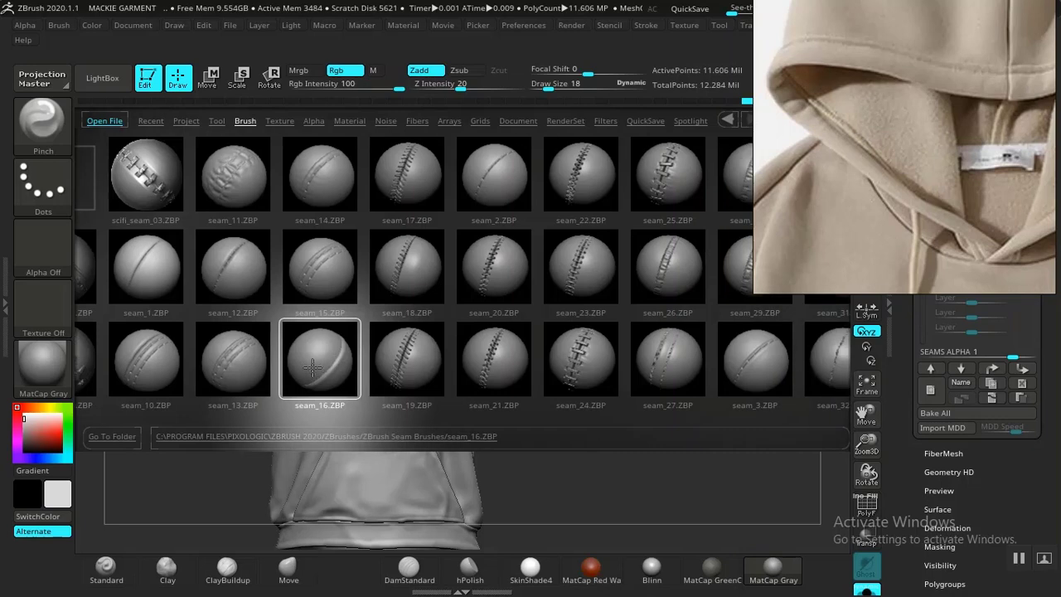
{"action": "left_click_drag", "start_coordinate": [406, 352], "coordinate": [307, 339]}
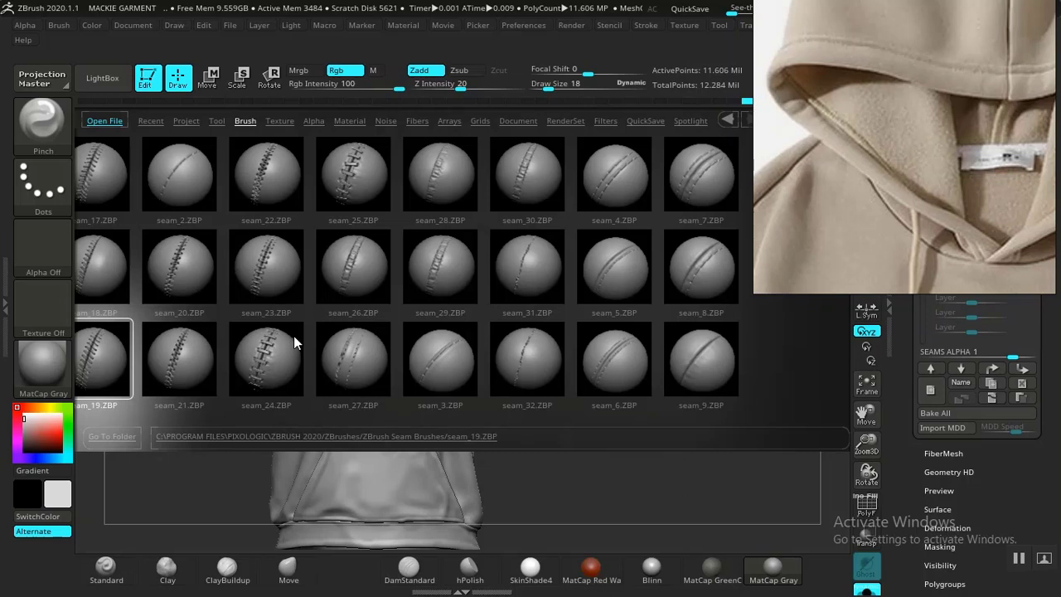
{"action": "left_click_drag", "start_coordinate": [295, 336], "coordinate": [387, 332]}
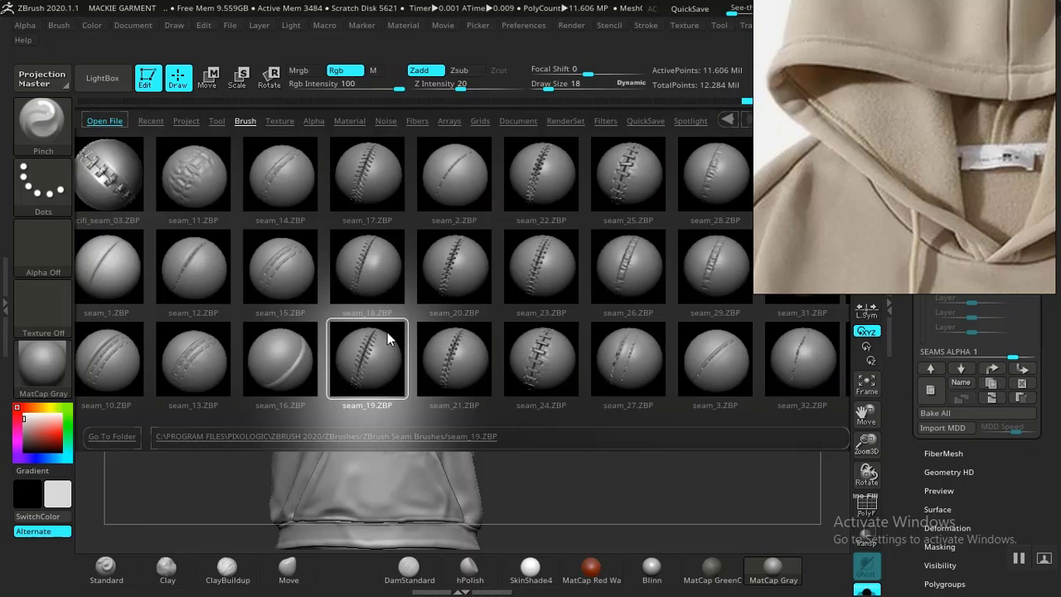
{"action": "double_click", "coordinate": [380, 367]}
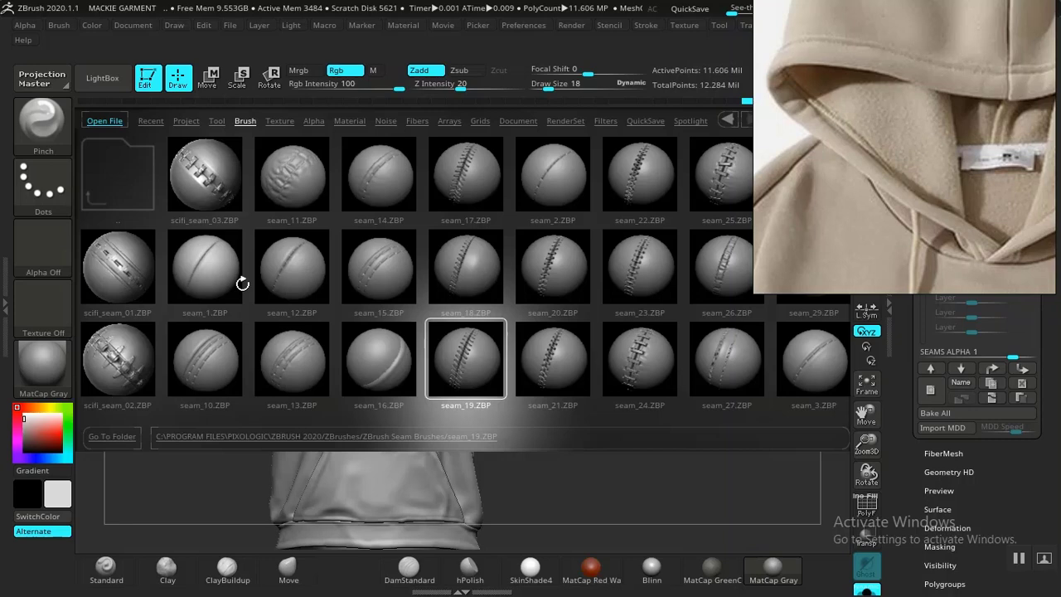
{"action": "scroll", "coordinate": [249, 278], "scroll_direction": "down", "scroll_amount": 5}
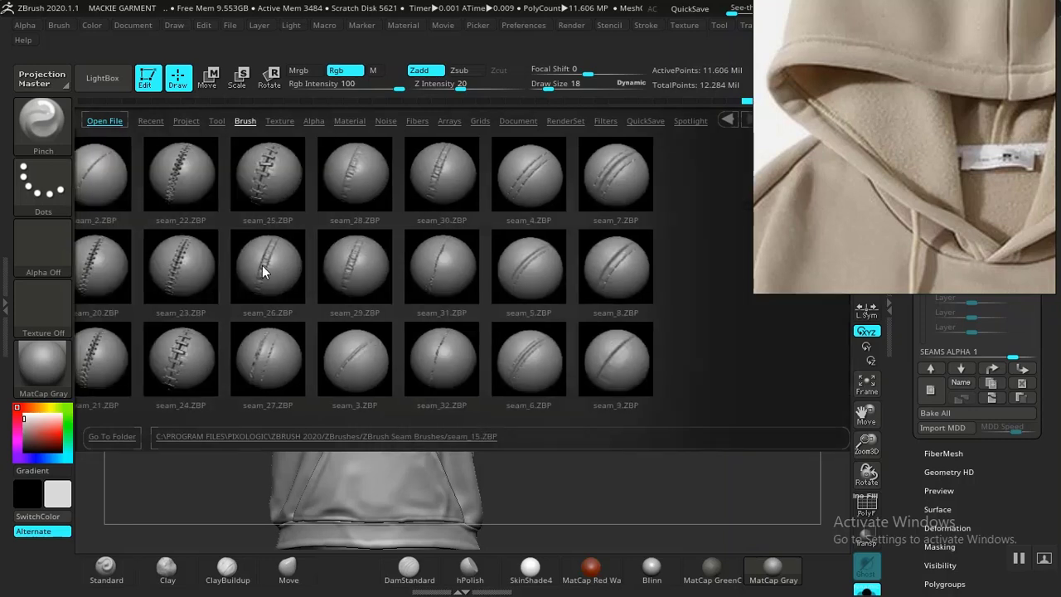
{"action": "scroll", "coordinate": [262, 265], "scroll_direction": "up", "scroll_amount": 3}
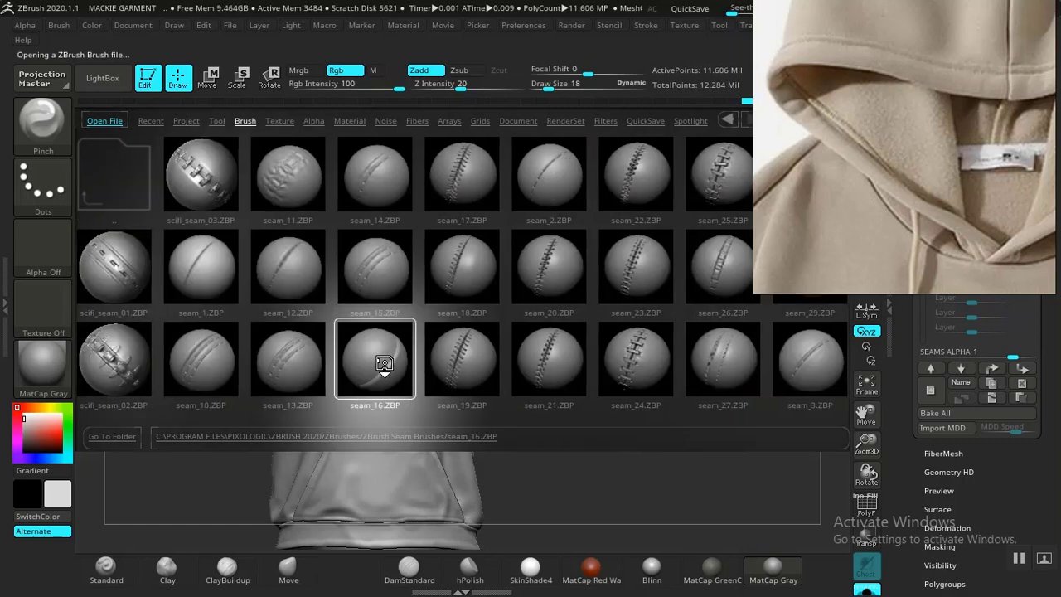
{"action": "double_click", "coordinate": [374, 361]}
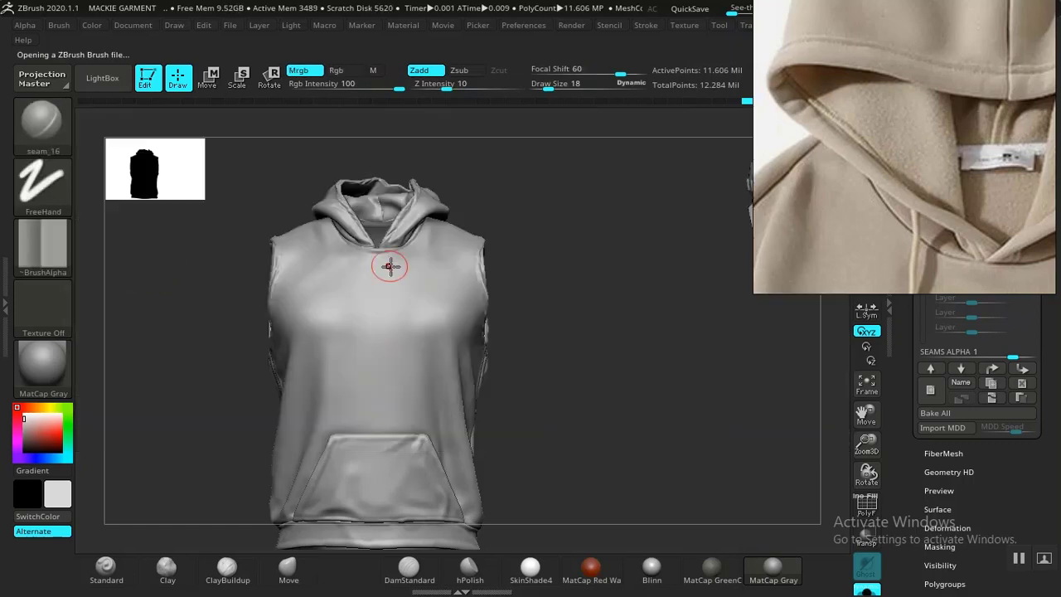
- Isolate one hood half and reduce the seam_16 brush's draw size to 4
{"action": "key", "text": "ctrl"}
{"action": "key", "text": "ctrl+shift"}
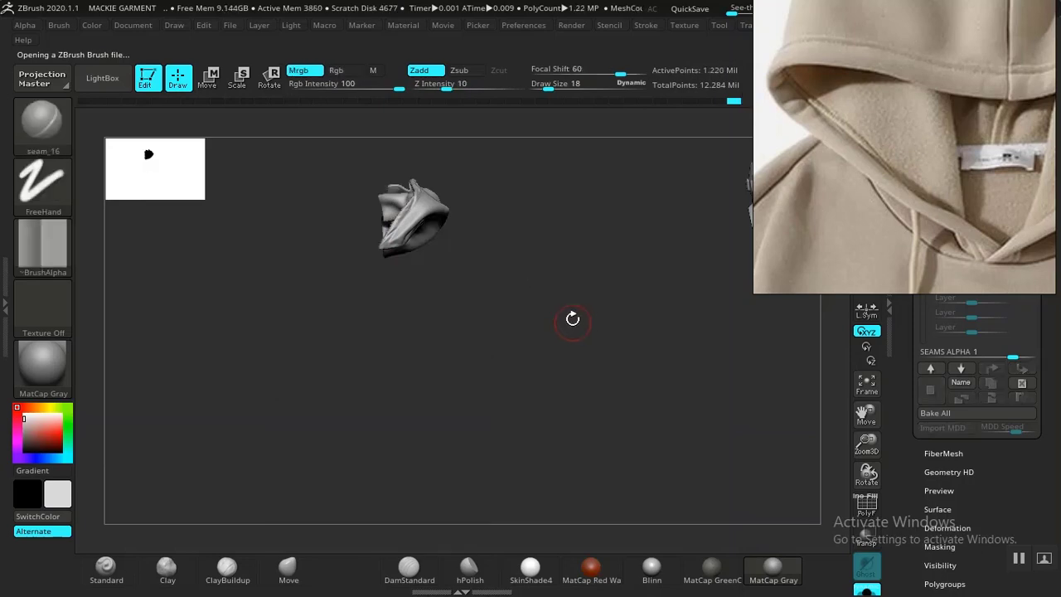
{"action": "right_click_drag", "start_coordinate": [573, 322], "coordinate": [675, 408], "text": "ctrl"}
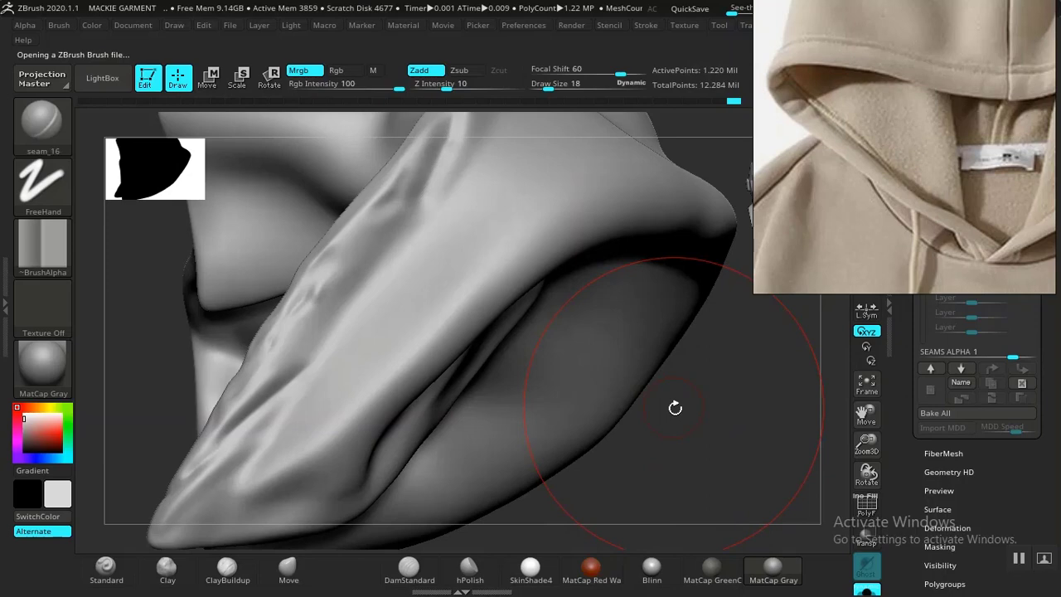
{"action": "right_click_drag", "start_coordinate": [675, 407], "coordinate": [512, 359]}
{"action": "key", "text": "space"}
{"action": "left_click_drag", "start_coordinate": [562, 280], "coordinate": [553, 280]}
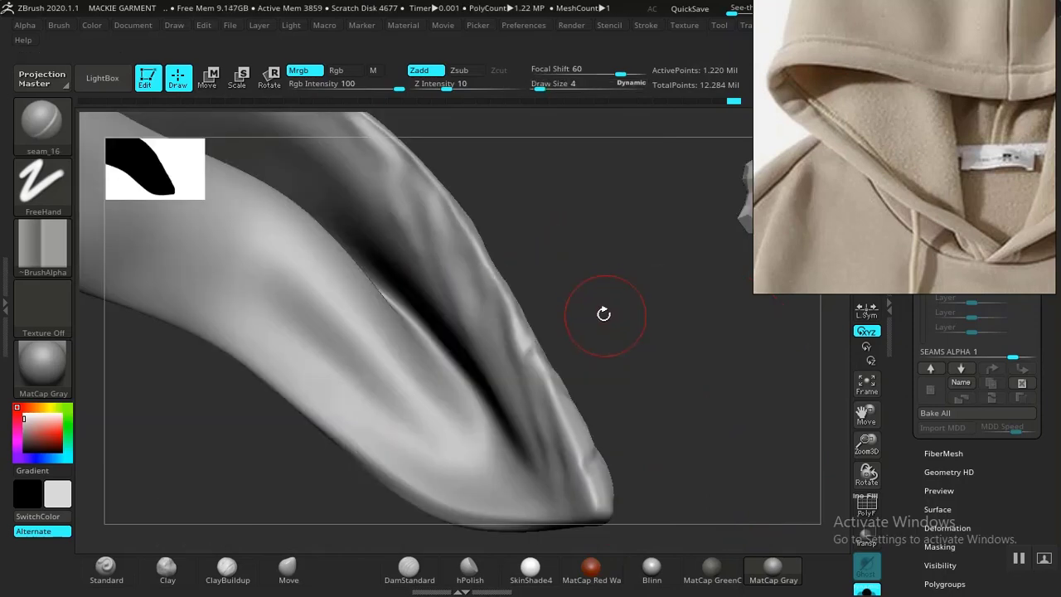
{"action": "right_click_drag", "start_coordinate": [603, 313], "coordinate": [442, 162]}
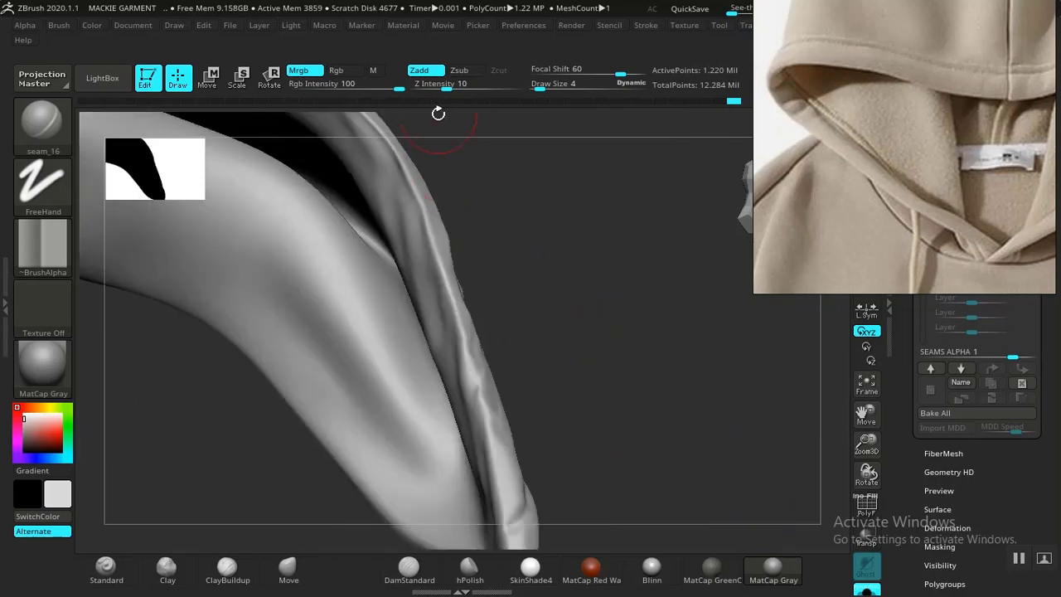
- Try short seam_16 strokes on the smooth outer surface of the hood half, and undo them
{"action": "left_click_drag", "start_coordinate": [445, 85], "coordinate": [467, 86]}
{"action": "left_click_drag", "start_coordinate": [249, 211], "coordinate": [317, 322]}
{"action": "mouse_move", "coordinate": [542, 275]}
{"action": "left_mouse_down"}
{"action": "mouse_move", "coordinate": [567, 226]}
{"action": "mouse_move", "coordinate": [473, 307]}
{"action": "left_mouse_up"}
{"action": "key", "text": "ctrl"}
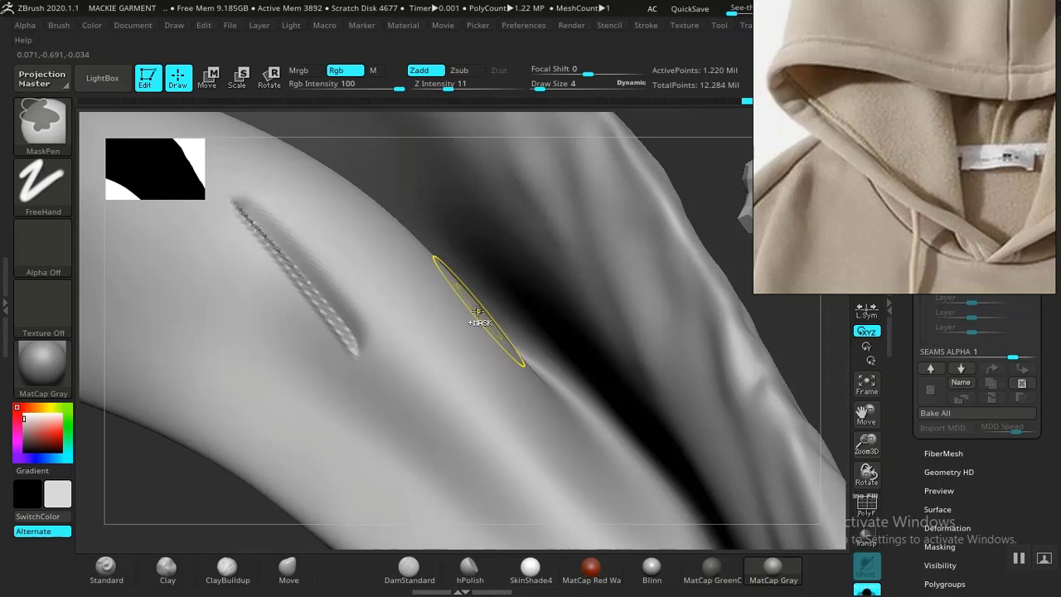
{"action": "key", "text": "ctrl+z"}
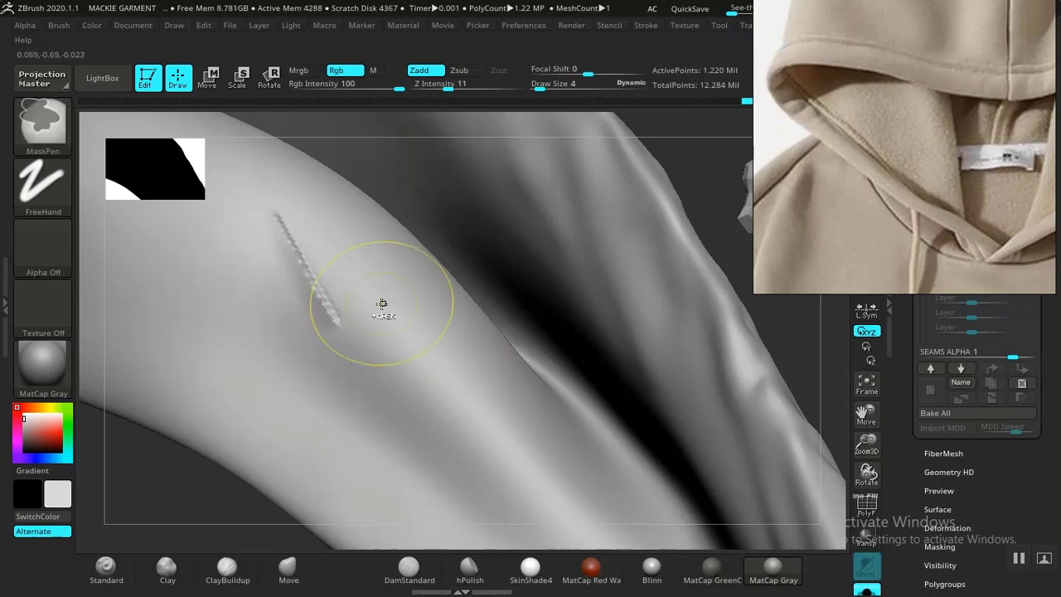
{"action": "key", "text": "ctrl+z"}
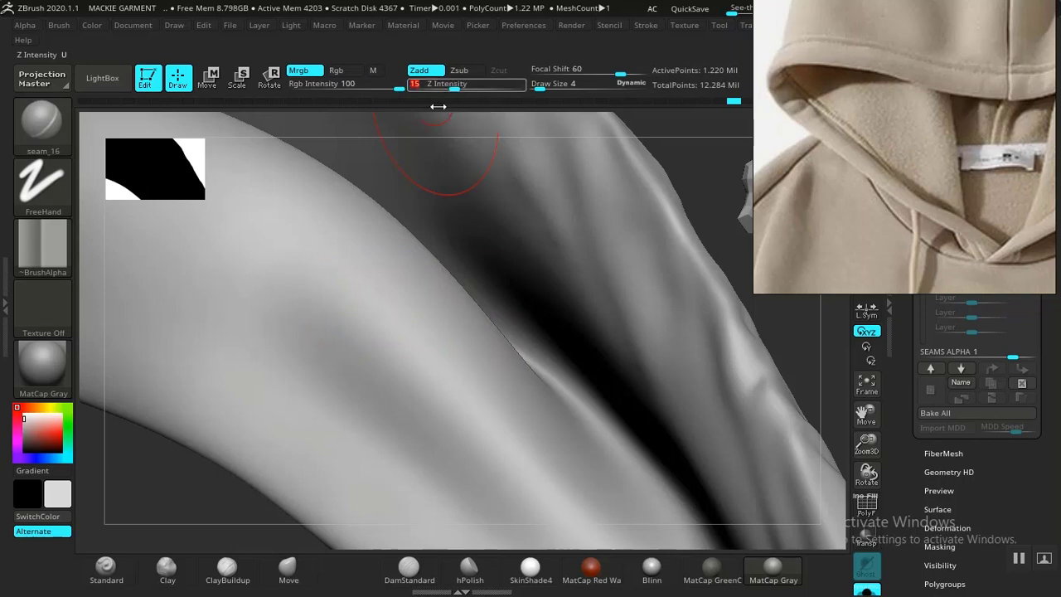
- Try seam strokes at Z intensity 15 on the smooth surface beside the wrinkled hem, and undo them
{"action": "left_click_drag", "start_coordinate": [297, 184], "coordinate": [383, 346]}
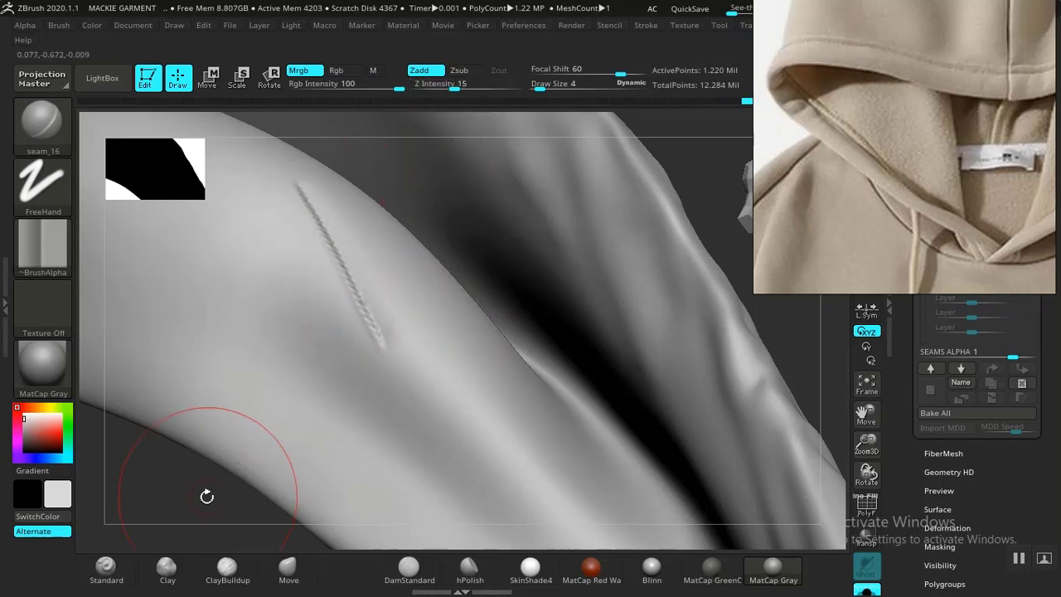
{"action": "left_click_drag", "start_coordinate": [189, 516], "coordinate": [153, 507]}
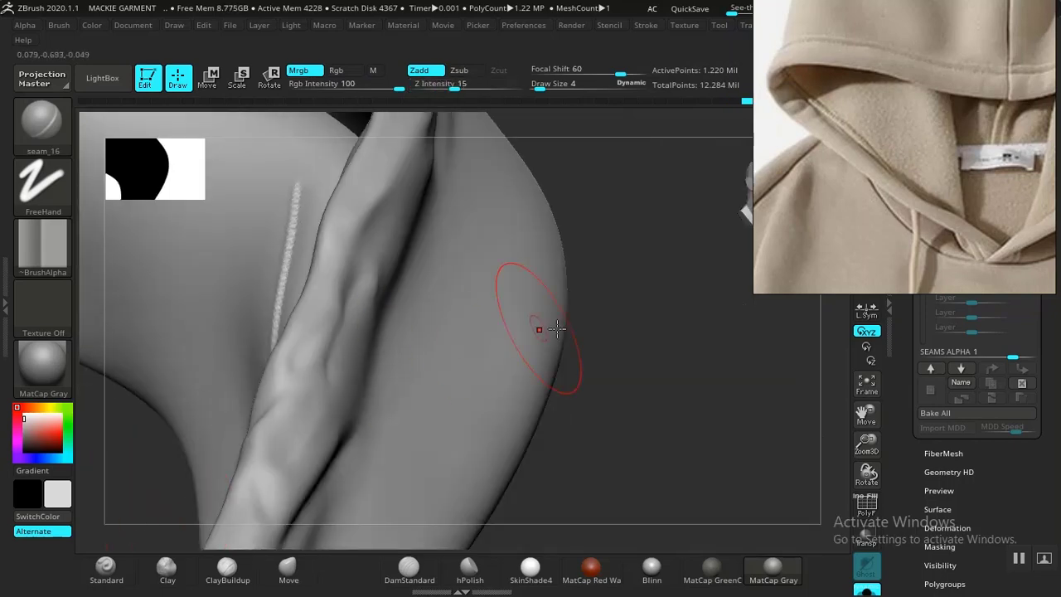
{"action": "left_click_drag", "start_coordinate": [571, 329], "coordinate": [625, 326]}
{"action": "key", "text": "ctrl"}
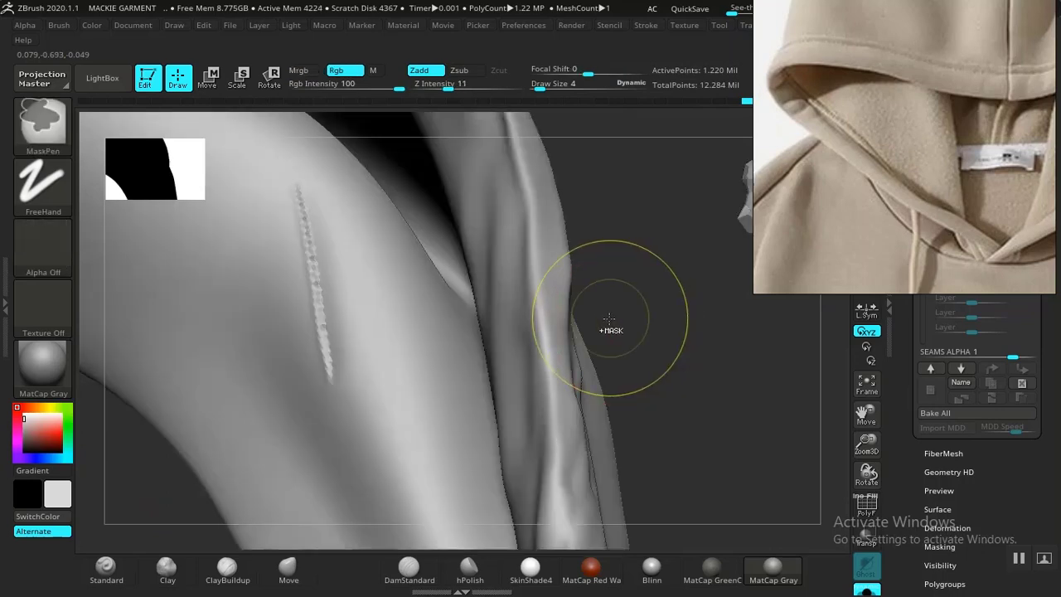
{"action": "key", "text": "ctrl+z"}
{"action": "left_click_drag", "start_coordinate": [320, 208], "coordinate": [385, 360]}
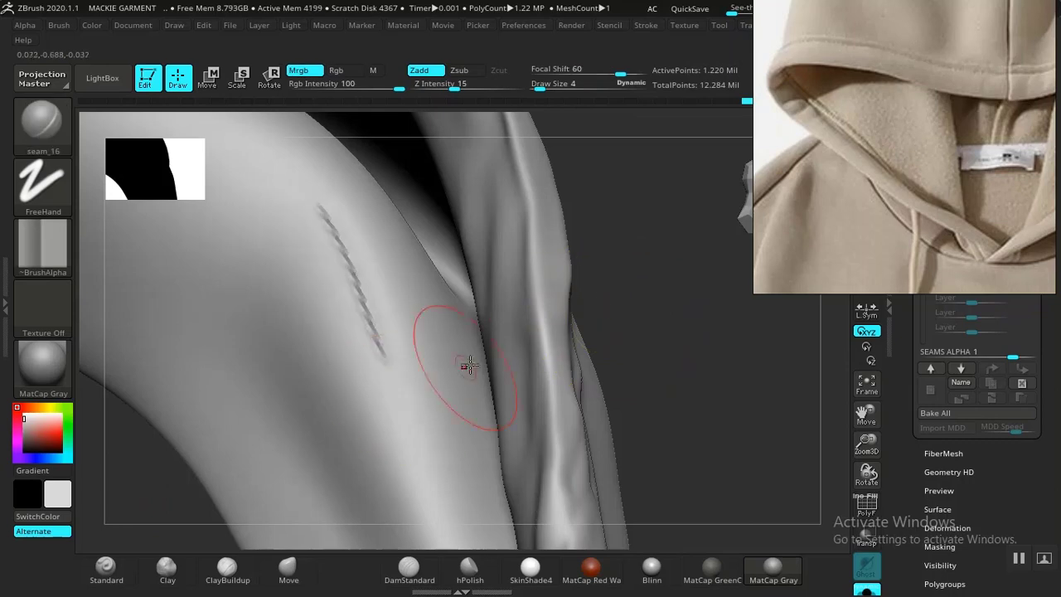
{"action": "key", "text": "ctrl"}
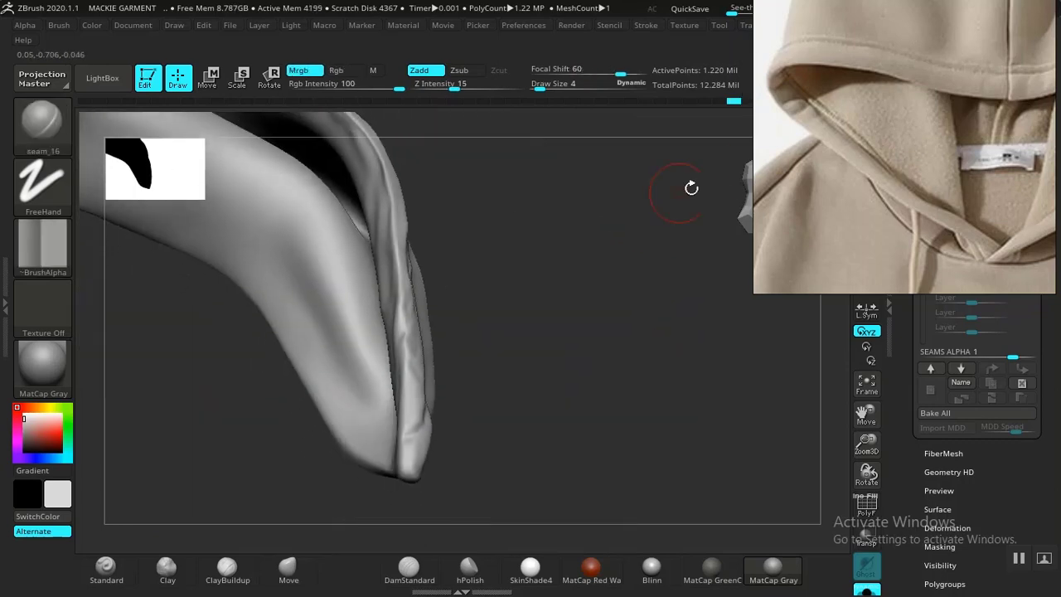
- Browse the seam brushes and load seam_1.ZBP as the sculpting brush
{"action": "mouse_move", "coordinate": [543, 309]}
{"action": "left_mouse_down"}
{"action": "mouse_move", "coordinate": [559, 227]}
{"action": "mouse_move", "coordinate": [509, 267]}
{"action": "mouse_move", "coordinate": [536, 334]}
{"action": "mouse_move", "coordinate": [525, 232]}
{"action": "left_mouse_up"}
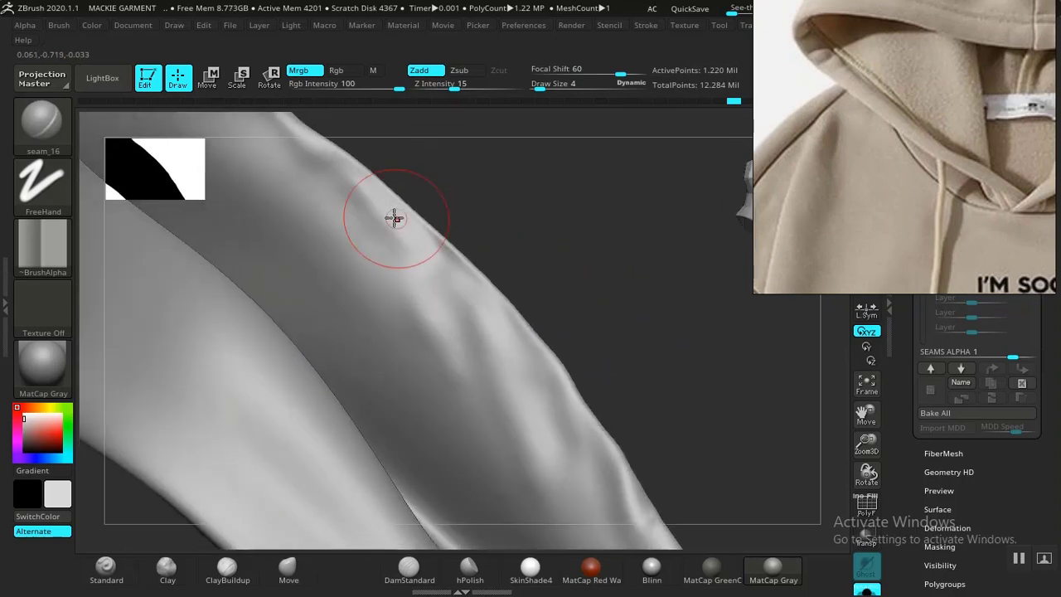
{"action": "left_click_drag", "start_coordinate": [370, 209], "coordinate": [444, 297]}
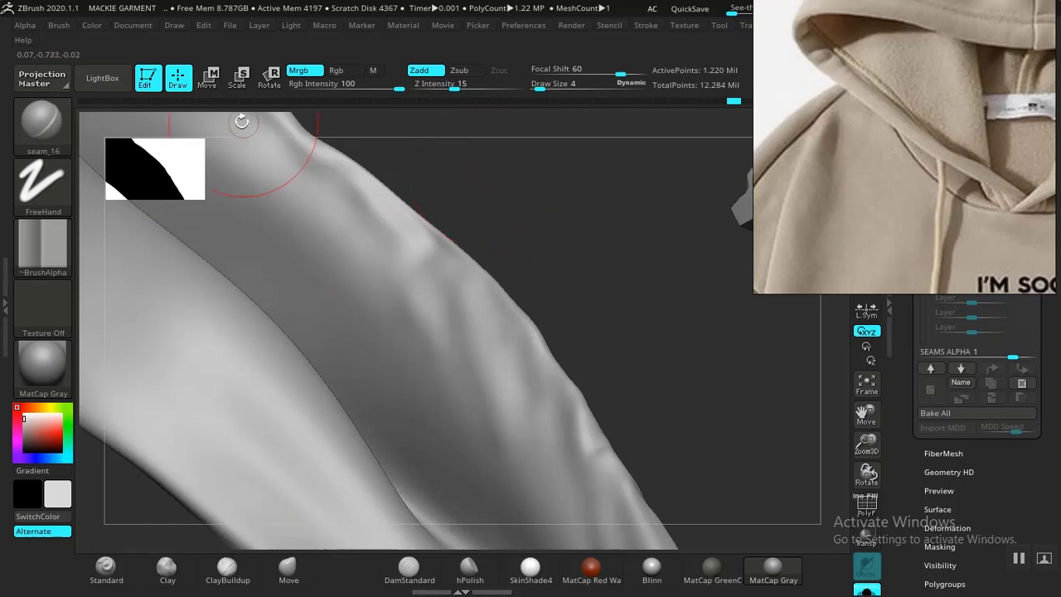
{"action": "key", "text": "comma"}
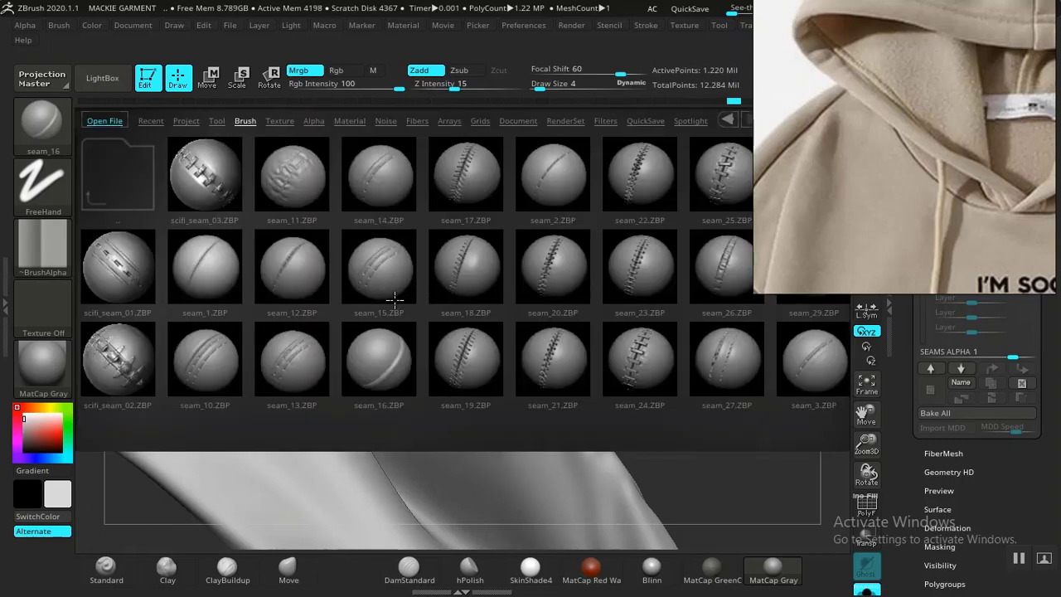
{"action": "left_click_drag", "start_coordinate": [491, 292], "coordinate": [328, 303]}
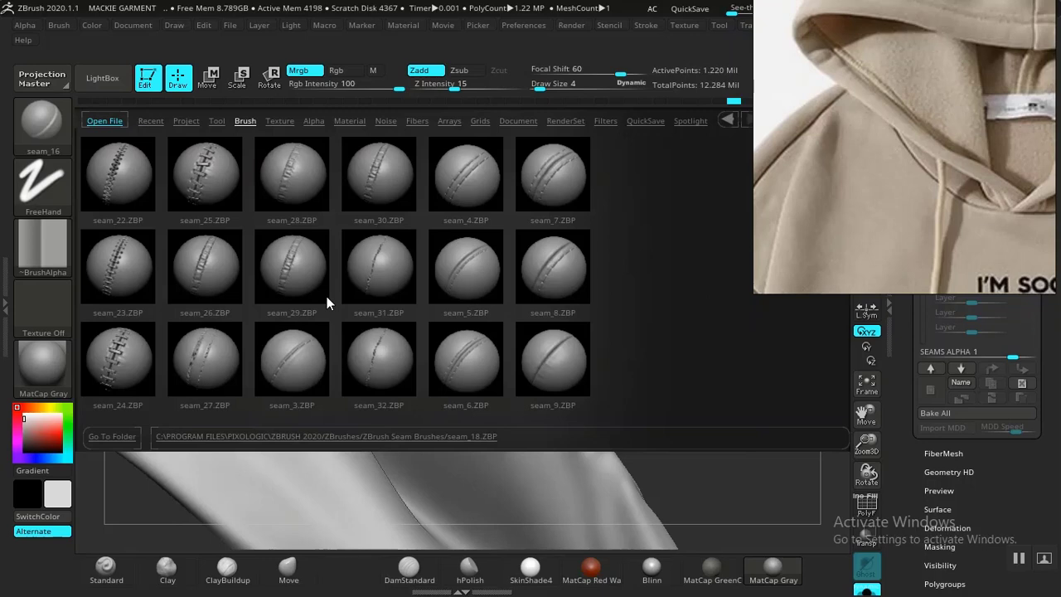
{"action": "left_click_drag", "start_coordinate": [327, 297], "coordinate": [330, 303]}
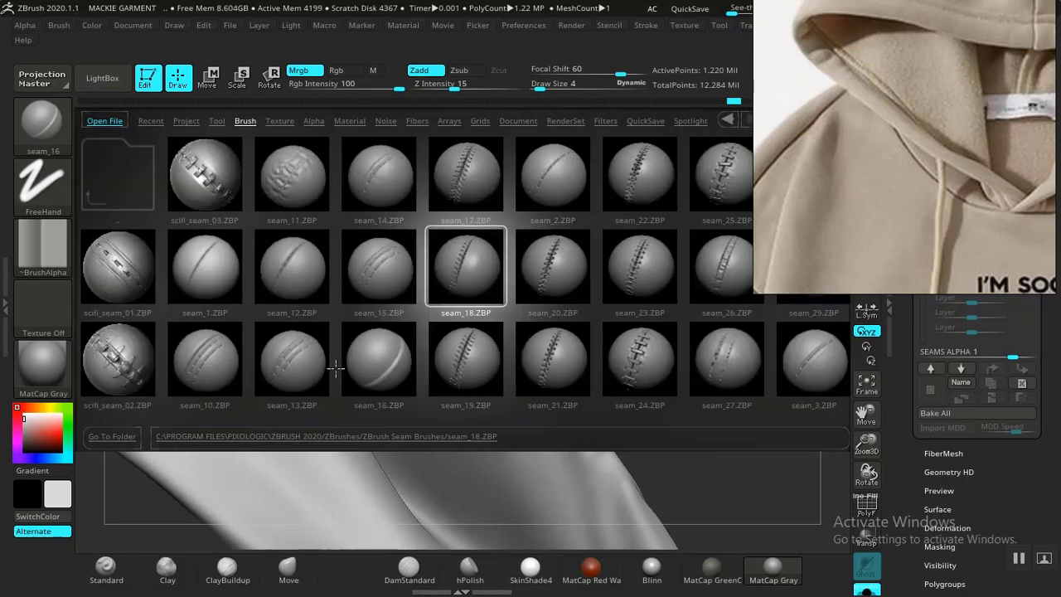
{"action": "double_click", "coordinate": [249, 284]}
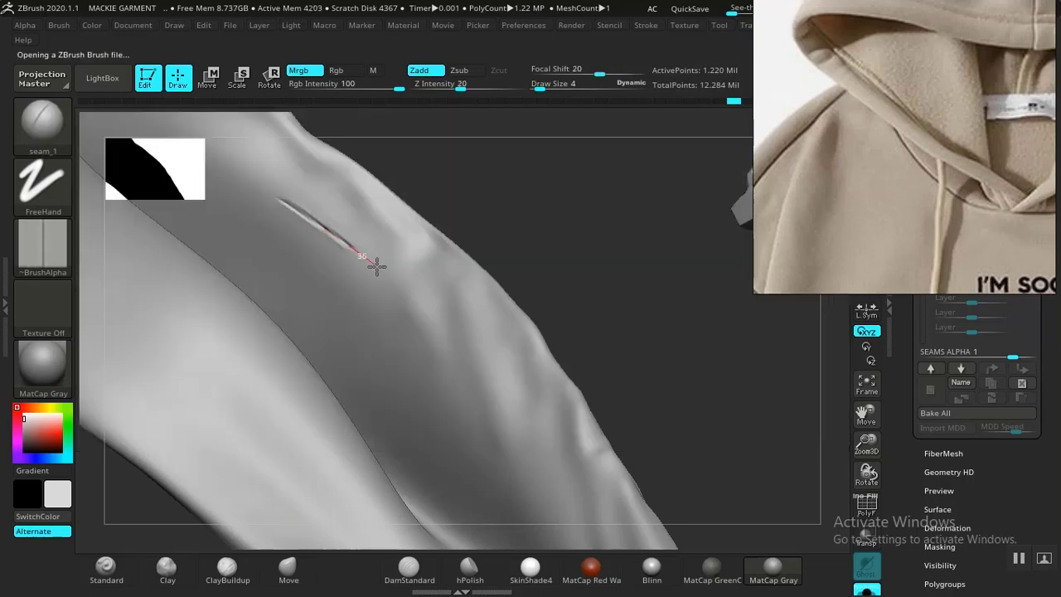
- Try seam_1 strokes on the hood half beside the wrinkled hem, and undo them
{"action": "mouse_move", "coordinate": [612, 299]}
{"action": "left_mouse_down"}
{"action": "mouse_move", "coordinate": [625, 296]}
{"action": "mouse_move", "coordinate": [588, 332]}
{"action": "left_mouse_up"}
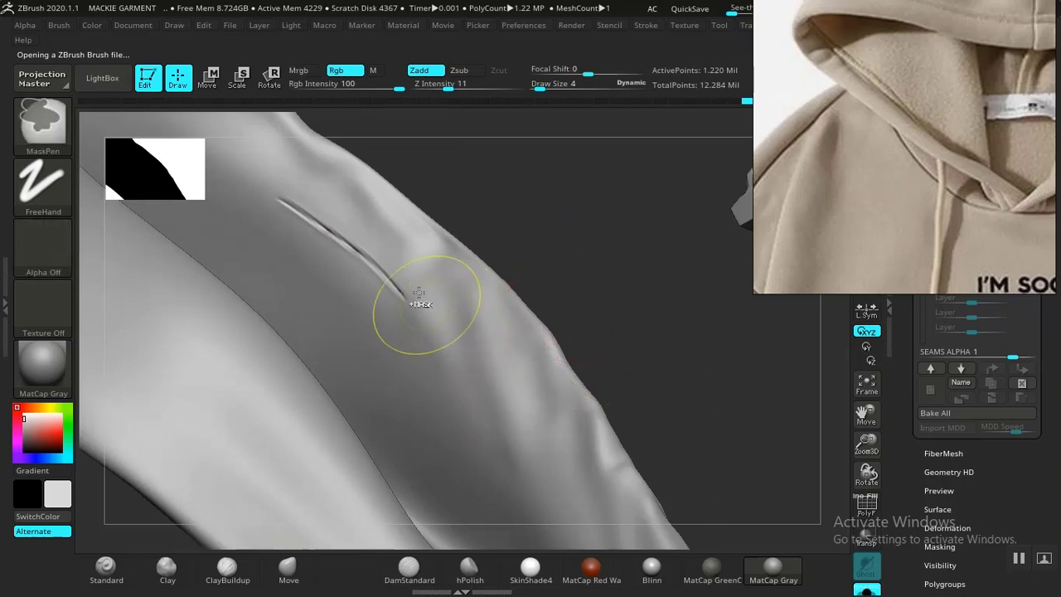
{"action": "key", "text": "ctrl+z"}
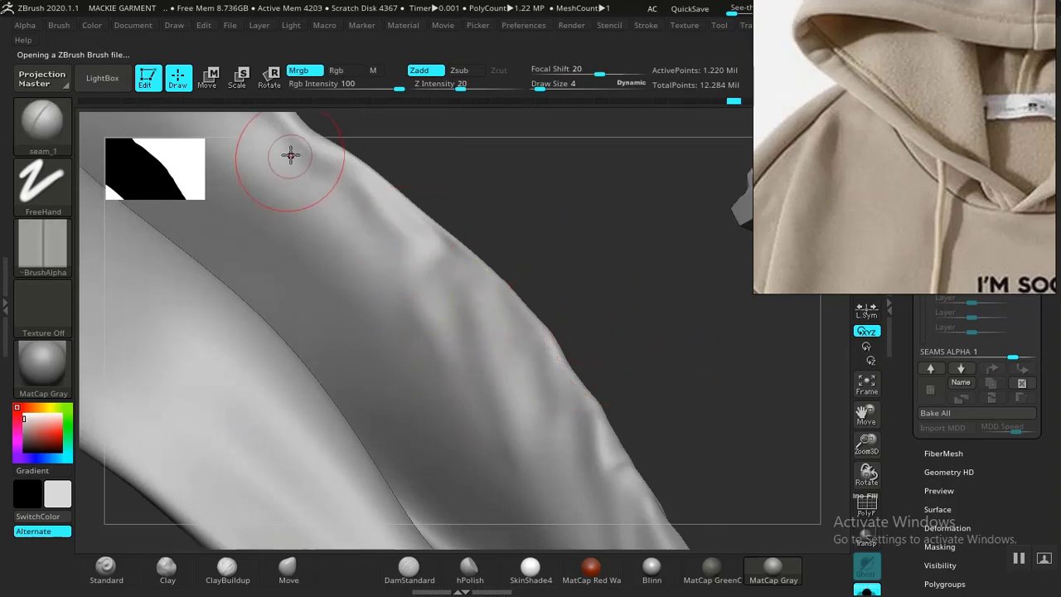
{"action": "left_click_drag", "start_coordinate": [291, 154], "coordinate": [335, 192]}
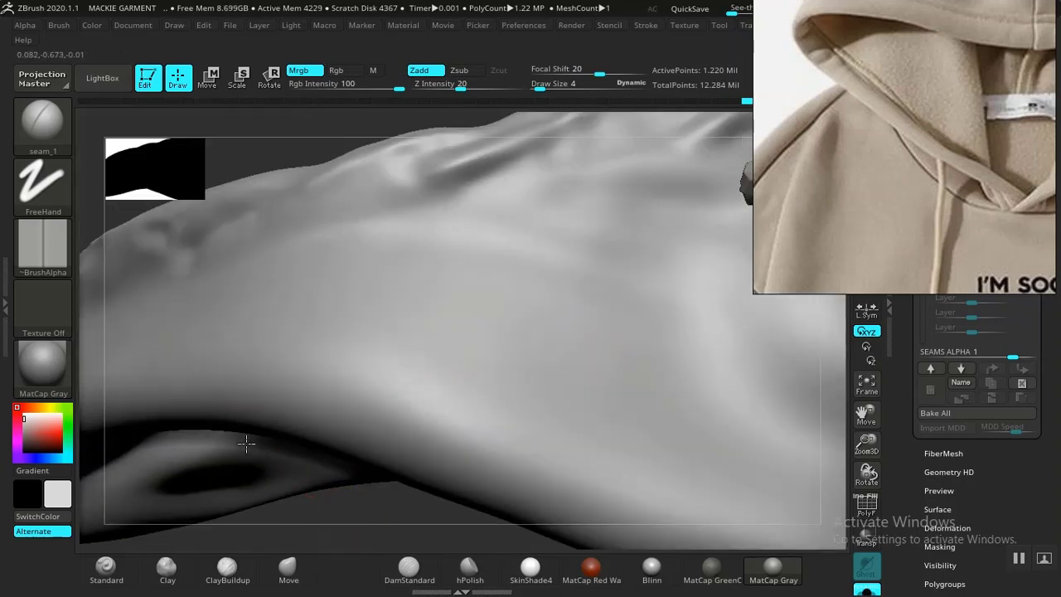
{"action": "right_click_drag", "start_coordinate": [249, 443], "coordinate": [347, 390], "text": "ctrl"}
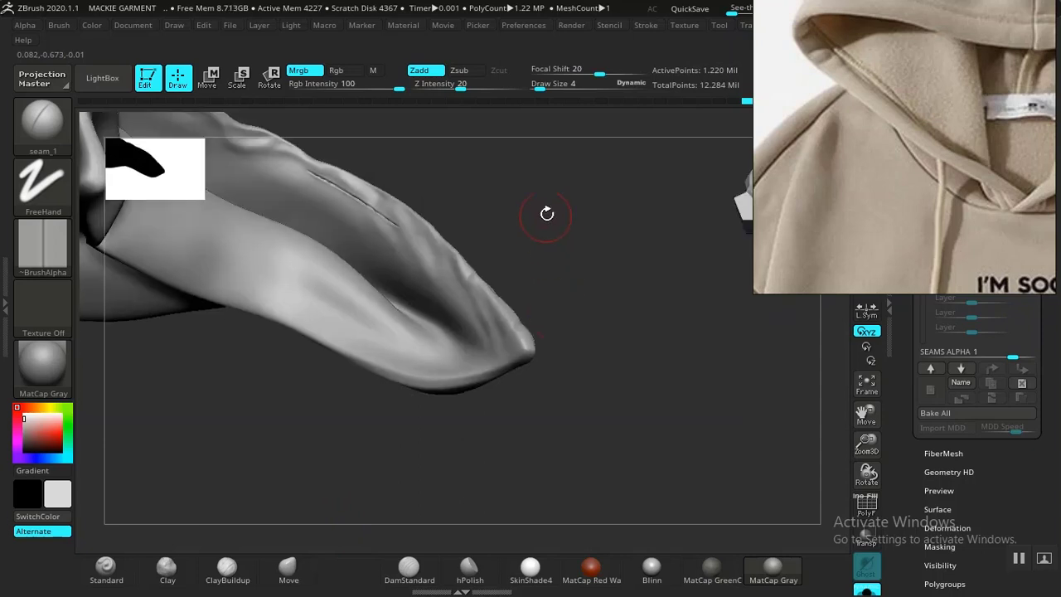
{"action": "right_click_drag", "start_coordinate": [547, 213], "coordinate": [539, 275], "text": "ctrl"}
{"action": "key", "text": "ctrl+z"}
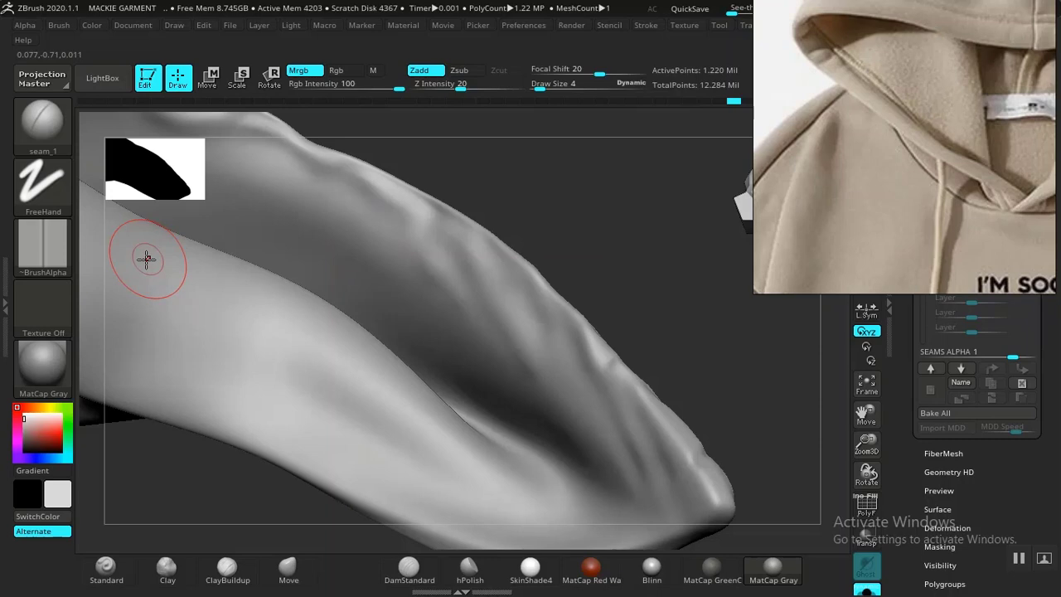
- Load the ElasticWaistBand_004.ZBP brush from the ElasticBands_BrushPack folder
{"action": "right_click_drag", "start_coordinate": [340, 190], "coordinate": [291, 251], "text": "alt"}
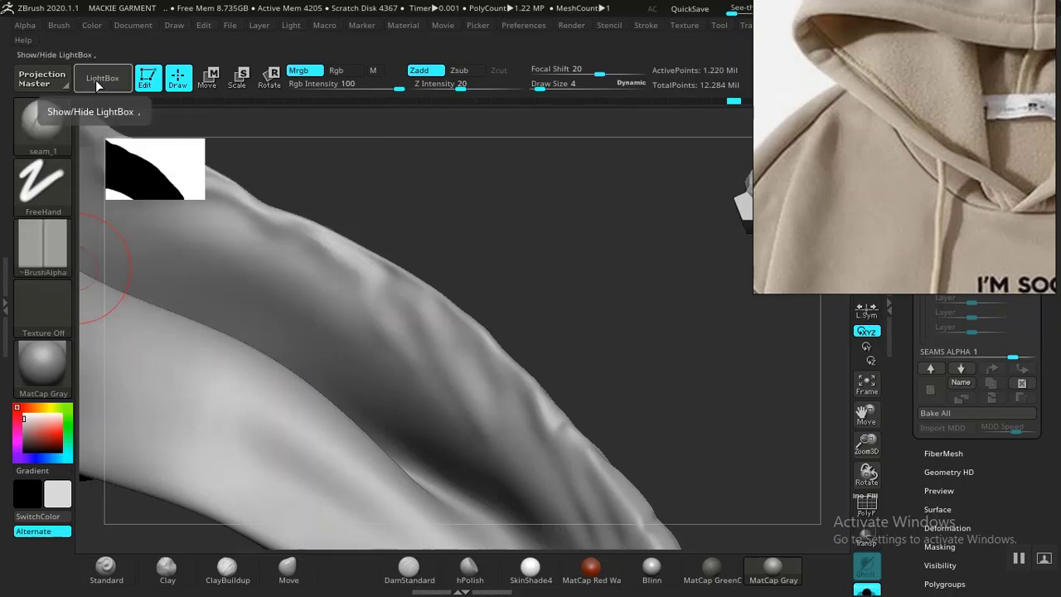
{"action": "left_click", "coordinate": [97, 78]}
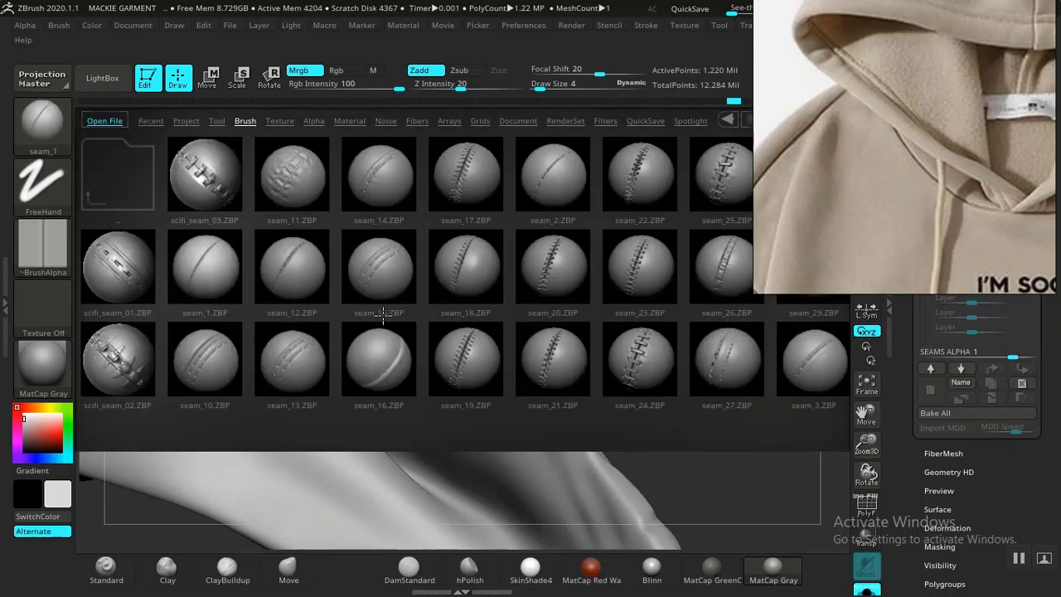
{"action": "left_click_drag", "start_coordinate": [383, 310], "coordinate": [214, 311]}
{"action": "left_click", "coordinate": [121, 178]}
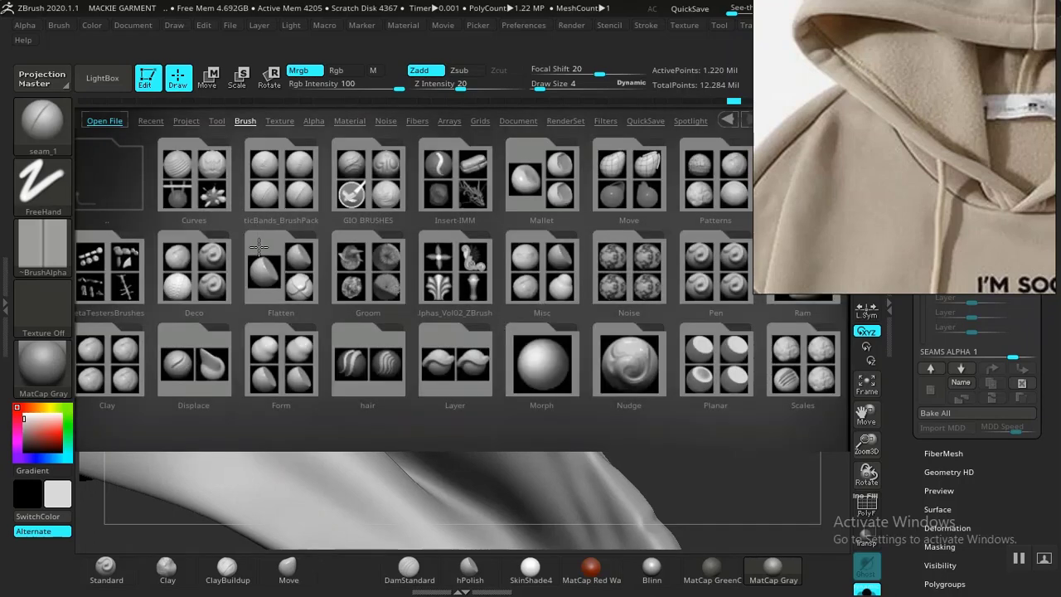
{"action": "left_click", "coordinate": [279, 187]}
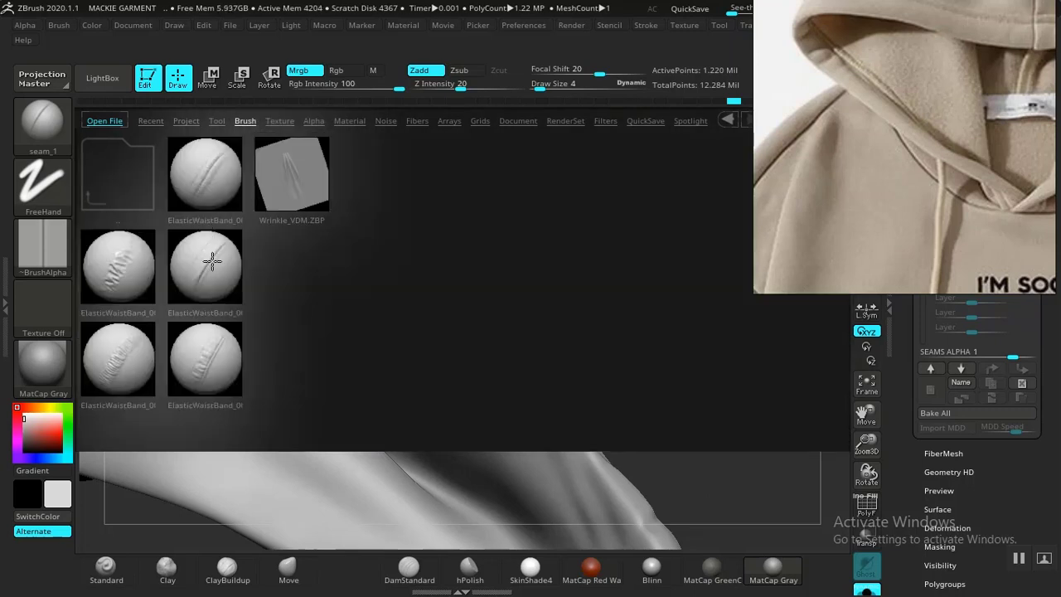
{"action": "double_click", "coordinate": [196, 264]}
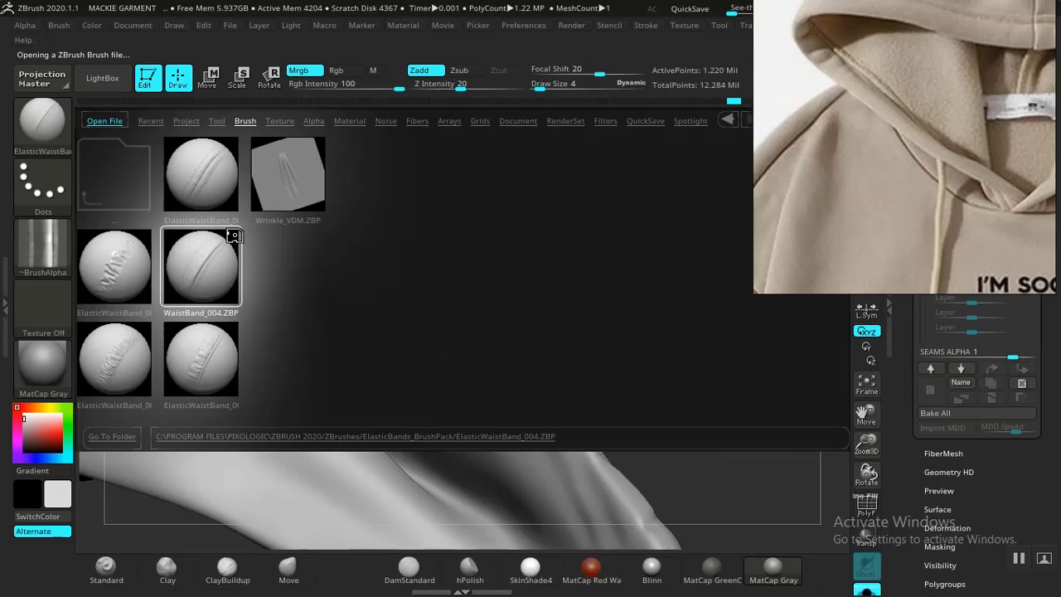
{"action": "double_click", "coordinate": [234, 237]}
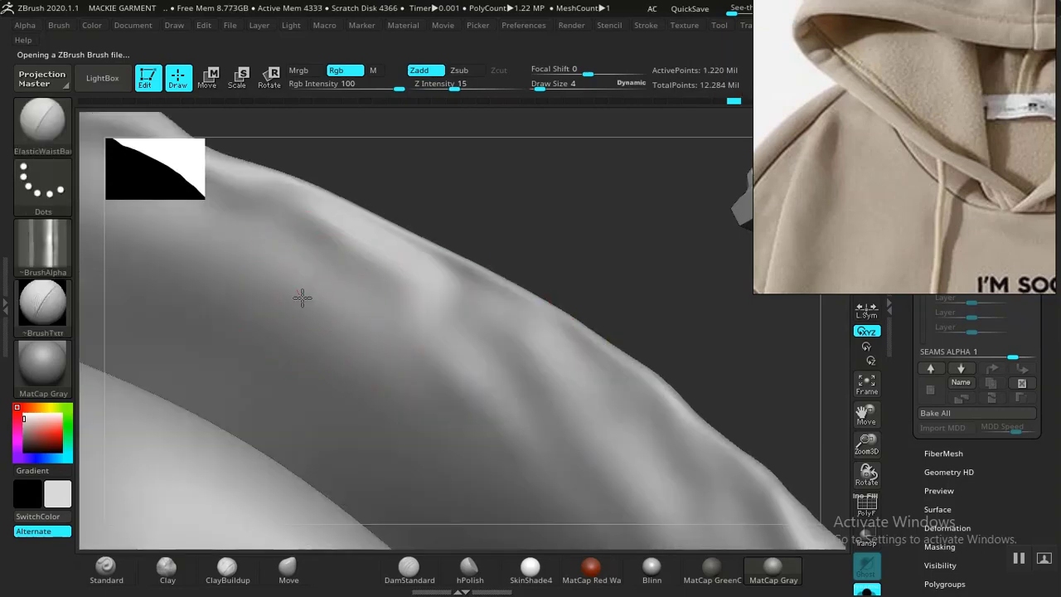
- Try an ElasticWaistBand_004 stroke along the inner side of the wrinkled hem, and undo it
{"action": "left_click_drag", "start_coordinate": [294, 298], "coordinate": [524, 446]}
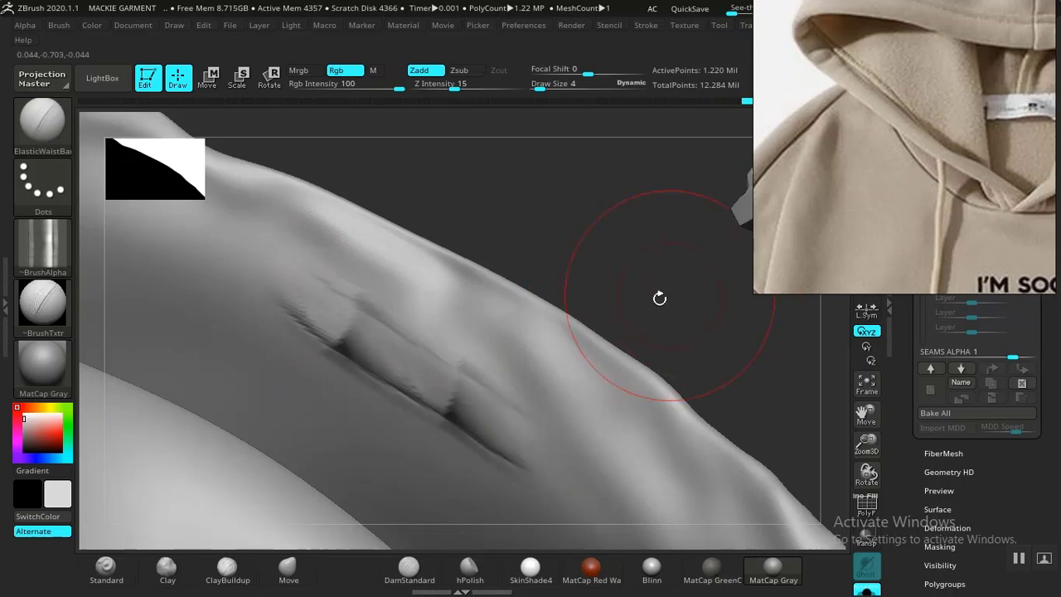
{"action": "left_click_drag", "start_coordinate": [660, 298], "coordinate": [615, 229]}
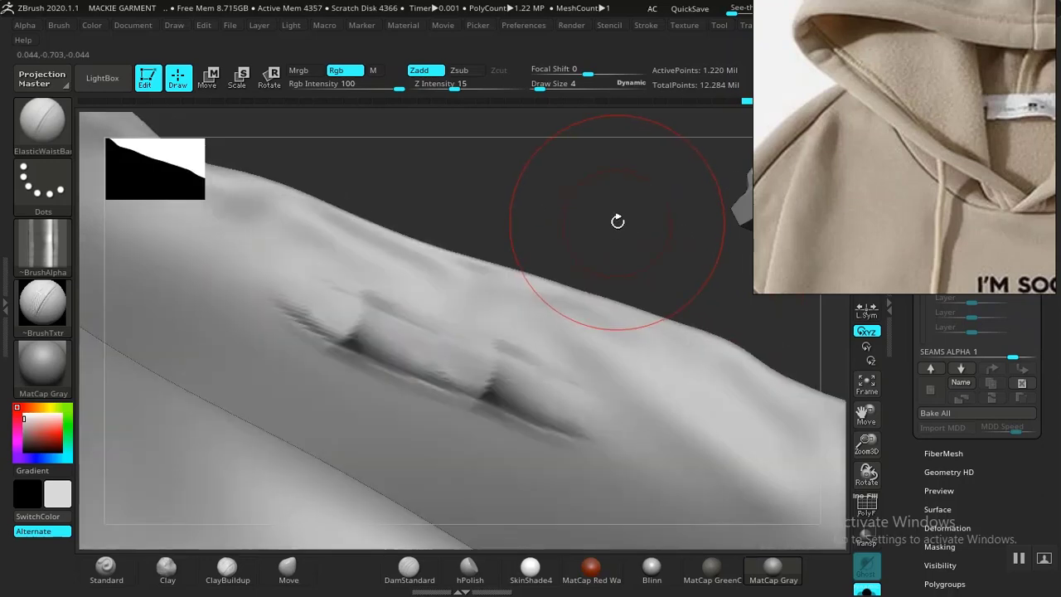
{"action": "key", "text": "ctrl+z"}
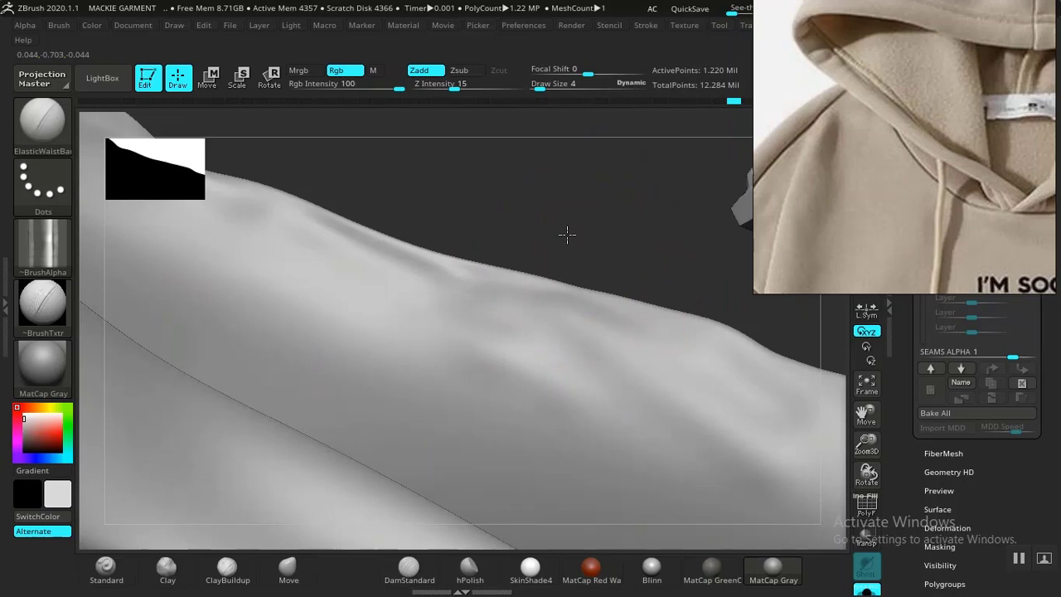
- Check the pocket seams on the hoodie reference and switch to the Standard brush
{"action": "middle_click_drag", "start_coordinate": [832, 175], "coordinate": [842, 134]}
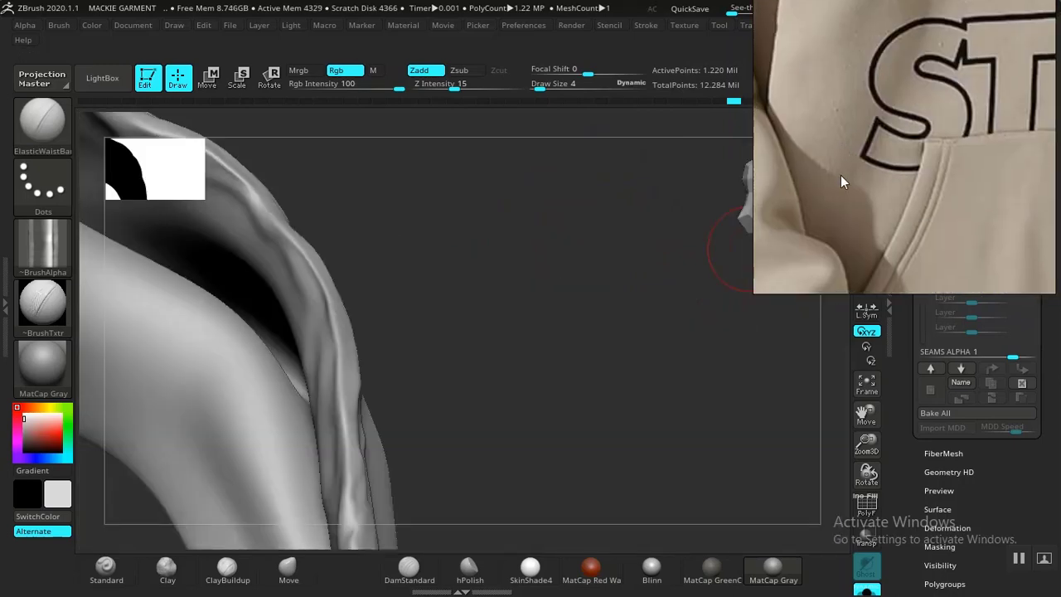
{"action": "middle_click_drag", "start_coordinate": [865, 182], "coordinate": [865, 203]}
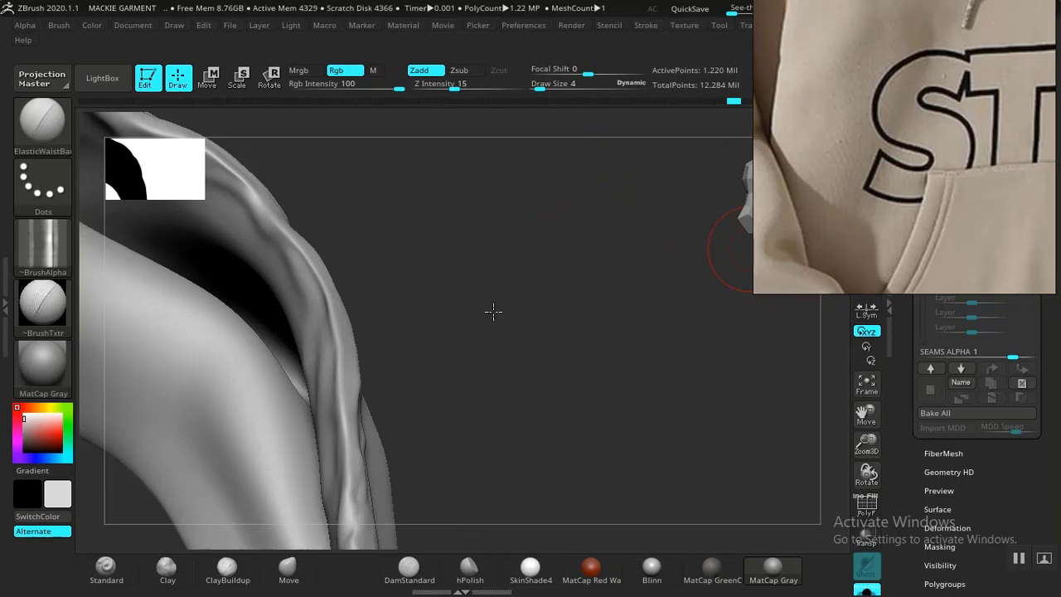
{"action": "mouse_move", "coordinate": [492, 308]}
{"action": "left_mouse_down"}
{"action": "mouse_move", "coordinate": [457, 273]}
{"action": "mouse_move", "coordinate": [691, 311]}
{"action": "left_mouse_up"}
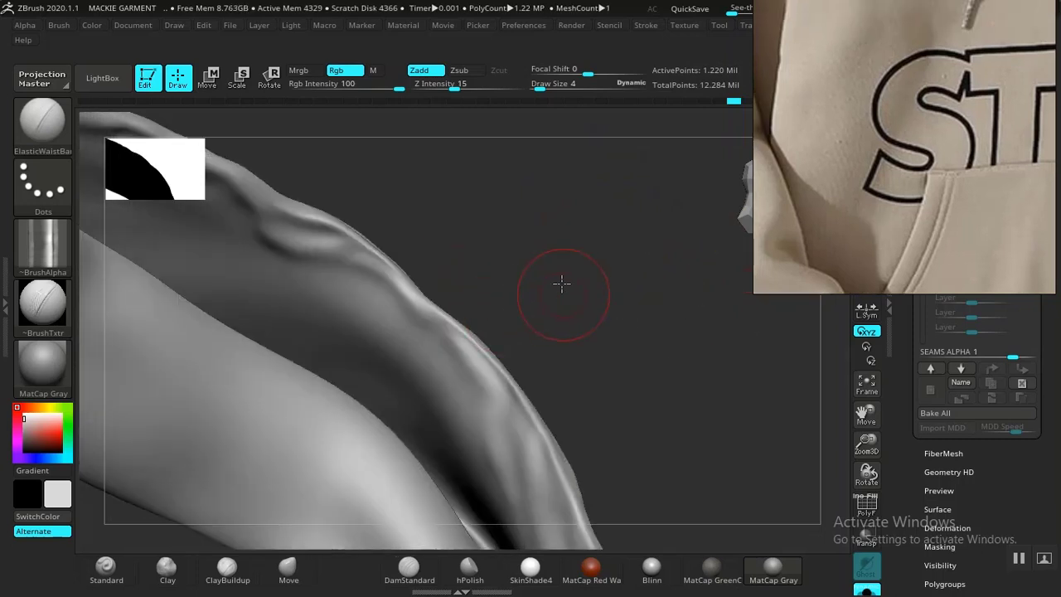
{"action": "left_click_drag", "start_coordinate": [561, 285], "coordinate": [440, 263]}
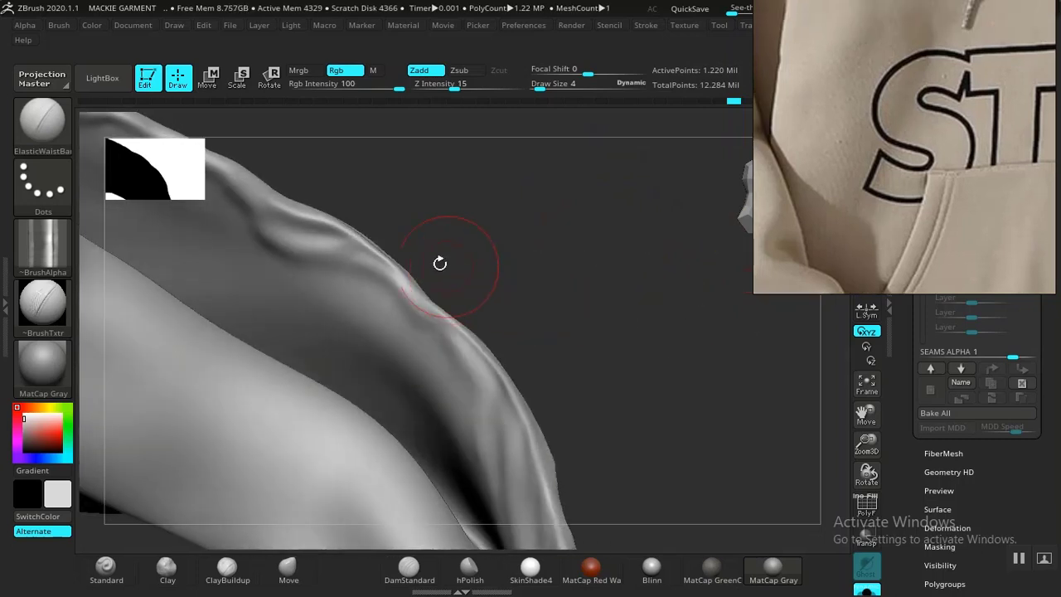
{"action": "left_click", "coordinate": [107, 571]}
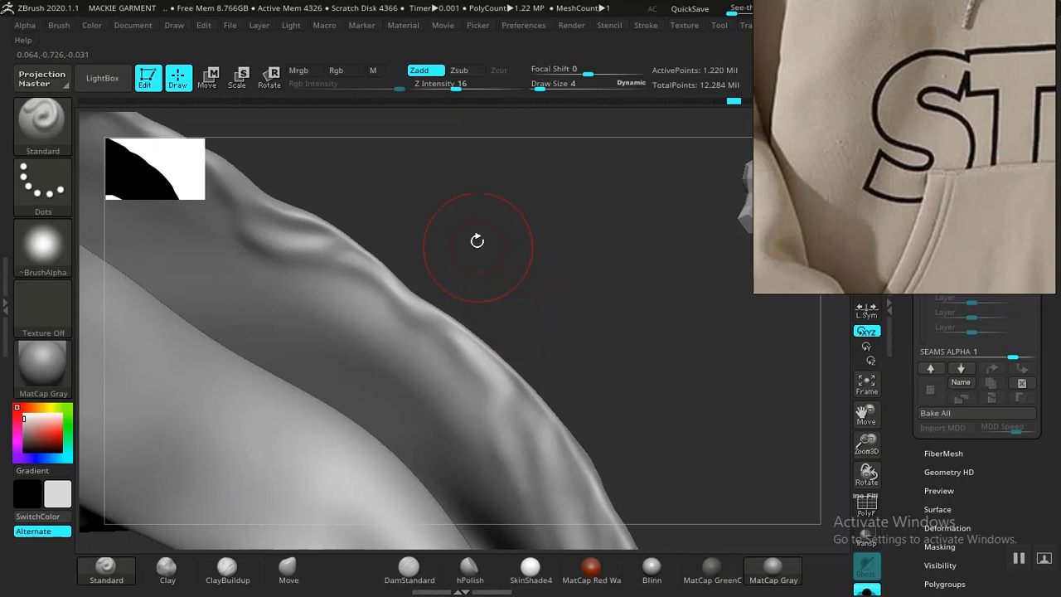
- Try a short Standard stroke at Z intensity 24 beside the wrinkled hem, and undo it
{"action": "left_click_drag", "start_coordinate": [477, 240], "coordinate": [373, 312]}
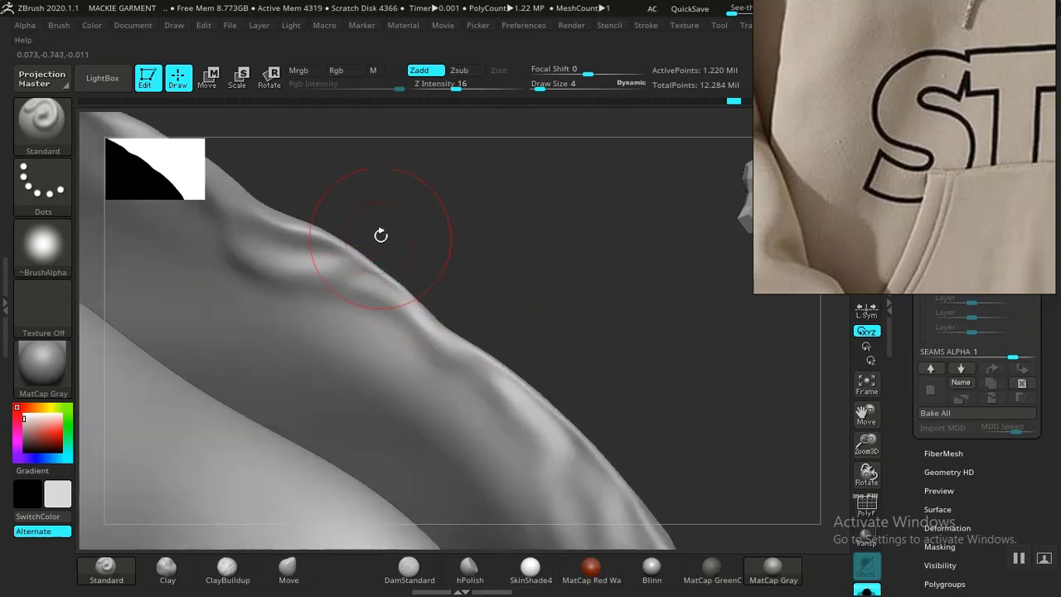
{"action": "left_click_drag", "start_coordinate": [351, 298], "coordinate": [392, 336], "text": "shift"}
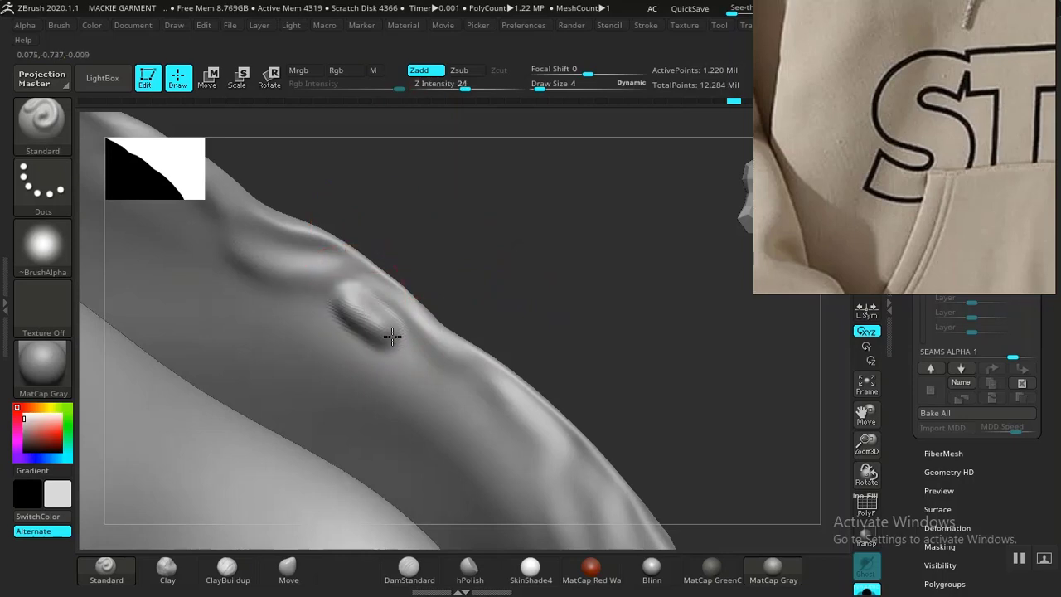
{"action": "key", "text": "ctrl+z"}
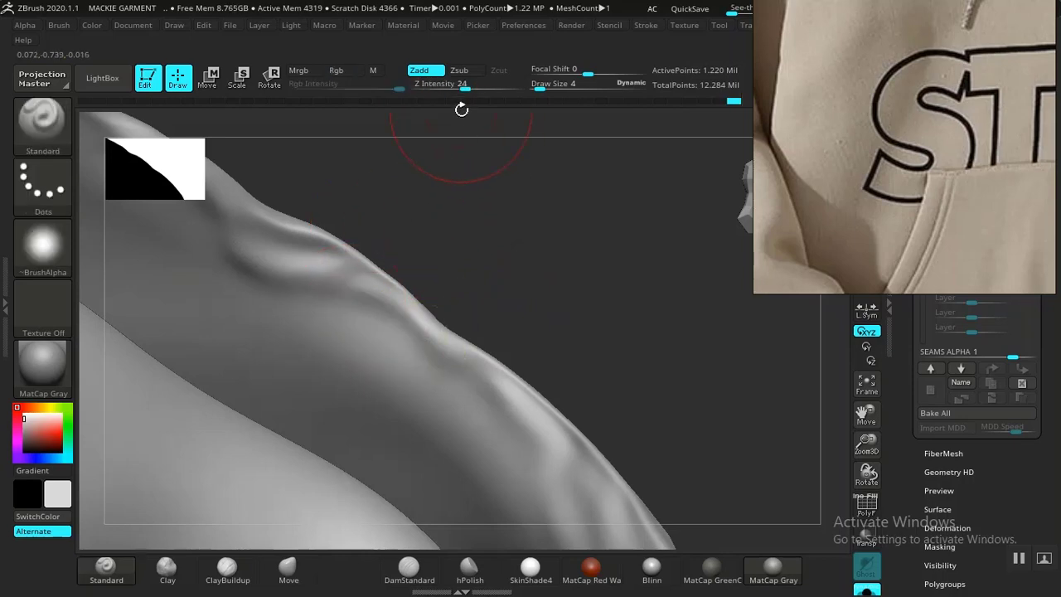
- Reduce the Standard brush's draw size to 2, try a short stroke at Z intensity 9 on the hem, and undo it
{"action": "left_click_drag", "start_coordinate": [464, 86], "coordinate": [444, 85]}
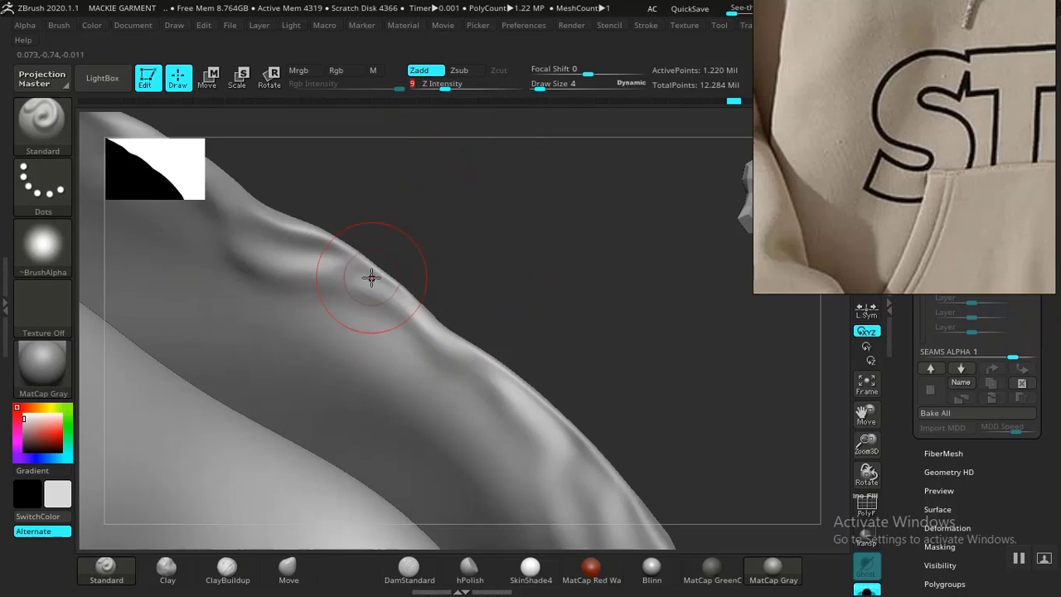
{"action": "key", "text": "bracketleft"}
{"action": "left_click_drag", "start_coordinate": [334, 287], "coordinate": [356, 300]}
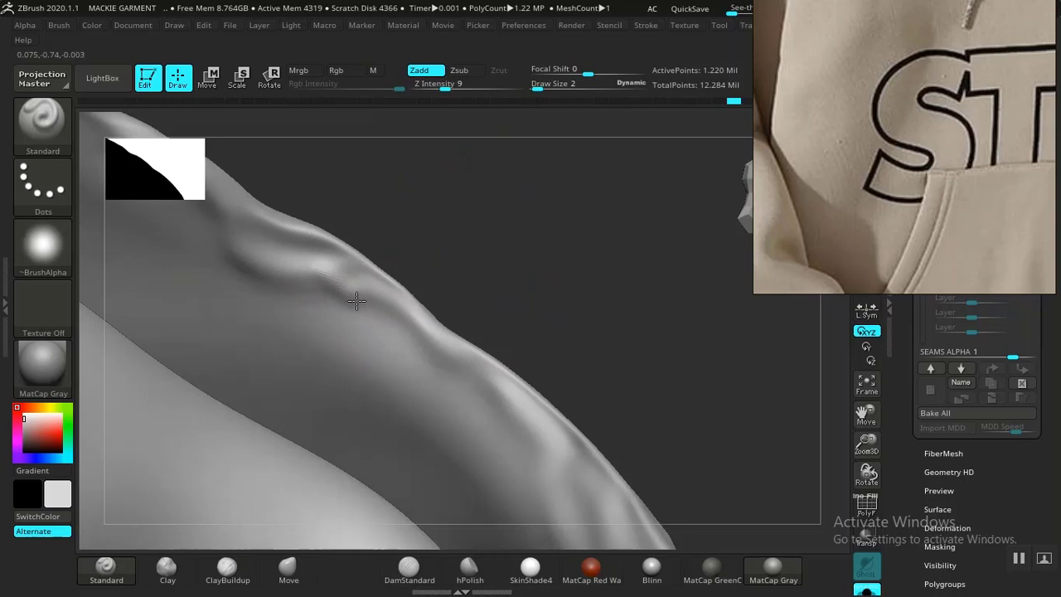
{"action": "key", "text": "ctrl+z"}
- Try a longer Standard stroke at Z intensity 19 along the hem, compare it with the hood seam on the reference, and undo it
{"action": "left_click_drag", "start_coordinate": [445, 86], "coordinate": [459, 86]}
{"action": "left_click_drag", "start_coordinate": [340, 288], "coordinate": [437, 362]}
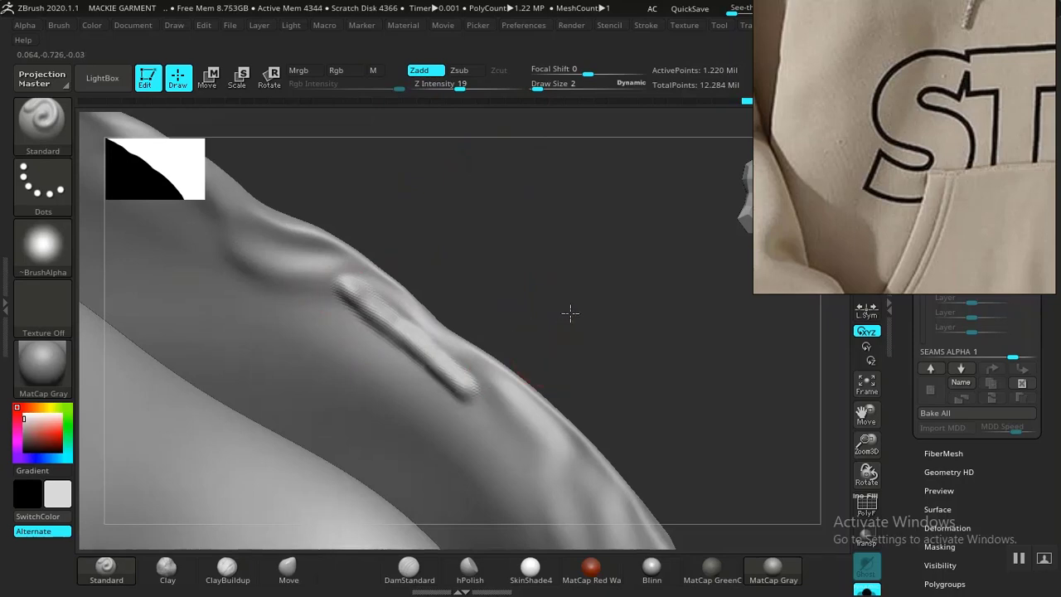
{"action": "mouse_move", "coordinate": [448, 256]}
{"action": "left_mouse_down"}
{"action": "mouse_move", "coordinate": [415, 237]}
{"action": "mouse_move", "coordinate": [490, 266]}
{"action": "mouse_move", "coordinate": [483, 251]}
{"action": "mouse_move", "coordinate": [597, 182]}
{"action": "left_mouse_up"}
{"action": "scroll", "coordinate": [933, 103], "scroll_direction": "down", "scroll_amount": 4}
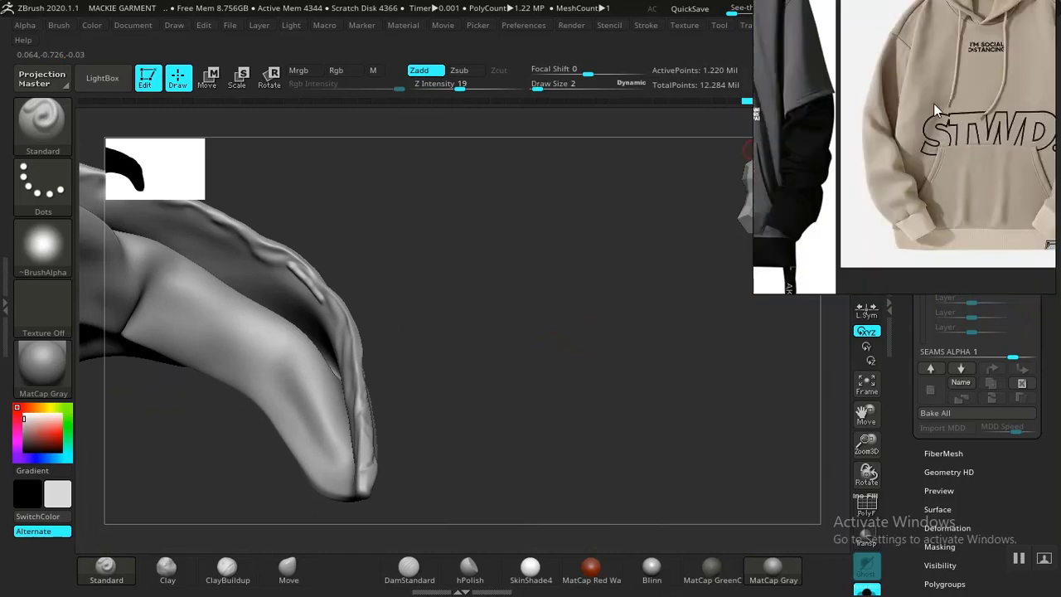
{"action": "scroll", "coordinate": [934, 103], "scroll_direction": "down", "scroll_amount": 3}
{"action": "scroll", "coordinate": [911, 159], "scroll_direction": "up", "scroll_amount": 3}
{"action": "scroll", "coordinate": [911, 159], "scroll_direction": "up", "scroll_amount": 3}
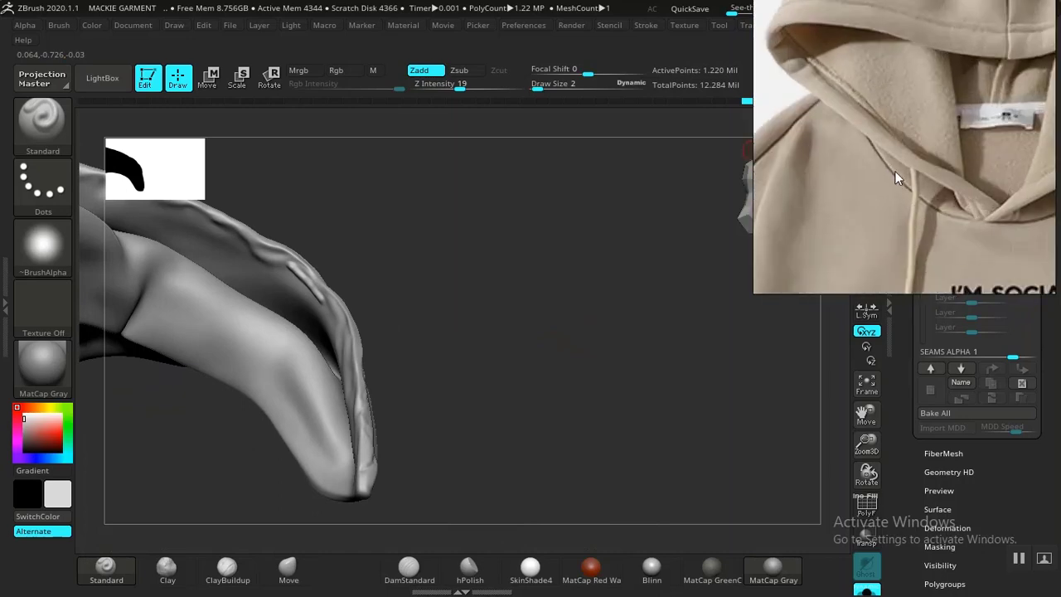
{"action": "scroll", "coordinate": [896, 178], "scroll_direction": "up", "scroll_amount": 2}
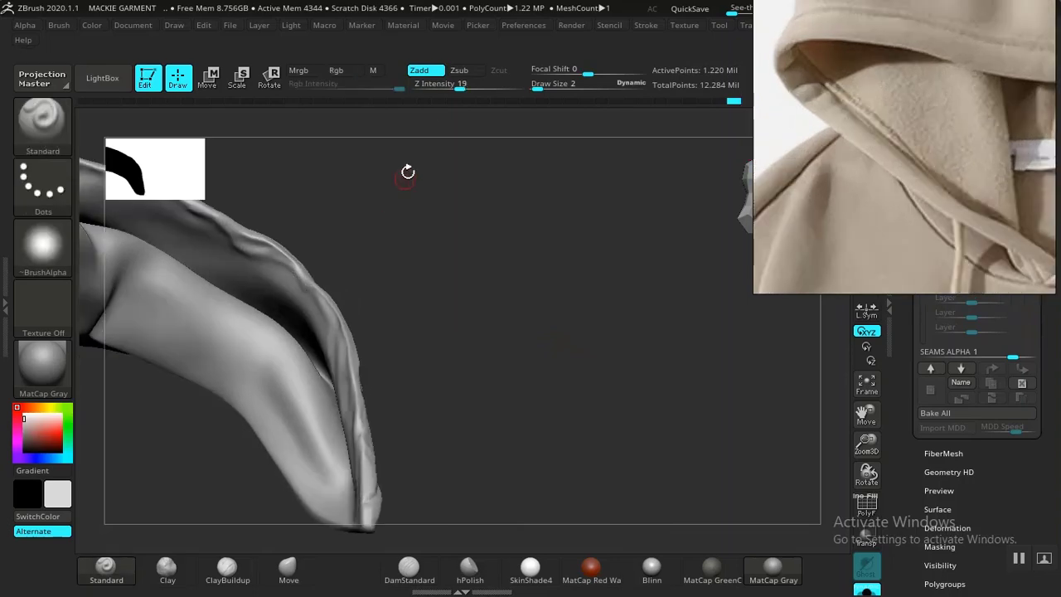
- Lower the Standard brush's Z intensity to 14 and sculpt a long raised seam stroke along the inside of the wrinkled hood hem
{"action": "left_click_drag", "start_coordinate": [460, 86], "coordinate": [453, 88]}
{"action": "left_click_drag", "start_coordinate": [547, 224], "coordinate": [544, 265], "text": "alt"}
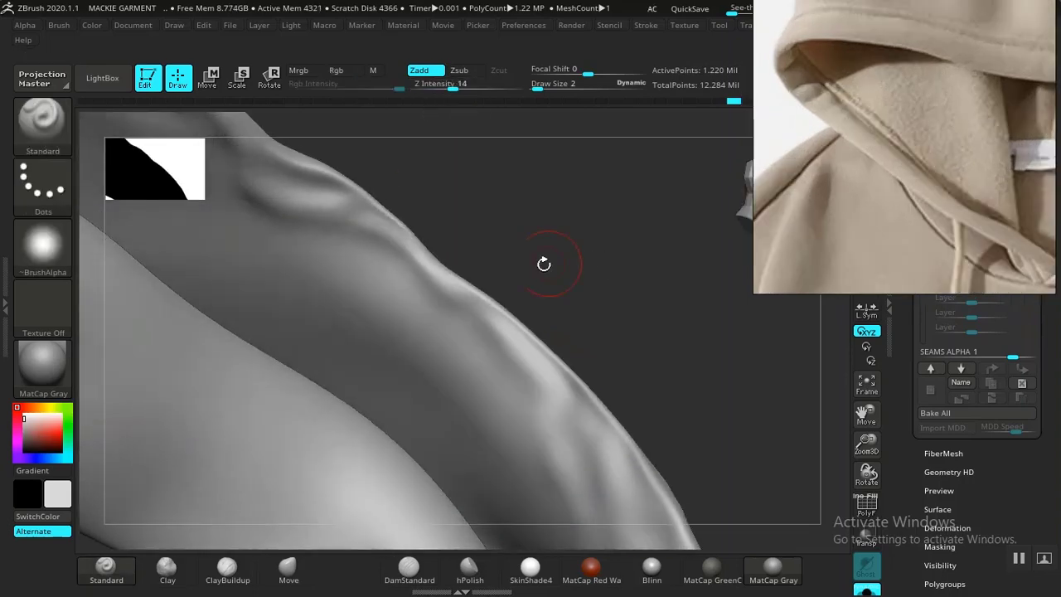
{"action": "mouse_move", "coordinate": [381, 243]}
{"action": "left_mouse_down"}
{"action": "mouse_move", "coordinate": [516, 371]}
{"action": "mouse_move", "coordinate": [602, 421]}
{"action": "left_mouse_up"}
{"action": "mouse_move", "coordinate": [613, 291]}
{"action": "left_mouse_down"}
{"action": "mouse_move", "coordinate": [559, 260]}
{"action": "mouse_move", "coordinate": [609, 327]}
{"action": "mouse_move", "coordinate": [641, 270]}
{"action": "left_mouse_up"}
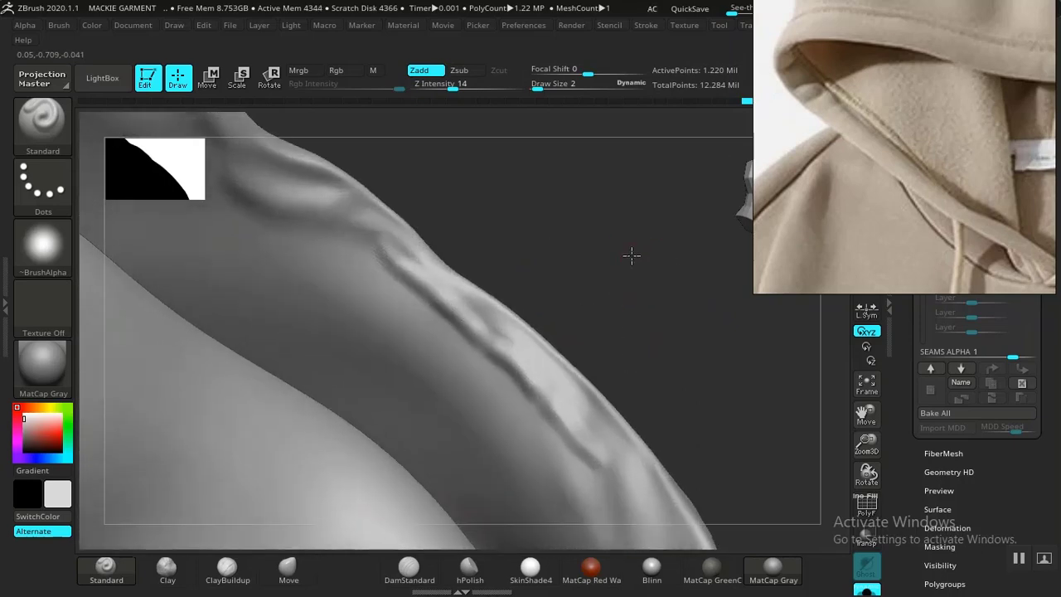
{"action": "left_click_drag", "start_coordinate": [631, 255], "coordinate": [592, 262]}
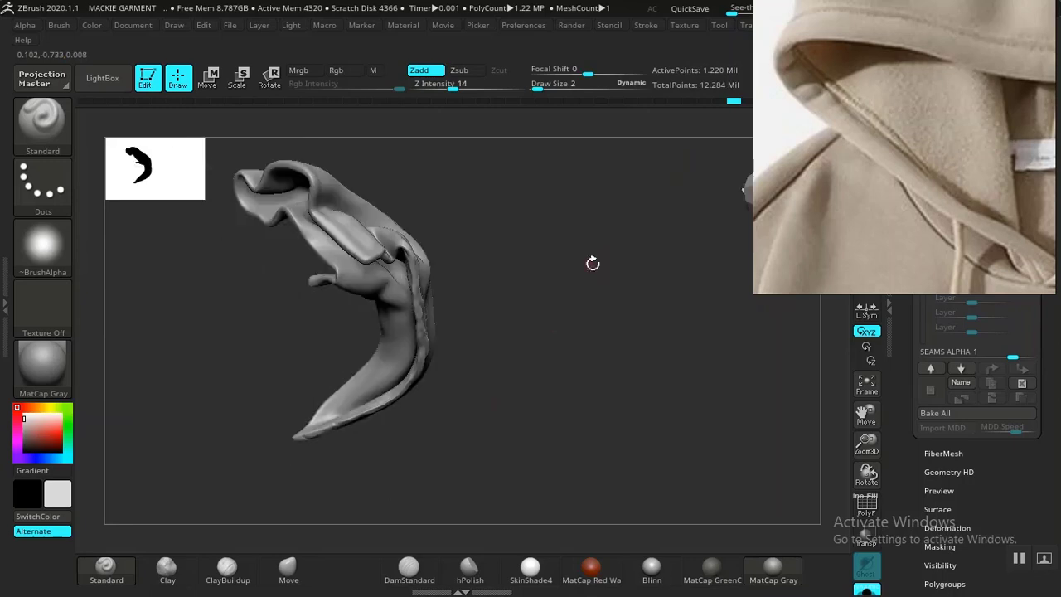
- Unhide the whole hoodie, inspect the hood opening, and isolate the hood panel with the folded inner edge
{"action": "key", "text": "ctrl+shift"}
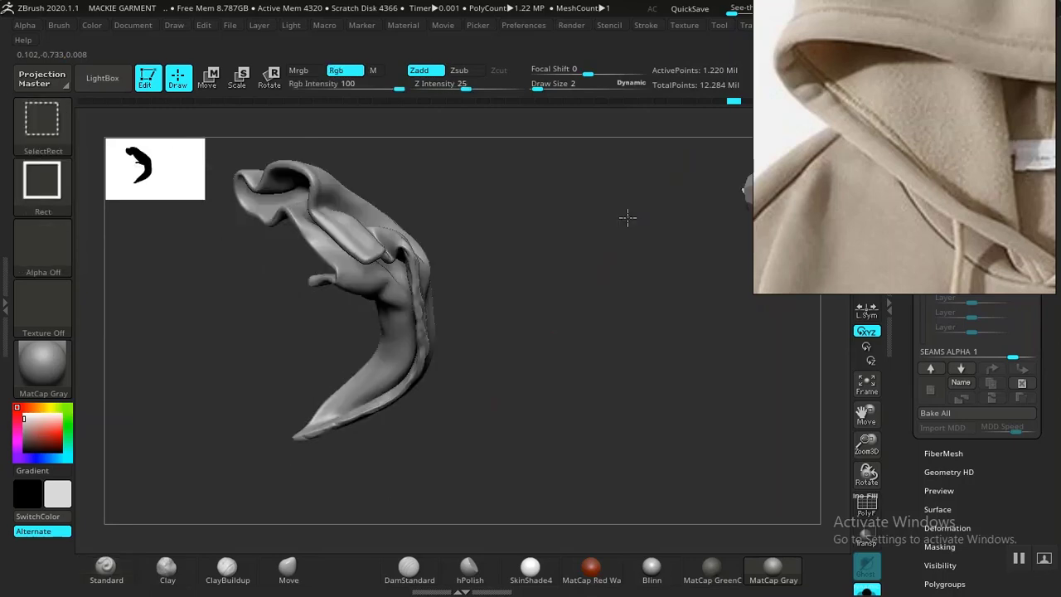
{"action": "left_click", "coordinate": [628, 217], "text": "ctrl+shift"}
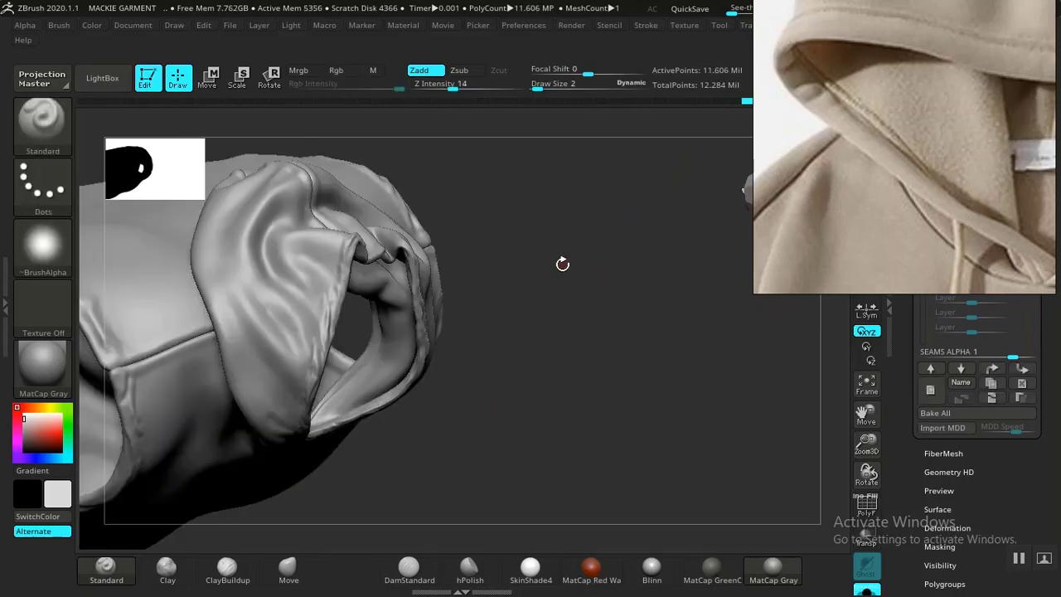
{"action": "left_click_drag", "start_coordinate": [562, 264], "coordinate": [428, 286]}
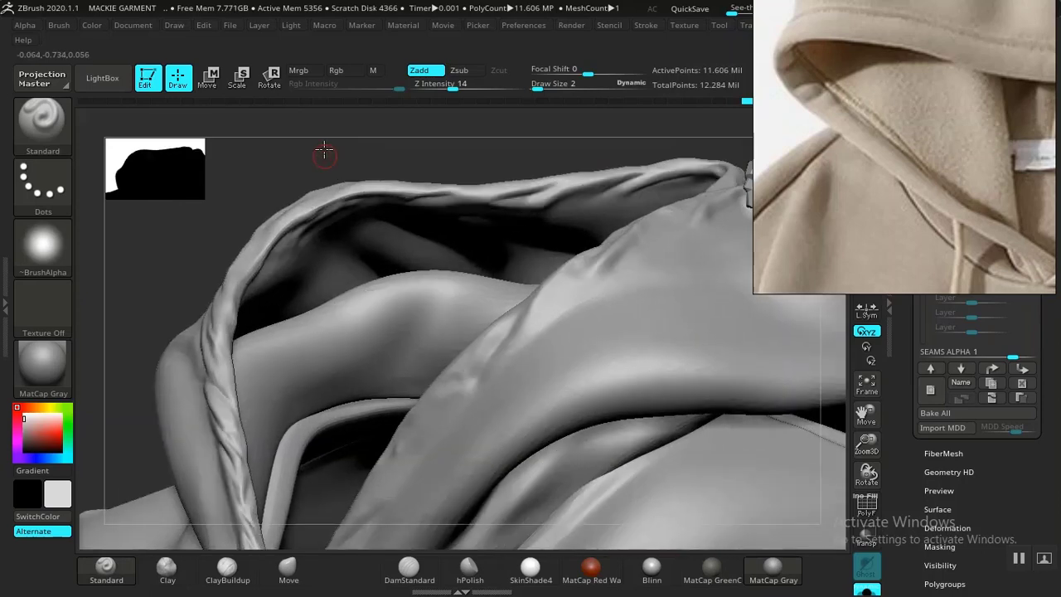
{"action": "left_click_drag", "start_coordinate": [324, 151], "coordinate": [351, 147]}
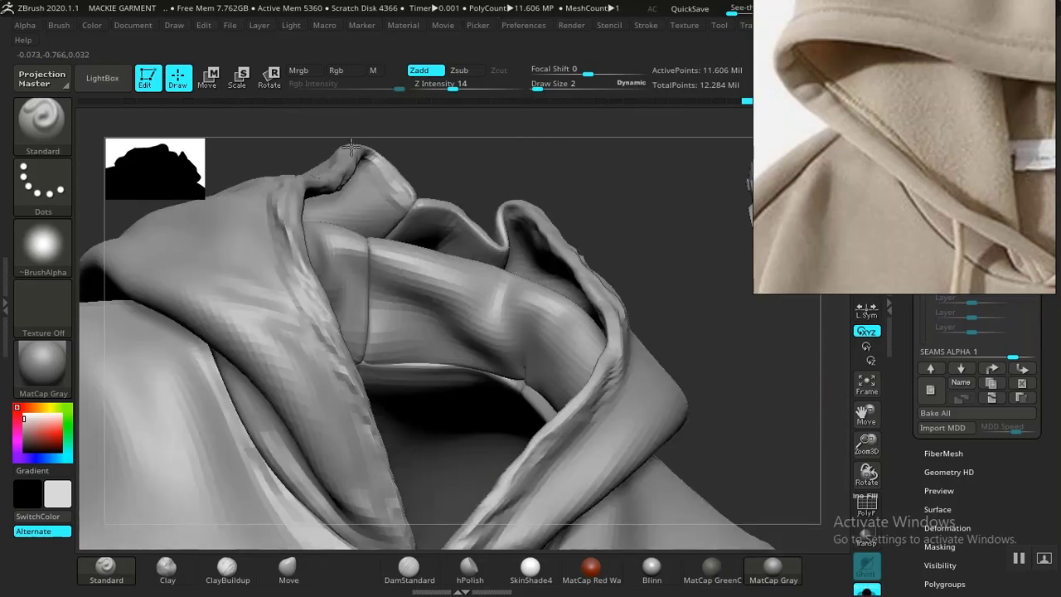
{"action": "left_click_drag", "start_coordinate": [352, 148], "coordinate": [390, 237]}
{"action": "key", "text": "ctrl+shift"}
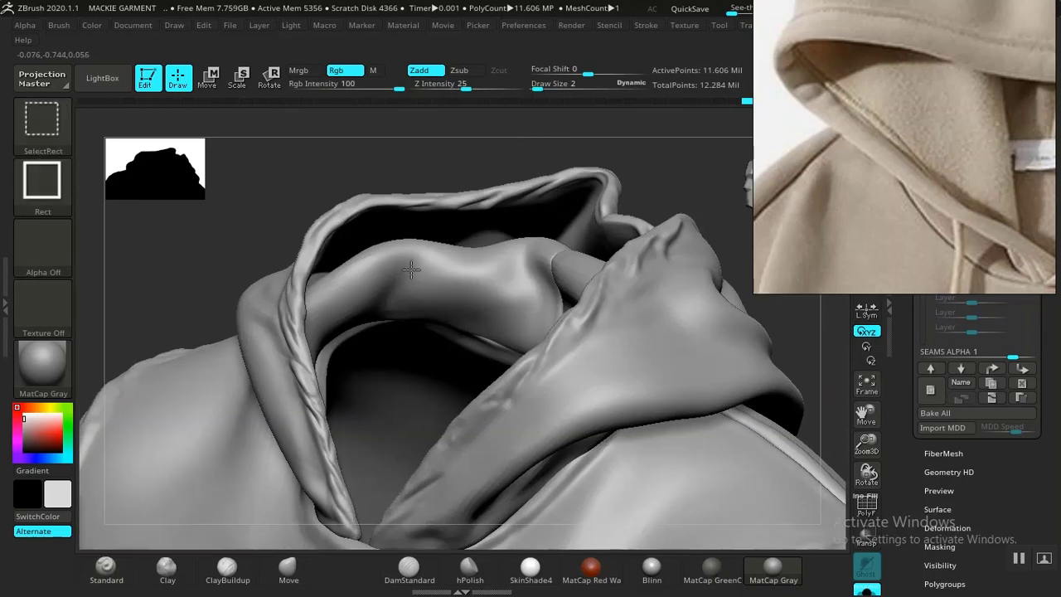
{"action": "left_click", "coordinate": [404, 264], "text": "ctrl+shift"}
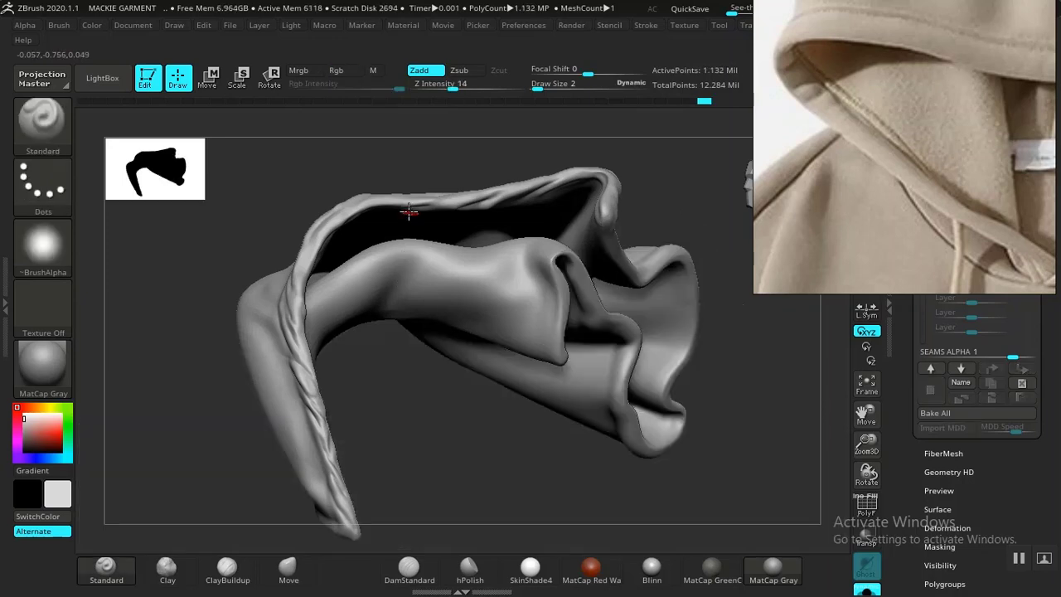
{"action": "left_click_drag", "start_coordinate": [377, 379], "coordinate": [350, 190]}
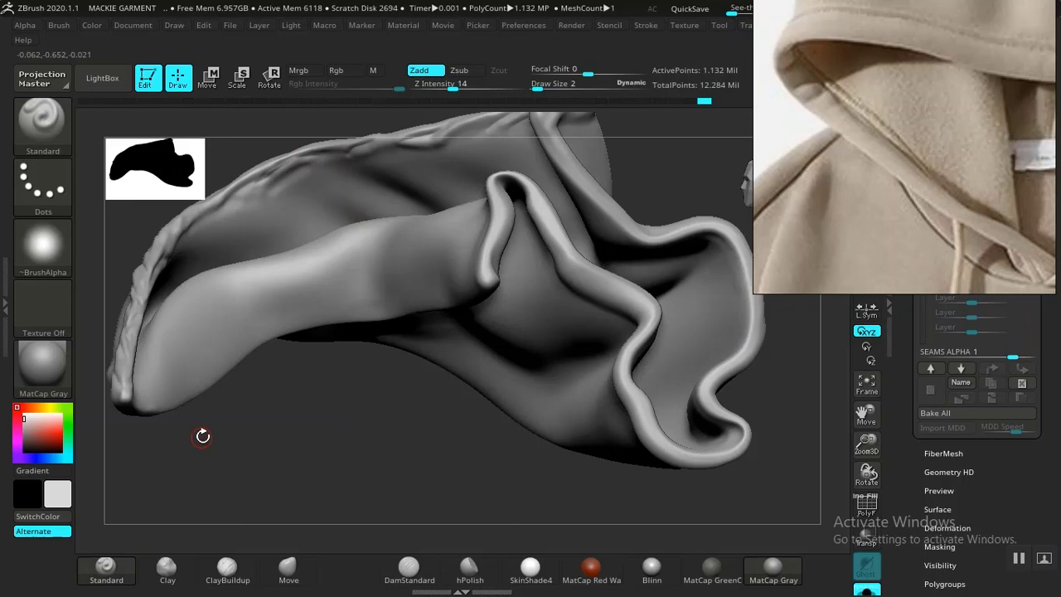
- Switch to the DamStandard brush and try carving a groove at Z intensity 33 beneath the wrinkled hood hem
{"action": "key", "text": "b"}
{"action": "key", "text": "d"}
{"action": "key", "text": "s"}
{"action": "mouse_move", "coordinate": [202, 436]}
{"action": "left_mouse_down"}
{"action": "mouse_move", "coordinate": [405, 467]}
{"action": "mouse_move", "coordinate": [379, 490]}
{"action": "mouse_move", "coordinate": [346, 471]}
{"action": "left_mouse_up"}
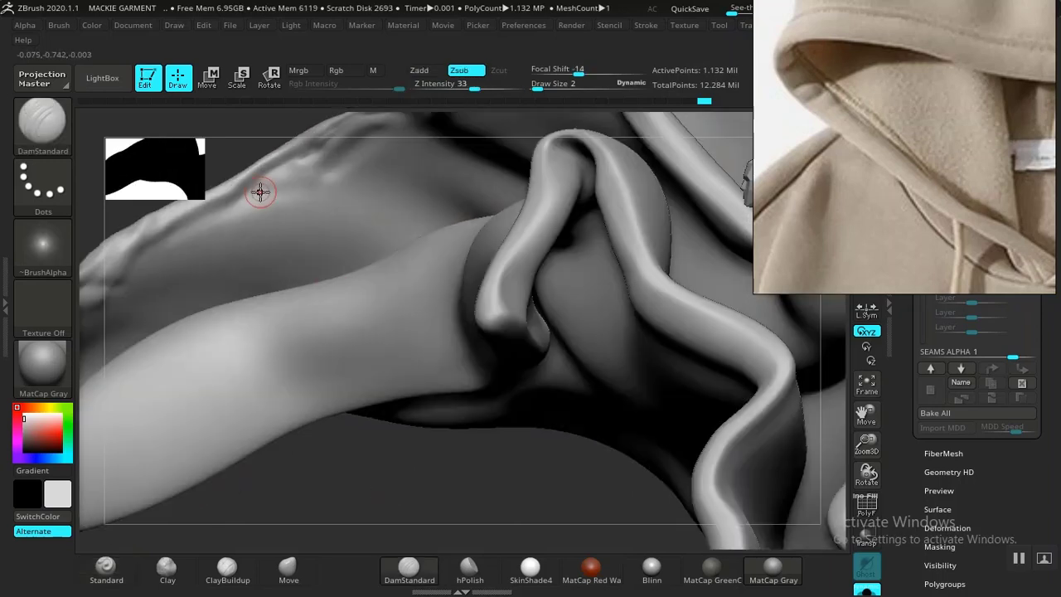
{"action": "left_click_drag", "start_coordinate": [214, 210], "coordinate": [146, 247]}
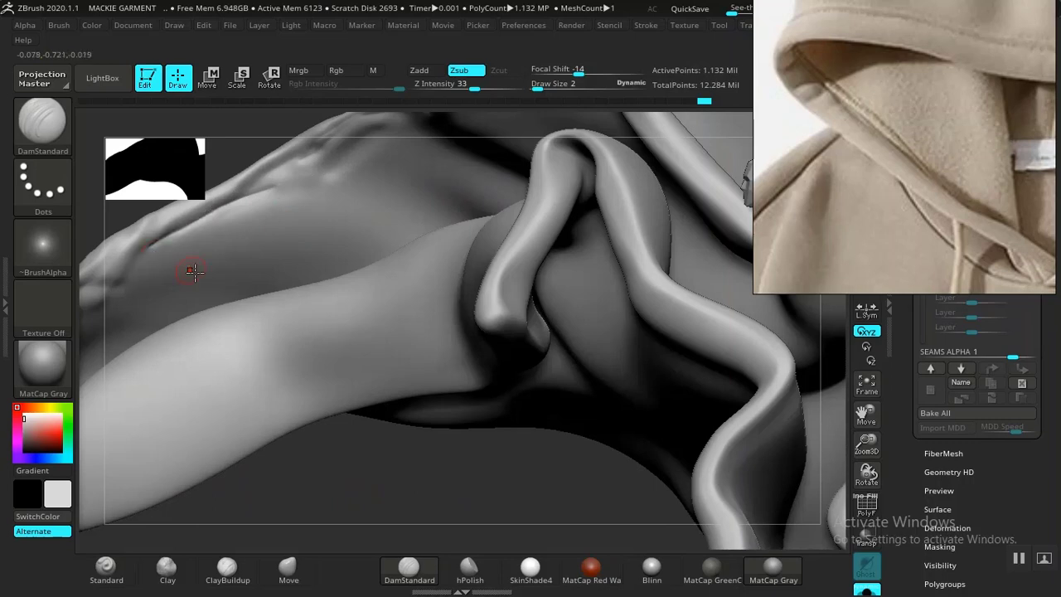
{"action": "left_click_drag", "start_coordinate": [284, 508], "coordinate": [305, 488]}
{"action": "mouse_move", "coordinate": [405, 509]}
{"action": "left_mouse_down"}
{"action": "mouse_move", "coordinate": [384, 483]}
{"action": "mouse_move", "coordinate": [340, 492]}
{"action": "left_mouse_up"}
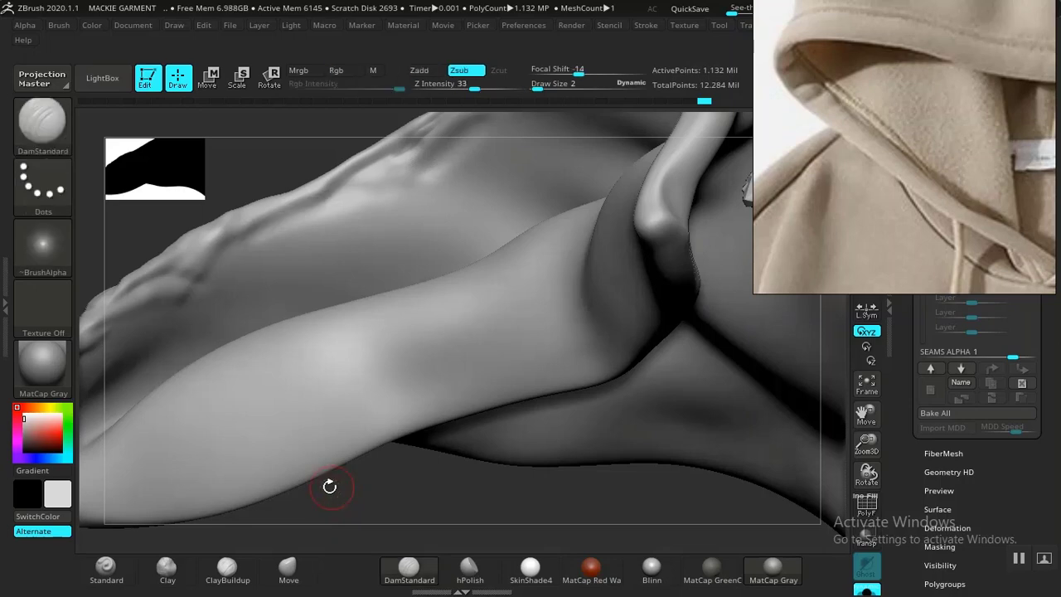
- Load the seam_1 brush from the Seam Brushes folder of the brush library
{"action": "left_click", "coordinate": [107, 100]}
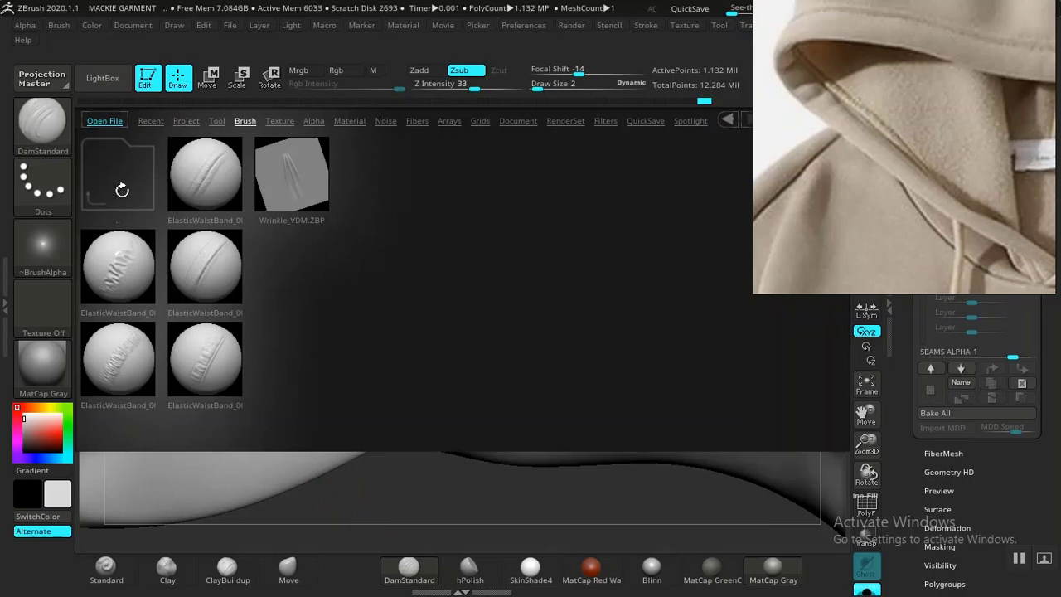
{"action": "left_click", "coordinate": [122, 190]}
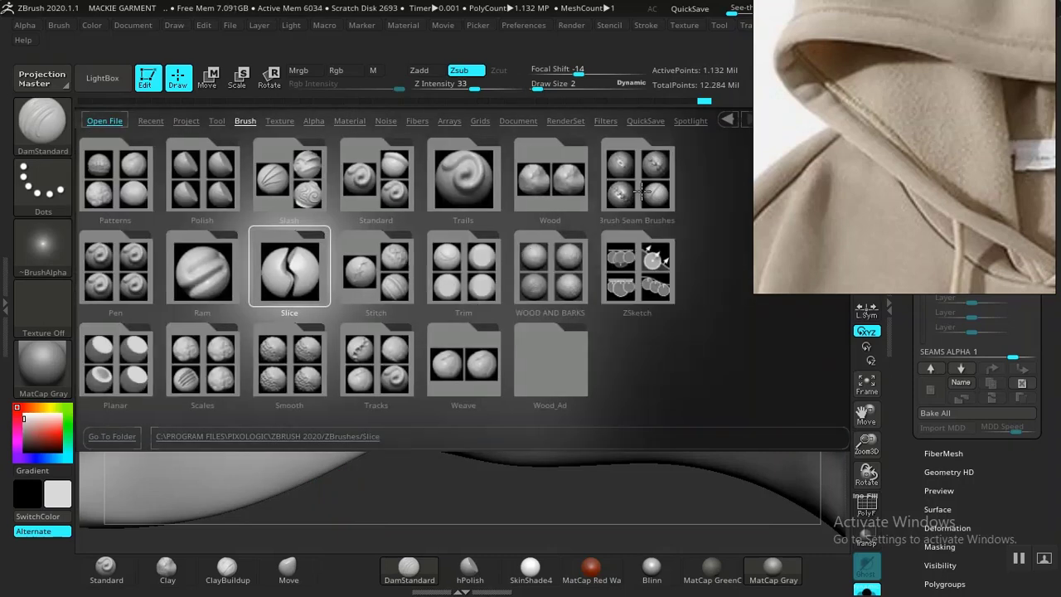
{"action": "left_click", "coordinate": [643, 192]}
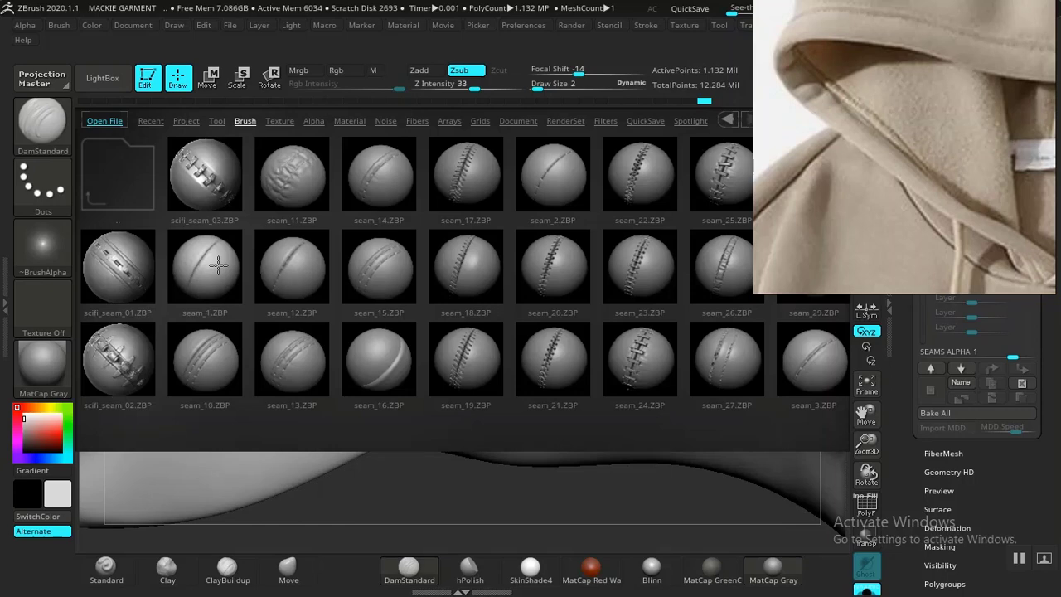
{"action": "double_click", "coordinate": [218, 264]}
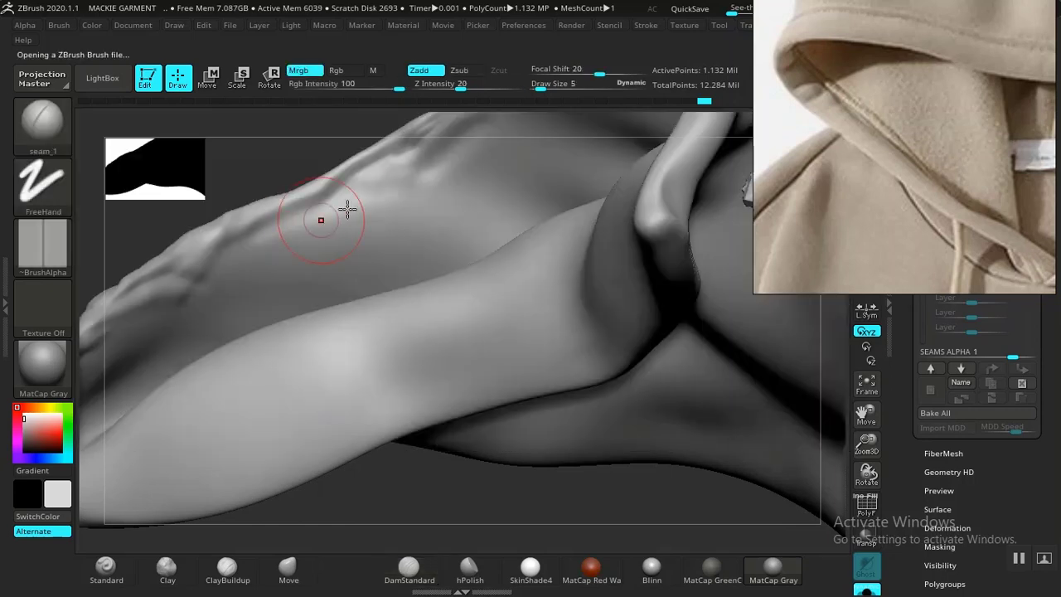
- Try a seam_1 stroke at Z intensity 20 and draw size 5 beside the hem, and undo it
{"action": "left_click_drag", "start_coordinate": [379, 196], "coordinate": [232, 270]}
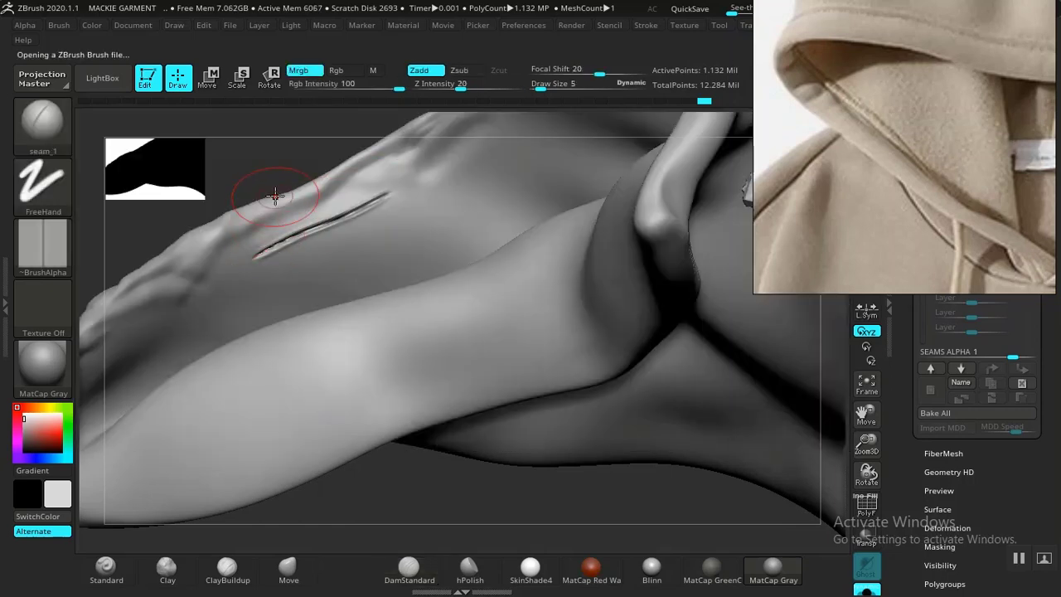
{"action": "mouse_move", "coordinate": [275, 160]}
{"action": "left_mouse_down", "text": "alt"}
{"action": "mouse_move", "coordinate": [337, 190]}
{"action": "mouse_move", "coordinate": [333, 207]}
{"action": "left_mouse_up", "text": "alt"}
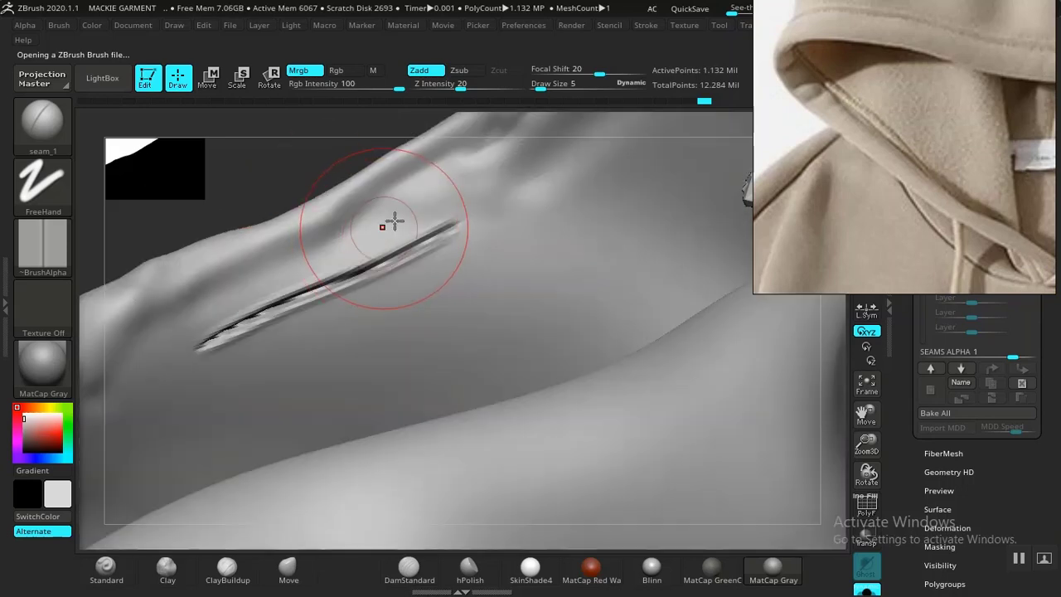
{"action": "key", "text": "ctrl+z"}
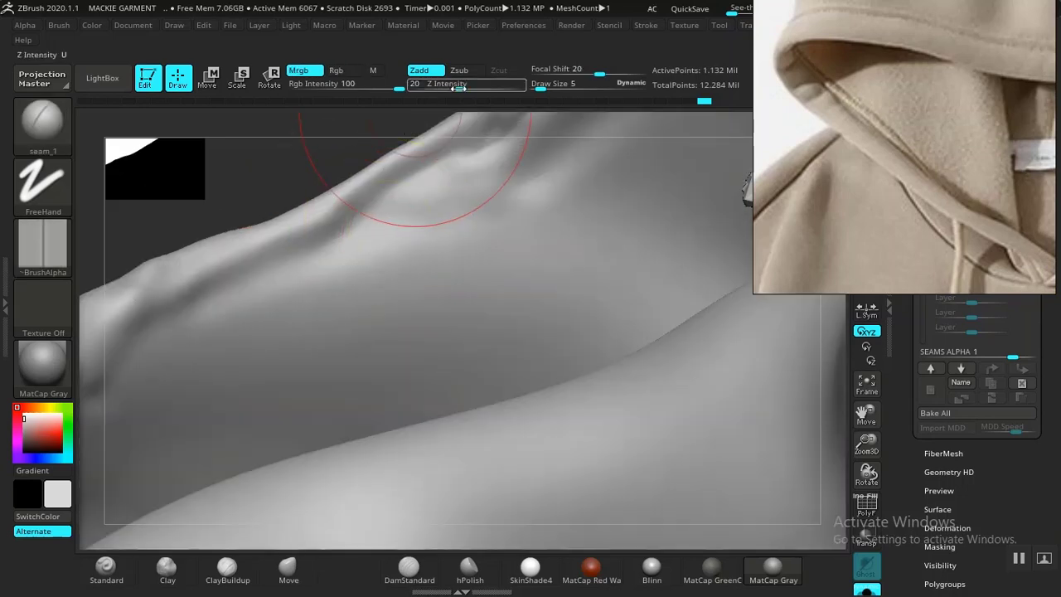
- Try seam_1 strokes at Z intensity 8 and 11 along the hem, and undo them
{"action": "left_click_drag", "start_coordinate": [458, 88], "coordinate": [443, 88]}
{"action": "left_click_drag", "start_coordinate": [414, 202], "coordinate": [216, 313]}
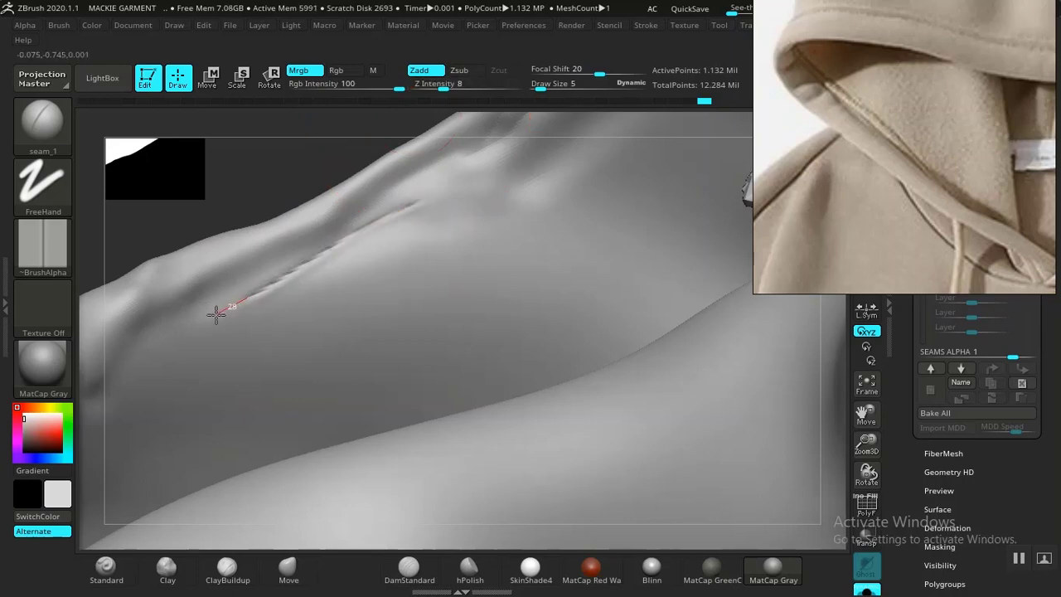
{"action": "mouse_move", "coordinate": [427, 195]}
{"action": "left_mouse_down"}
{"action": "mouse_move", "coordinate": [321, 249]}
{"action": "mouse_move", "coordinate": [351, 218]}
{"action": "left_mouse_up"}
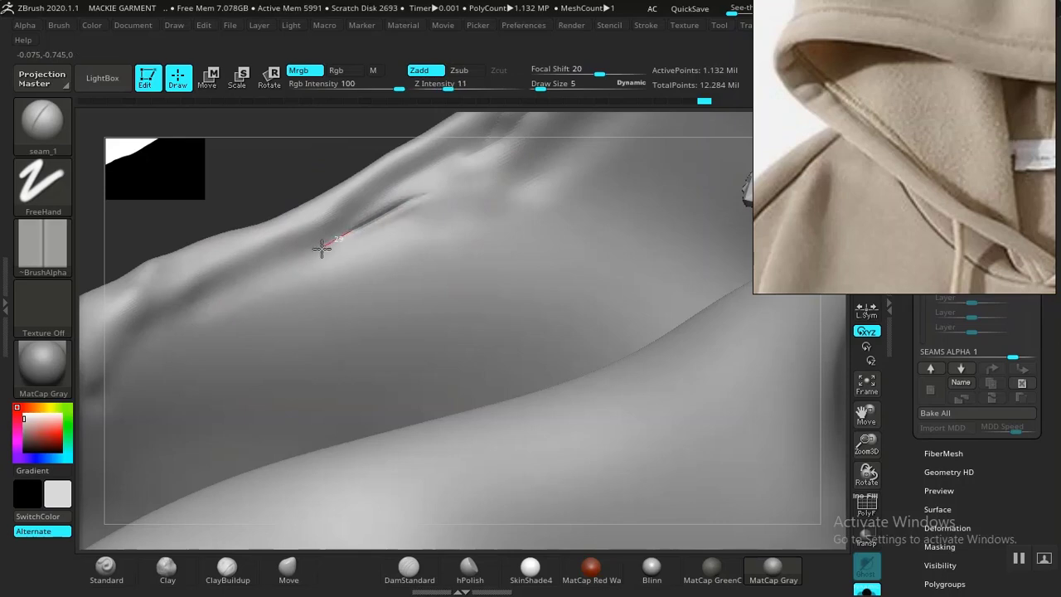
{"action": "key", "text": "ctrl+z"}
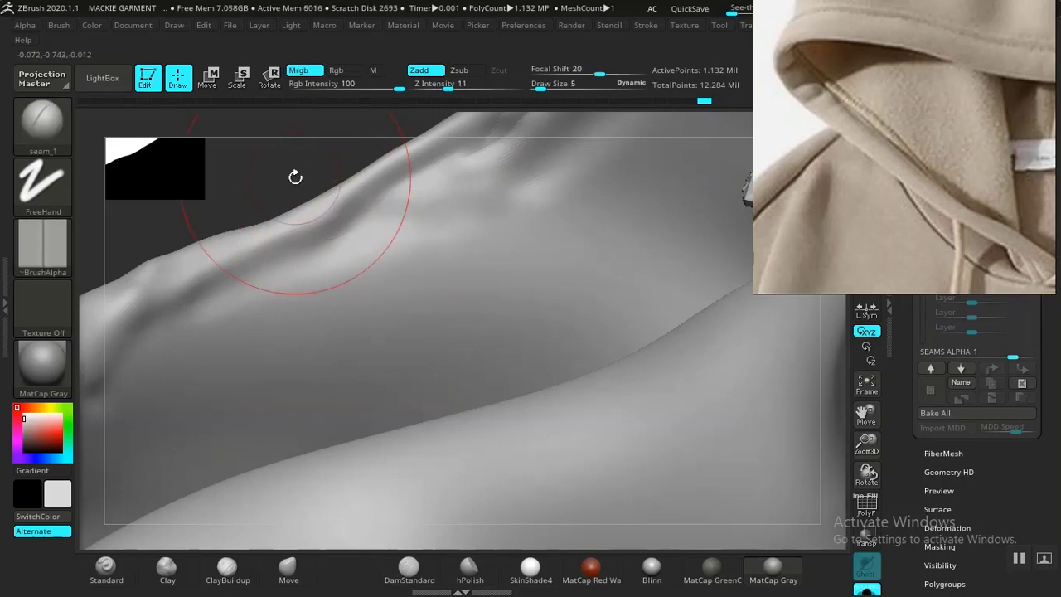
- Draw a seam_1 stroke at Z intensity 11 from the hood panel's pointed tip along the inside of the wrinkled hem
{"action": "left_click_drag", "start_coordinate": [219, 134], "coordinate": [294, 230]}
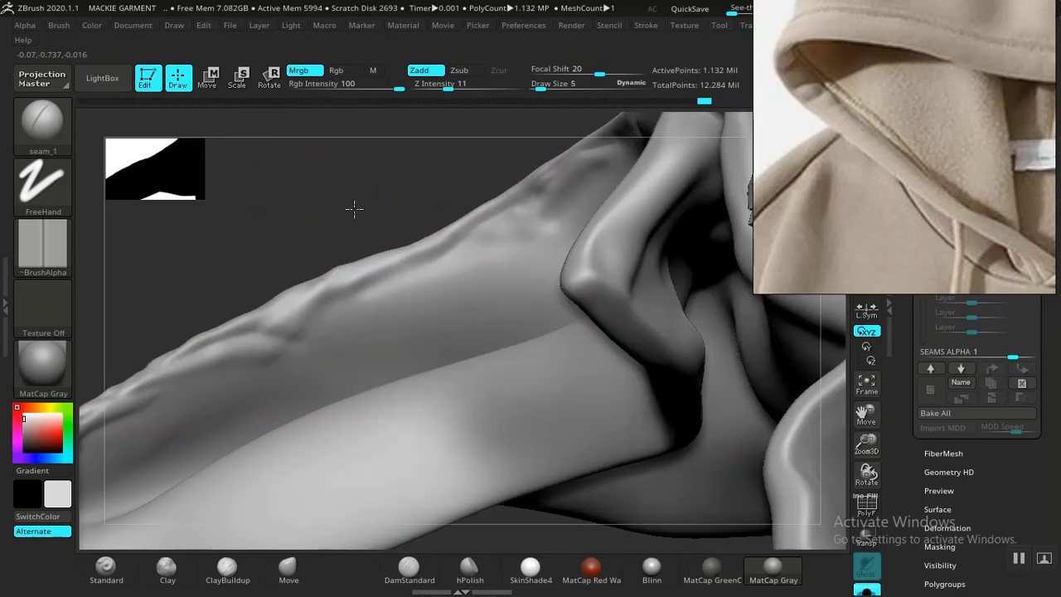
{"action": "left_click_drag", "start_coordinate": [354, 208], "coordinate": [249, 367]}
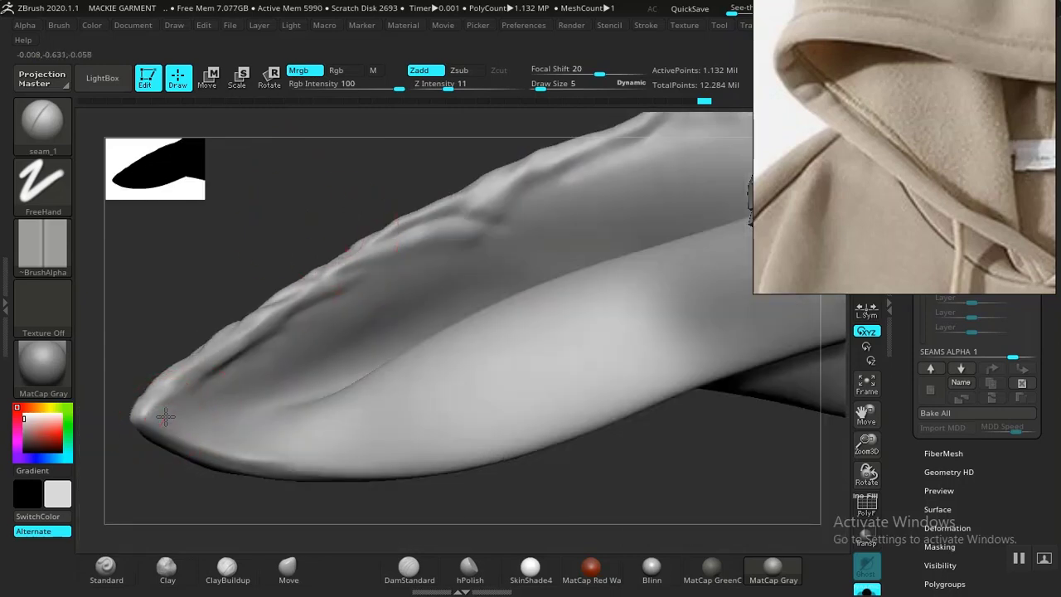
{"action": "left_click_drag", "start_coordinate": [165, 416], "coordinate": [290, 331]}
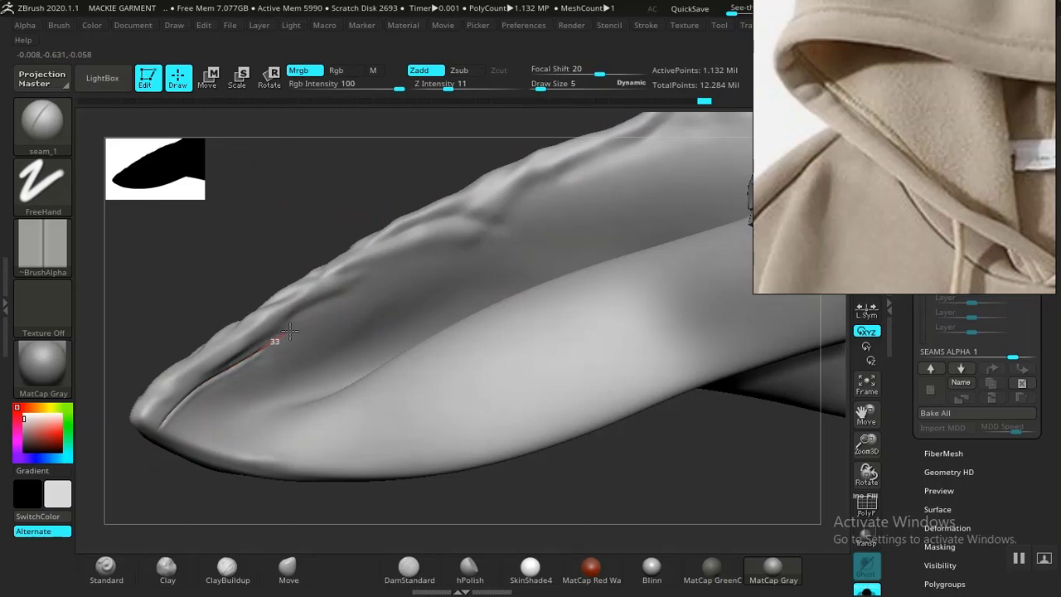
- Extend the seam groove along the inner edge of the hood's hem with the seam_1 brush at draw size 5
{"action": "mouse_move", "coordinate": [290, 331]}
{"action": "left_mouse_down"}
{"action": "mouse_move", "coordinate": [473, 223]}
{"action": "mouse_move", "coordinate": [554, 188]}
{"action": "left_mouse_up"}
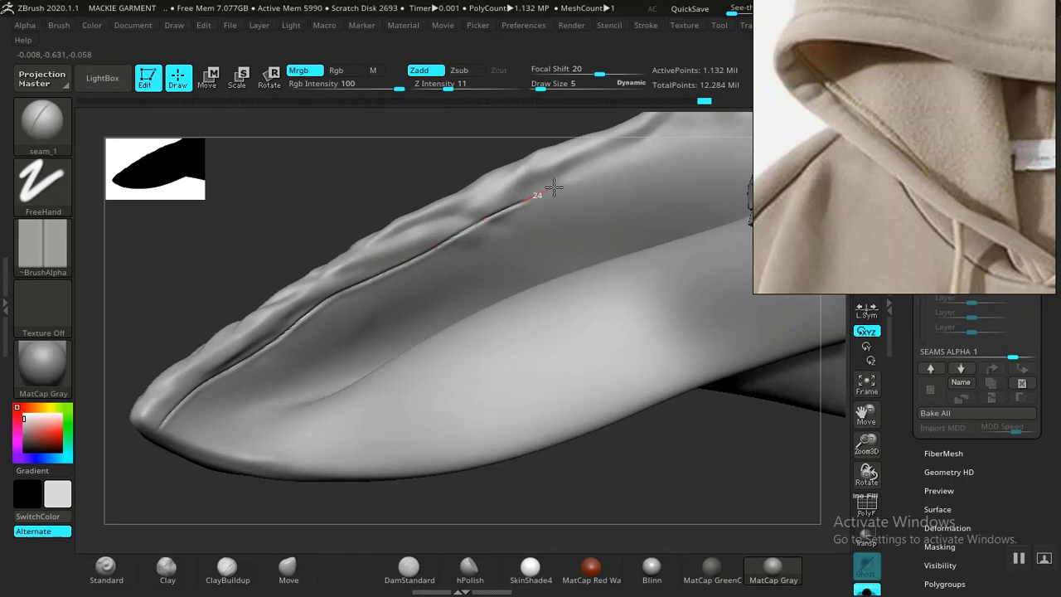
{"action": "key", "text": "f"}
{"action": "left_click_drag", "start_coordinate": [282, 247], "coordinate": [497, 159], "text": "alt"}
{"action": "mouse_move", "coordinate": [336, 220]}
{"action": "left_mouse_down", "text": "alt"}
{"action": "mouse_move", "coordinate": [324, 206]}
{"action": "mouse_move", "coordinate": [334, 213]}
{"action": "left_mouse_up", "text": "alt"}
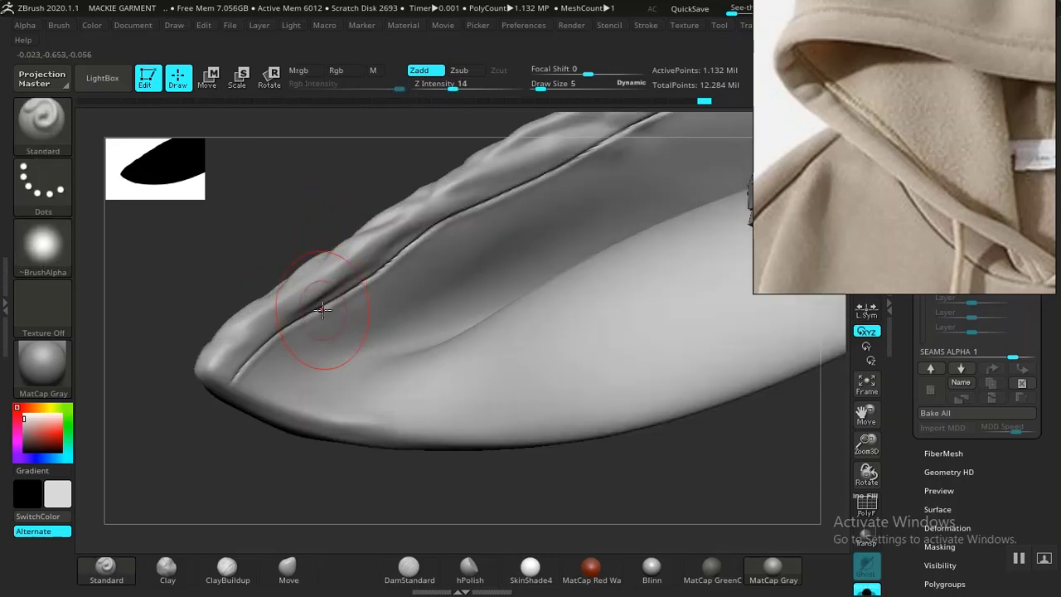
- Try to build up the hem along the seam near its pointed tip with the Standard brush at draw size 5
{"action": "left_click_drag", "start_coordinate": [322, 310], "coordinate": [222, 392]}
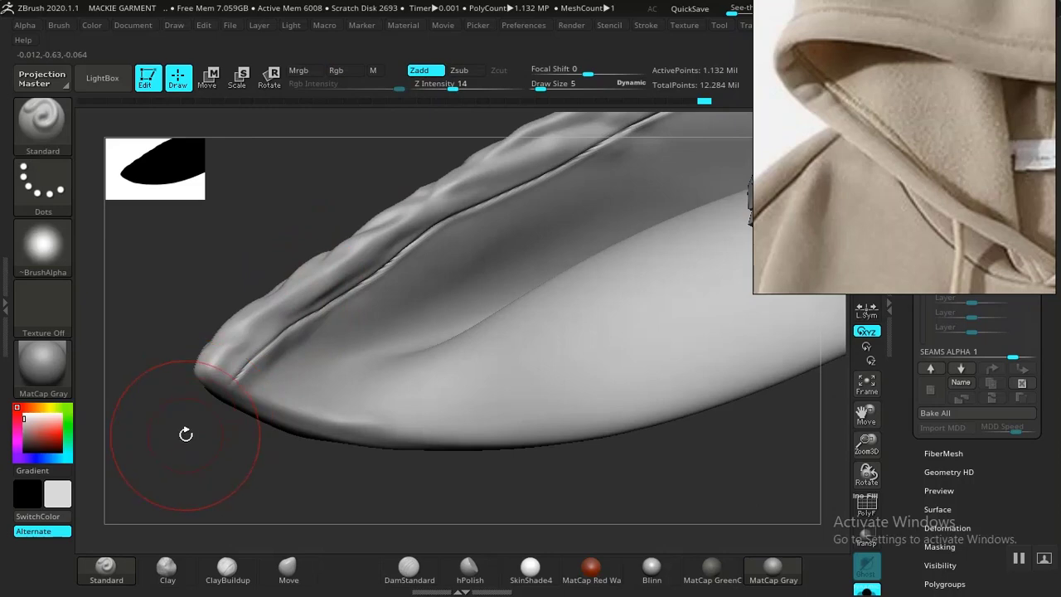
{"action": "key", "text": "ctrl"}
{"action": "key", "text": "ctrl+z"}
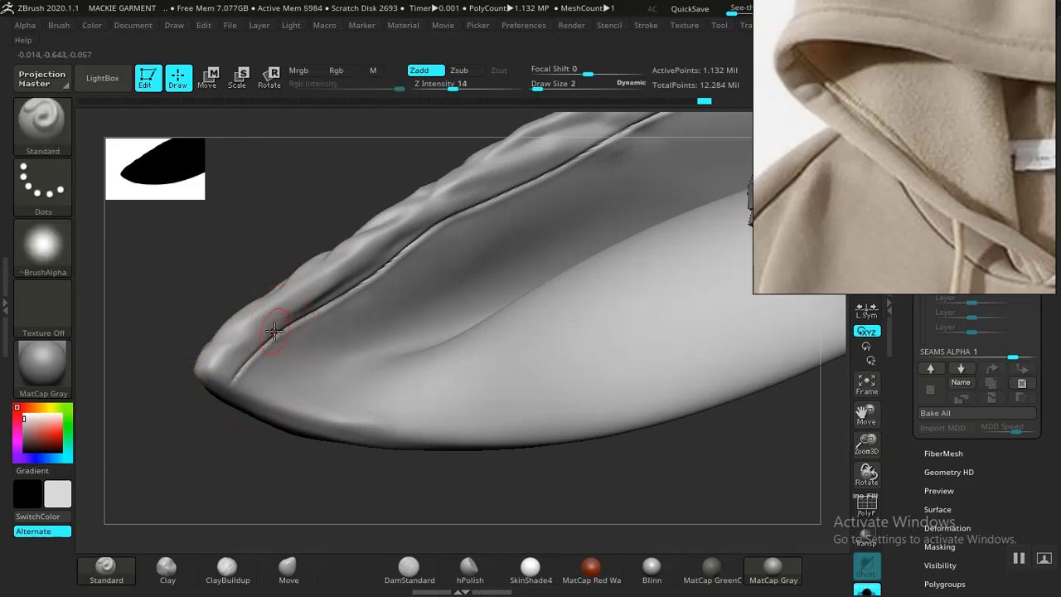
- Build up the hem beside the seam near the pointed tip with the Standard brush at draw size 2
{"action": "mouse_move", "coordinate": [212, 431]}
{"action": "left_mouse_down"}
{"action": "mouse_move", "coordinate": [256, 389]}
{"action": "mouse_move", "coordinate": [247, 440]}
{"action": "left_mouse_up"}
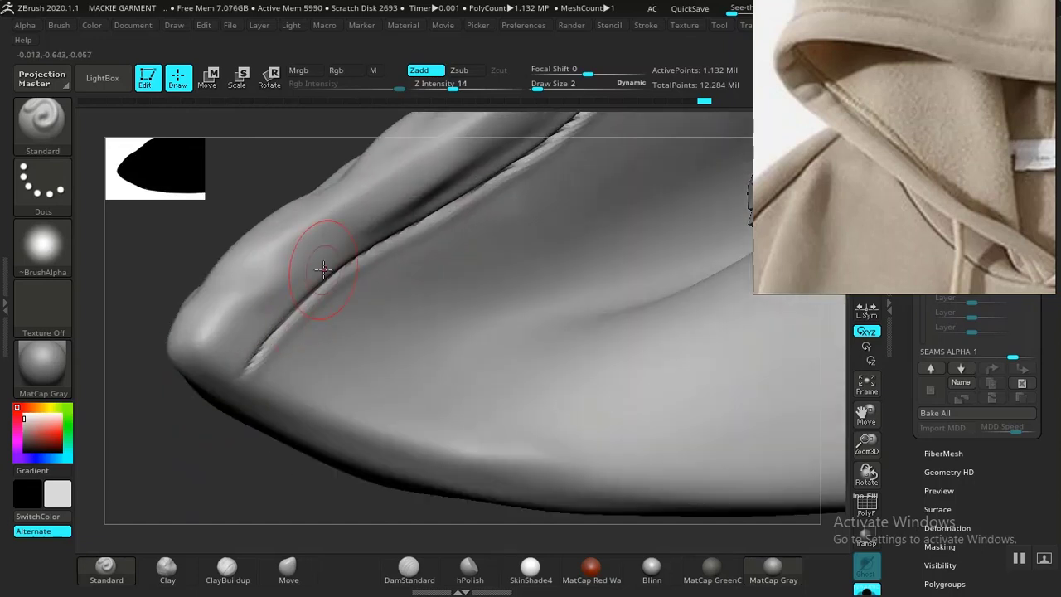
{"action": "left_click_drag", "start_coordinate": [327, 264], "coordinate": [224, 375]}
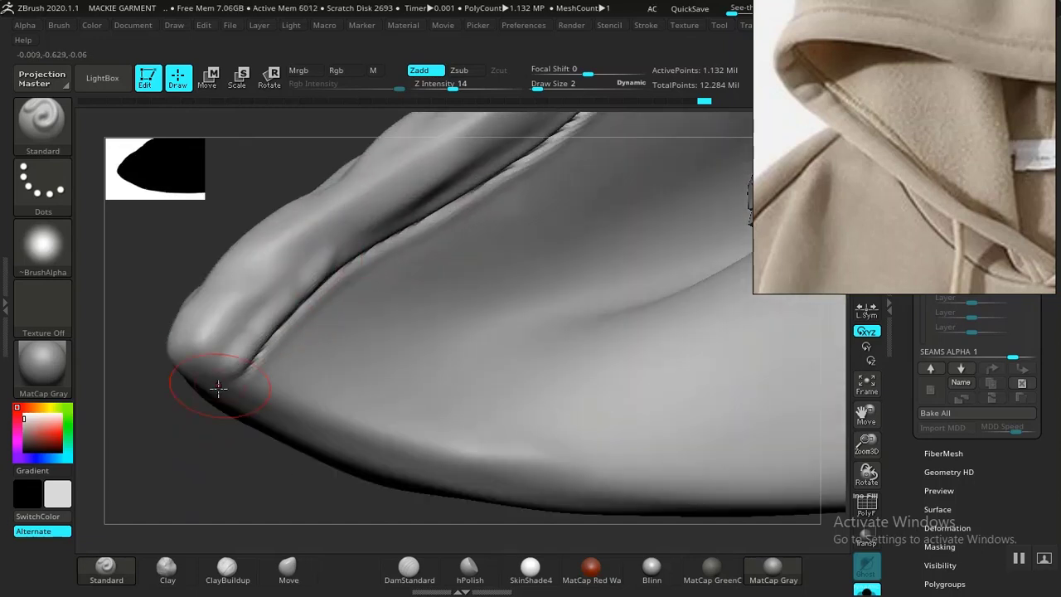
{"action": "left_click_drag", "start_coordinate": [168, 484], "coordinate": [166, 483]}
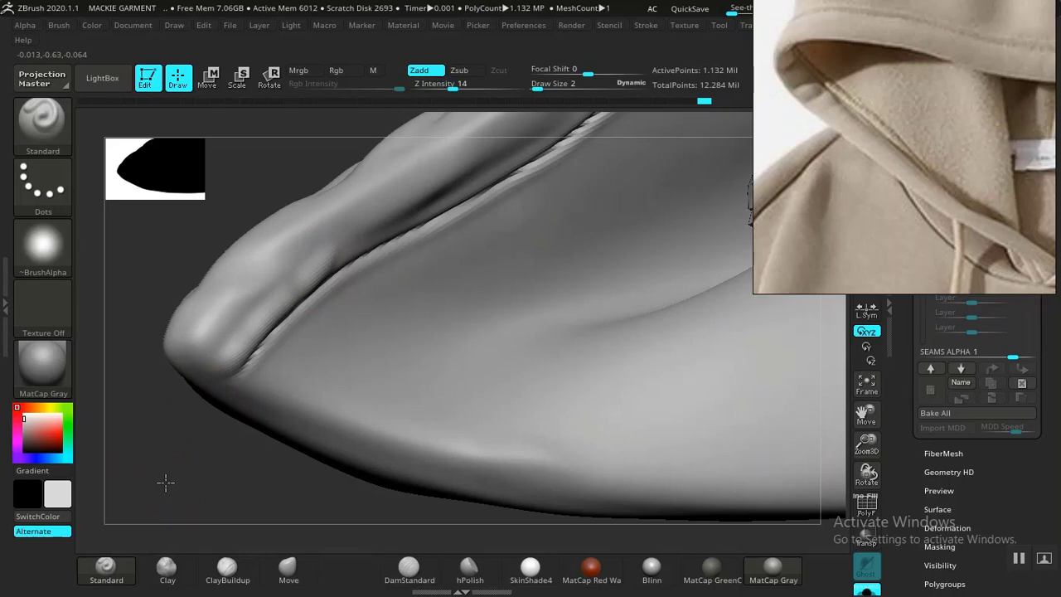
{"action": "left_click_drag", "start_coordinate": [165, 483], "coordinate": [211, 396]}
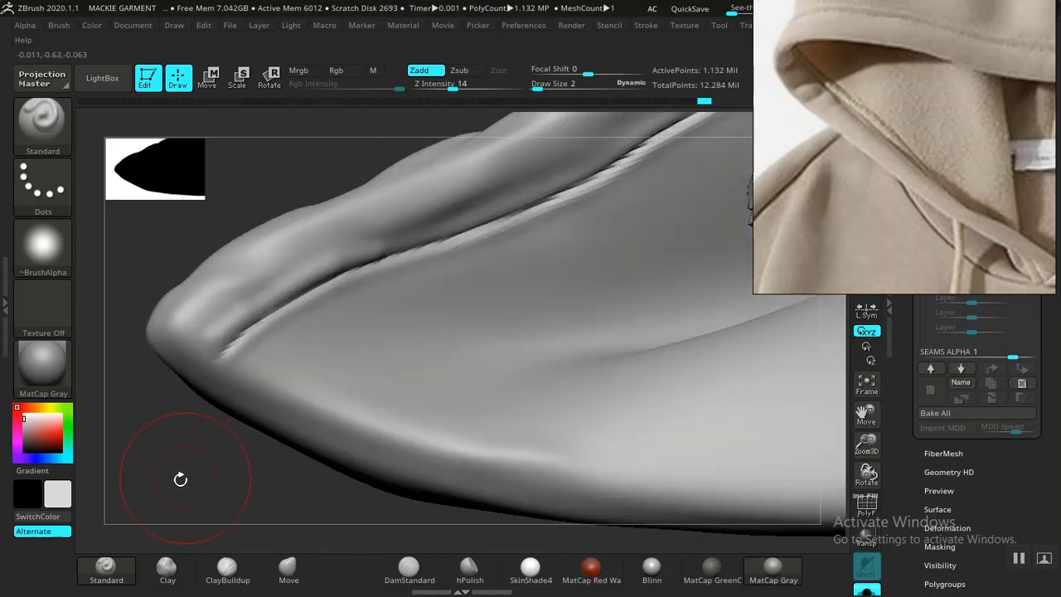
{"action": "left_click_drag", "start_coordinate": [177, 481], "coordinate": [208, 443]}
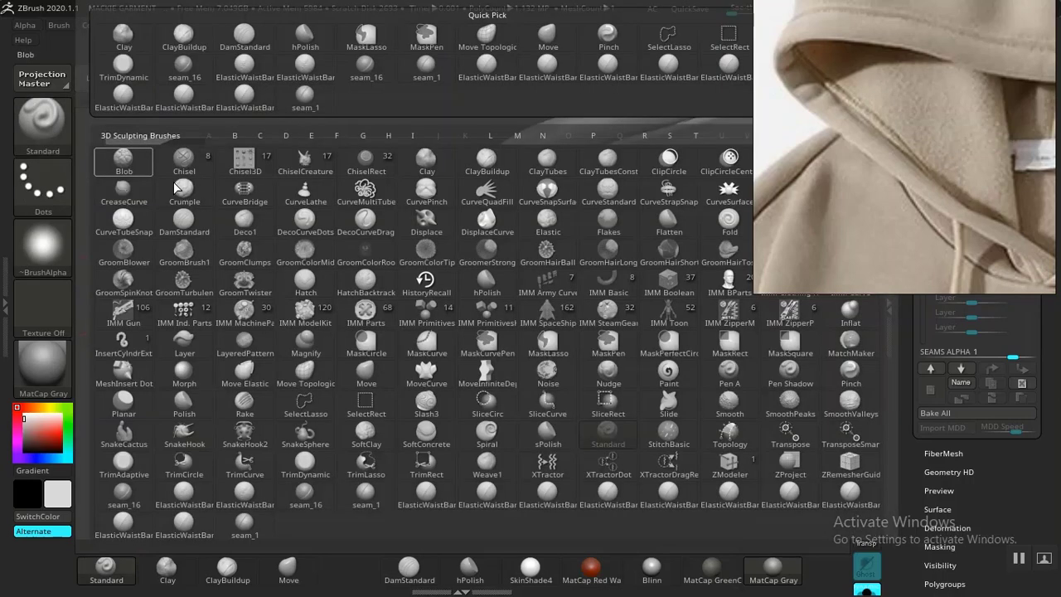
- Load the seam_1.ZBP brush from the LightBox brush library
{"action": "left_click", "coordinate": [43, 122]}
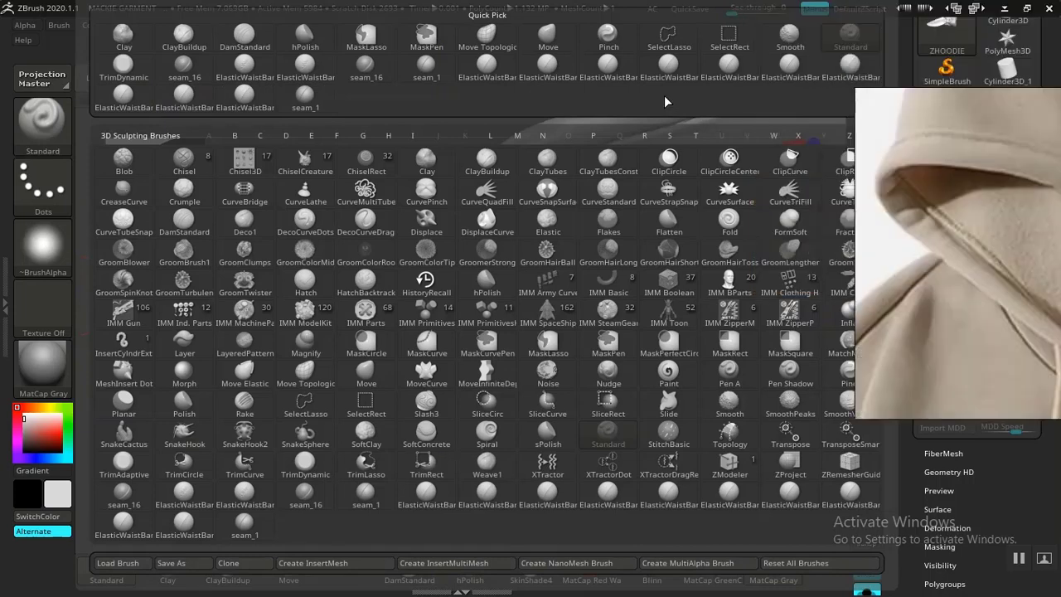
{"action": "left_click", "coordinate": [366, 71]}
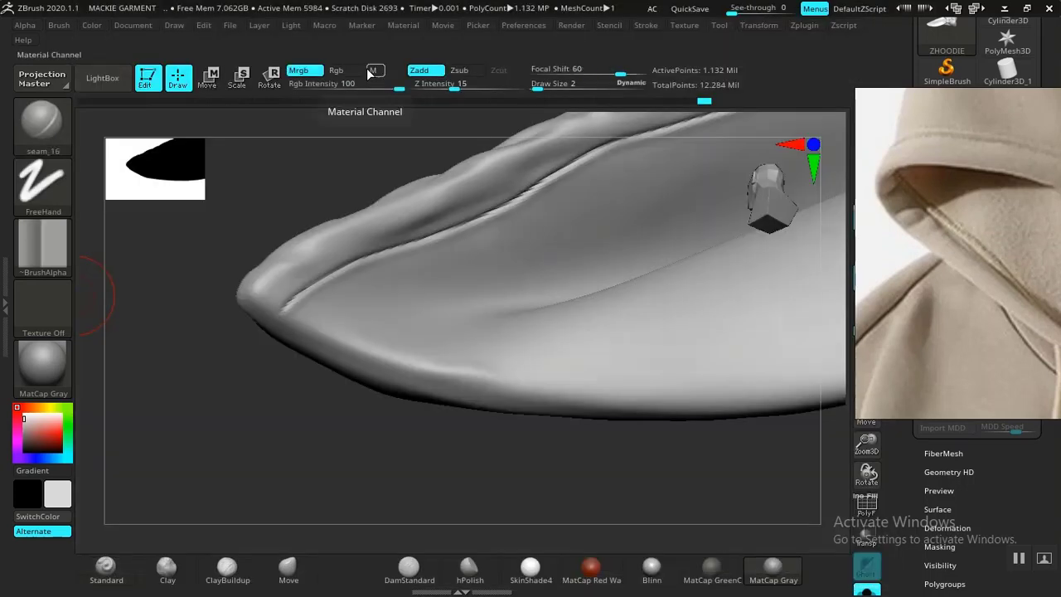
{"action": "left_click", "coordinate": [101, 78]}
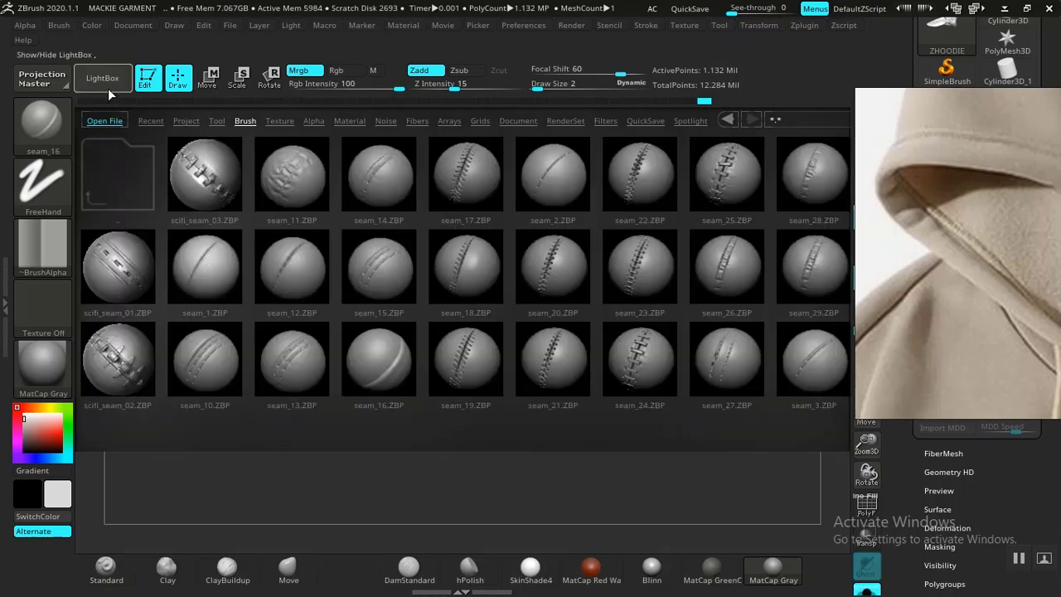
{"action": "double_click", "coordinate": [205, 267]}
- Continue the seam groove along the inside of the hem up towards the hood's peak at draw size 3
{"action": "left_click_drag", "start_coordinate": [244, 435], "coordinate": [190, 524]}
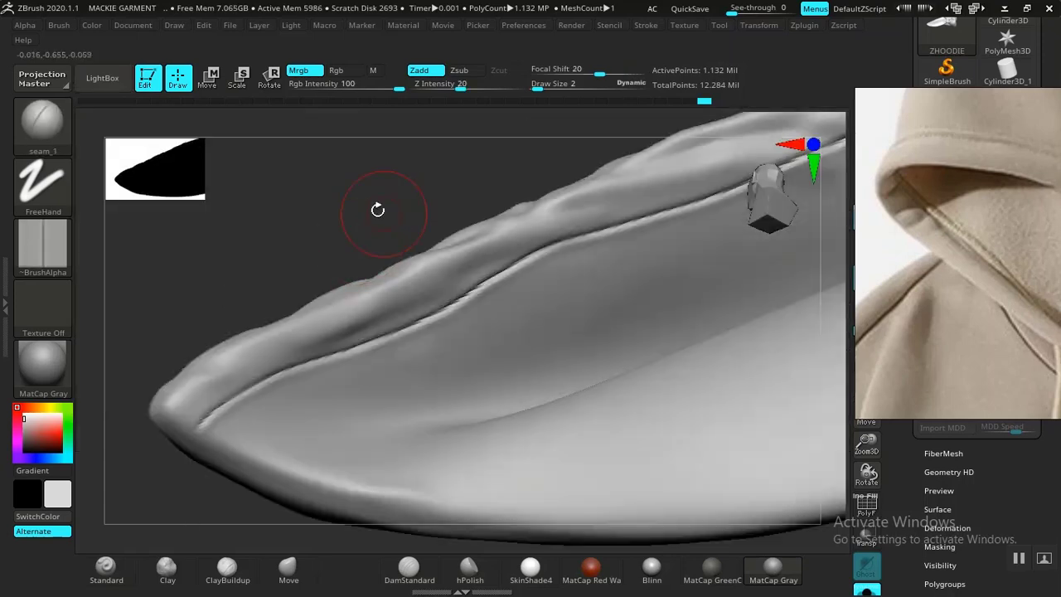
{"action": "mouse_move", "coordinate": [379, 210]}
{"action": "left_mouse_down"}
{"action": "mouse_move", "coordinate": [481, 173]}
{"action": "mouse_move", "coordinate": [175, 299]}
{"action": "mouse_move", "coordinate": [384, 216]}
{"action": "mouse_move", "coordinate": [274, 254]}
{"action": "mouse_move", "coordinate": [198, 237]}
{"action": "mouse_move", "coordinate": [302, 333]}
{"action": "left_mouse_up"}
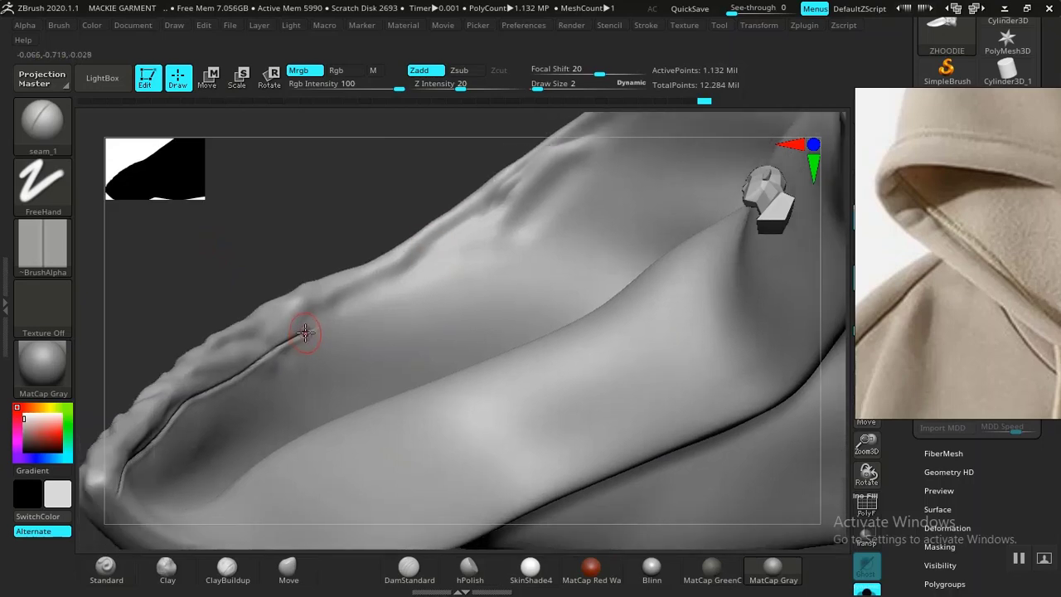
{"action": "key", "text": "bracketright"}
{"action": "left_click_drag", "start_coordinate": [302, 333], "coordinate": [379, 293]}
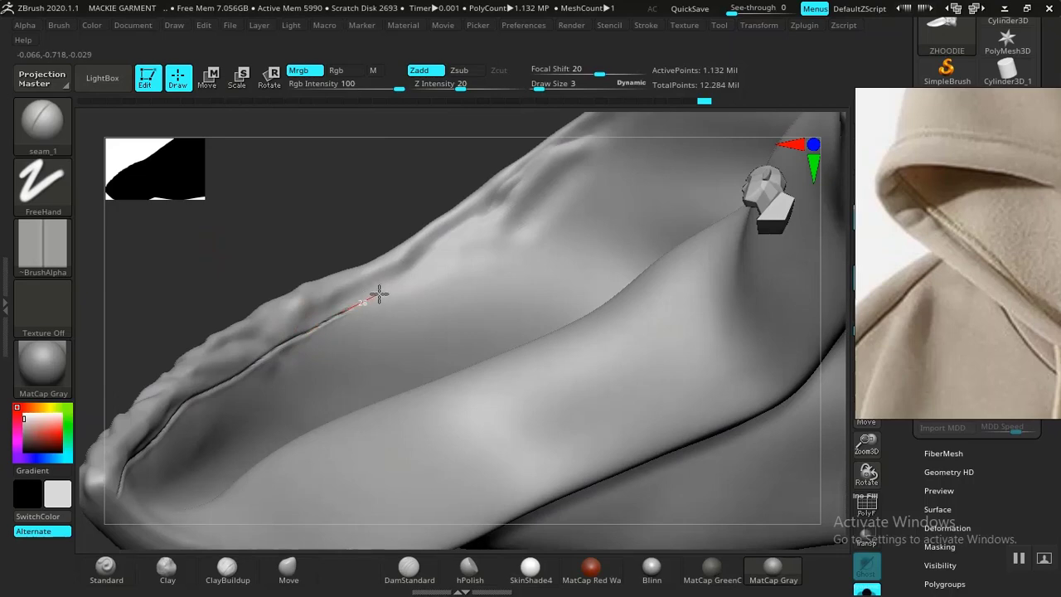
{"action": "left_click_drag", "start_coordinate": [379, 293], "coordinate": [501, 204]}
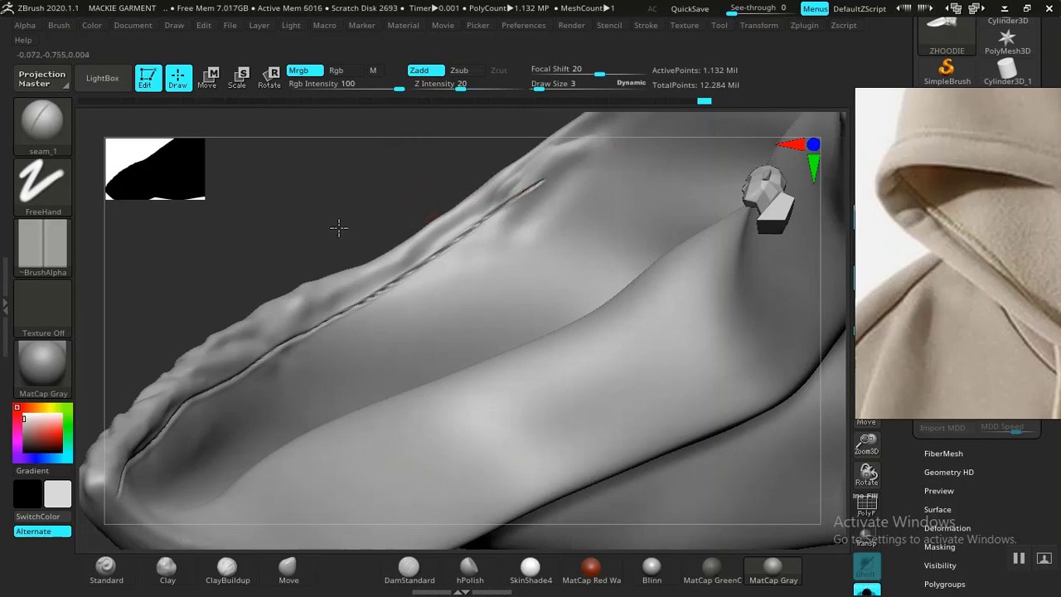
{"action": "mouse_move", "coordinate": [339, 227]}
{"action": "left_mouse_down"}
{"action": "mouse_move", "coordinate": [230, 300]}
{"action": "mouse_move", "coordinate": [319, 225]}
{"action": "left_mouse_up"}
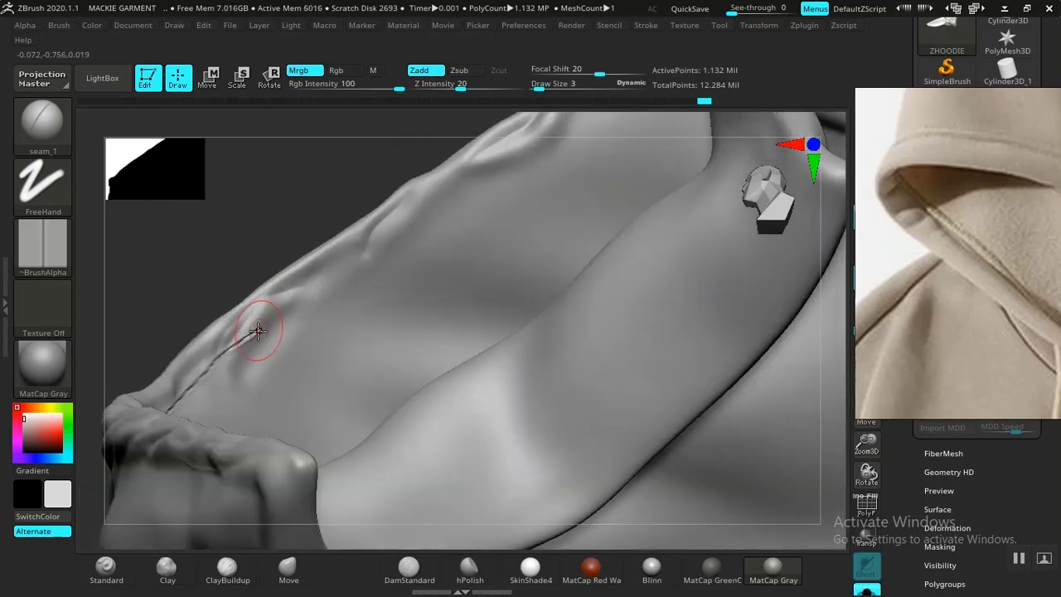
{"action": "mouse_move", "coordinate": [256, 331]}
{"action": "left_mouse_down"}
{"action": "mouse_move", "coordinate": [415, 216]}
{"action": "mouse_move", "coordinate": [512, 161]}
{"action": "left_mouse_up"}
{"action": "left_click_drag", "start_coordinate": [394, 166], "coordinate": [253, 315], "text": "alt"}
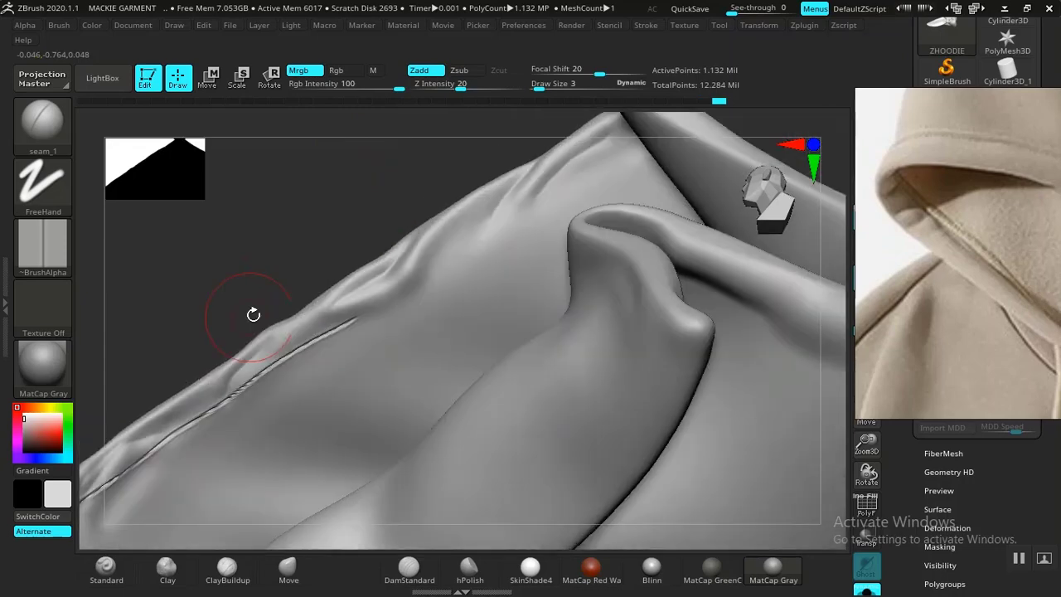
{"action": "mouse_move", "coordinate": [254, 315]}
{"action": "left_mouse_down"}
{"action": "mouse_move", "coordinate": [218, 424]}
{"action": "mouse_move", "coordinate": [384, 241]}
{"action": "mouse_move", "coordinate": [459, 194]}
{"action": "mouse_move", "coordinate": [536, 183]}
{"action": "left_mouse_up"}
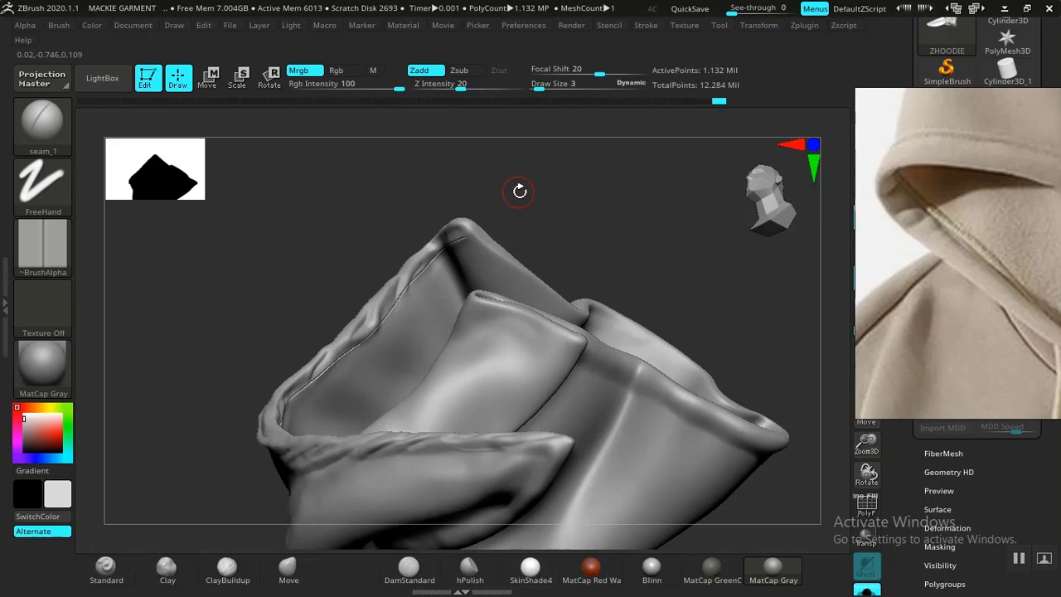
- Try a short second seam line parallel to the first one near the hem's pointed tip, using seam_1
{"action": "left_click_drag", "start_coordinate": [520, 192], "coordinate": [308, 324]}
{"action": "left_click_drag", "start_coordinate": [307, 277], "coordinate": [260, 356]}
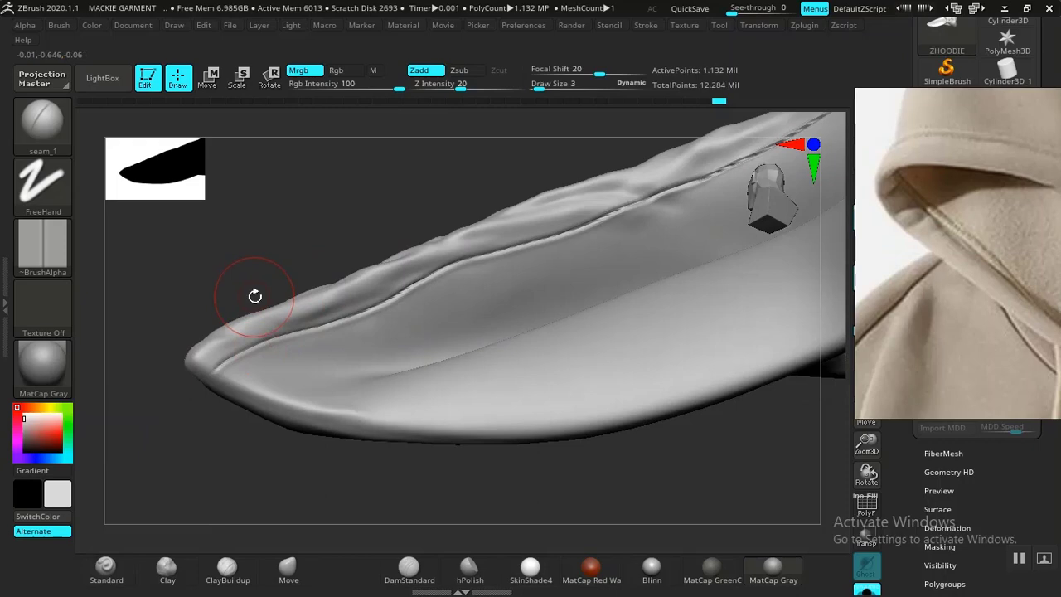
{"action": "left_click_drag", "start_coordinate": [249, 296], "coordinate": [237, 337]}
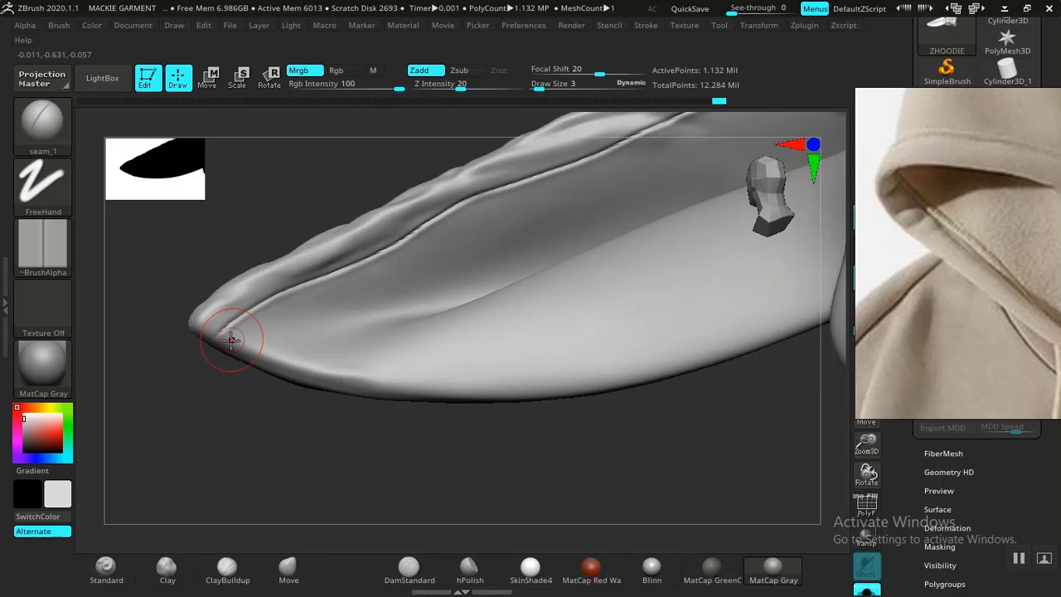
{"action": "left_click_drag", "start_coordinate": [230, 340], "coordinate": [431, 237]}
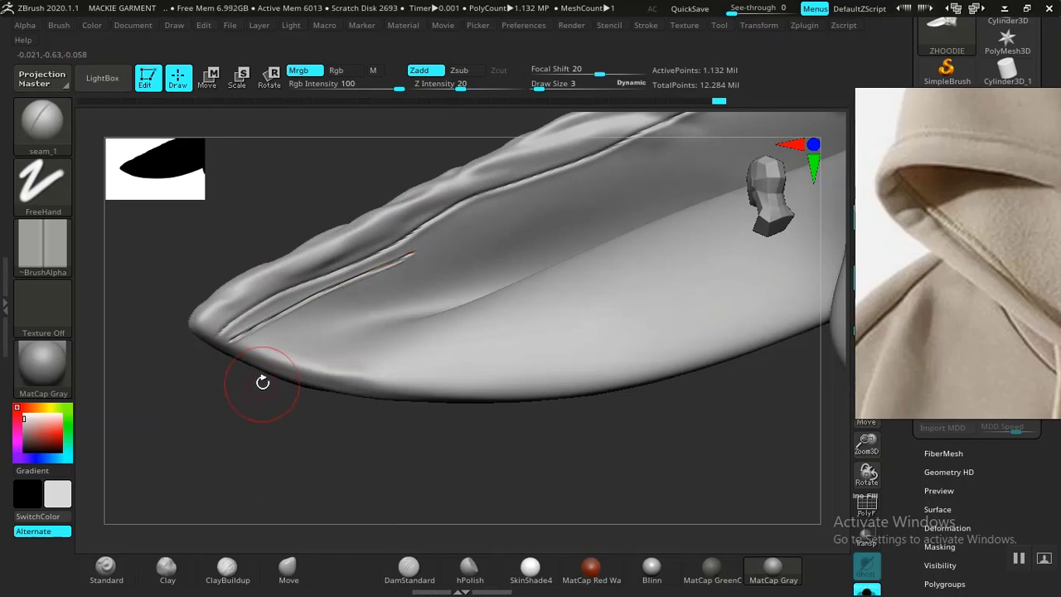
{"action": "key", "text": "ctrl+z"}
{"action": "mouse_move", "coordinate": [164, 411]}
{"action": "left_mouse_down", "text": "alt"}
{"action": "mouse_move", "coordinate": [297, 354]}
{"action": "mouse_move", "coordinate": [210, 450]}
{"action": "left_mouse_up", "text": "alt"}
{"action": "left_click_drag", "start_coordinate": [297, 360], "coordinate": [477, 257]}
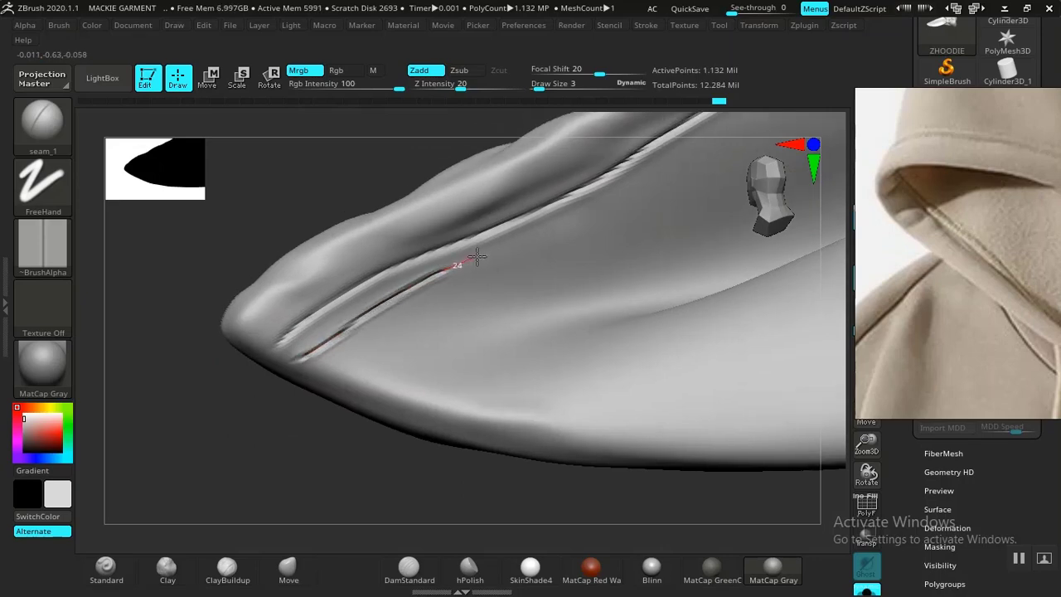
- Try to build up the strip between the two seam lines with the Standard brush at draw size 3
{"action": "key", "text": "b"}
{"action": "key", "text": "s"}
{"action": "key", "text": "t"}
{"action": "left_click_drag", "start_coordinate": [410, 273], "coordinate": [301, 335]}
{"action": "key", "text": "ctrl"}
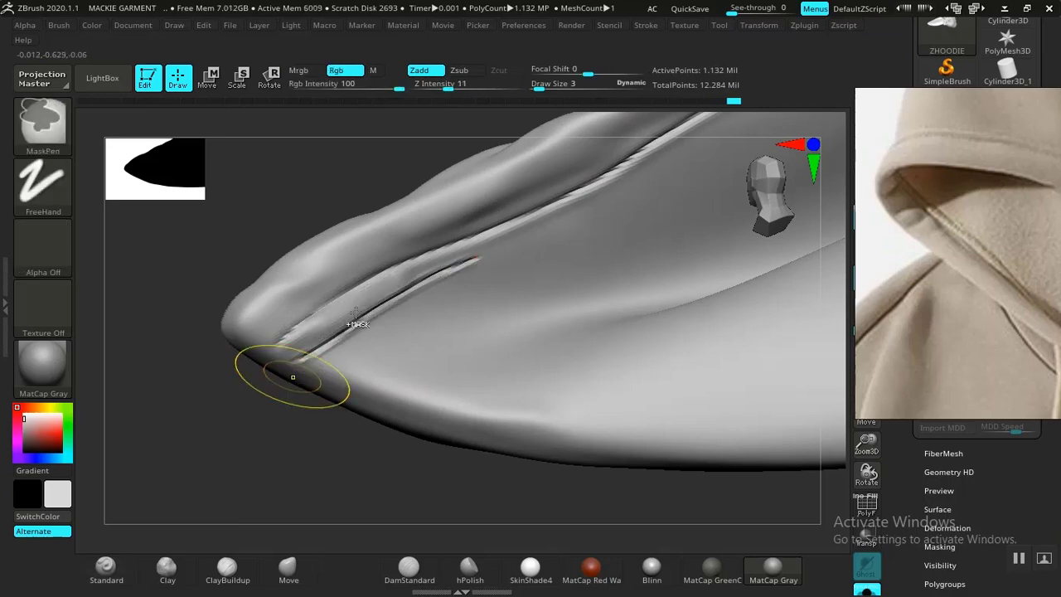
{"action": "key", "text": "ctrl+z"}
{"action": "left_click_drag", "start_coordinate": [401, 278], "coordinate": [314, 330]}
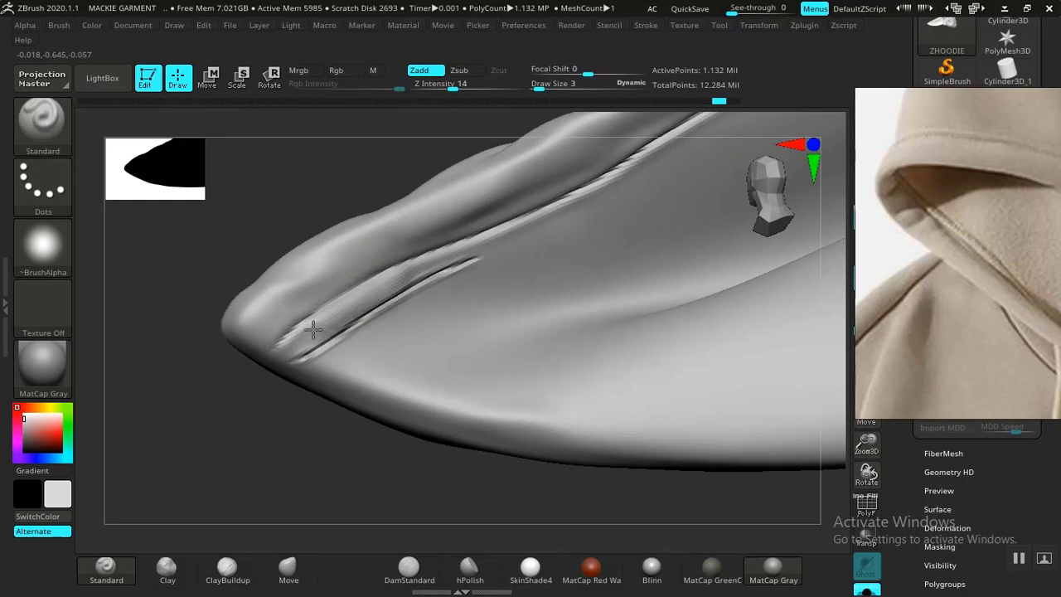
{"action": "key", "text": "ctrl"}
{"action": "key", "text": "ctrl+z"}
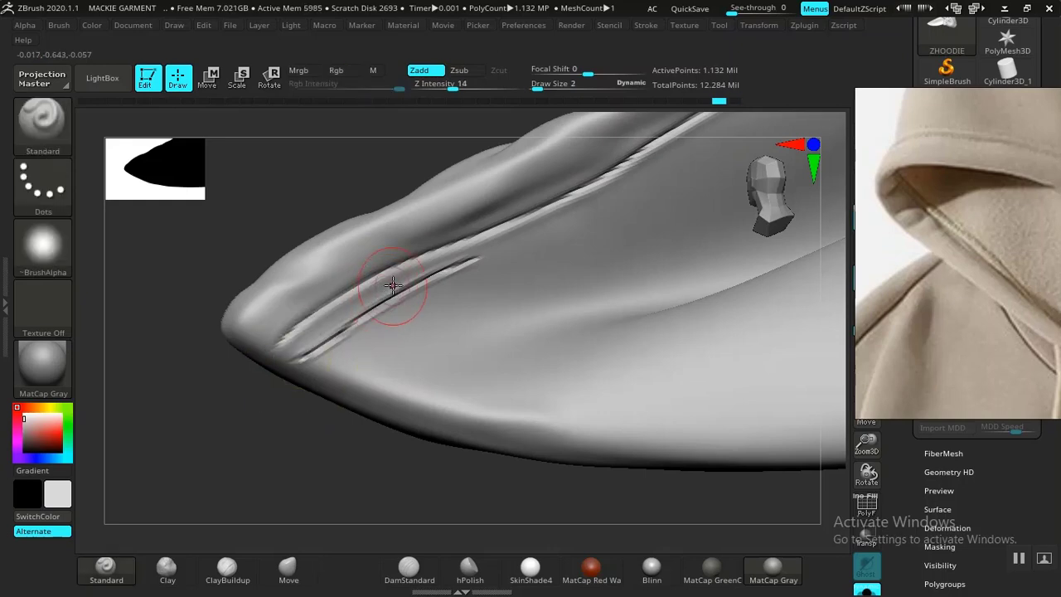
- Try to rework the strip between the seams at draw size 2, then undo it together with the second seam line
{"action": "left_click_drag", "start_coordinate": [400, 280], "coordinate": [285, 358], "text": "shift"}
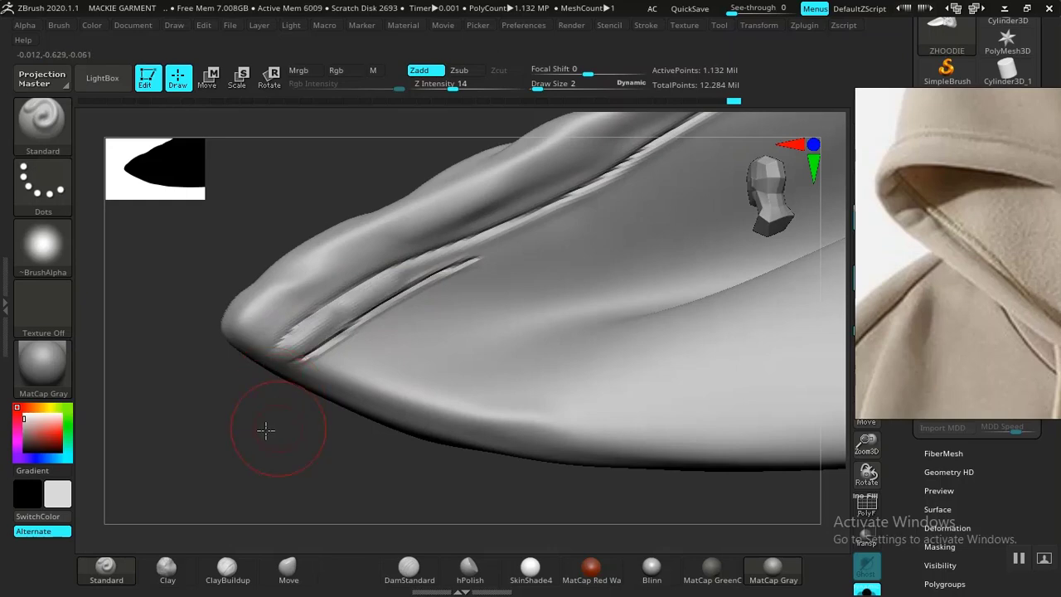
{"action": "left_click_drag", "start_coordinate": [265, 428], "coordinate": [254, 379]}
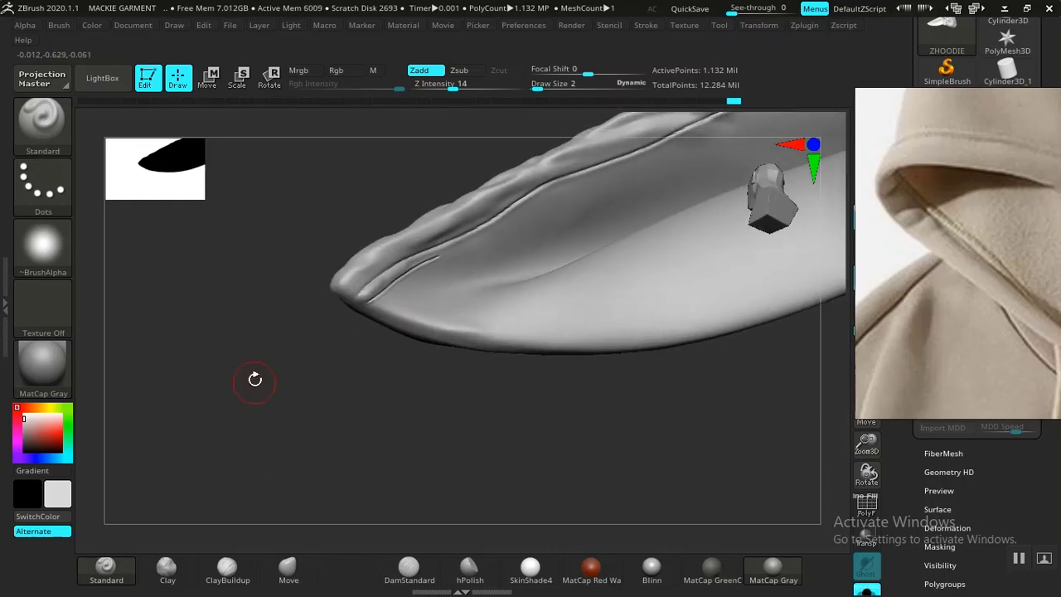
{"action": "key", "text": "ctrl+z"}
{"action": "key", "text": "ctrl+z"}
- Try to swell the hem directly above the remaining seam near the tip with the Standard brush at Z Intensity 14
{"action": "left_click_drag", "start_coordinate": [247, 485], "coordinate": [363, 290], "text": "alt"}
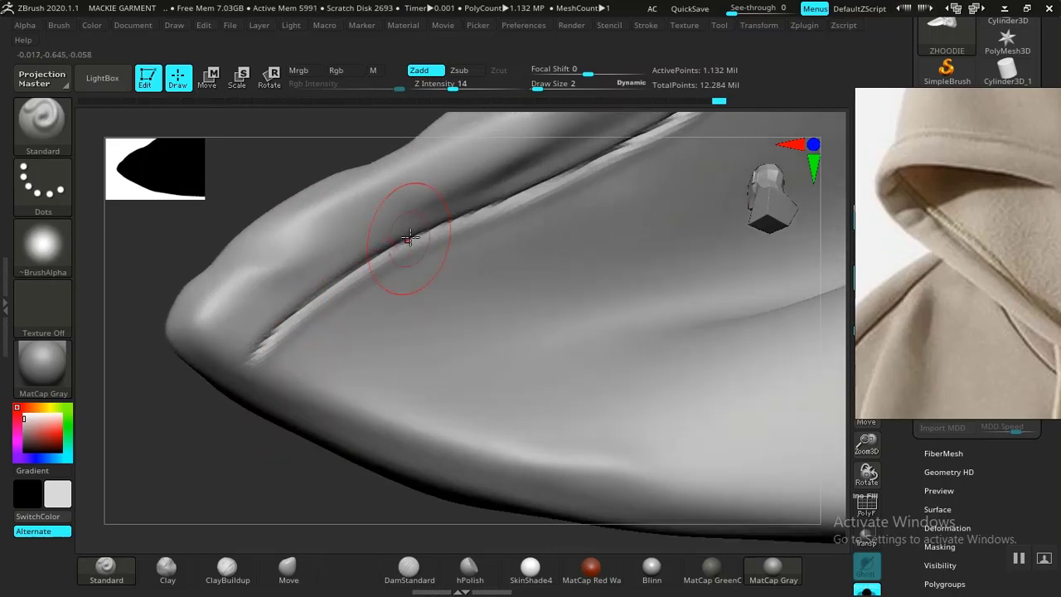
{"action": "mouse_move", "coordinate": [407, 243]}
{"action": "left_mouse_down"}
{"action": "mouse_move", "coordinate": [397, 235]}
{"action": "mouse_move", "coordinate": [297, 300]}
{"action": "left_mouse_up"}
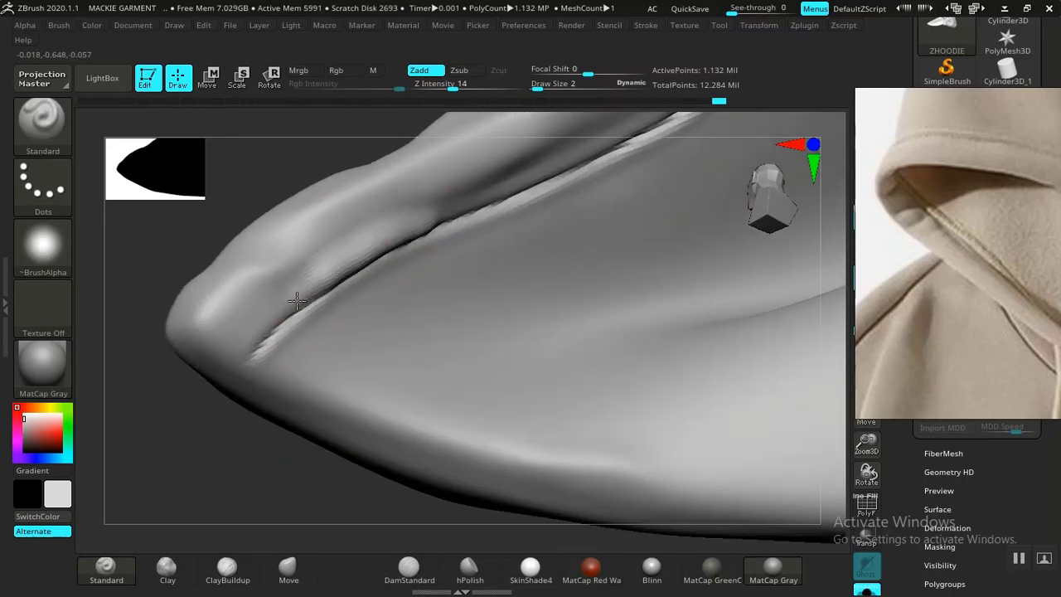
{"action": "left_click_drag", "start_coordinate": [192, 236], "coordinate": [211, 293], "text": "alt"}
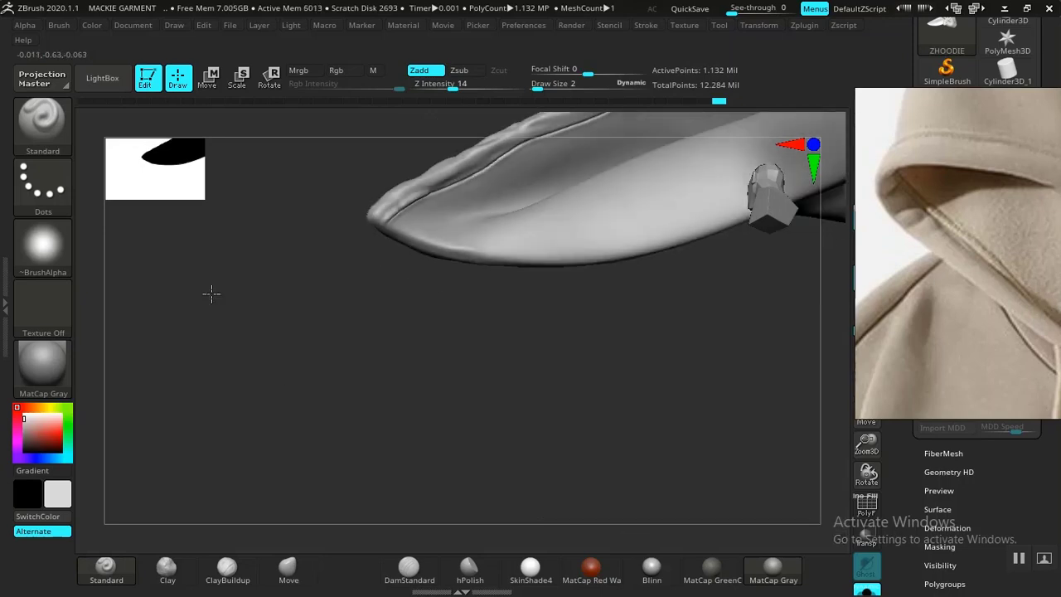
{"action": "right_click_drag", "start_coordinate": [211, 293], "coordinate": [301, 368], "text": "ctrl"}
{"action": "right_click_drag", "start_coordinate": [327, 424], "coordinate": [319, 415], "text": "ctrl"}
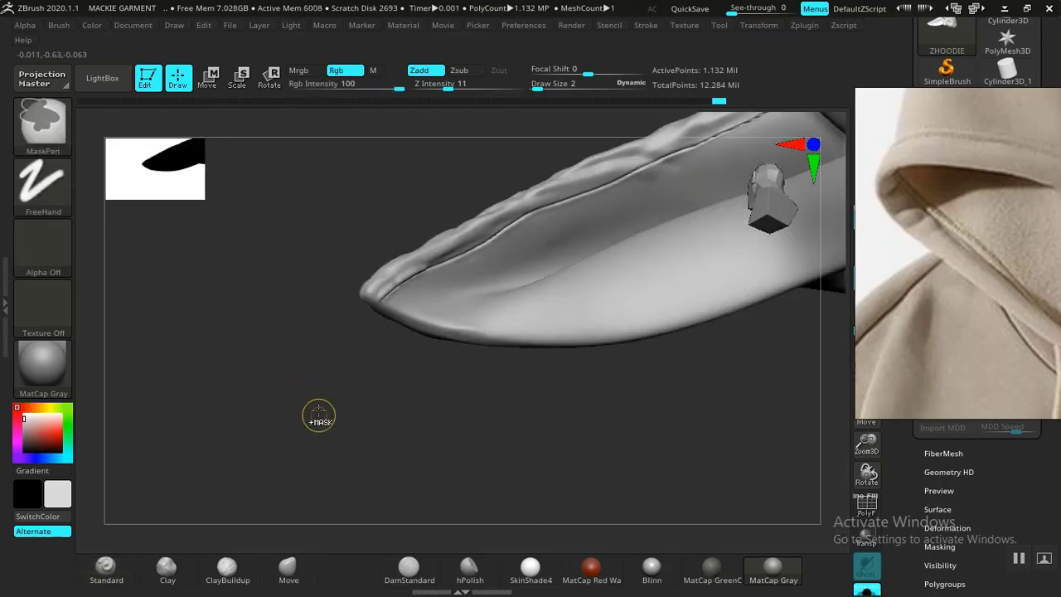
- Set the Standard brush's Z Intensity to 10, try a softer stroke along the seam, and undo that stroke
{"action": "left_click_drag", "start_coordinate": [447, 85], "coordinate": [447, 87]}
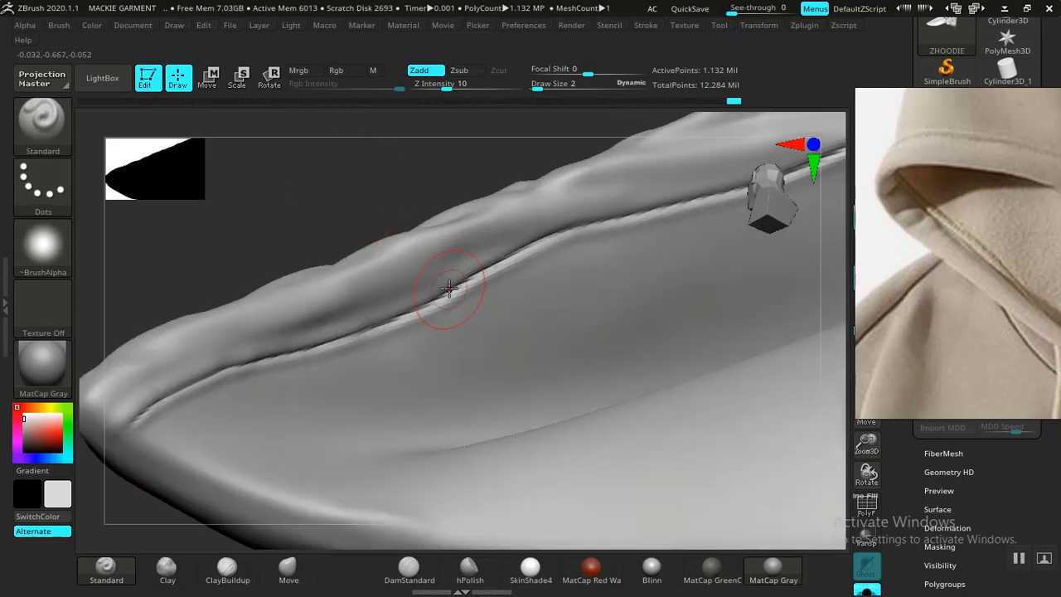
{"action": "key", "text": "ctrl"}
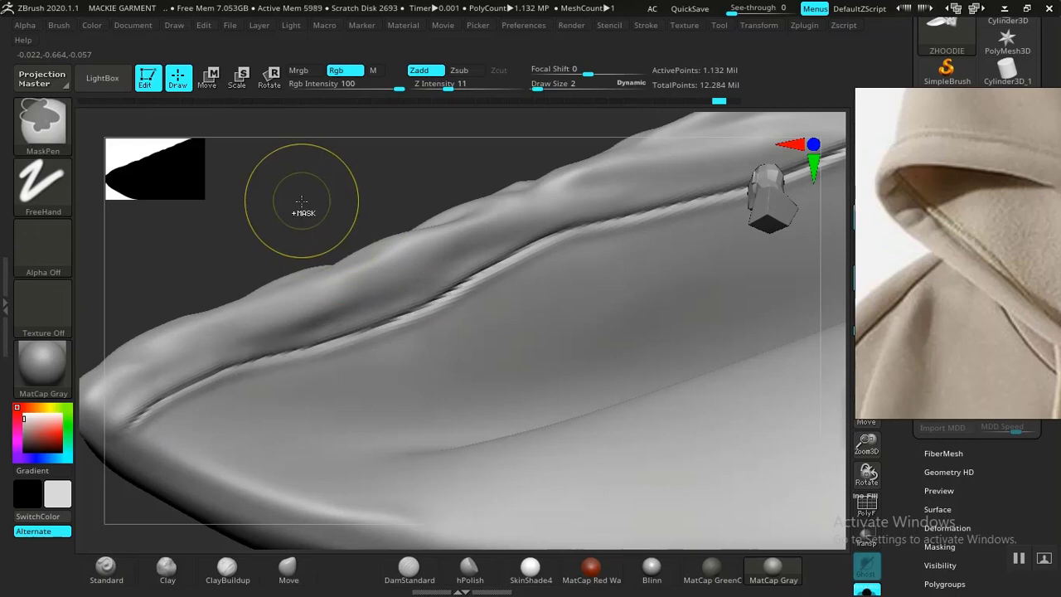
{"action": "key", "text": "ctrl+z"}
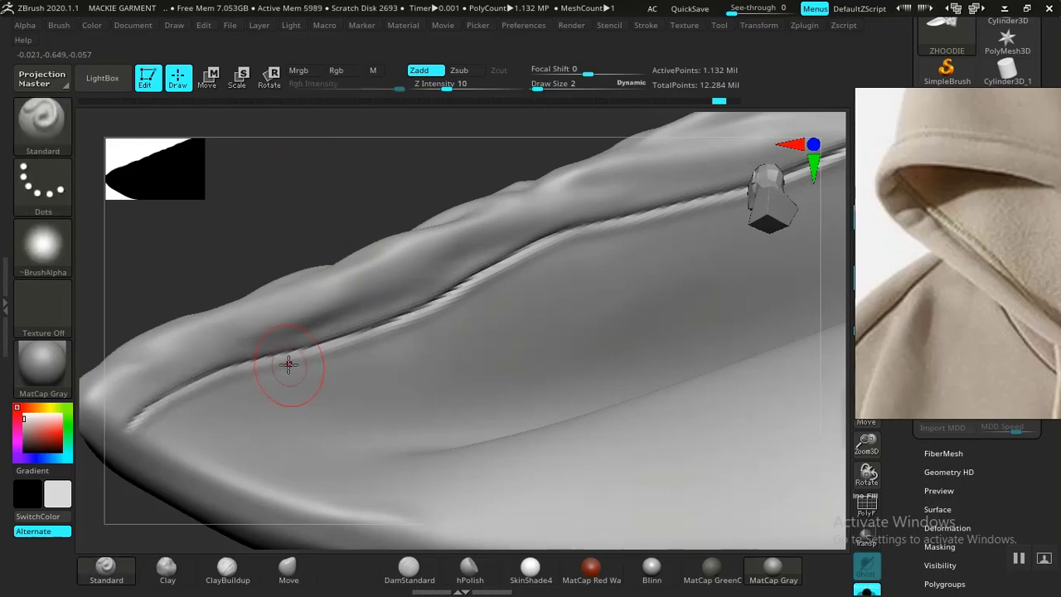
- Switch to the Inflat brush and try a stroke along the seam near the hem's tip
{"action": "key", "text": "b"}
{"action": "key", "text": "i"}
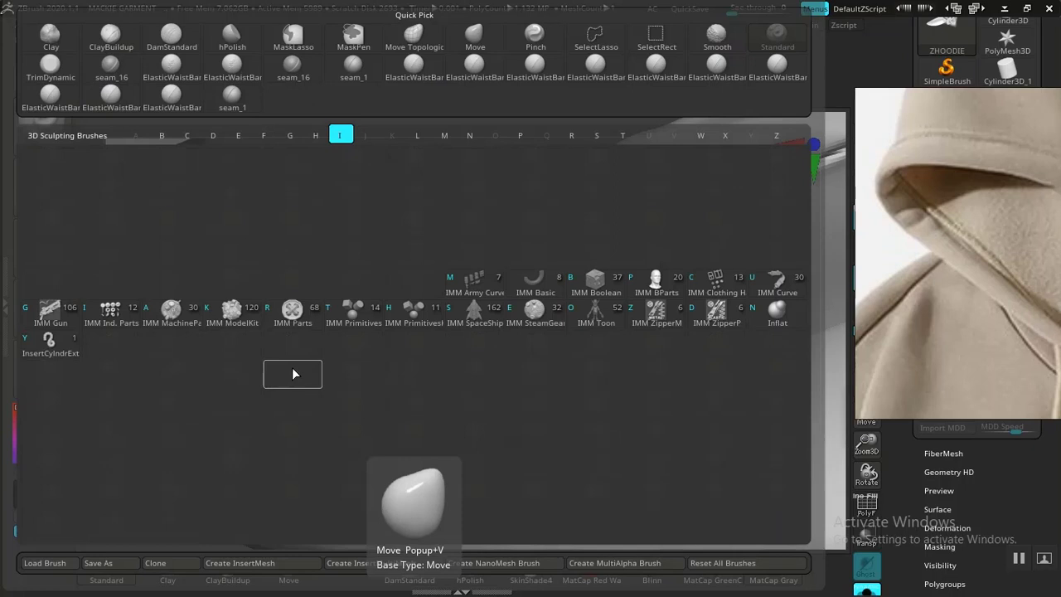
{"action": "key", "text": "n"}
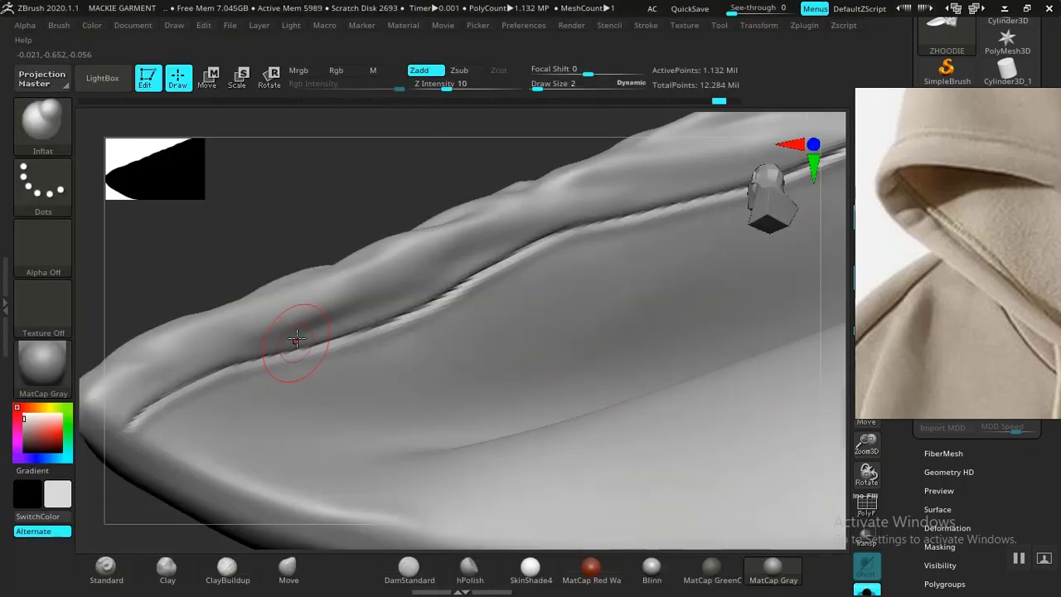
{"action": "left_click_drag", "start_coordinate": [296, 338], "coordinate": [140, 414]}
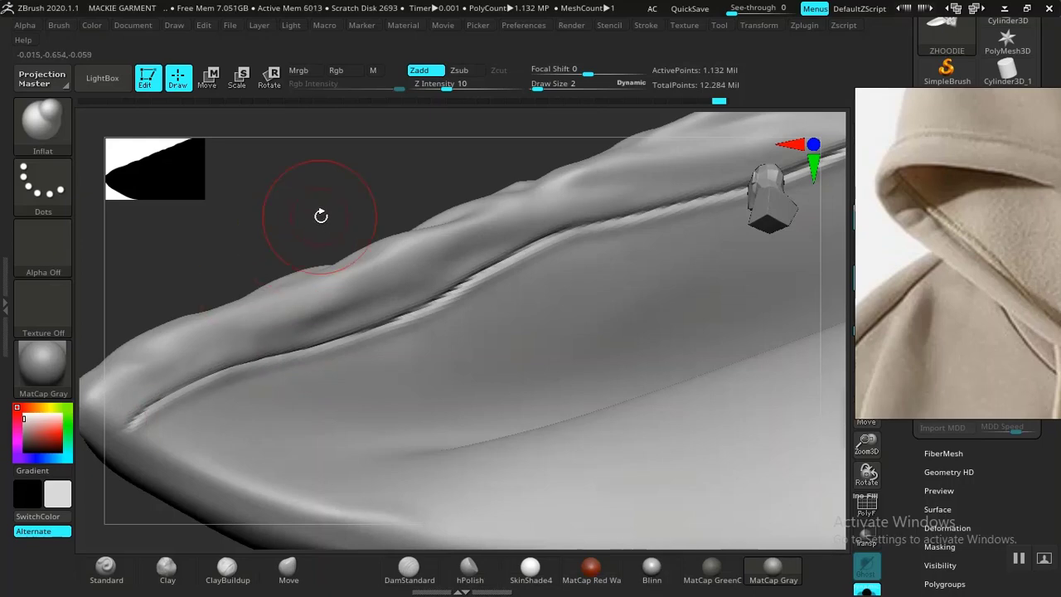
{"action": "mouse_move", "coordinate": [321, 216]}
{"action": "left_mouse_down"}
{"action": "mouse_move", "coordinate": [316, 239]}
{"action": "mouse_move", "coordinate": [431, 299]}
{"action": "left_mouse_up"}
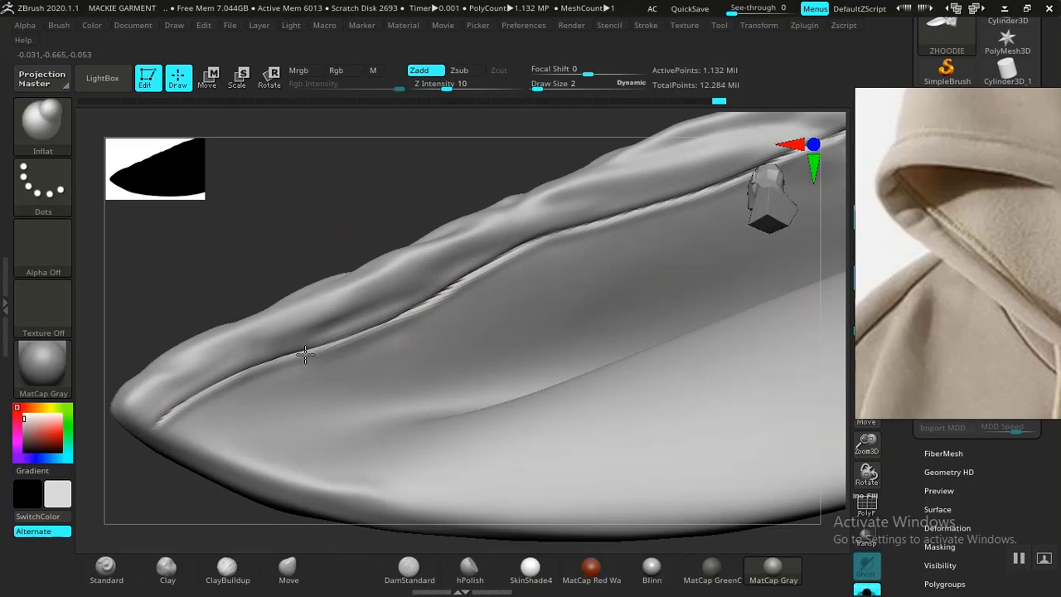
- Try stronger Inflat strokes along the seam near the tip at Z Intensity 22, and undo them
{"action": "left_click_drag", "start_coordinate": [448, 85], "coordinate": [460, 84]}
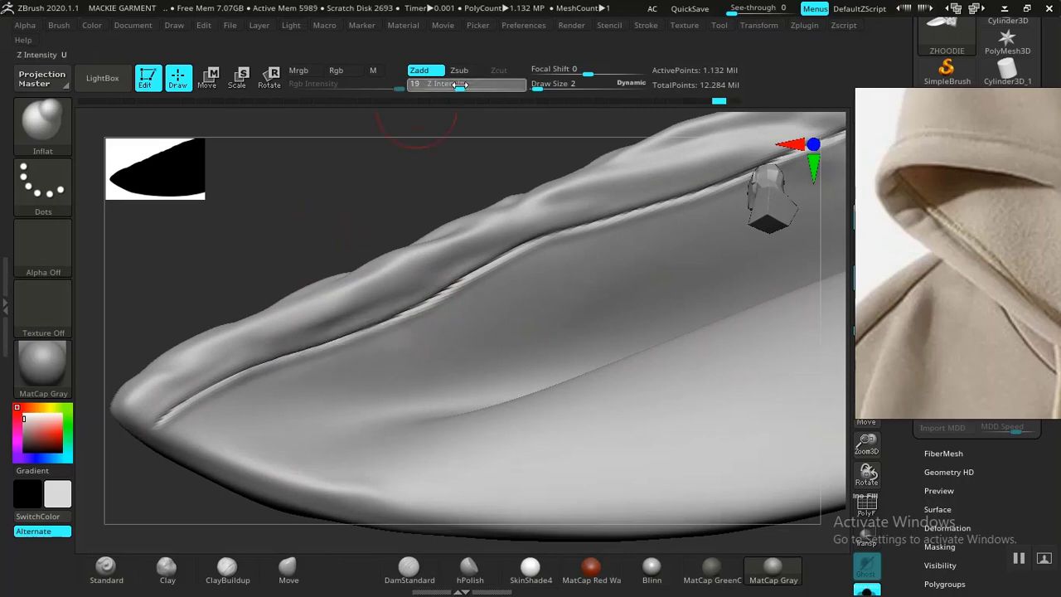
{"action": "mouse_move", "coordinate": [429, 317]}
{"action": "left_mouse_down"}
{"action": "mouse_move", "coordinate": [270, 368]}
{"action": "mouse_move", "coordinate": [161, 421]}
{"action": "left_mouse_up"}
{"action": "key", "text": "ctrl+z"}
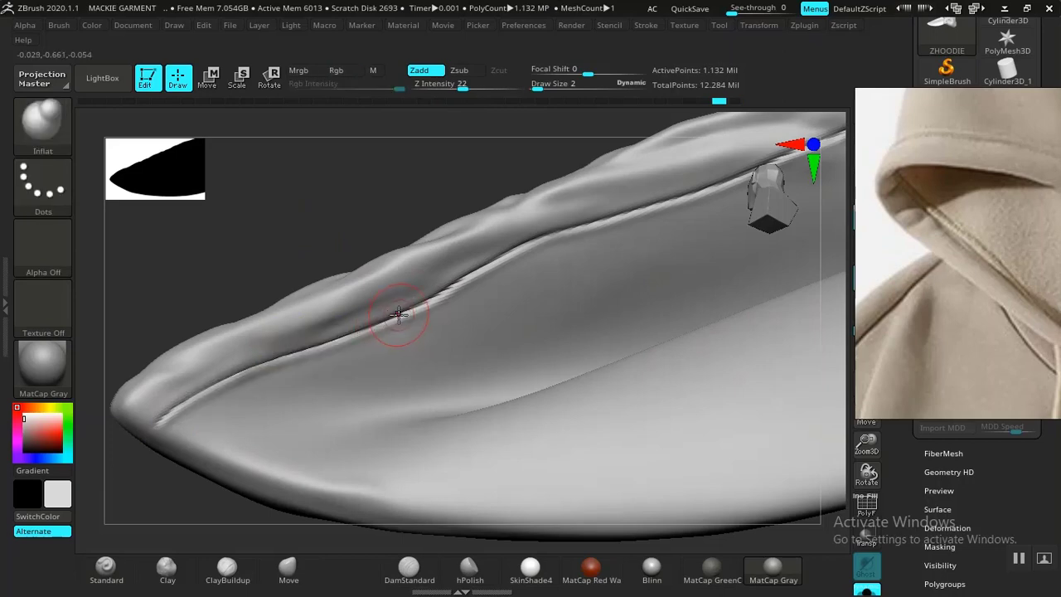
{"action": "left_click_drag", "start_coordinate": [400, 319], "coordinate": [151, 426]}
{"action": "key", "text": "ctrl+z"}
{"action": "mouse_move", "coordinate": [373, 320]}
{"action": "left_mouse_down"}
{"action": "mouse_move", "coordinate": [232, 369]}
{"action": "mouse_move", "coordinate": [142, 423]}
{"action": "left_mouse_up"}
{"action": "key", "text": "ctrl+z"}
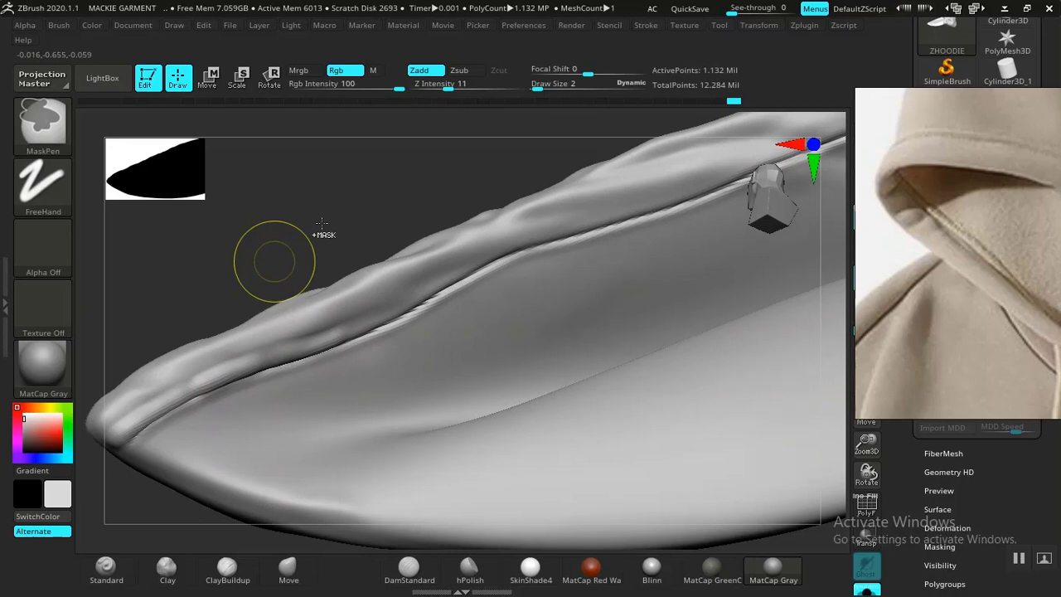
{"action": "key", "text": "ctrl+z"}
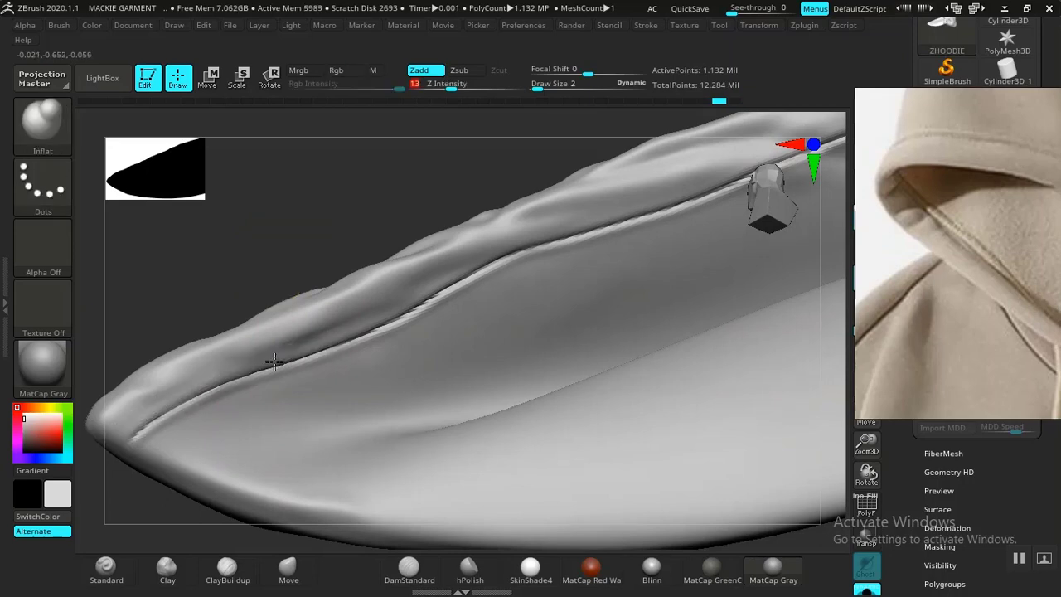
- Swell the hem just above the seam near the tip with the Inflat brush at Z Intensity 13
{"action": "left_click_drag", "start_coordinate": [274, 361], "coordinate": [132, 438]}
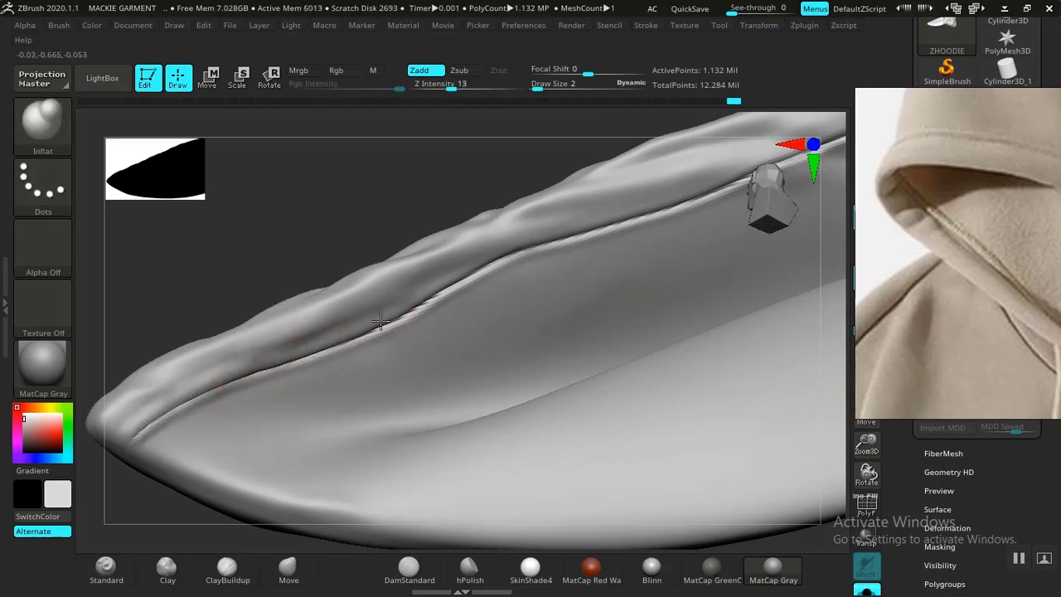
{"action": "left_click_drag", "start_coordinate": [370, 323], "coordinate": [241, 371]}
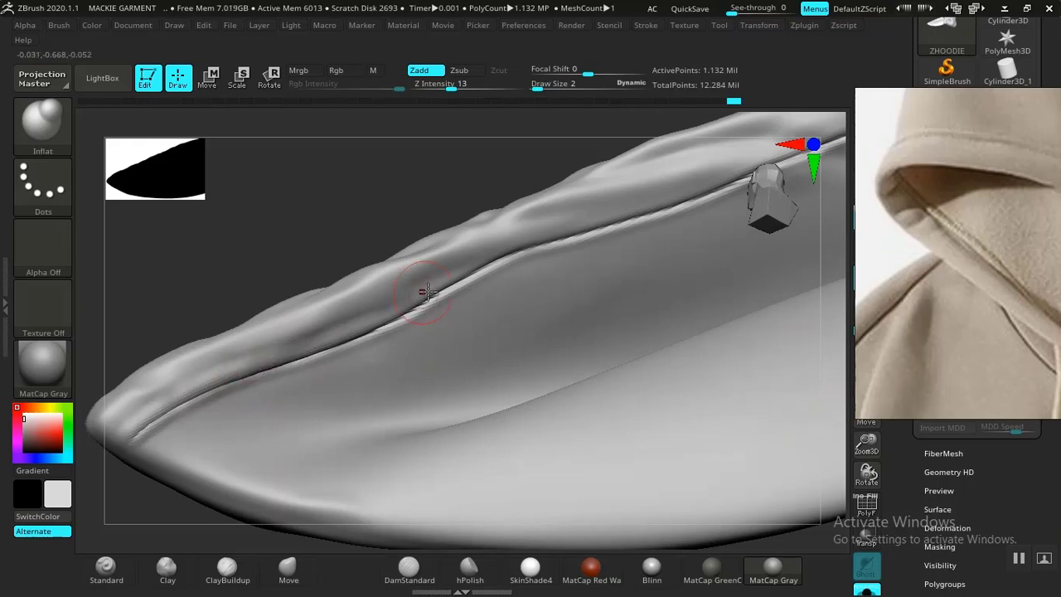
{"action": "left_click_drag", "start_coordinate": [425, 292], "coordinate": [329, 336]}
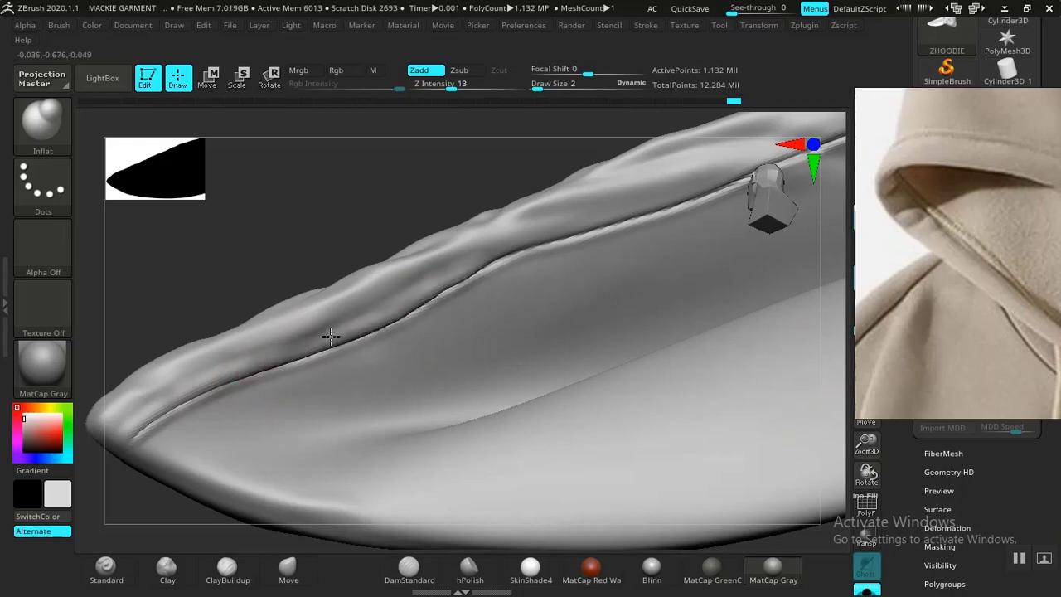
- Continue swelling the hem against the seam with Inflat strokes along the stretch beyond the tip
{"action": "mouse_move", "coordinate": [336, 265]}
{"action": "left_mouse_down"}
{"action": "mouse_move", "coordinate": [343, 199]}
{"action": "mouse_move", "coordinate": [415, 244]}
{"action": "left_mouse_up"}
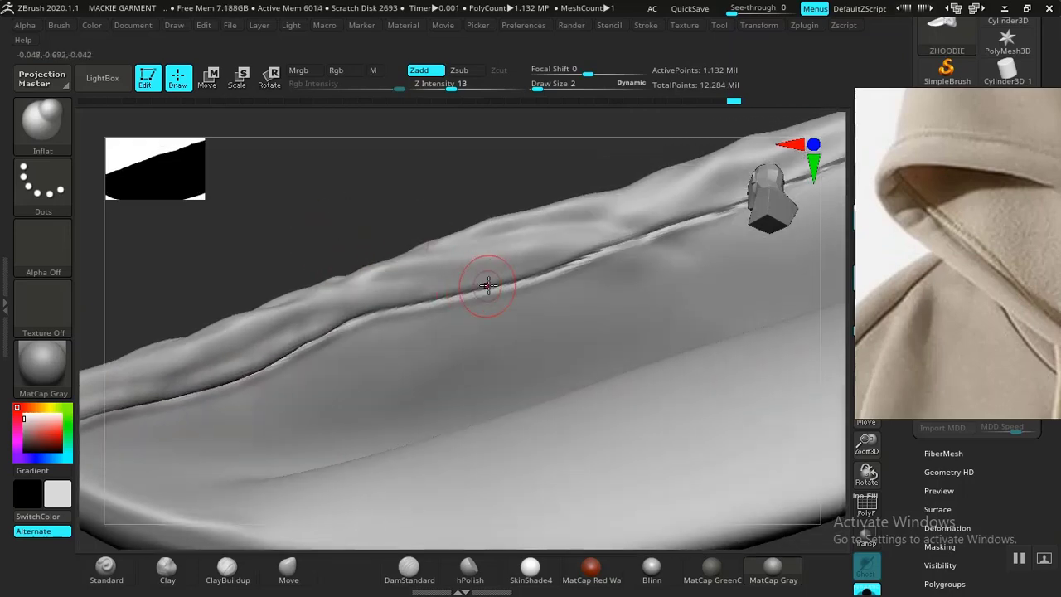
{"action": "left_click_drag", "start_coordinate": [488, 285], "coordinate": [330, 333]}
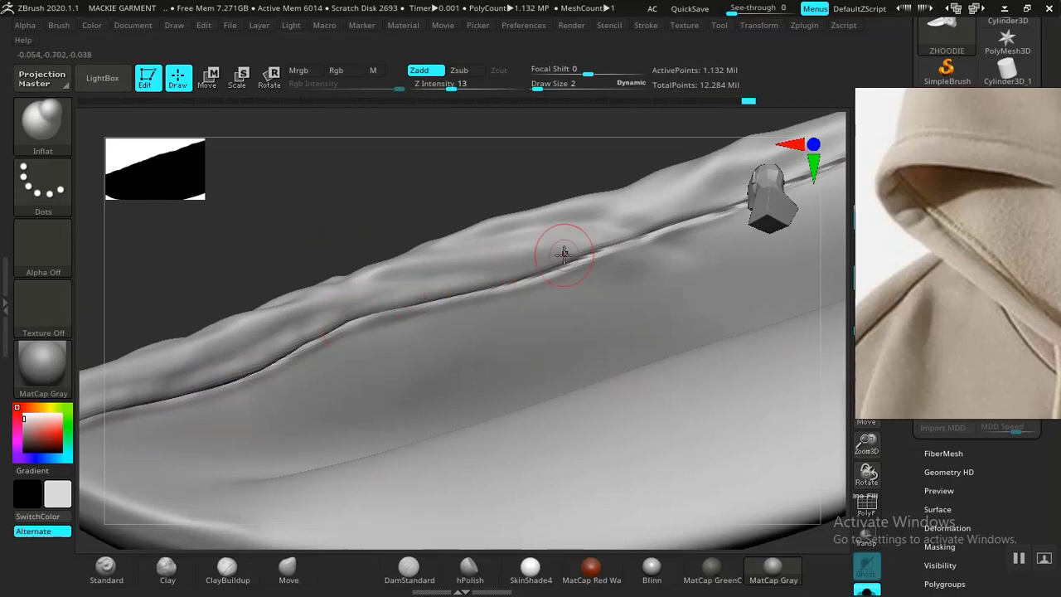
{"action": "left_click_drag", "start_coordinate": [571, 253], "coordinate": [520, 279]}
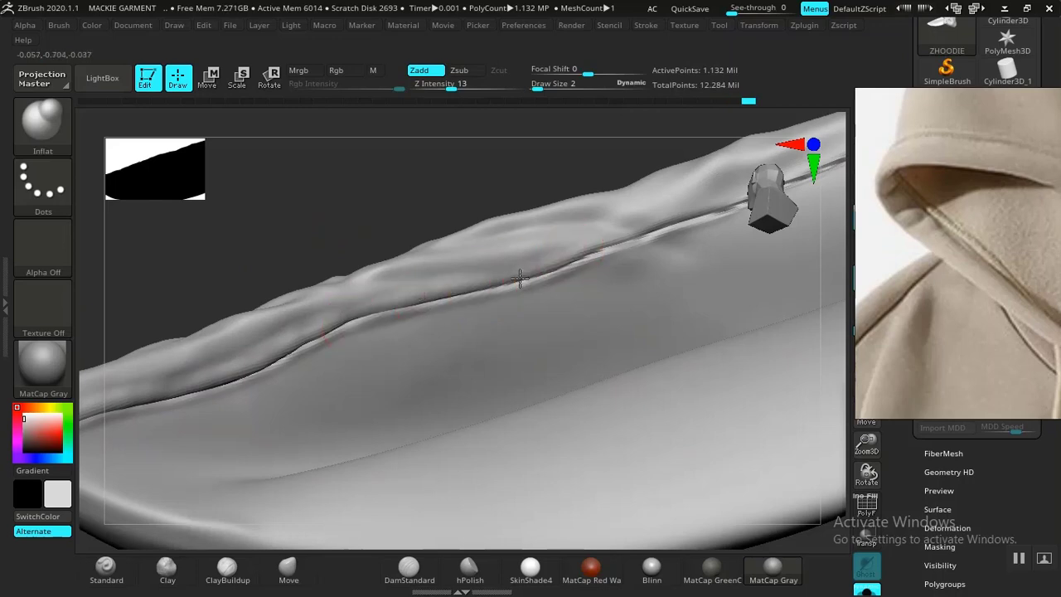
{"action": "right_click_drag", "start_coordinate": [519, 279], "coordinate": [303, 358], "text": "alt"}
{"action": "left_click_drag", "start_coordinate": [374, 329], "coordinate": [292, 354]}
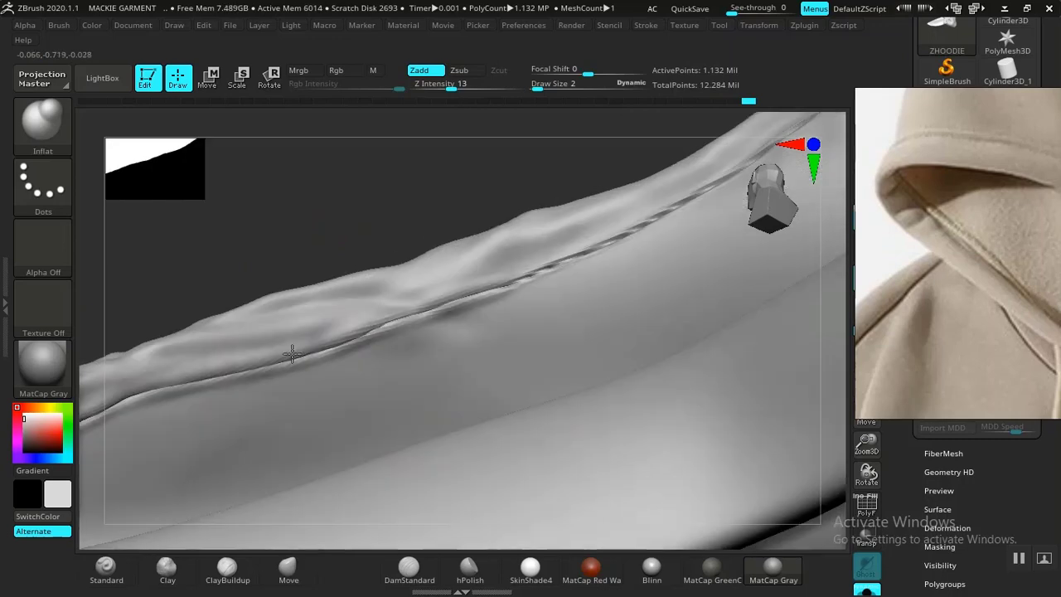
{"action": "left_click_drag", "start_coordinate": [628, 235], "coordinate": [497, 291]}
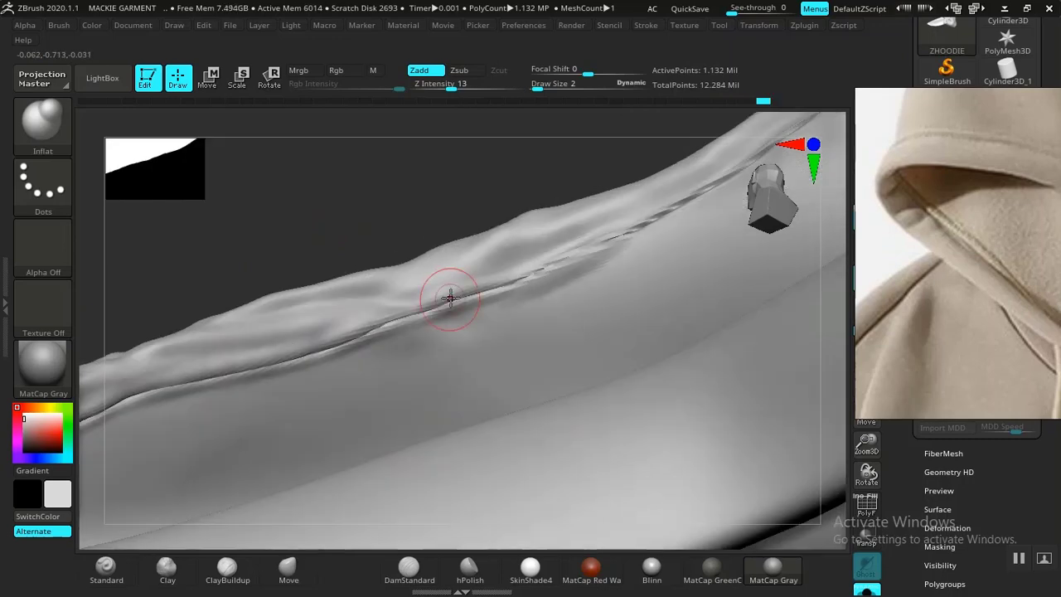
- Inflate the hem along the seam where the hood edge curves upward
{"action": "mouse_move", "coordinate": [469, 251]}
{"action": "right_mouse_down", "text": "ctrl"}
{"action": "mouse_move", "coordinate": [526, 249]}
{"action": "mouse_move", "coordinate": [220, 268]}
{"action": "mouse_move", "coordinate": [388, 203]}
{"action": "mouse_move", "coordinate": [396, 184]}
{"action": "mouse_move", "coordinate": [442, 277]}
{"action": "right_mouse_up", "text": "ctrl"}
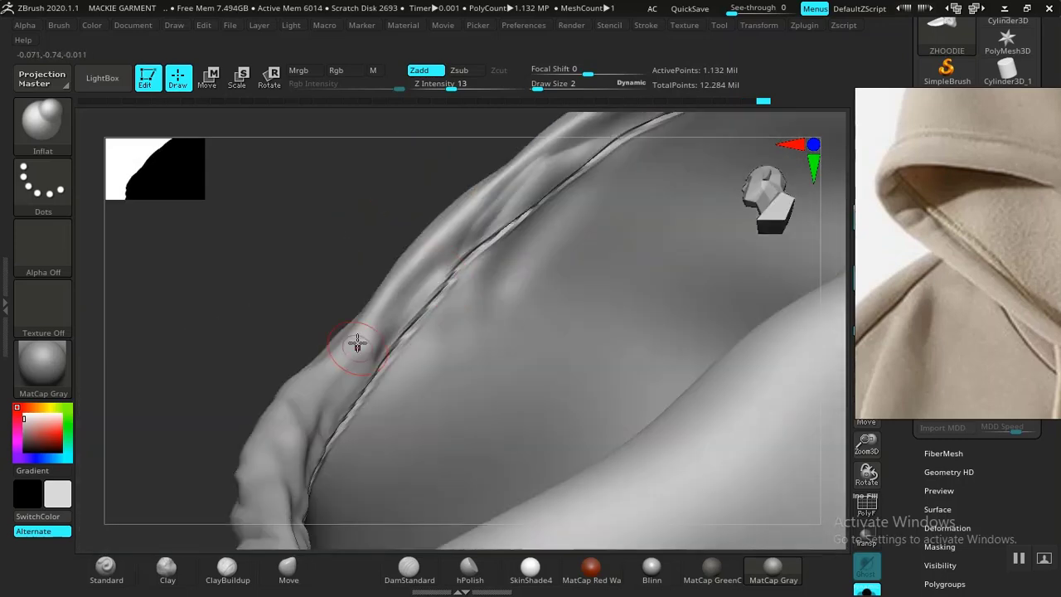
{"action": "right_click_drag", "start_coordinate": [358, 344], "coordinate": [384, 309]}
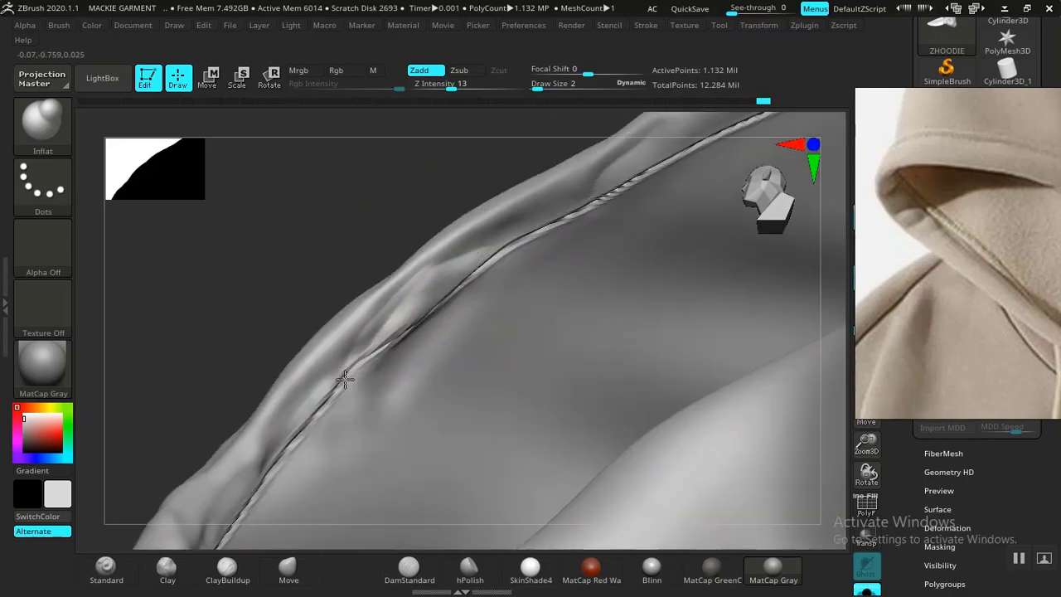
{"action": "left_click_drag", "start_coordinate": [345, 379], "coordinate": [474, 267]}
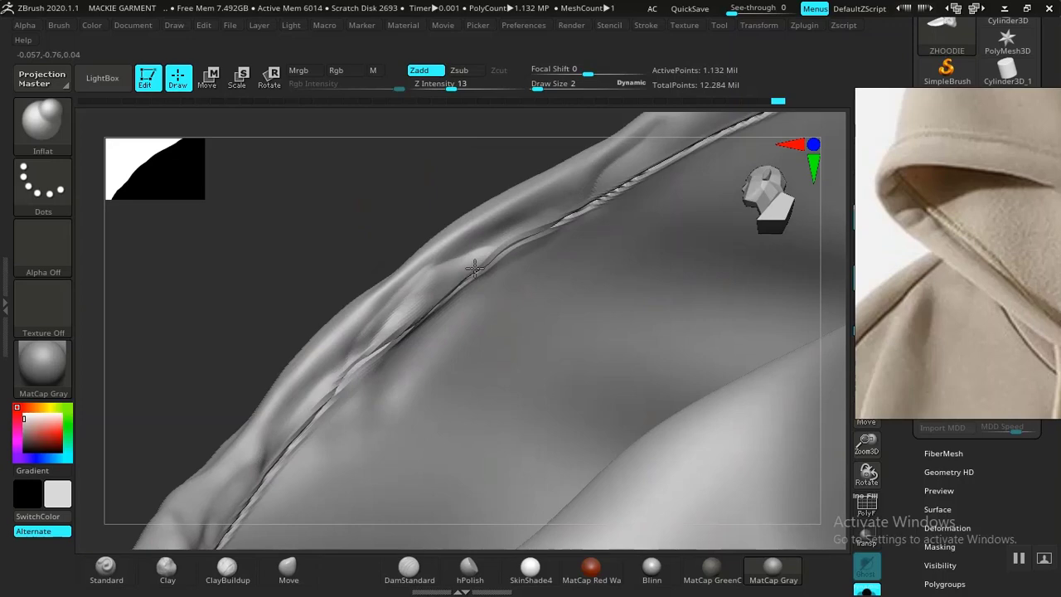
{"action": "right_click_drag", "start_coordinate": [474, 267], "coordinate": [374, 350], "text": "alt"}
{"action": "left_click_drag", "start_coordinate": [409, 320], "coordinate": [328, 396], "text": "shift"}
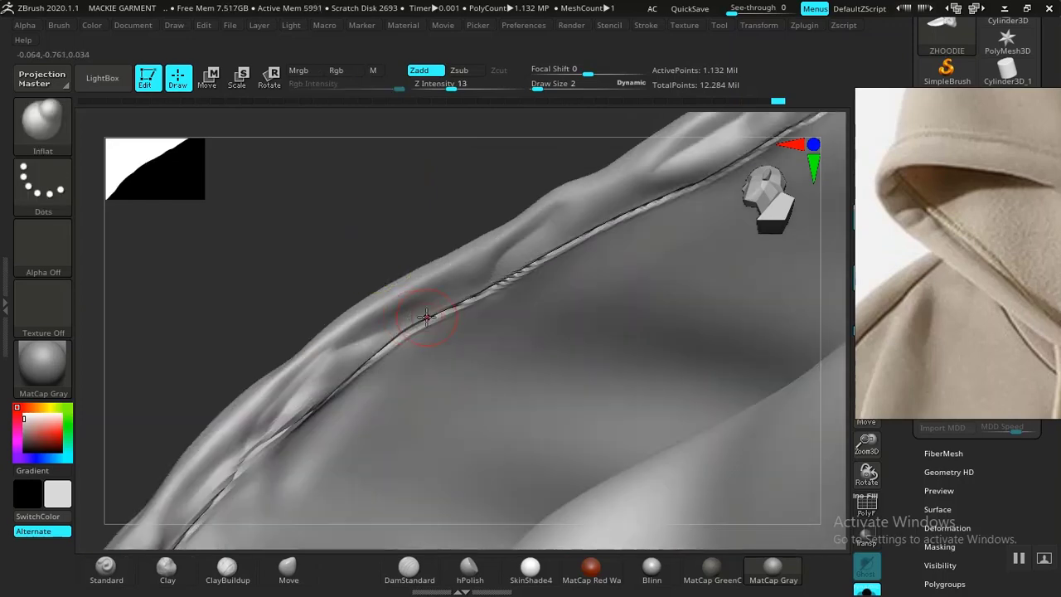
- Puff up the hem's inner edge along the upper stretch of the seam with the Inflat brush at draw size 1
{"action": "left_click_drag", "start_coordinate": [353, 206], "coordinate": [392, 286], "text": "alt"}
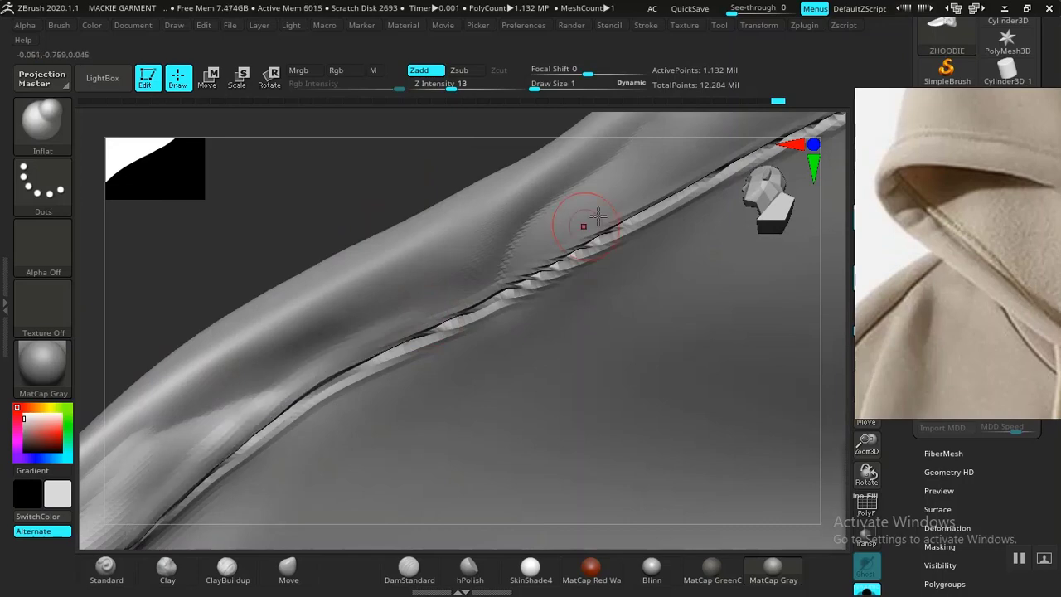
{"action": "mouse_move", "coordinate": [598, 215]}
{"action": "left_mouse_down", "text": "shift"}
{"action": "mouse_move", "coordinate": [510, 274]}
{"action": "mouse_move", "coordinate": [312, 373]}
{"action": "left_mouse_up", "text": "shift"}
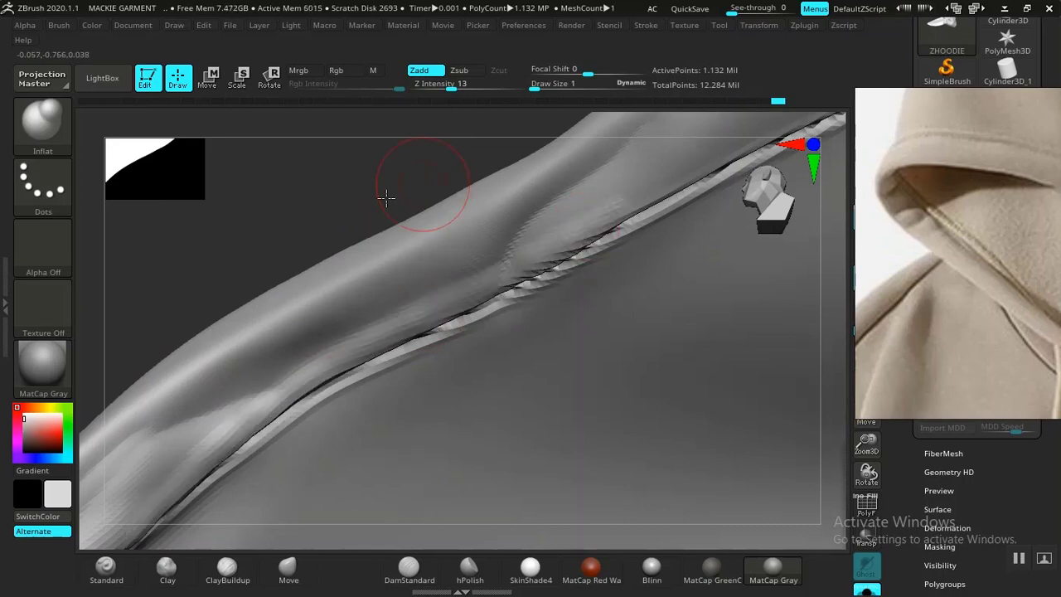
{"action": "left_click_drag", "start_coordinate": [386, 197], "coordinate": [178, 326], "text": "alt"}
{"action": "left_click_drag", "start_coordinate": [575, 251], "coordinate": [373, 375], "text": "shift"}
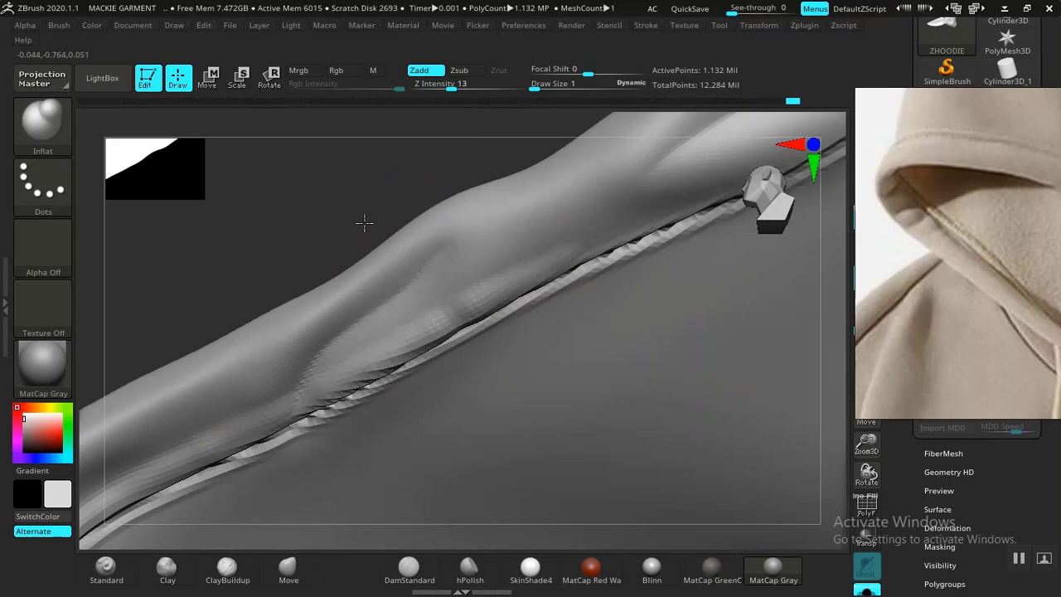
- Extend the draw size 1 Inflat strokes along the seam up to the fold just before the hem's upper end
{"action": "mouse_move", "coordinate": [364, 222]}
{"action": "left_mouse_down", "text": "alt"}
{"action": "mouse_move", "coordinate": [212, 269]}
{"action": "mouse_move", "coordinate": [435, 330]}
{"action": "mouse_move", "coordinate": [289, 397]}
{"action": "left_mouse_up", "text": "alt"}
{"action": "left_click_drag", "start_coordinate": [286, 248], "coordinate": [41, 390], "text": "alt"}
{"action": "left_click_drag", "start_coordinate": [628, 180], "coordinate": [357, 358]}
{"action": "left_click_drag", "start_coordinate": [321, 207], "coordinate": [101, 345], "text": "alt"}
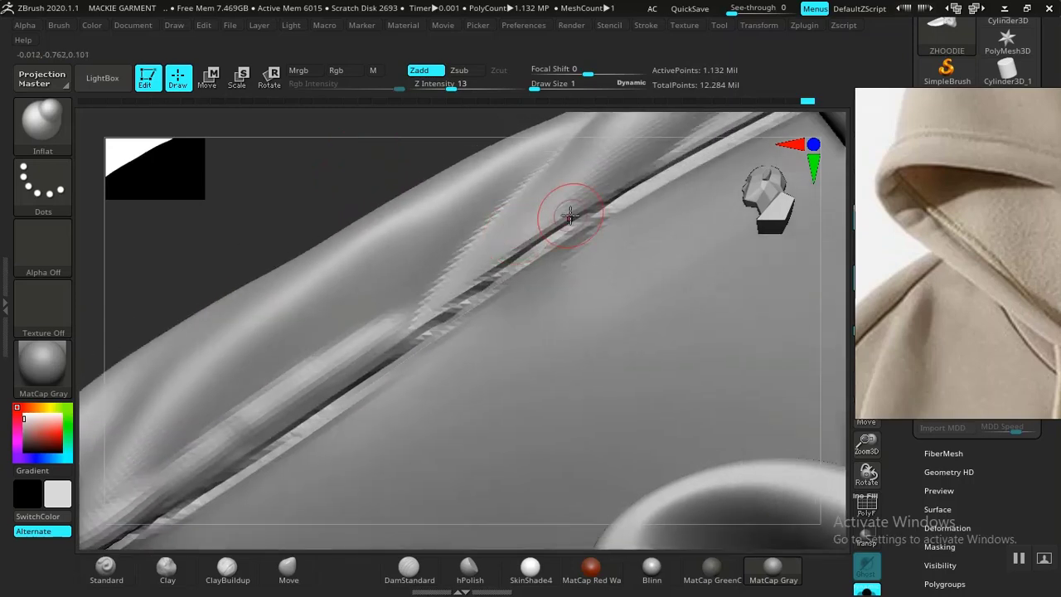
{"action": "left_click_drag", "start_coordinate": [570, 215], "coordinate": [407, 324], "text": "shift"}
{"action": "left_click_drag", "start_coordinate": [439, 166], "coordinate": [327, 282], "text": "alt"}
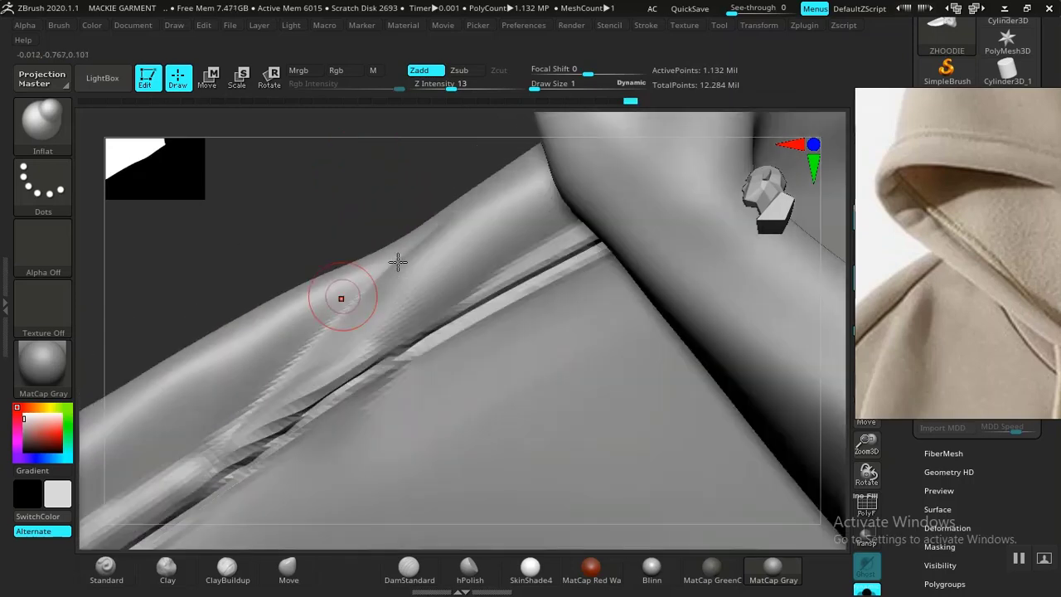
- Inflate the hem above the seam around the last bend, as far as the seam's upper end
{"action": "left_click_drag", "start_coordinate": [390, 179], "coordinate": [307, 211]}
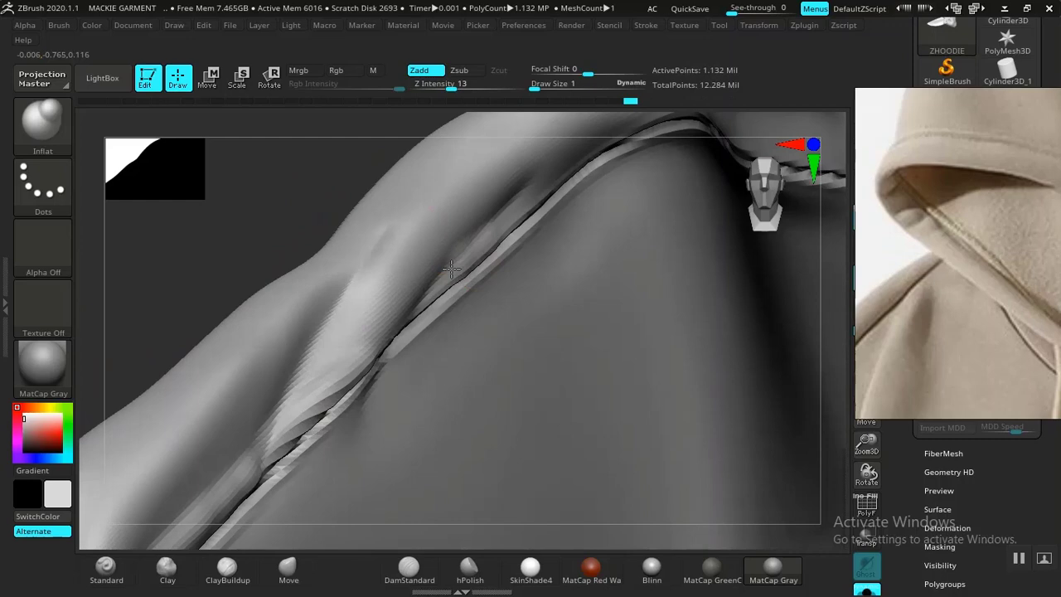
{"action": "right_click_drag", "start_coordinate": [451, 269], "coordinate": [424, 310]}
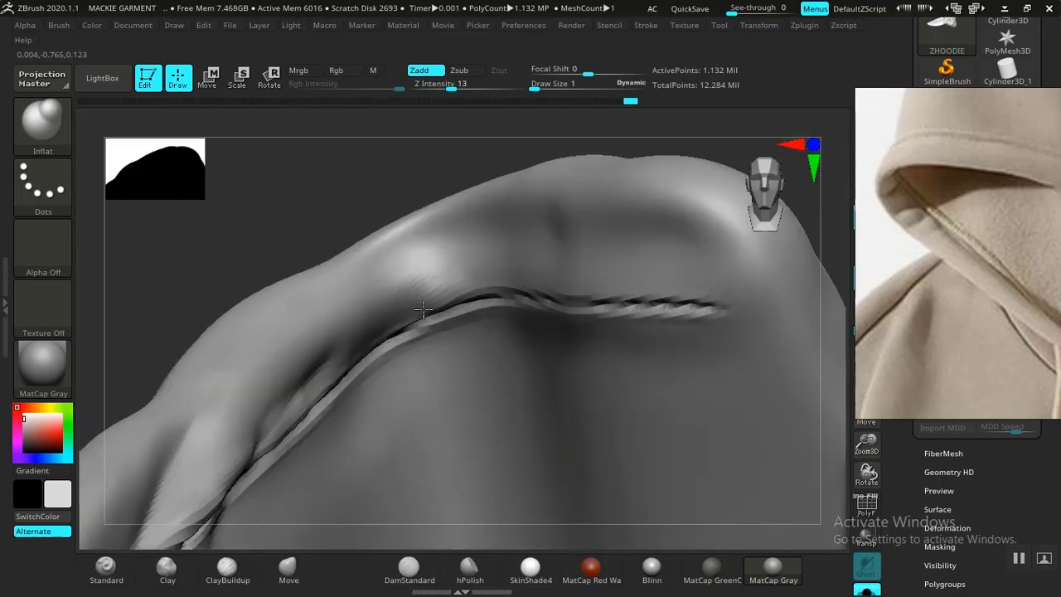
{"action": "left_click_drag", "start_coordinate": [423, 309], "coordinate": [267, 450]}
{"action": "left_click_drag", "start_coordinate": [725, 290], "coordinate": [441, 293]}
- Inspect the whole hood piece from several sides, then unhide the rest of the hoodie and examine the hood opening
{"action": "right_click_drag", "start_coordinate": [441, 294], "coordinate": [469, 227], "text": "ctrl"}
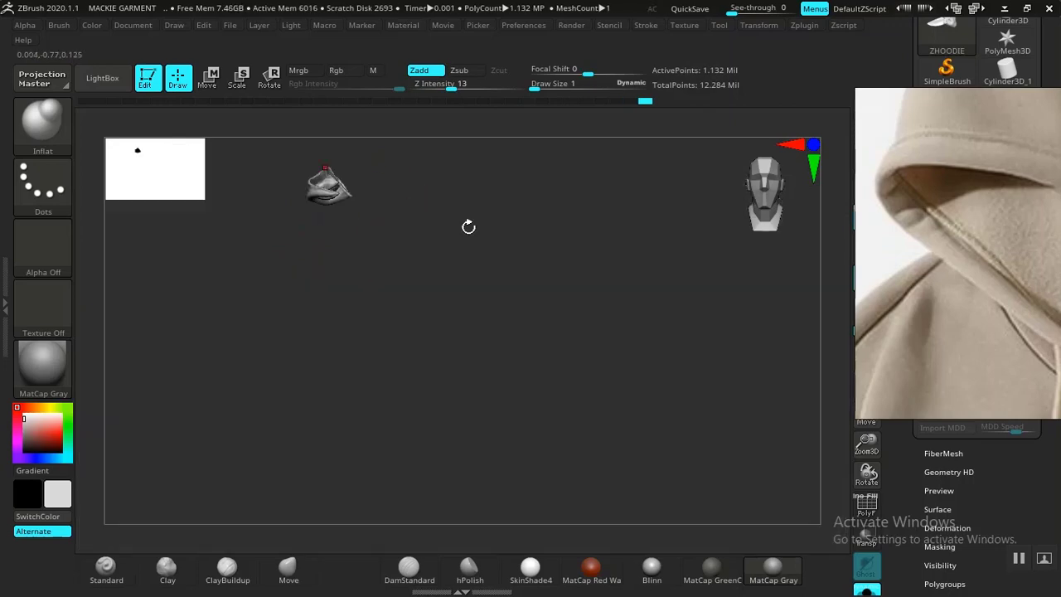
{"action": "key", "text": "f"}
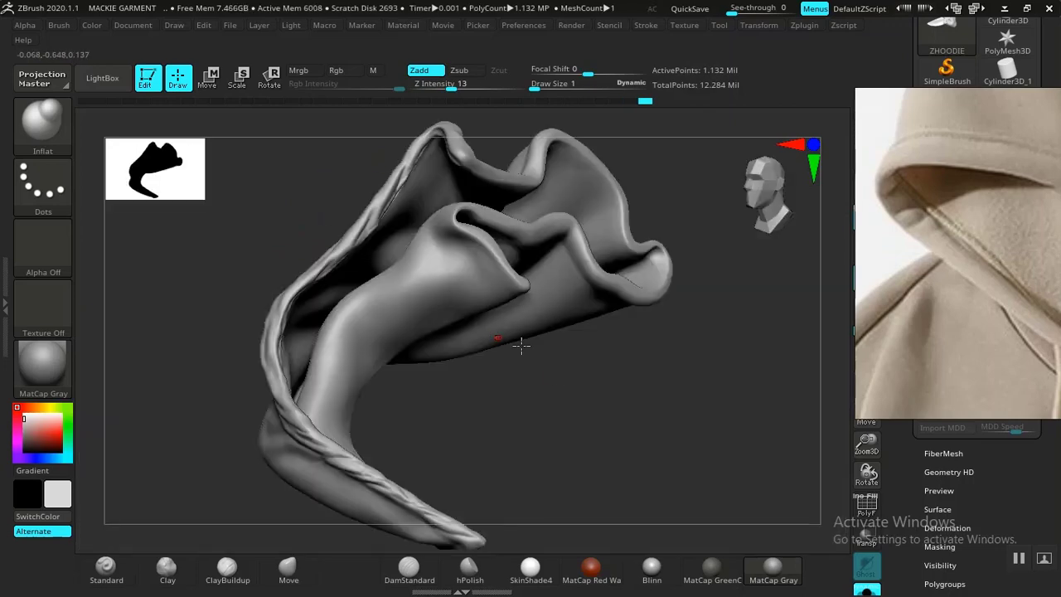
{"action": "left_click_drag", "start_coordinate": [520, 343], "coordinate": [519, 374]}
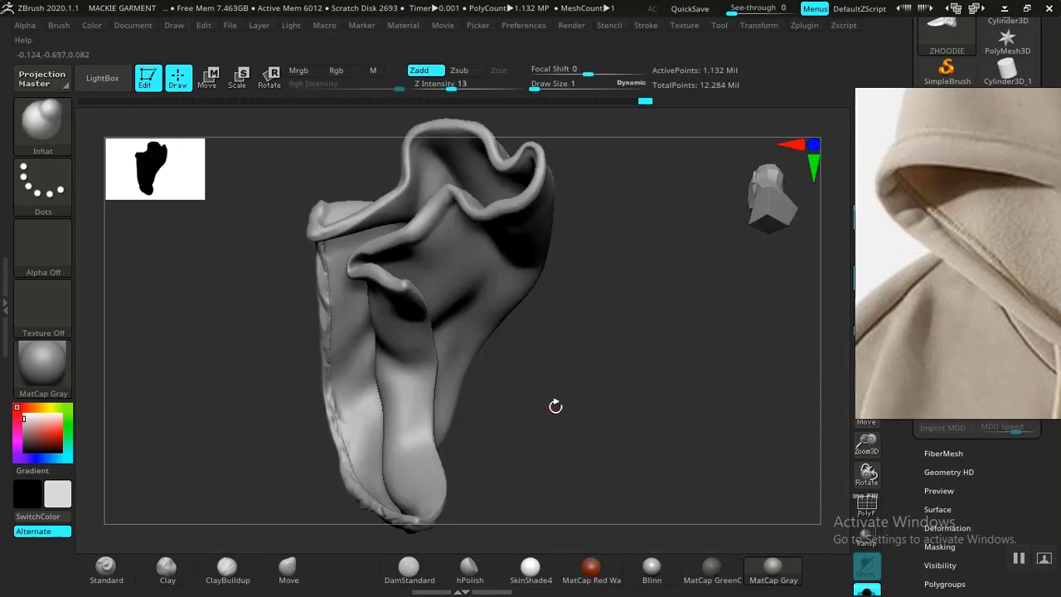
{"action": "left_click_drag", "start_coordinate": [555, 405], "coordinate": [570, 361]}
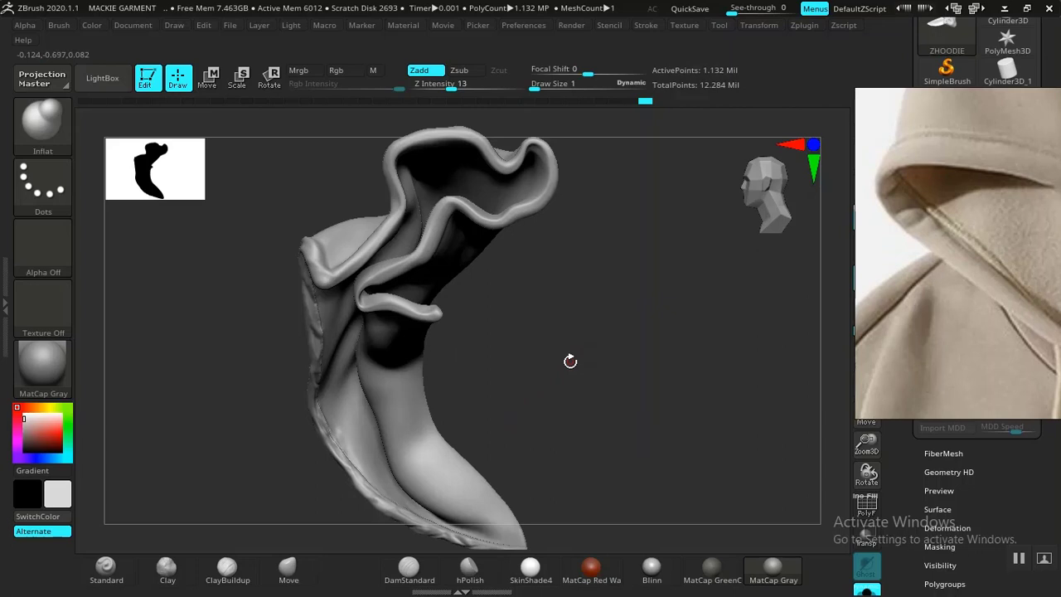
{"action": "key", "text": "ctrl+shift"}
{"action": "left_click", "coordinate": [594, 314], "text": "ctrl+shift"}
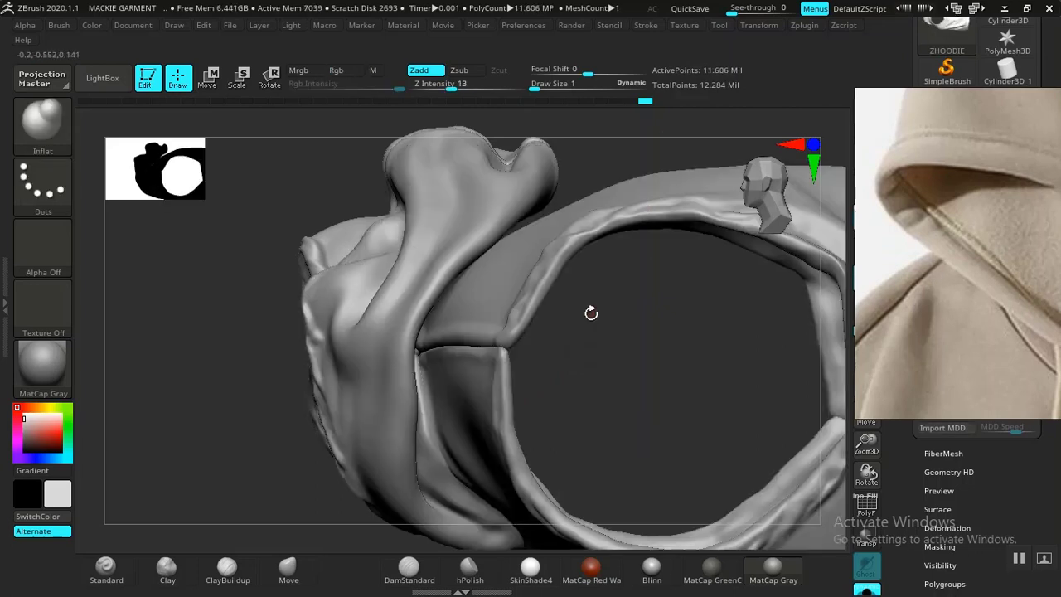
{"action": "left_click_drag", "start_coordinate": [620, 323], "coordinate": [571, 169]}
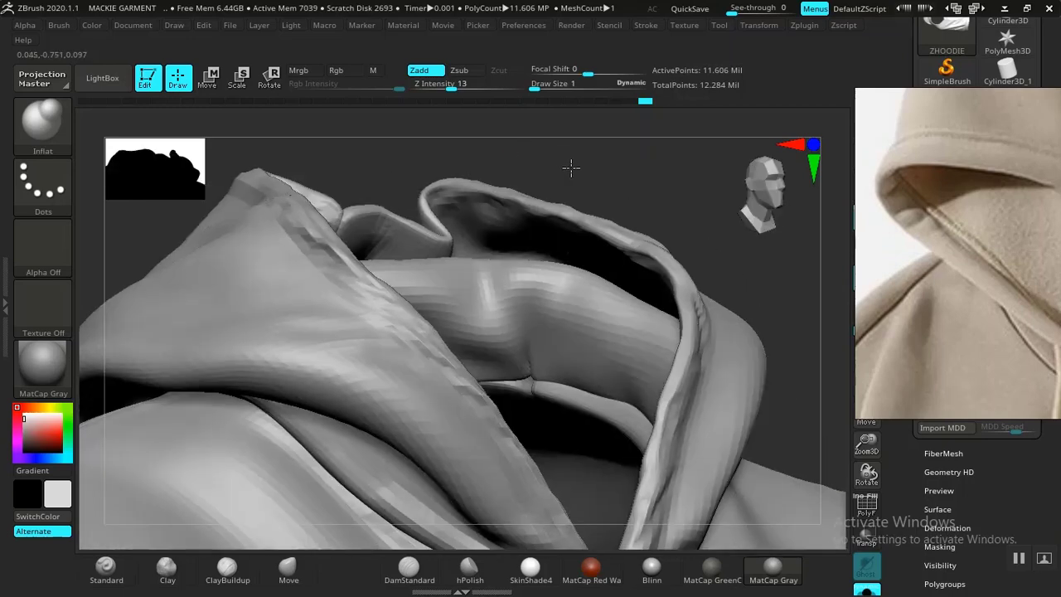
- Isolate the hood piece and carve a seam from its pointed tip along the inner edge with the seam_1 brush at draw size 3
{"action": "key", "text": "ctrl+shift"}
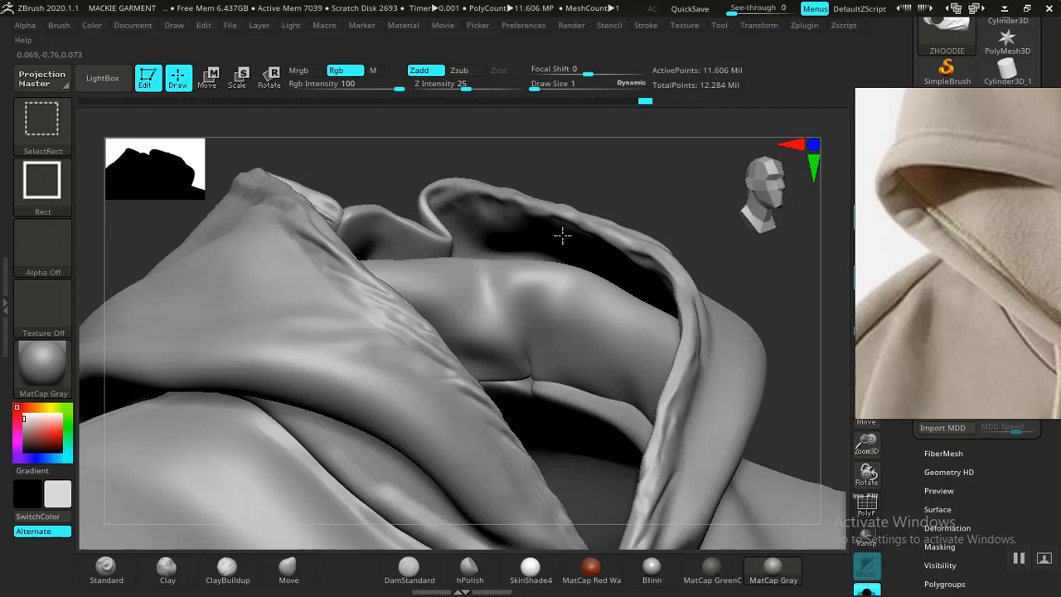
{"action": "left_click", "coordinate": [562, 237], "text": "ctrl+shift"}
{"action": "key", "text": "b"}
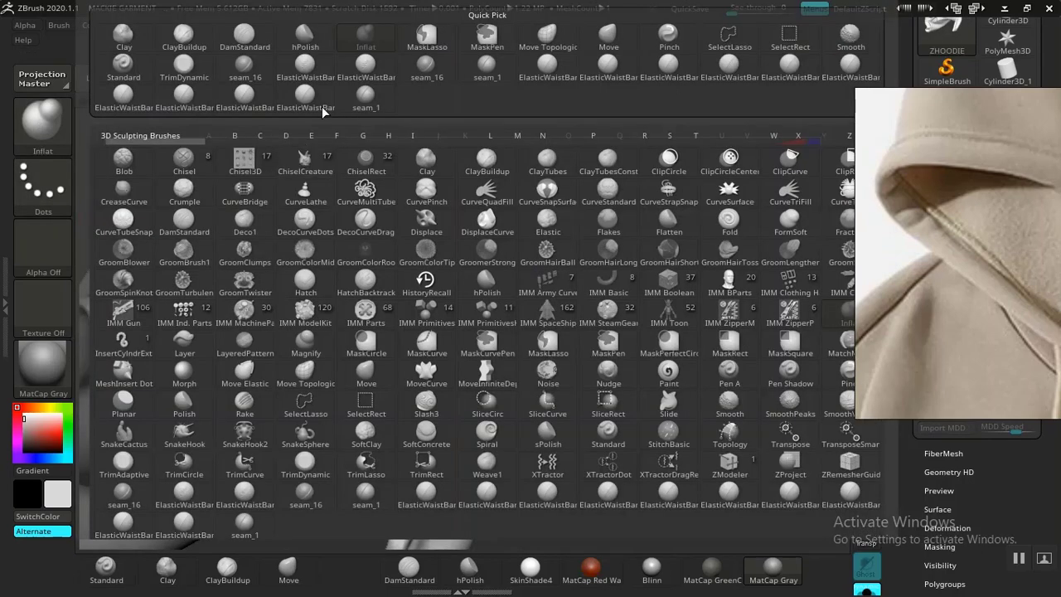
{"action": "left_click", "coordinate": [367, 102]}
{"action": "left_click_drag", "start_coordinate": [492, 167], "coordinate": [704, 415]}
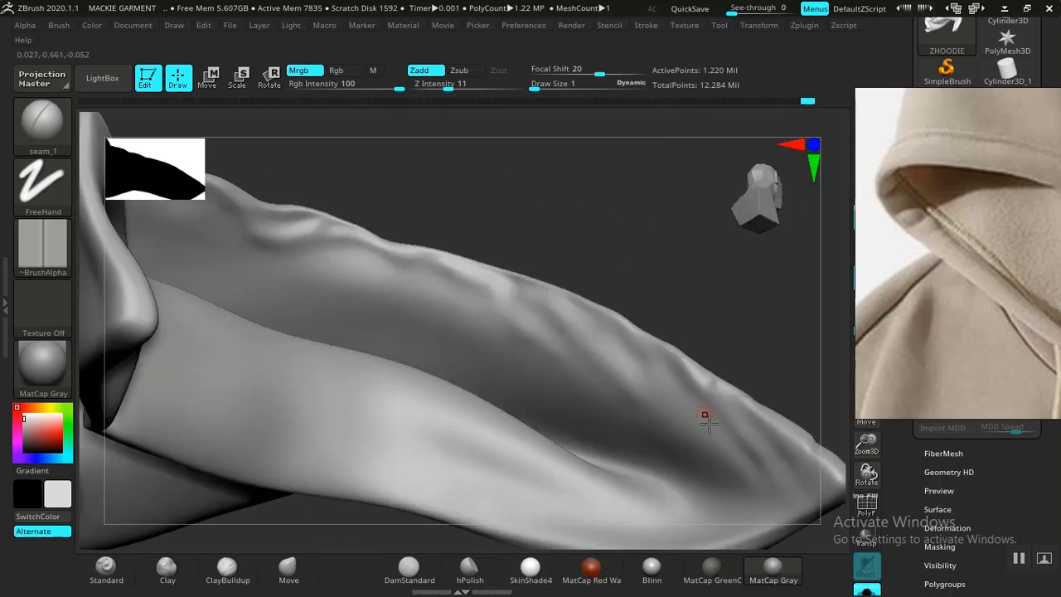
{"action": "key", "text": "]"}
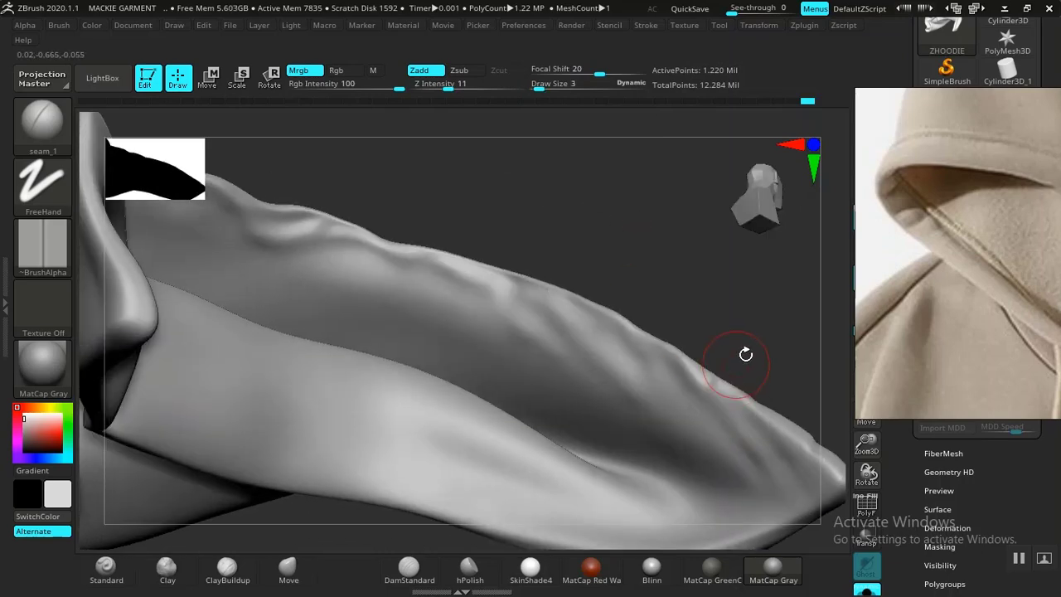
{"action": "left_click_drag", "start_coordinate": [745, 355], "coordinate": [716, 335]}
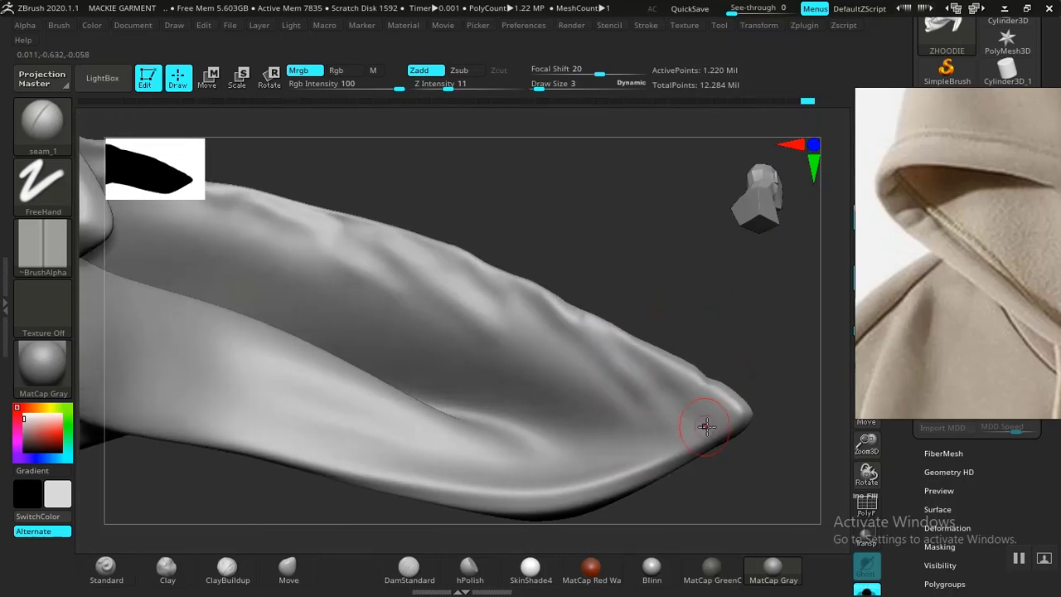
{"action": "left_click_drag", "start_coordinate": [705, 427], "coordinate": [671, 402]}
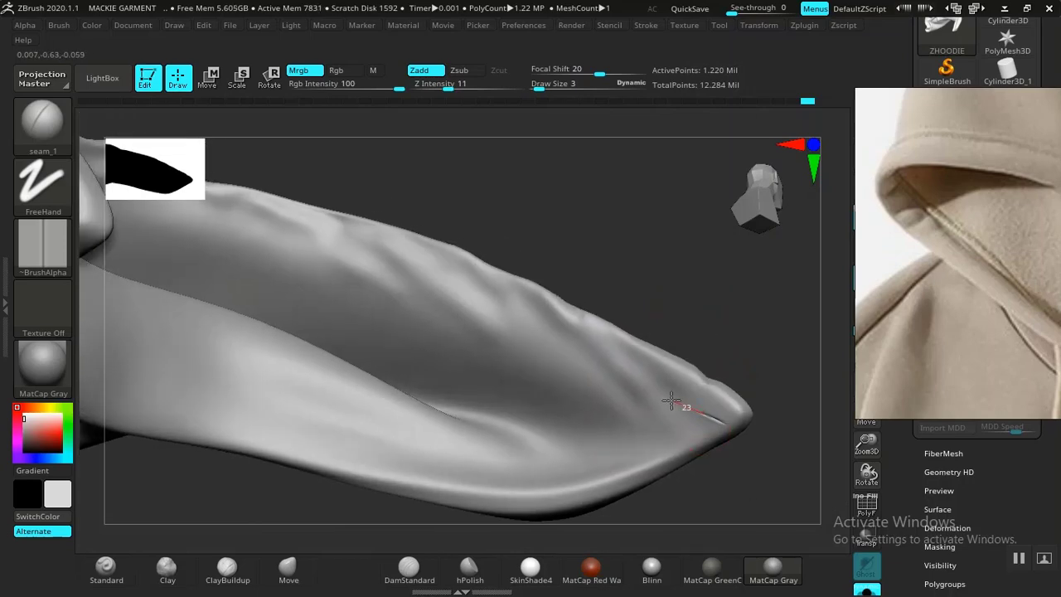
{"action": "left_click_drag", "start_coordinate": [671, 402], "coordinate": [413, 264]}
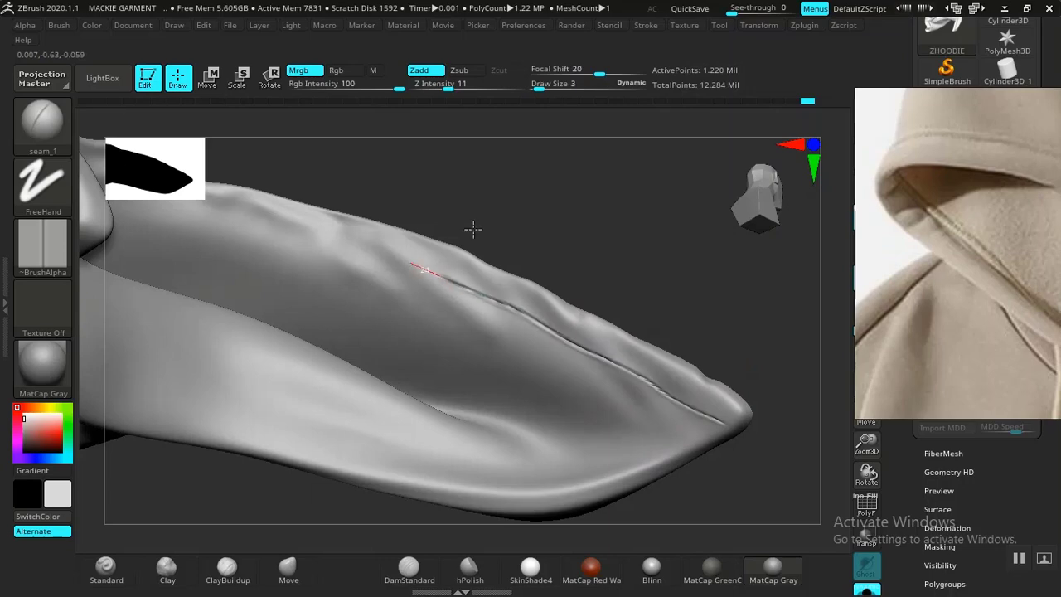
- Continue the seam_1 line along the hood's inner edge, around the upper curve and up to the fold
{"action": "mouse_move", "coordinate": [473, 229]}
{"action": "left_mouse_down"}
{"action": "mouse_move", "coordinate": [618, 206]}
{"action": "mouse_move", "coordinate": [620, 266]}
{"action": "left_mouse_up"}
{"action": "mouse_move", "coordinate": [604, 339]}
{"action": "left_mouse_down"}
{"action": "mouse_move", "coordinate": [497, 257]}
{"action": "mouse_move", "coordinate": [432, 250]}
{"action": "mouse_move", "coordinate": [351, 216]}
{"action": "left_mouse_up"}
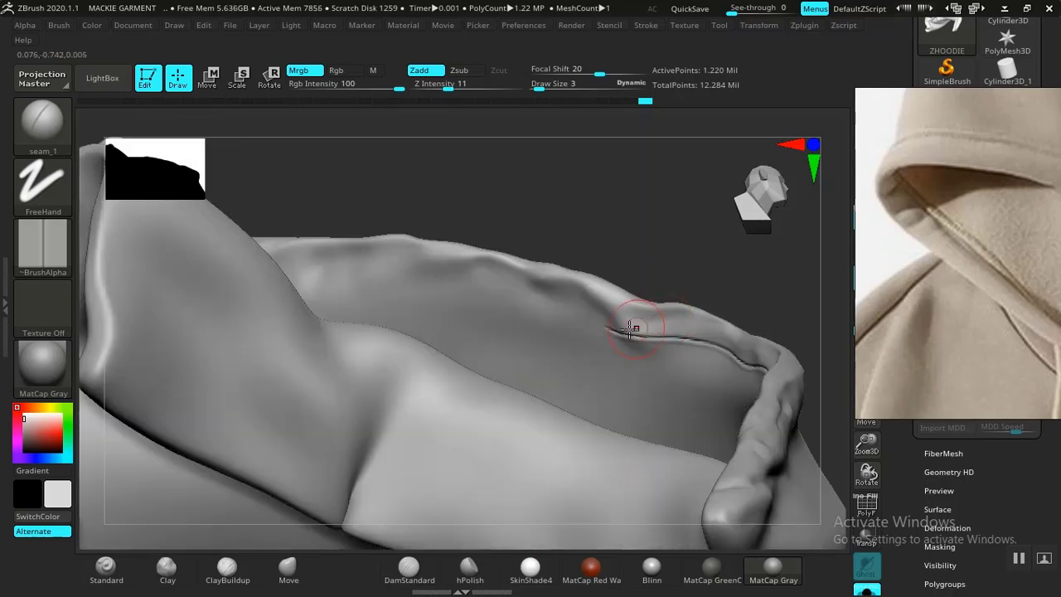
{"action": "mouse_move", "coordinate": [632, 330]}
{"action": "left_mouse_down"}
{"action": "mouse_move", "coordinate": [534, 284]}
{"action": "mouse_move", "coordinate": [417, 265]}
{"action": "mouse_move", "coordinate": [318, 271]}
{"action": "left_mouse_up"}
{"action": "mouse_move", "coordinate": [511, 187]}
{"action": "left_mouse_down"}
{"action": "mouse_move", "coordinate": [466, 204]}
{"action": "mouse_move", "coordinate": [442, 195]}
{"action": "left_mouse_up"}
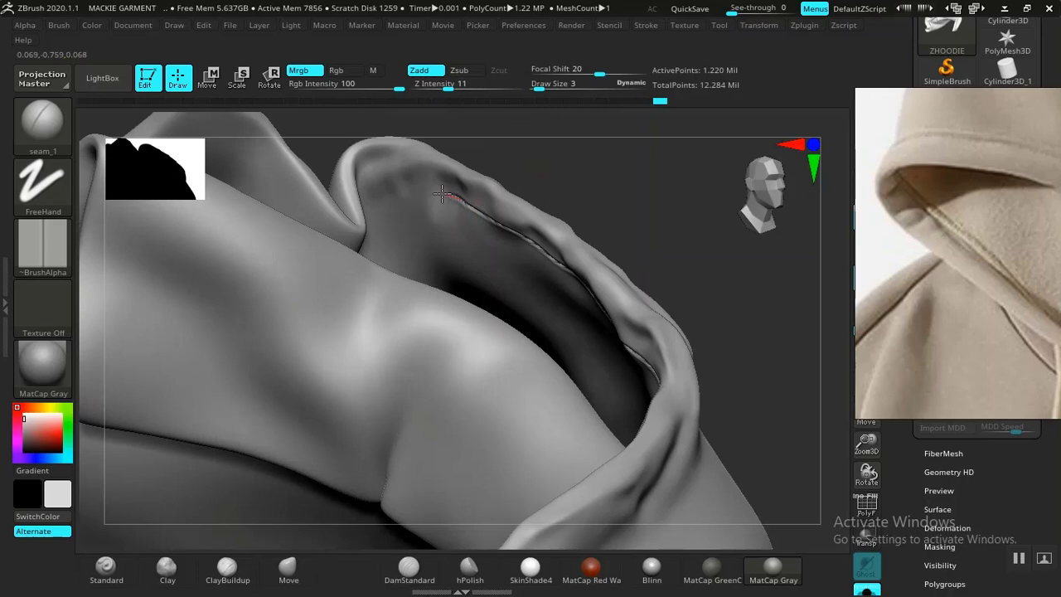
{"action": "left_click_drag", "start_coordinate": [443, 195], "coordinate": [352, 203]}
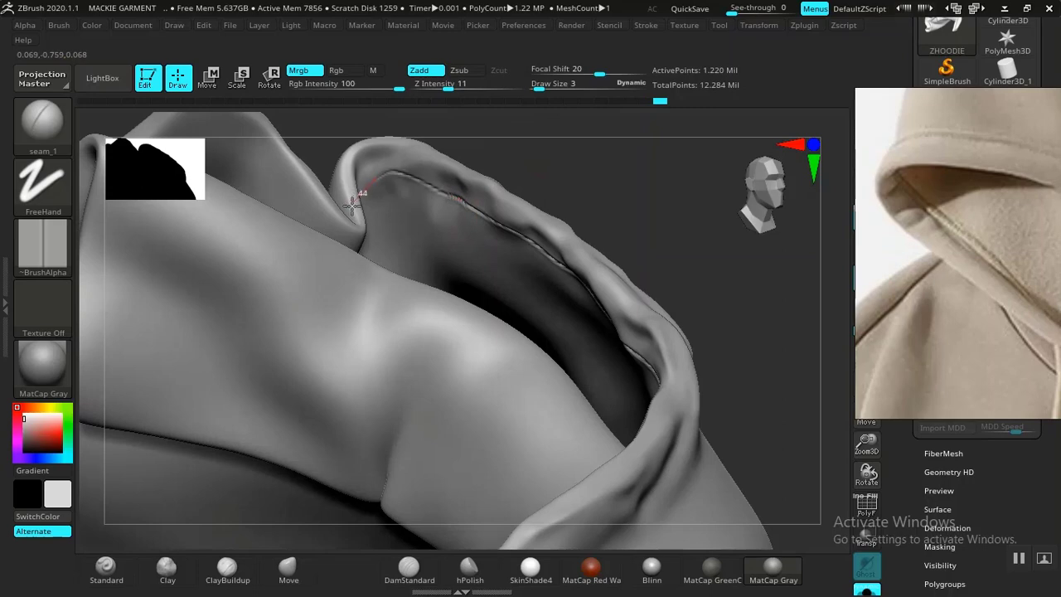
- Carry the seam through the fold and across the hem on its far side to the edge's upper end
{"action": "mouse_move", "coordinate": [630, 170]}
{"action": "left_mouse_down"}
{"action": "mouse_move", "coordinate": [615, 171]}
{"action": "mouse_move", "coordinate": [630, 185]}
{"action": "mouse_move", "coordinate": [535, 219]}
{"action": "mouse_move", "coordinate": [626, 222]}
{"action": "mouse_move", "coordinate": [581, 244]}
{"action": "mouse_move", "coordinate": [584, 235]}
{"action": "mouse_move", "coordinate": [468, 387]}
{"action": "left_mouse_up"}
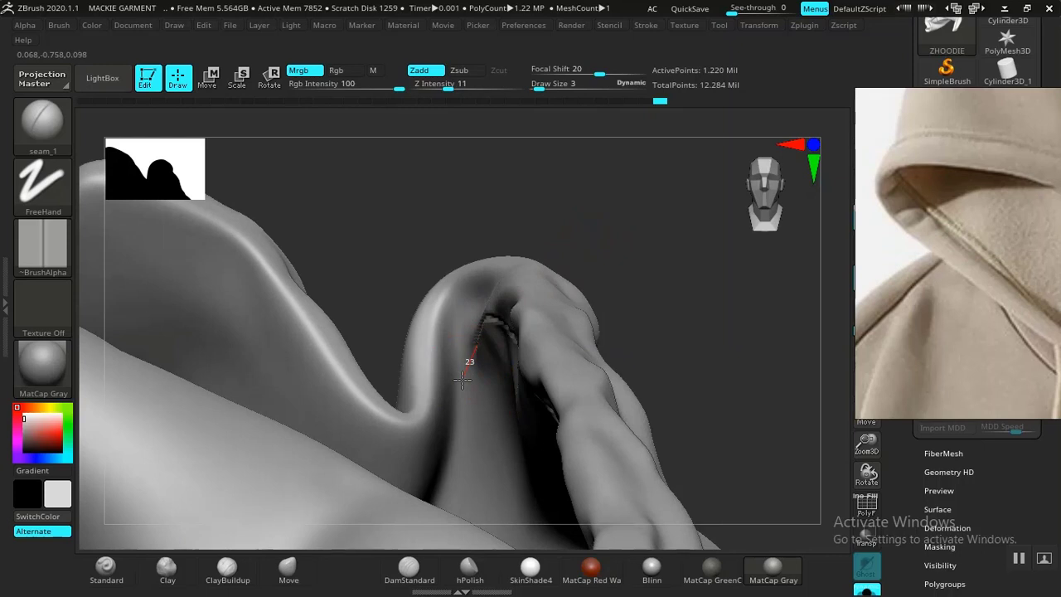
{"action": "mouse_move", "coordinate": [463, 379]}
{"action": "left_mouse_down"}
{"action": "mouse_move", "coordinate": [295, 380]}
{"action": "mouse_move", "coordinate": [250, 307]}
{"action": "left_mouse_up"}
{"action": "mouse_move", "coordinate": [371, 221]}
{"action": "left_mouse_down"}
{"action": "mouse_move", "coordinate": [549, 387]}
{"action": "mouse_move", "coordinate": [504, 355]}
{"action": "mouse_move", "coordinate": [492, 320]}
{"action": "mouse_move", "coordinate": [434, 279]}
{"action": "mouse_move", "coordinate": [318, 253]}
{"action": "left_mouse_up"}
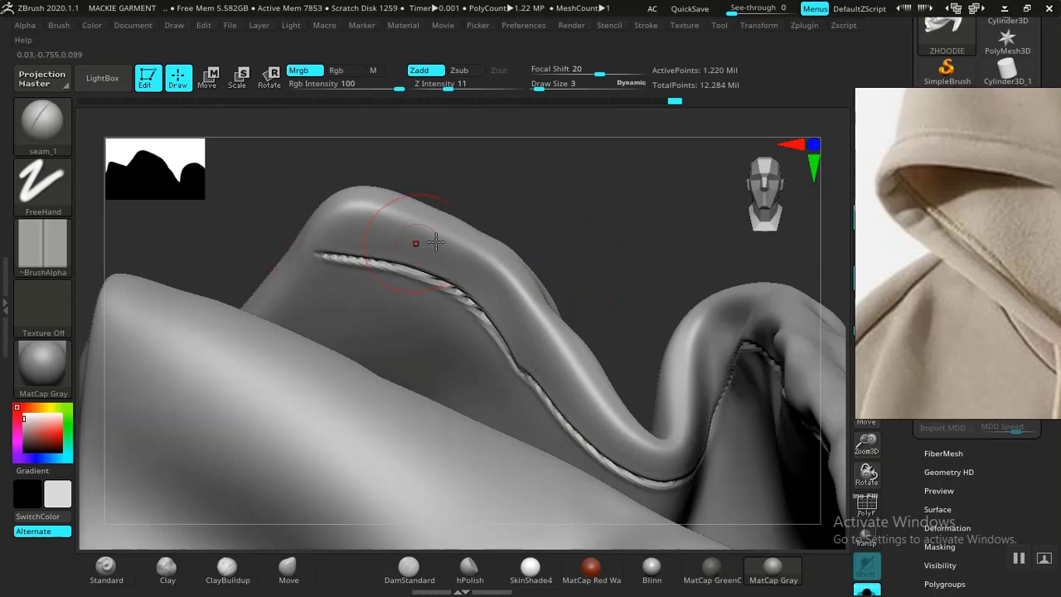
{"action": "left_click_drag", "start_coordinate": [729, 324], "coordinate": [720, 355]}
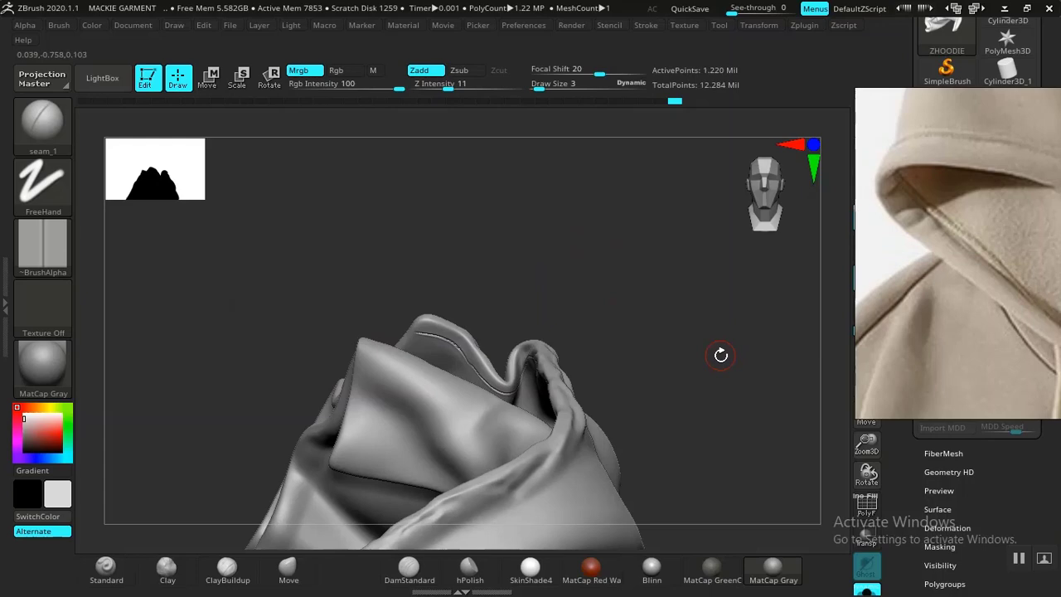
- Puff up the hem along the seam's upper end with the Inflat brush at draw size 1
{"action": "key", "text": "b"}
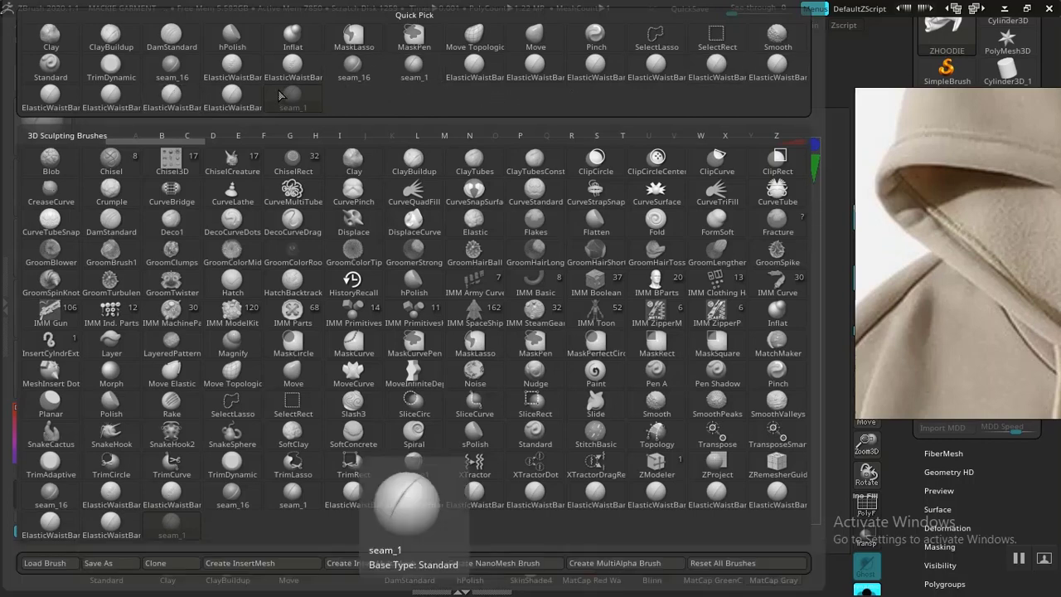
{"action": "left_click_drag", "start_coordinate": [231, 74], "coordinate": [285, 41]}
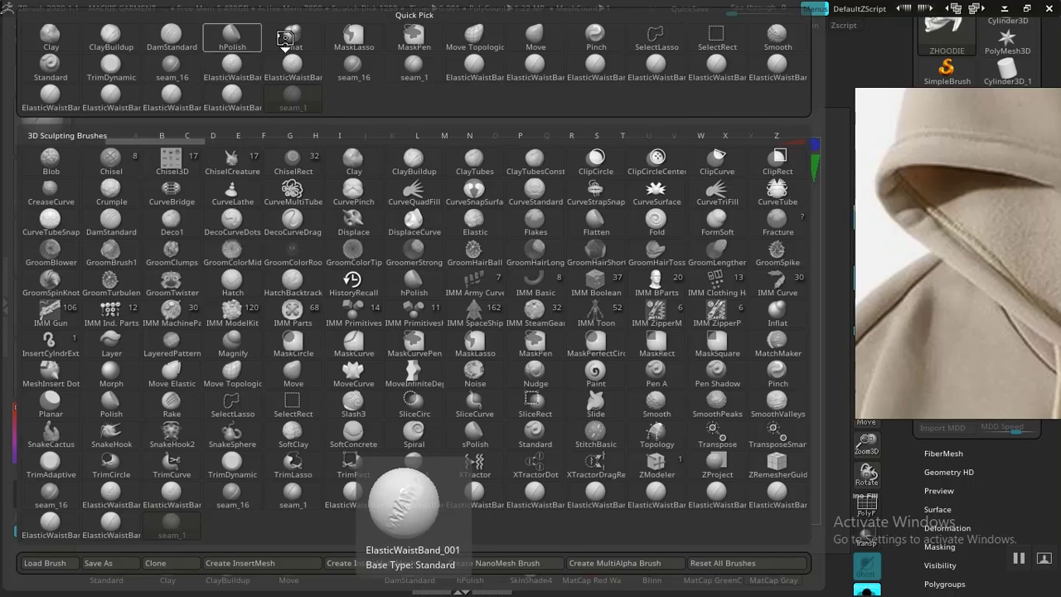
{"action": "left_click", "coordinate": [286, 39]}
{"action": "left_click_drag", "start_coordinate": [488, 194], "coordinate": [563, 297], "text": "alt"}
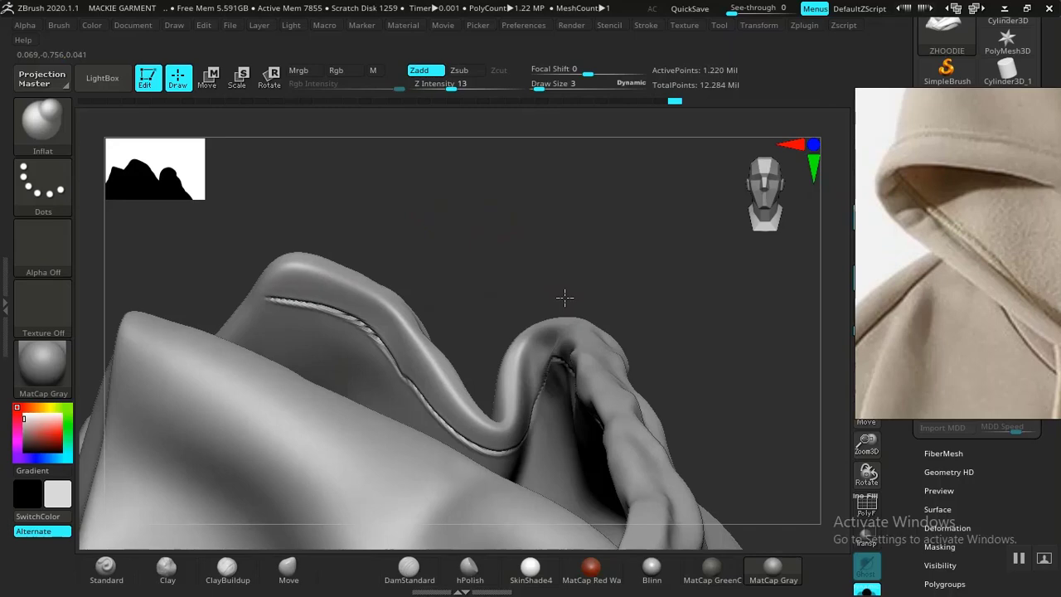
{"action": "mouse_move", "coordinate": [563, 297]}
{"action": "left_mouse_down", "text": "alt"}
{"action": "mouse_move", "coordinate": [329, 310]}
{"action": "mouse_move", "coordinate": [249, 286]}
{"action": "left_mouse_up", "text": "alt"}
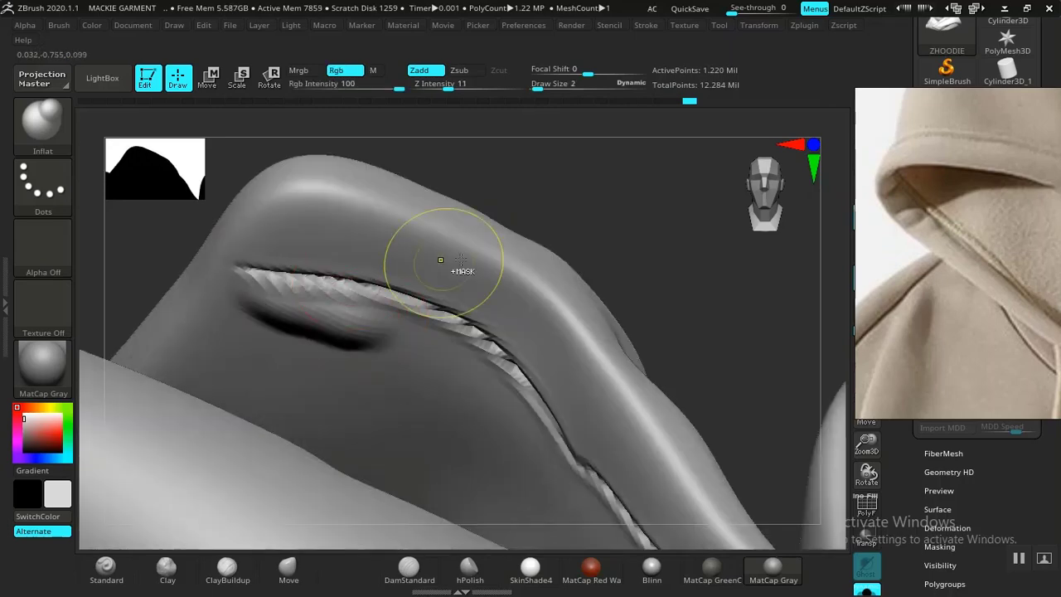
{"action": "key", "text": "ctrl+z"}
{"action": "key", "text": "bracketleft"}
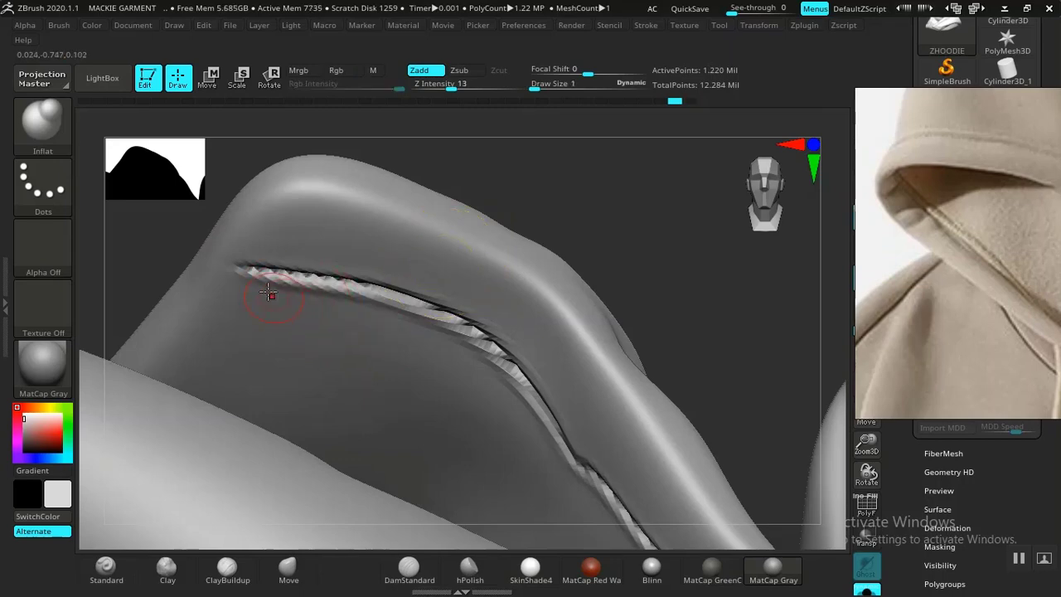
{"action": "mouse_move", "coordinate": [269, 291]}
{"action": "left_mouse_down"}
{"action": "mouse_move", "coordinate": [461, 348]}
{"action": "mouse_move", "coordinate": [540, 420]}
{"action": "left_mouse_up"}
{"action": "mouse_move", "coordinate": [622, 306]}
{"action": "left_mouse_down", "text": "alt"}
{"action": "mouse_move", "coordinate": [513, 192]}
{"action": "mouse_move", "coordinate": [572, 379]}
{"action": "left_mouse_up", "text": "alt"}
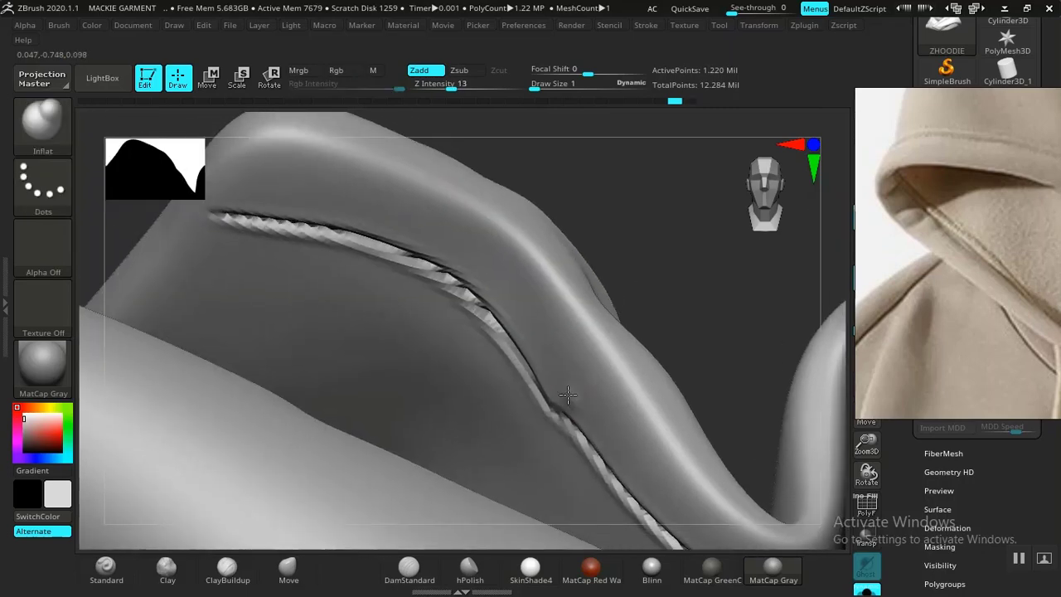
{"action": "left_click_drag", "start_coordinate": [568, 395], "coordinate": [376, 200]}
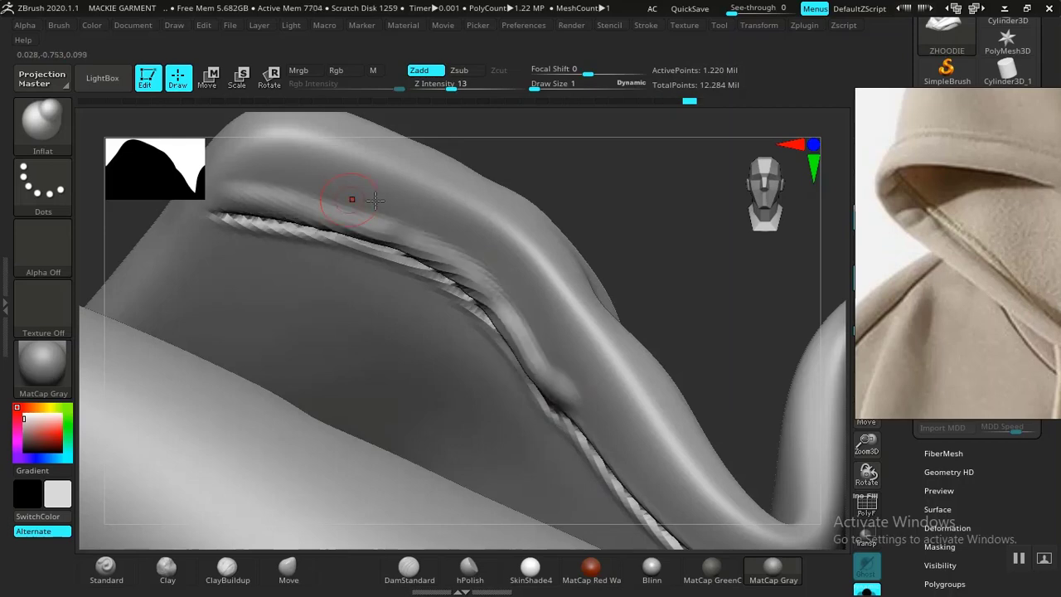
- Extend the Inflat stroke above the seam down into the fold, undoing the first pass and redoing it
{"action": "left_click_drag", "start_coordinate": [758, 313], "coordinate": [419, 244], "text": "alt"}
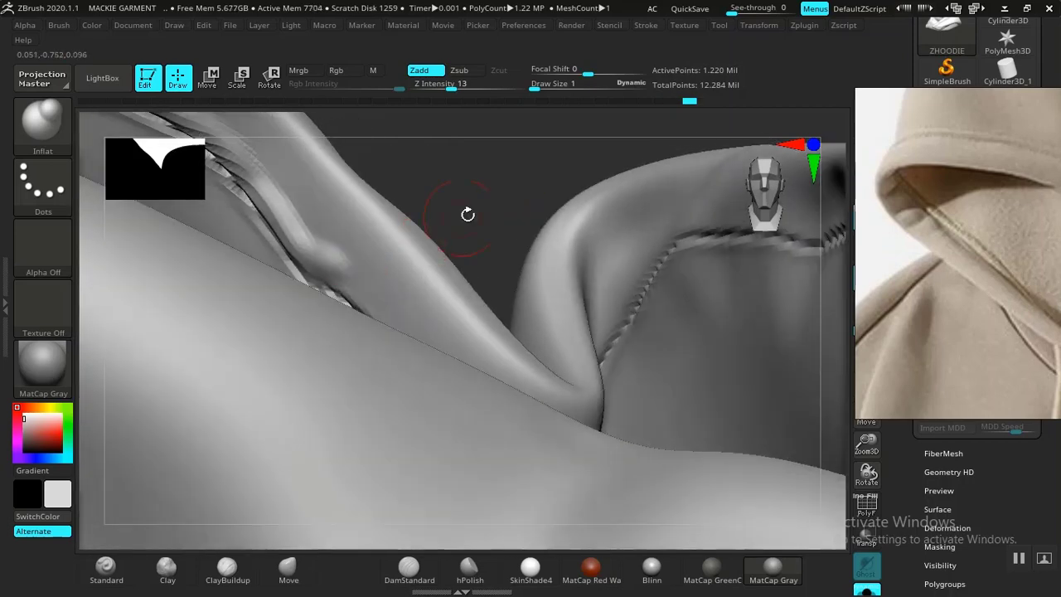
{"action": "left_click_drag", "start_coordinate": [467, 215], "coordinate": [389, 282]}
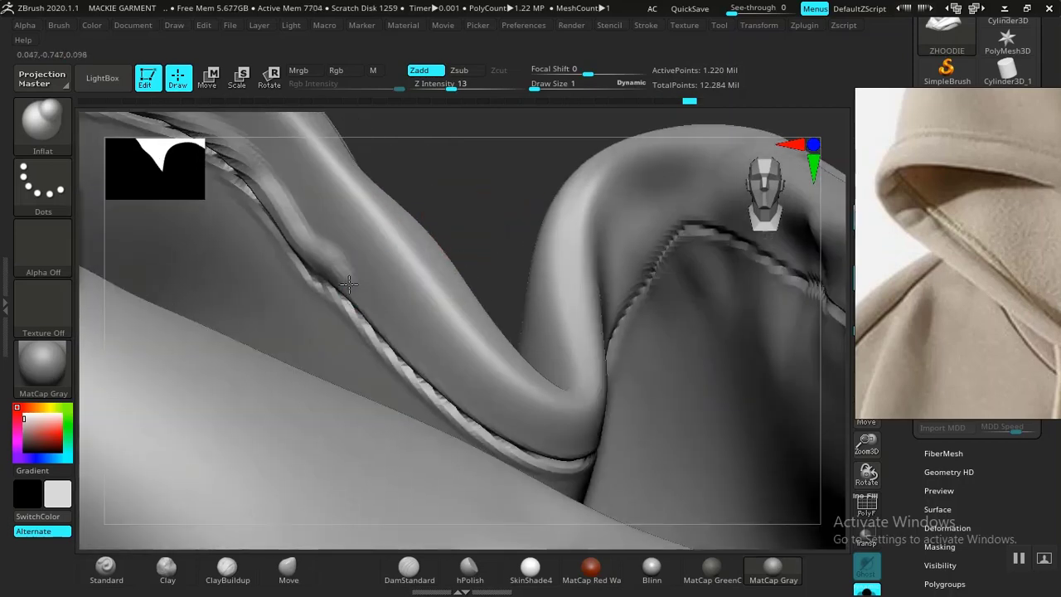
{"action": "left_click_drag", "start_coordinate": [419, 358], "coordinate": [515, 426], "text": "shift"}
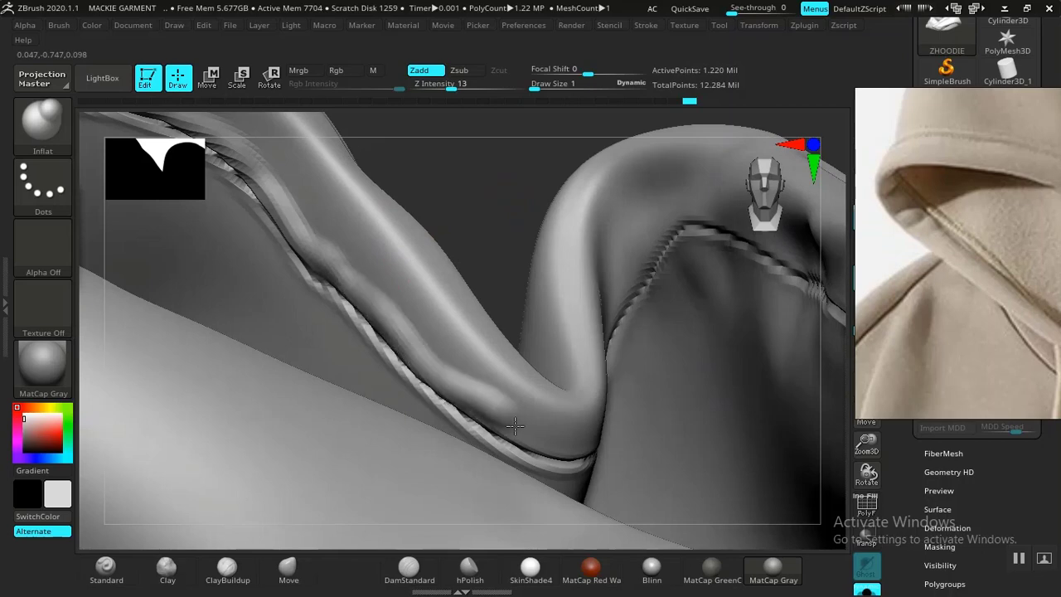
{"action": "left_click_drag", "start_coordinate": [497, 239], "coordinate": [469, 177]}
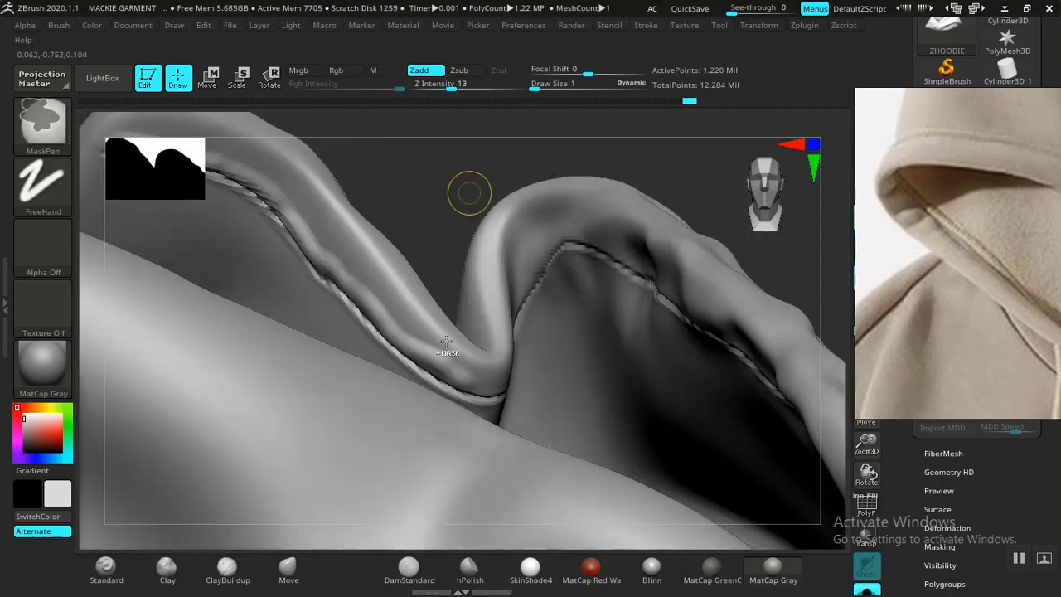
{"action": "key", "text": "ctrl+z"}
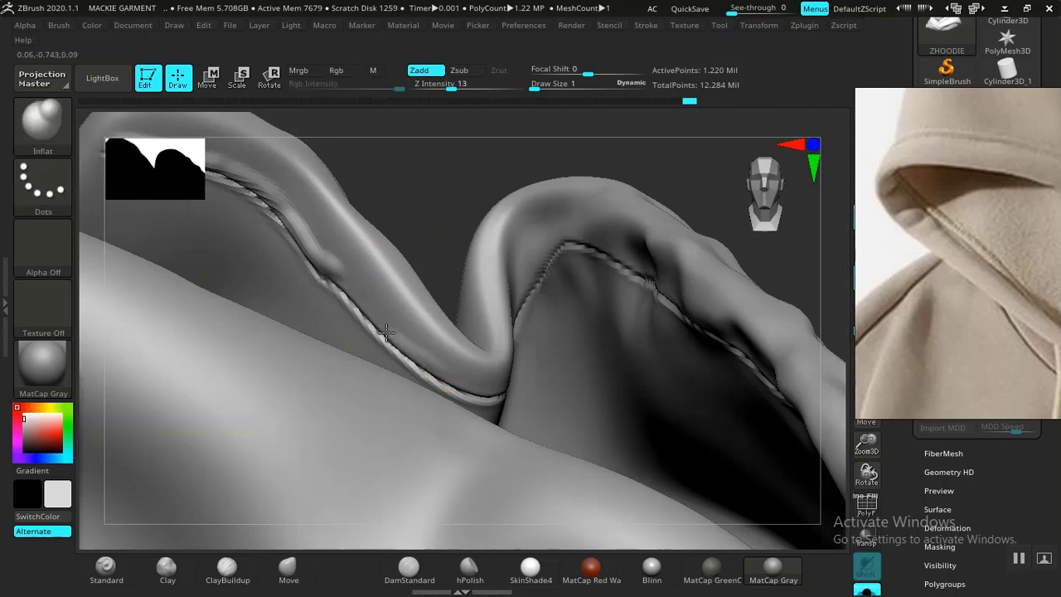
{"action": "left_click_drag", "start_coordinate": [461, 249], "coordinate": [384, 187], "text": "alt"}
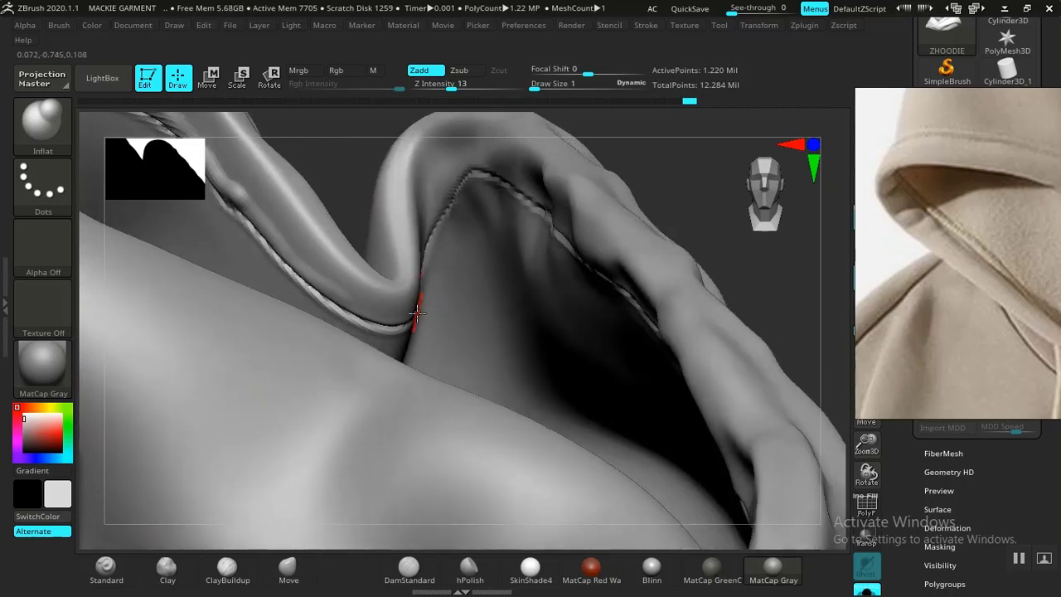
{"action": "mouse_move", "coordinate": [416, 308]}
{"action": "left_mouse_down"}
{"action": "mouse_move", "coordinate": [370, 318]}
{"action": "mouse_move", "coordinate": [335, 300]}
{"action": "left_mouse_up"}
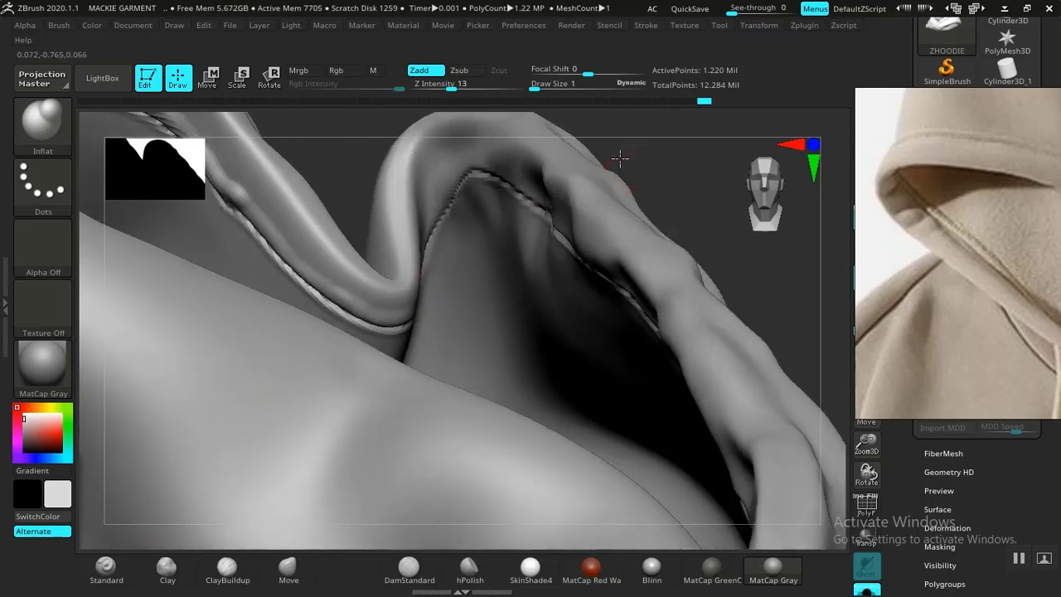
- Inflate the hem just above the seam along the long stretch beyond the fold
{"action": "mouse_move", "coordinate": [620, 158]}
{"action": "left_mouse_down"}
{"action": "mouse_move", "coordinate": [644, 185]}
{"action": "mouse_move", "coordinate": [627, 188]}
{"action": "mouse_move", "coordinate": [697, 209]}
{"action": "mouse_move", "coordinate": [676, 280]}
{"action": "mouse_move", "coordinate": [693, 264]}
{"action": "mouse_move", "coordinate": [564, 197]}
{"action": "left_mouse_up"}
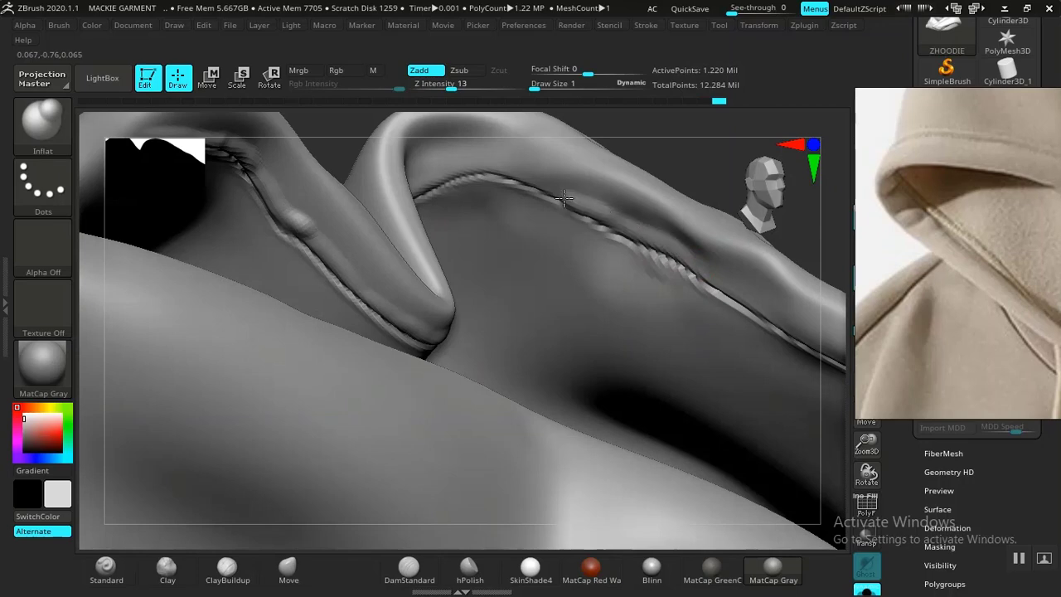
{"action": "mouse_move", "coordinate": [563, 198]}
{"action": "right_mouse_down"}
{"action": "mouse_move", "coordinate": [343, 164]}
{"action": "mouse_move", "coordinate": [536, 210]}
{"action": "mouse_move", "coordinate": [449, 312]}
{"action": "right_mouse_up"}
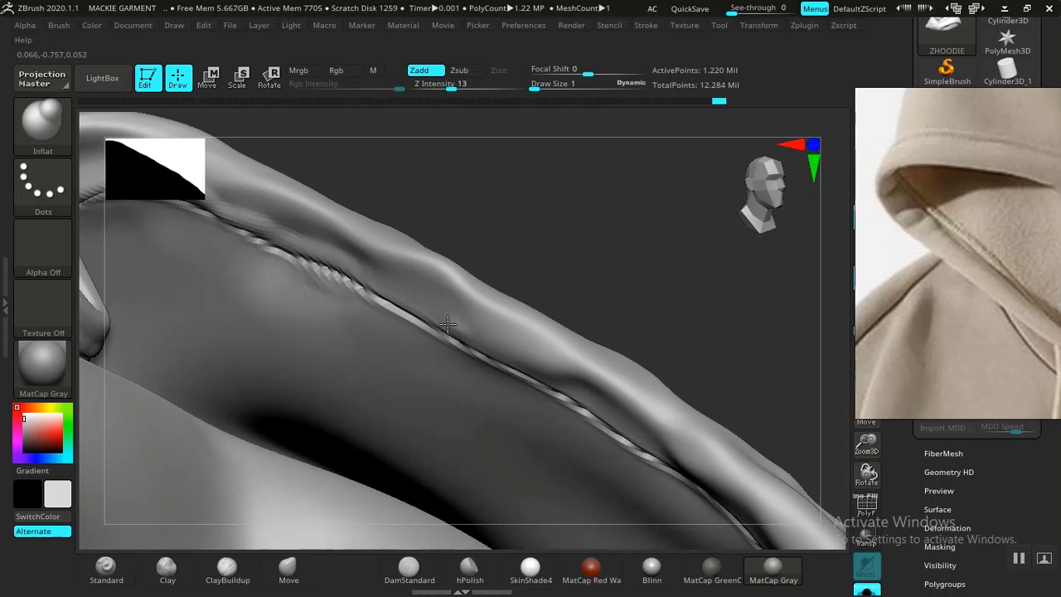
{"action": "left_click_drag", "start_coordinate": [447, 324], "coordinate": [239, 228]}
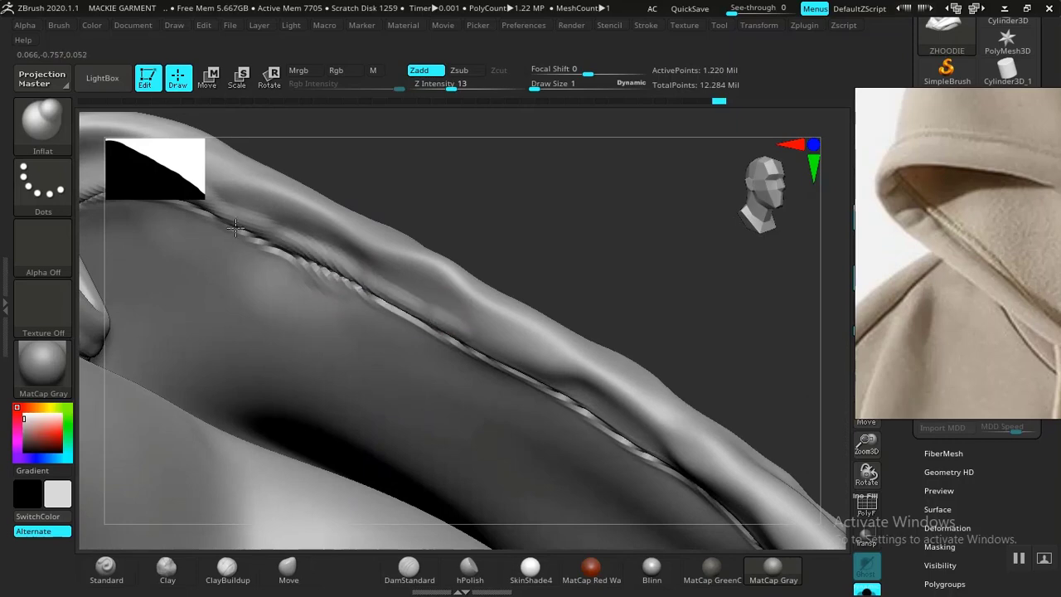
{"action": "mouse_move", "coordinate": [547, 249]}
{"action": "left_mouse_down", "text": "alt"}
{"action": "mouse_move", "coordinate": [544, 212]}
{"action": "mouse_move", "coordinate": [461, 320]}
{"action": "mouse_move", "coordinate": [302, 243]}
{"action": "left_mouse_up", "text": "alt"}
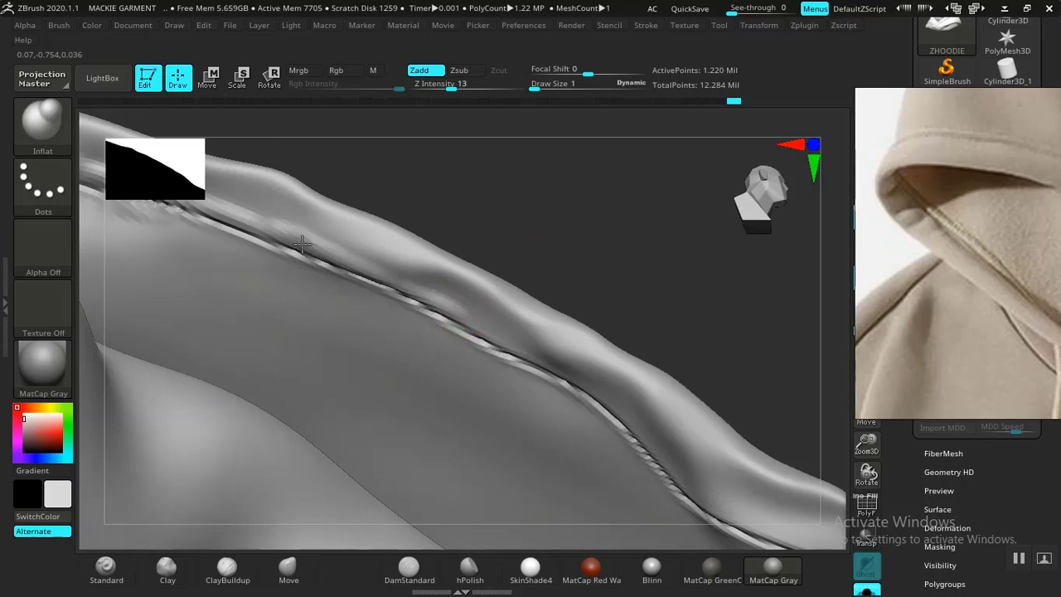
{"action": "right_click_drag", "start_coordinate": [605, 398], "coordinate": [496, 336], "text": "alt"}
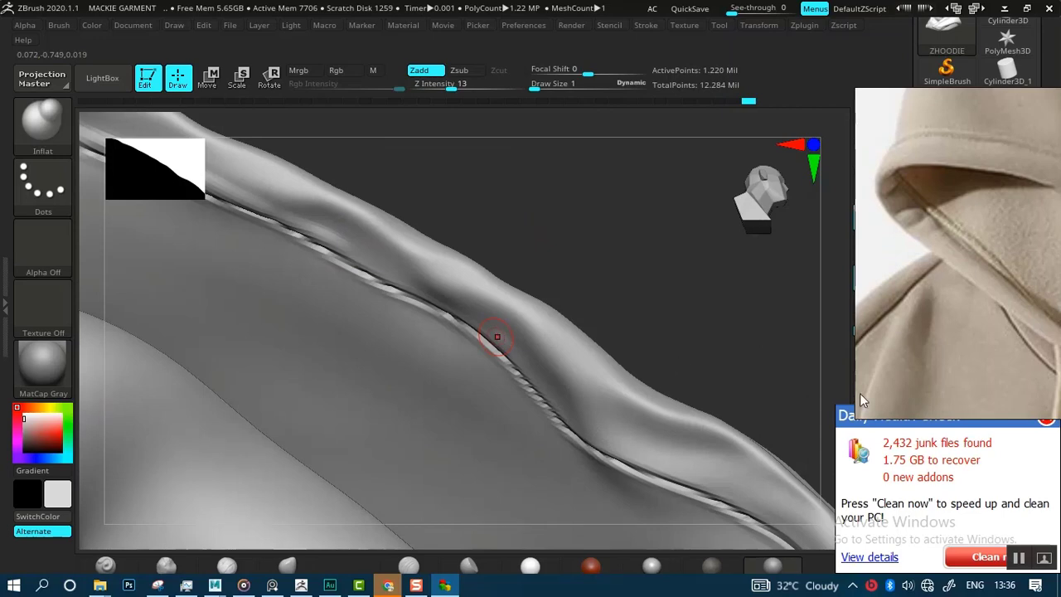
- Move the reference photo aside and close the junk-file cleanup pop-up
{"action": "left_click_drag", "start_coordinate": [862, 402], "coordinate": [834, 326]}
{"action": "left_click", "coordinate": [1046, 418]}
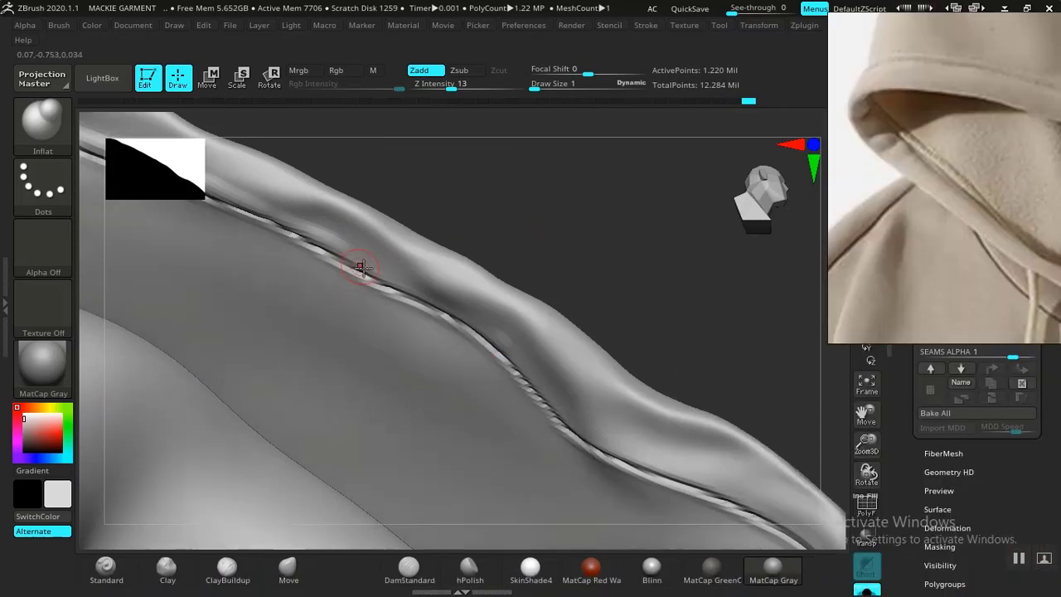
- Inflate the hem just above the seam along the wavy middle stretch of the hood piece's edge
{"action": "left_click_drag", "start_coordinate": [362, 271], "coordinate": [415, 296], "text": "shift"}
{"action": "left_click_drag", "start_coordinate": [369, 262], "coordinate": [321, 229]}
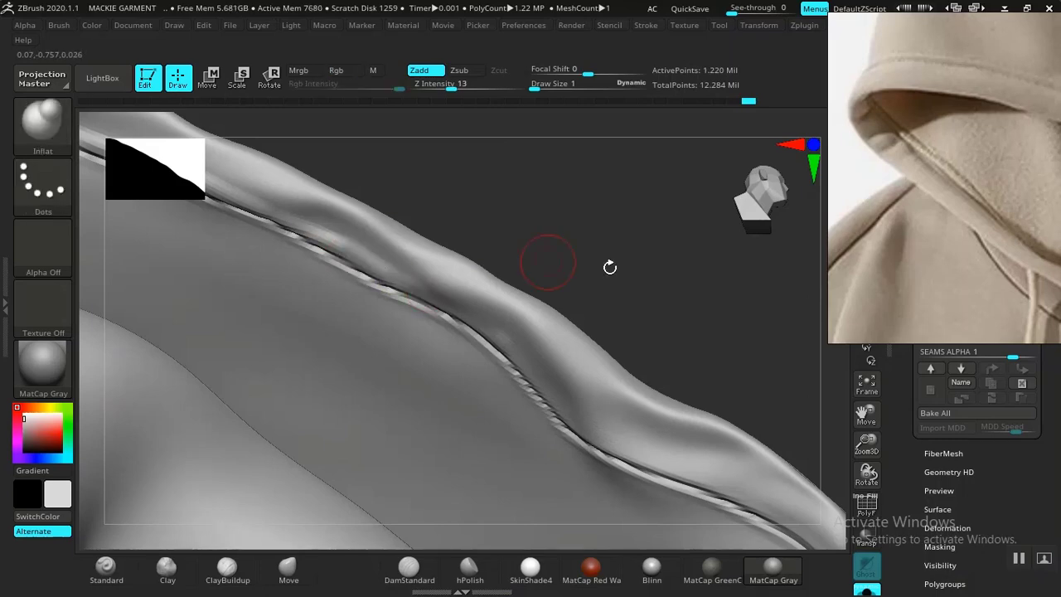
{"action": "mouse_move", "coordinate": [609, 267]}
{"action": "left_mouse_down"}
{"action": "mouse_move", "coordinate": [470, 314]}
{"action": "mouse_move", "coordinate": [388, 247]}
{"action": "left_mouse_up"}
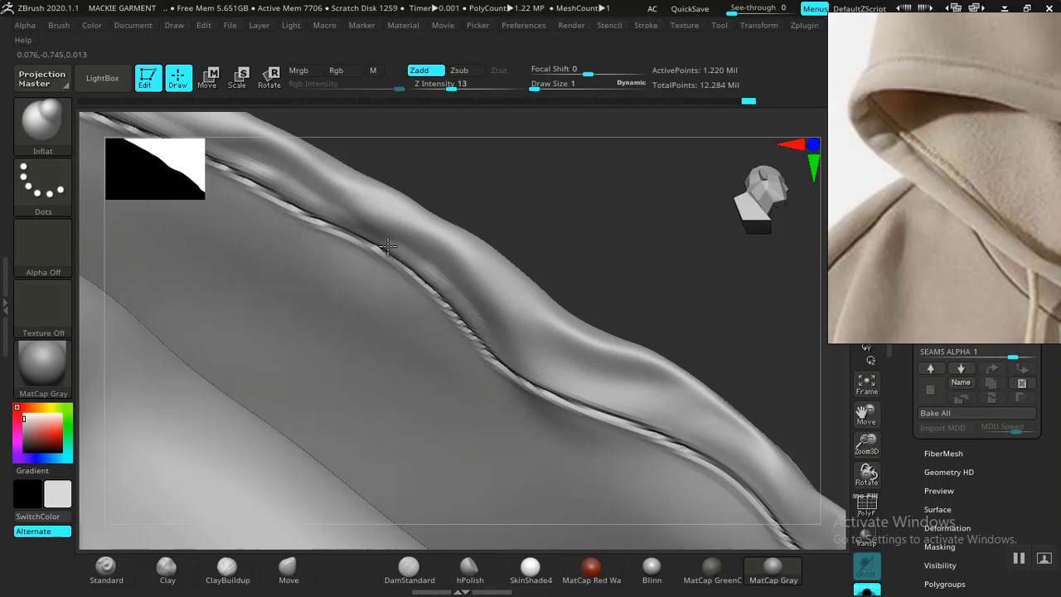
{"action": "left_click_drag", "start_coordinate": [607, 286], "coordinate": [481, 210], "text": "alt"}
{"action": "mouse_move", "coordinate": [490, 320]}
{"action": "left_mouse_down"}
{"action": "mouse_move", "coordinate": [430, 310]}
{"action": "mouse_move", "coordinate": [372, 278]}
{"action": "left_mouse_up"}
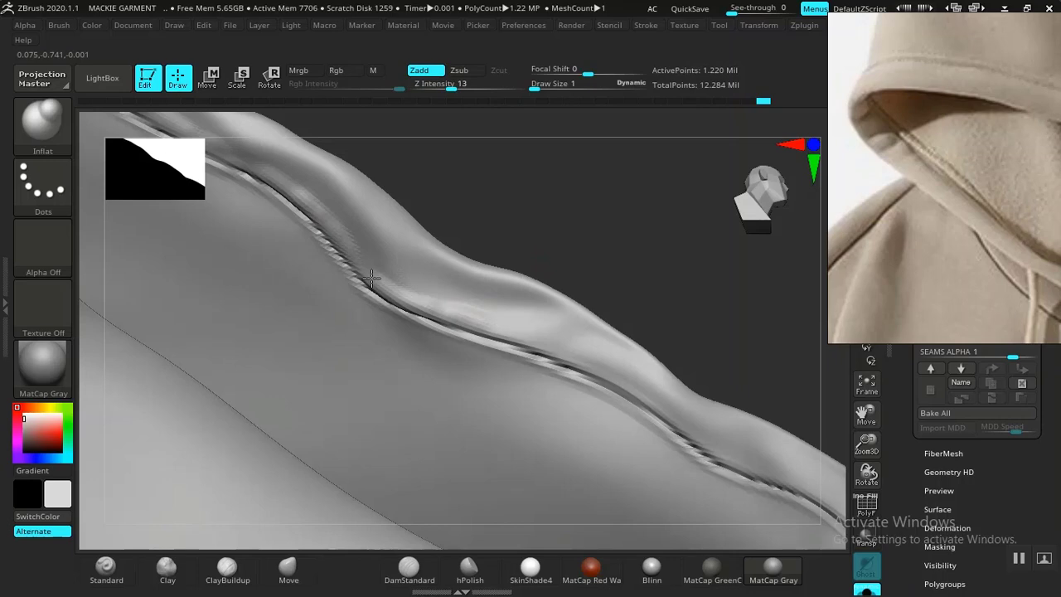
{"action": "left_click_drag", "start_coordinate": [629, 274], "coordinate": [480, 202], "text": "alt"}
{"action": "mouse_move", "coordinate": [568, 373]}
{"action": "left_mouse_down"}
{"action": "mouse_move", "coordinate": [438, 289]}
{"action": "mouse_move", "coordinate": [296, 252]}
{"action": "left_mouse_up"}
- Continue the Inflat strokes just above the seam along the edge's remaining curve
{"action": "mouse_move", "coordinate": [415, 145]}
{"action": "left_mouse_down"}
{"action": "mouse_move", "coordinate": [404, 128]}
{"action": "mouse_move", "coordinate": [472, 232]}
{"action": "left_mouse_up"}
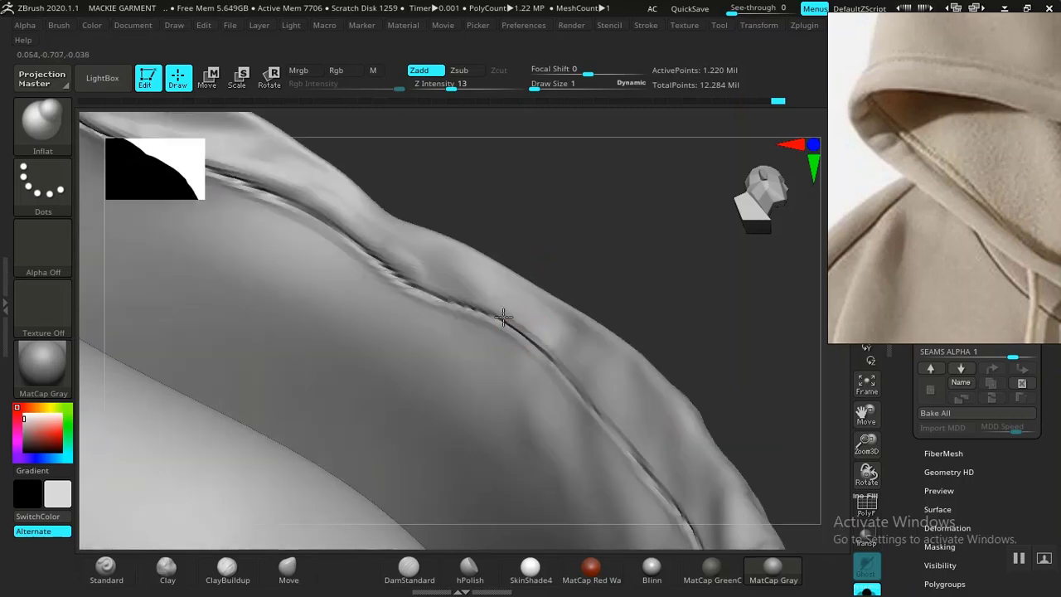
{"action": "mouse_move", "coordinate": [425, 284]}
{"action": "left_mouse_down"}
{"action": "mouse_move", "coordinate": [537, 248]}
{"action": "mouse_move", "coordinate": [469, 289]}
{"action": "left_mouse_up"}
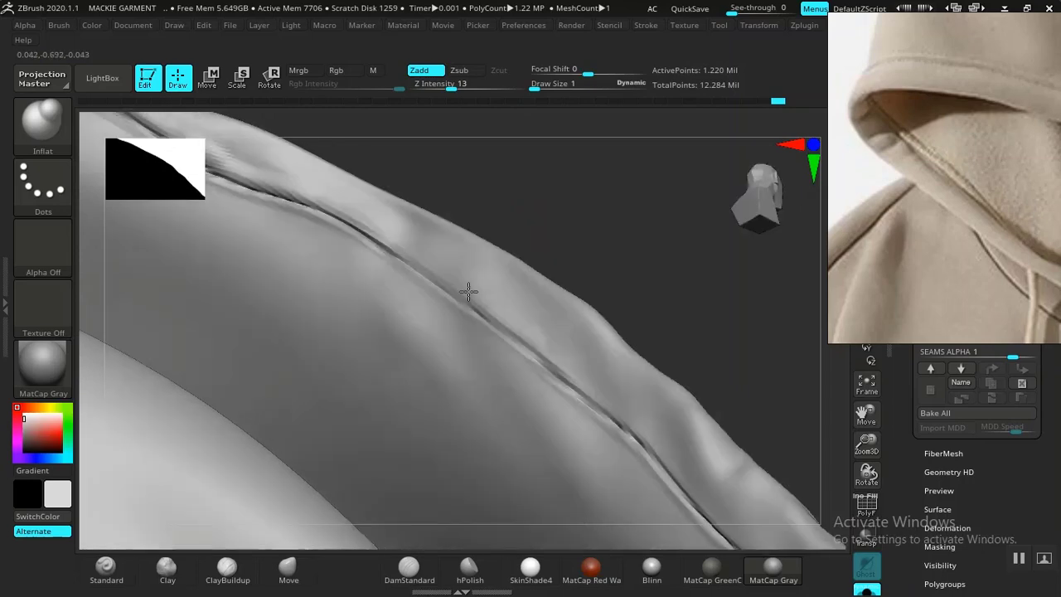
{"action": "mouse_move", "coordinate": [644, 282]}
{"action": "left_mouse_down"}
{"action": "mouse_move", "coordinate": [519, 147]}
{"action": "mouse_move", "coordinate": [575, 355]}
{"action": "left_mouse_up"}
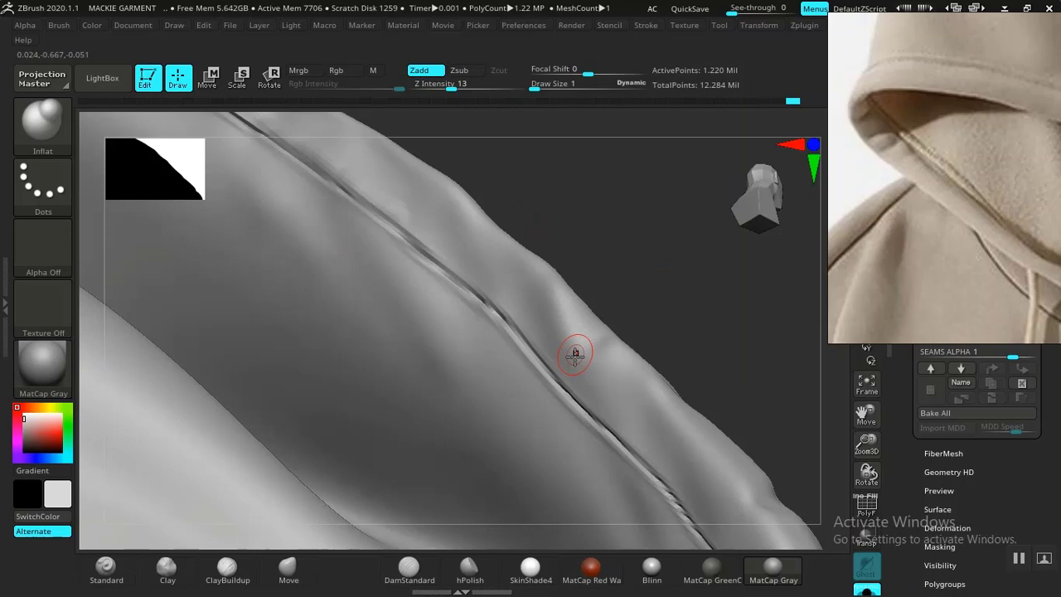
{"action": "left_click_drag", "start_coordinate": [575, 354], "coordinate": [398, 236]}
- Set the draw size to 10 and lower the hood piece by one subdivision level for reworking its bumpy front hem
{"action": "mouse_move", "coordinate": [691, 296]}
{"action": "left_mouse_down"}
{"action": "mouse_move", "coordinate": [597, 379]}
{"action": "mouse_move", "coordinate": [623, 420]}
{"action": "mouse_move", "coordinate": [422, 243]}
{"action": "mouse_move", "coordinate": [378, 159]}
{"action": "mouse_move", "coordinate": [639, 372]}
{"action": "mouse_move", "coordinate": [498, 498]}
{"action": "mouse_move", "coordinate": [573, 428]}
{"action": "left_mouse_up"}
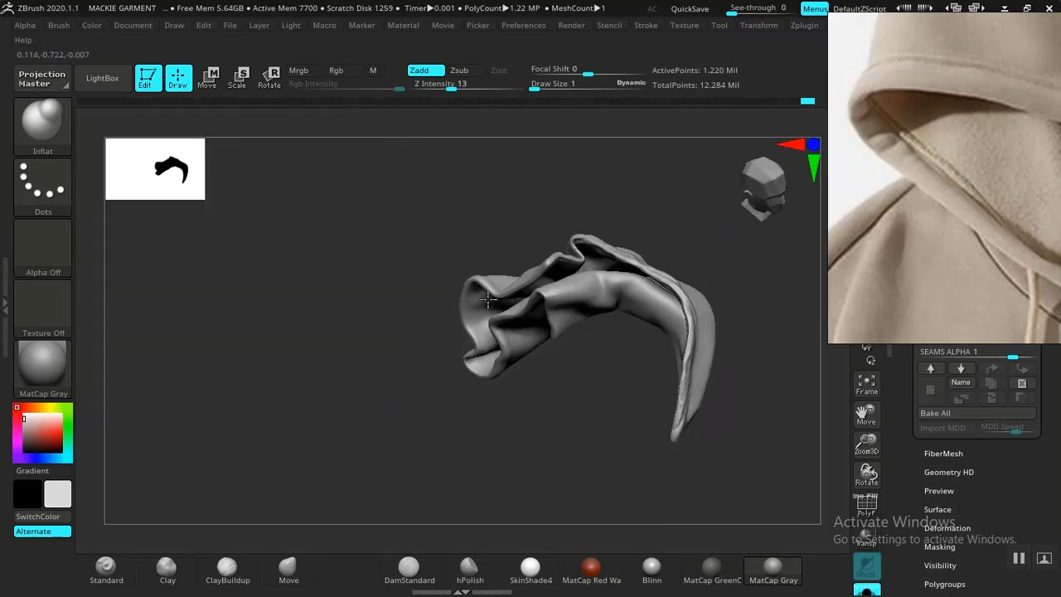
{"action": "left_click_drag", "start_coordinate": [767, 247], "coordinate": [602, 279], "text": "alt"}
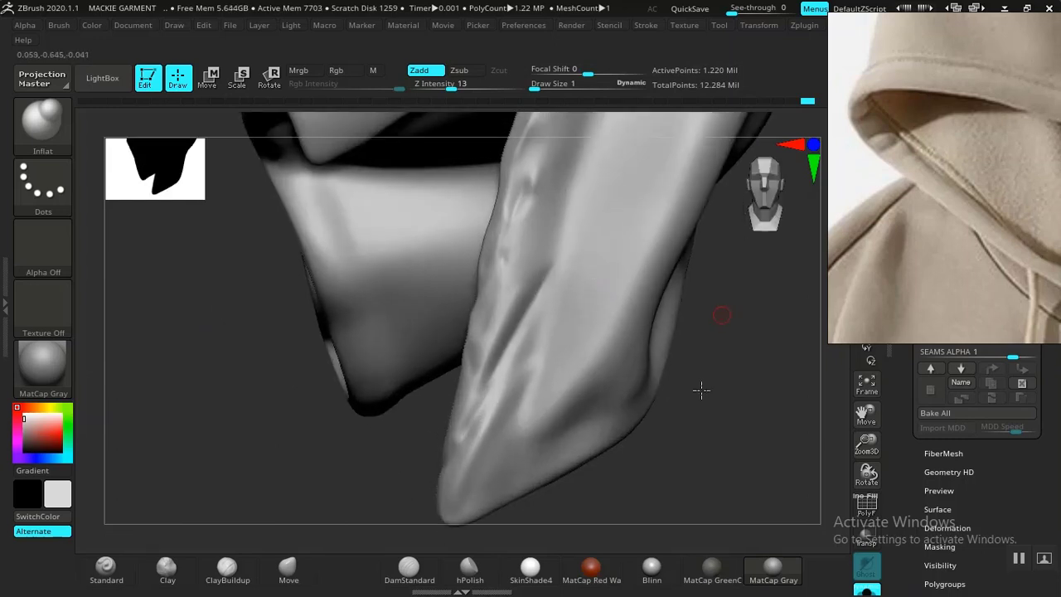
{"action": "left_click_drag", "start_coordinate": [669, 486], "coordinate": [572, 377]}
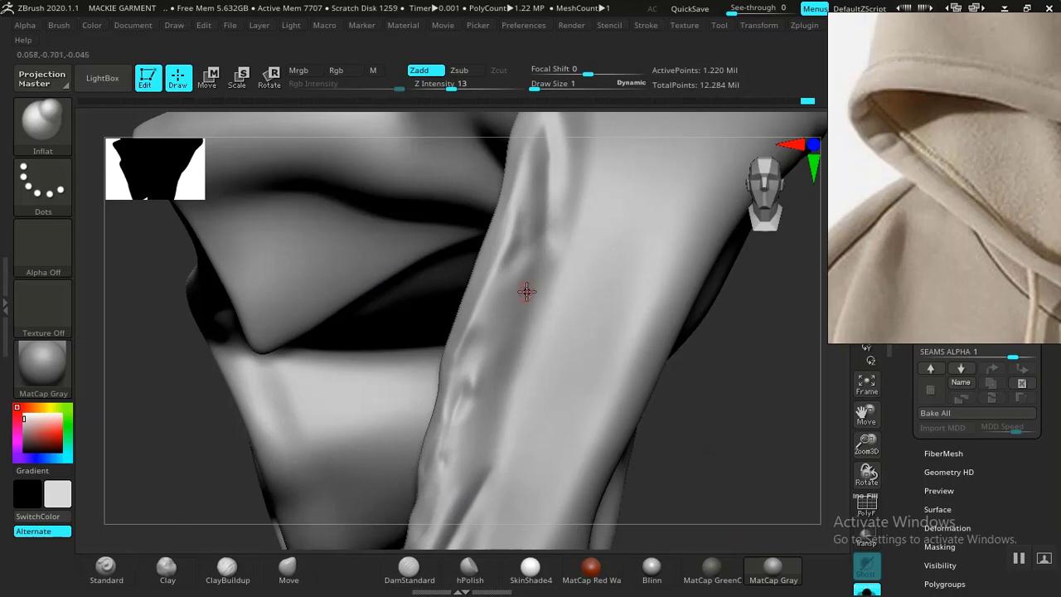
{"action": "key", "text": "space"}
{"action": "left_click_drag", "start_coordinate": [543, 287], "coordinate": [326, 575]}
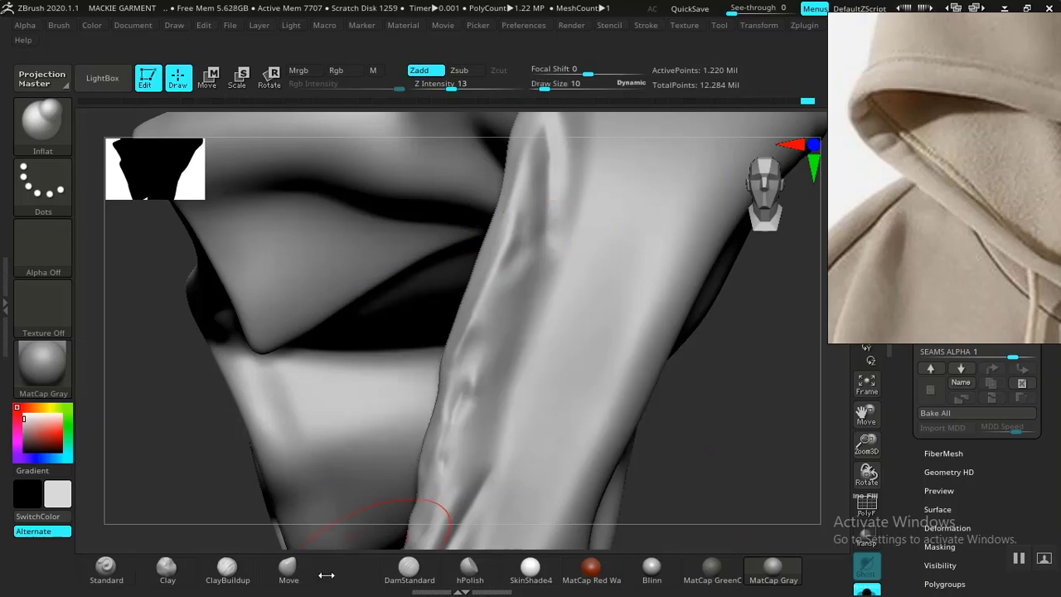
{"action": "key", "text": "shift"}
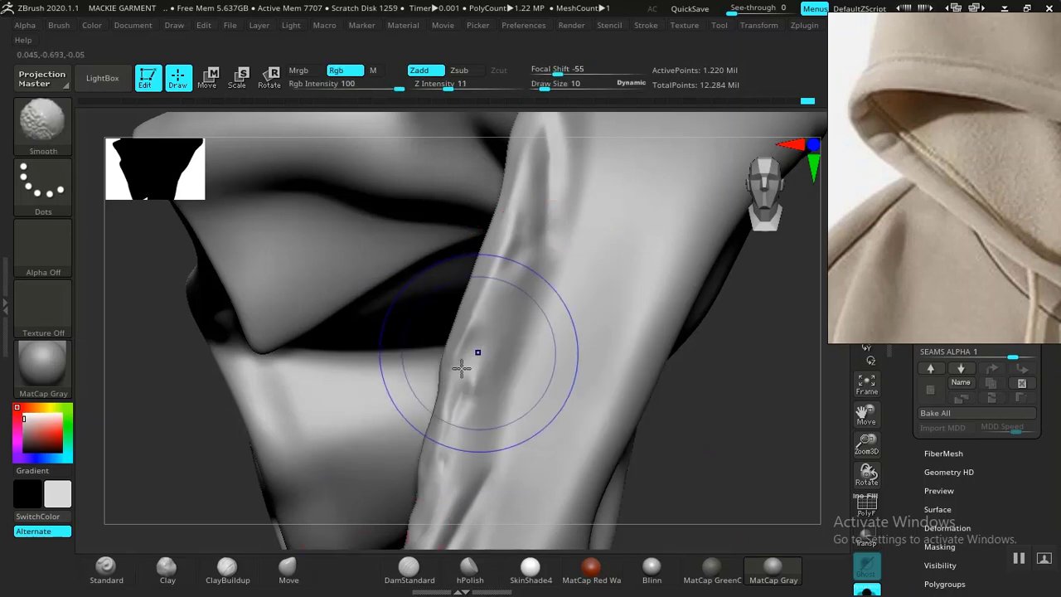
{"action": "key", "text": "shift+d"}
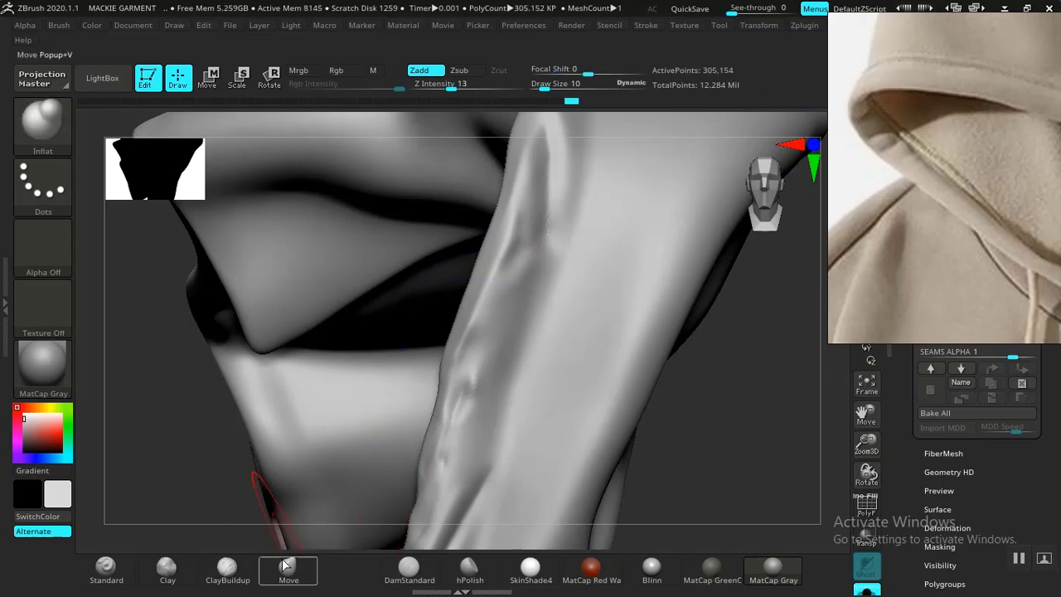
- Even out the bumps along the front hem using the Standard brush at Z Intensity 10
{"action": "left_click", "coordinate": [410, 572]}
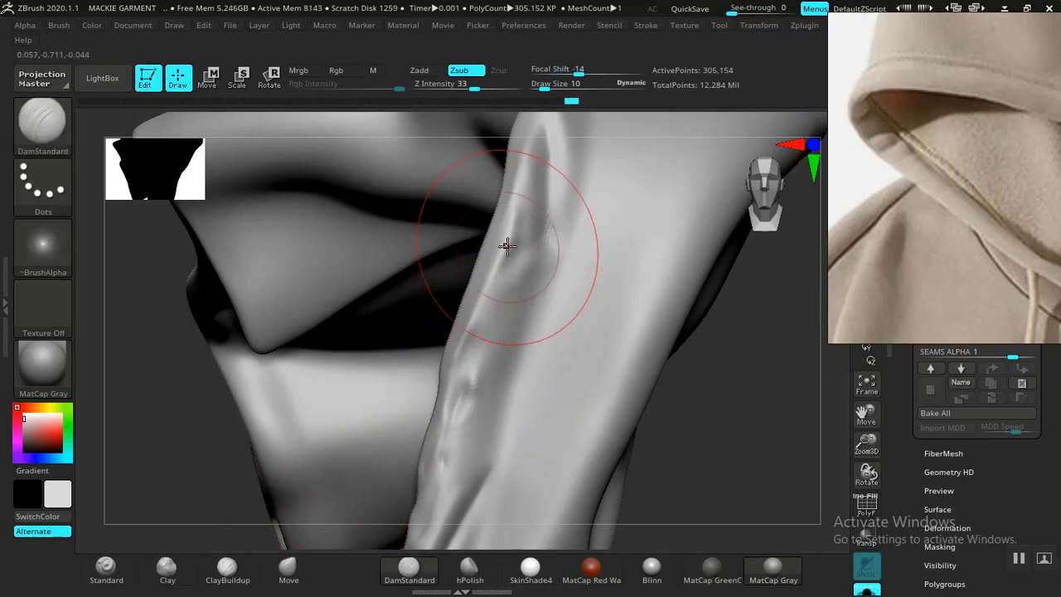
{"action": "key", "text": "b"}
{"action": "key", "text": "s"}
{"action": "key", "text": "t"}
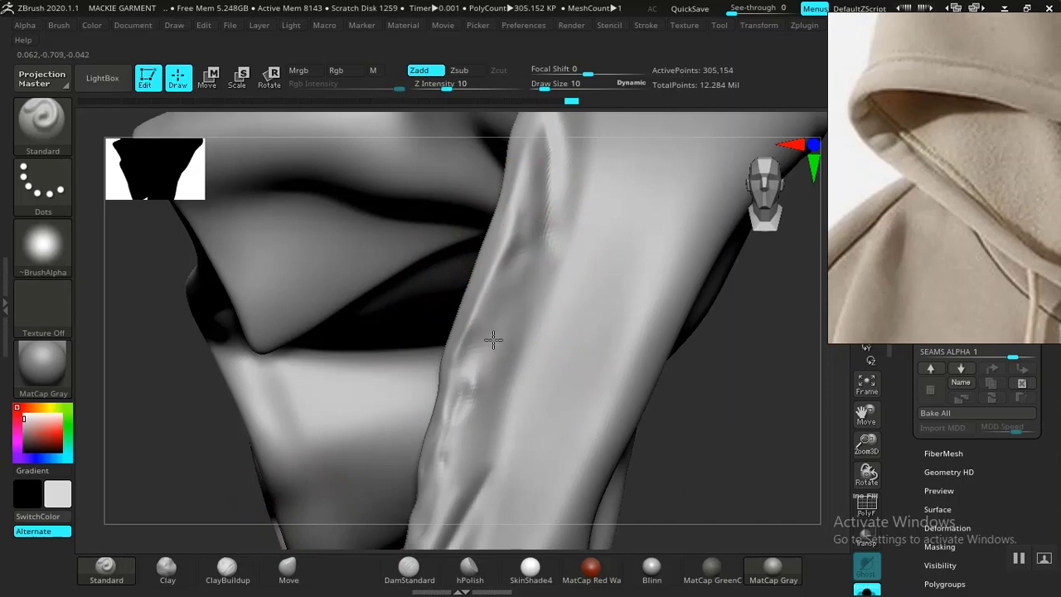
{"action": "mouse_move", "coordinate": [493, 340]}
{"action": "left_mouse_down"}
{"action": "mouse_move", "coordinate": [517, 260]}
{"action": "mouse_move", "coordinate": [500, 348]}
{"action": "left_mouse_up"}
{"action": "left_click_drag", "start_coordinate": [513, 225], "coordinate": [467, 338], "text": "alt"}
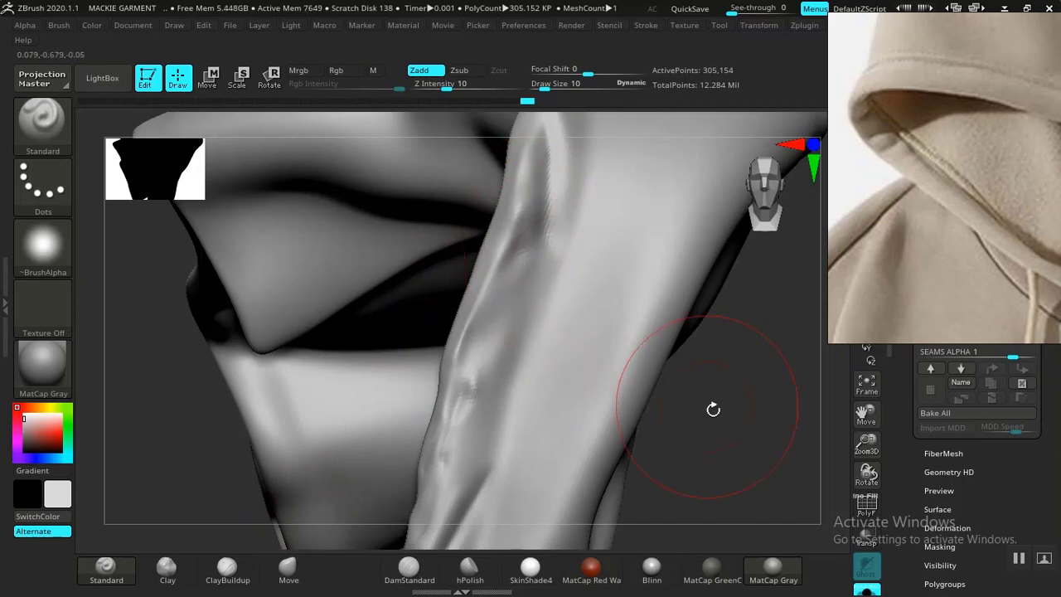
- Unhide the rest of the hoodie and bring the armhole of the body into close view
{"action": "key", "text": "f"}
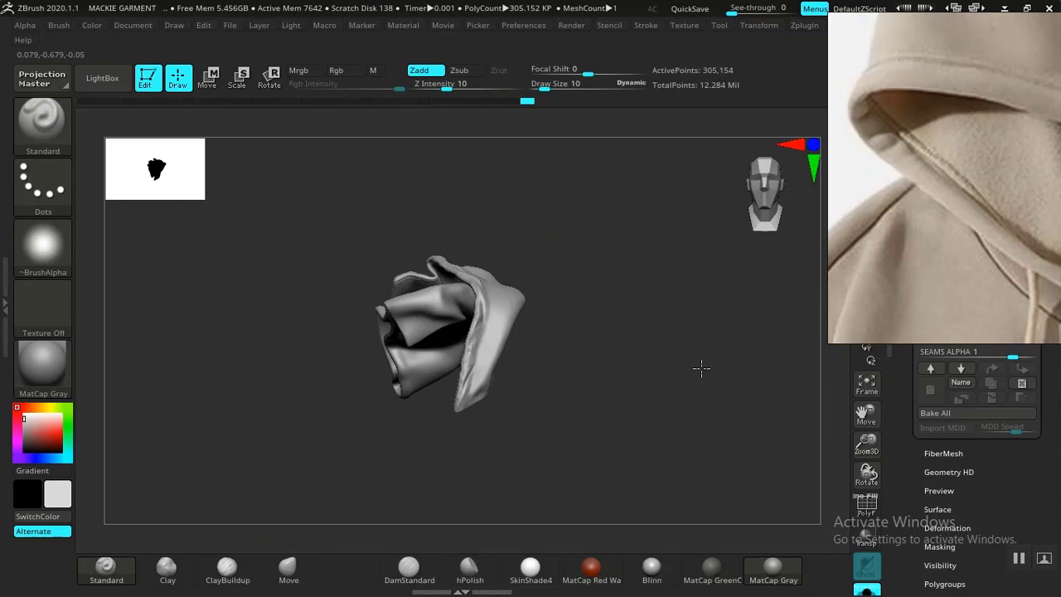
{"action": "left_click_drag", "start_coordinate": [700, 368], "coordinate": [599, 410]}
{"action": "left_click", "coordinate": [598, 411], "text": "ctrl+shift"}
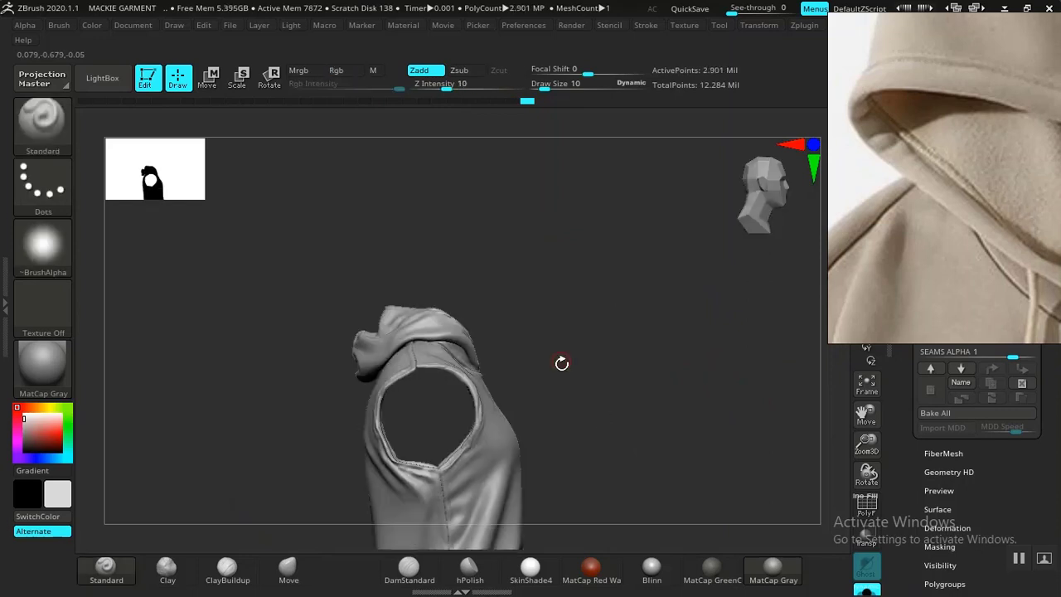
{"action": "mouse_move", "coordinate": [561, 363]}
{"action": "left_mouse_down"}
{"action": "mouse_move", "coordinate": [618, 395]}
{"action": "mouse_move", "coordinate": [635, 374]}
{"action": "mouse_move", "coordinate": [562, 361]}
{"action": "left_mouse_up"}
{"action": "left_click_drag", "start_coordinate": [654, 384], "coordinate": [709, 400], "text": "alt"}
{"action": "left_click_drag", "start_coordinate": [720, 319], "coordinate": [667, 297]}
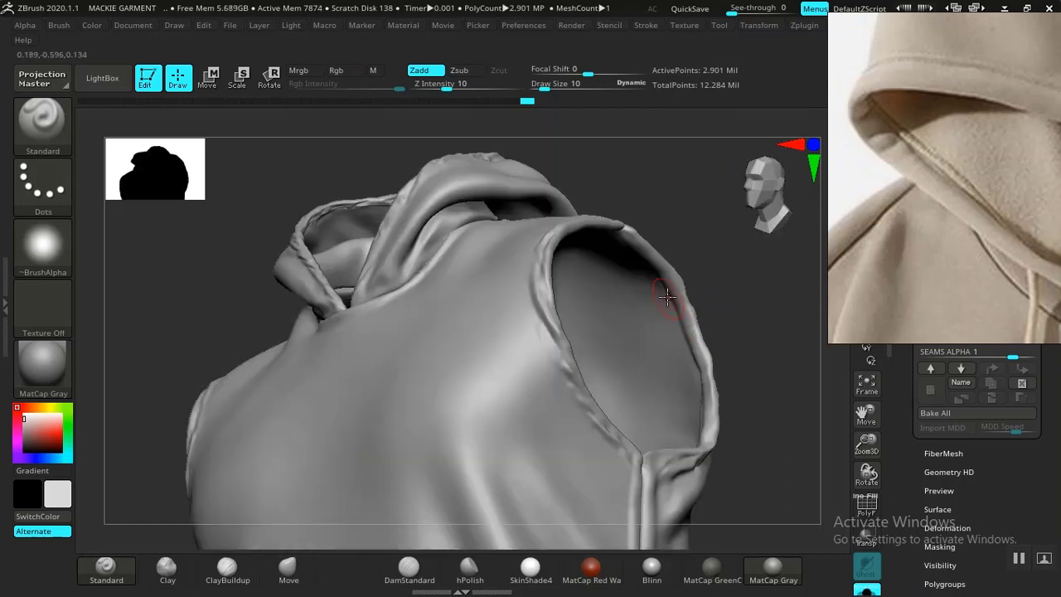
{"action": "mouse_move", "coordinate": [788, 284]}
{"action": "left_mouse_down", "text": "alt"}
{"action": "mouse_move", "coordinate": [639, 282]}
{"action": "mouse_move", "coordinate": [655, 326]}
{"action": "mouse_move", "coordinate": [616, 248]}
{"action": "left_mouse_up", "text": "alt"}
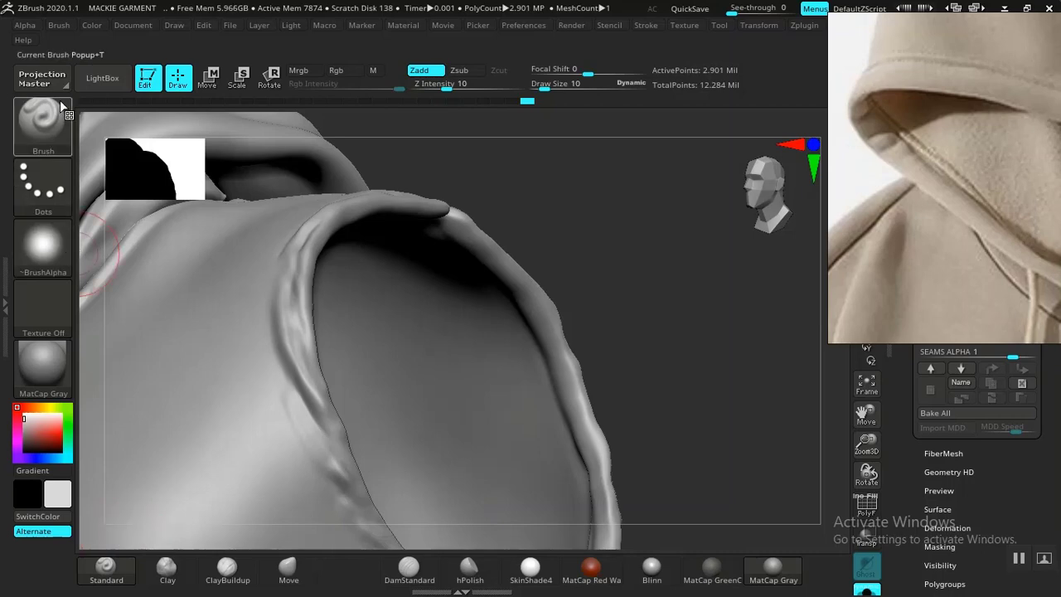
- Load the seam_14 brush from the ZBrush Seam Brushes folder
{"action": "left_click", "coordinate": [95, 81]}
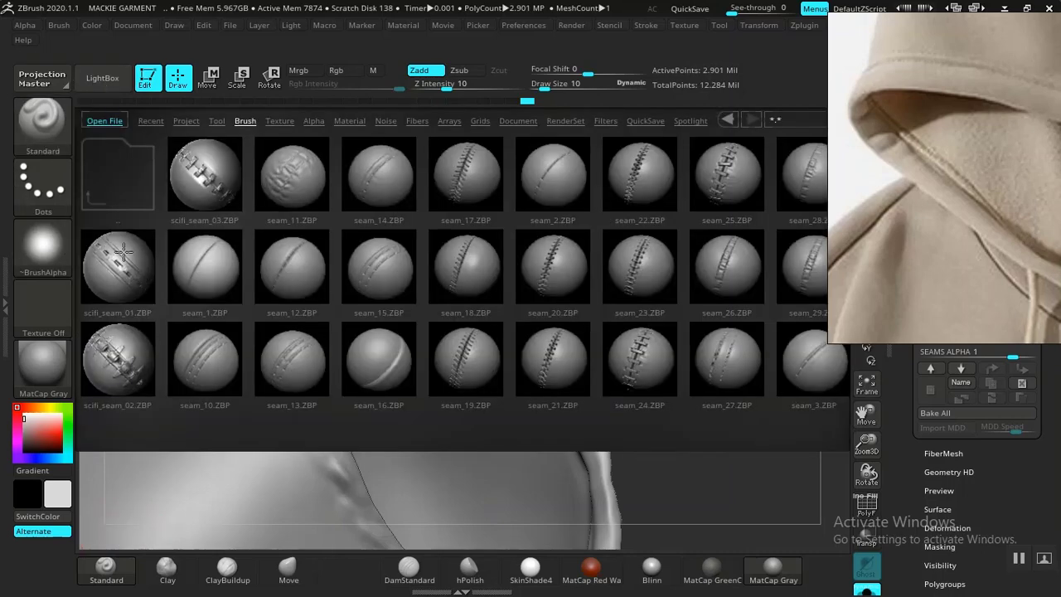
{"action": "left_click", "coordinate": [452, 270]}
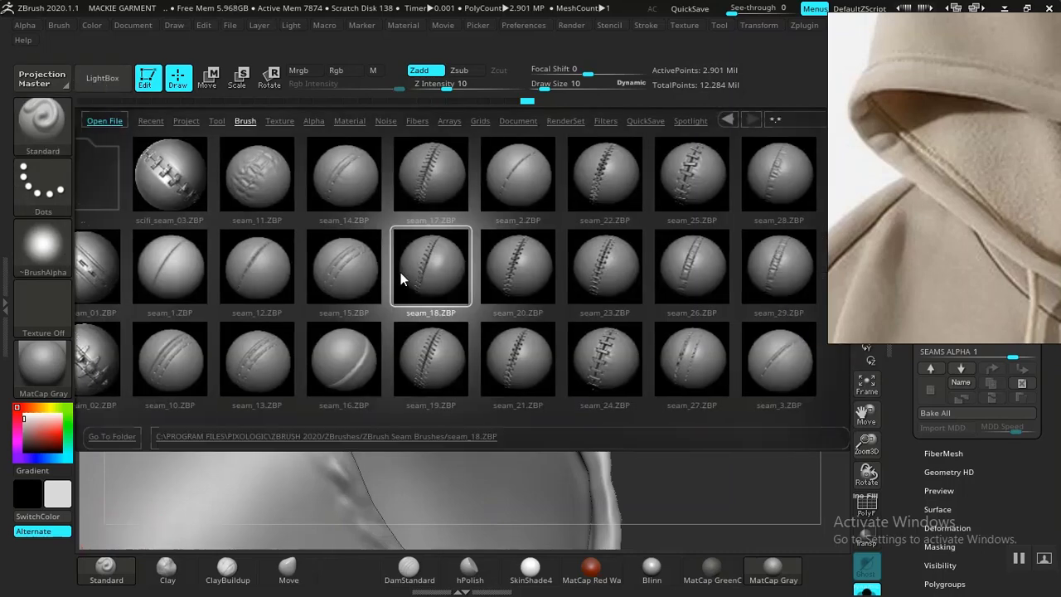
{"action": "left_click_drag", "start_coordinate": [372, 273], "coordinate": [284, 269]}
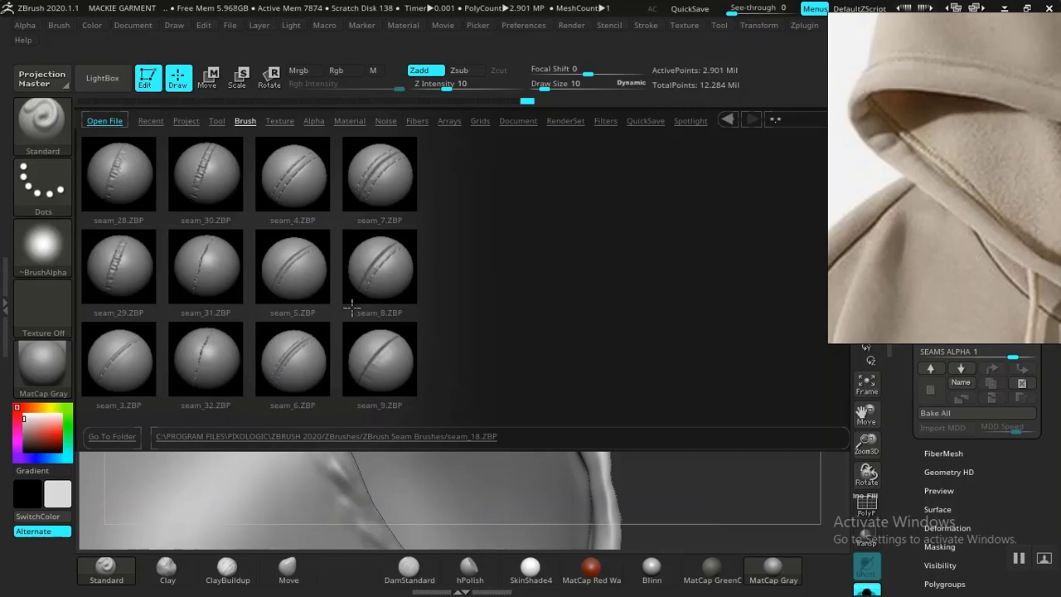
{"action": "left_click", "coordinate": [177, 255]}
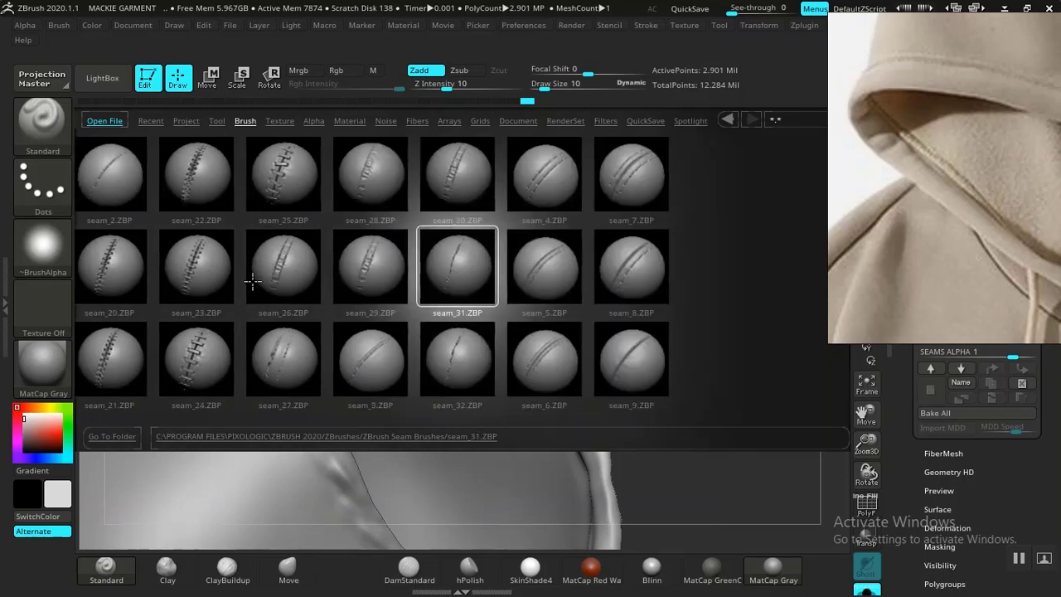
{"action": "left_click", "coordinate": [193, 263]}
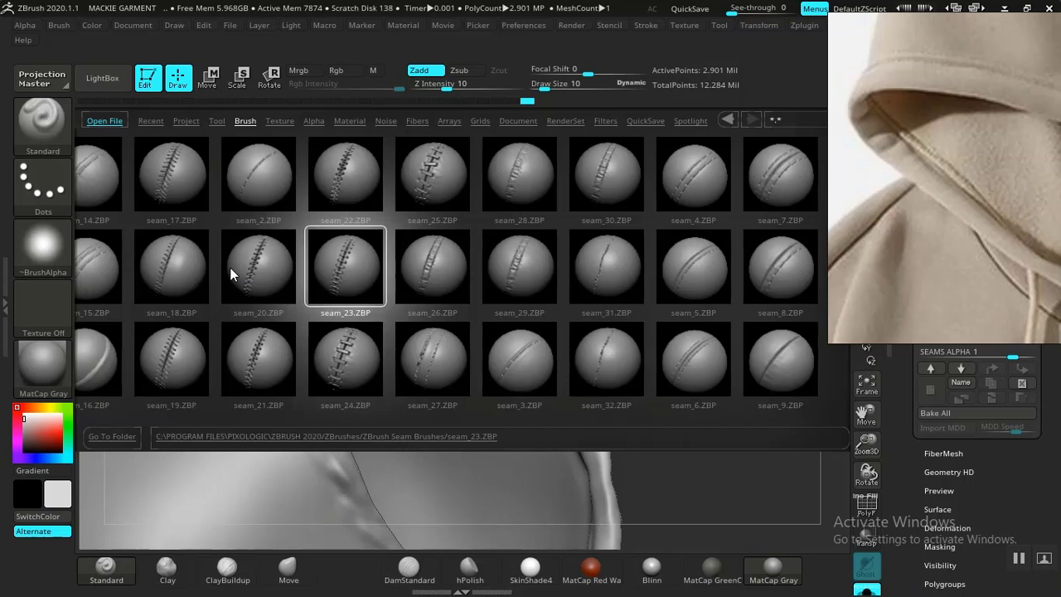
{"action": "left_click_drag", "start_coordinate": [230, 266], "coordinate": [198, 263]}
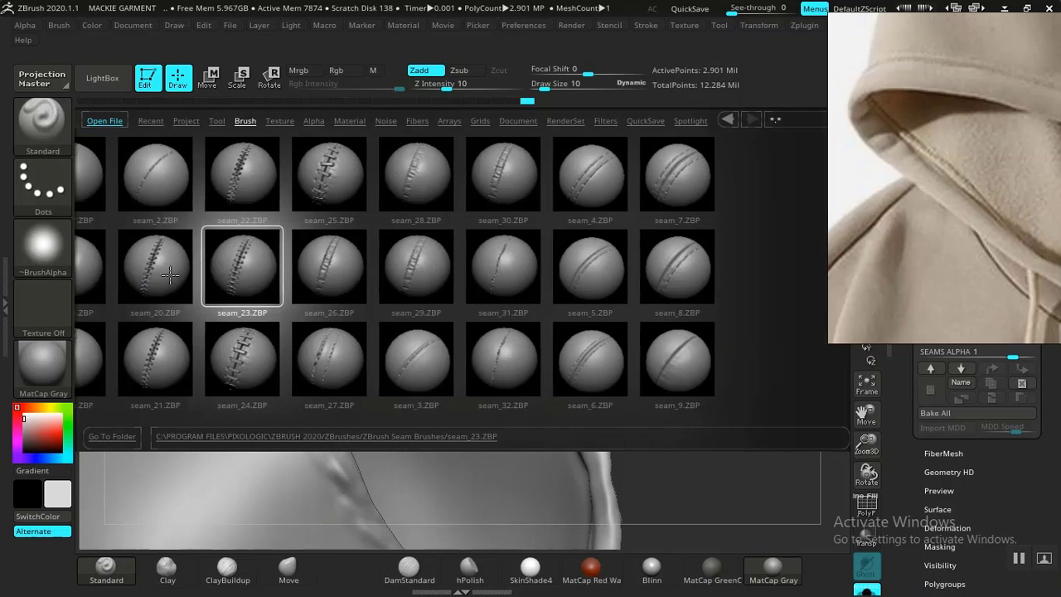
{"action": "left_click", "coordinate": [157, 271]}
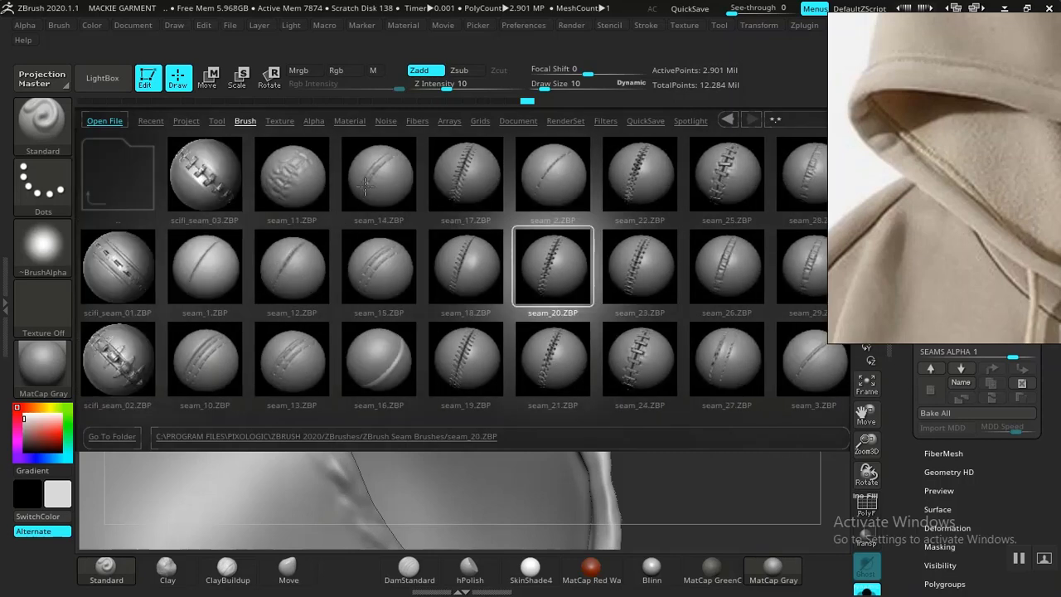
{"action": "double_click", "coordinate": [373, 181]}
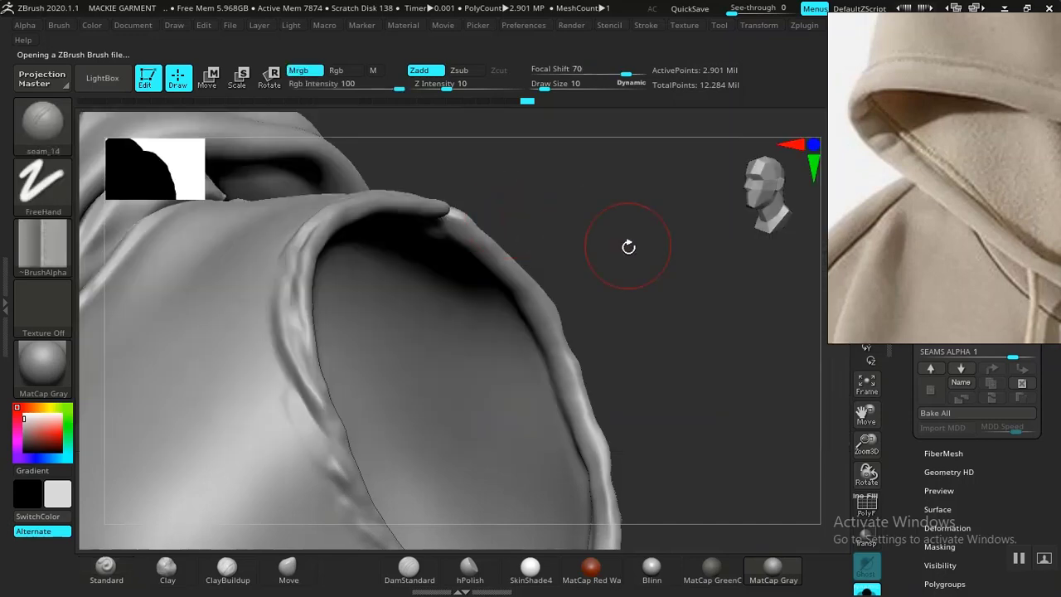
- Isolate the body panel that borders the armhole
{"action": "left_click_drag", "start_coordinate": [629, 247], "coordinate": [493, 290]}
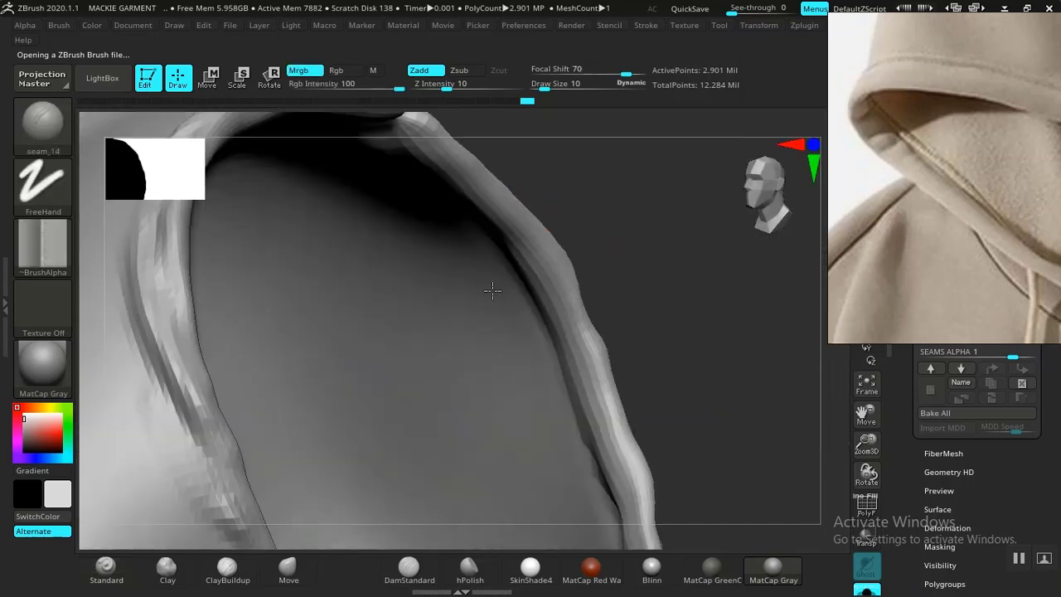
{"action": "key", "text": "ctrl+shift"}
{"action": "left_click", "coordinate": [536, 349], "text": "ctrl+shift"}
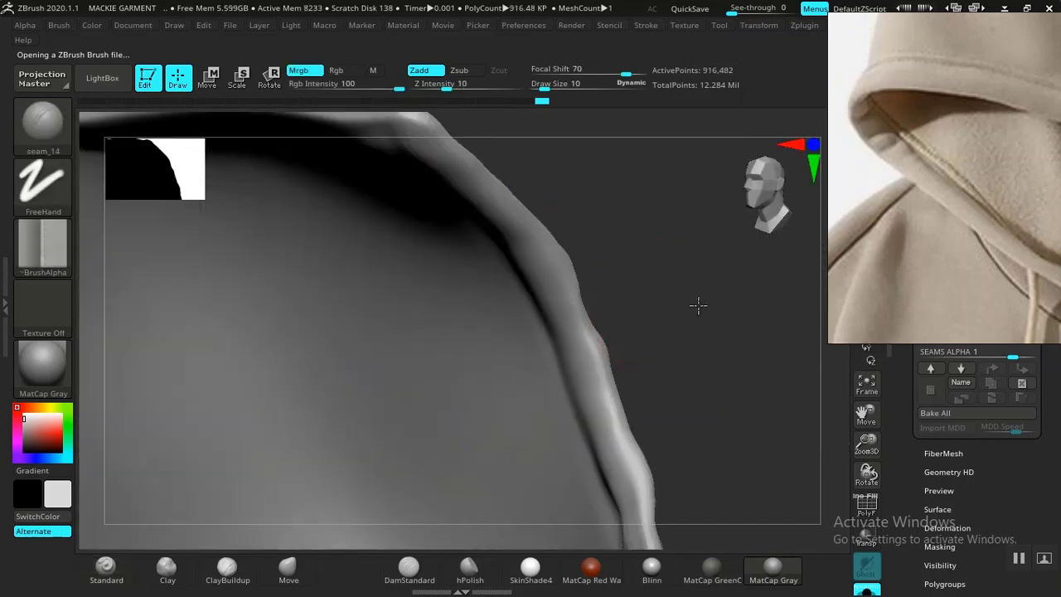
- Undo a trial stroke, set Z Intensity to 21, and draw seam_14 stitching along the panel's armhole edge from the shoulder corner down
{"action": "left_click_drag", "start_coordinate": [697, 305], "coordinate": [573, 208]}
{"action": "mouse_move", "coordinate": [668, 257]}
{"action": "left_mouse_down"}
{"action": "mouse_move", "coordinate": [628, 294]}
{"action": "mouse_move", "coordinate": [581, 244]}
{"action": "mouse_move", "coordinate": [549, 291]}
{"action": "left_mouse_up"}
{"action": "mouse_move", "coordinate": [455, 171]}
{"action": "left_mouse_down"}
{"action": "mouse_move", "coordinate": [486, 395]}
{"action": "mouse_move", "coordinate": [509, 466]}
{"action": "mouse_move", "coordinate": [526, 248]}
{"action": "mouse_move", "coordinate": [557, 304]}
{"action": "mouse_move", "coordinate": [543, 228]}
{"action": "left_mouse_up"}
{"action": "key", "text": "ctrl+z"}
{"action": "left_click_drag", "start_coordinate": [447, 85], "coordinate": [463, 84]}
{"action": "mouse_move", "coordinate": [512, 215]}
{"action": "left_mouse_down"}
{"action": "mouse_move", "coordinate": [528, 179]}
{"action": "mouse_move", "coordinate": [496, 243]}
{"action": "mouse_move", "coordinate": [372, 237]}
{"action": "mouse_move", "coordinate": [390, 439]}
{"action": "left_mouse_up"}
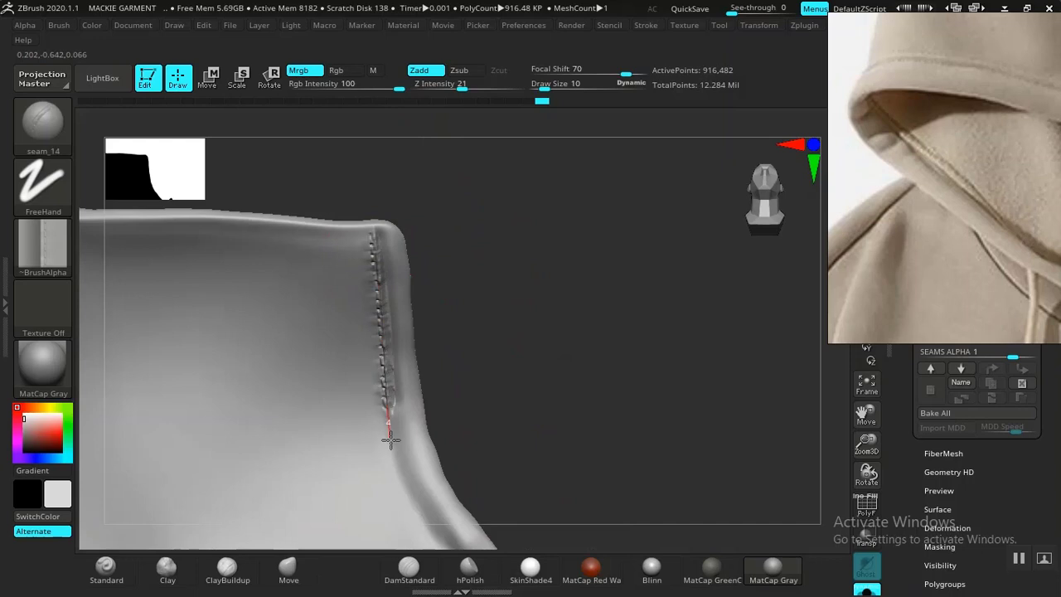
{"action": "right_click_drag", "start_coordinate": [390, 440], "coordinate": [308, 264]}
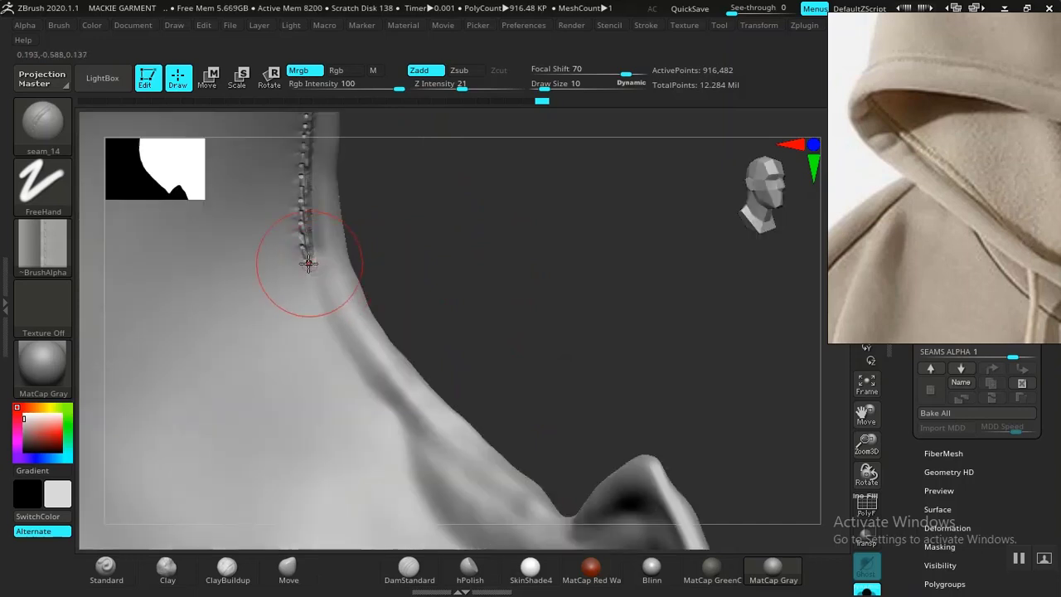
{"action": "mouse_move", "coordinate": [309, 264]}
{"action": "left_mouse_down"}
{"action": "mouse_move", "coordinate": [377, 400]}
{"action": "mouse_move", "coordinate": [507, 516]}
{"action": "left_mouse_up"}
- Subdivide the stitched body panel once more to refine the seam detail along the armhole
{"action": "left_click_drag", "start_coordinate": [577, 479], "coordinate": [518, 414]}
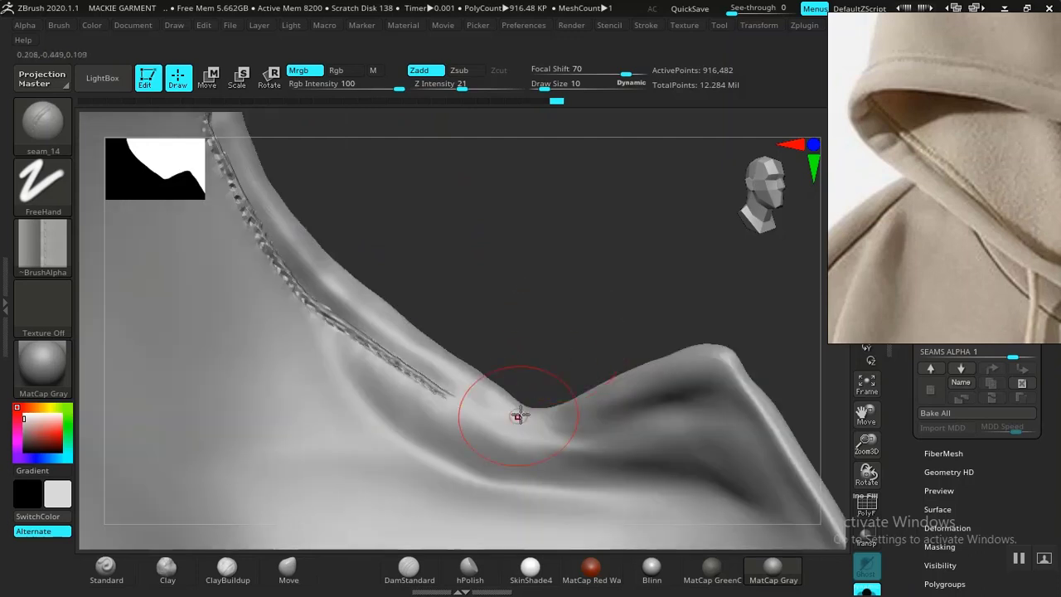
{"action": "right_click_drag", "start_coordinate": [520, 415], "coordinate": [470, 348], "text": "alt"}
{"action": "mouse_move", "coordinate": [676, 322]}
{"action": "left_mouse_down"}
{"action": "mouse_move", "coordinate": [529, 359]}
{"action": "mouse_move", "coordinate": [407, 337]}
{"action": "mouse_move", "coordinate": [351, 298]}
{"action": "left_mouse_up"}
{"action": "mouse_move", "coordinate": [611, 220]}
{"action": "left_mouse_down"}
{"action": "mouse_move", "coordinate": [575, 229]}
{"action": "mouse_move", "coordinate": [484, 300]}
{"action": "mouse_move", "coordinate": [396, 342]}
{"action": "mouse_move", "coordinate": [716, 306]}
{"action": "mouse_move", "coordinate": [638, 310]}
{"action": "mouse_move", "coordinate": [689, 308]}
{"action": "mouse_move", "coordinate": [689, 334]}
{"action": "mouse_move", "coordinate": [645, 240]}
{"action": "mouse_move", "coordinate": [379, 327]}
{"action": "mouse_move", "coordinate": [602, 327]}
{"action": "mouse_move", "coordinate": [611, 356]}
{"action": "mouse_move", "coordinate": [639, 335]}
{"action": "mouse_move", "coordinate": [675, 228]}
{"action": "mouse_move", "coordinate": [499, 319]}
{"action": "mouse_move", "coordinate": [623, 310]}
{"action": "mouse_move", "coordinate": [587, 310]}
{"action": "mouse_move", "coordinate": [602, 308]}
{"action": "mouse_move", "coordinate": [589, 336]}
{"action": "mouse_move", "coordinate": [563, 338]}
{"action": "left_mouse_up"}
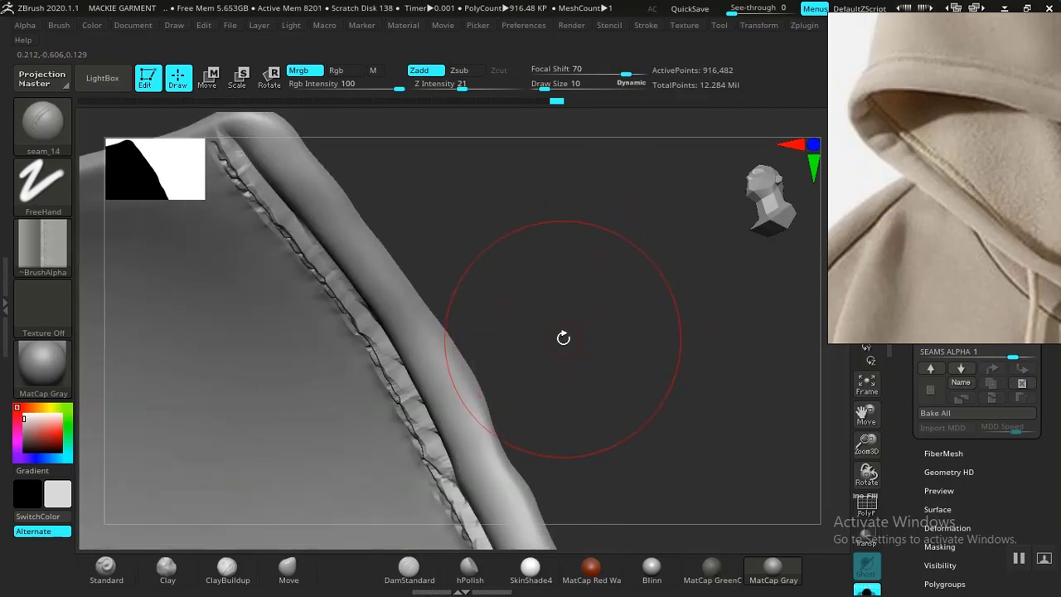
{"action": "key", "text": "ctrl+d"}
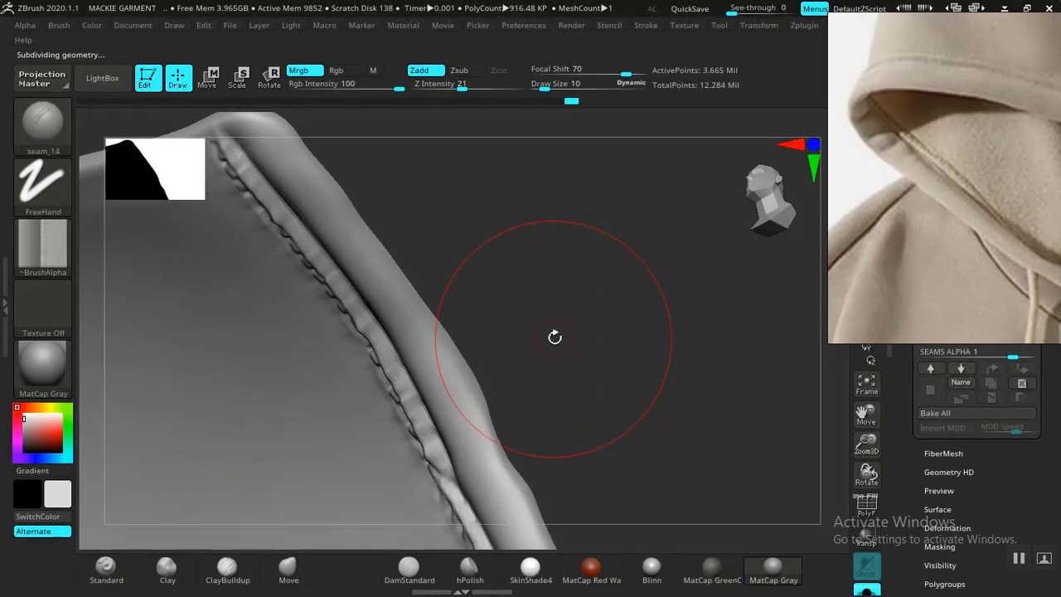
{"action": "left_click_drag", "start_coordinate": [586, 313], "coordinate": [602, 242], "text": "alt"}
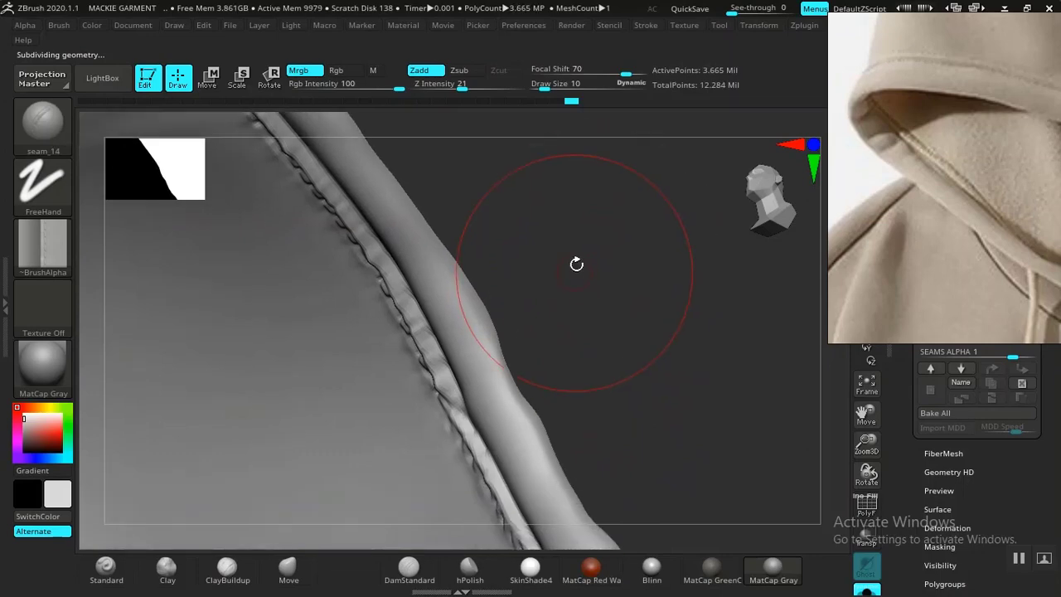
- Carve diagonal creases into the rolled armhole edge beside the stitching with the DamStandard brush, from the shoulder corner down
{"action": "mouse_move", "coordinate": [602, 358]}
{"action": "left_mouse_down", "text": "alt"}
{"action": "mouse_move", "coordinate": [609, 370]}
{"action": "mouse_move", "coordinate": [432, 281]}
{"action": "left_mouse_up", "text": "alt"}
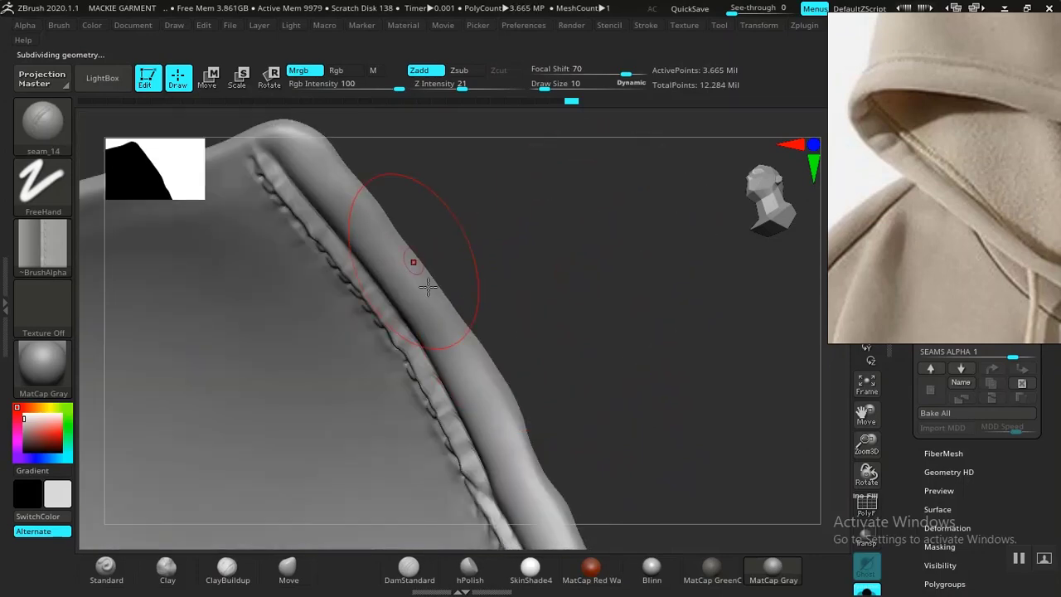
{"action": "left_click", "coordinate": [396, 567]}
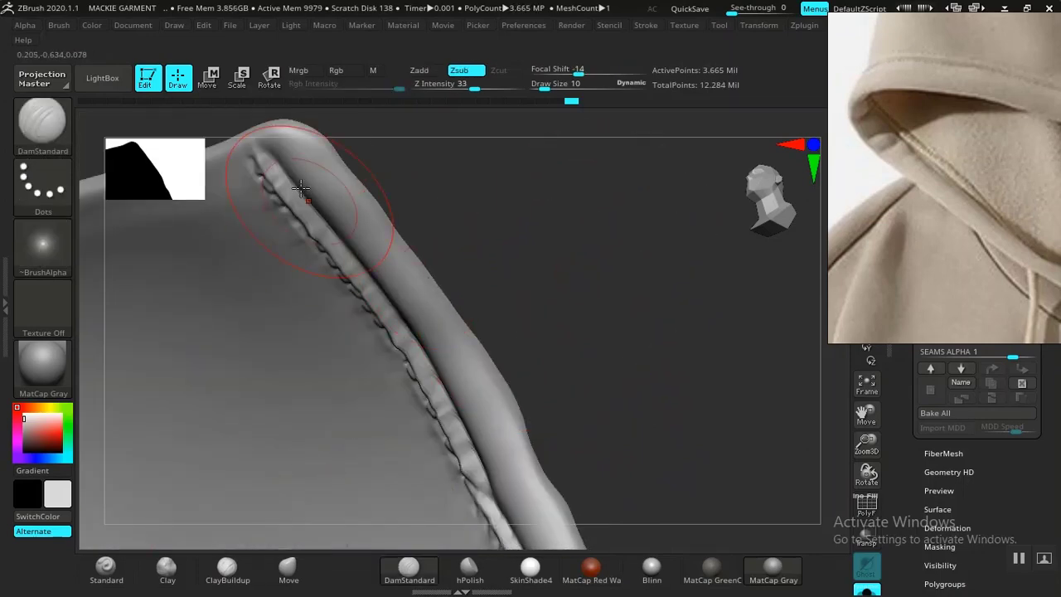
{"action": "mouse_move", "coordinate": [300, 189]}
{"action": "left_mouse_down"}
{"action": "mouse_move", "coordinate": [455, 330]}
{"action": "mouse_move", "coordinate": [450, 287]}
{"action": "mouse_move", "coordinate": [426, 242]}
{"action": "mouse_move", "coordinate": [471, 374]}
{"action": "left_mouse_up"}
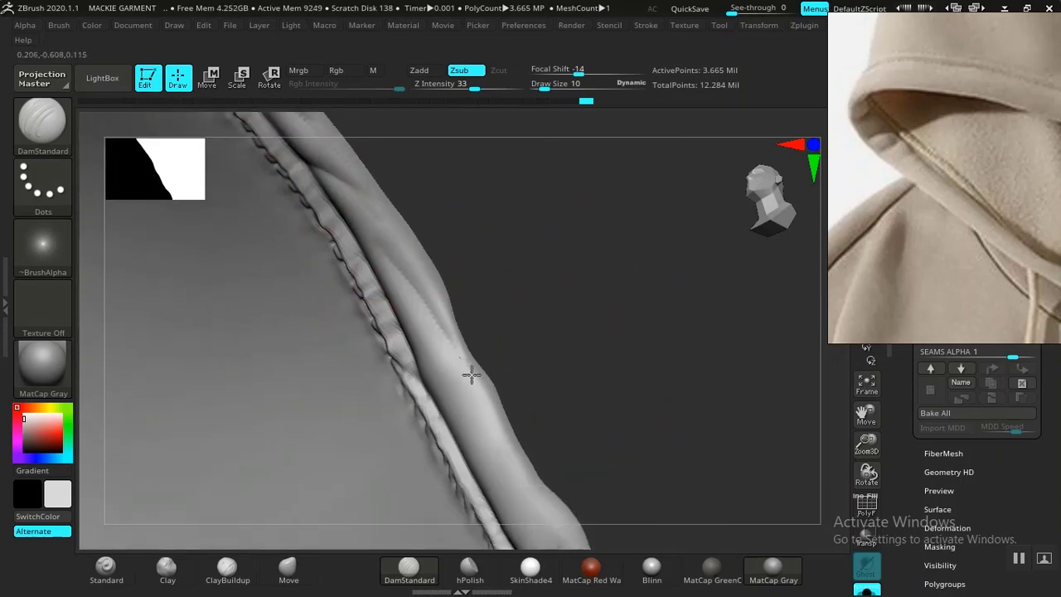
{"action": "key", "text": "ctrl"}
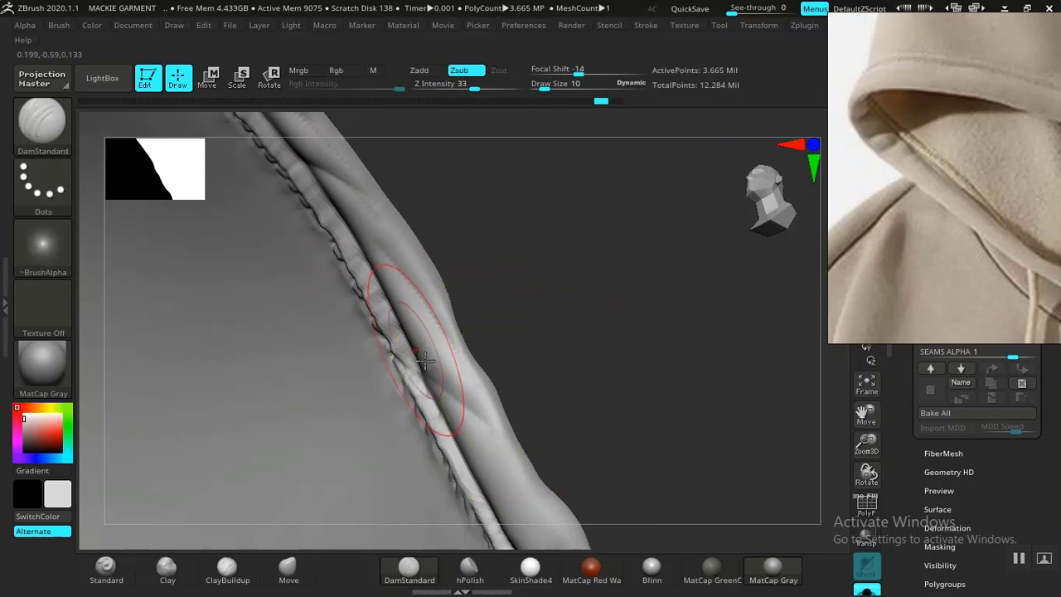
{"action": "left_click_drag", "start_coordinate": [422, 362], "coordinate": [498, 445]}
{"action": "left_click_drag", "start_coordinate": [559, 377], "coordinate": [521, 232], "text": "alt"}
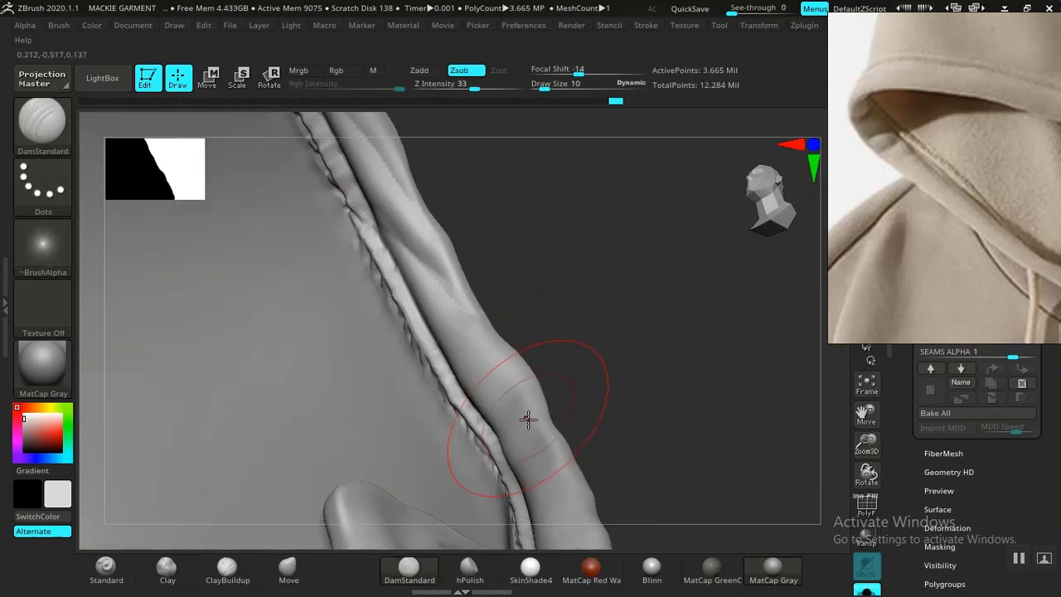
{"action": "left_click_drag", "start_coordinate": [620, 448], "coordinate": [557, 279], "text": "alt"}
- Continue the DamStandard creases along the lower part of the same rolled armhole edge down to the underarm
{"action": "key", "text": "ctrl"}
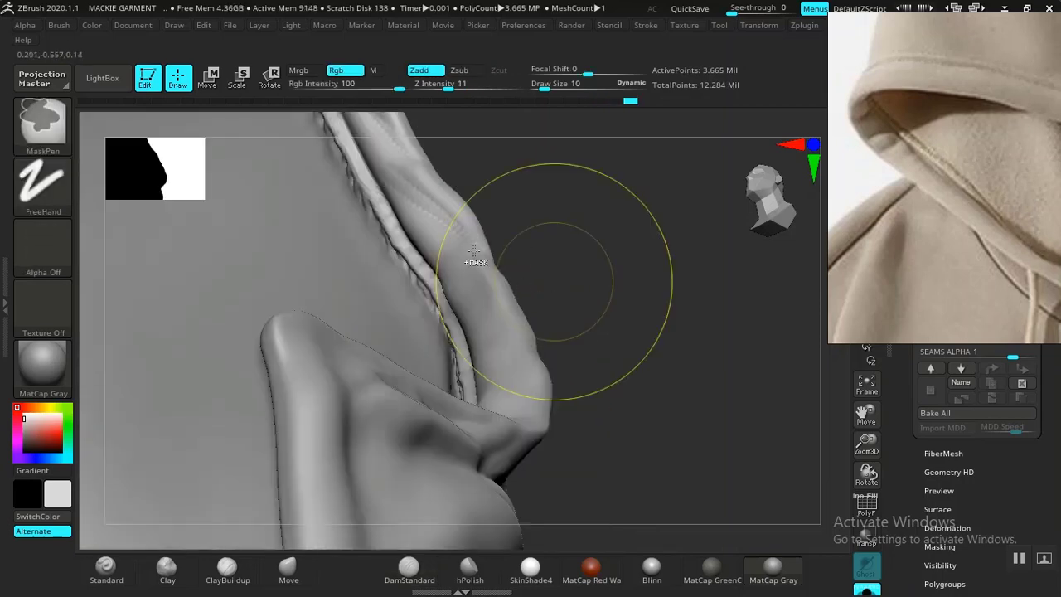
{"action": "mouse_move", "coordinate": [396, 188]}
{"action": "left_mouse_down"}
{"action": "mouse_move", "coordinate": [421, 212]}
{"action": "mouse_move", "coordinate": [484, 337]}
{"action": "left_mouse_up"}
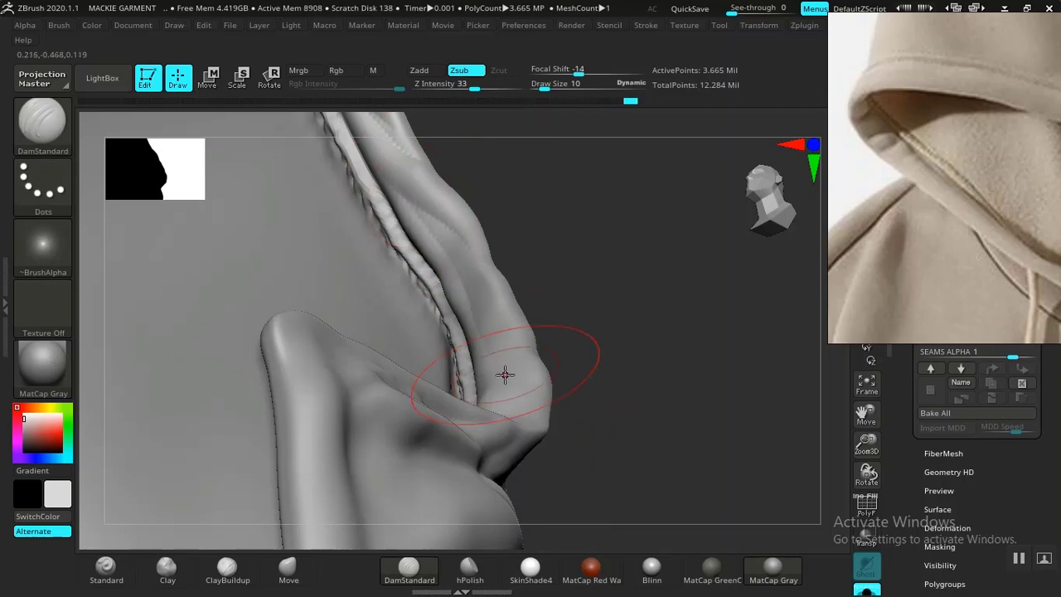
{"action": "key", "text": "ctrl"}
{"action": "mouse_move", "coordinate": [603, 309]}
{"action": "left_mouse_down"}
{"action": "mouse_move", "coordinate": [589, 353]}
{"action": "mouse_move", "coordinate": [478, 361]}
{"action": "left_mouse_up"}
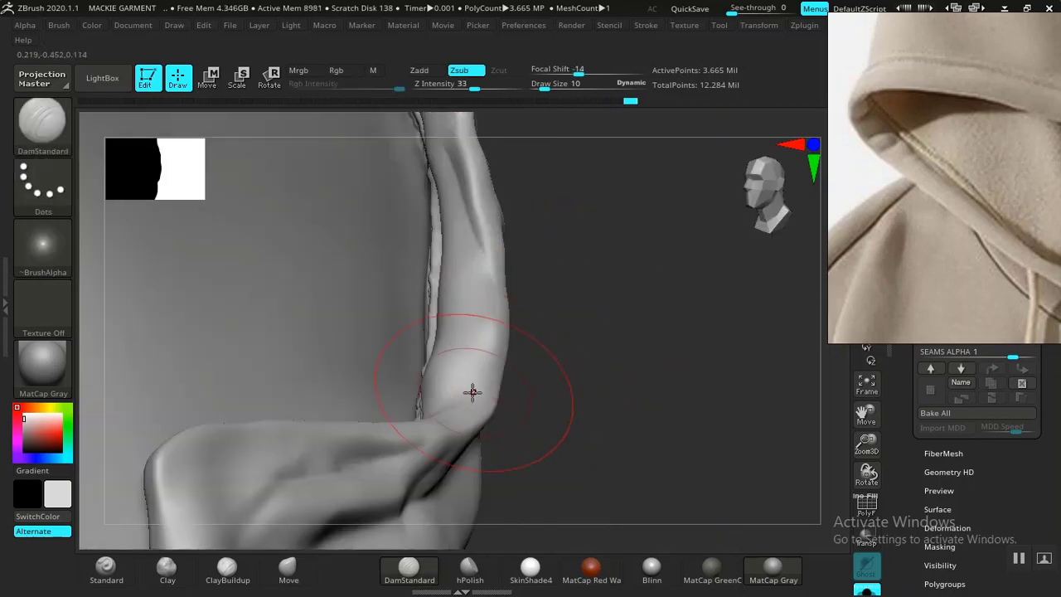
{"action": "left_click_drag", "start_coordinate": [461, 255], "coordinate": [464, 369]}
{"action": "mouse_move", "coordinate": [532, 384]}
{"action": "left_mouse_down"}
{"action": "mouse_move", "coordinate": [554, 367]}
{"action": "mouse_move", "coordinate": [537, 395]}
{"action": "left_mouse_up"}
- Raise soft folds between the creases on the rolled armhole edge with the Standard brush at draw size 7
{"action": "key", "text": "b"}
{"action": "key", "text": "s"}
{"action": "key", "text": "t"}
{"action": "mouse_move", "coordinate": [469, 308]}
{"action": "left_mouse_down"}
{"action": "mouse_move", "coordinate": [458, 332]}
{"action": "mouse_move", "coordinate": [472, 279]}
{"action": "mouse_move", "coordinate": [482, 333]}
{"action": "left_mouse_up"}
{"action": "key", "text": "["}
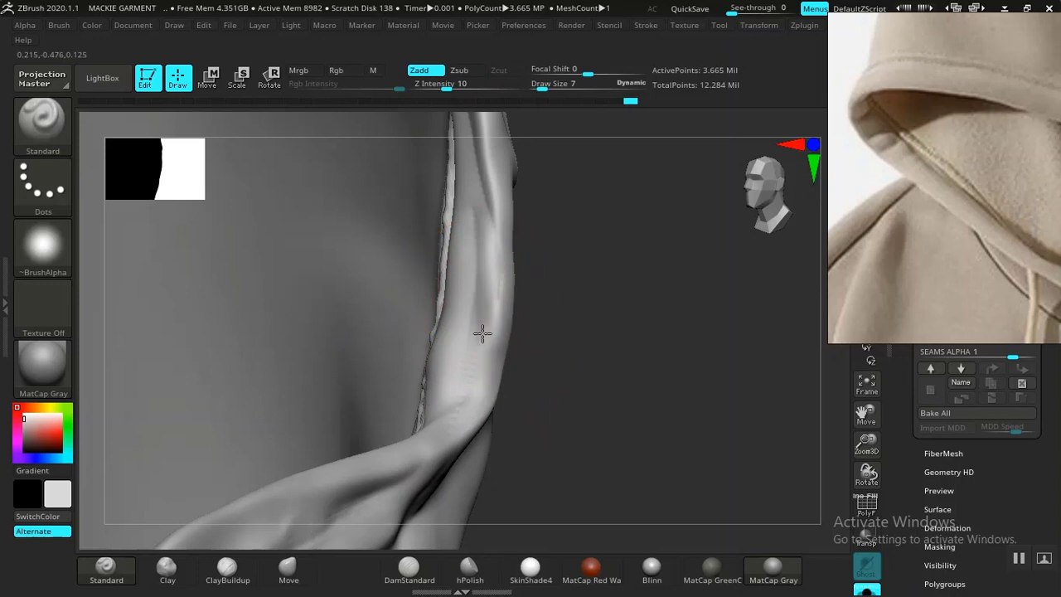
{"action": "left_click_drag", "start_coordinate": [535, 128], "coordinate": [532, 342], "text": "alt"}
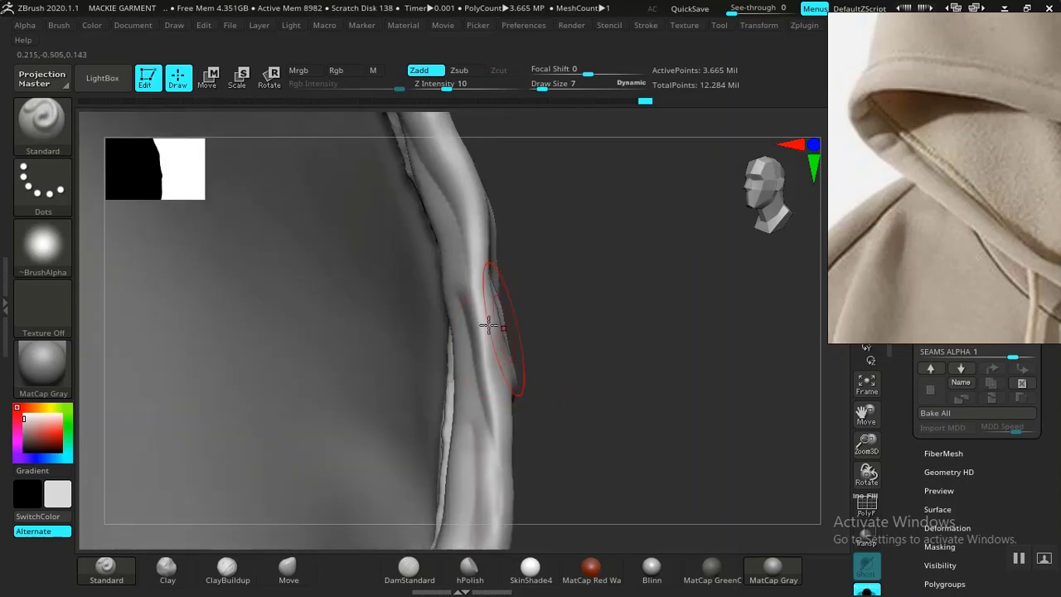
{"action": "right_click_drag", "start_coordinate": [489, 326], "coordinate": [467, 304]}
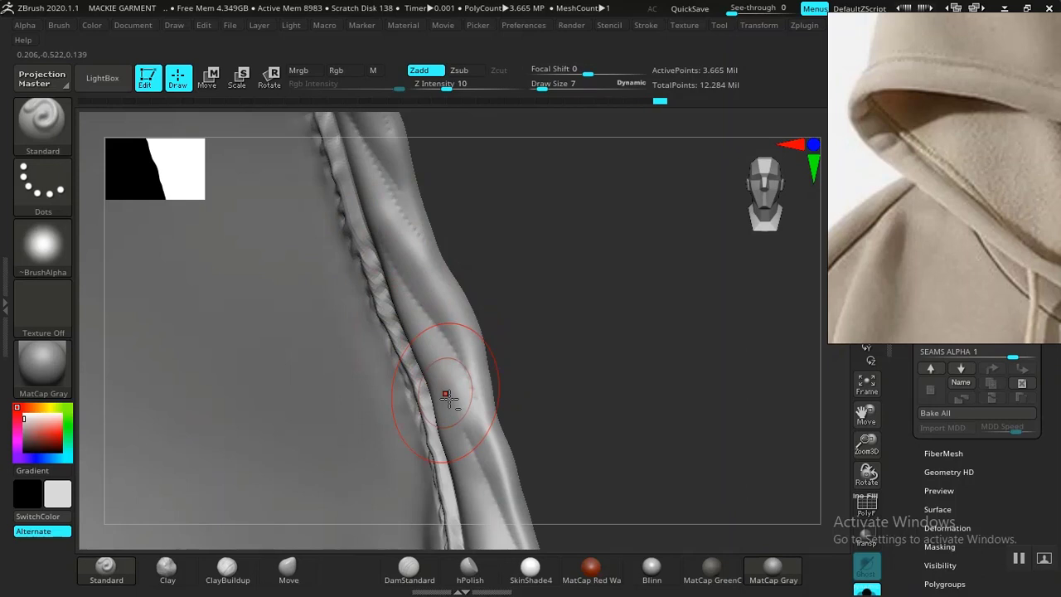
- Build up wrinkle folds along the opposite armhole edge with the Standard brush, from the shoulder corner around the underarm
{"action": "mouse_move", "coordinate": [450, 399]}
{"action": "right_mouse_down", "text": "alt"}
{"action": "mouse_move", "coordinate": [620, 348]}
{"action": "mouse_move", "coordinate": [568, 322]}
{"action": "mouse_move", "coordinate": [574, 305]}
{"action": "mouse_move", "coordinate": [555, 296]}
{"action": "mouse_move", "coordinate": [573, 296]}
{"action": "mouse_move", "coordinate": [544, 313]}
{"action": "mouse_move", "coordinate": [293, 278]}
{"action": "right_mouse_up", "text": "alt"}
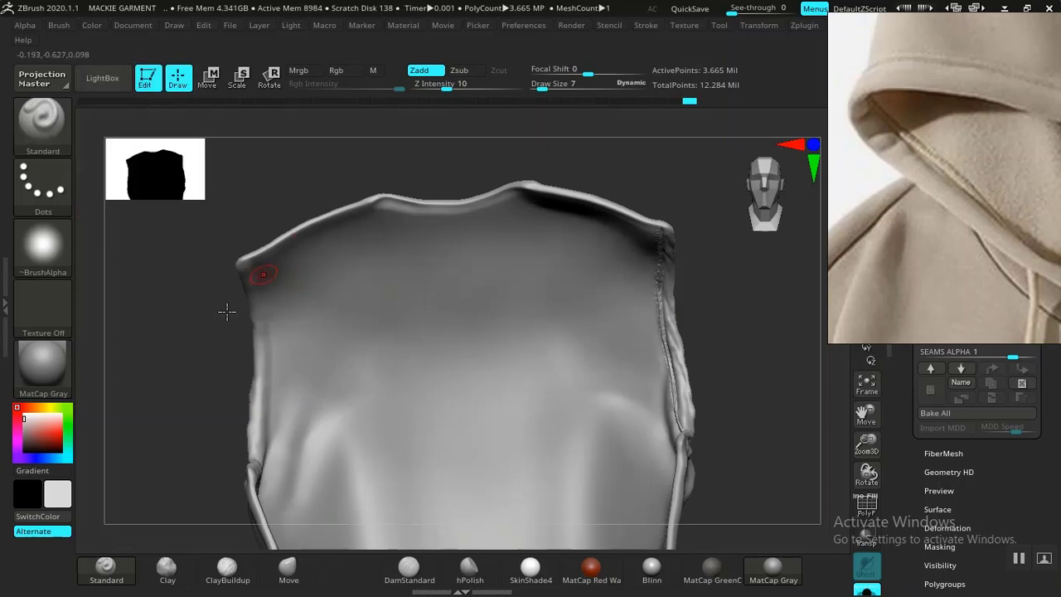
{"action": "right_click_drag", "start_coordinate": [227, 311], "coordinate": [192, 340], "text": "ctrl"}
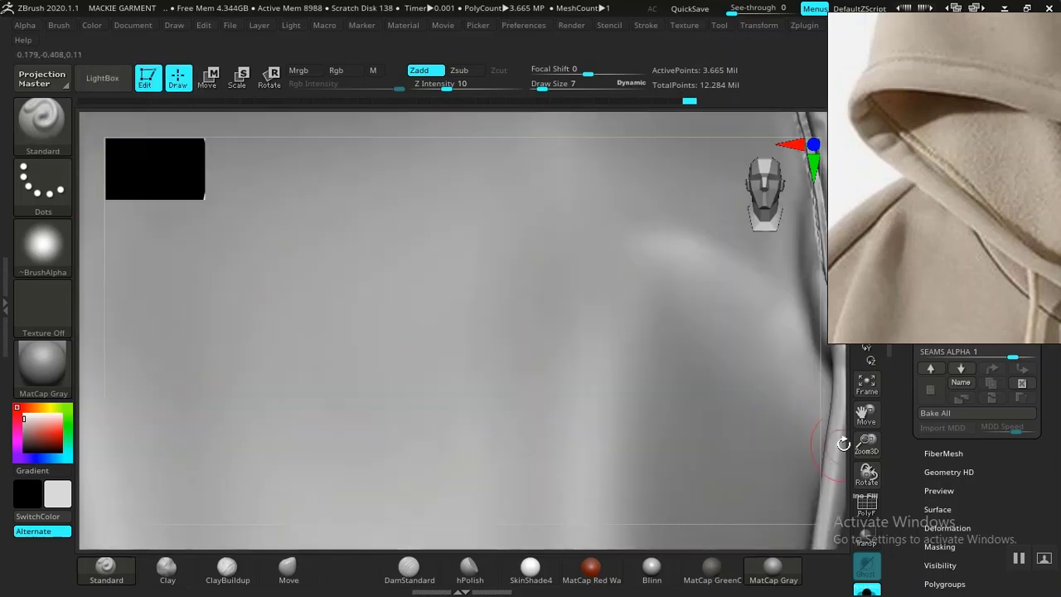
{"action": "right_click_drag", "start_coordinate": [843, 443], "coordinate": [213, 412], "text": "ctrl"}
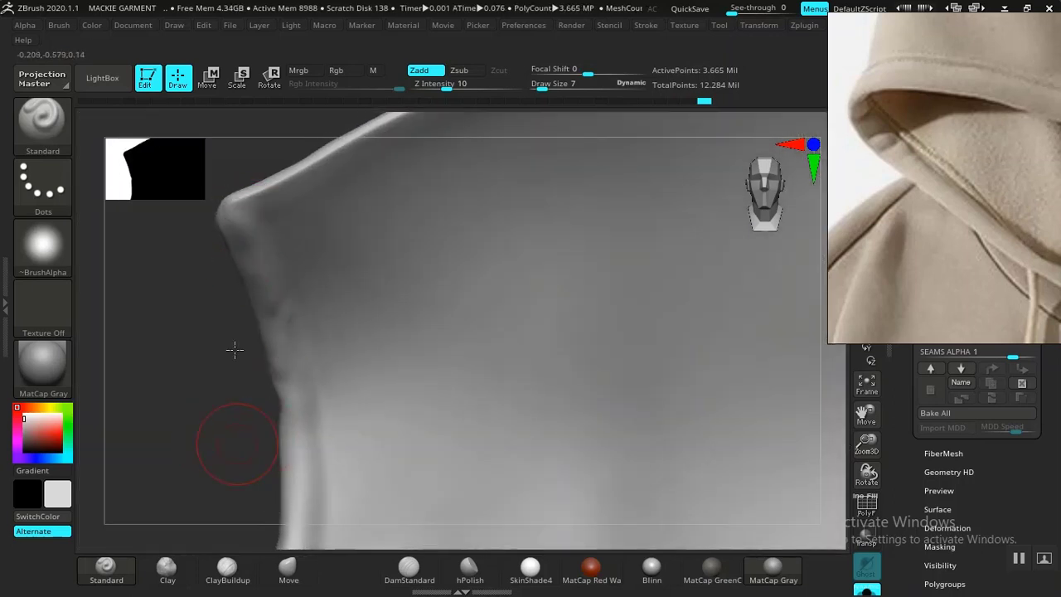
{"action": "right_click_drag", "start_coordinate": [263, 209], "coordinate": [329, 253]}
{"action": "left_click_drag", "start_coordinate": [329, 252], "coordinate": [334, 331]}
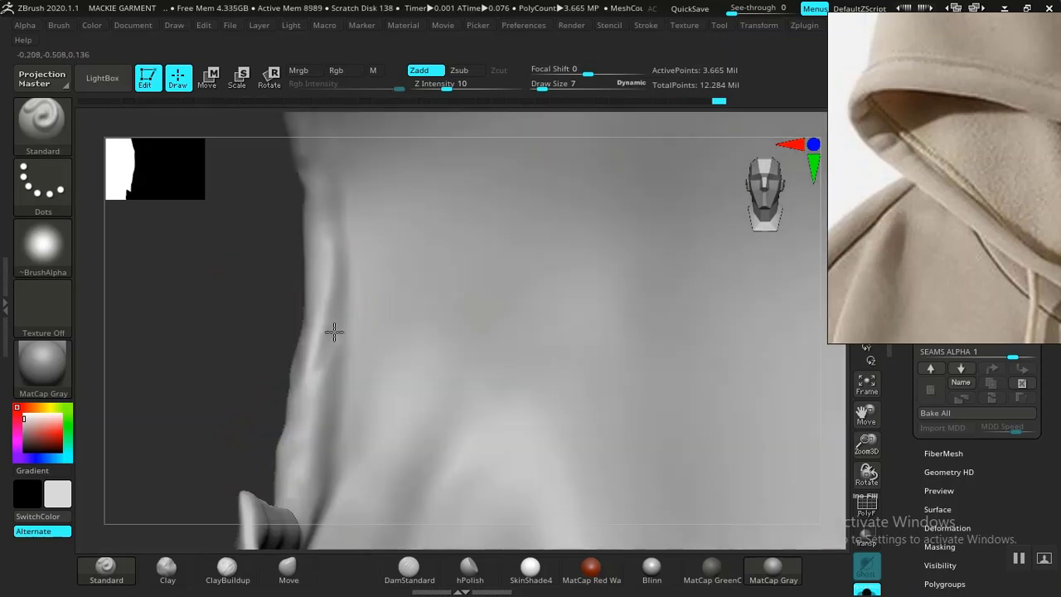
{"action": "right_click_drag", "start_coordinate": [229, 412], "coordinate": [299, 285]}
{"action": "key", "text": "ctrl"}
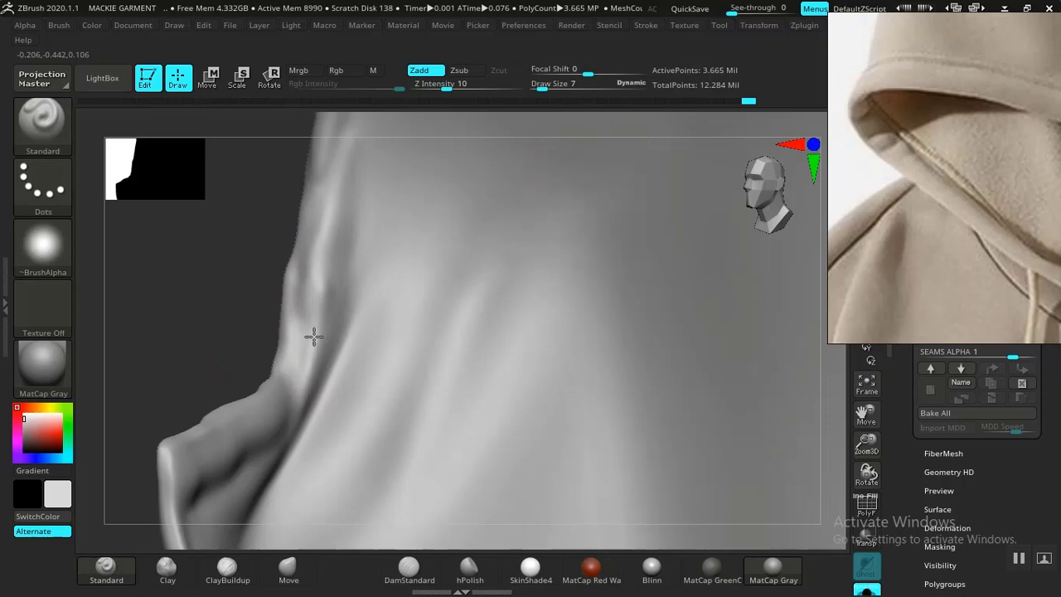
{"action": "right_click_drag", "start_coordinate": [313, 335], "coordinate": [273, 422]}
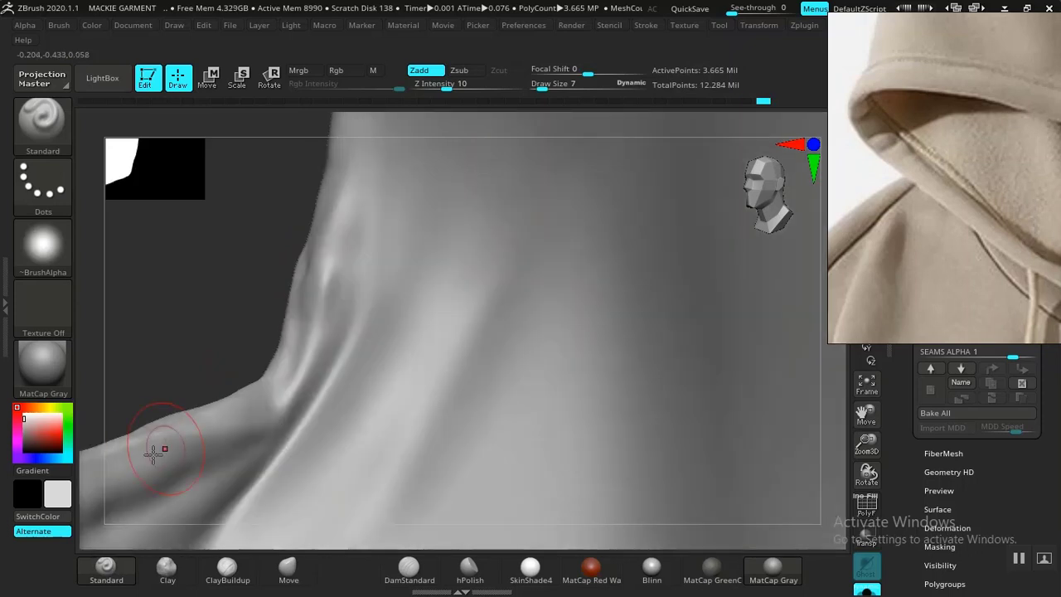
{"action": "right_click_drag", "start_coordinate": [249, 397], "coordinate": [241, 483]}
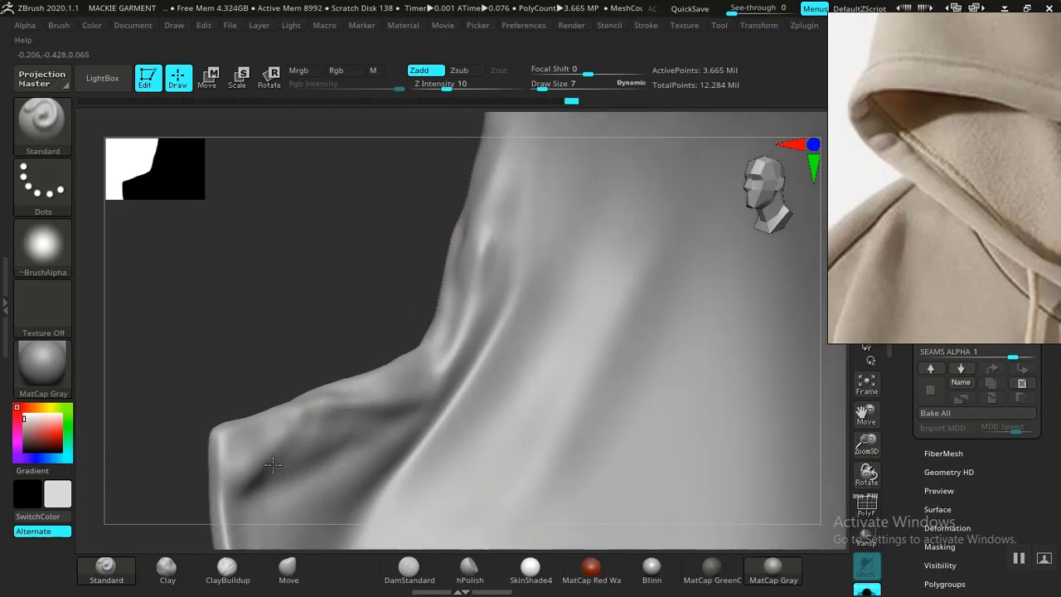
- Sharpen the folds on the opposite armhole edge with DamStandard creases, from the underarm up toward the shoulder corner
{"action": "left_click", "coordinate": [409, 571]}
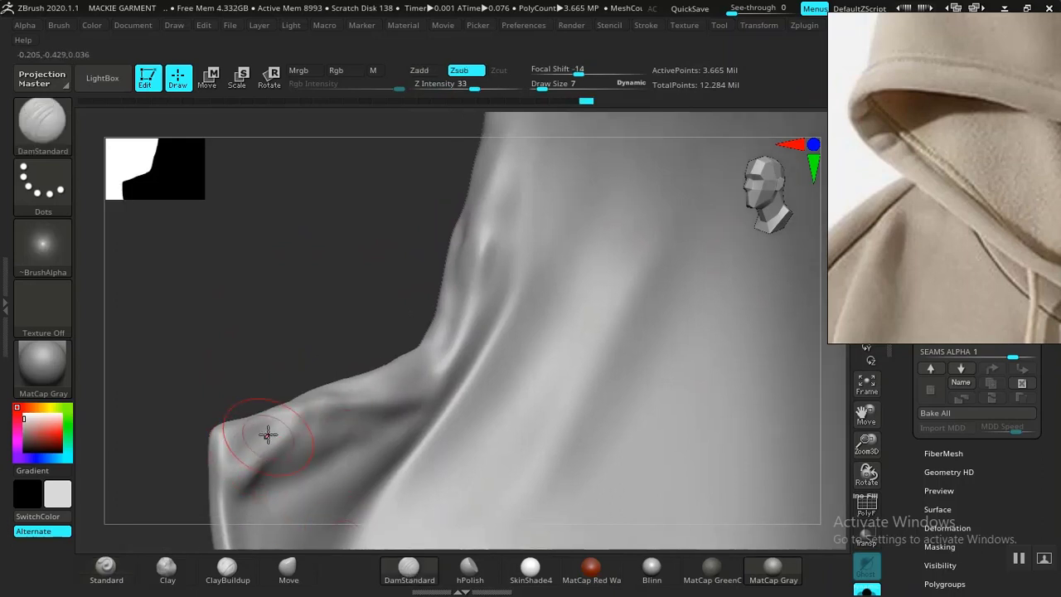
{"action": "right_click_drag", "start_coordinate": [267, 435], "coordinate": [239, 353]}
{"action": "right_click_drag", "start_coordinate": [255, 481], "coordinate": [325, 393]}
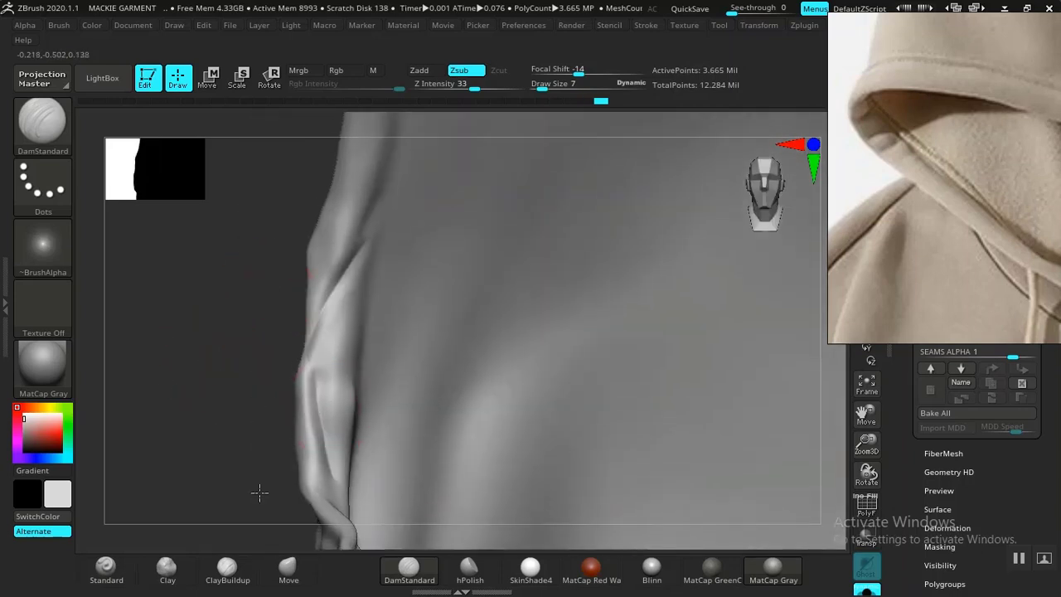
{"action": "right_click_drag", "start_coordinate": [256, 492], "coordinate": [350, 373]}
{"action": "left_click_drag", "start_coordinate": [340, 451], "coordinate": [365, 319]}
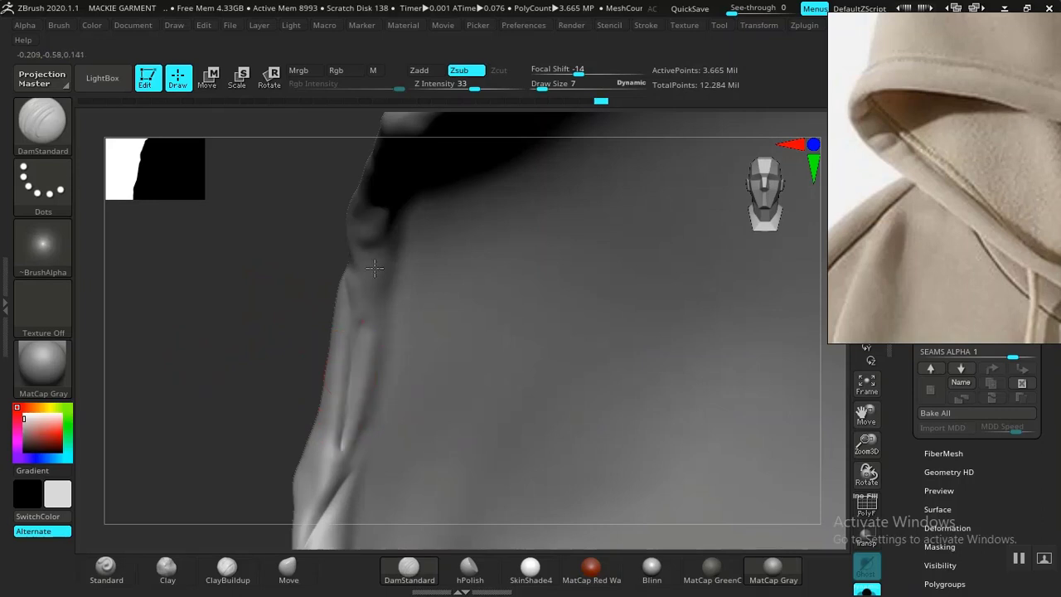
{"action": "mouse_move", "coordinate": [374, 267]}
{"action": "right_mouse_down"}
{"action": "mouse_move", "coordinate": [276, 342]}
{"action": "mouse_move", "coordinate": [244, 407]}
{"action": "mouse_move", "coordinate": [247, 373]}
{"action": "mouse_move", "coordinate": [422, 323]}
{"action": "right_mouse_up"}
{"action": "left_click_drag", "start_coordinate": [435, 312], "coordinate": [332, 419]}
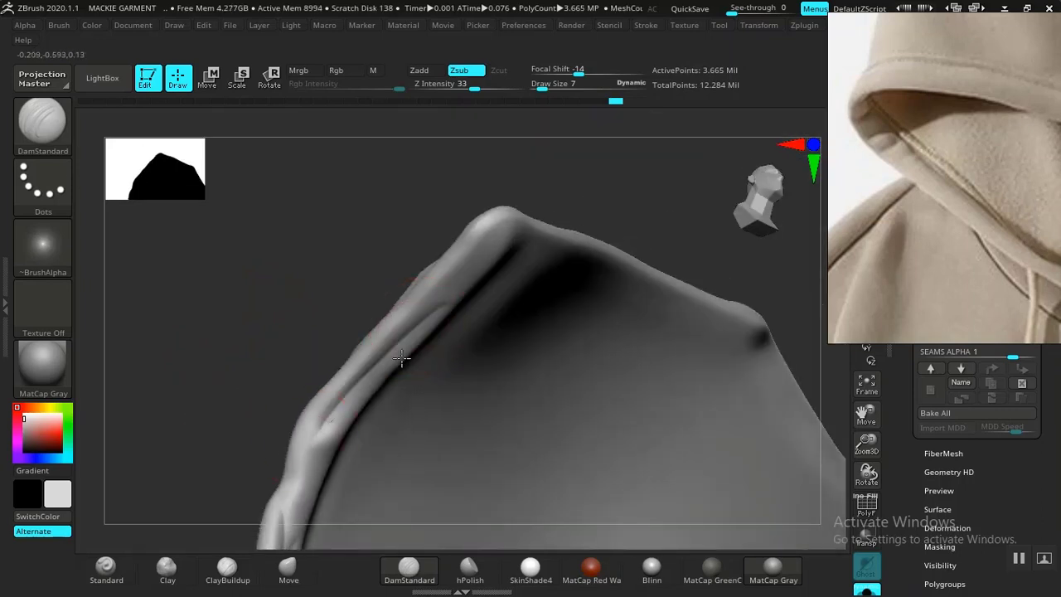
{"action": "mouse_move", "coordinate": [401, 359]}
{"action": "left_mouse_down"}
{"action": "mouse_move", "coordinate": [459, 253]}
{"action": "mouse_move", "coordinate": [445, 312]}
{"action": "mouse_move", "coordinate": [362, 412]}
{"action": "mouse_move", "coordinate": [391, 385]}
{"action": "left_mouse_up"}
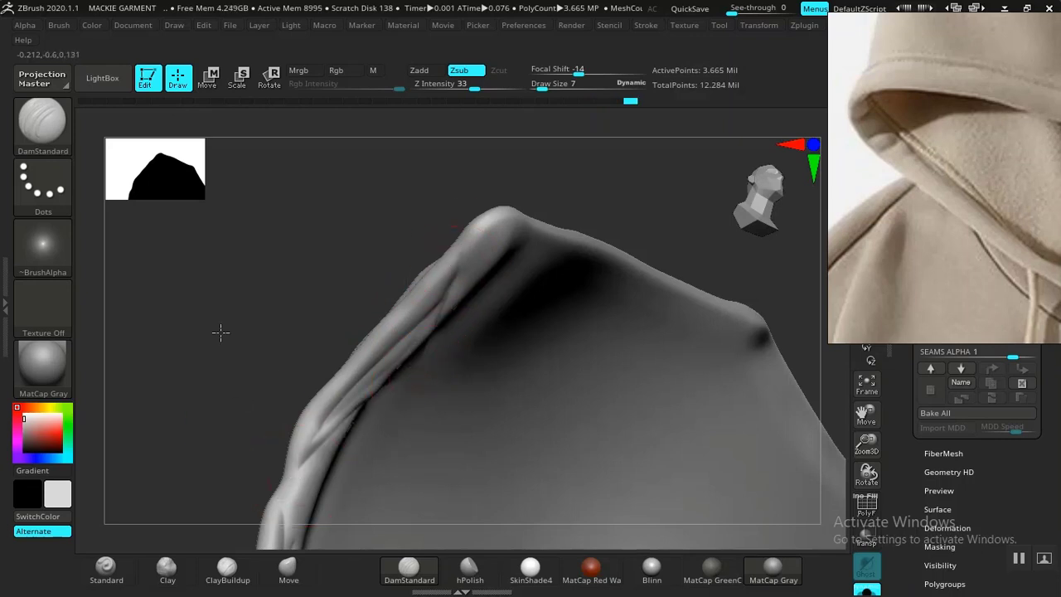
{"action": "left_click_drag", "start_coordinate": [220, 332], "coordinate": [142, 469]}
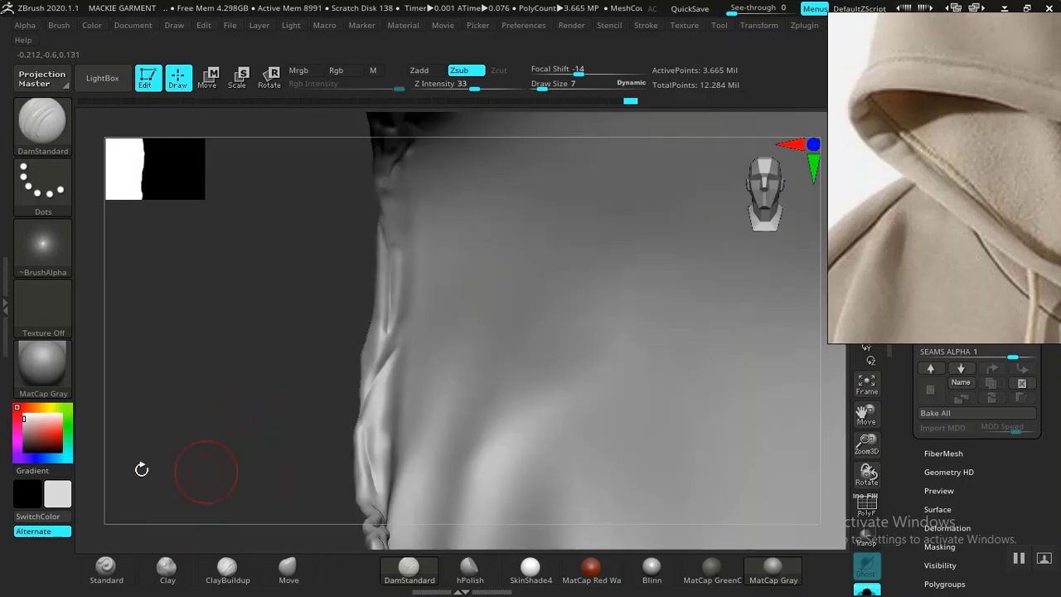
- Switch to the already loaded seam_14 brush
{"action": "left_click", "coordinate": [46, 141]}
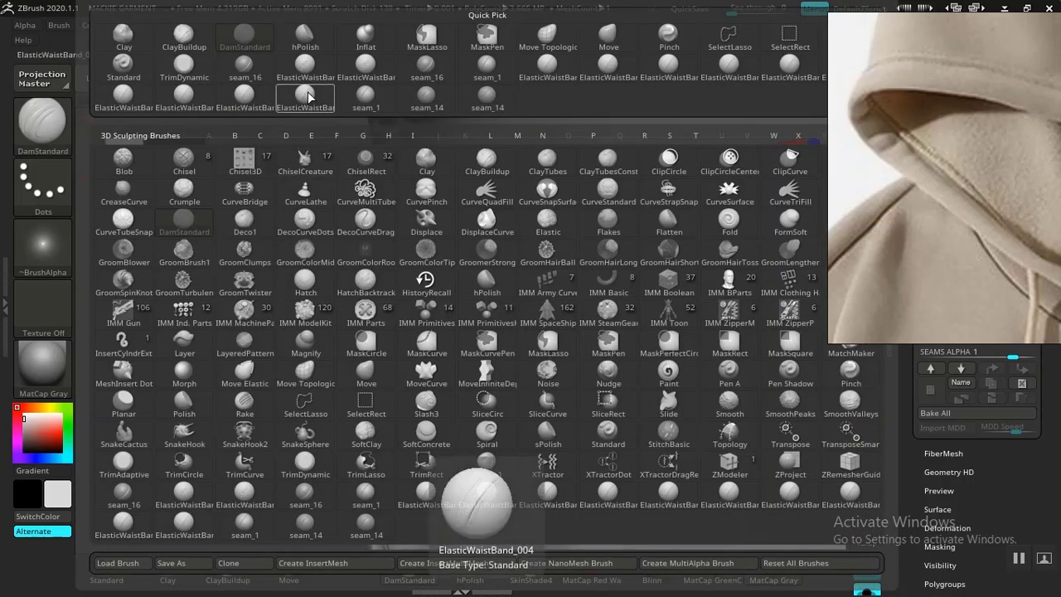
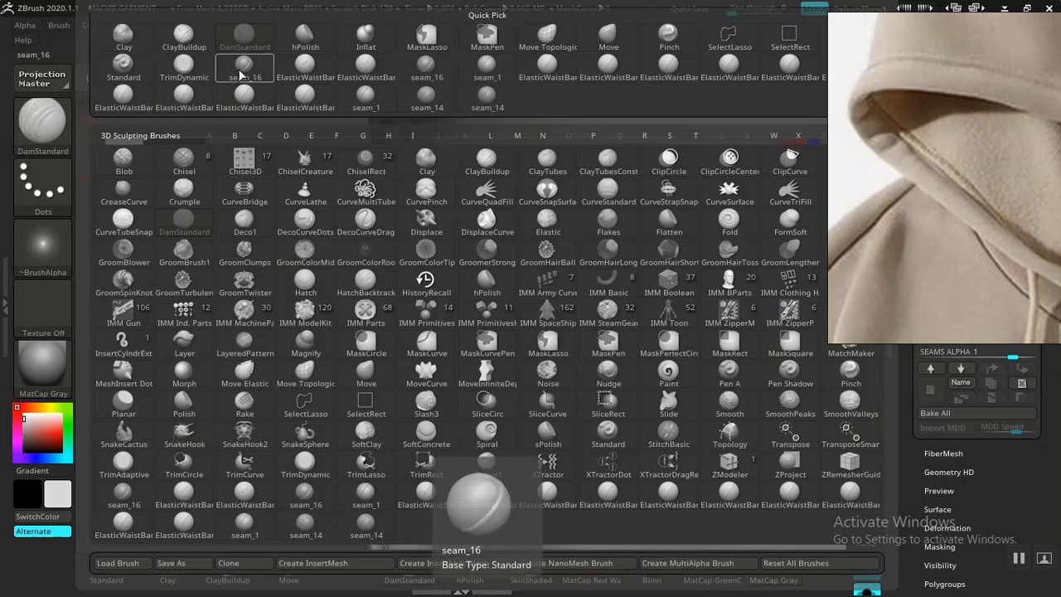
{"action": "left_click", "coordinate": [496, 98]}
{"action": "mouse_move", "coordinate": [207, 310]}
{"action": "left_mouse_down"}
{"action": "mouse_move", "coordinate": [390, 272]}
{"action": "mouse_move", "coordinate": [414, 391]}
{"action": "left_mouse_up"}
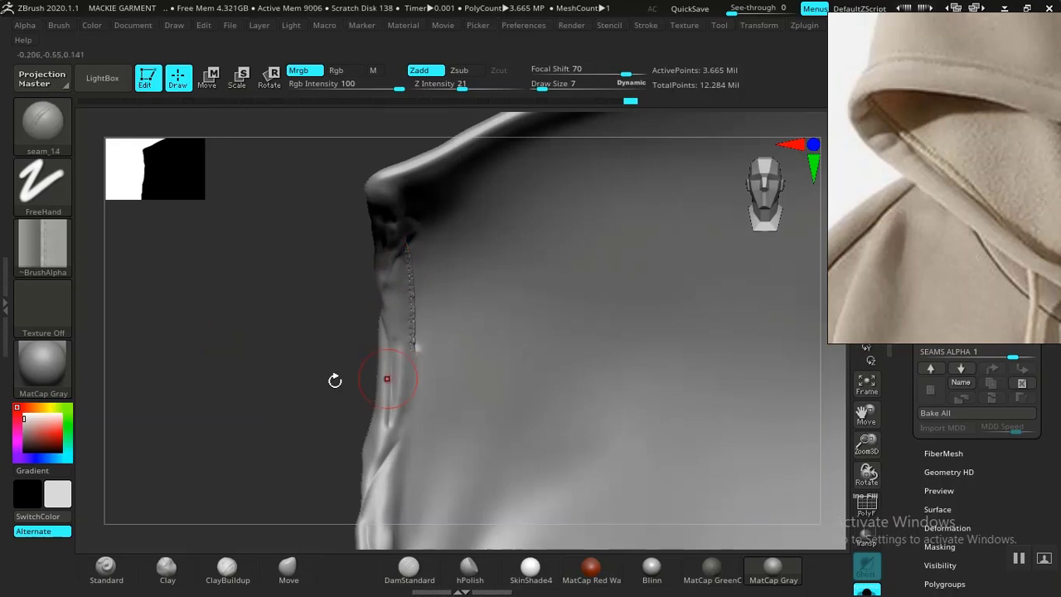
{"action": "mouse_move", "coordinate": [336, 378]}
{"action": "left_mouse_down"}
{"action": "mouse_move", "coordinate": [308, 350]}
{"action": "mouse_move", "coordinate": [300, 324]}
{"action": "left_mouse_up"}
{"action": "key", "text": "ctrl"}
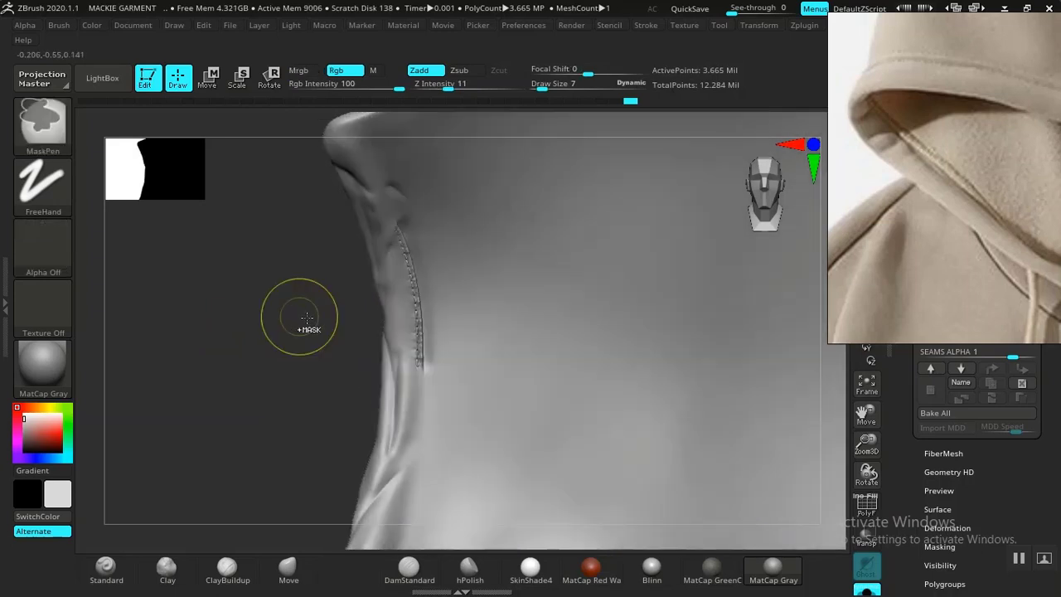
{"action": "key", "text": "ctrl+z"}
{"action": "left_click", "coordinate": [102, 78]}
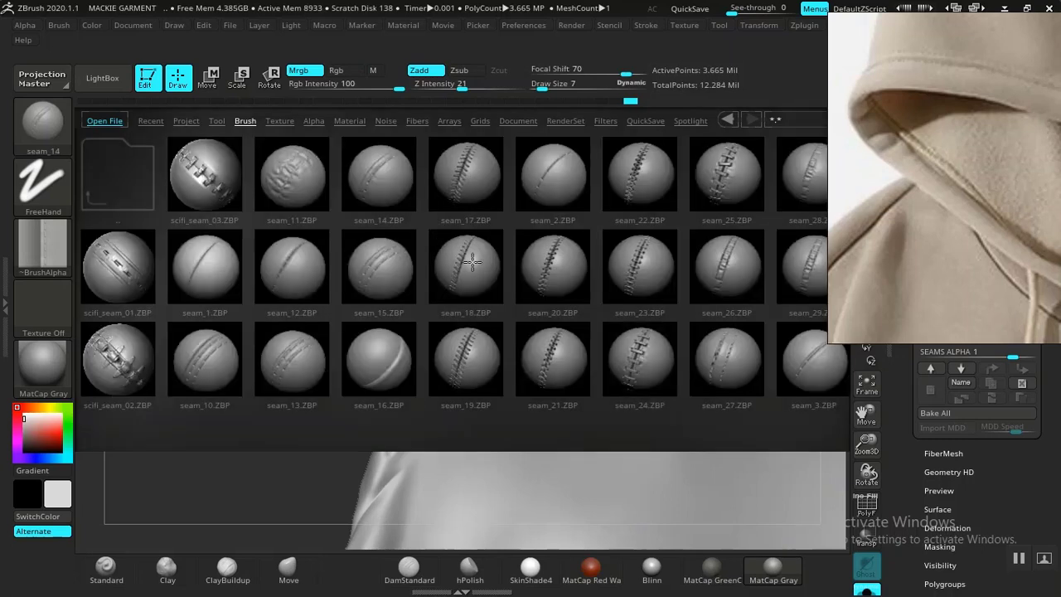
{"action": "left_click", "coordinate": [495, 281]}
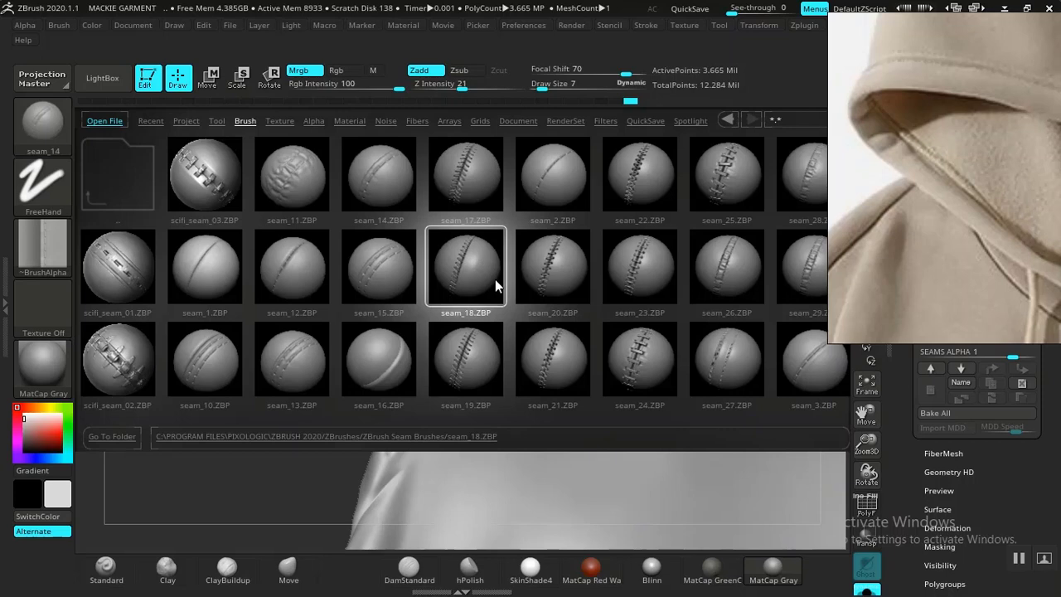
{"action": "left_click_drag", "start_coordinate": [495, 279], "coordinate": [318, 302]}
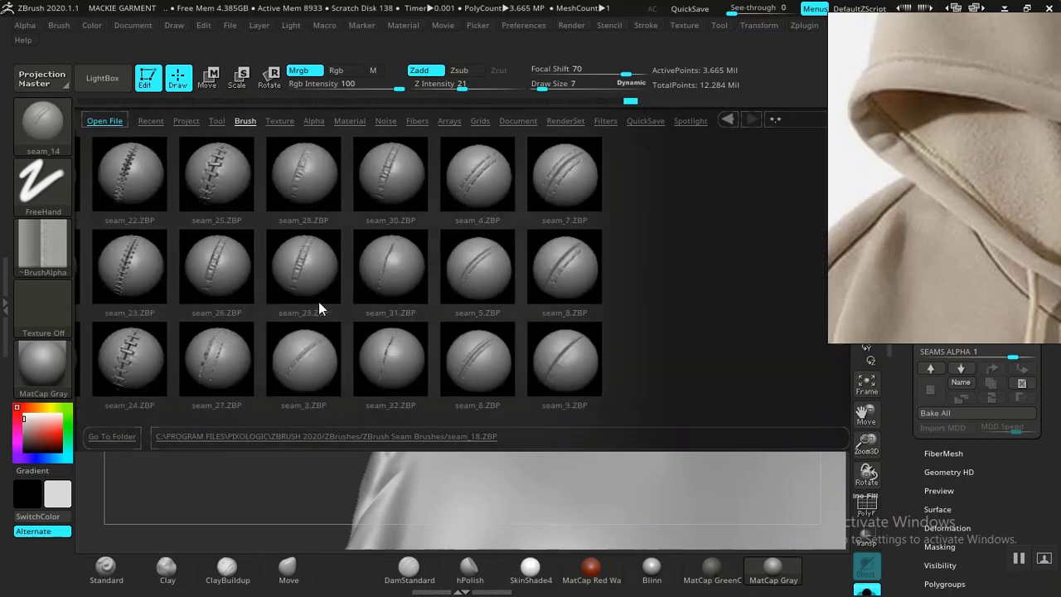
{"action": "left_click", "coordinate": [102, 78]}
{"action": "mouse_move", "coordinate": [194, 328]}
{"action": "left_mouse_down"}
{"action": "mouse_move", "coordinate": [333, 209]}
{"action": "mouse_move", "coordinate": [349, 386]}
{"action": "left_mouse_up"}
{"action": "mouse_move", "coordinate": [152, 357]}
{"action": "left_mouse_down"}
{"action": "mouse_move", "coordinate": [125, 322]}
{"action": "mouse_move", "coordinate": [135, 315]}
{"action": "left_mouse_up"}
{"action": "key", "text": "ctrl"}
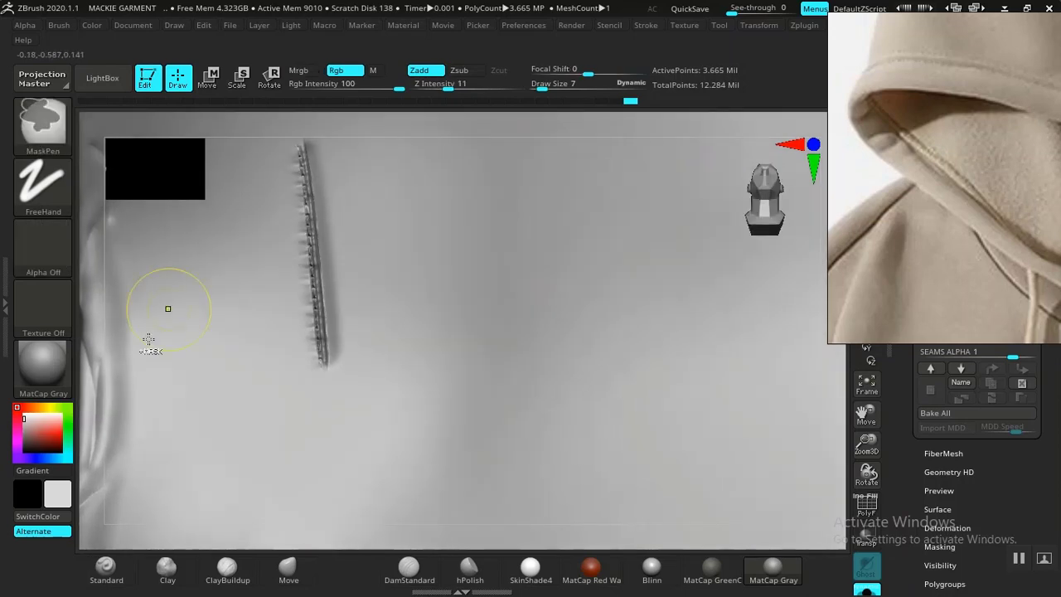
{"action": "key", "text": "ctrl+z"}
- Run seam_14 stitching just inside the isolated panel's wrinkled armhole edge, from the shoulder corner down around the underarm
{"action": "left_click_drag", "start_coordinate": [84, 376], "coordinate": [284, 178]}
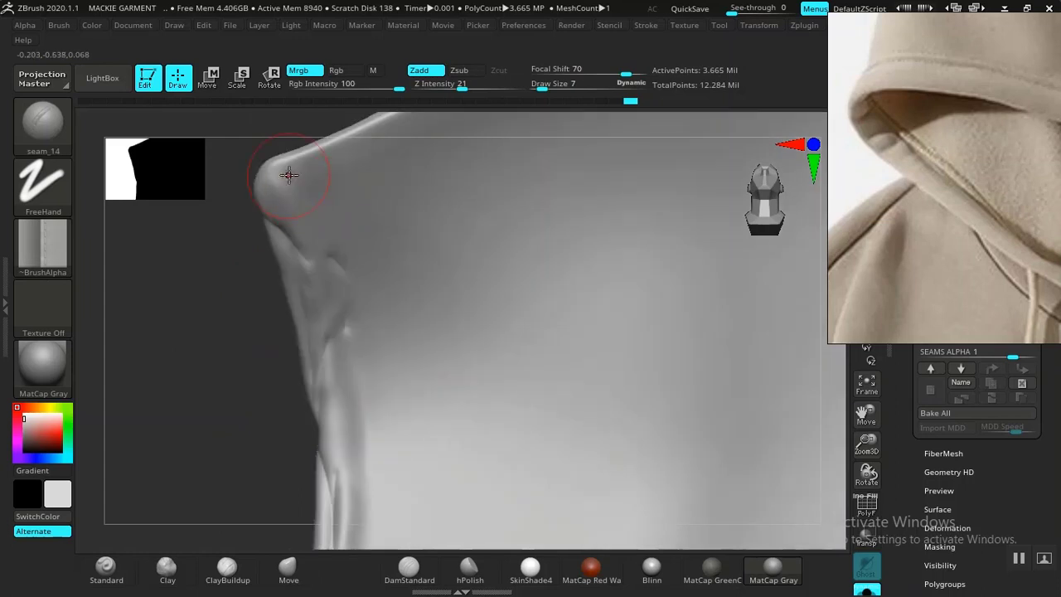
{"action": "mouse_move", "coordinate": [288, 175]}
{"action": "left_mouse_down"}
{"action": "mouse_move", "coordinate": [343, 374]}
{"action": "mouse_move", "coordinate": [348, 455]}
{"action": "mouse_move", "coordinate": [252, 165]}
{"action": "mouse_move", "coordinate": [315, 185]}
{"action": "left_mouse_up"}
{"action": "mouse_move", "coordinate": [261, 251]}
{"action": "left_mouse_down"}
{"action": "mouse_move", "coordinate": [302, 268]}
{"action": "mouse_move", "coordinate": [229, 190]}
{"action": "mouse_move", "coordinate": [271, 307]}
{"action": "mouse_move", "coordinate": [275, 420]}
{"action": "mouse_move", "coordinate": [259, 220]}
{"action": "mouse_move", "coordinate": [333, 222]}
{"action": "mouse_move", "coordinate": [338, 300]}
{"action": "mouse_move", "coordinate": [319, 491]}
{"action": "left_mouse_up"}
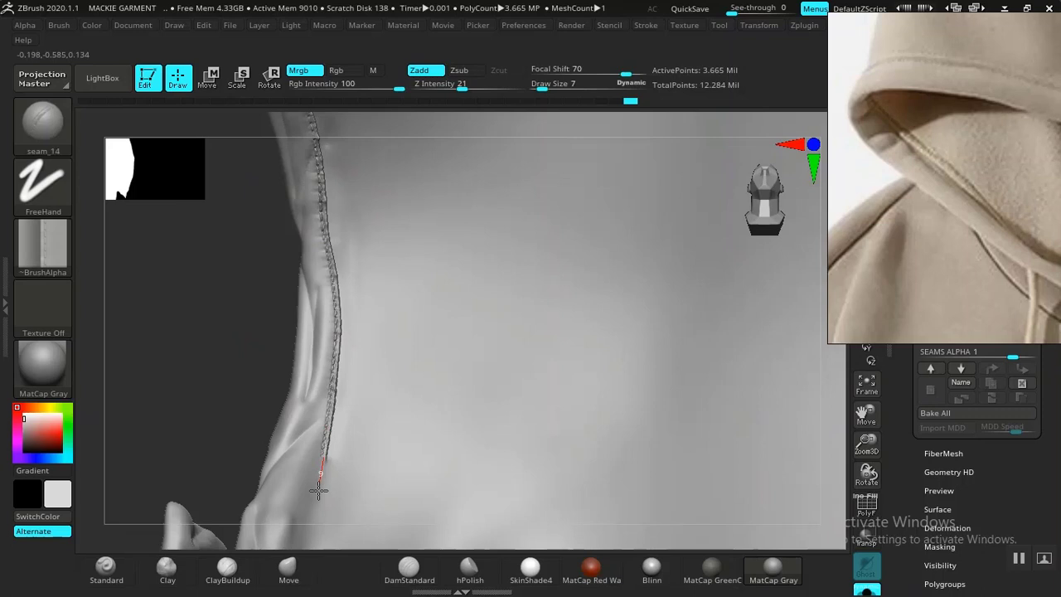
{"action": "mouse_move", "coordinate": [217, 348]}
{"action": "left_mouse_down"}
{"action": "mouse_move", "coordinate": [314, 289]}
{"action": "mouse_move", "coordinate": [315, 305]}
{"action": "left_mouse_up"}
{"action": "mouse_move", "coordinate": [422, 286]}
{"action": "left_mouse_down"}
{"action": "mouse_move", "coordinate": [384, 360]}
{"action": "mouse_move", "coordinate": [334, 411]}
{"action": "mouse_move", "coordinate": [237, 444]}
{"action": "mouse_move", "coordinate": [100, 427]}
{"action": "left_mouse_up"}
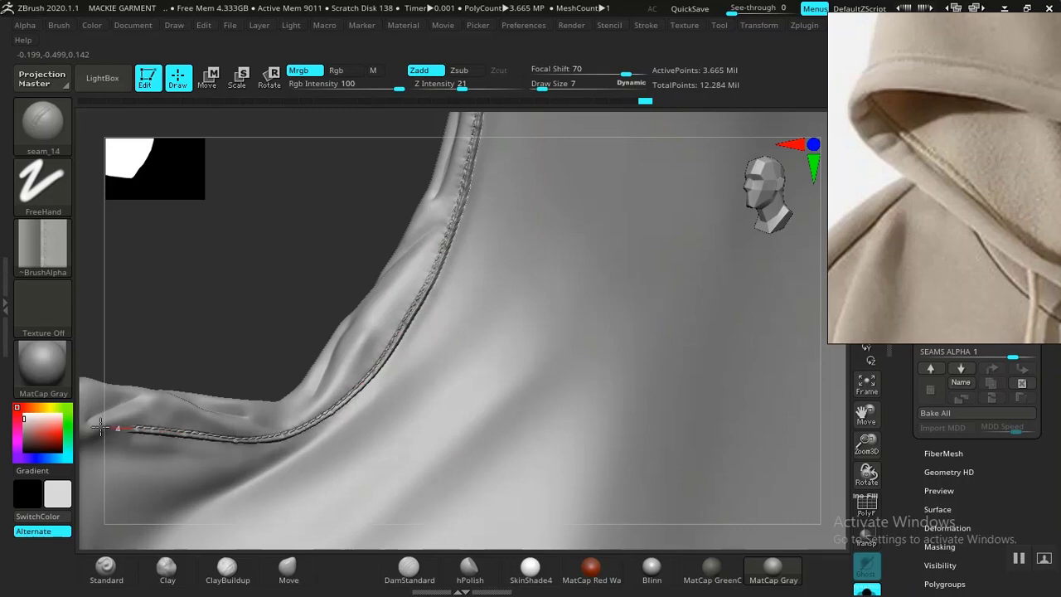
{"action": "right_click_drag", "start_coordinate": [220, 332], "coordinate": [273, 282], "text": "ctrl"}
- Unhide the whole hoodie, then isolate the front body panel
{"action": "key", "text": "ctrl+shift"}
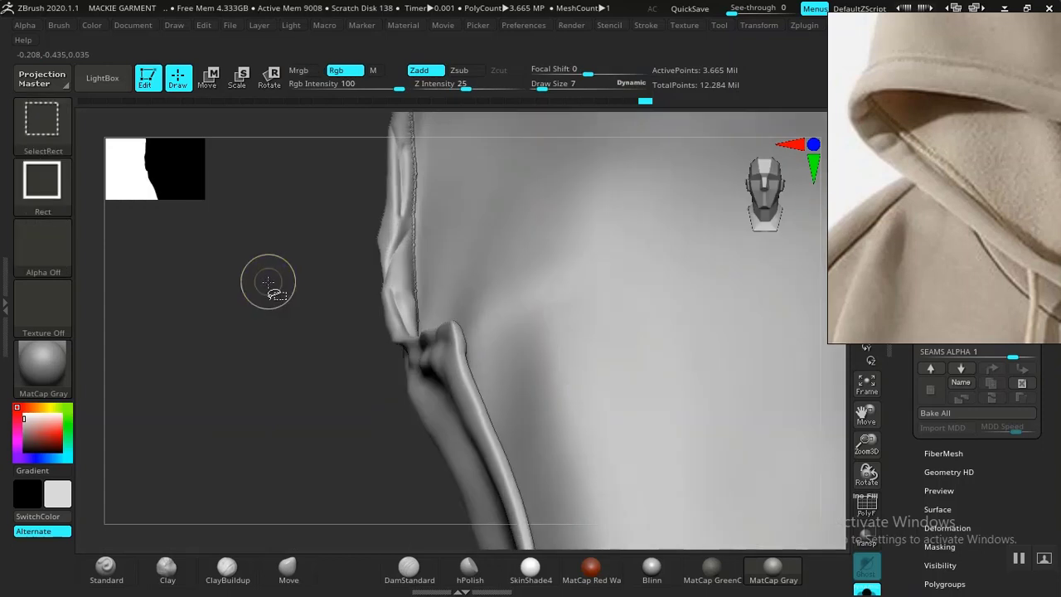
{"action": "left_click", "coordinate": [281, 339], "text": "ctrl+shift"}
{"action": "left_click_drag", "start_coordinate": [249, 353], "coordinate": [342, 368]}
{"action": "key", "text": "ctrl+shift"}
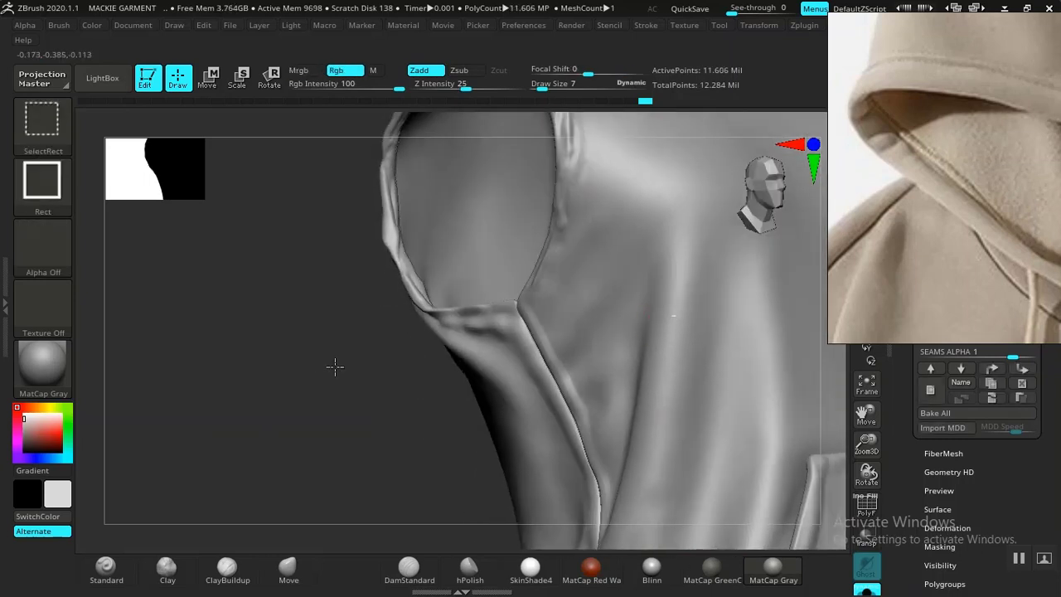
{"action": "left_click", "coordinate": [280, 377], "text": "ctrl+shift"}
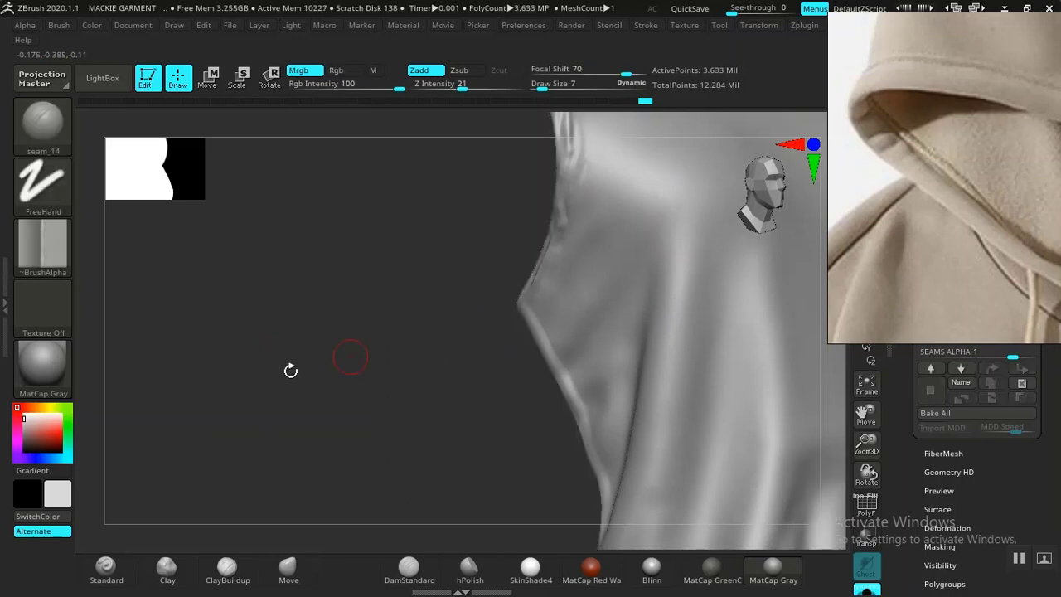
- Stitch along one armhole edge of the front panel with seam_14, from the shoulder corner down toward the underarm
{"action": "mouse_move", "coordinate": [290, 370]}
{"action": "left_mouse_down"}
{"action": "mouse_move", "coordinate": [232, 462]}
{"action": "mouse_move", "coordinate": [227, 422]}
{"action": "mouse_move", "coordinate": [178, 359]}
{"action": "mouse_move", "coordinate": [203, 444]}
{"action": "mouse_move", "coordinate": [209, 429]}
{"action": "mouse_move", "coordinate": [184, 393]}
{"action": "mouse_move", "coordinate": [272, 187]}
{"action": "left_mouse_up"}
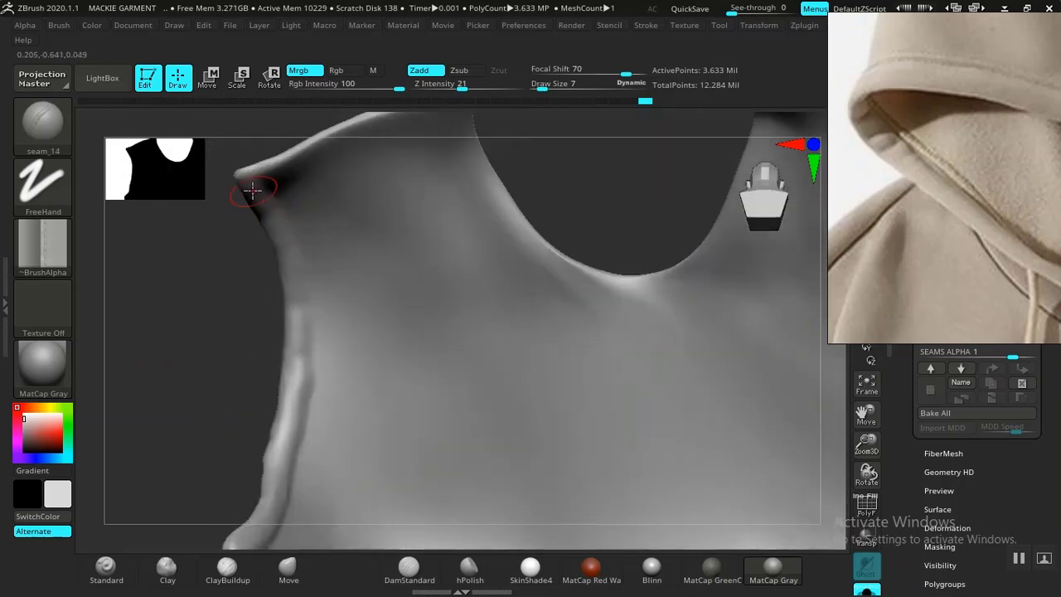
{"action": "mouse_move", "coordinate": [252, 191]}
{"action": "left_mouse_down"}
{"action": "mouse_move", "coordinate": [293, 267]}
{"action": "mouse_move", "coordinate": [309, 329]}
{"action": "mouse_move", "coordinate": [300, 430]}
{"action": "left_mouse_up"}
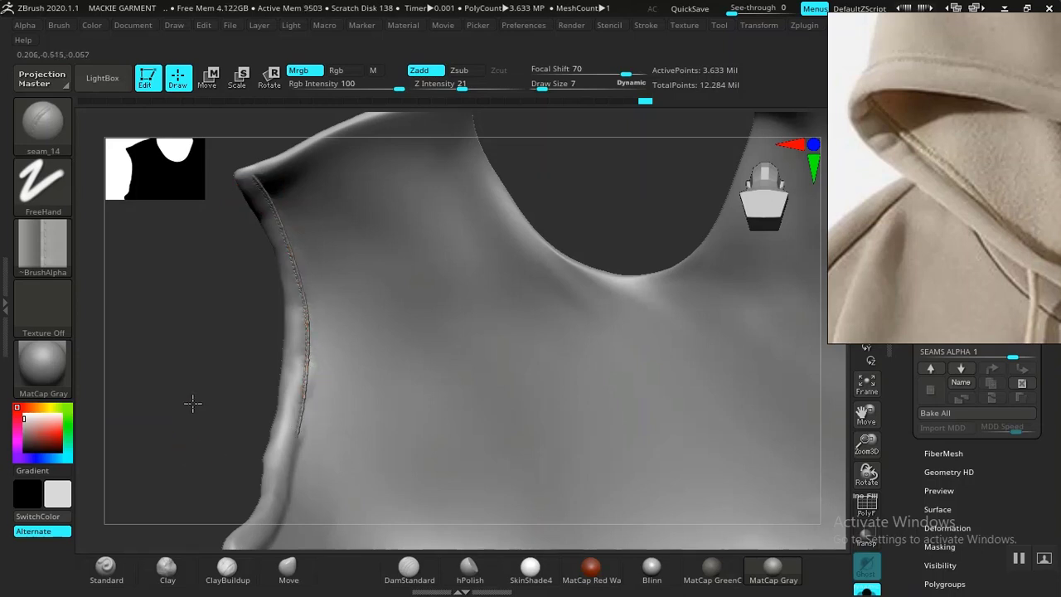
{"action": "mouse_move", "coordinate": [199, 407]}
{"action": "left_mouse_down"}
{"action": "mouse_move", "coordinate": [325, 251]}
{"action": "mouse_move", "coordinate": [405, 223]}
{"action": "mouse_move", "coordinate": [402, 207]}
{"action": "mouse_move", "coordinate": [361, 272]}
{"action": "mouse_move", "coordinate": [321, 305]}
{"action": "mouse_move", "coordinate": [239, 329]}
{"action": "mouse_move", "coordinate": [221, 308]}
{"action": "mouse_move", "coordinate": [765, 324]}
{"action": "left_mouse_up"}
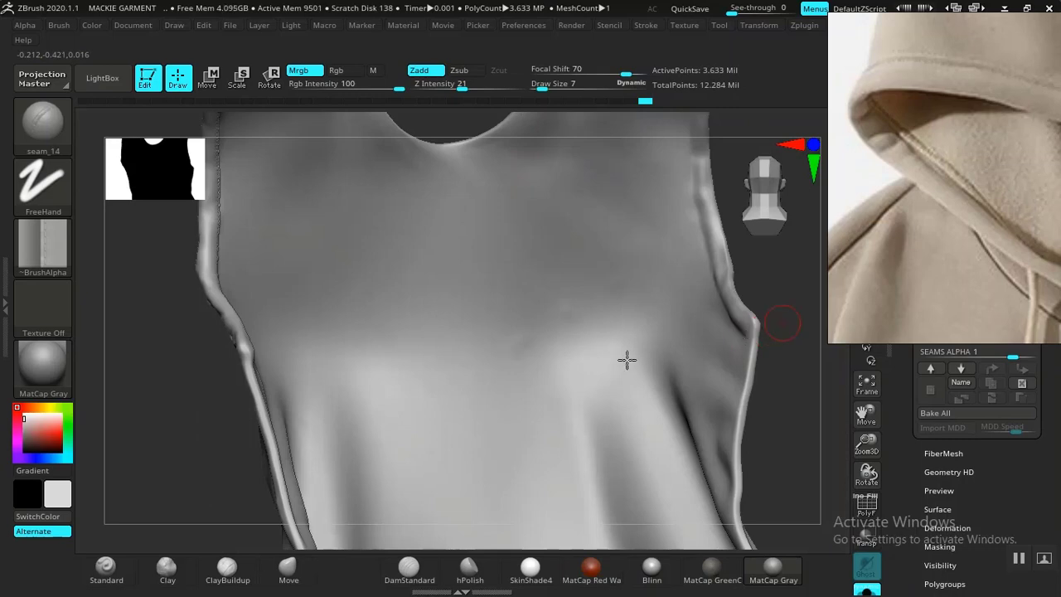
- Stitch the front panel's opposite armhole edge with seam_14, following its curve from the shoulder corner to the underarm
{"action": "mouse_move", "coordinate": [626, 359]}
{"action": "left_mouse_down"}
{"action": "mouse_move", "coordinate": [523, 279]}
{"action": "mouse_move", "coordinate": [397, 249]}
{"action": "mouse_move", "coordinate": [333, 262]}
{"action": "mouse_move", "coordinate": [367, 216]}
{"action": "mouse_move", "coordinate": [313, 255]}
{"action": "left_mouse_up"}
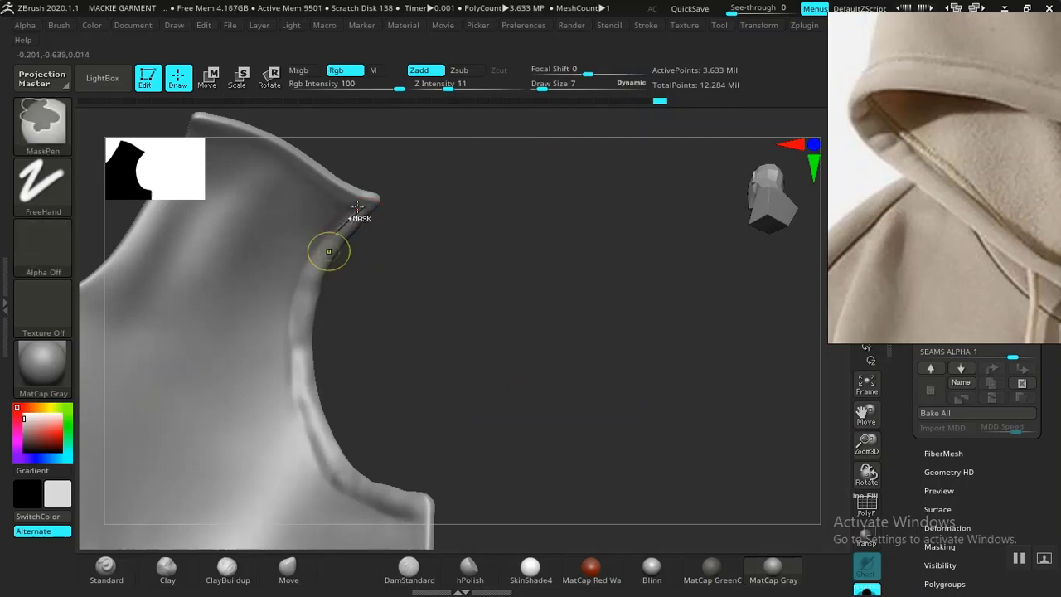
{"action": "key", "text": "ctrl+z"}
{"action": "mouse_move", "coordinate": [364, 207]}
{"action": "left_mouse_down"}
{"action": "mouse_move", "coordinate": [295, 282]}
{"action": "mouse_move", "coordinate": [287, 374]}
{"action": "mouse_move", "coordinate": [318, 461]}
{"action": "mouse_move", "coordinate": [366, 511]}
{"action": "left_mouse_up"}
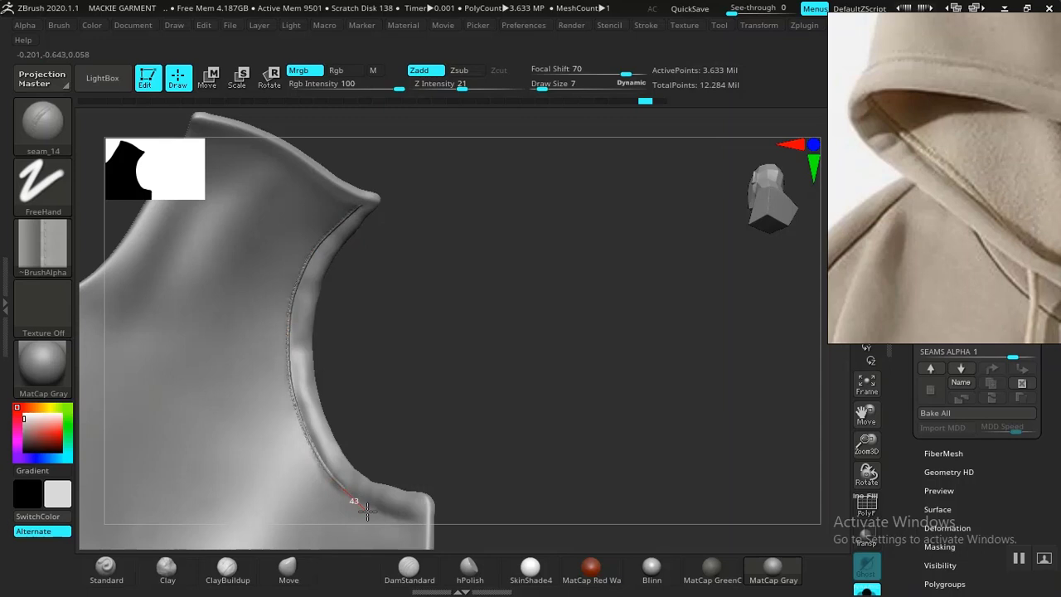
{"action": "left_click_drag", "start_coordinate": [507, 375], "coordinate": [540, 359], "text": "shift"}
- Unhide the whole hoodie and compare its front pocket with the stitching on the pocket opening in the reference photo
{"action": "key", "text": "ctrl+shift"}
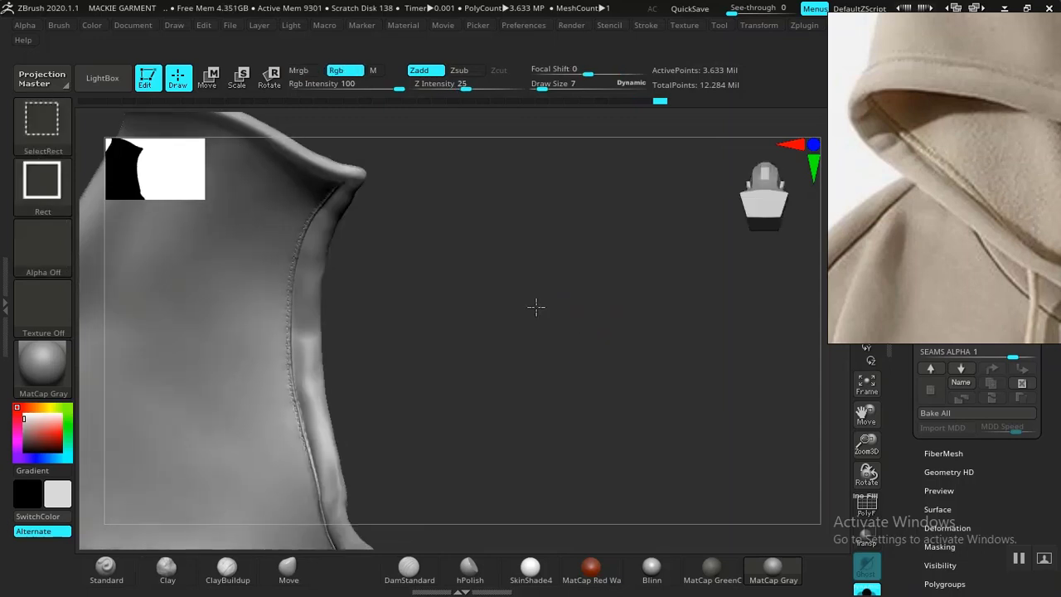
{"action": "left_click", "coordinate": [506, 260], "text": "ctrl+shift"}
{"action": "scroll", "coordinate": [969, 231], "scroll_direction": "down", "scroll_amount": 3}
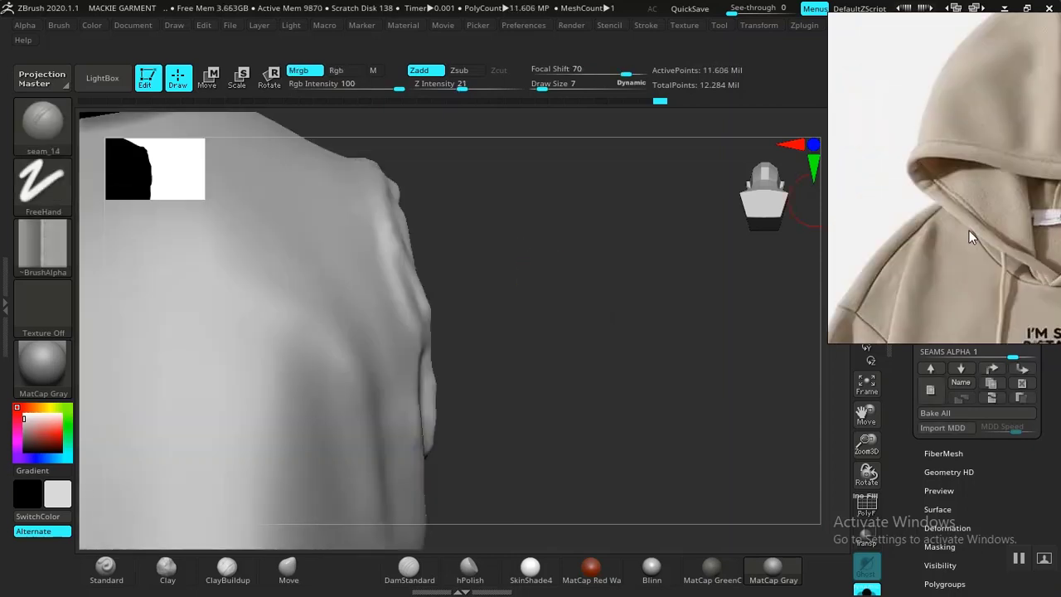
{"action": "scroll", "coordinate": [967, 228], "scroll_direction": "down", "scroll_amount": 2}
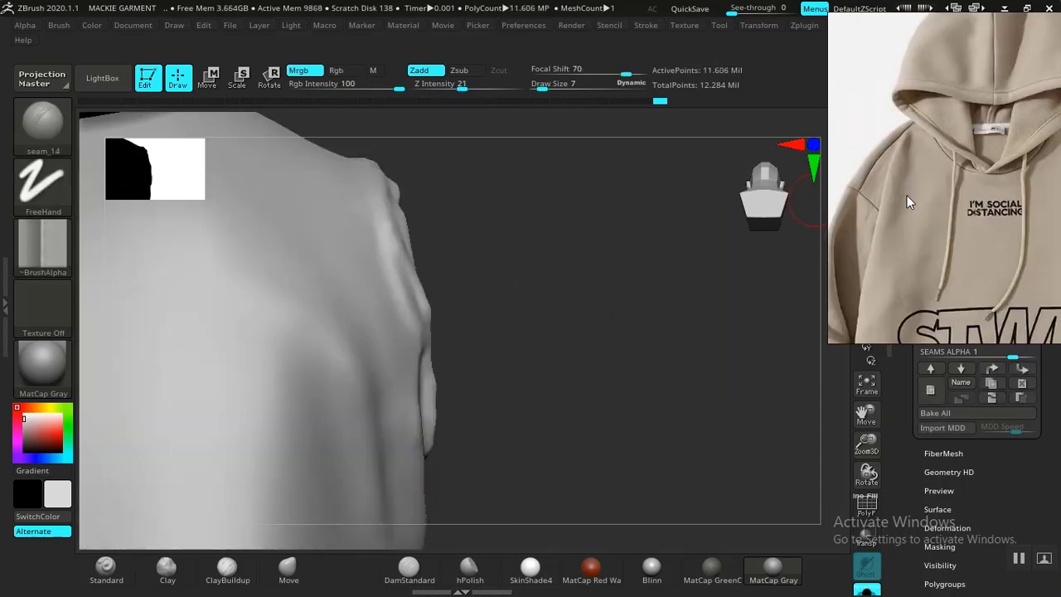
{"action": "middle_click_drag", "start_coordinate": [907, 196], "coordinate": [924, 8]}
{"action": "scroll", "coordinate": [938, 195], "scroll_direction": "up", "scroll_amount": 2}
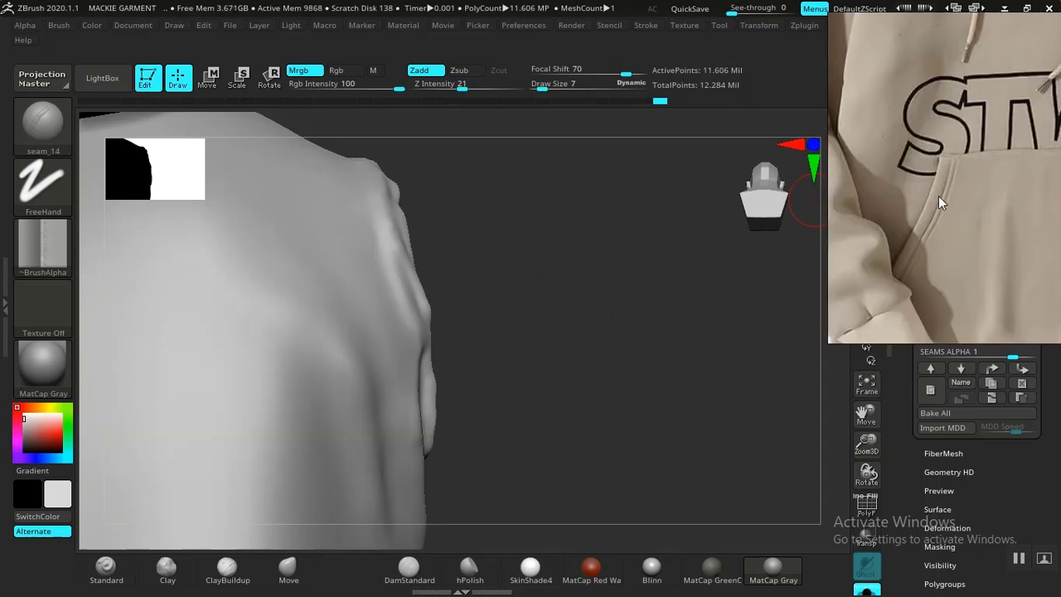
{"action": "scroll", "coordinate": [938, 195], "scroll_direction": "up", "scroll_amount": 2}
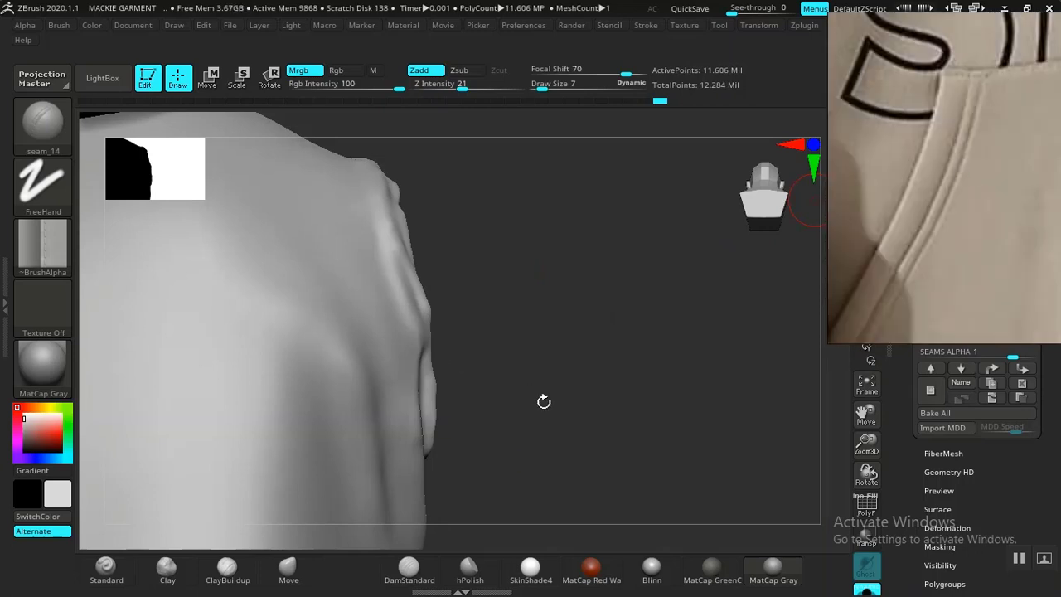
{"action": "left_click_drag", "start_coordinate": [543, 401], "coordinate": [307, 398]}
{"action": "key", "text": "f"}
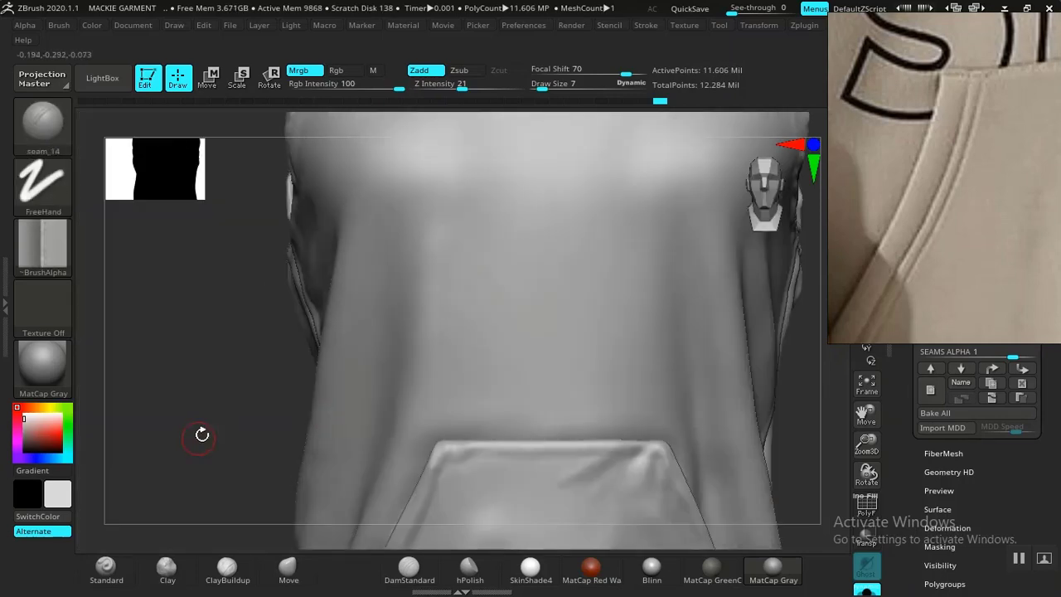
{"action": "left_click_drag", "start_coordinate": [198, 438], "coordinate": [231, 254], "text": "alt"}
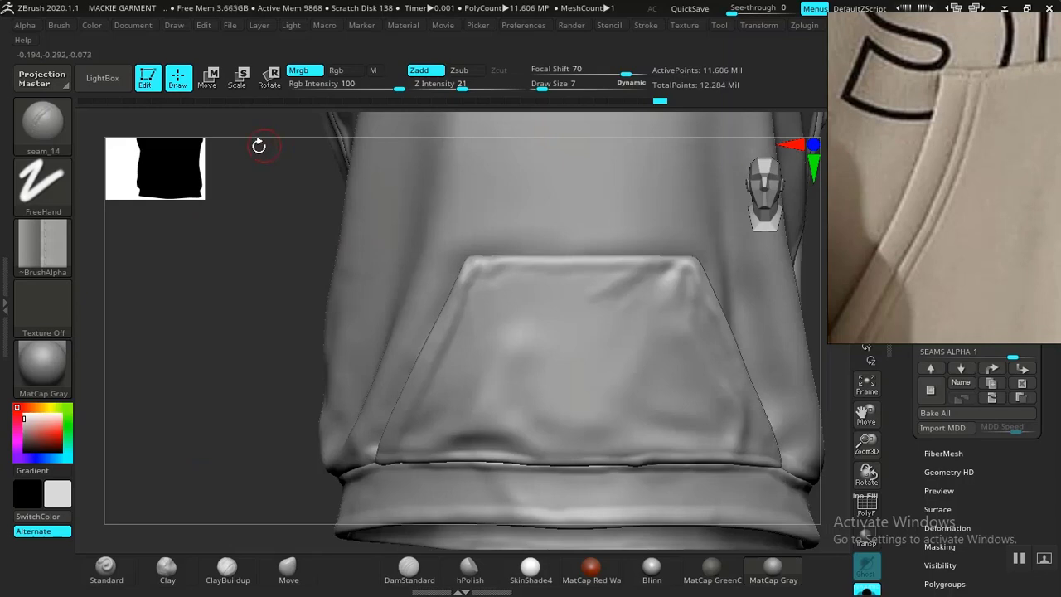
- Try the elastic waistband brush along the front pocket's slanted edge, then undo the stroke
{"action": "left_click", "coordinate": [43, 120]}
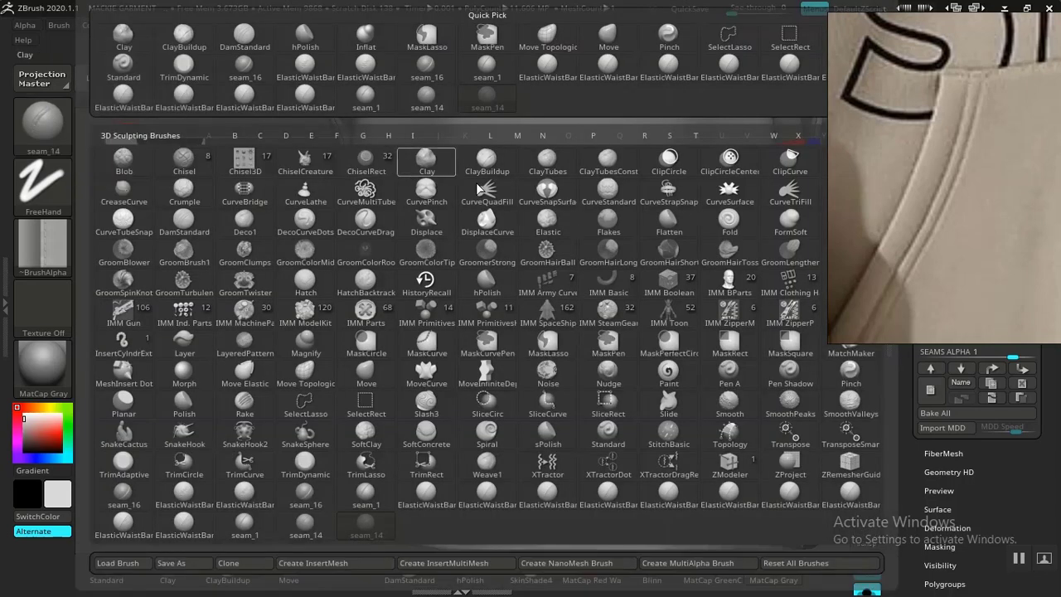
{"action": "left_click", "coordinate": [244, 91]}
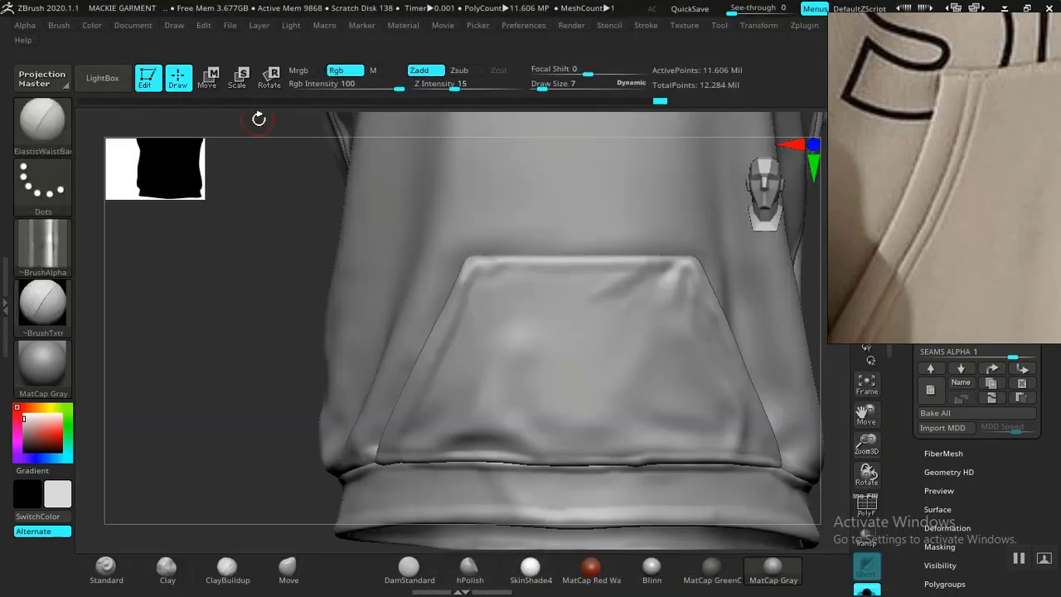
{"action": "left_click_drag", "start_coordinate": [233, 286], "coordinate": [247, 161], "text": "alt"}
{"action": "mouse_move", "coordinate": [241, 182]}
{"action": "left_mouse_down", "text": "alt"}
{"action": "mouse_move", "coordinate": [234, 218]}
{"action": "mouse_move", "coordinate": [310, 299]}
{"action": "mouse_move", "coordinate": [290, 304]}
{"action": "mouse_move", "coordinate": [206, 146]}
{"action": "left_mouse_up", "text": "alt"}
{"action": "left_click_drag", "start_coordinate": [498, 144], "coordinate": [437, 276]}
{"action": "key", "text": "ctrl"}
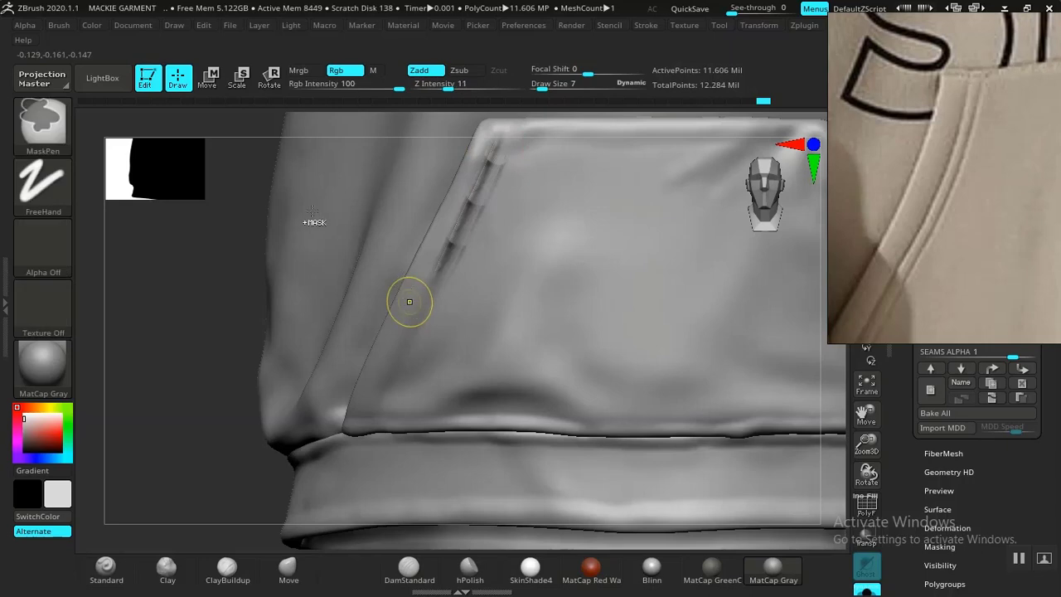
{"action": "key", "text": "ctrl+z"}
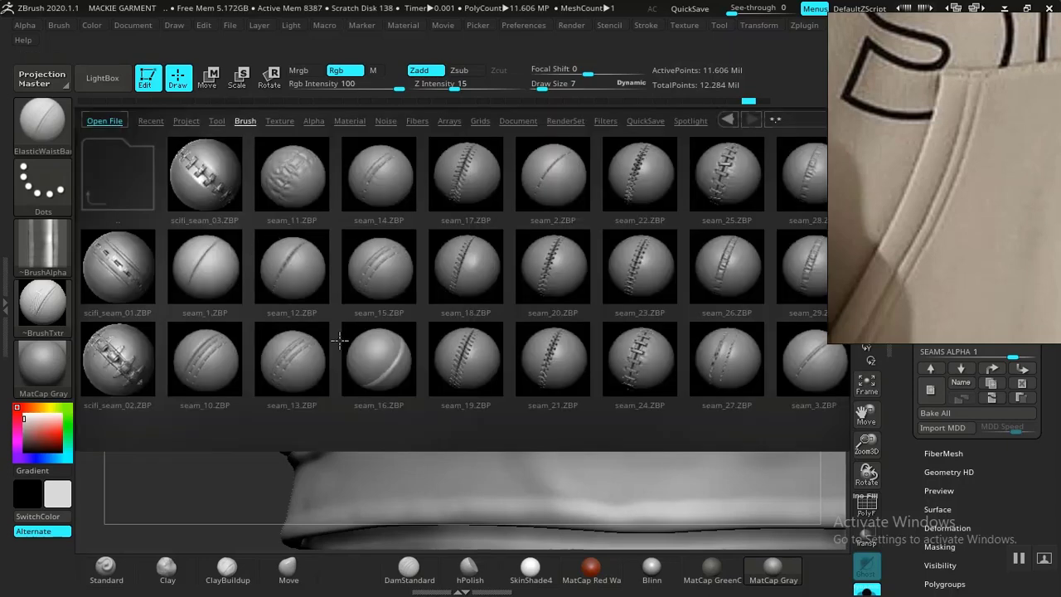
- Load the seam_1 brush from the brush library and isolate the front pocket
{"action": "double_click", "coordinate": [209, 268]}
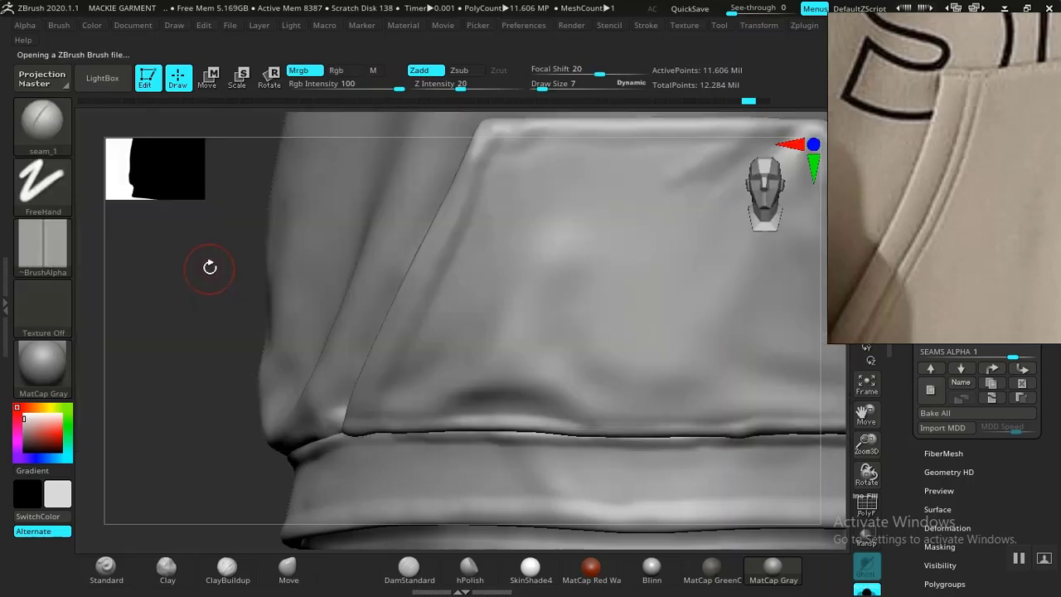
{"action": "left_click_drag", "start_coordinate": [183, 288], "coordinate": [452, 200]}
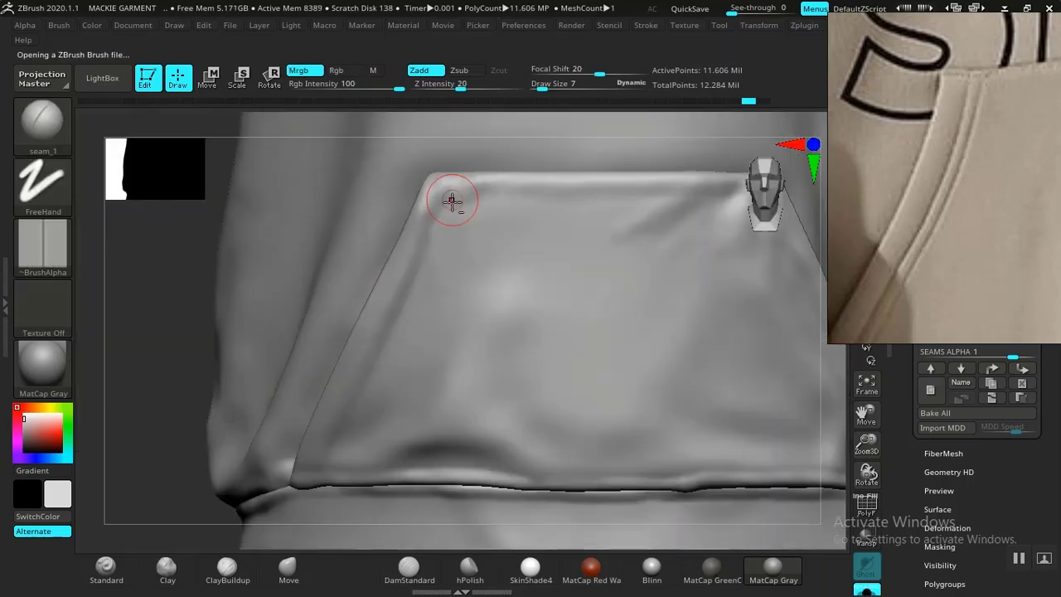
{"action": "left_click", "coordinate": [530, 308], "text": "ctrl+shift"}
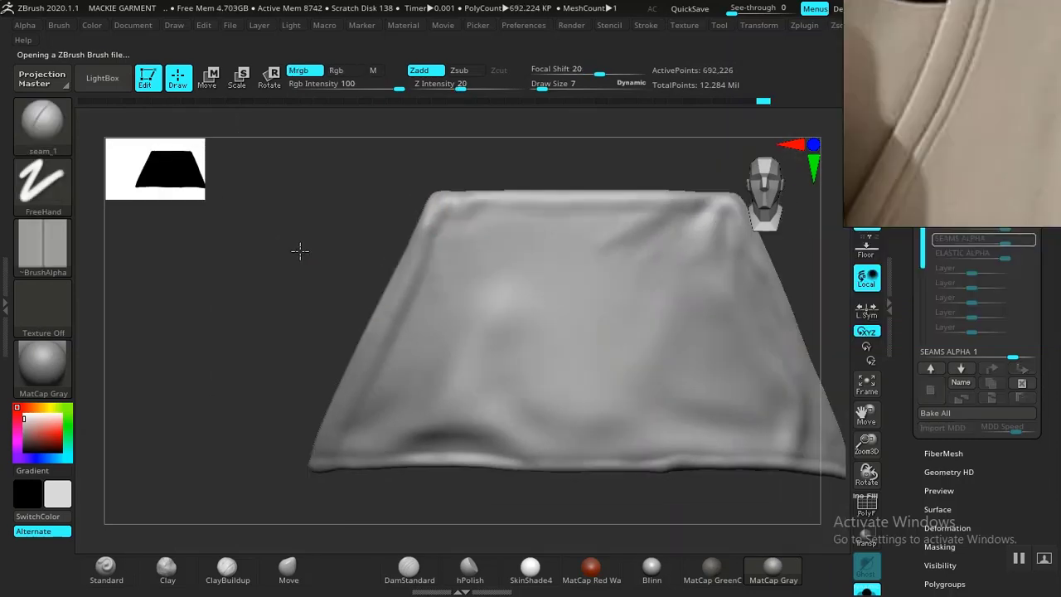
{"action": "left_click_drag", "start_coordinate": [300, 252], "coordinate": [307, 292], "text": "alt"}
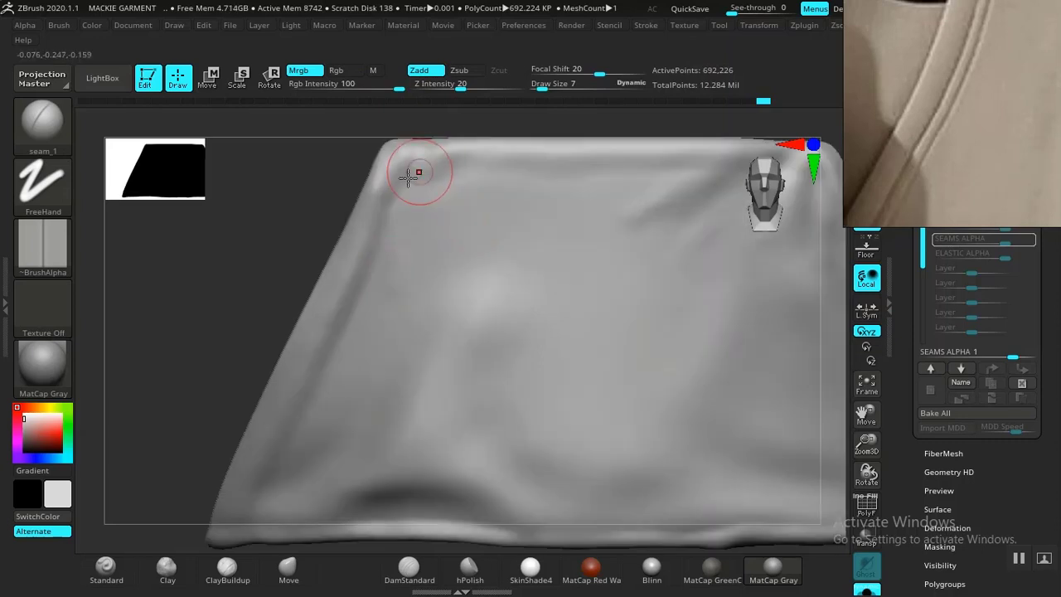
- Try a seam_1 line along the pocket's slanted edge at Z Intensity 20, inspect it up close, and undo it
{"action": "left_click_drag", "start_coordinate": [426, 151], "coordinate": [234, 539]}
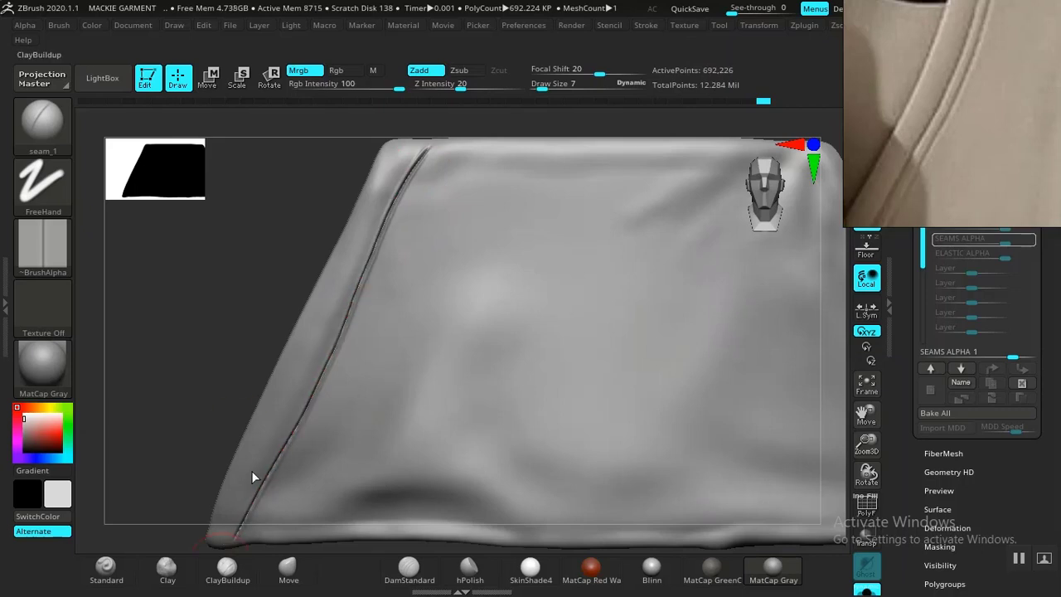
{"action": "key", "text": "f"}
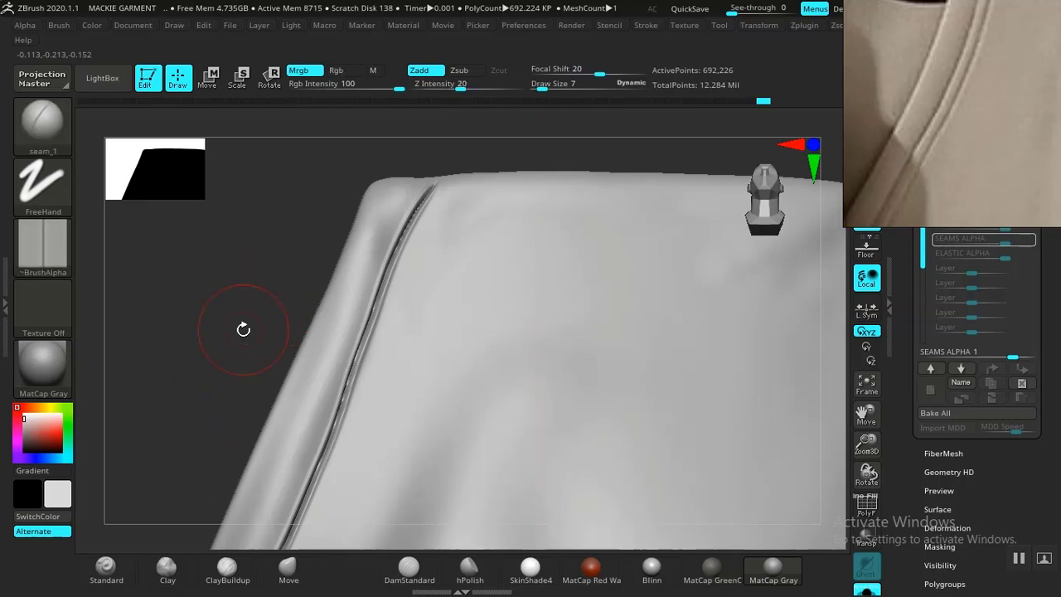
{"action": "left_click_drag", "start_coordinate": [243, 330], "coordinate": [226, 178], "text": "alt"}
{"action": "left_click_drag", "start_coordinate": [240, 249], "coordinate": [245, 353]}
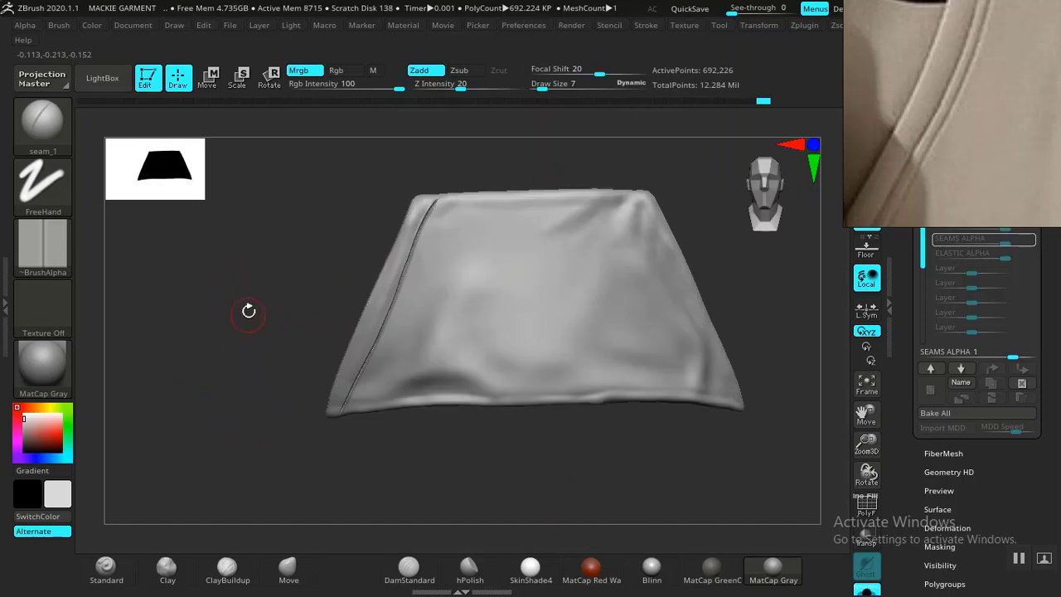
{"action": "mouse_move", "coordinate": [248, 310]}
{"action": "left_mouse_down", "text": "alt"}
{"action": "mouse_move", "coordinate": [301, 371]}
{"action": "mouse_move", "coordinate": [356, 343]}
{"action": "left_mouse_up", "text": "alt"}
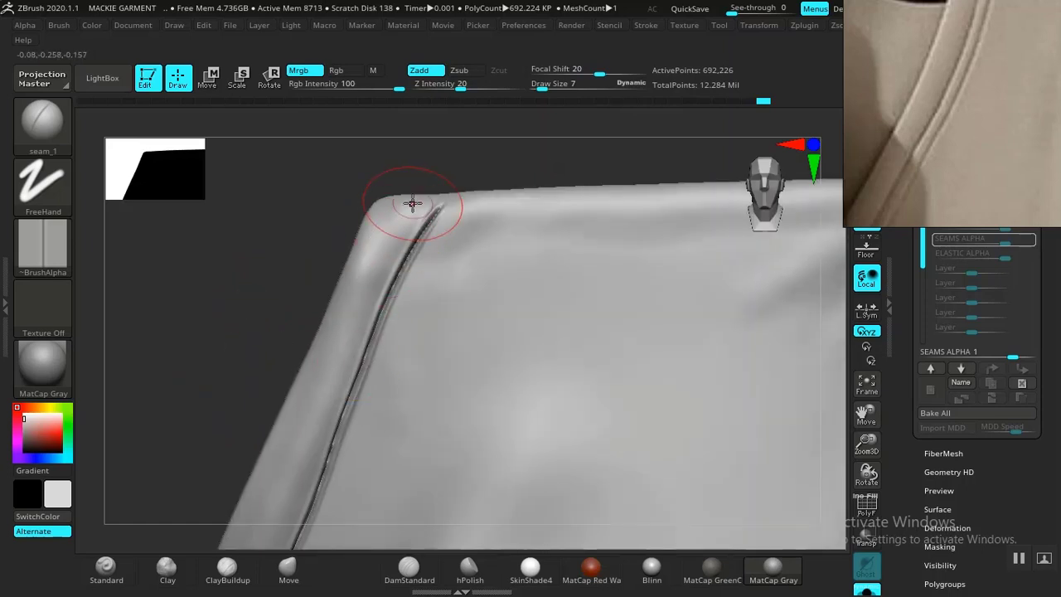
{"action": "key", "text": "ctrl+z"}
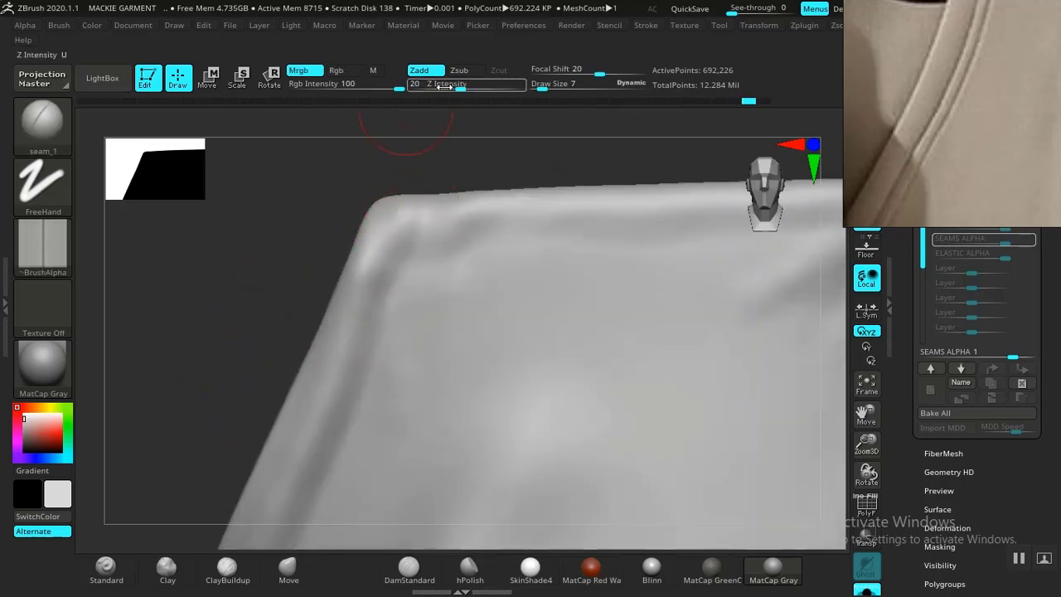
- Set the Z Intensity to 17 and draw a straighter seam_1 line inside the pocket's slanted edge, from top to bottom
{"action": "left_click_drag", "start_coordinate": [445, 87], "coordinate": [441, 86]}
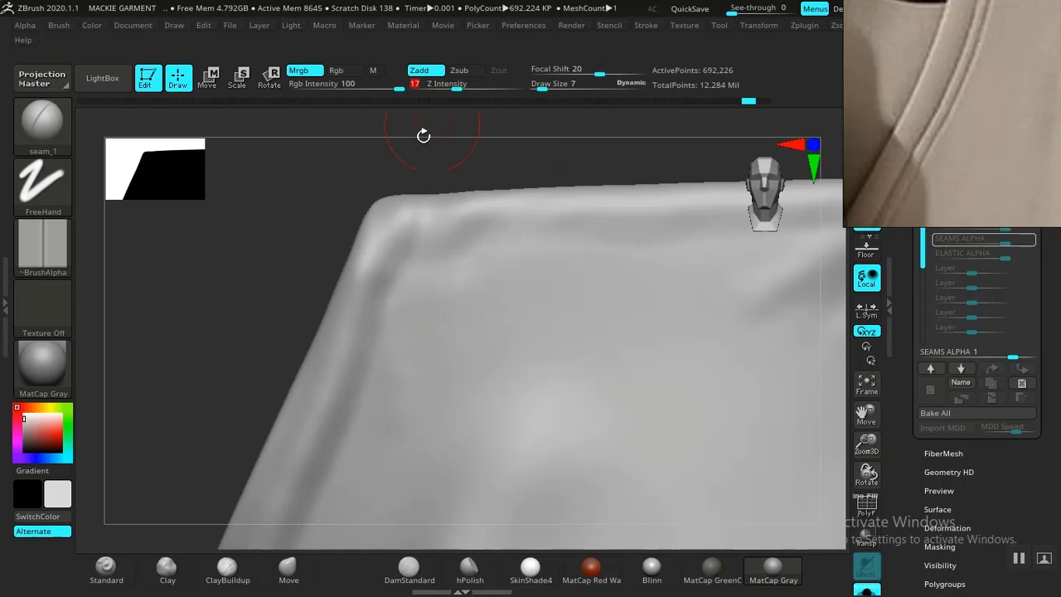
{"action": "key", "text": "f"}
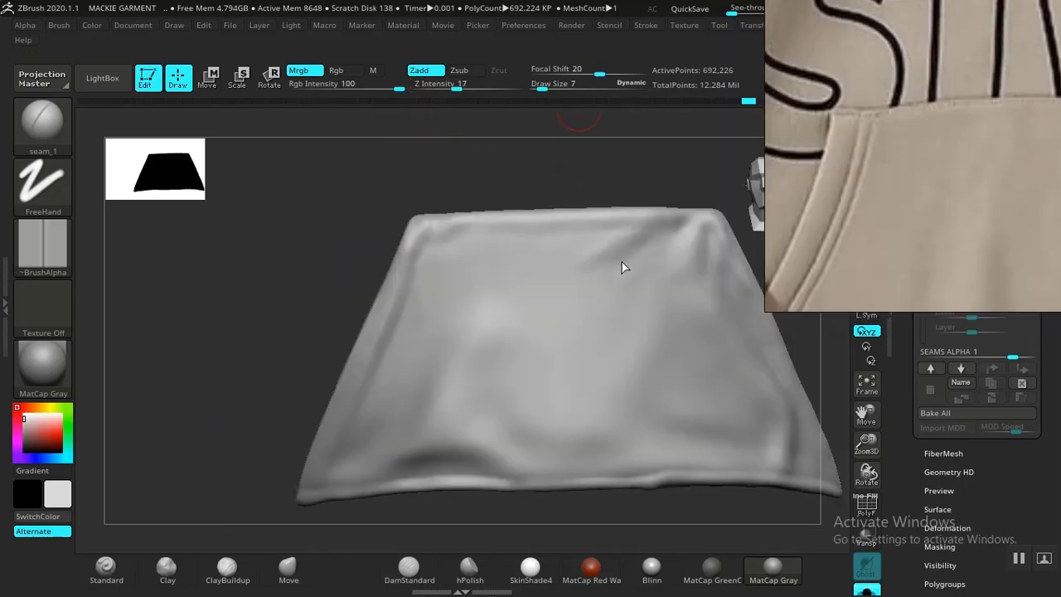
{"action": "left_click_drag", "start_coordinate": [441, 233], "coordinate": [444, 230]}
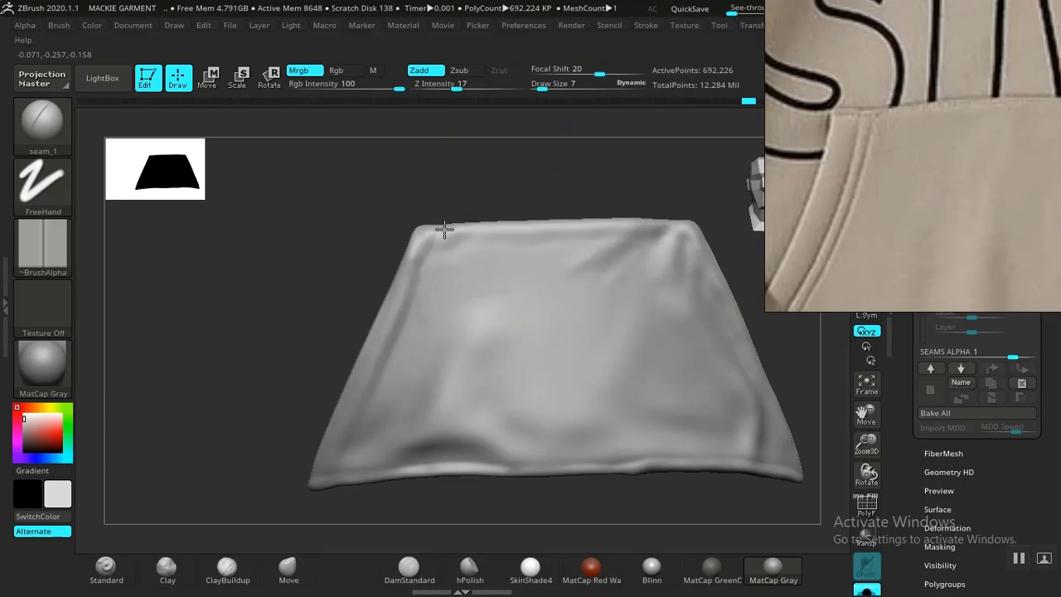
{"action": "left_click_drag", "start_coordinate": [445, 229], "coordinate": [383, 380]}
{"action": "left_click_drag", "start_coordinate": [378, 389], "coordinate": [310, 502]}
{"action": "left_click_drag", "start_coordinate": [316, 247], "coordinate": [344, 220]}
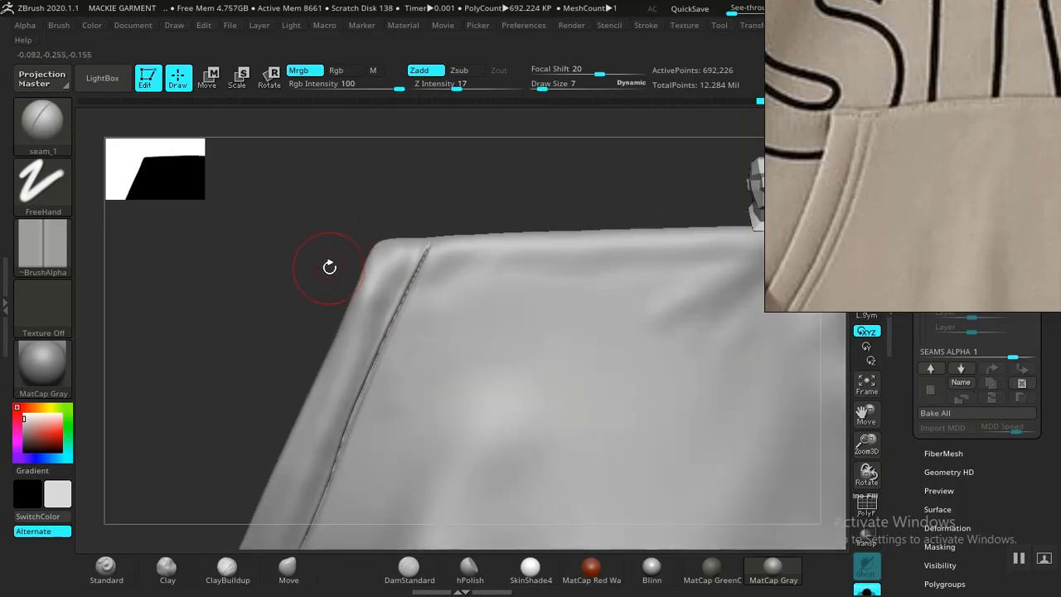
- Try a second seam_1 line parallel to the first along the pocket's slanted edge, inspect the pair up close, and undo it
{"action": "left_click_drag", "start_coordinate": [329, 268], "coordinate": [456, 123]}
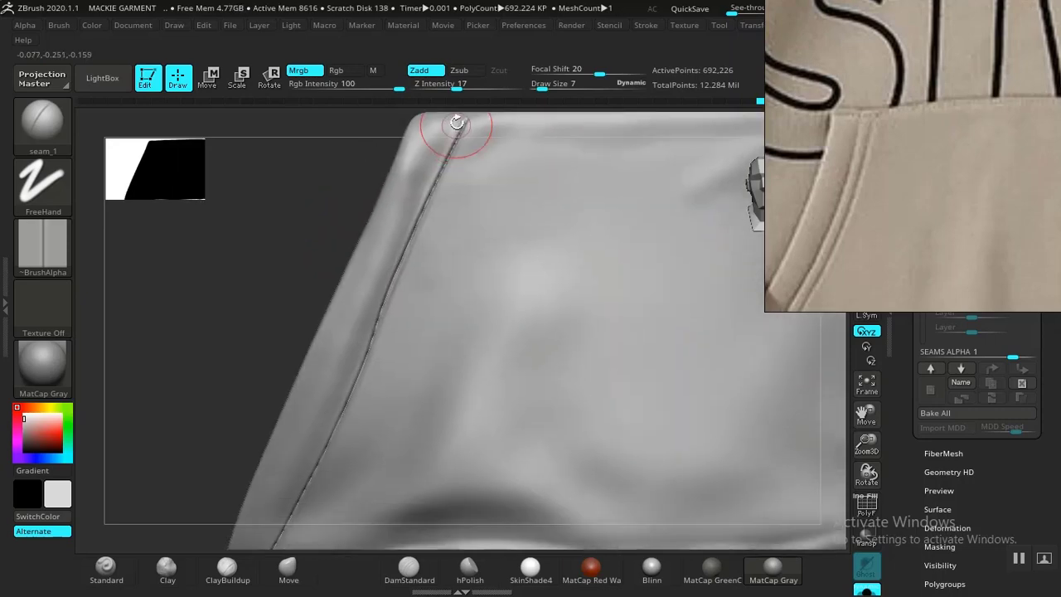
{"action": "mouse_move", "coordinate": [457, 122]}
{"action": "left_mouse_down"}
{"action": "mouse_move", "coordinate": [381, 226]}
{"action": "mouse_move", "coordinate": [307, 406]}
{"action": "left_mouse_up"}
{"action": "key", "text": "f"}
{"action": "key", "text": "ctrl"}
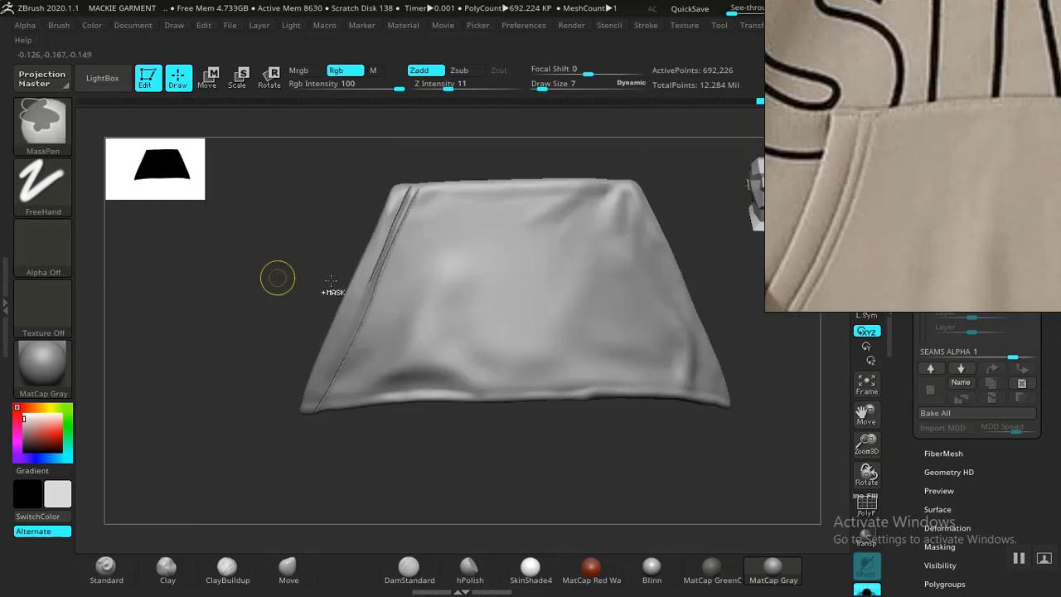
{"action": "key", "text": "ctrl+z"}
{"action": "mouse_move", "coordinate": [299, 276]}
{"action": "left_mouse_down", "text": "alt"}
{"action": "mouse_move", "coordinate": [350, 250]}
{"action": "mouse_move", "coordinate": [479, 232]}
{"action": "mouse_move", "coordinate": [434, 257]}
{"action": "mouse_move", "coordinate": [417, 311]}
{"action": "mouse_move", "coordinate": [304, 208]}
{"action": "mouse_move", "coordinate": [270, 304]}
{"action": "mouse_move", "coordinate": [433, 241]}
{"action": "mouse_move", "coordinate": [407, 260]}
{"action": "mouse_move", "coordinate": [368, 379]}
{"action": "mouse_move", "coordinate": [310, 482]}
{"action": "left_mouse_up", "text": "alt"}
{"action": "mouse_move", "coordinate": [255, 334]}
{"action": "left_mouse_down", "text": "alt"}
{"action": "mouse_move", "coordinate": [221, 348]}
{"action": "mouse_move", "coordinate": [240, 439]}
{"action": "left_mouse_up", "text": "alt"}
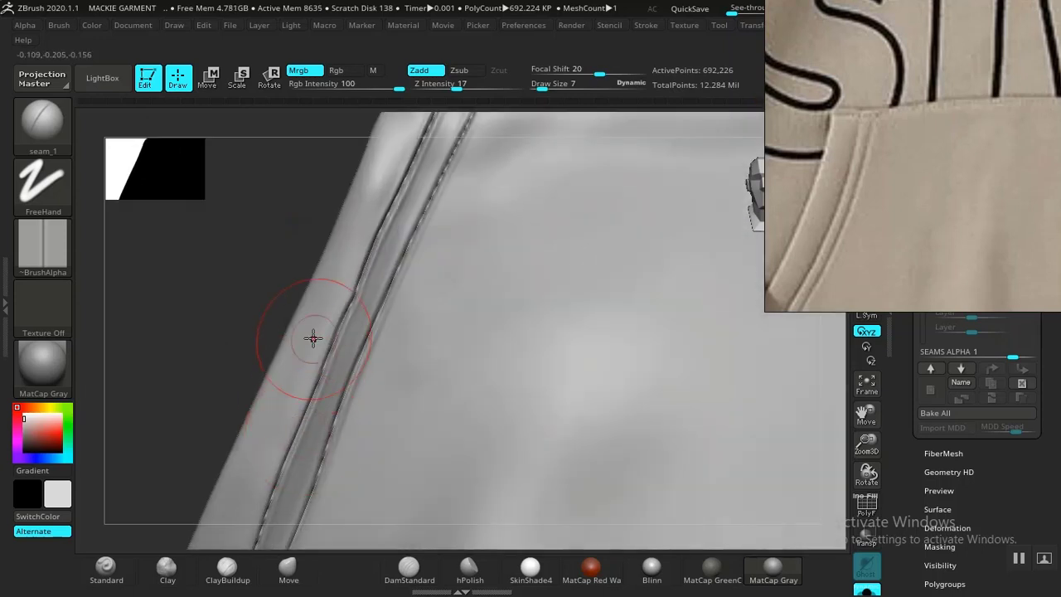
{"action": "left_click_drag", "start_coordinate": [313, 338], "coordinate": [251, 284], "text": "alt"}
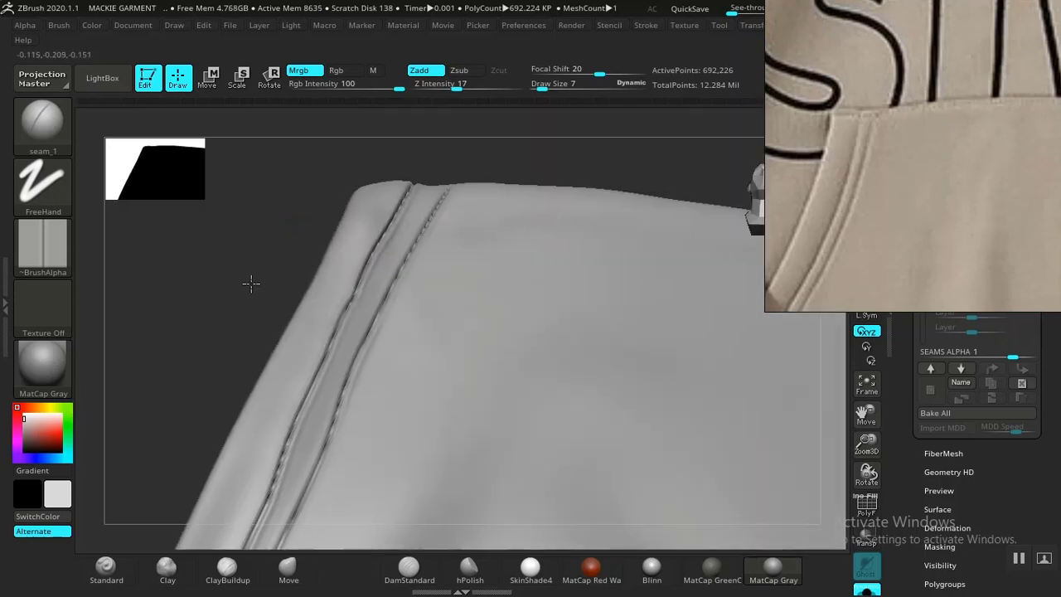
{"action": "left_click_drag", "start_coordinate": [285, 244], "coordinate": [362, 232]}
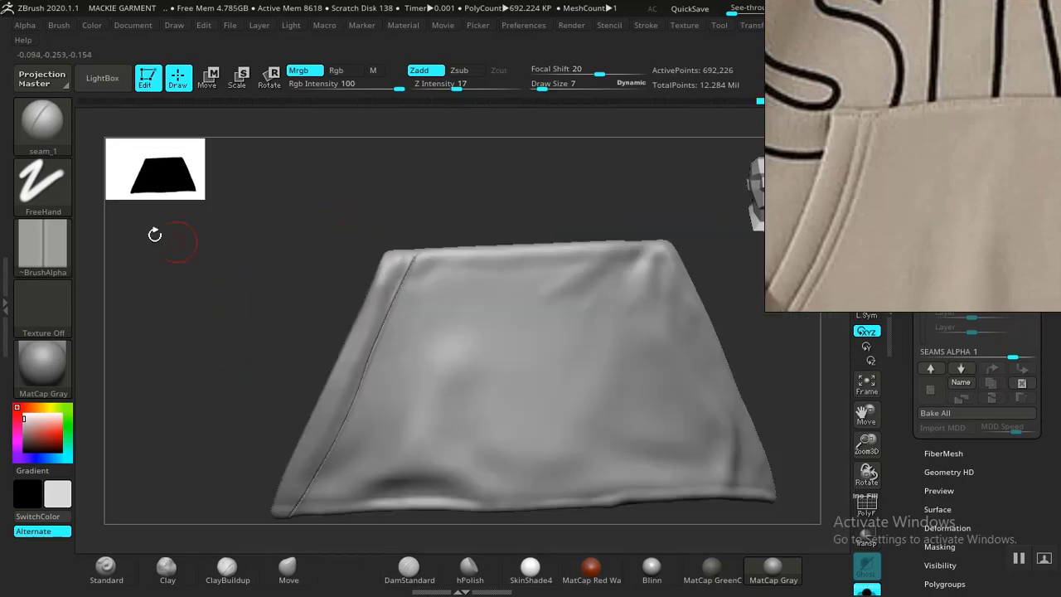
- Load the seam_16 brush from the seam brush library and undo the seam_1 line on the pocket
{"action": "key", "text": "b"}
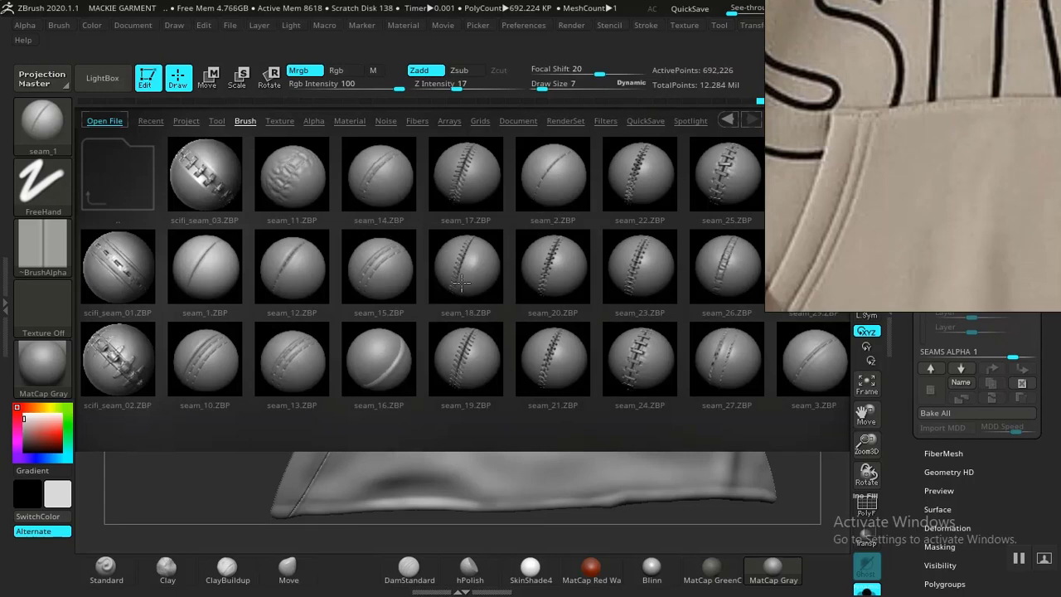
{"action": "left_click_drag", "start_coordinate": [479, 278], "coordinate": [387, 280]}
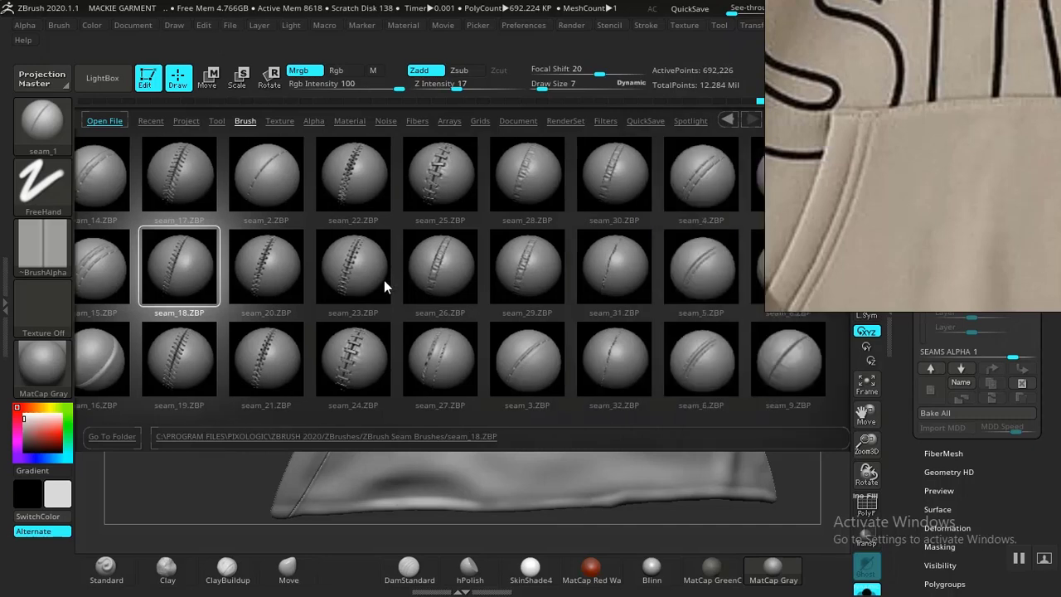
{"action": "left_click_drag", "start_coordinate": [383, 280], "coordinate": [331, 275]}
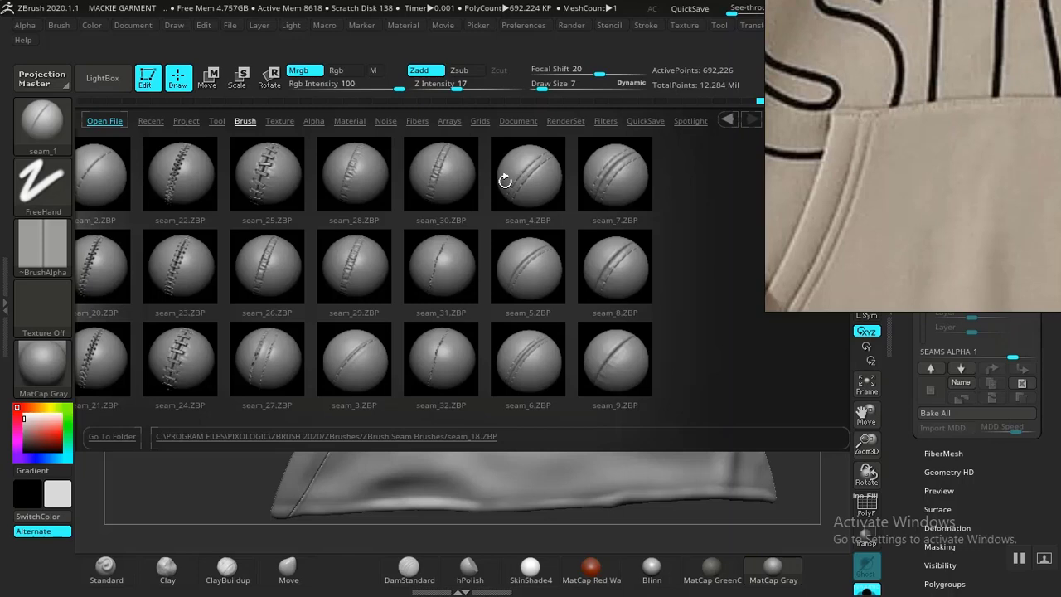
{"action": "left_click", "coordinate": [297, 278]}
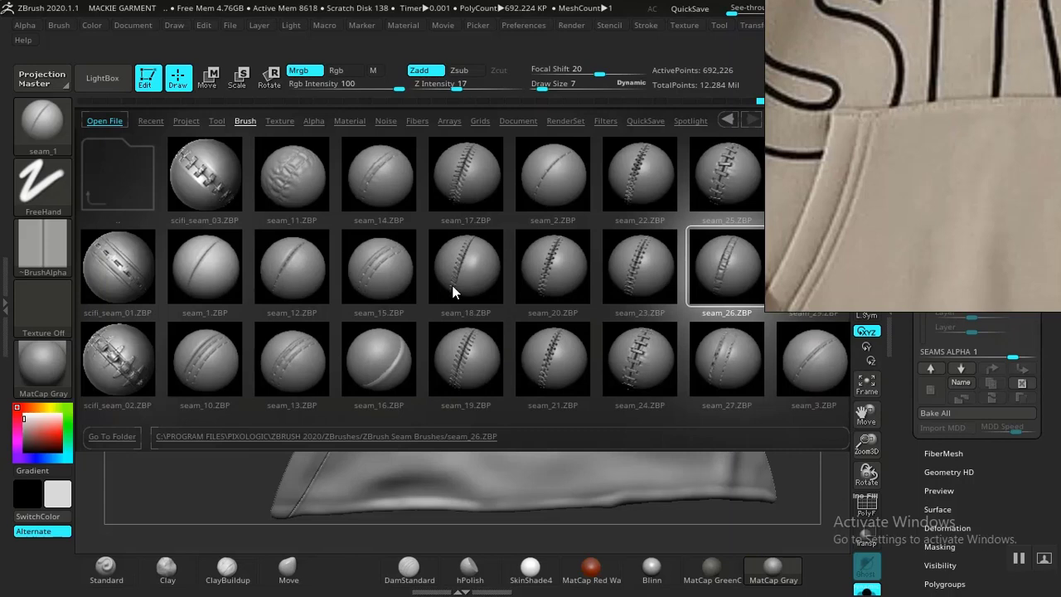
{"action": "double_click", "coordinate": [379, 360]}
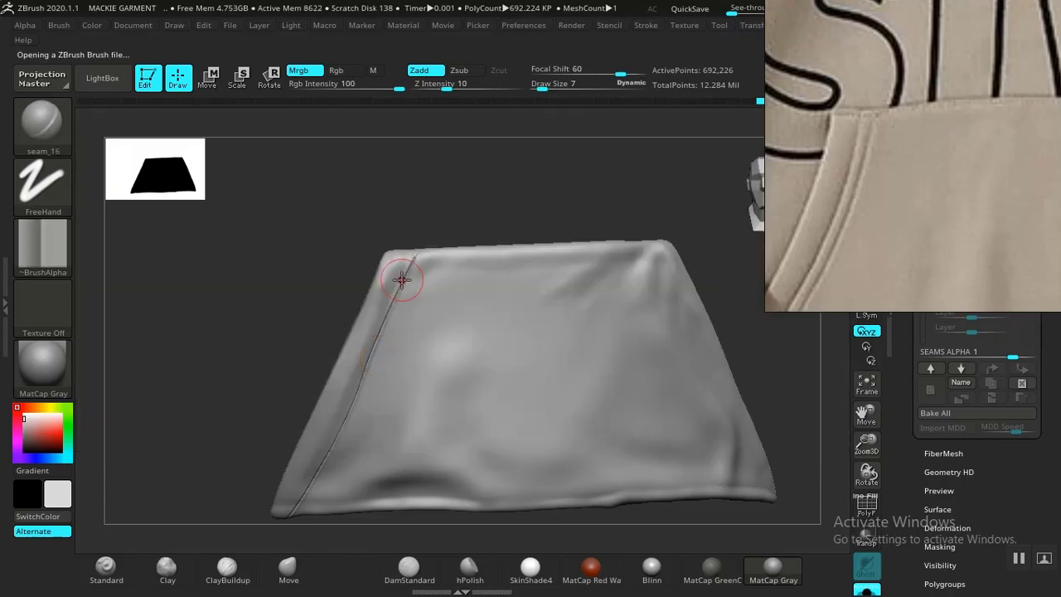
{"action": "key", "text": "ctrl"}
{"action": "key", "text": "ctrl+z"}
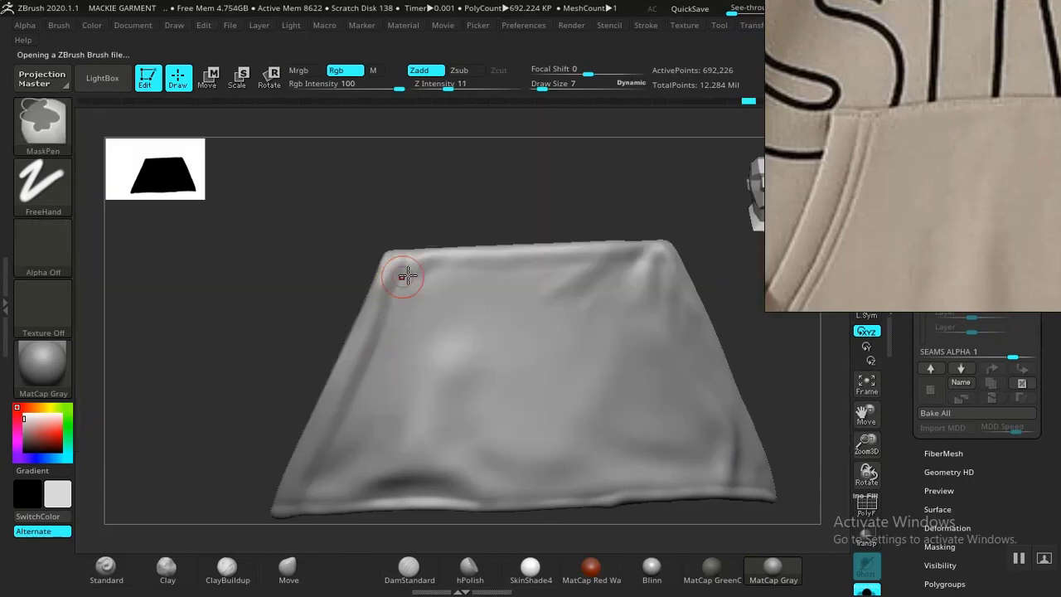
- Try two parallel seam_16 lines down the pocket's left slanted edge at Draw Size 10, extending the inner one to the bottom corner
{"action": "left_click_drag", "start_coordinate": [410, 262], "coordinate": [358, 409]}
{"action": "left_click_drag", "start_coordinate": [287, 352], "coordinate": [298, 275]}
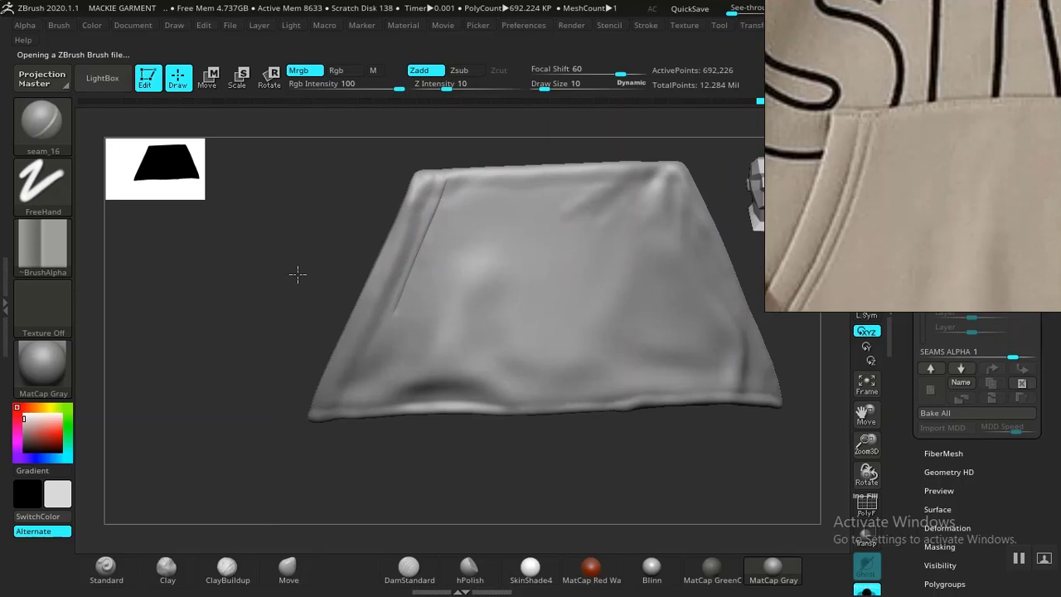
{"action": "mouse_move", "coordinate": [298, 274]}
{"action": "left_mouse_down", "text": "alt"}
{"action": "mouse_move", "coordinate": [229, 306]}
{"action": "mouse_move", "coordinate": [199, 240]}
{"action": "mouse_move", "coordinate": [224, 249]}
{"action": "left_mouse_up", "text": "alt"}
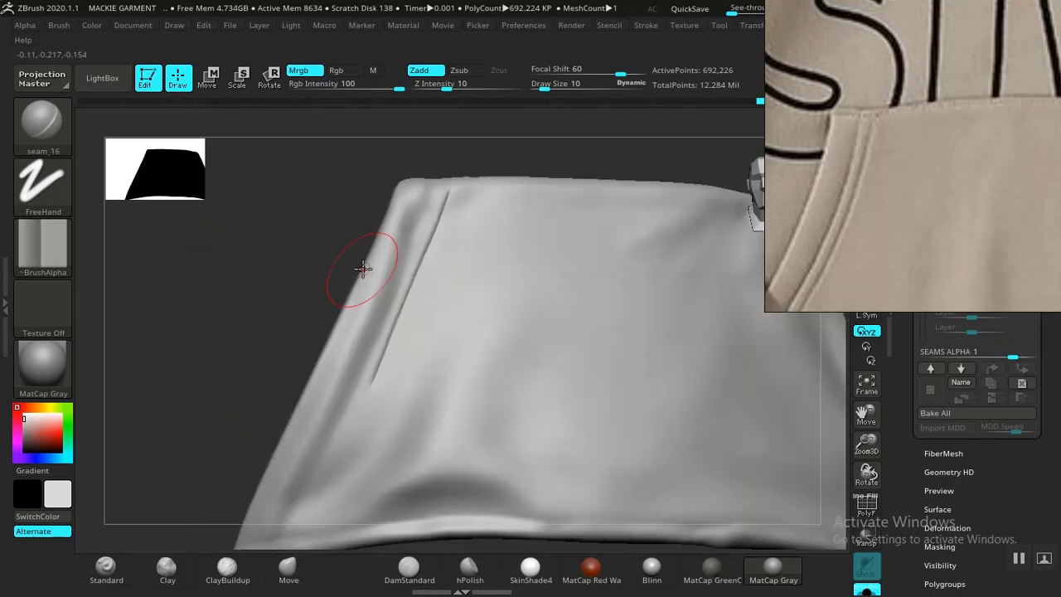
{"action": "mouse_move", "coordinate": [433, 189]}
{"action": "left_mouse_down"}
{"action": "mouse_move", "coordinate": [386, 296]}
{"action": "mouse_move", "coordinate": [230, 348]}
{"action": "mouse_move", "coordinate": [239, 362]}
{"action": "mouse_move", "coordinate": [243, 310]}
{"action": "mouse_move", "coordinate": [213, 287]}
{"action": "mouse_move", "coordinate": [211, 388]}
{"action": "mouse_move", "coordinate": [239, 263]}
{"action": "mouse_move", "coordinate": [243, 338]}
{"action": "mouse_move", "coordinate": [273, 221]}
{"action": "mouse_move", "coordinate": [415, 223]}
{"action": "mouse_move", "coordinate": [386, 303]}
{"action": "left_mouse_up"}
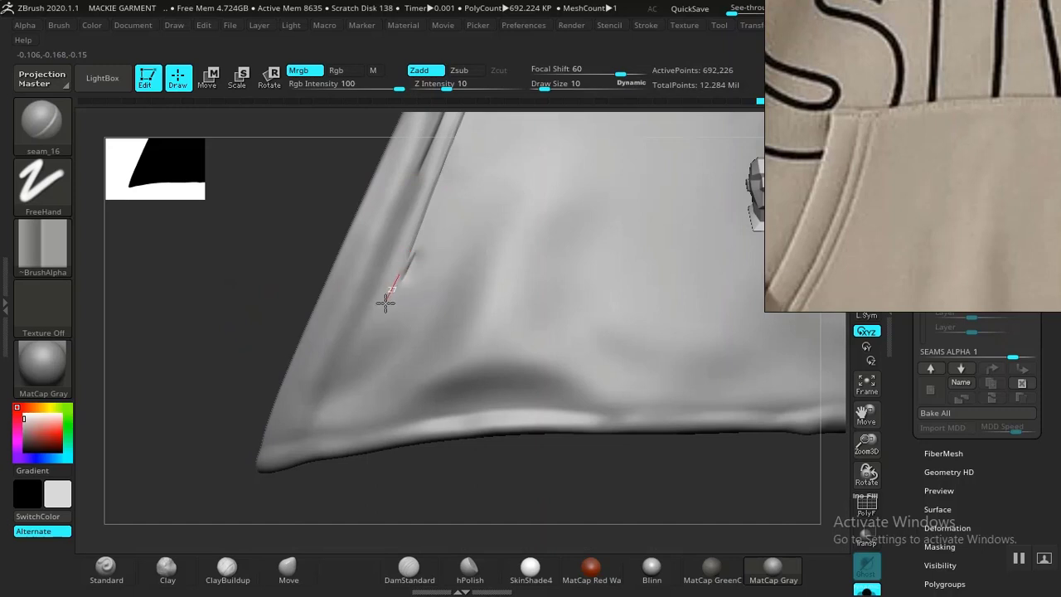
{"action": "key", "text": "ctrl"}
{"action": "left_click_drag", "start_coordinate": [412, 248], "coordinate": [317, 448]}
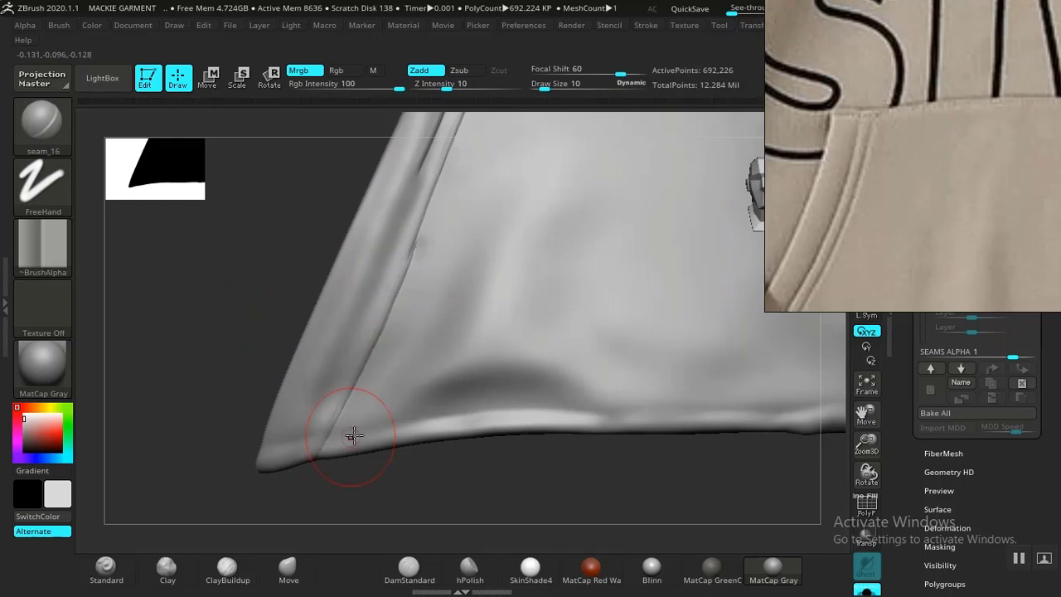
- Undo the lower extension, retry short continuations of the seam_16 line, and undo all strokes on the slanted edge
{"action": "key", "text": "ctrl+z"}
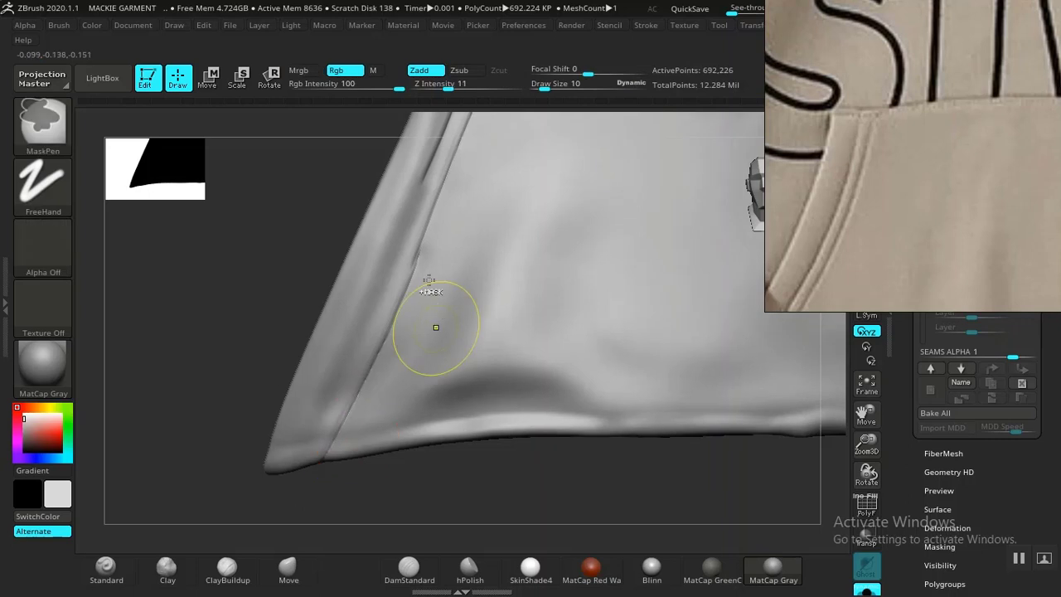
{"action": "key", "text": "ctrl+z"}
{"action": "mouse_move", "coordinate": [417, 251]}
{"action": "left_mouse_down"}
{"action": "mouse_move", "coordinate": [393, 303]}
{"action": "mouse_move", "coordinate": [403, 296]}
{"action": "left_mouse_up"}
{"action": "key", "text": "ctrl+z"}
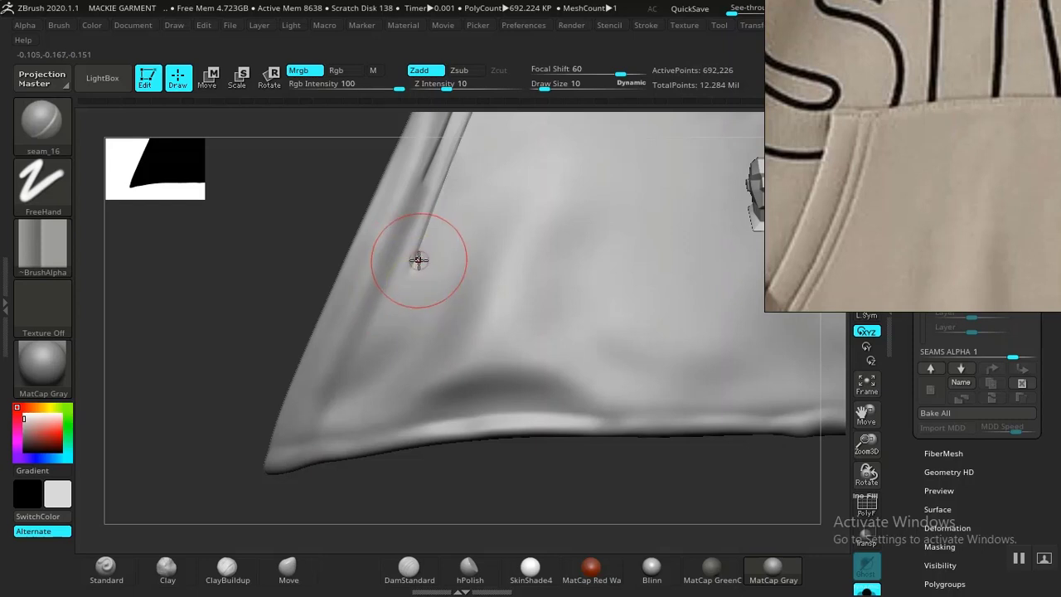
{"action": "left_click_drag", "start_coordinate": [418, 261], "coordinate": [393, 305]}
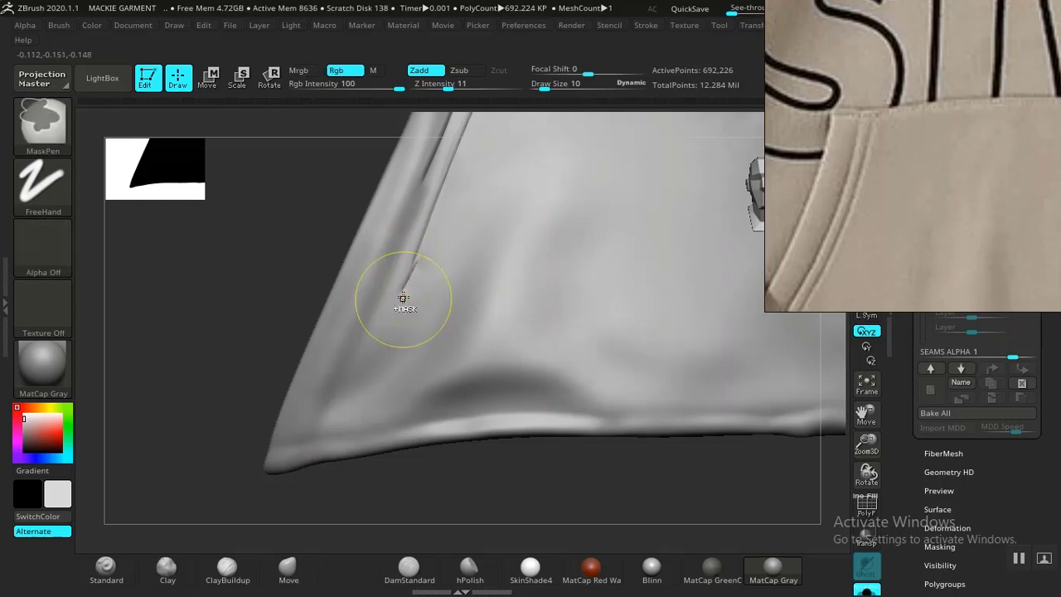
{"action": "key", "text": "ctrl+z"}
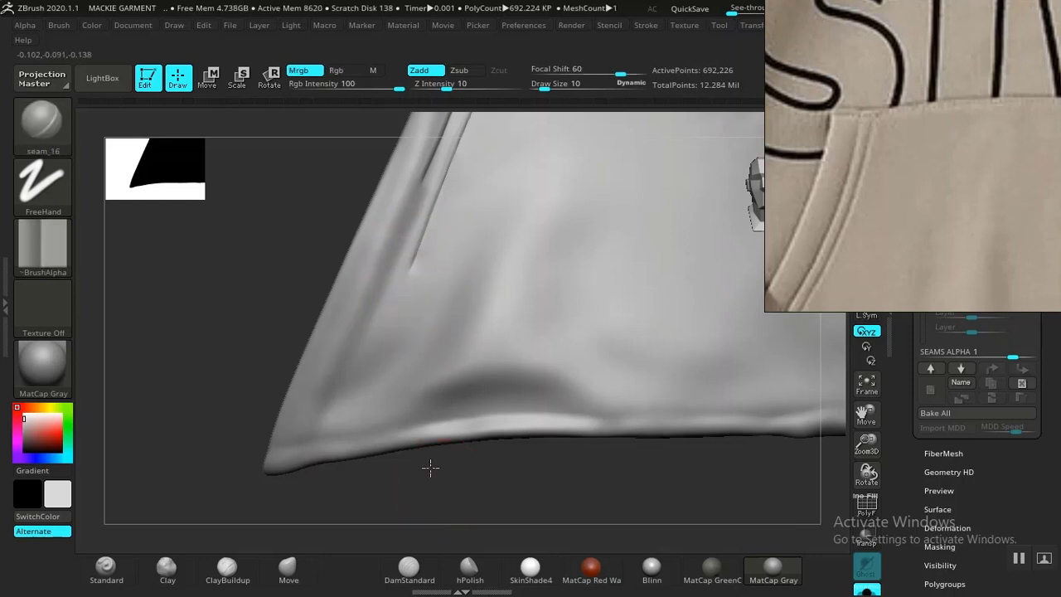
{"action": "left_click_drag", "start_coordinate": [428, 466], "coordinate": [417, 434], "text": "alt"}
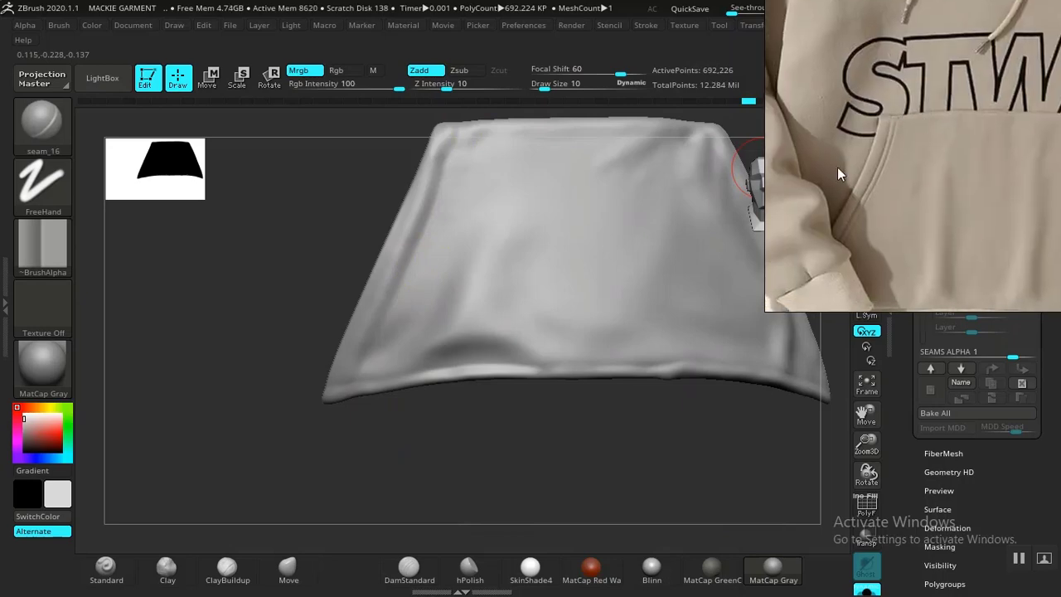
- Try one continuous seam_16 line from the pocket's top edge to its lower left corner at Z Intensity 10, then undo it
{"action": "left_click_drag", "start_coordinate": [340, 447], "coordinate": [342, 480]}
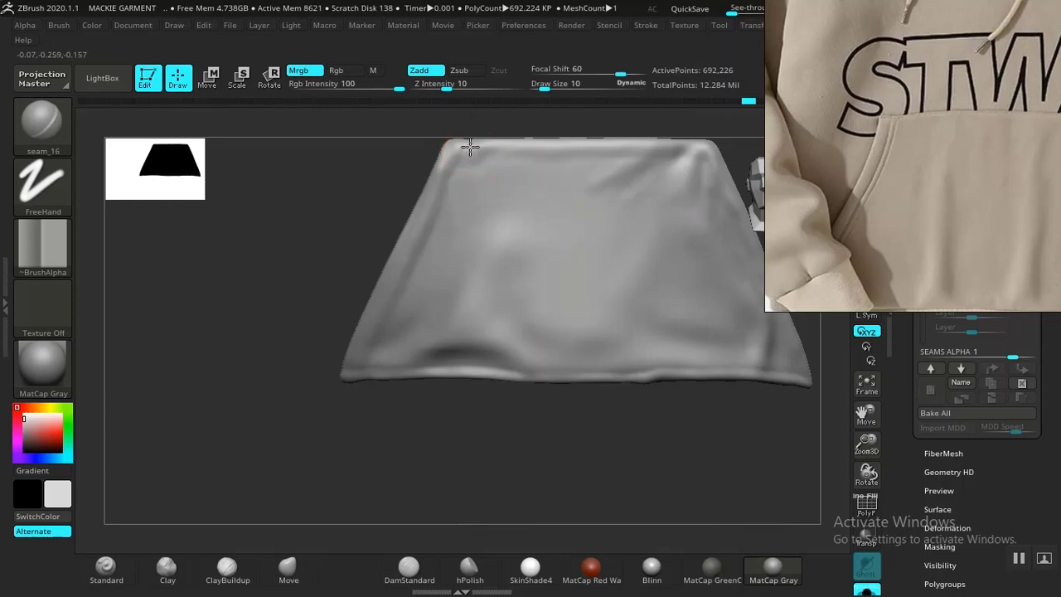
{"action": "mouse_move", "coordinate": [470, 146]}
{"action": "left_mouse_down"}
{"action": "mouse_move", "coordinate": [429, 262]}
{"action": "mouse_move", "coordinate": [348, 404]}
{"action": "left_mouse_up"}
{"action": "mouse_move", "coordinate": [485, 454]}
{"action": "left_mouse_down", "text": "alt"}
{"action": "mouse_move", "coordinate": [495, 473]}
{"action": "mouse_move", "coordinate": [563, 521]}
{"action": "left_mouse_up", "text": "alt"}
{"action": "left_click_drag", "start_coordinate": [244, 324], "coordinate": [328, 281]}
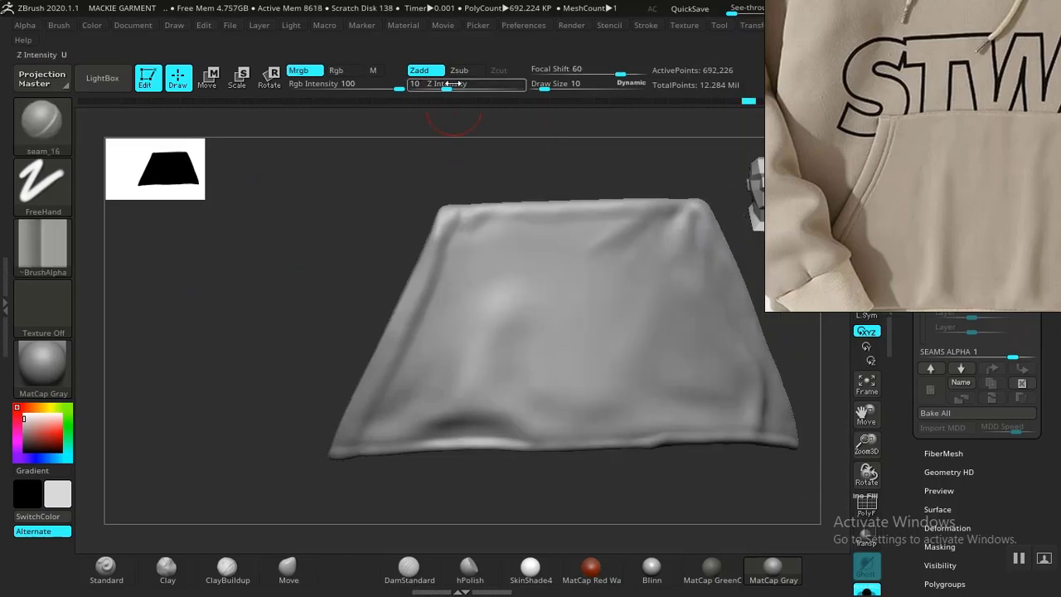
- Set the Z Intensity to 16 and draw two parallel seam_16 lines down the pocket's left slanted edge, extending them to the top edge
{"action": "left_click_drag", "start_coordinate": [451, 85], "coordinate": [456, 86]}
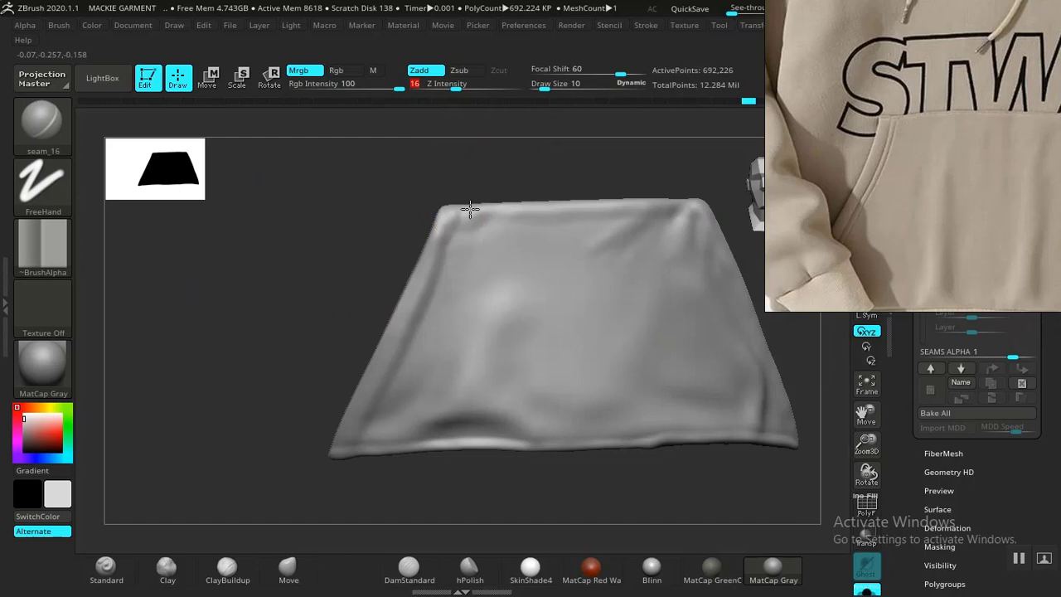
{"action": "mouse_move", "coordinate": [470, 210]}
{"action": "left_mouse_down"}
{"action": "mouse_move", "coordinate": [400, 388]}
{"action": "mouse_move", "coordinate": [348, 473]}
{"action": "left_mouse_up"}
{"action": "mouse_move", "coordinate": [461, 213]}
{"action": "left_mouse_down"}
{"action": "mouse_move", "coordinate": [411, 348]}
{"action": "mouse_move", "coordinate": [339, 479]}
{"action": "left_mouse_up"}
{"action": "mouse_move", "coordinate": [571, 173]}
{"action": "left_mouse_down", "text": "alt"}
{"action": "mouse_move", "coordinate": [508, 207]}
{"action": "mouse_move", "coordinate": [559, 303]}
{"action": "mouse_move", "coordinate": [453, 277]}
{"action": "mouse_move", "coordinate": [416, 255]}
{"action": "mouse_move", "coordinate": [425, 232]}
{"action": "left_mouse_up", "text": "alt"}
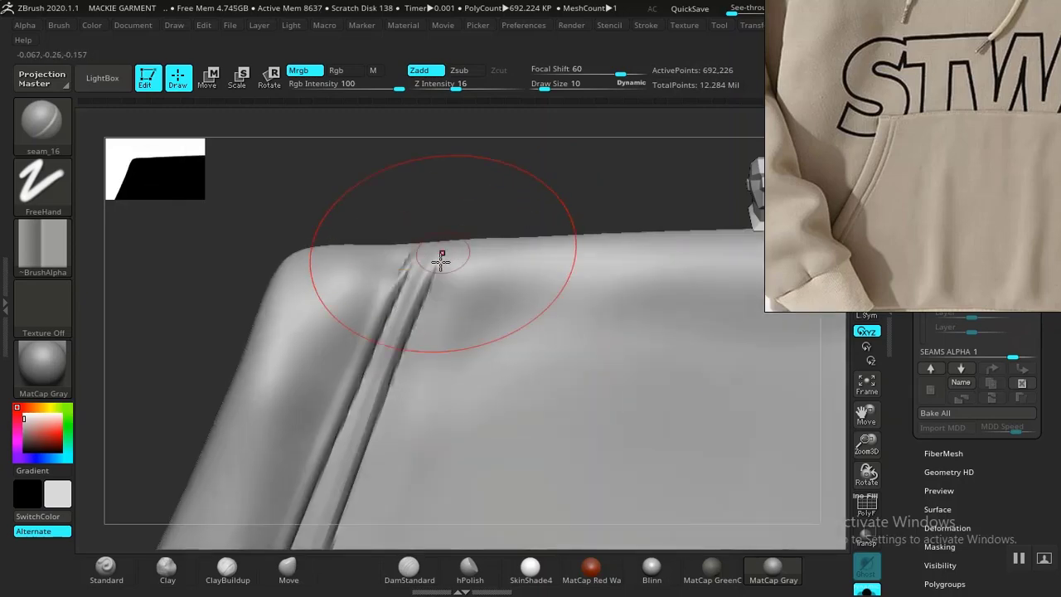
{"action": "left_click_drag", "start_coordinate": [433, 279], "coordinate": [451, 230]}
- Draw two matching parallel seam_16 lines down the pocket's right slanted edge, from the top edge to the bottom corner
{"action": "left_click_drag", "start_coordinate": [406, 178], "coordinate": [338, 113], "text": "alt"}
{"action": "left_click_drag", "start_coordinate": [636, 233], "coordinate": [589, 213], "text": "alt"}
{"action": "mouse_move", "coordinate": [595, 205]}
{"action": "left_mouse_down"}
{"action": "mouse_move", "coordinate": [664, 238]}
{"action": "mouse_move", "coordinate": [583, 208]}
{"action": "mouse_move", "coordinate": [436, 180]}
{"action": "mouse_move", "coordinate": [467, 262]}
{"action": "mouse_move", "coordinate": [552, 390]}
{"action": "left_mouse_up"}
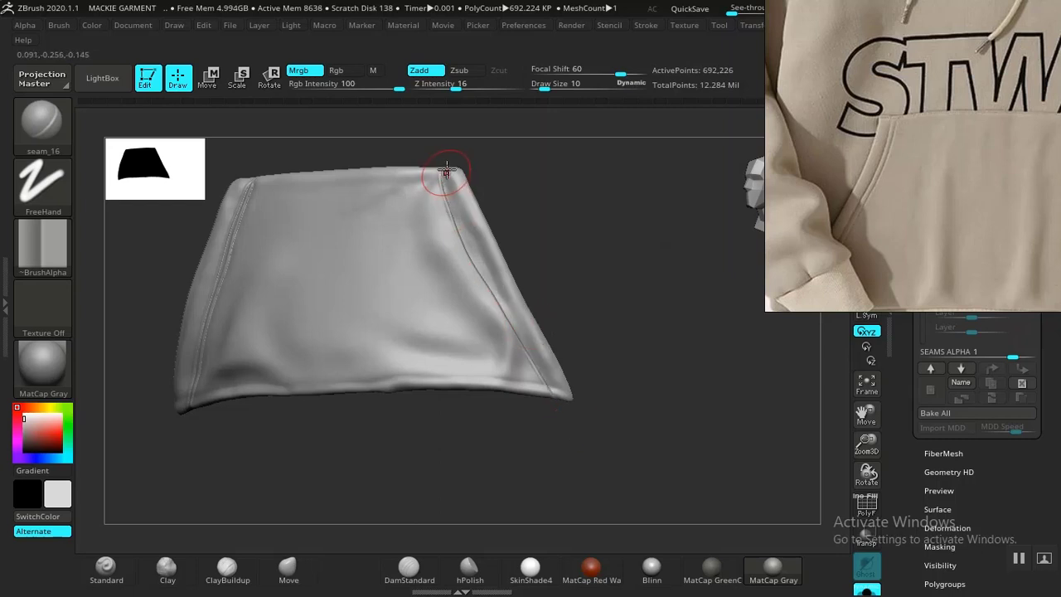
{"action": "mouse_move", "coordinate": [447, 171]}
{"action": "left_mouse_down"}
{"action": "mouse_move", "coordinate": [453, 210]}
{"action": "mouse_move", "coordinate": [585, 427]}
{"action": "left_mouse_up"}
{"action": "left_click_drag", "start_coordinate": [645, 398], "coordinate": [621, 252], "text": "alt"}
{"action": "left_click_drag", "start_coordinate": [677, 166], "coordinate": [616, 189]}
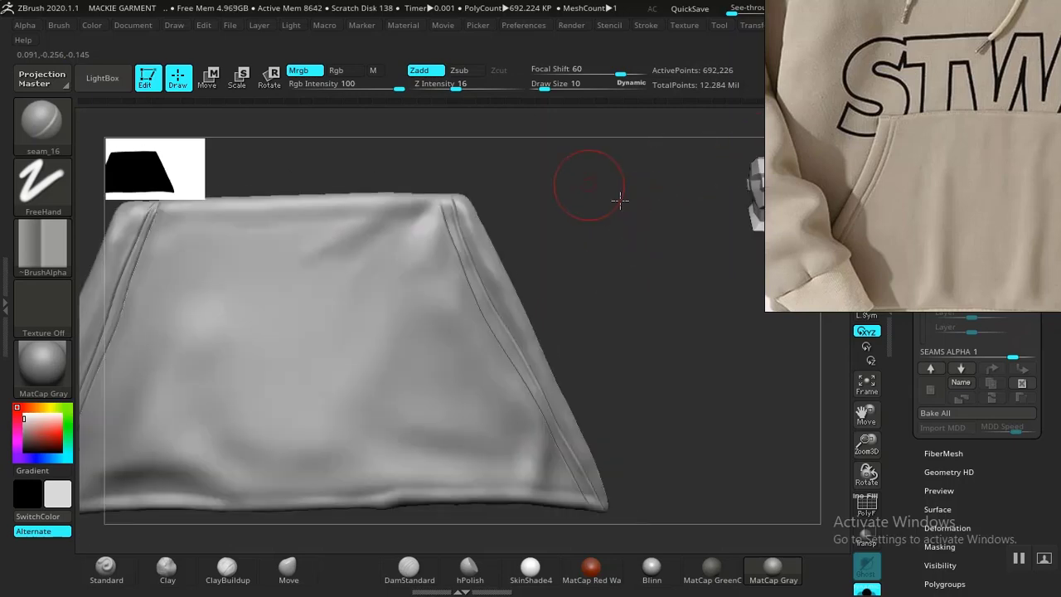
- Draw a seam_16 line just below the pocket's top edge, from the right corner to the left, and inspect the corner join
{"action": "left_click_drag", "start_coordinate": [710, 225], "coordinate": [564, 249], "text": "alt"}
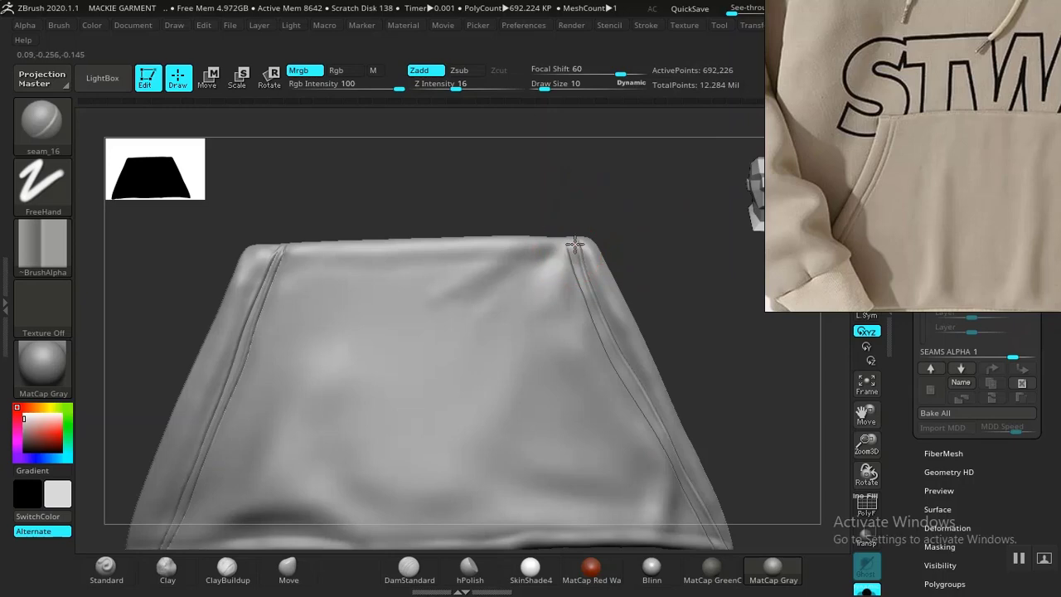
{"action": "left_click_drag", "start_coordinate": [575, 243], "coordinate": [225, 253]}
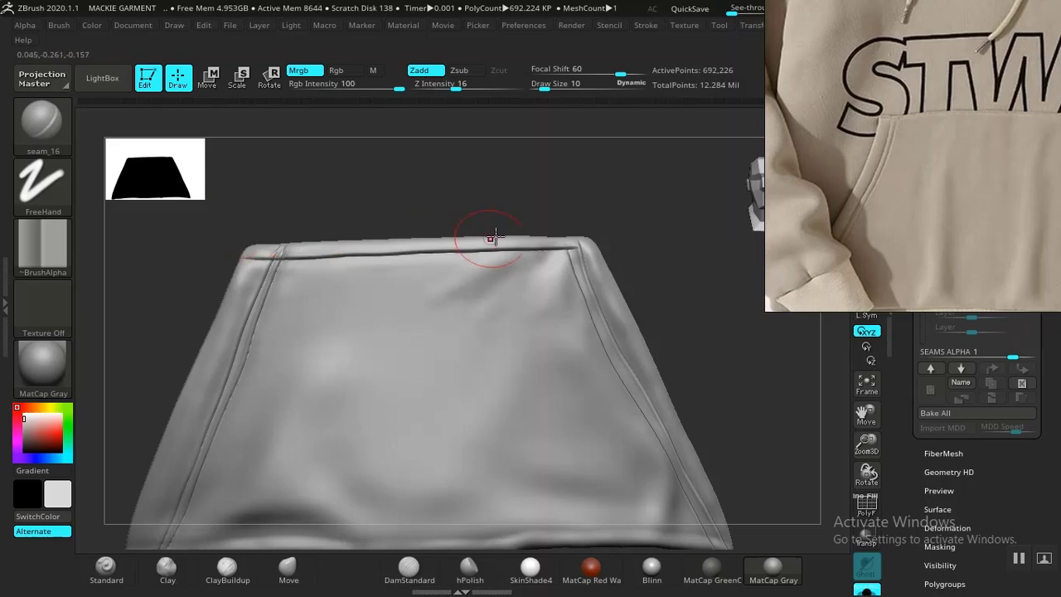
{"action": "left_click_drag", "start_coordinate": [663, 267], "coordinate": [564, 315], "text": "alt"}
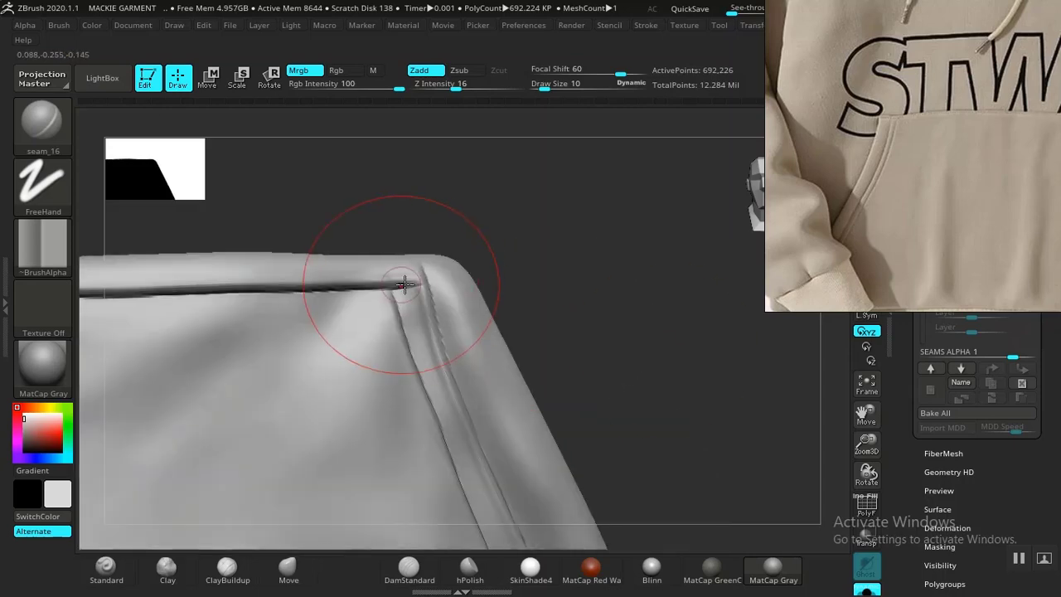
{"action": "mouse_move", "coordinate": [577, 253]}
{"action": "left_mouse_down"}
{"action": "mouse_move", "coordinate": [589, 270]}
{"action": "mouse_move", "coordinate": [561, 202]}
{"action": "mouse_move", "coordinate": [489, 247]}
{"action": "mouse_move", "coordinate": [435, 199]}
{"action": "mouse_move", "coordinate": [604, 287]}
{"action": "mouse_move", "coordinate": [861, 235]}
{"action": "left_mouse_up"}
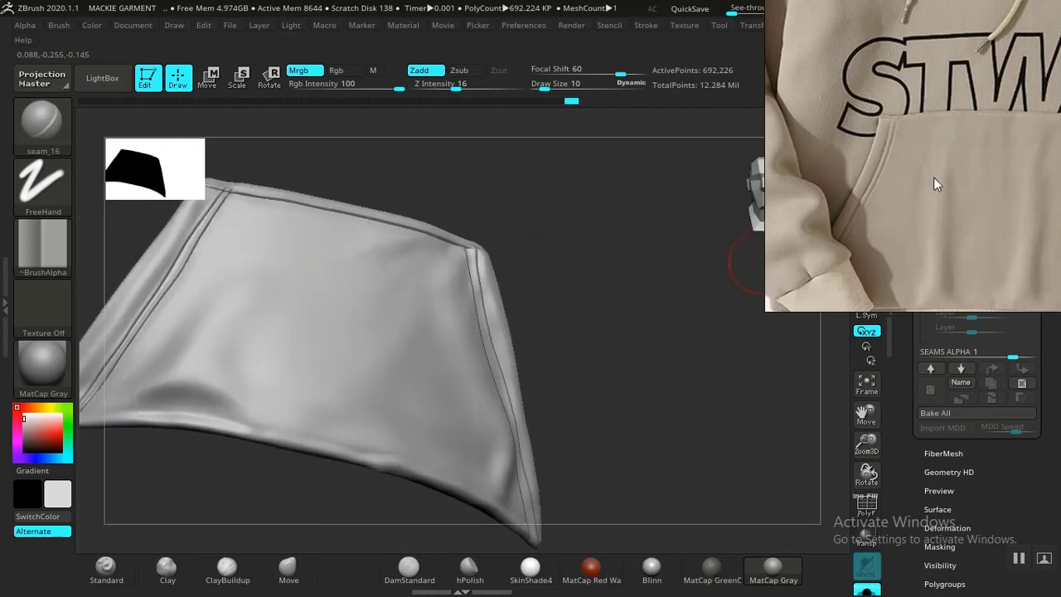
- Try a seam_16 line along the pocket's bottom edge, starting from the right corner, and undo each attempt
{"action": "left_click_drag", "start_coordinate": [703, 273], "coordinate": [612, 292], "text": "shift"}
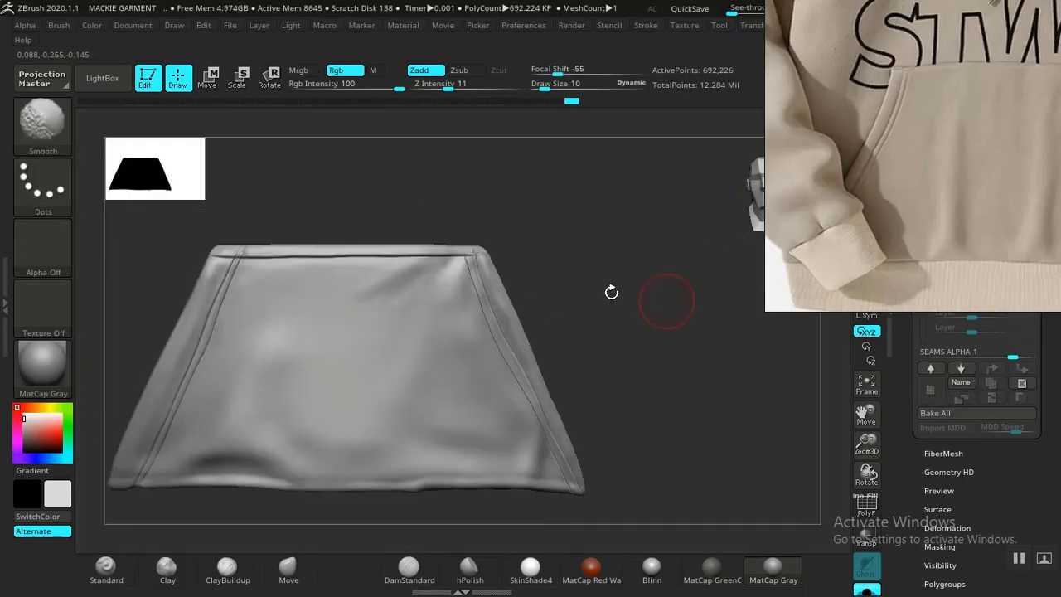
{"action": "left_click_drag", "start_coordinate": [593, 454], "coordinate": [636, 324], "text": "alt"}
{"action": "mouse_move", "coordinate": [690, 286]}
{"action": "left_mouse_down", "text": "alt"}
{"action": "mouse_move", "coordinate": [680, 357]}
{"action": "mouse_move", "coordinate": [715, 286]}
{"action": "left_mouse_up", "text": "alt"}
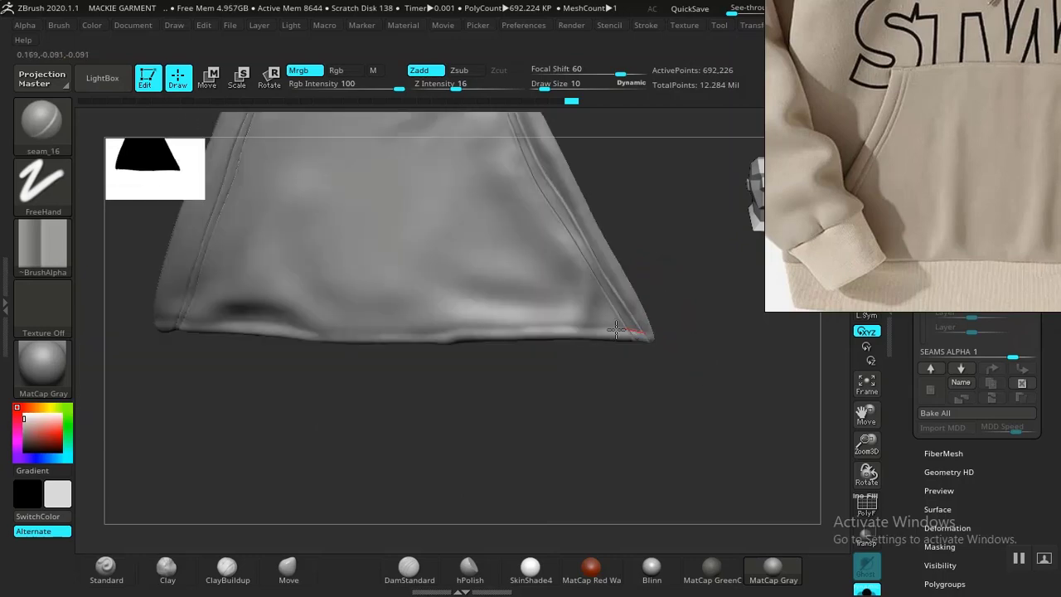
{"action": "left_click_drag", "start_coordinate": [643, 334], "coordinate": [363, 335]}
{"action": "key", "text": "ctrl+z"}
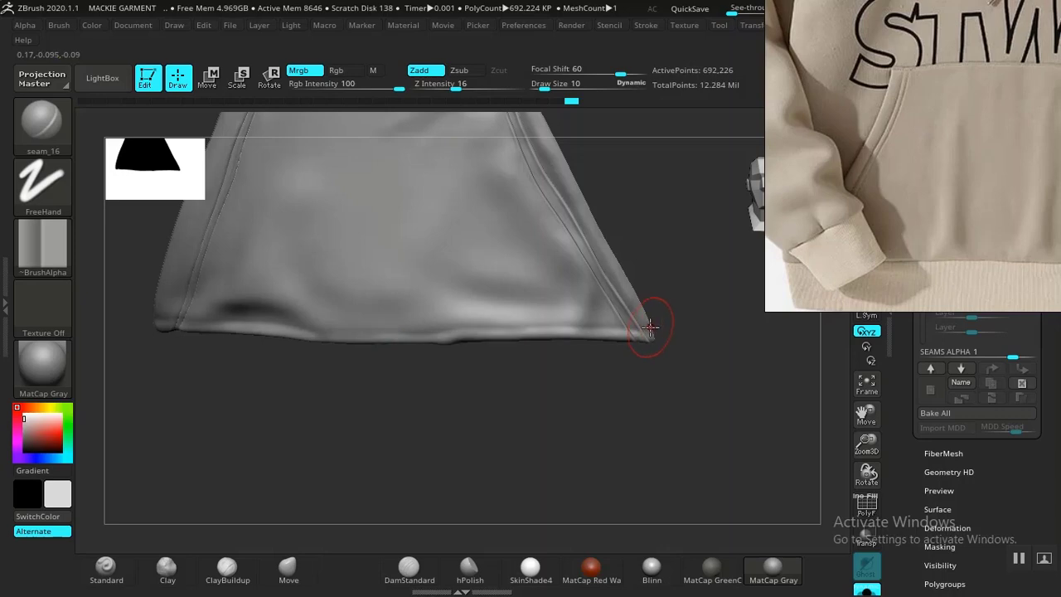
{"action": "left_click_drag", "start_coordinate": [644, 325], "coordinate": [390, 335]}
{"action": "key", "text": "ctrl"}
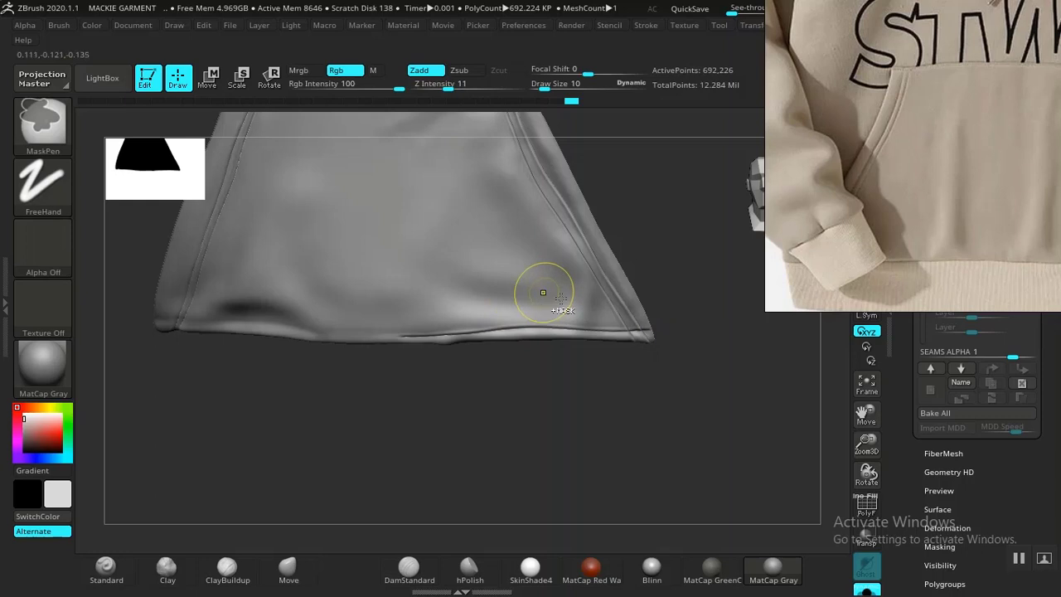
{"action": "key", "text": "ctrl+z"}
- Draw a seam_16 line just above the pocket's bottom edge, from the right corner to the left corner
{"action": "left_click_drag", "start_coordinate": [650, 330], "coordinate": [469, 329]}
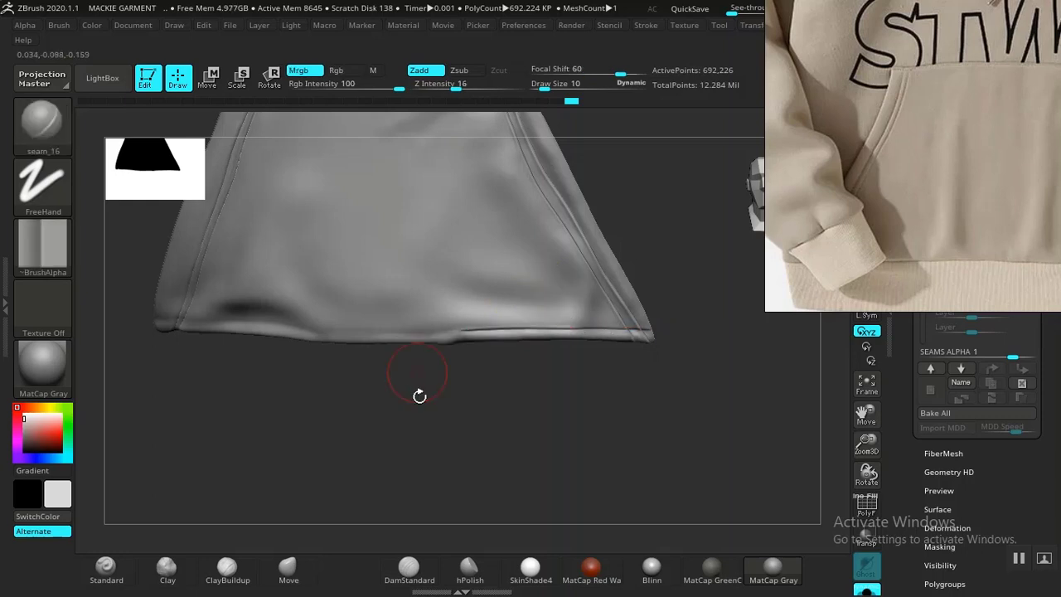
{"action": "mouse_move", "coordinate": [419, 393]}
{"action": "left_mouse_down"}
{"action": "mouse_move", "coordinate": [458, 355]}
{"action": "mouse_move", "coordinate": [509, 398]}
{"action": "mouse_move", "coordinate": [432, 381]}
{"action": "mouse_move", "coordinate": [577, 340]}
{"action": "mouse_move", "coordinate": [516, 320]}
{"action": "mouse_move", "coordinate": [545, 317]}
{"action": "mouse_move", "coordinate": [225, 308]}
{"action": "left_mouse_up"}
{"action": "key", "text": "ctrl+z"}
{"action": "key", "text": "ctrl+z"}
{"action": "mouse_move", "coordinate": [261, 356]}
{"action": "left_mouse_down", "text": "alt"}
{"action": "mouse_move", "coordinate": [530, 351]}
{"action": "mouse_move", "coordinate": [562, 331]}
{"action": "mouse_move", "coordinate": [567, 300]}
{"action": "mouse_move", "coordinate": [319, 319]}
{"action": "left_mouse_up", "text": "alt"}
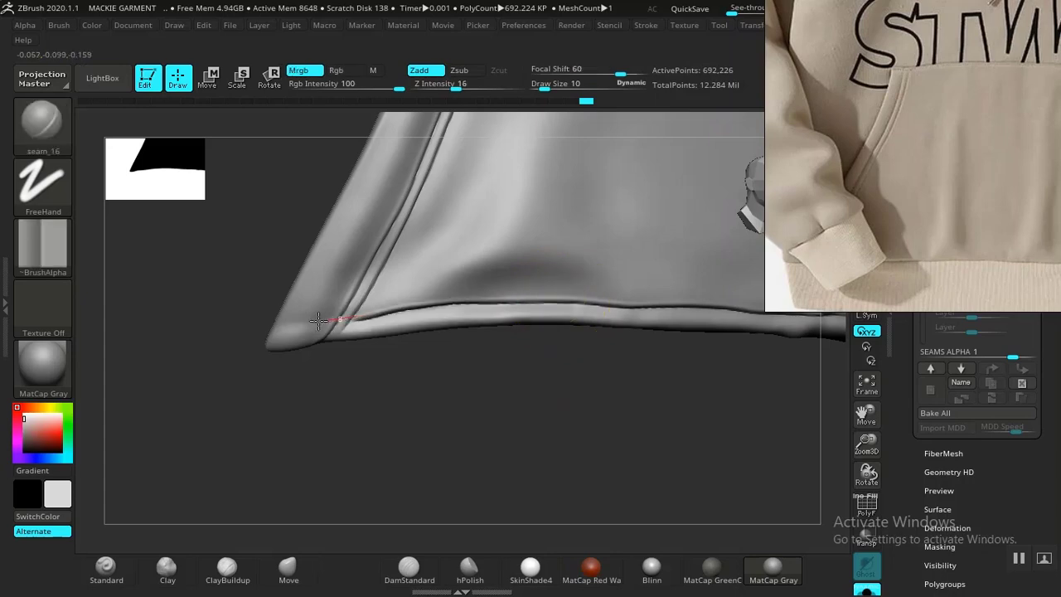
{"action": "left_click_drag", "start_coordinate": [530, 381], "coordinate": [563, 426], "text": "alt"}
{"action": "left_click_drag", "start_coordinate": [533, 390], "coordinate": [373, 250], "text": "alt"}
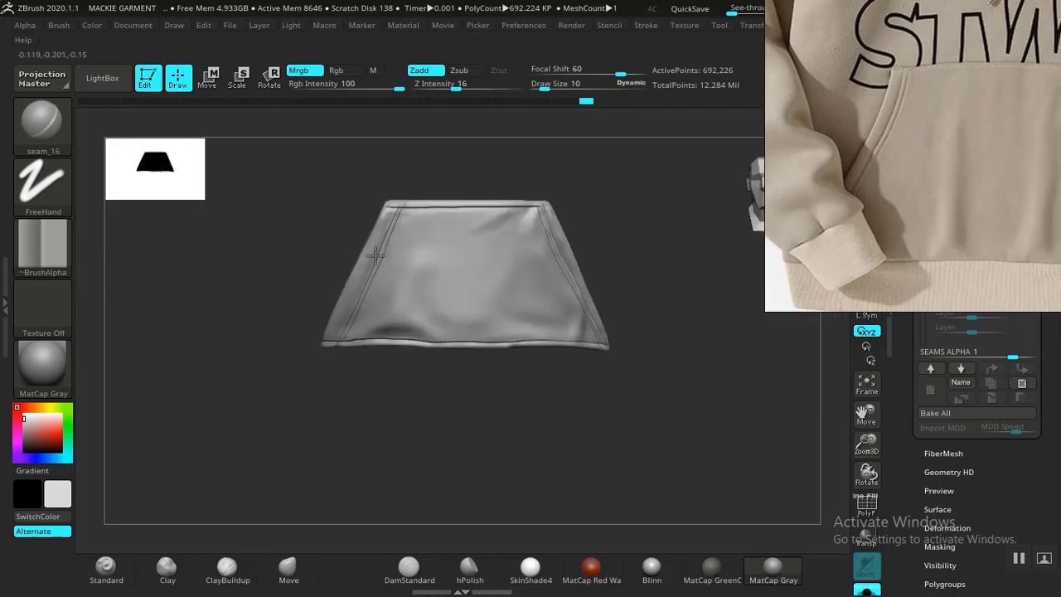
- Switch to the Inflat brush at Draw Size 4 and inflate the upper strip between the pocket's left slanted seam lines
{"action": "left_click_drag", "start_coordinate": [254, 204], "coordinate": [484, 369], "text": "alt"}
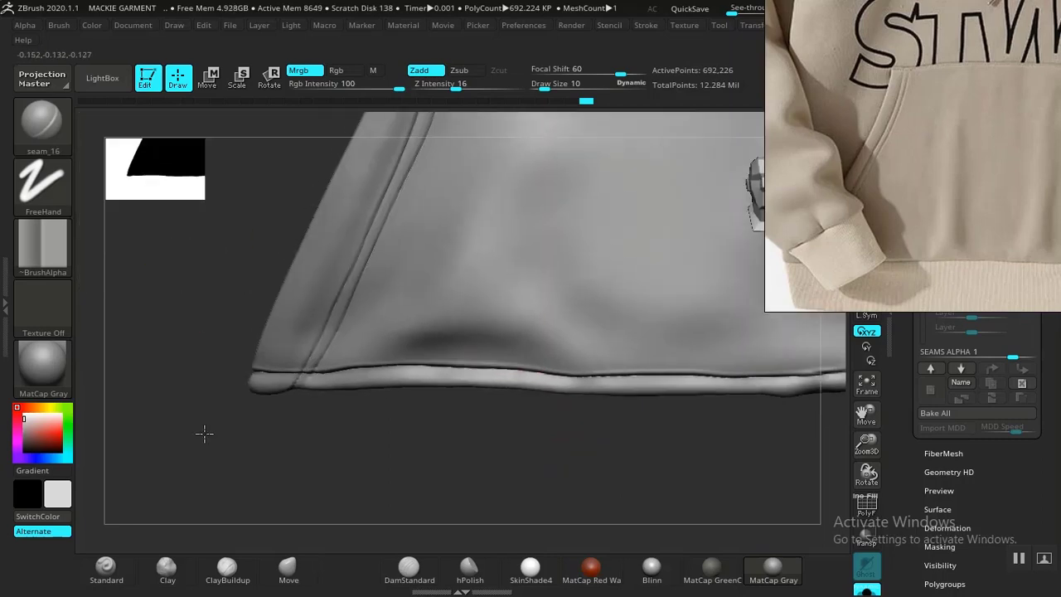
{"action": "left_click_drag", "start_coordinate": [204, 433], "coordinate": [239, 511]}
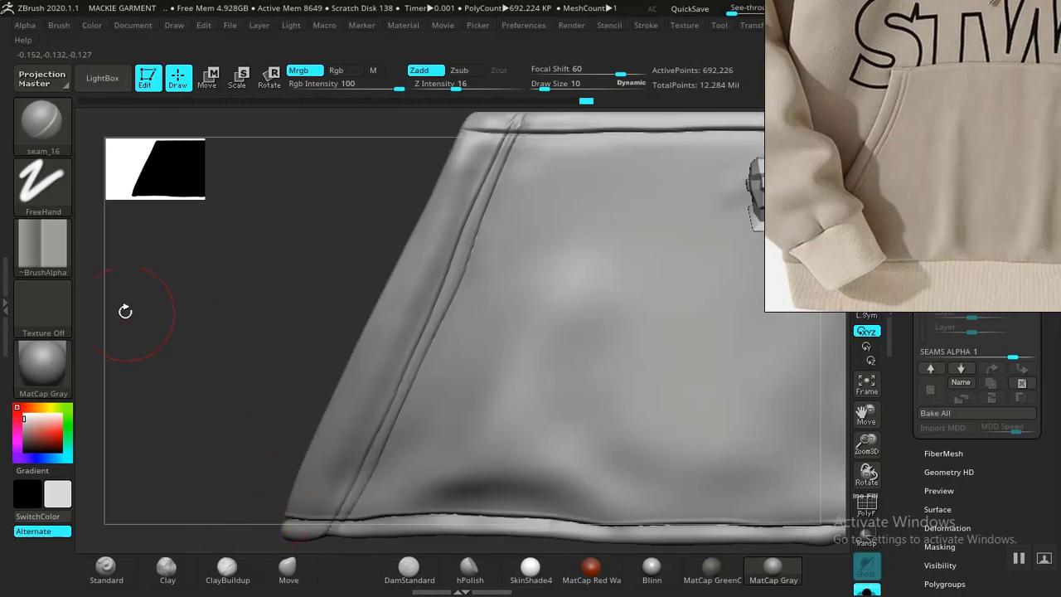
{"action": "key", "text": "b"}
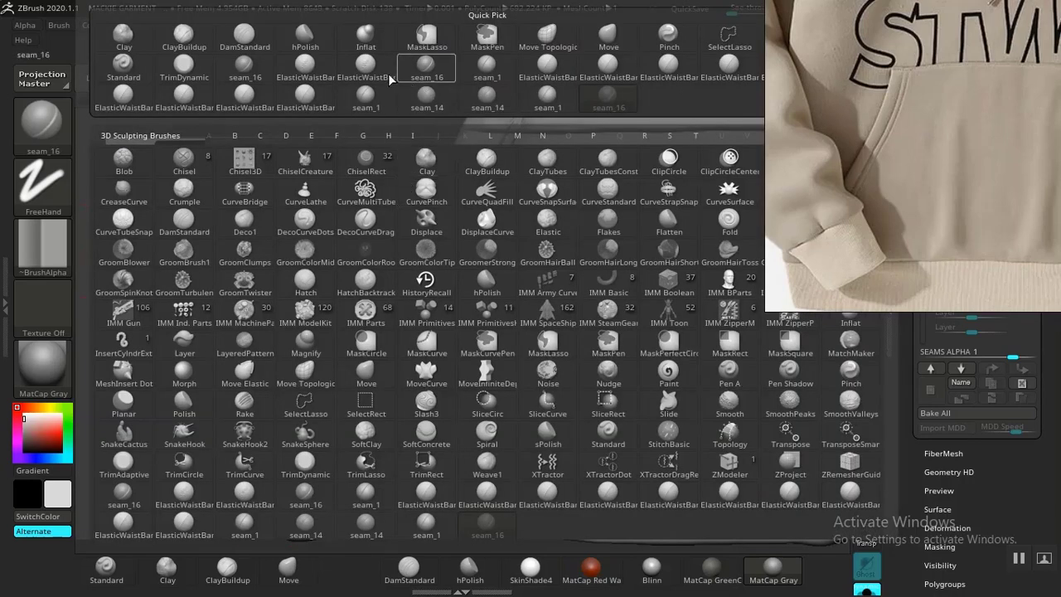
{"action": "left_click", "coordinate": [362, 42]}
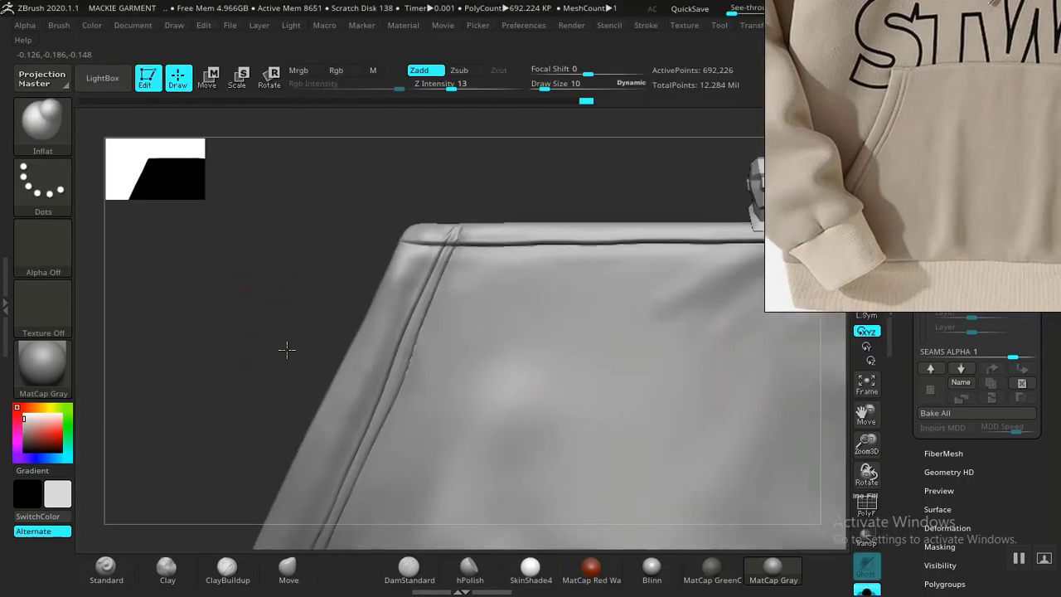
{"action": "left_click_drag", "start_coordinate": [287, 349], "coordinate": [333, 308]}
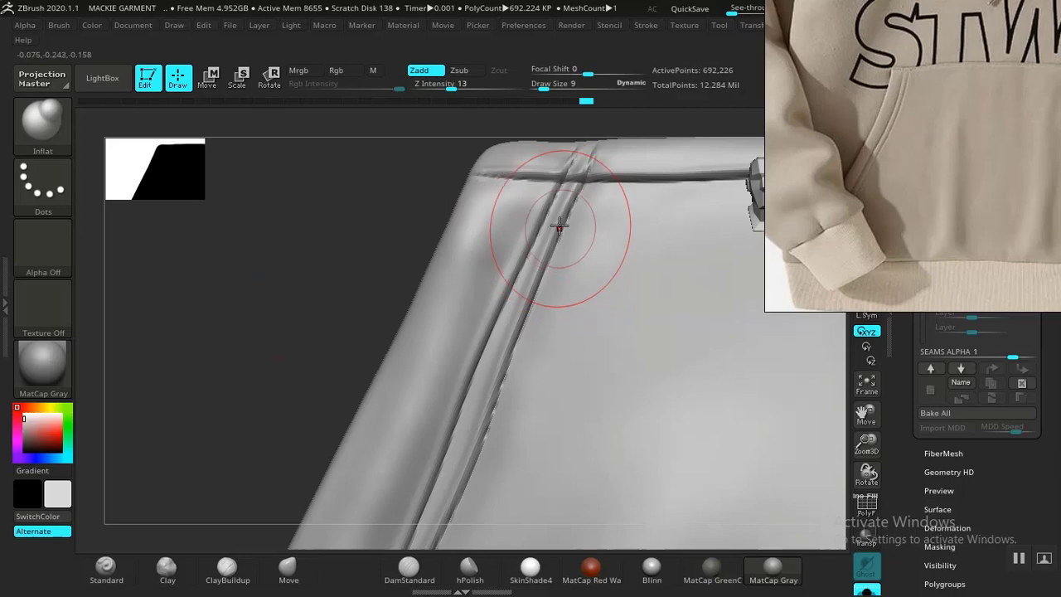
{"action": "key", "text": "bracketleft"}
{"action": "left_click_drag", "start_coordinate": [554, 211], "coordinate": [432, 506]}
{"action": "key", "text": "ctrl+z"}
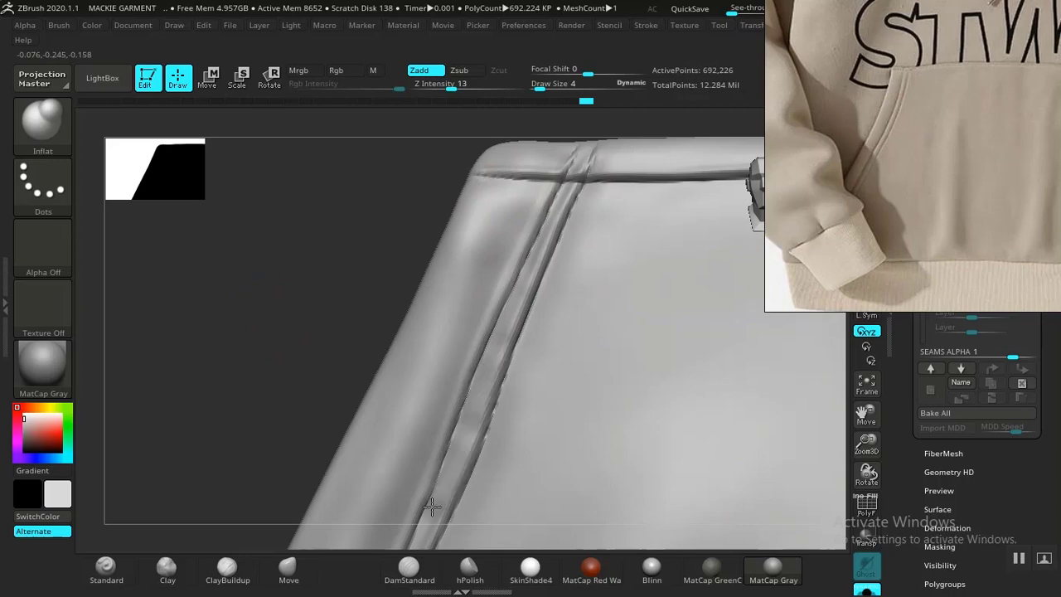
- Inflate the rest of the strip between the left slanted seam lines, down to the pocket's bottom edge
{"action": "right_click_drag", "start_coordinate": [432, 506], "coordinate": [508, 238], "text": "alt"}
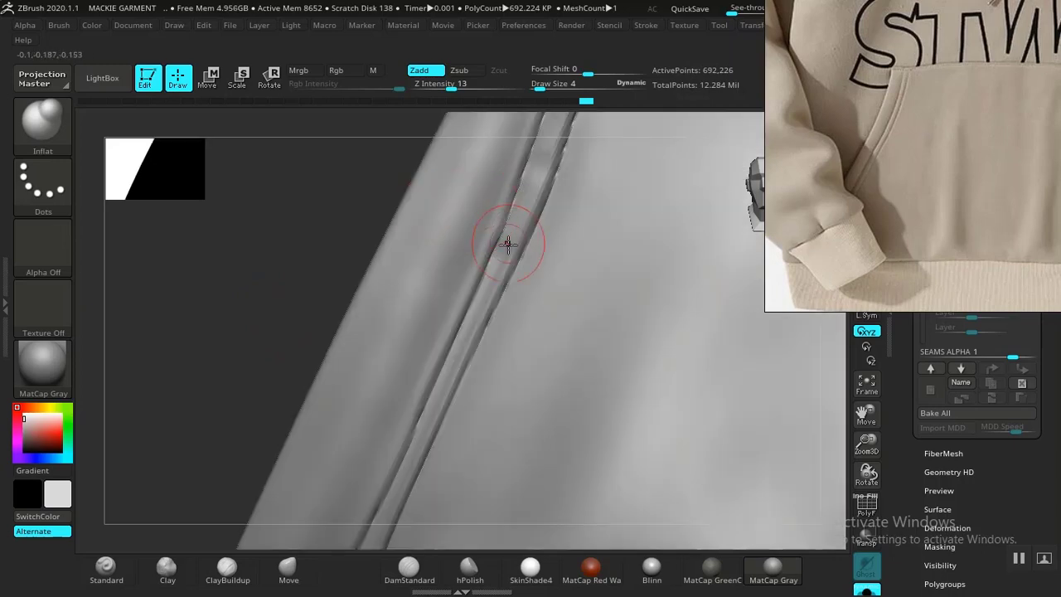
{"action": "right_click_drag", "start_coordinate": [508, 244], "coordinate": [502, 288]}
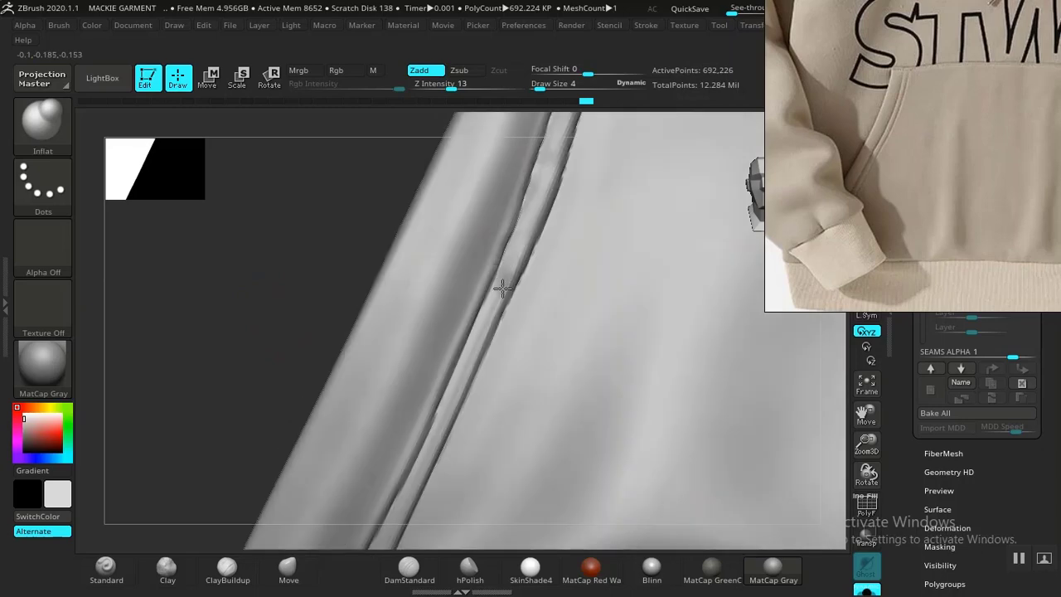
{"action": "left_click_drag", "start_coordinate": [503, 289], "coordinate": [429, 444]}
{"action": "left_click_drag", "start_coordinate": [248, 364], "coordinate": [351, 175], "text": "alt"}
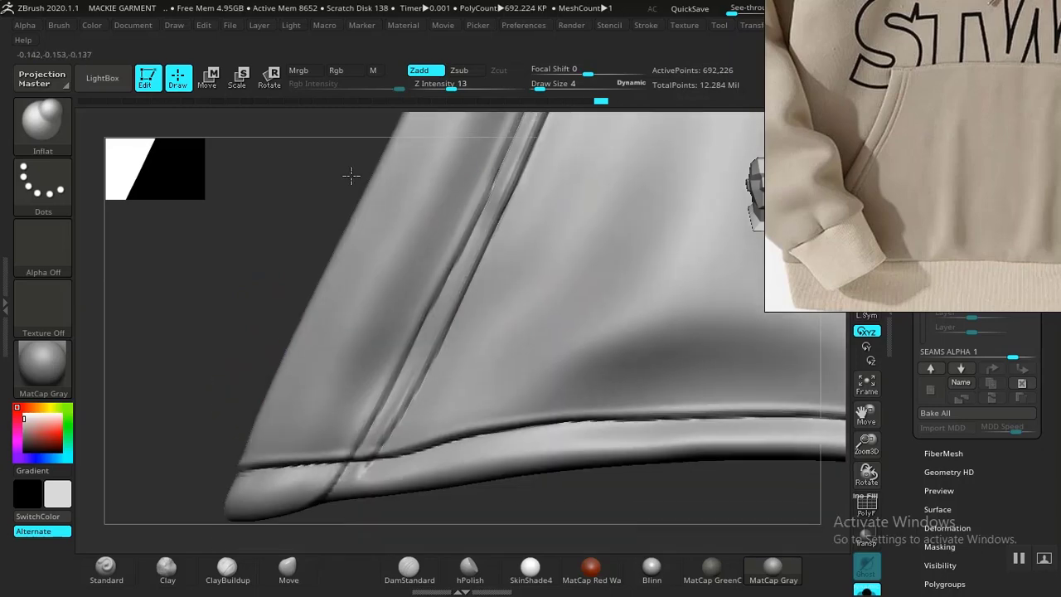
{"action": "mouse_move", "coordinate": [450, 225]}
{"action": "left_mouse_down"}
{"action": "mouse_move", "coordinate": [466, 253]}
{"action": "mouse_move", "coordinate": [459, 275]}
{"action": "mouse_move", "coordinate": [368, 457]}
{"action": "left_mouse_up"}
{"action": "left_click_drag", "start_coordinate": [459, 487], "coordinate": [326, 380], "text": "alt"}
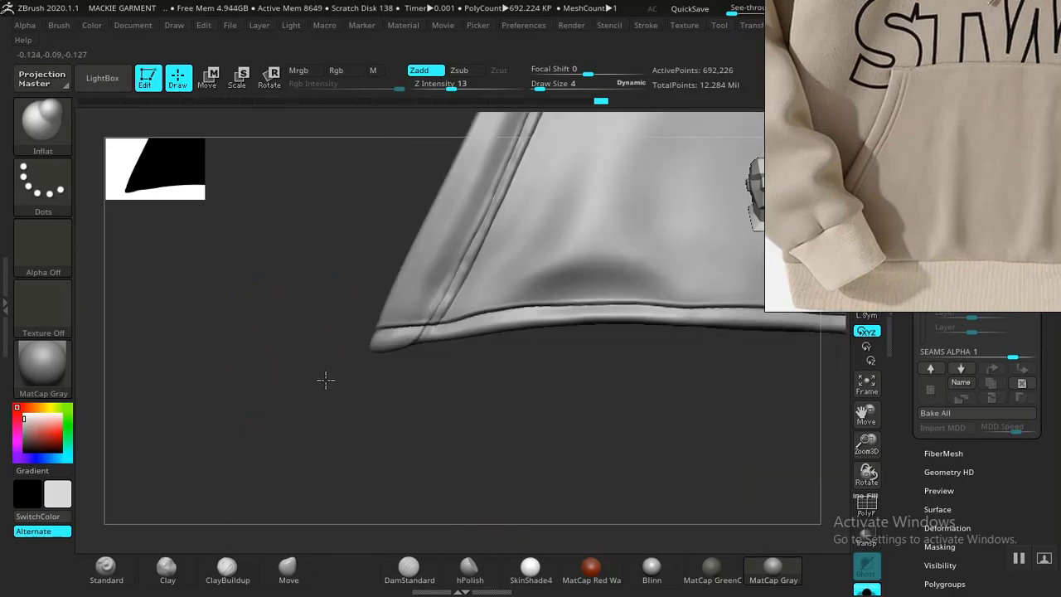
- Examine the whole pocket from the front and the sides, comparing the seam lines on both slanted edges
{"action": "key", "text": "f"}
{"action": "mouse_move", "coordinate": [415, 296]}
{"action": "right_mouse_down"}
{"action": "mouse_move", "coordinate": [497, 237]}
{"action": "mouse_move", "coordinate": [533, 265]}
{"action": "right_mouse_up"}
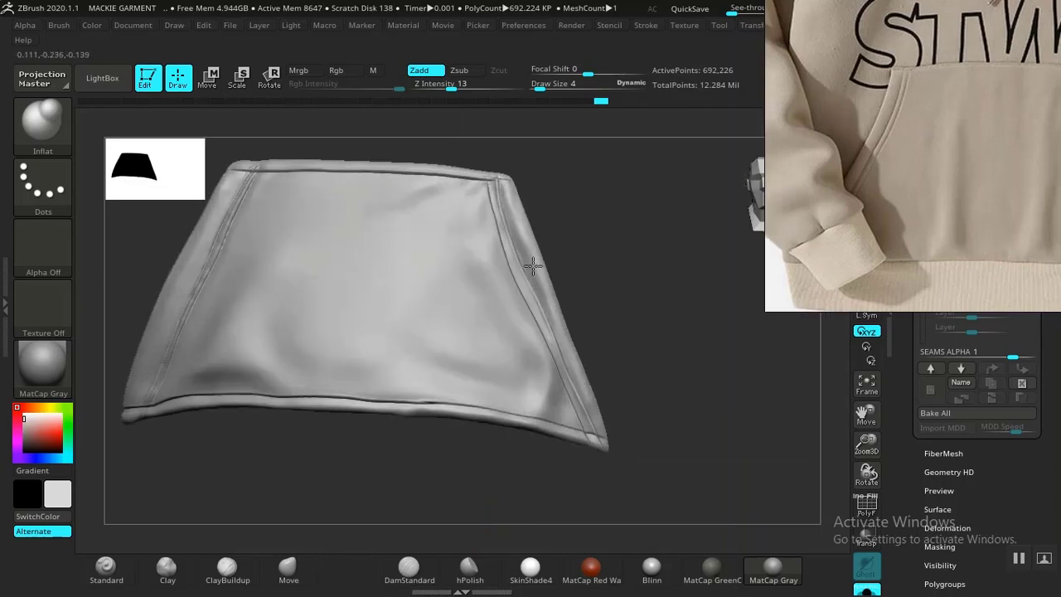
{"action": "left_click_drag", "start_coordinate": [664, 223], "coordinate": [648, 288], "text": "alt"}
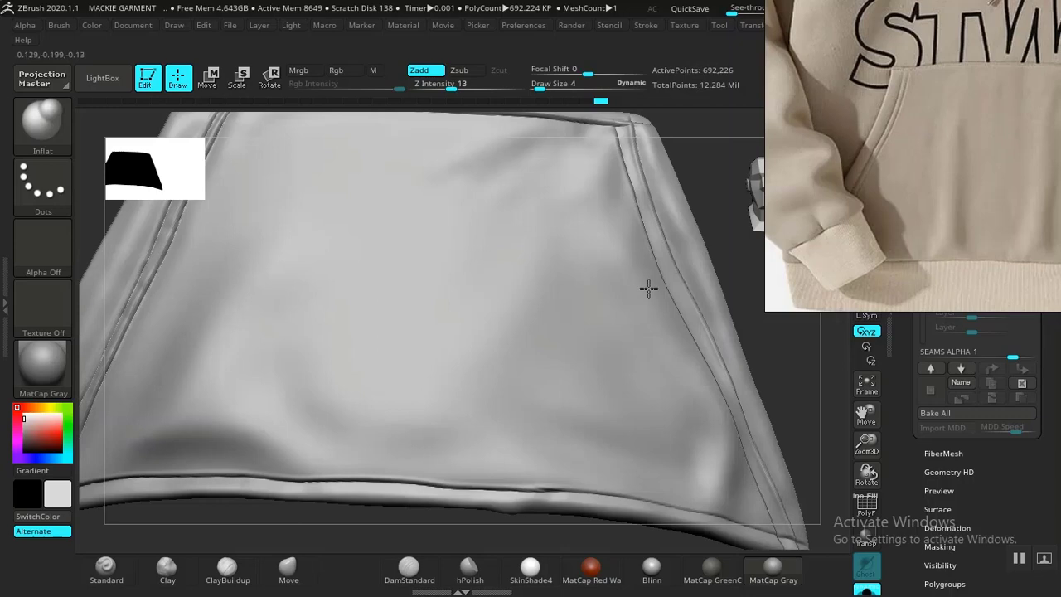
{"action": "right_click_drag", "start_coordinate": [648, 288], "coordinate": [637, 315]}
{"action": "right_click_drag", "start_coordinate": [637, 315], "coordinate": [638, 462], "text": "ctrl"}
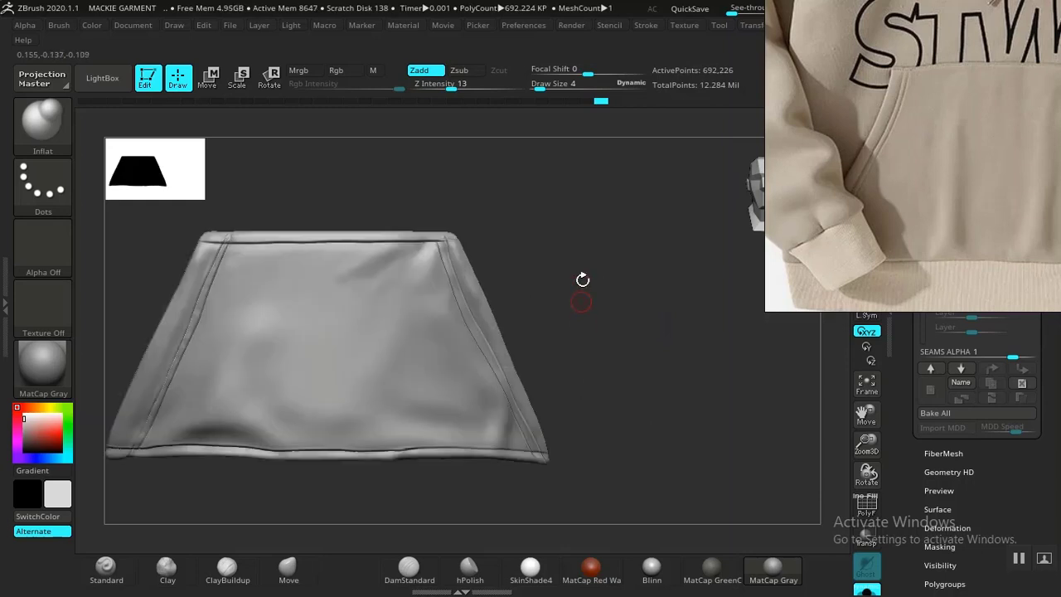
{"action": "right_click_drag", "start_coordinate": [583, 280], "coordinate": [646, 289], "text": "alt"}
{"action": "right_click_drag", "start_coordinate": [646, 288], "coordinate": [651, 357], "text": "ctrl"}
{"action": "left_click_drag", "start_coordinate": [745, 130], "coordinate": [581, 401]}
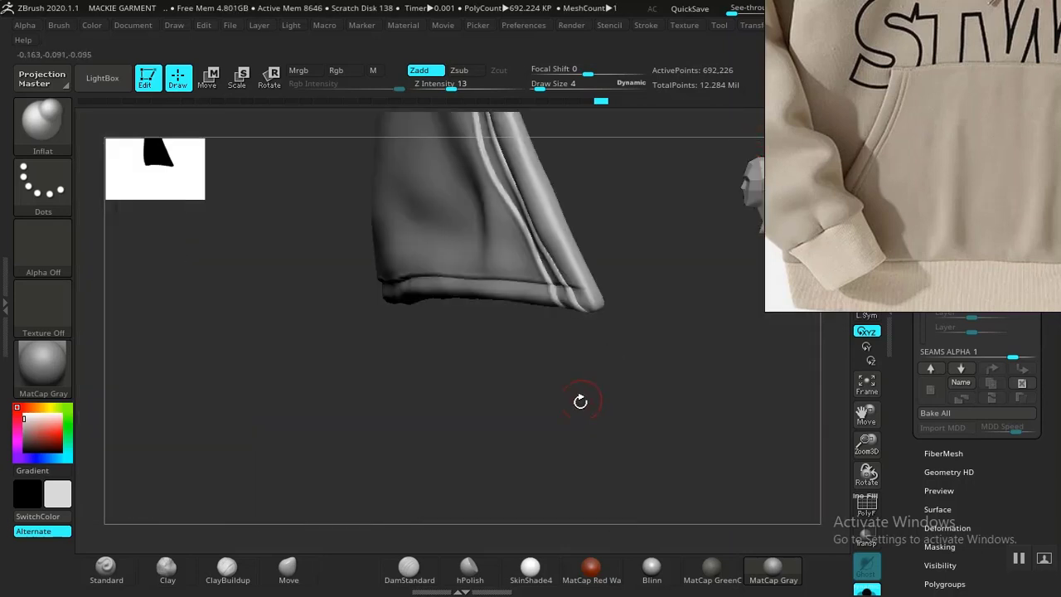
- Inflate the strip between the seam lines along the pocket's right slanted edge, down towards the bottom corner
{"action": "right_click_drag", "start_coordinate": [651, 219], "coordinate": [528, 419], "text": "alt"}
{"action": "right_click_drag", "start_coordinate": [519, 323], "coordinate": [554, 290], "text": "ctrl"}
{"action": "mouse_move", "coordinate": [554, 289]}
{"action": "left_mouse_down"}
{"action": "mouse_move", "coordinate": [533, 488]}
{"action": "mouse_move", "coordinate": [552, 249]}
{"action": "mouse_move", "coordinate": [532, 153]}
{"action": "mouse_move", "coordinate": [686, 184]}
{"action": "mouse_move", "coordinate": [518, 150]}
{"action": "mouse_move", "coordinate": [687, 204]}
{"action": "mouse_move", "coordinate": [660, 223]}
{"action": "mouse_move", "coordinate": [635, 282]}
{"action": "mouse_move", "coordinate": [491, 208]}
{"action": "mouse_move", "coordinate": [481, 261]}
{"action": "mouse_move", "coordinate": [553, 409]}
{"action": "left_mouse_up"}
{"action": "right_click_drag", "start_coordinate": [553, 409], "coordinate": [407, 259], "text": "alt"}
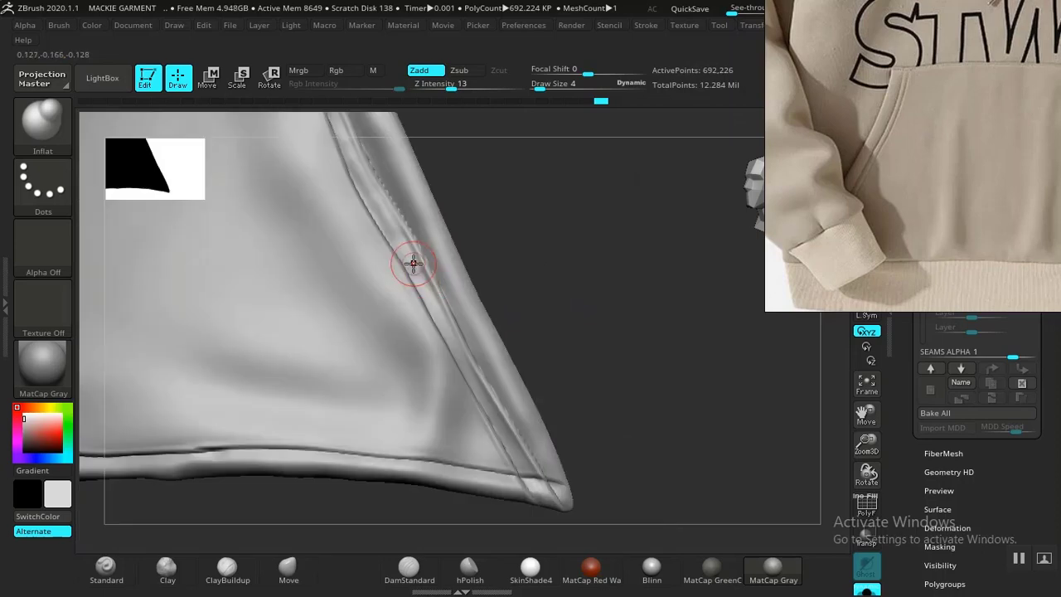
{"action": "left_click_drag", "start_coordinate": [412, 264], "coordinate": [501, 422]}
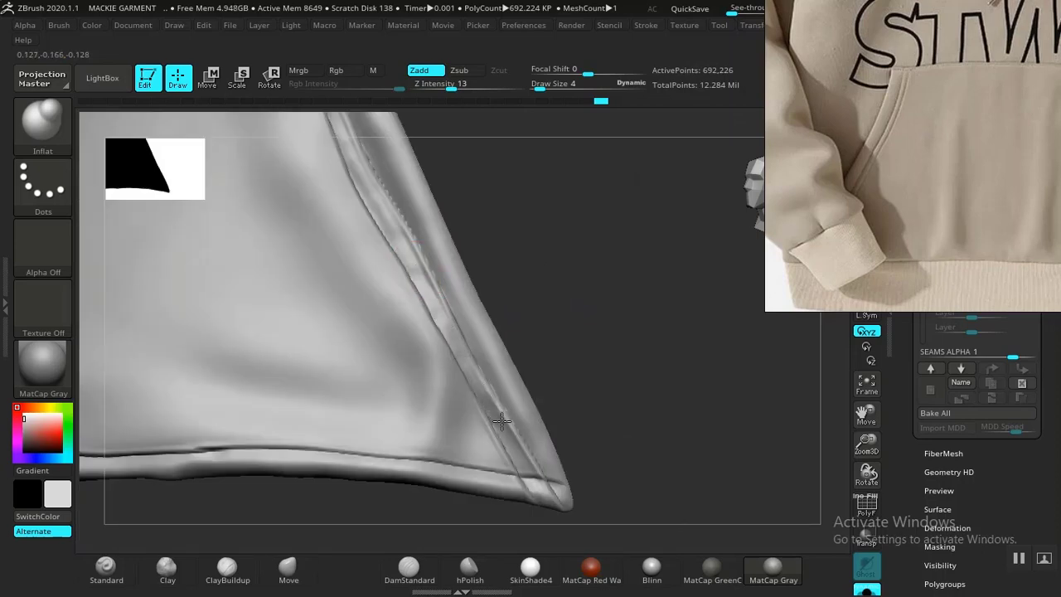
{"action": "right_click_drag", "start_coordinate": [501, 421], "coordinate": [633, 278], "text": "ctrl"}
- Bring the hoodie body back into view around the pocket and choose the seam_1 brush
{"action": "key", "text": "ctrl+shift"}
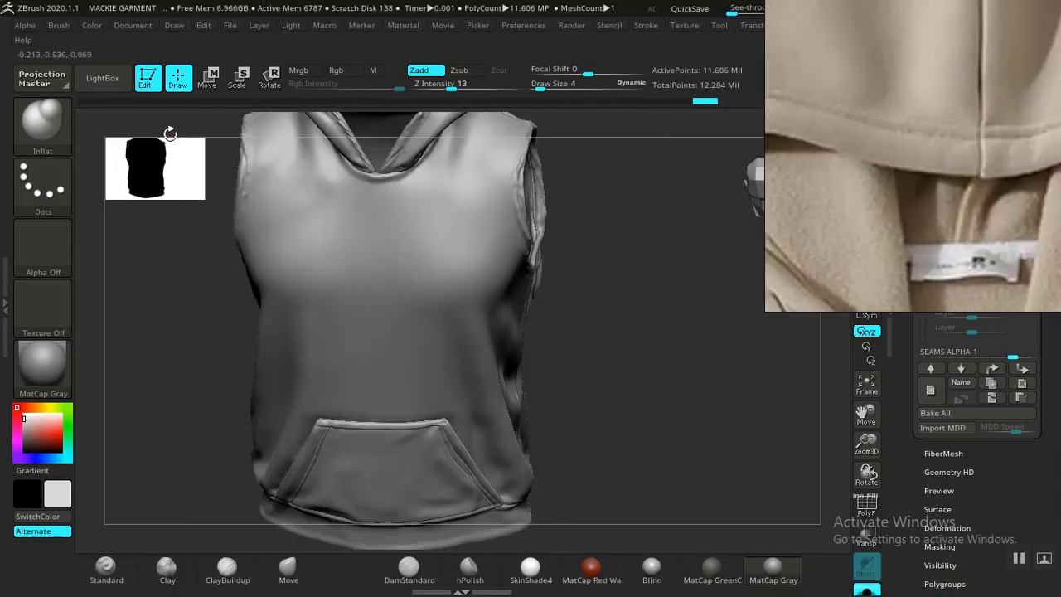
{"action": "left_click", "coordinate": [36, 126]}
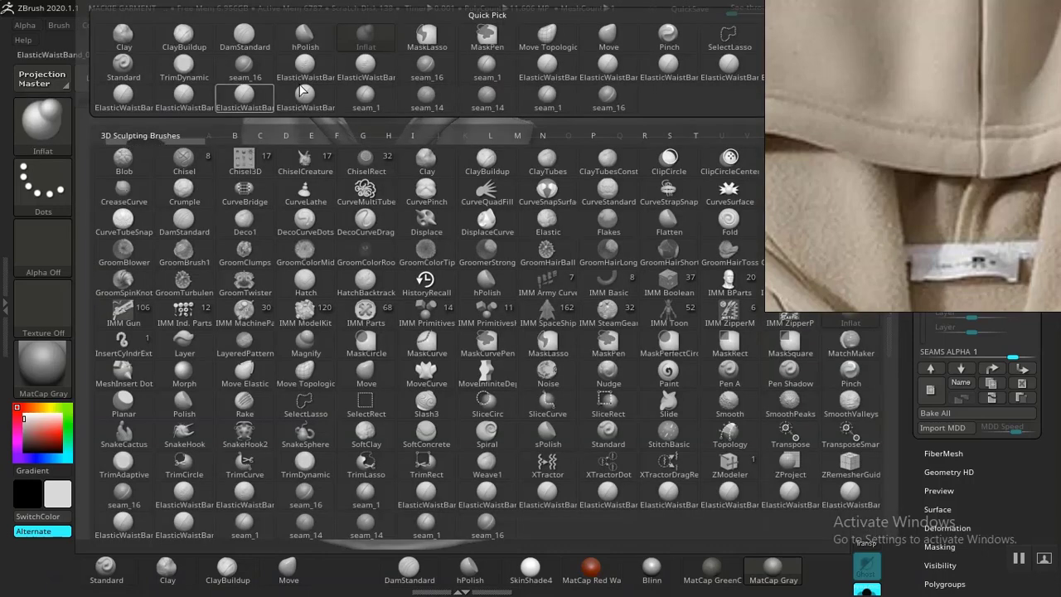
{"action": "mouse_move", "coordinate": [366, 109]}
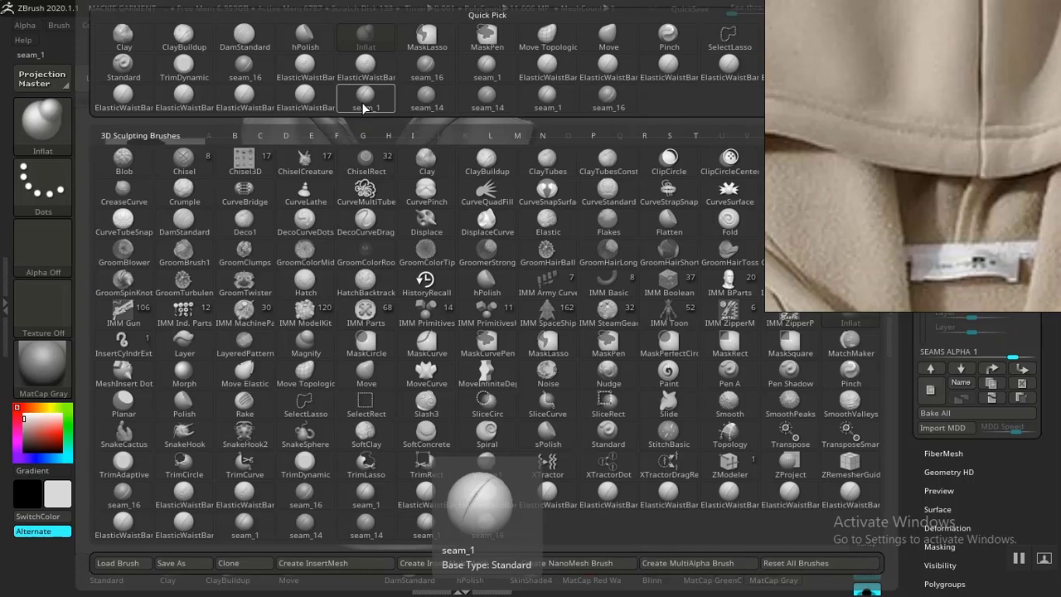
{"action": "left_click", "coordinate": [362, 107]}
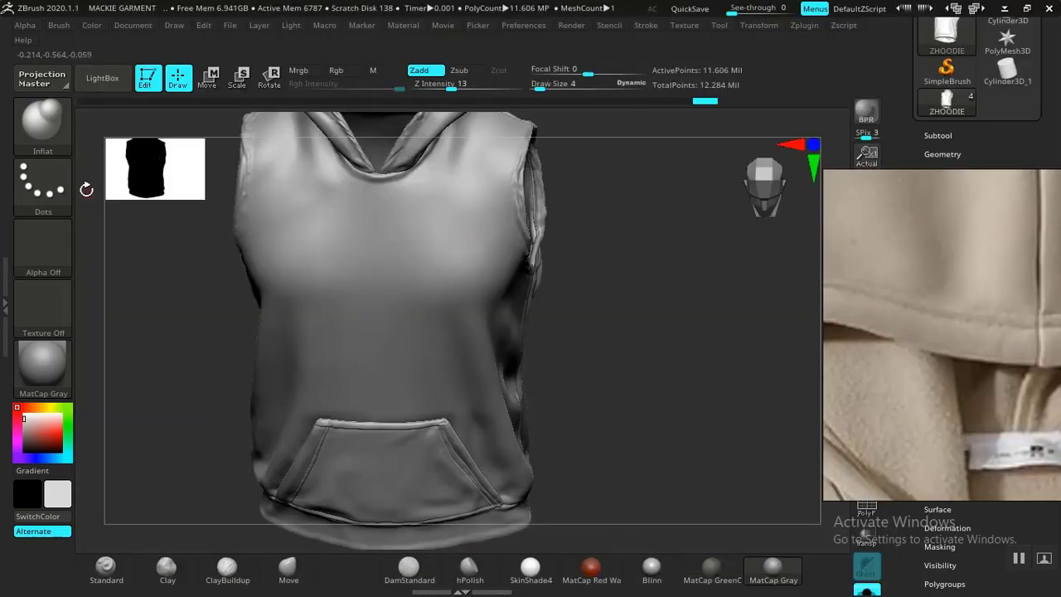
{"action": "key", "text": "b"}
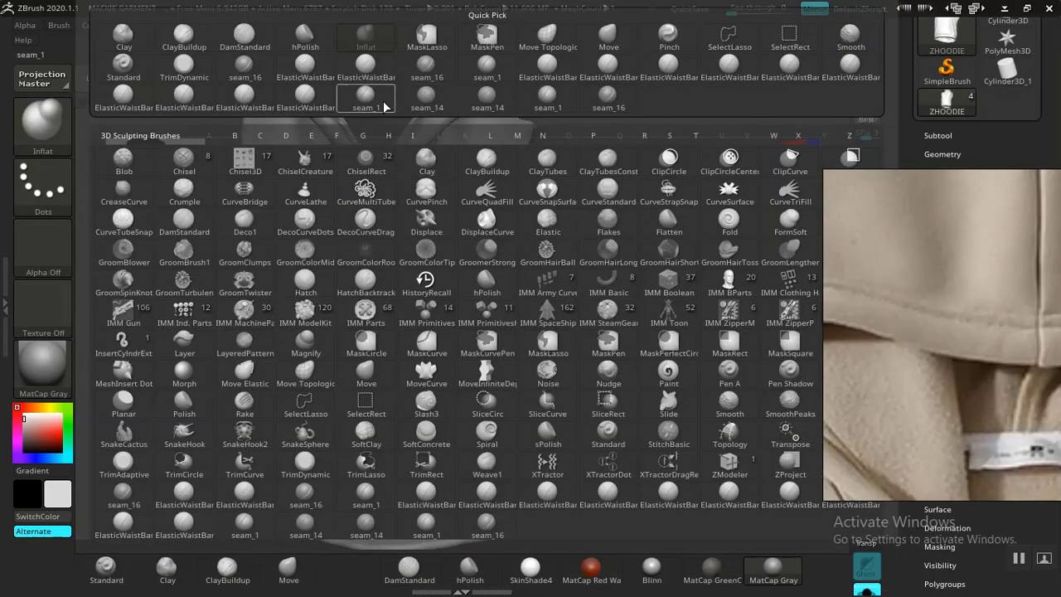
{"action": "mouse_move", "coordinate": [386, 106]}
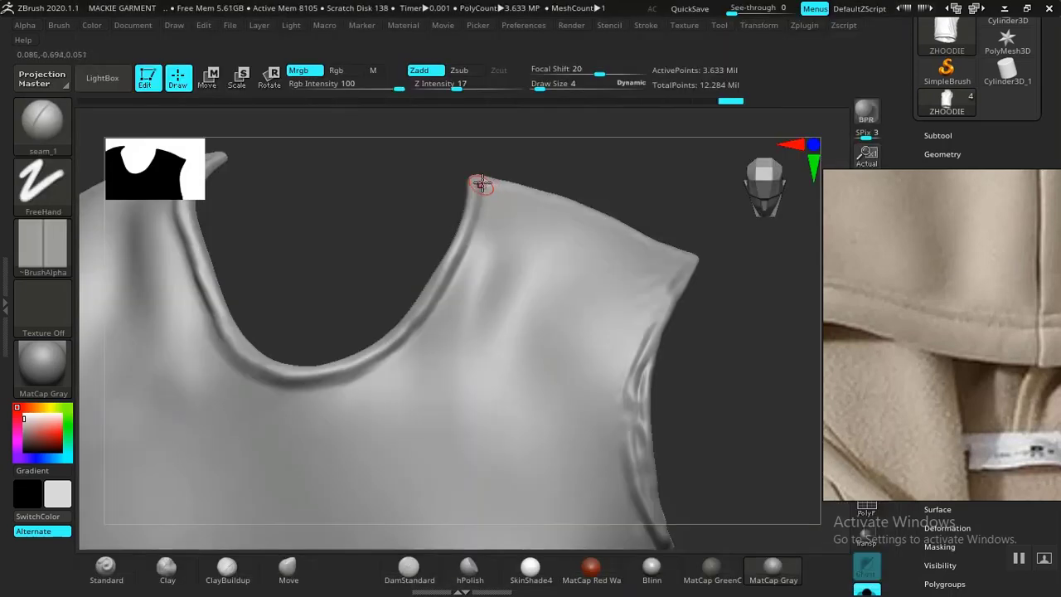
- Set the Draw Size to 9 and draw a seam_1 line along the hoodie body's neckline, just outside its raised edge
{"action": "left_click_drag", "start_coordinate": [481, 184], "coordinate": [466, 257]}
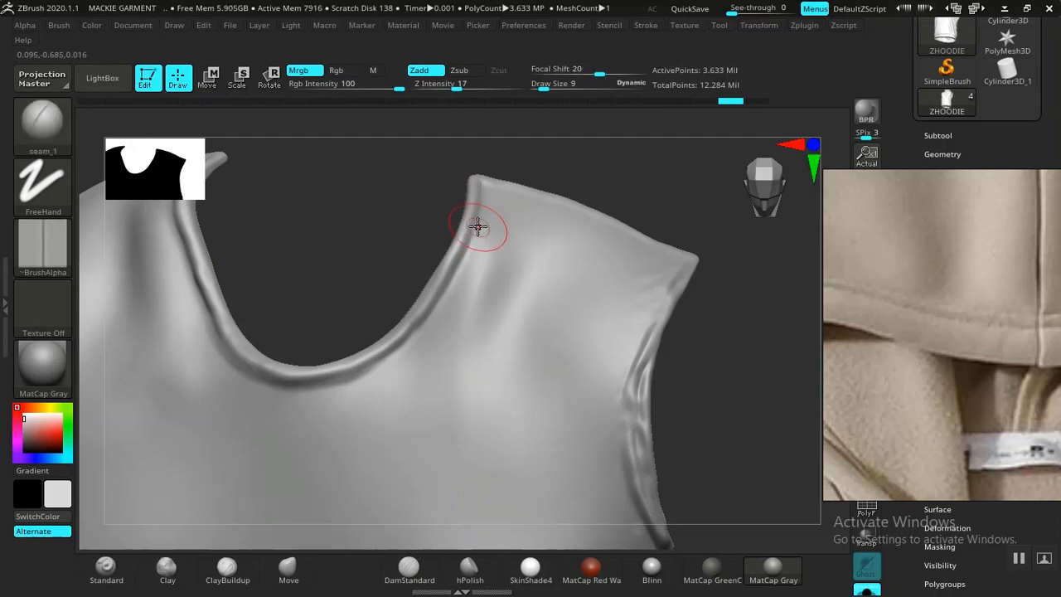
{"action": "left_click_drag", "start_coordinate": [481, 180], "coordinate": [465, 269]}
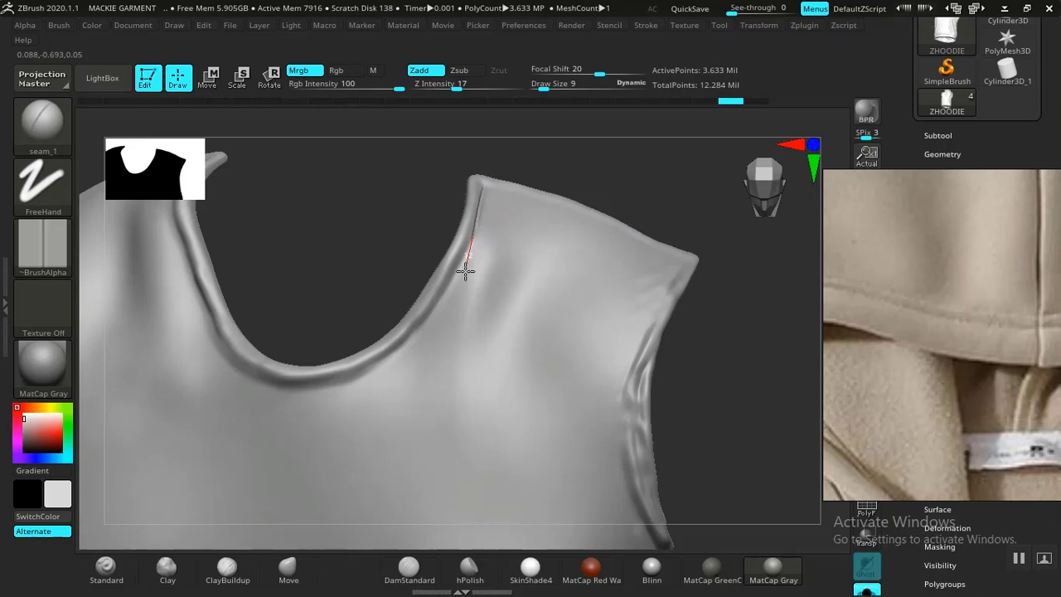
{"action": "mouse_move", "coordinate": [427, 416]}
{"action": "left_mouse_down"}
{"action": "mouse_move", "coordinate": [303, 422]}
{"action": "mouse_move", "coordinate": [186, 396]}
{"action": "left_mouse_up"}
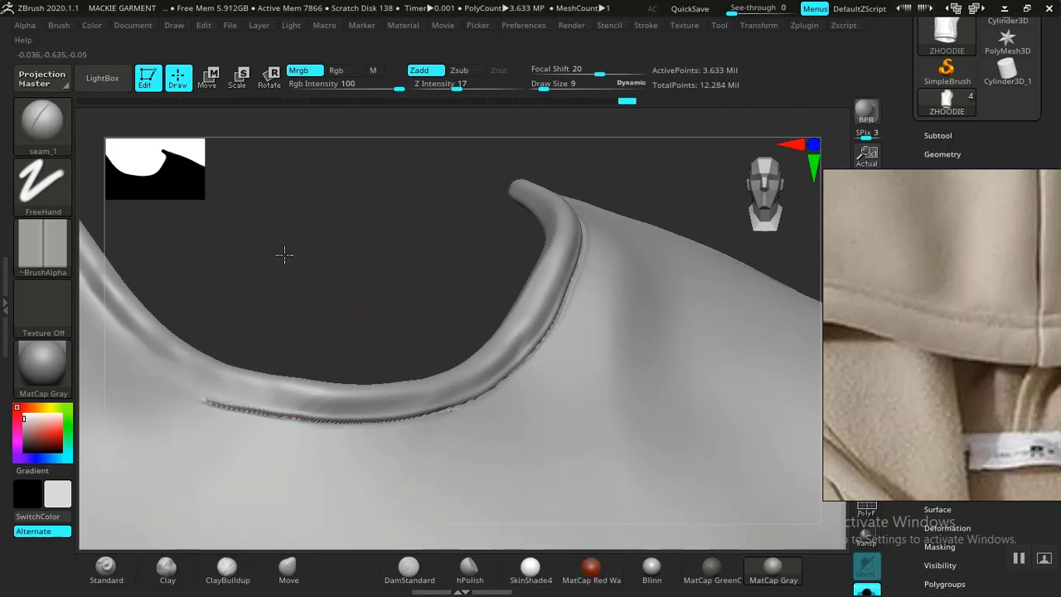
{"action": "mouse_move", "coordinate": [284, 254]}
{"action": "left_mouse_down"}
{"action": "mouse_move", "coordinate": [322, 256]}
{"action": "mouse_move", "coordinate": [356, 279]}
{"action": "mouse_move", "coordinate": [447, 287]}
{"action": "mouse_move", "coordinate": [473, 374]}
{"action": "mouse_move", "coordinate": [470, 362]}
{"action": "left_mouse_up"}
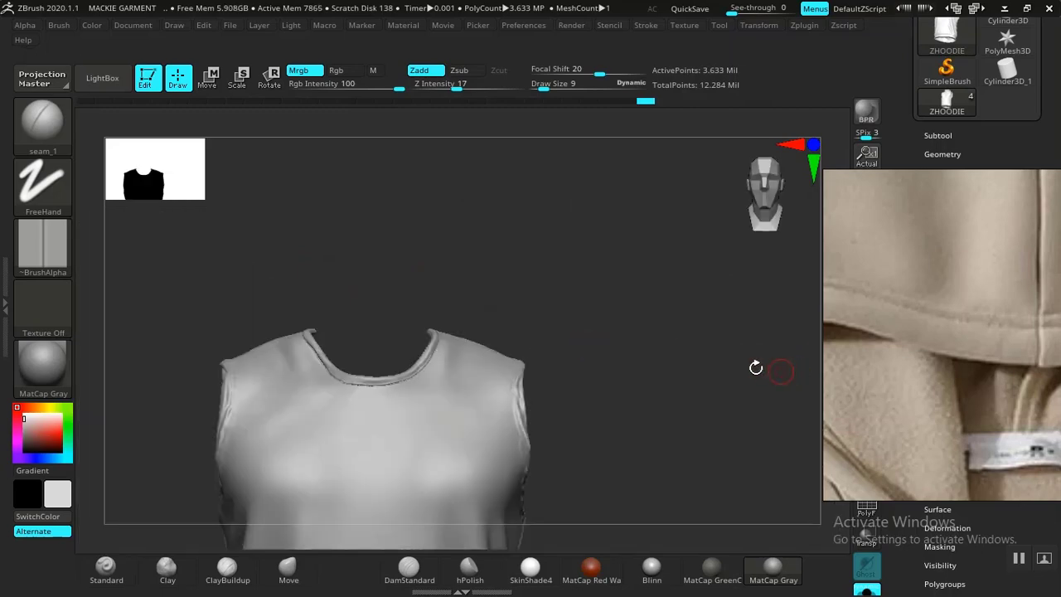
{"action": "left_click_drag", "start_coordinate": [605, 414], "coordinate": [728, 331], "text": "alt"}
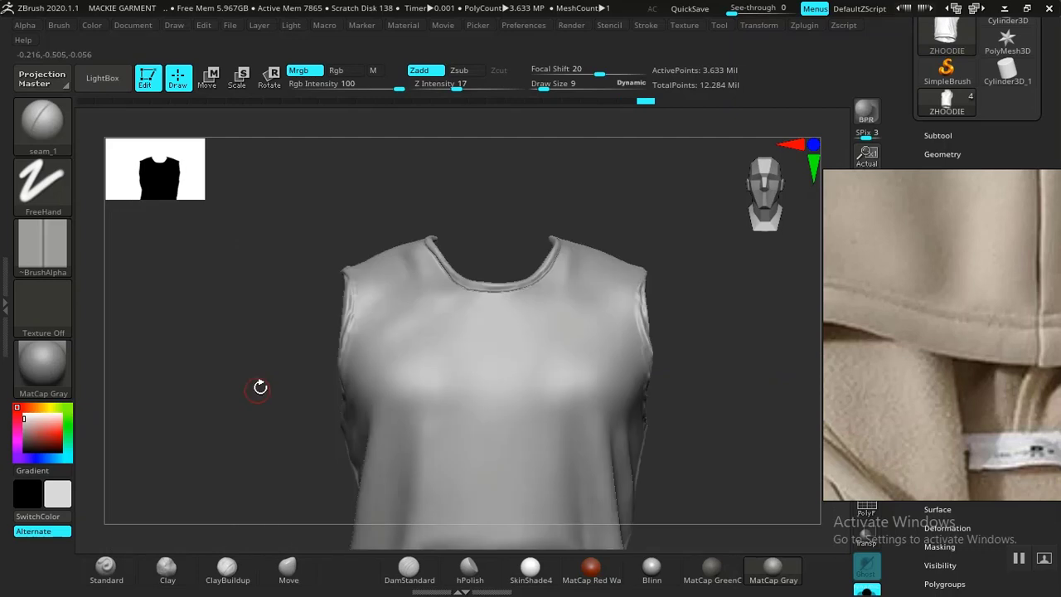
{"action": "mouse_move", "coordinate": [259, 383]}
{"action": "left_mouse_down", "text": "alt"}
{"action": "mouse_move", "coordinate": [349, 403]}
{"action": "mouse_move", "coordinate": [403, 476]}
{"action": "mouse_move", "coordinate": [239, 388]}
{"action": "mouse_move", "coordinate": [262, 396]}
{"action": "mouse_move", "coordinate": [308, 287]}
{"action": "mouse_move", "coordinate": [307, 244]}
{"action": "mouse_move", "coordinate": [277, 284]}
{"action": "mouse_move", "coordinate": [274, 309]}
{"action": "mouse_move", "coordinate": [353, 253]}
{"action": "left_mouse_up", "text": "alt"}
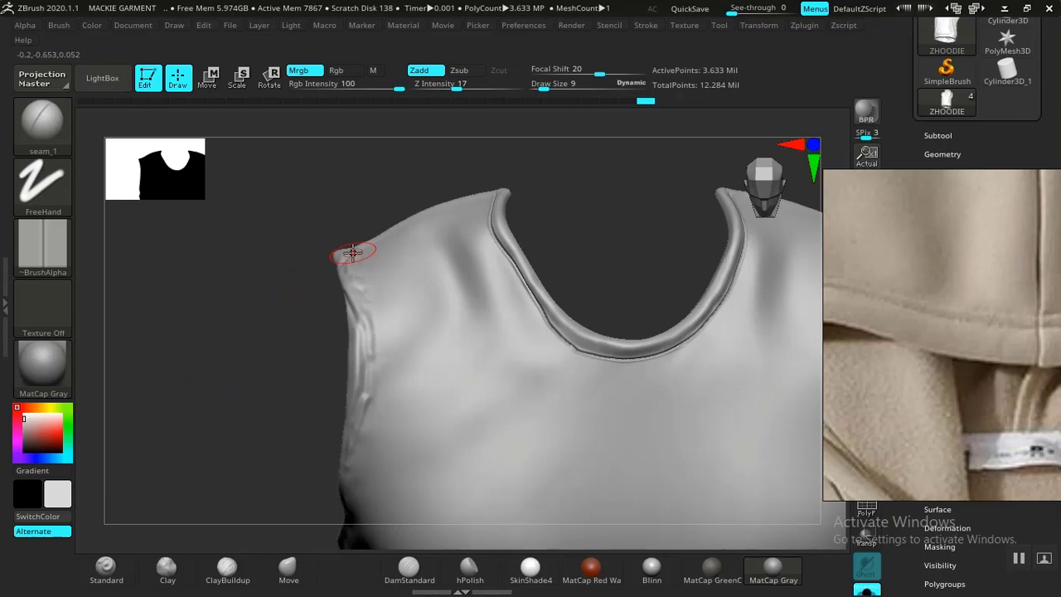
- Draw seam_1 lines down the front of both armholes on the hoodie body, just inside their raised edges
{"action": "mouse_move", "coordinate": [353, 253]}
{"action": "left_mouse_down"}
{"action": "mouse_move", "coordinate": [252, 455]}
{"action": "mouse_move", "coordinate": [447, 417]}
{"action": "left_mouse_up"}
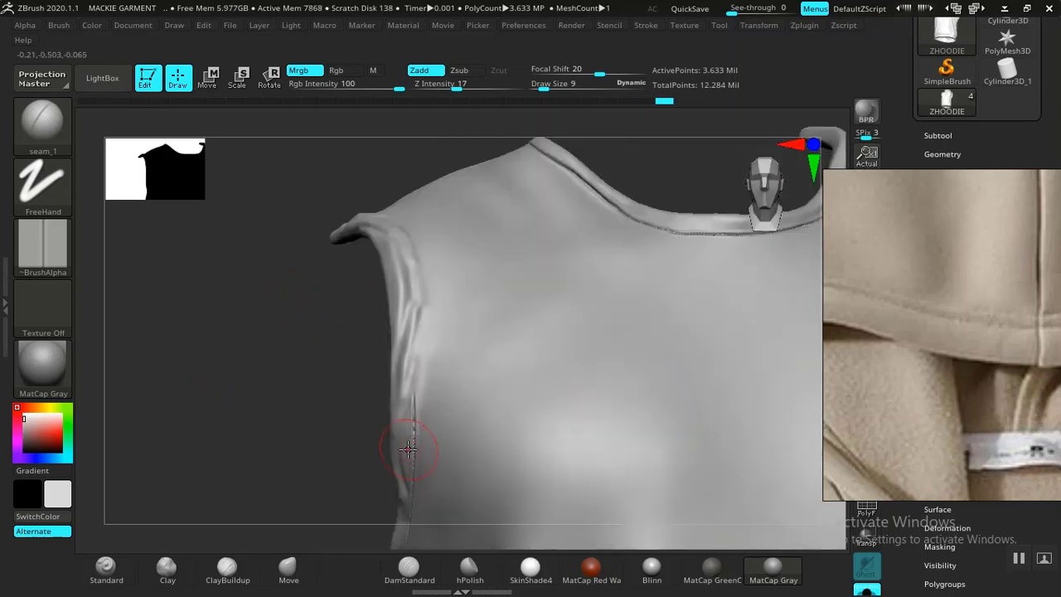
{"action": "left_click_drag", "start_coordinate": [408, 448], "coordinate": [419, 356]}
{"action": "key", "text": "ctrl+z"}
{"action": "left_click_drag", "start_coordinate": [413, 401], "coordinate": [418, 256]}
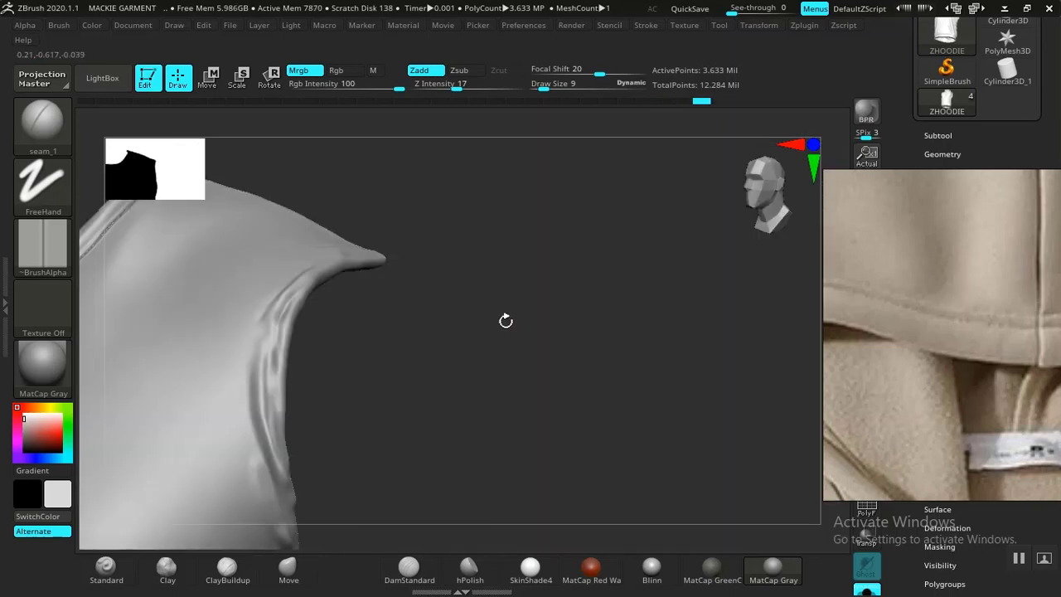
{"action": "mouse_move", "coordinate": [505, 320]}
{"action": "left_mouse_down"}
{"action": "mouse_move", "coordinate": [411, 379]}
{"action": "mouse_move", "coordinate": [384, 416]}
{"action": "mouse_move", "coordinate": [412, 324]}
{"action": "mouse_move", "coordinate": [407, 349]}
{"action": "mouse_move", "coordinate": [359, 315]}
{"action": "mouse_move", "coordinate": [376, 315]}
{"action": "left_mouse_up"}
{"action": "mouse_move", "coordinate": [352, 326]}
{"action": "left_mouse_down"}
{"action": "mouse_move", "coordinate": [281, 378]}
{"action": "mouse_move", "coordinate": [248, 459]}
{"action": "left_mouse_up"}
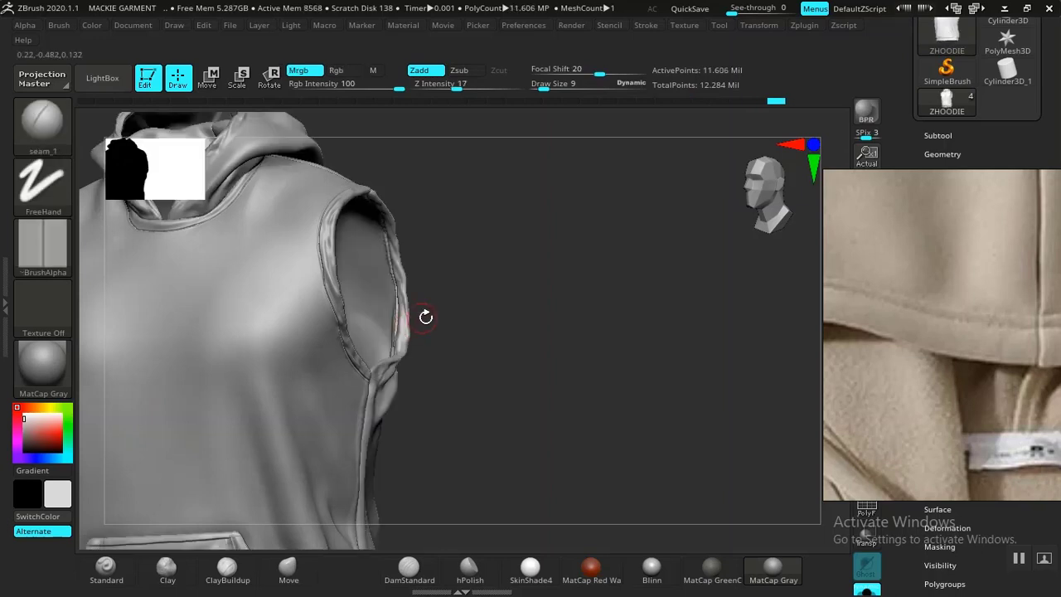
- Isolate the hoodie body again and draw seam_1 lines along the back of both armholes, from underarm to shoulder
{"action": "left_click_drag", "start_coordinate": [425, 317], "coordinate": [447, 319], "text": "alt"}
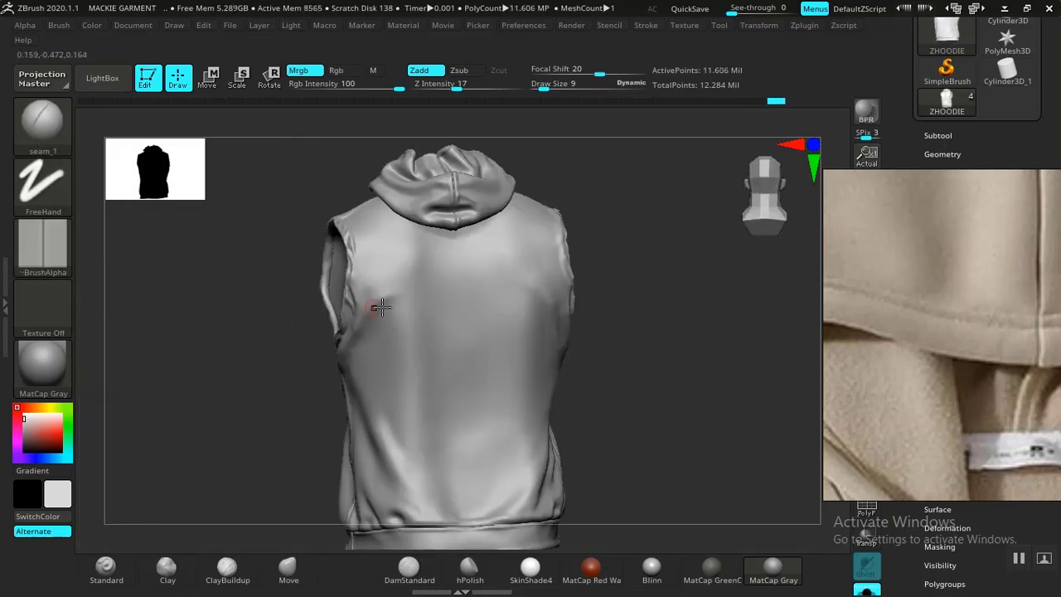
{"action": "key", "text": "ctrl+shift"}
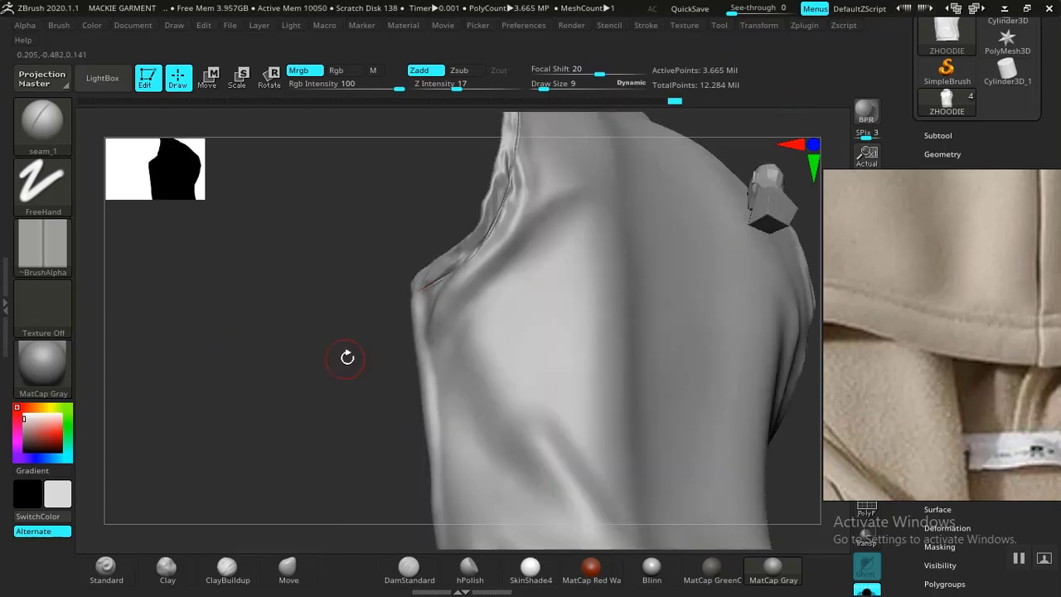
{"action": "left_click_drag", "start_coordinate": [346, 355], "coordinate": [53, 461]}
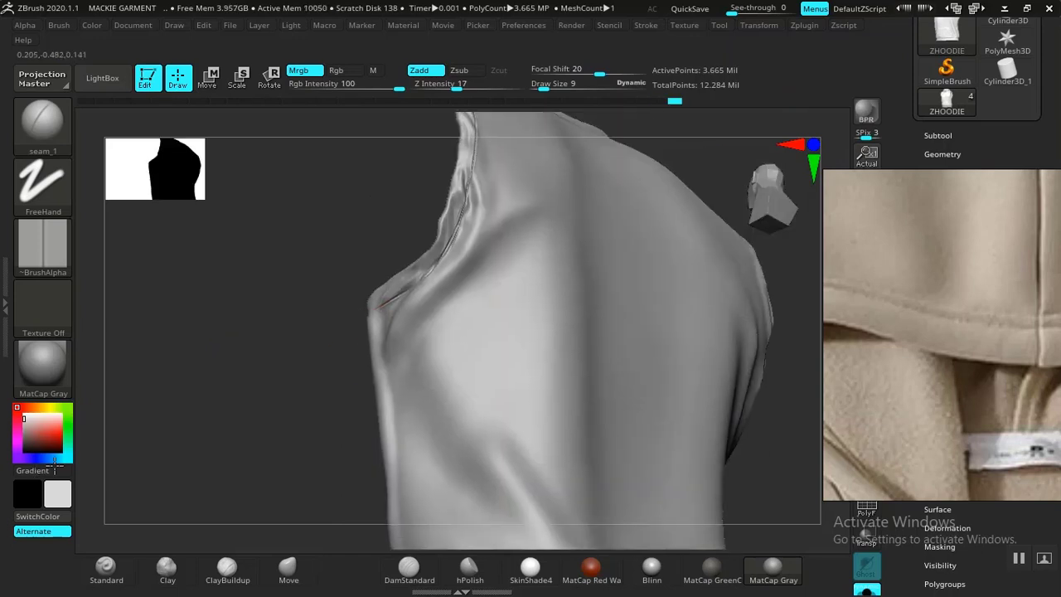
{"action": "left_click_drag", "start_coordinate": [804, 249], "coordinate": [559, 279], "text": "alt"}
{"action": "left_click_drag", "start_coordinate": [763, 357], "coordinate": [663, 373]}
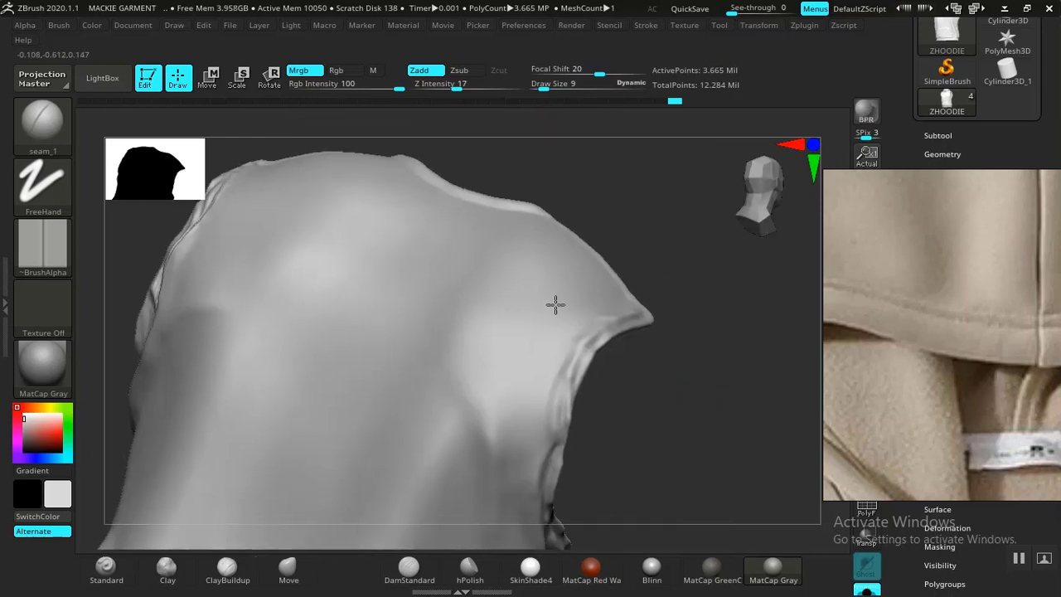
{"action": "mouse_move", "coordinate": [555, 305]}
{"action": "left_mouse_down", "text": "alt"}
{"action": "mouse_move", "coordinate": [545, 303]}
{"action": "mouse_move", "coordinate": [545, 332]}
{"action": "mouse_move", "coordinate": [585, 343]}
{"action": "mouse_move", "coordinate": [568, 385]}
{"action": "left_mouse_up", "text": "alt"}
{"action": "left_click_drag", "start_coordinate": [567, 292], "coordinate": [470, 363]}
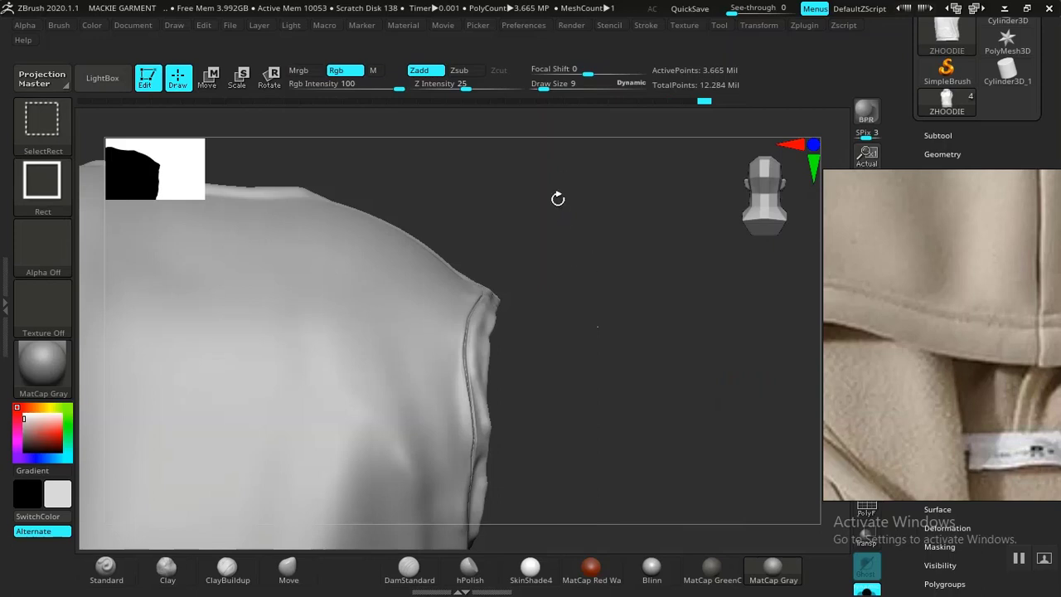
- Isolate one half of the hood and draw a seam_1 line up the lower part of its front opening edge
{"action": "left_click_drag", "start_coordinate": [558, 199], "coordinate": [478, 232]}
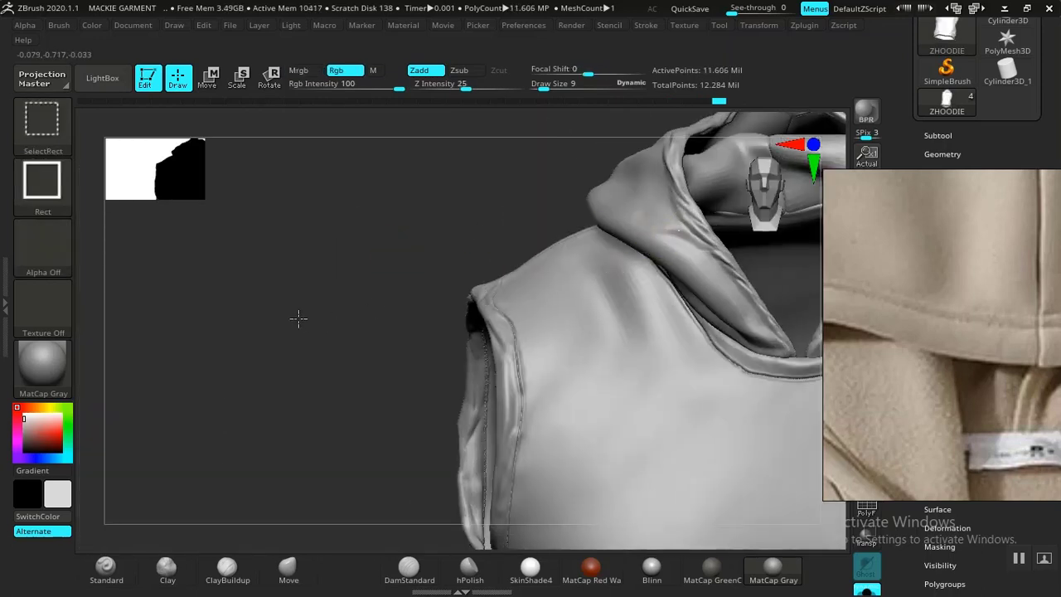
{"action": "left_click_drag", "start_coordinate": [303, 310], "coordinate": [264, 319], "text": "ctrl+shift"}
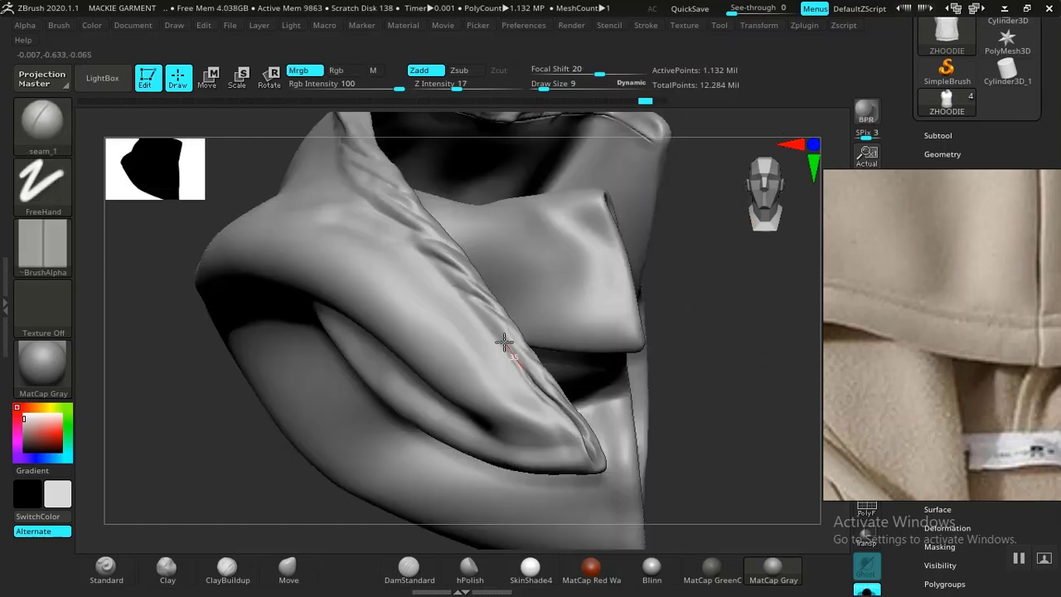
{"action": "left_click_drag", "start_coordinate": [518, 365], "coordinate": [414, 231]}
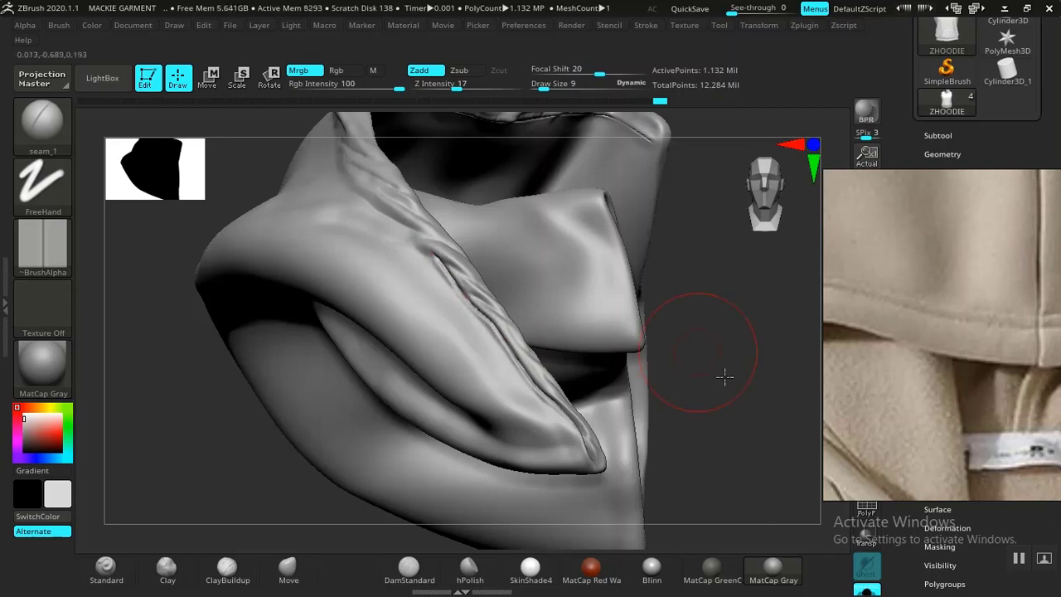
- Extend the seam_1 line over the wrinkled edge of this hood half, up to the crown of the opening
{"action": "mouse_move", "coordinate": [724, 377]}
{"action": "left_mouse_down"}
{"action": "mouse_move", "coordinate": [630, 327]}
{"action": "mouse_move", "coordinate": [632, 384]}
{"action": "mouse_move", "coordinate": [611, 323]}
{"action": "mouse_move", "coordinate": [504, 286]}
{"action": "mouse_move", "coordinate": [514, 382]}
{"action": "left_mouse_up"}
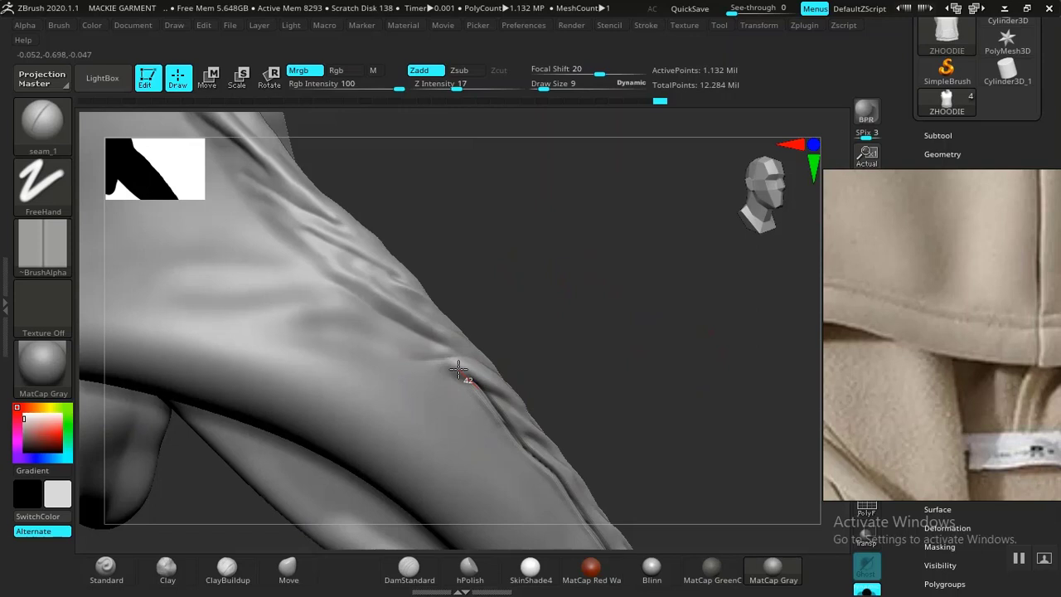
{"action": "left_click_drag", "start_coordinate": [458, 370], "coordinate": [446, 361]}
{"action": "mouse_move", "coordinate": [614, 273]}
{"action": "left_mouse_down"}
{"action": "mouse_move", "coordinate": [552, 229]}
{"action": "mouse_move", "coordinate": [695, 395]}
{"action": "mouse_move", "coordinate": [651, 329]}
{"action": "mouse_move", "coordinate": [547, 330]}
{"action": "left_mouse_up"}
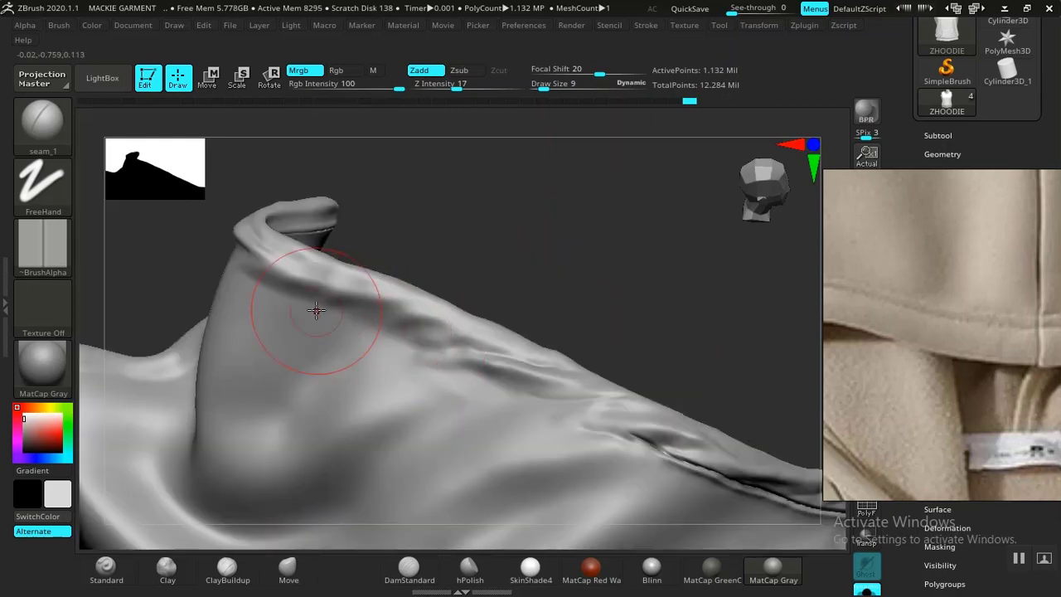
{"action": "left_click_drag", "start_coordinate": [543, 269], "coordinate": [524, 241], "text": "alt"}
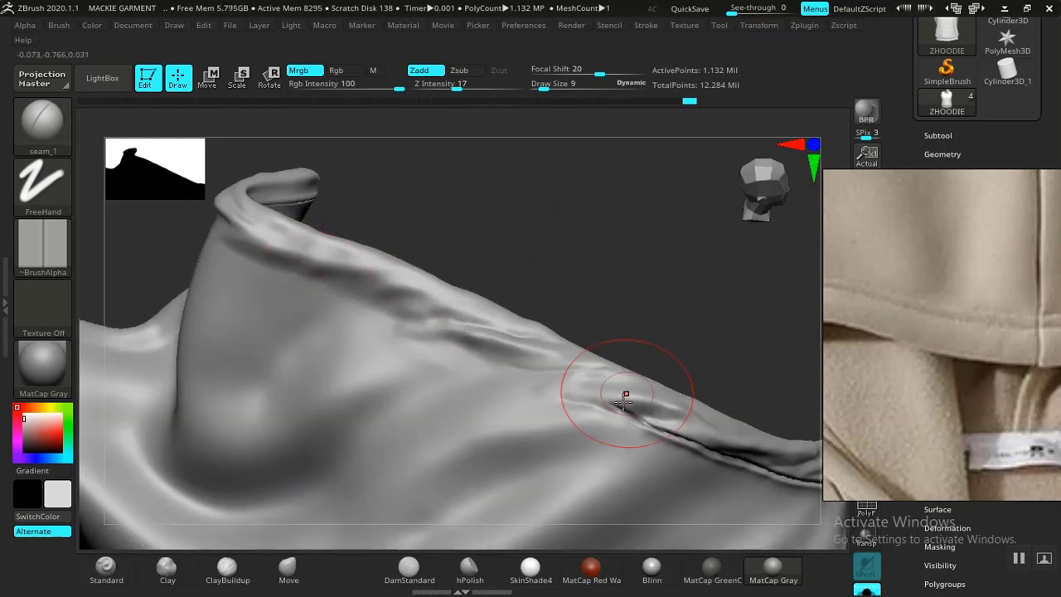
{"action": "left_click_drag", "start_coordinate": [629, 415], "coordinate": [338, 287]}
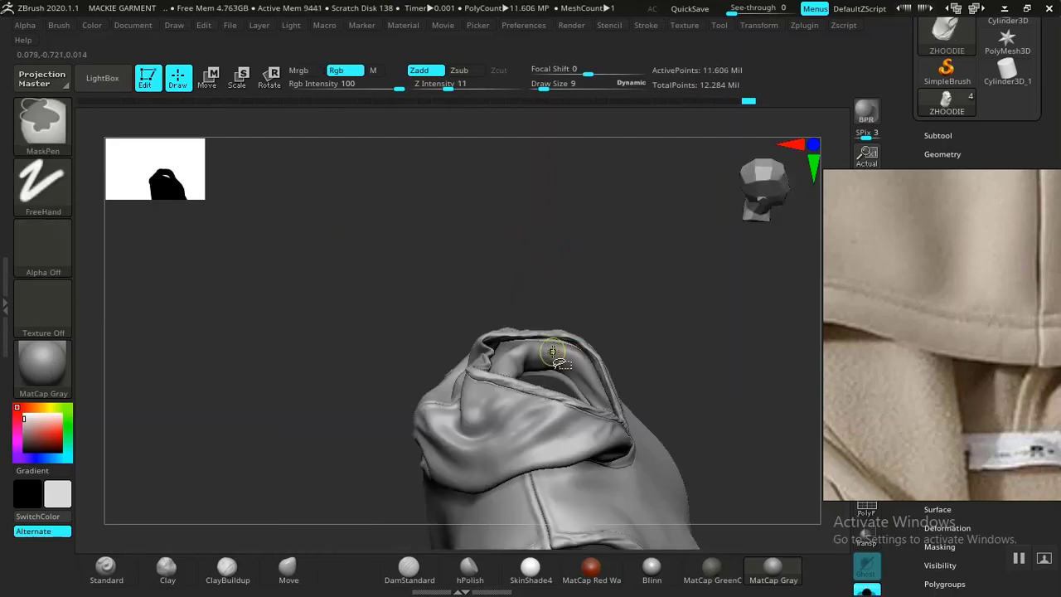
- Isolate the other half of the hood and draw a seam_1 line along its opening edge from the front corner upwards
{"action": "key", "text": "ctrl+shift"}
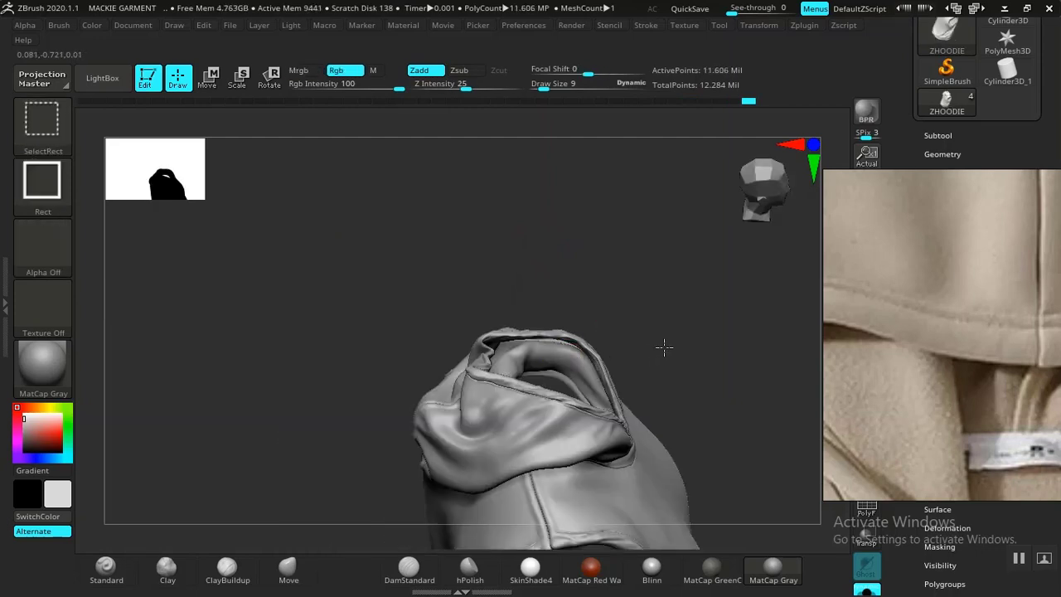
{"action": "mouse_move", "coordinate": [683, 360]}
{"action": "left_mouse_down", "text": "ctrl+shift"}
{"action": "mouse_move", "coordinate": [696, 357]}
{"action": "mouse_move", "coordinate": [651, 402]}
{"action": "mouse_move", "coordinate": [479, 384]}
{"action": "mouse_move", "coordinate": [623, 355]}
{"action": "left_mouse_up", "text": "ctrl+shift"}
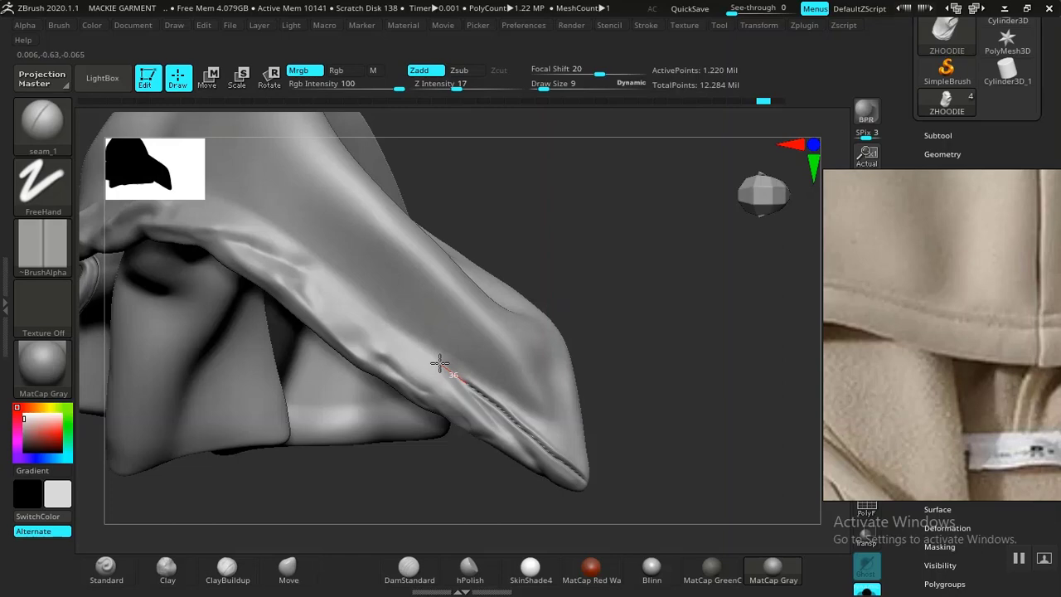
{"action": "left_click_drag", "start_coordinate": [443, 367], "coordinate": [324, 284]}
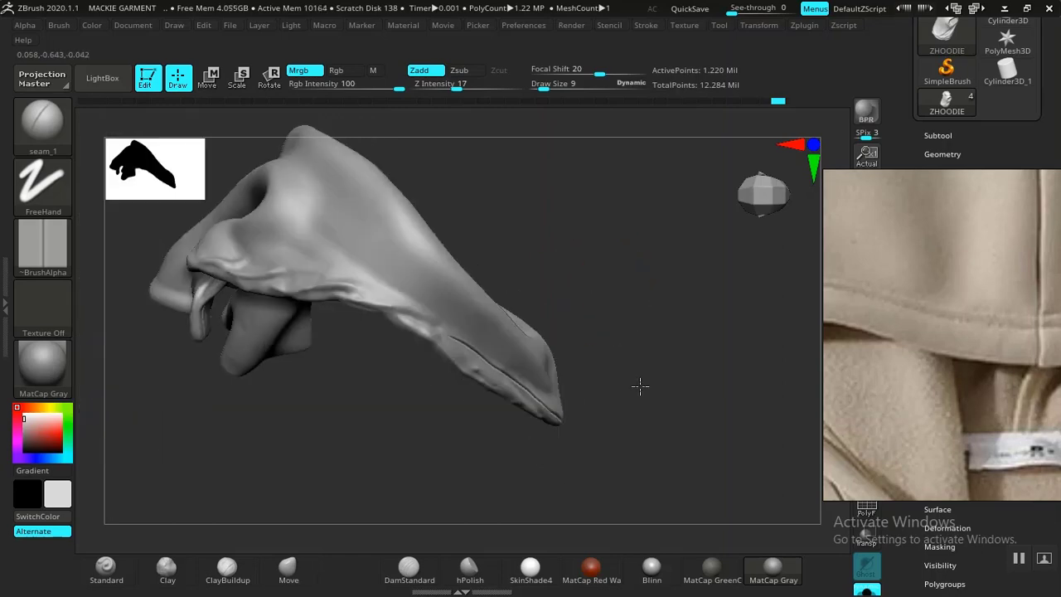
{"action": "left_click", "coordinate": [545, 280]}
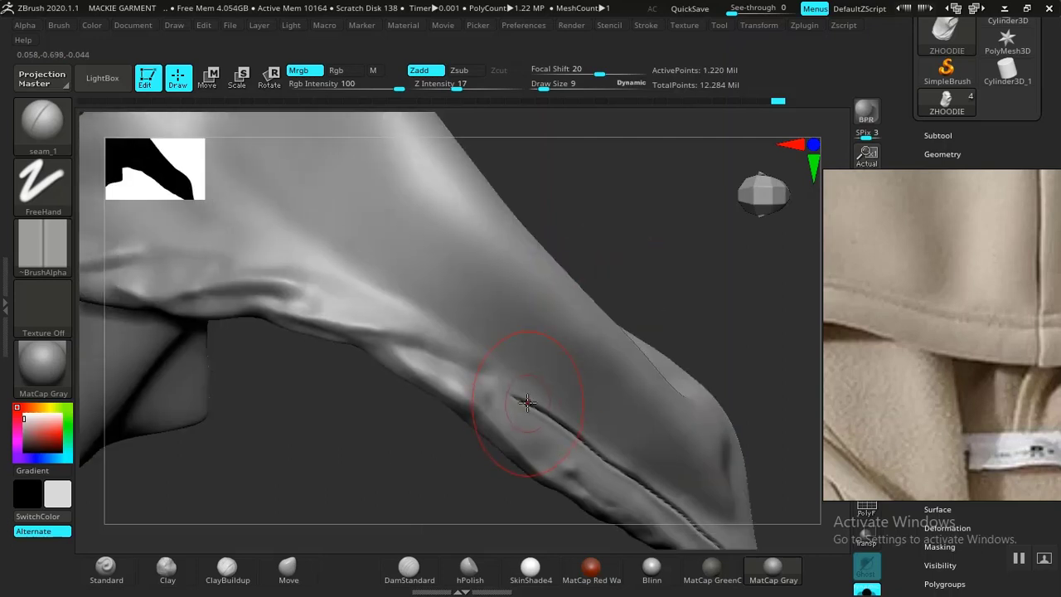
{"action": "mouse_move", "coordinate": [527, 403]}
{"action": "left_mouse_down"}
{"action": "mouse_move", "coordinate": [462, 367]}
{"action": "mouse_move", "coordinate": [386, 300]}
{"action": "left_mouse_up"}
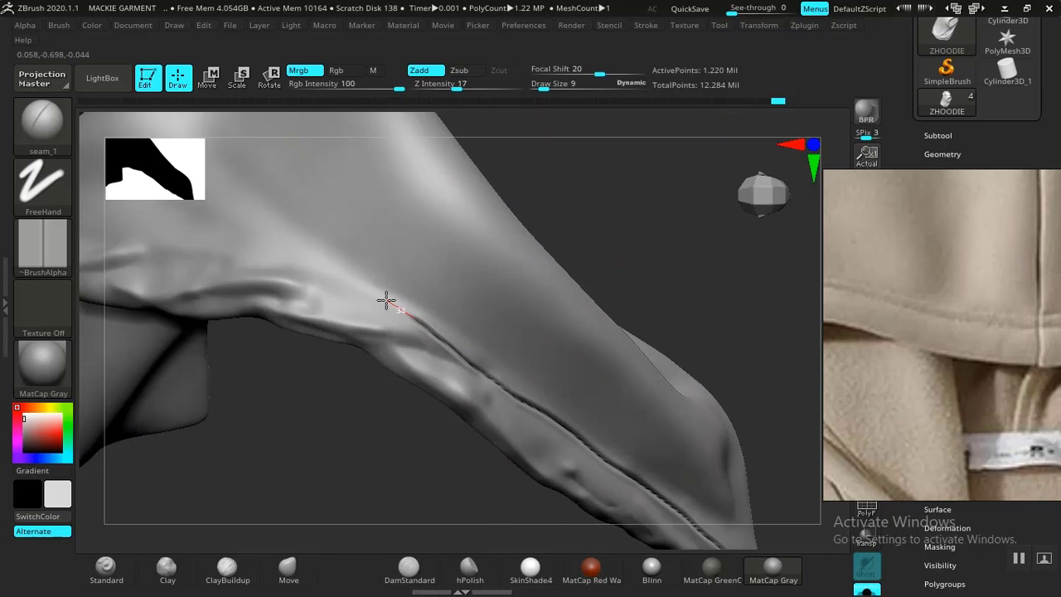
{"action": "left_click_drag", "start_coordinate": [290, 261], "coordinate": [237, 239]}
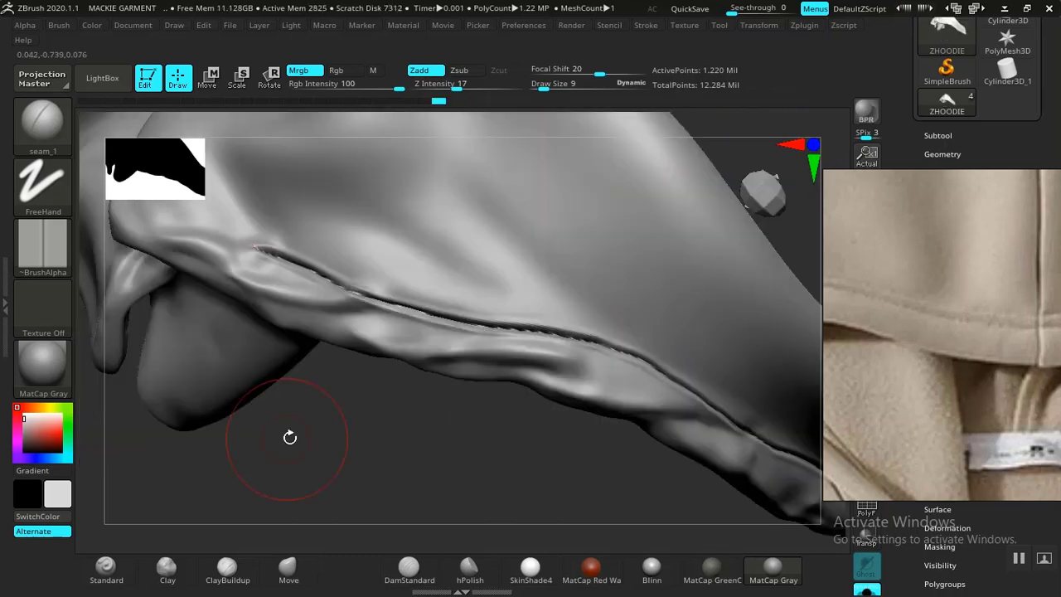
- Continue the seam_1 line along the upper stretch of the second hood half's opening edge, towards the crown
{"action": "mouse_move", "coordinate": [290, 436]}
{"action": "left_mouse_down"}
{"action": "mouse_move", "coordinate": [441, 490]}
{"action": "mouse_move", "coordinate": [517, 395]}
{"action": "left_mouse_up"}
{"action": "mouse_move", "coordinate": [531, 466]}
{"action": "left_mouse_down"}
{"action": "mouse_move", "coordinate": [580, 525]}
{"action": "mouse_move", "coordinate": [359, 461]}
{"action": "mouse_move", "coordinate": [417, 419]}
{"action": "mouse_move", "coordinate": [424, 447]}
{"action": "left_mouse_up"}
{"action": "mouse_move", "coordinate": [385, 293]}
{"action": "left_mouse_down"}
{"action": "mouse_move", "coordinate": [339, 267]}
{"action": "mouse_move", "coordinate": [246, 242]}
{"action": "left_mouse_up"}
{"action": "left_click_drag", "start_coordinate": [270, 452], "coordinate": [369, 418]}
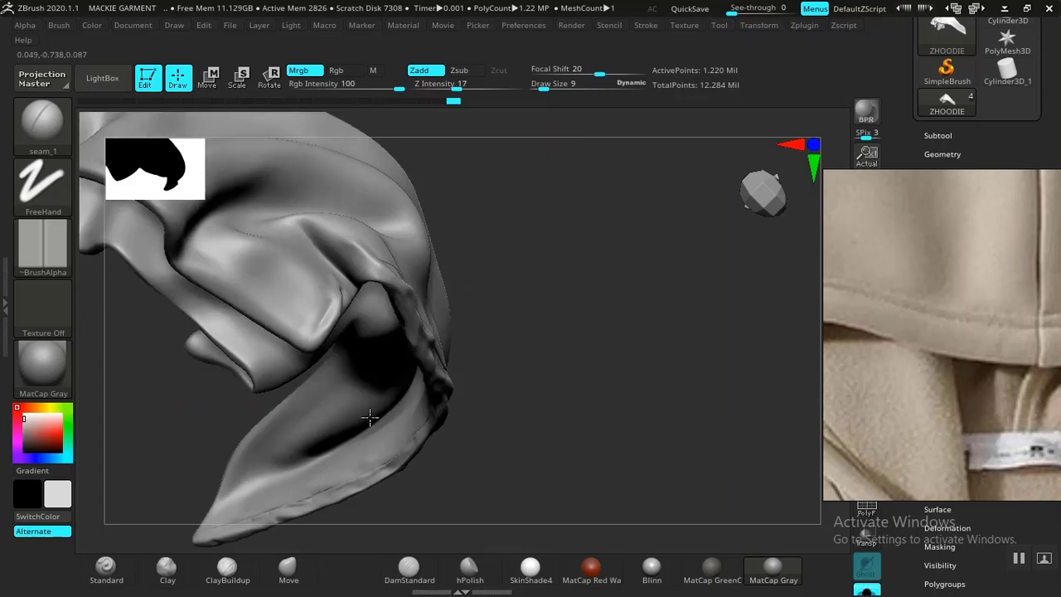